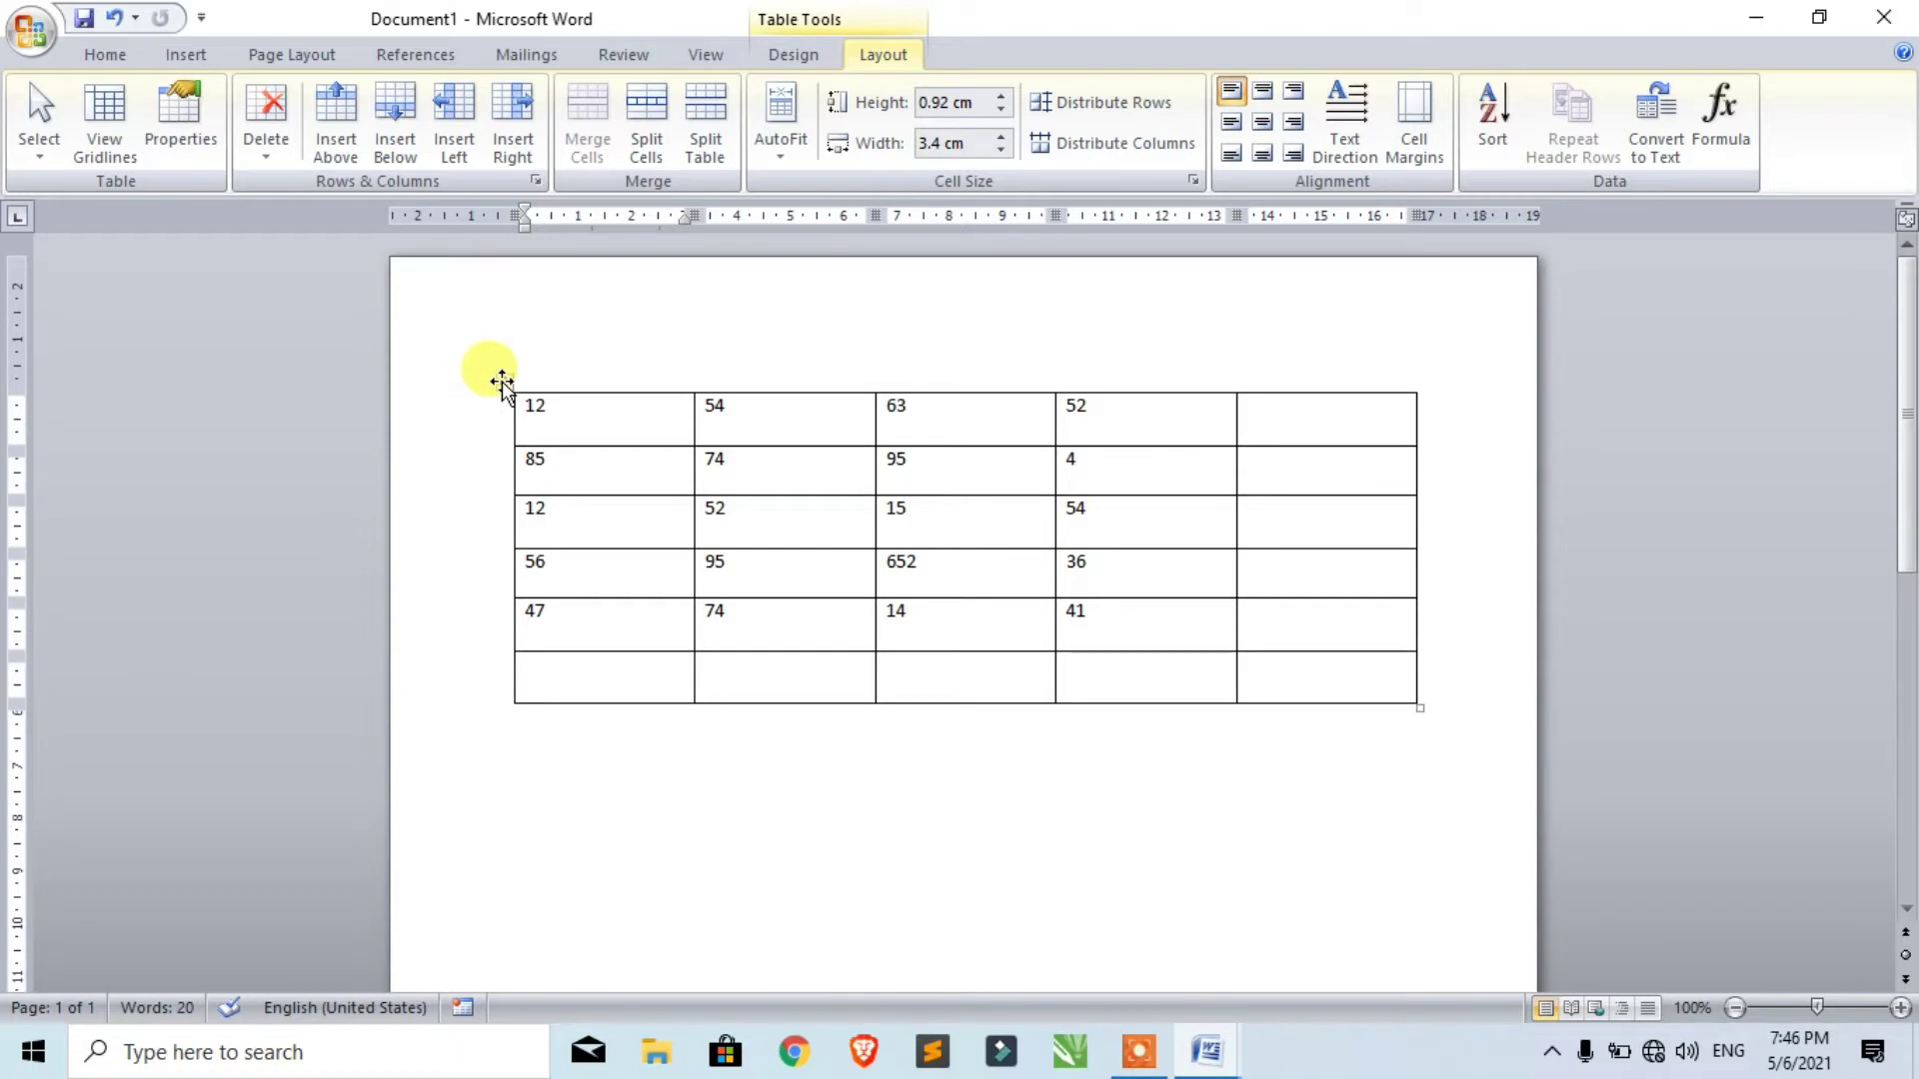
Move the whole table down the page, then reposition it close to the page's upper edge.
left_click_drag(502, 383, 502, 612)
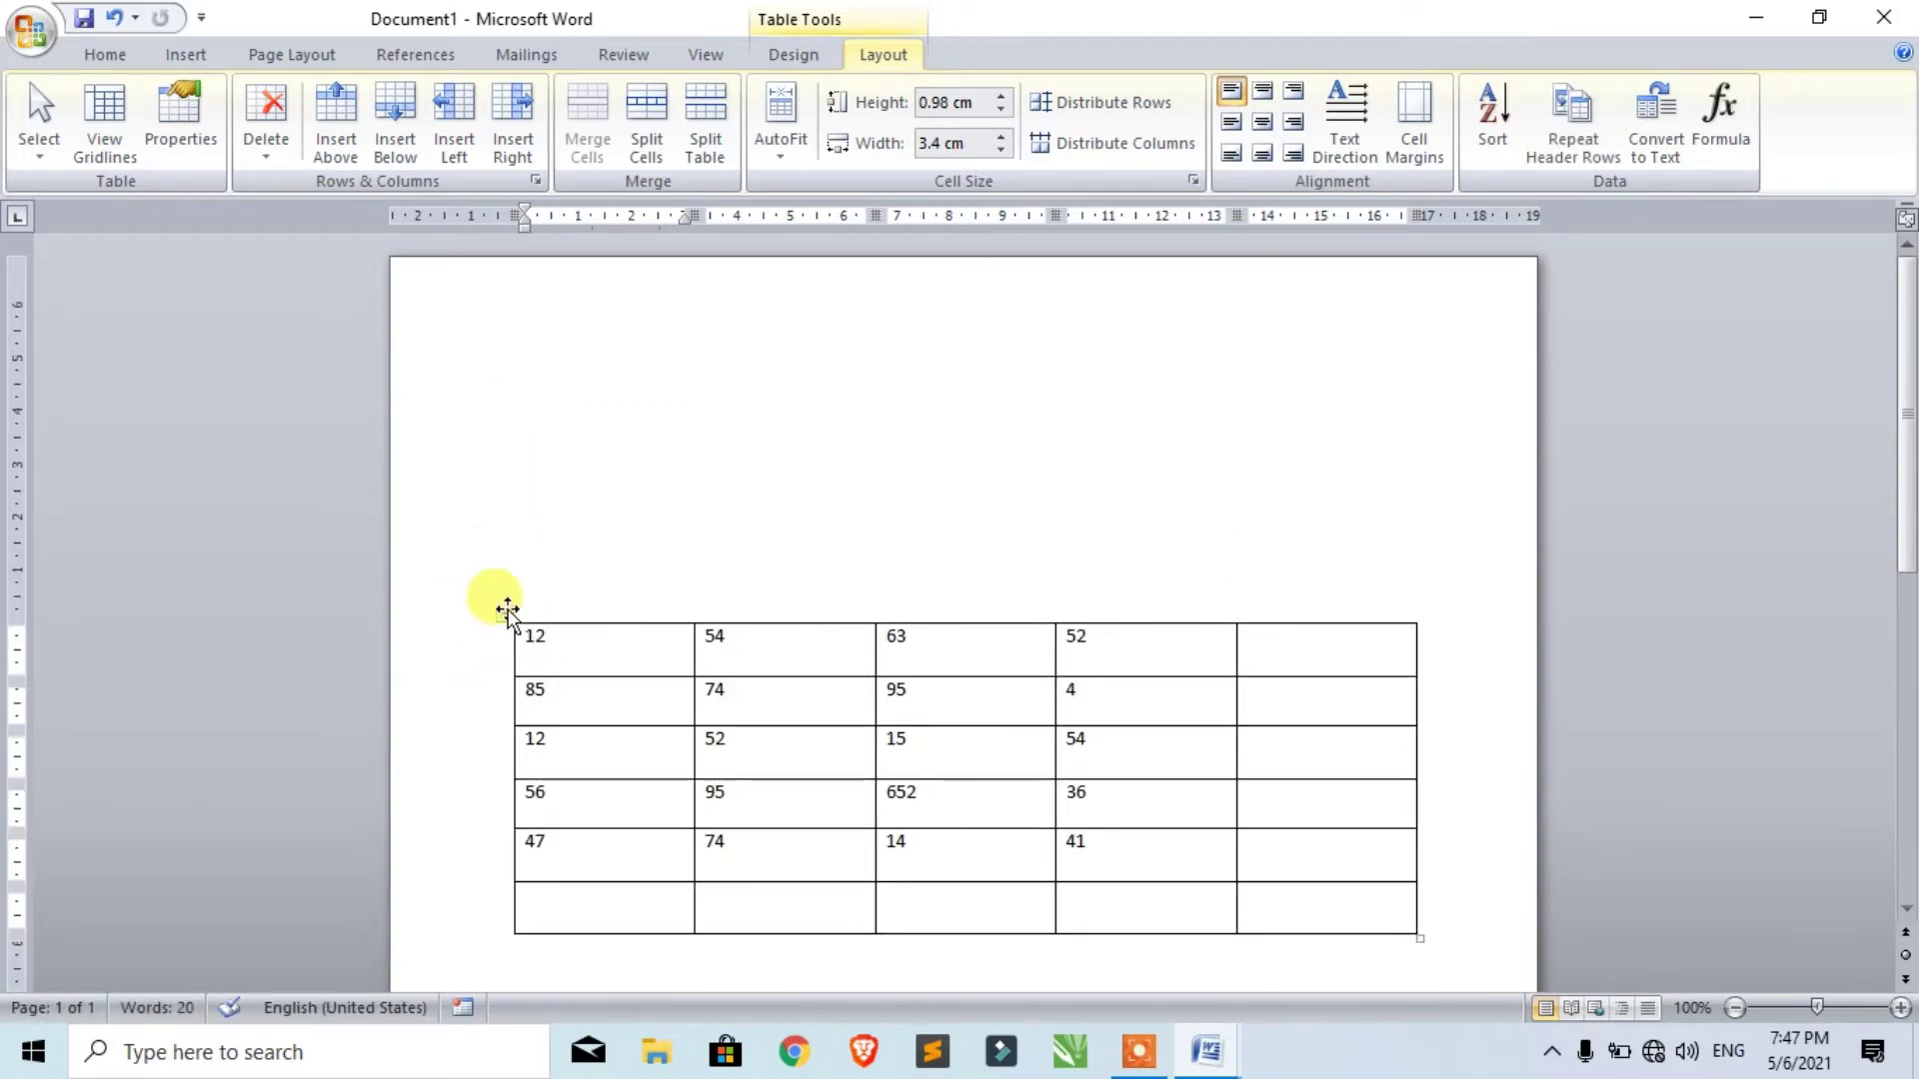
left_click_drag(508, 612, 498, 288)
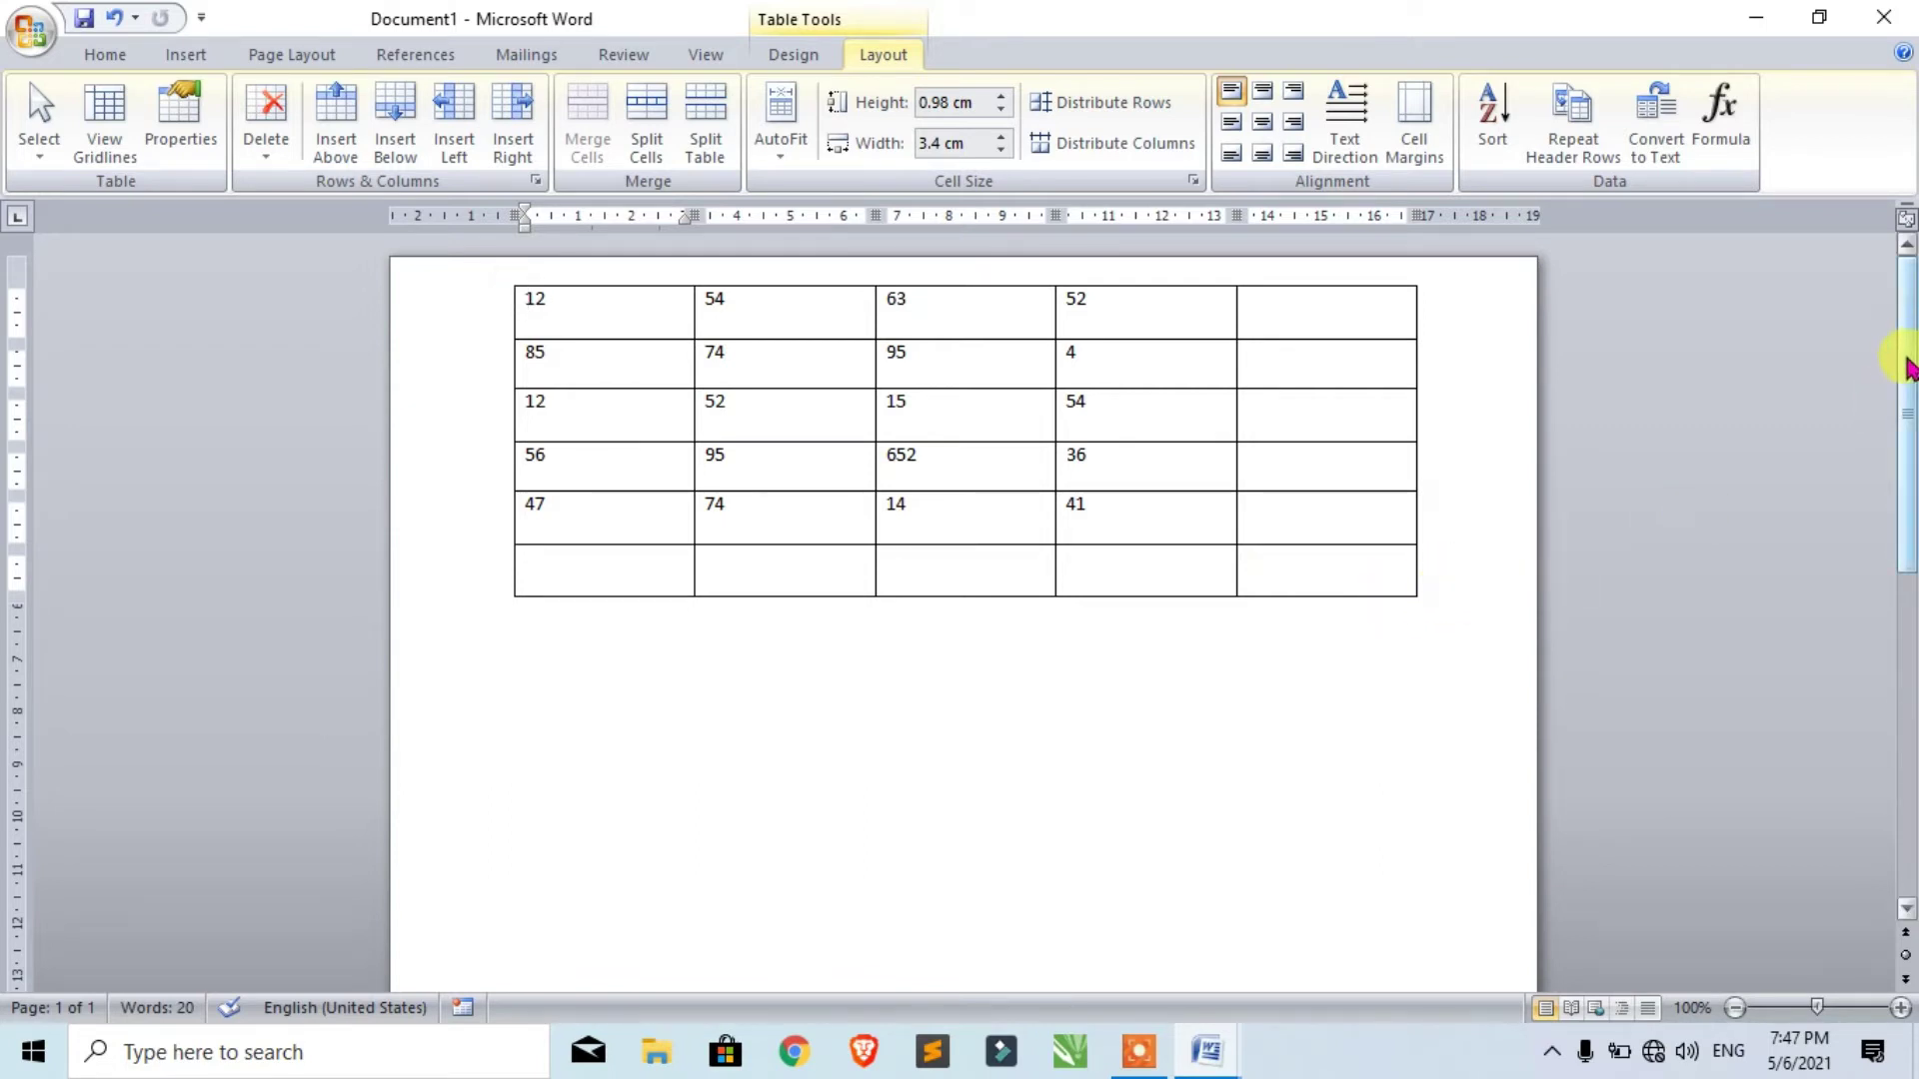
Stretch the whole table downward until its first row is about 2.46 cm high.
left_click_drag(1905, 365, 1905, 391)
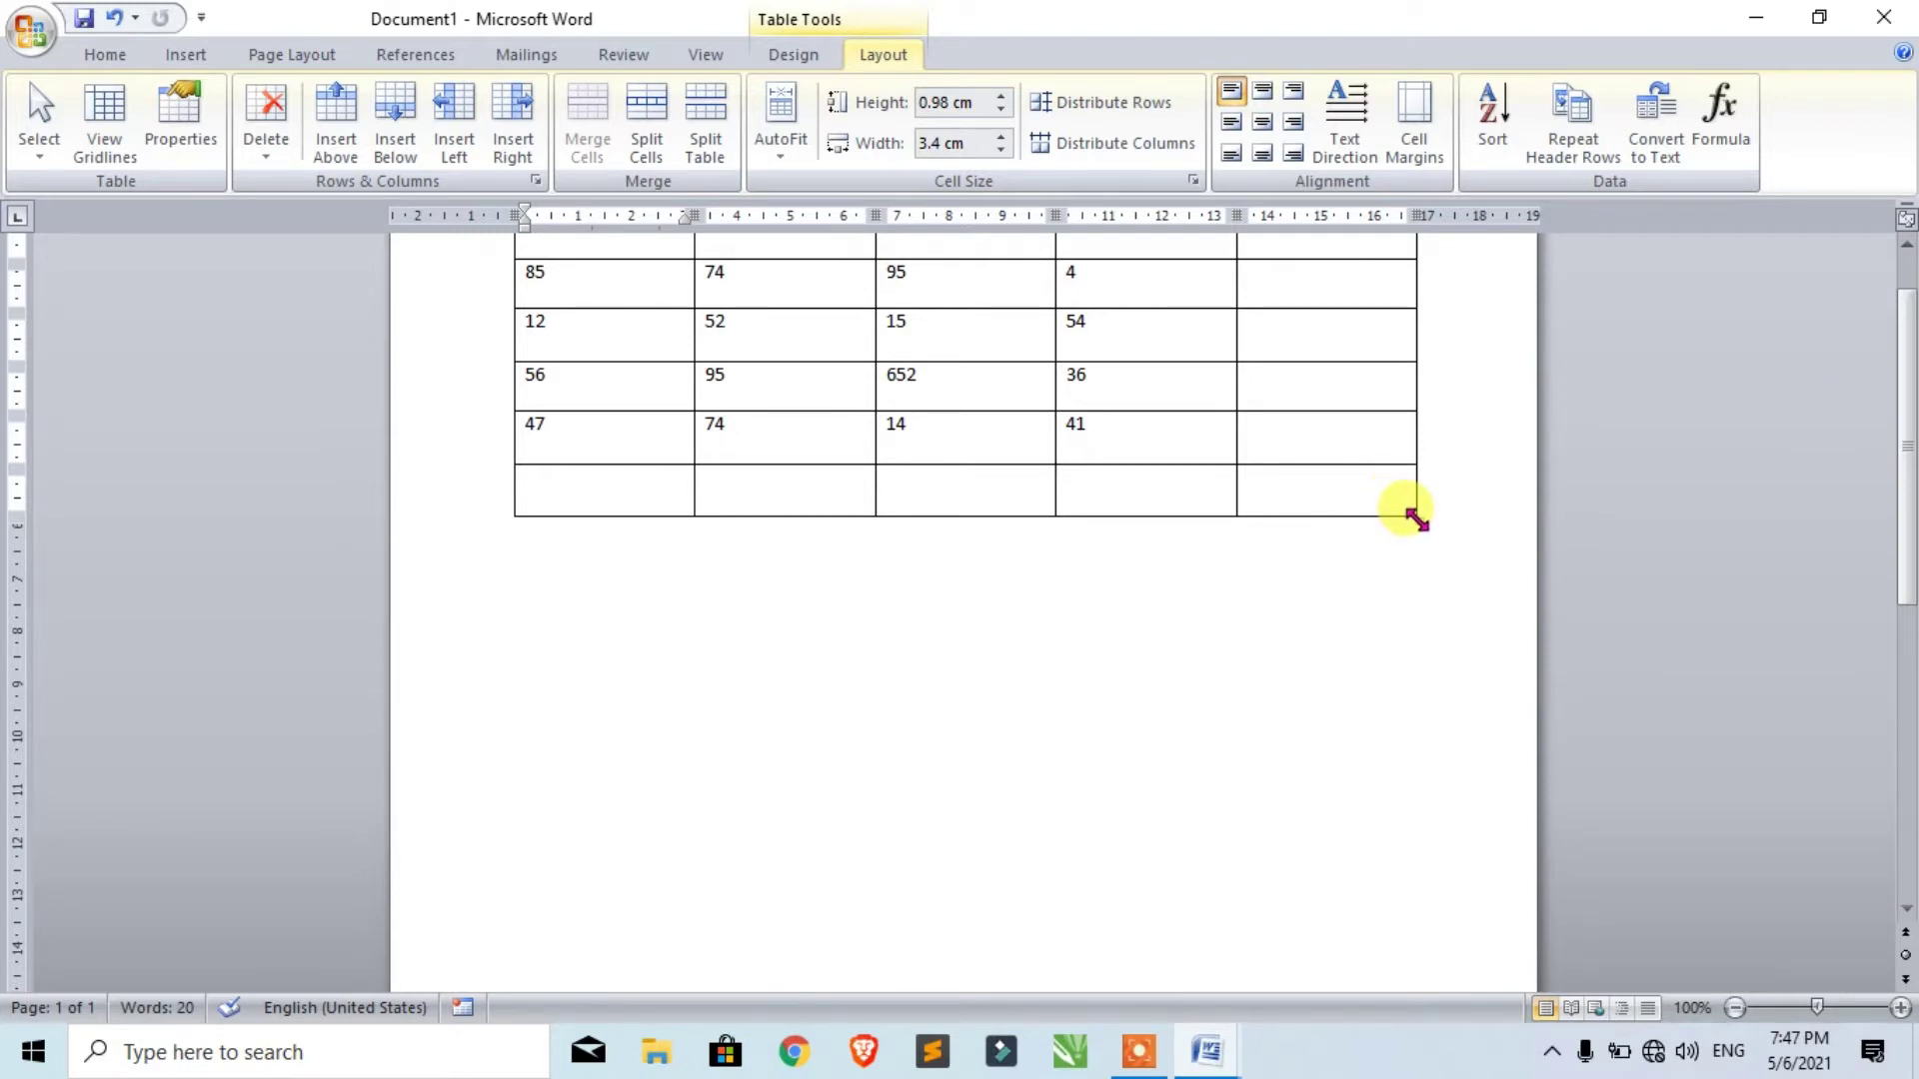
left_click_drag(1418, 518, 1419, 986)
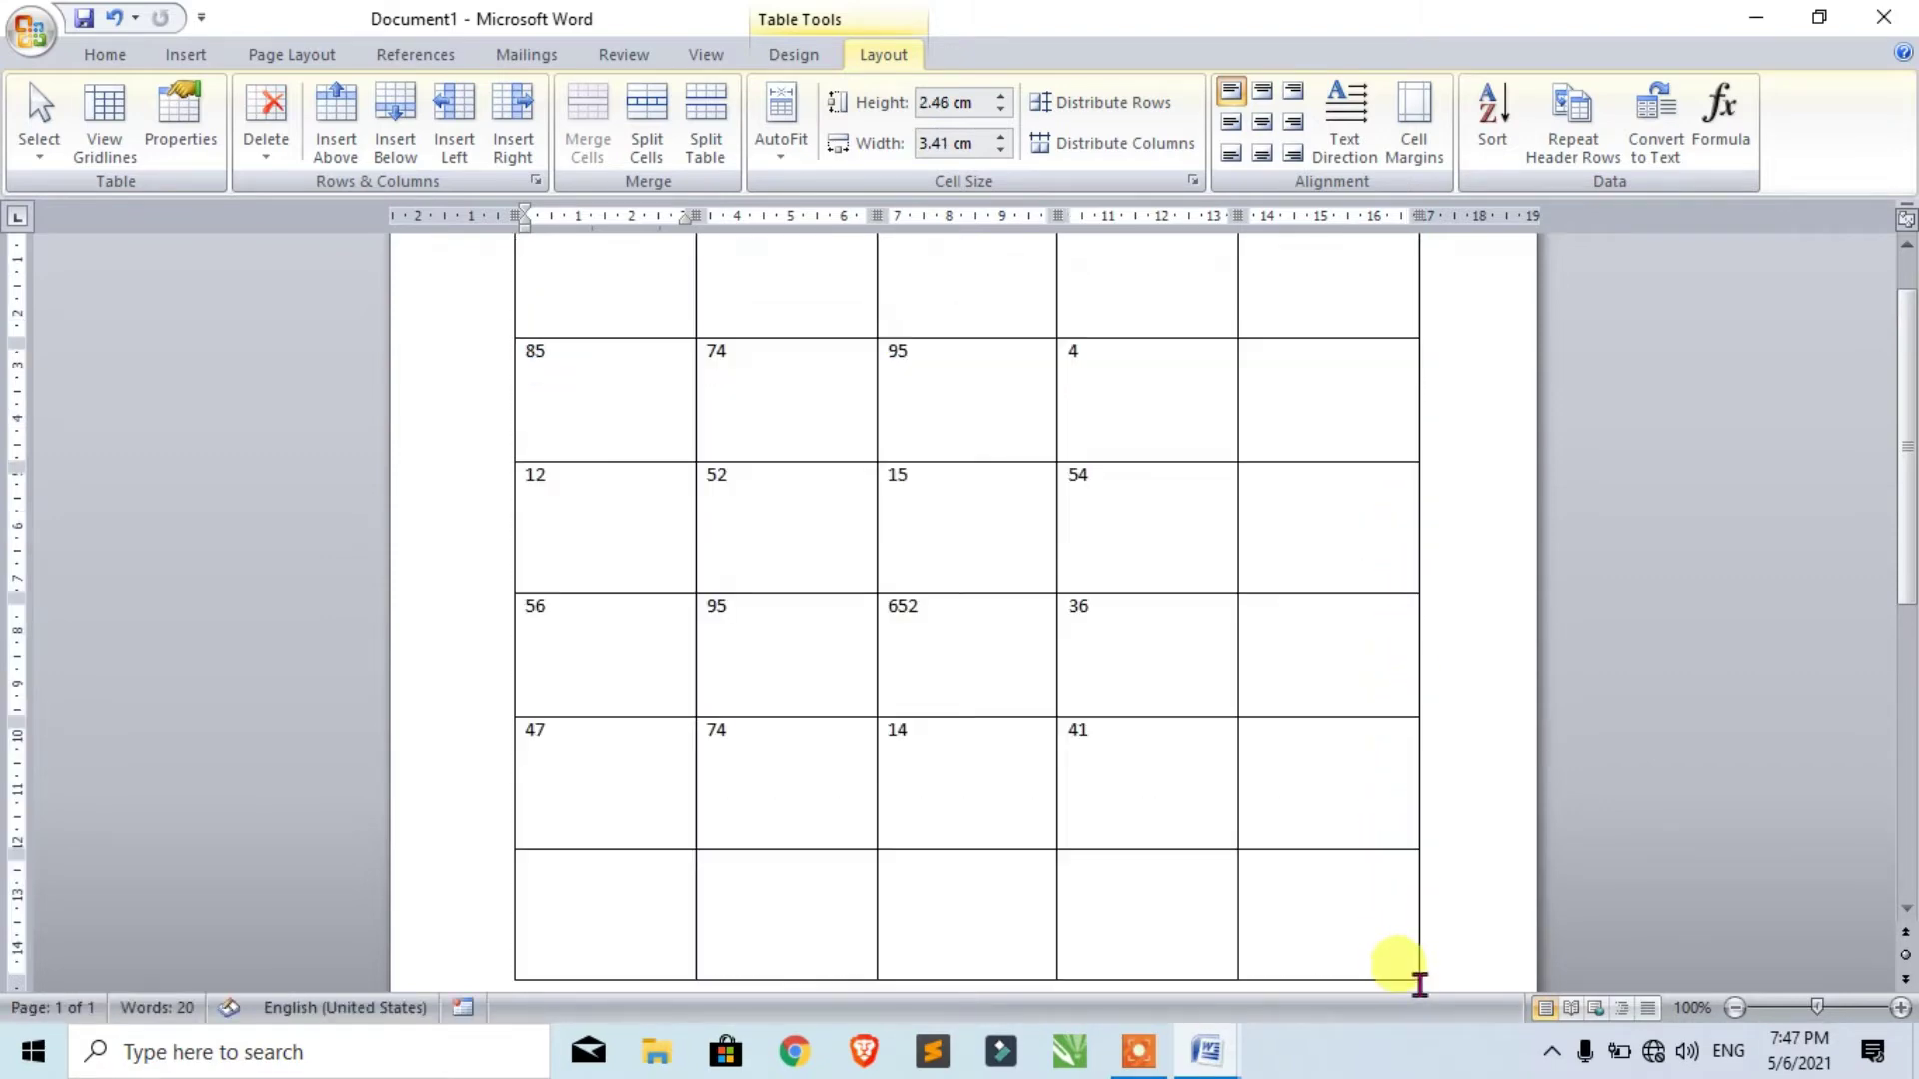
key("ctrl+Home")
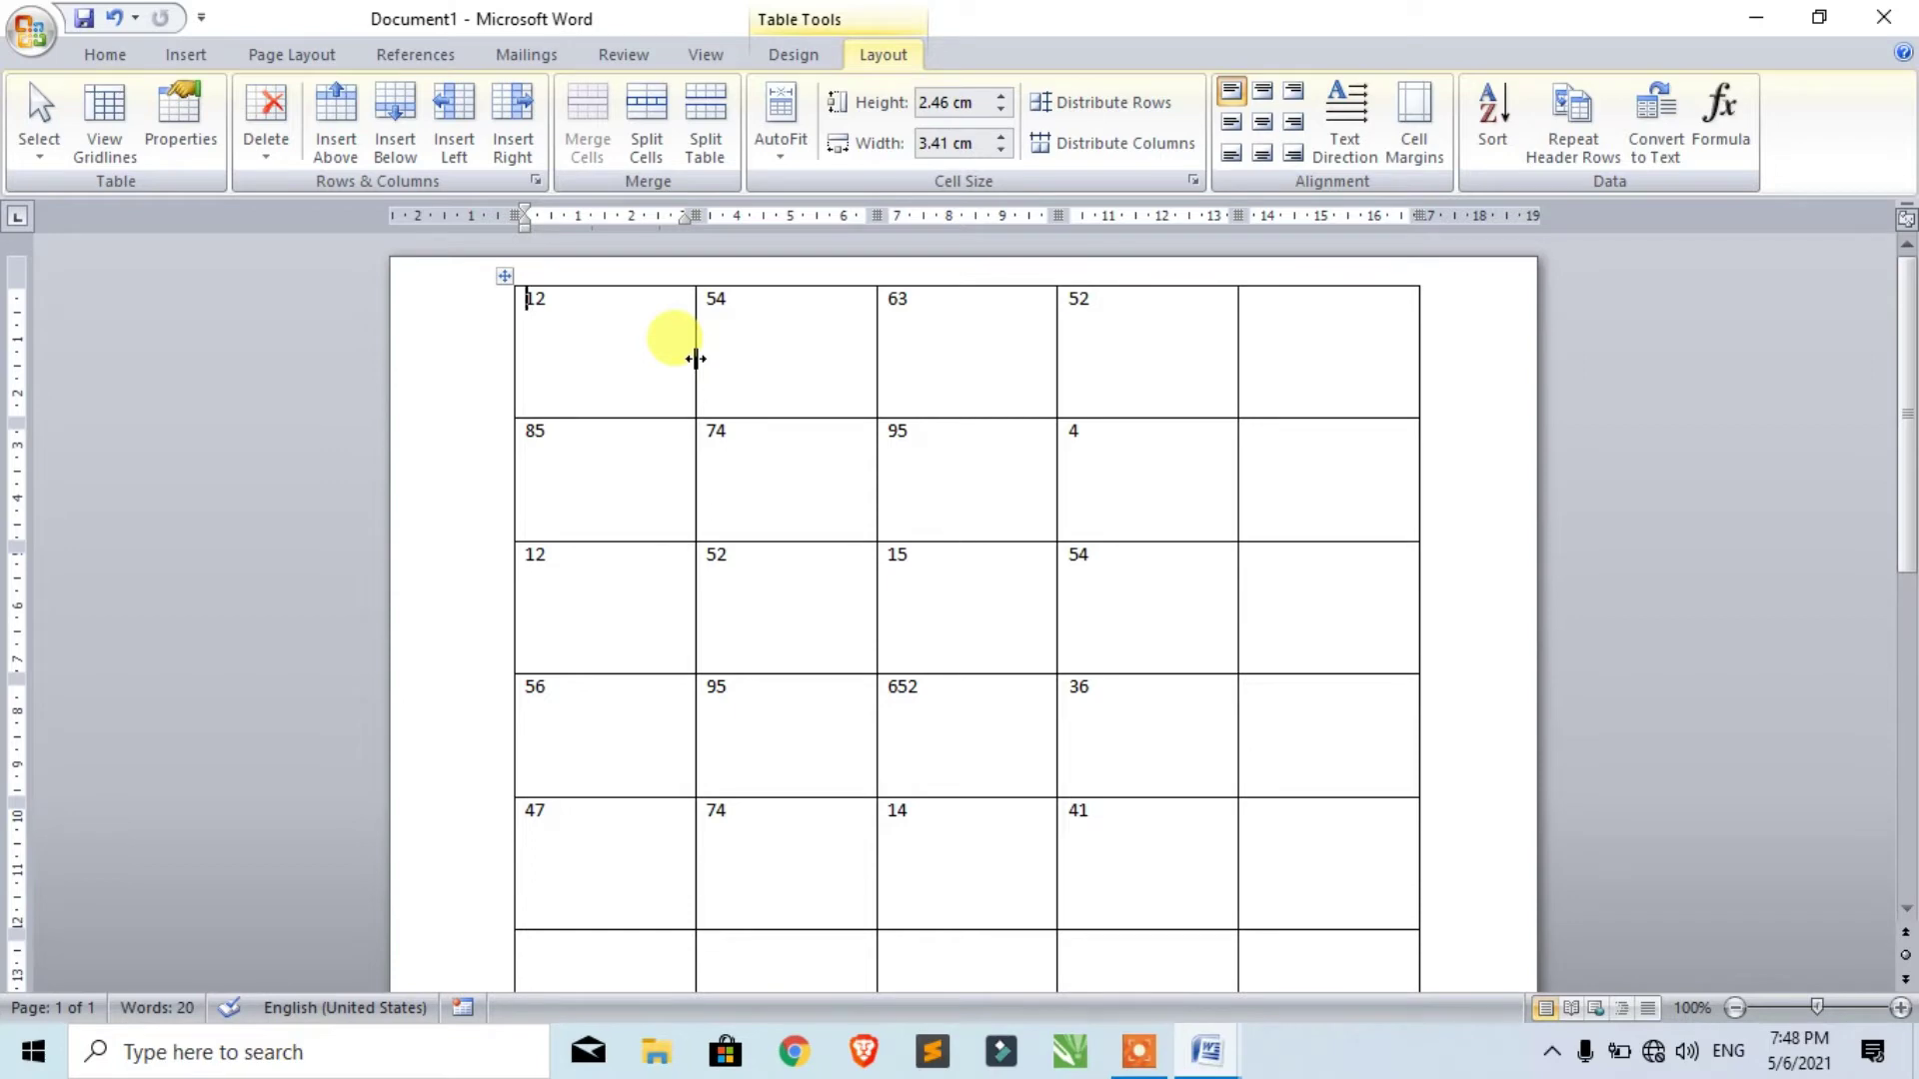
Narrow the first column to about 1.44 cm and shorten the first row to about 0.73 cm.
left_click_drag(697, 358, 583, 357)
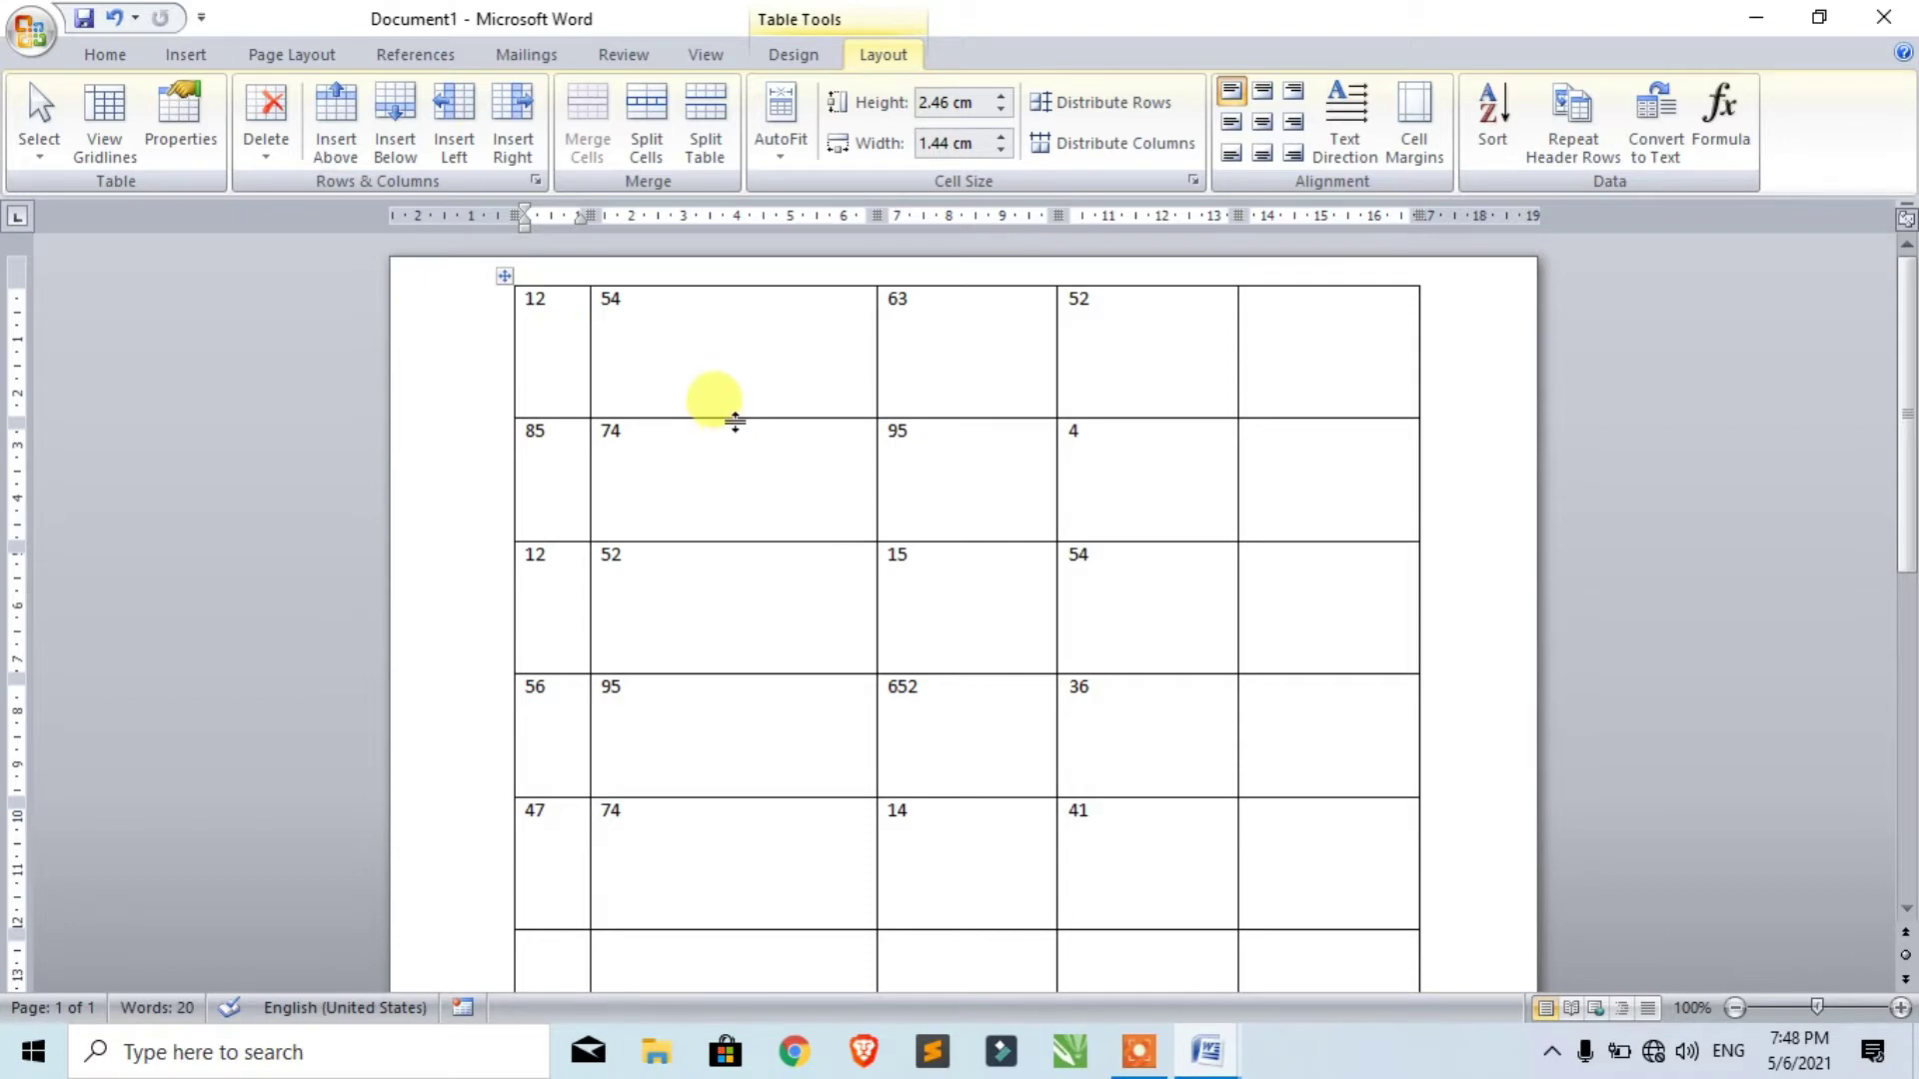
left_click_drag(735, 421, 715, 325)
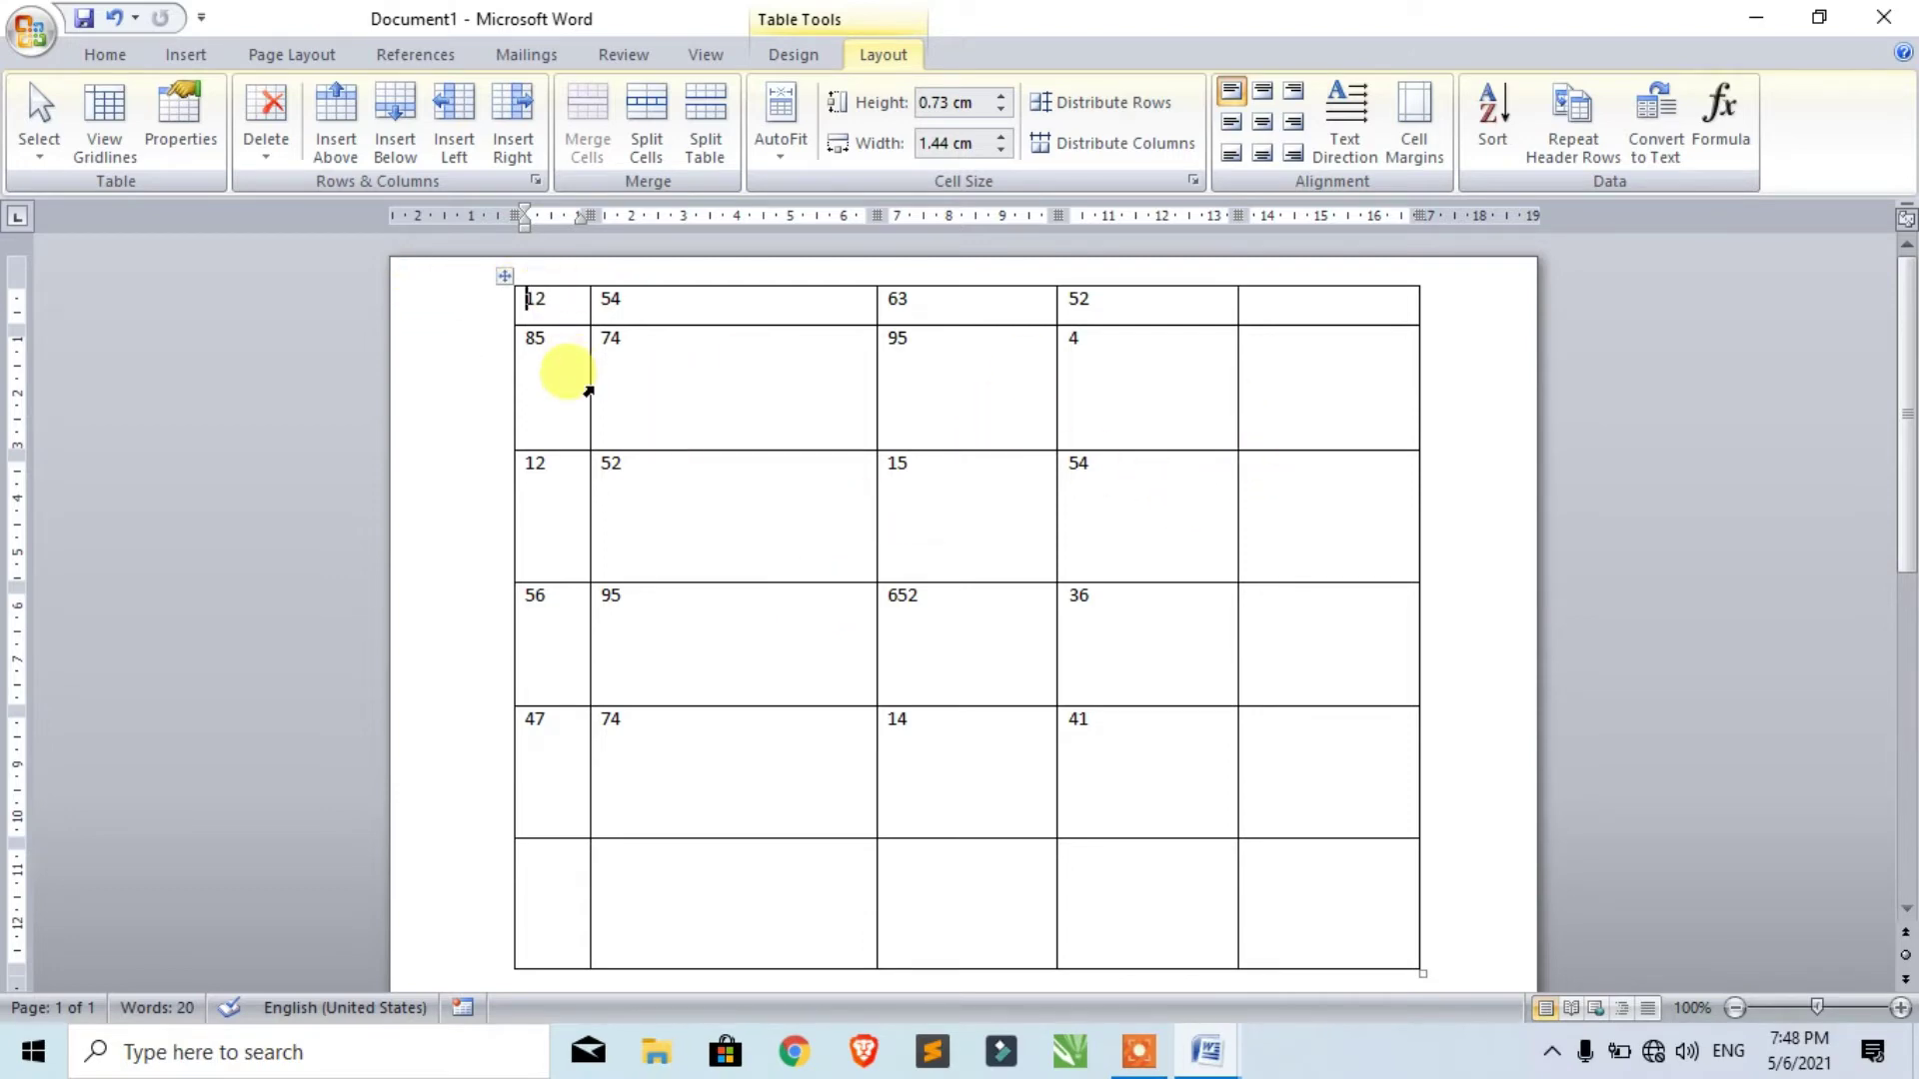
Undo the row, column and whole-table resizing, and leave the cursor outside the table.
key("ctrl+z")
key("ctrl+z")
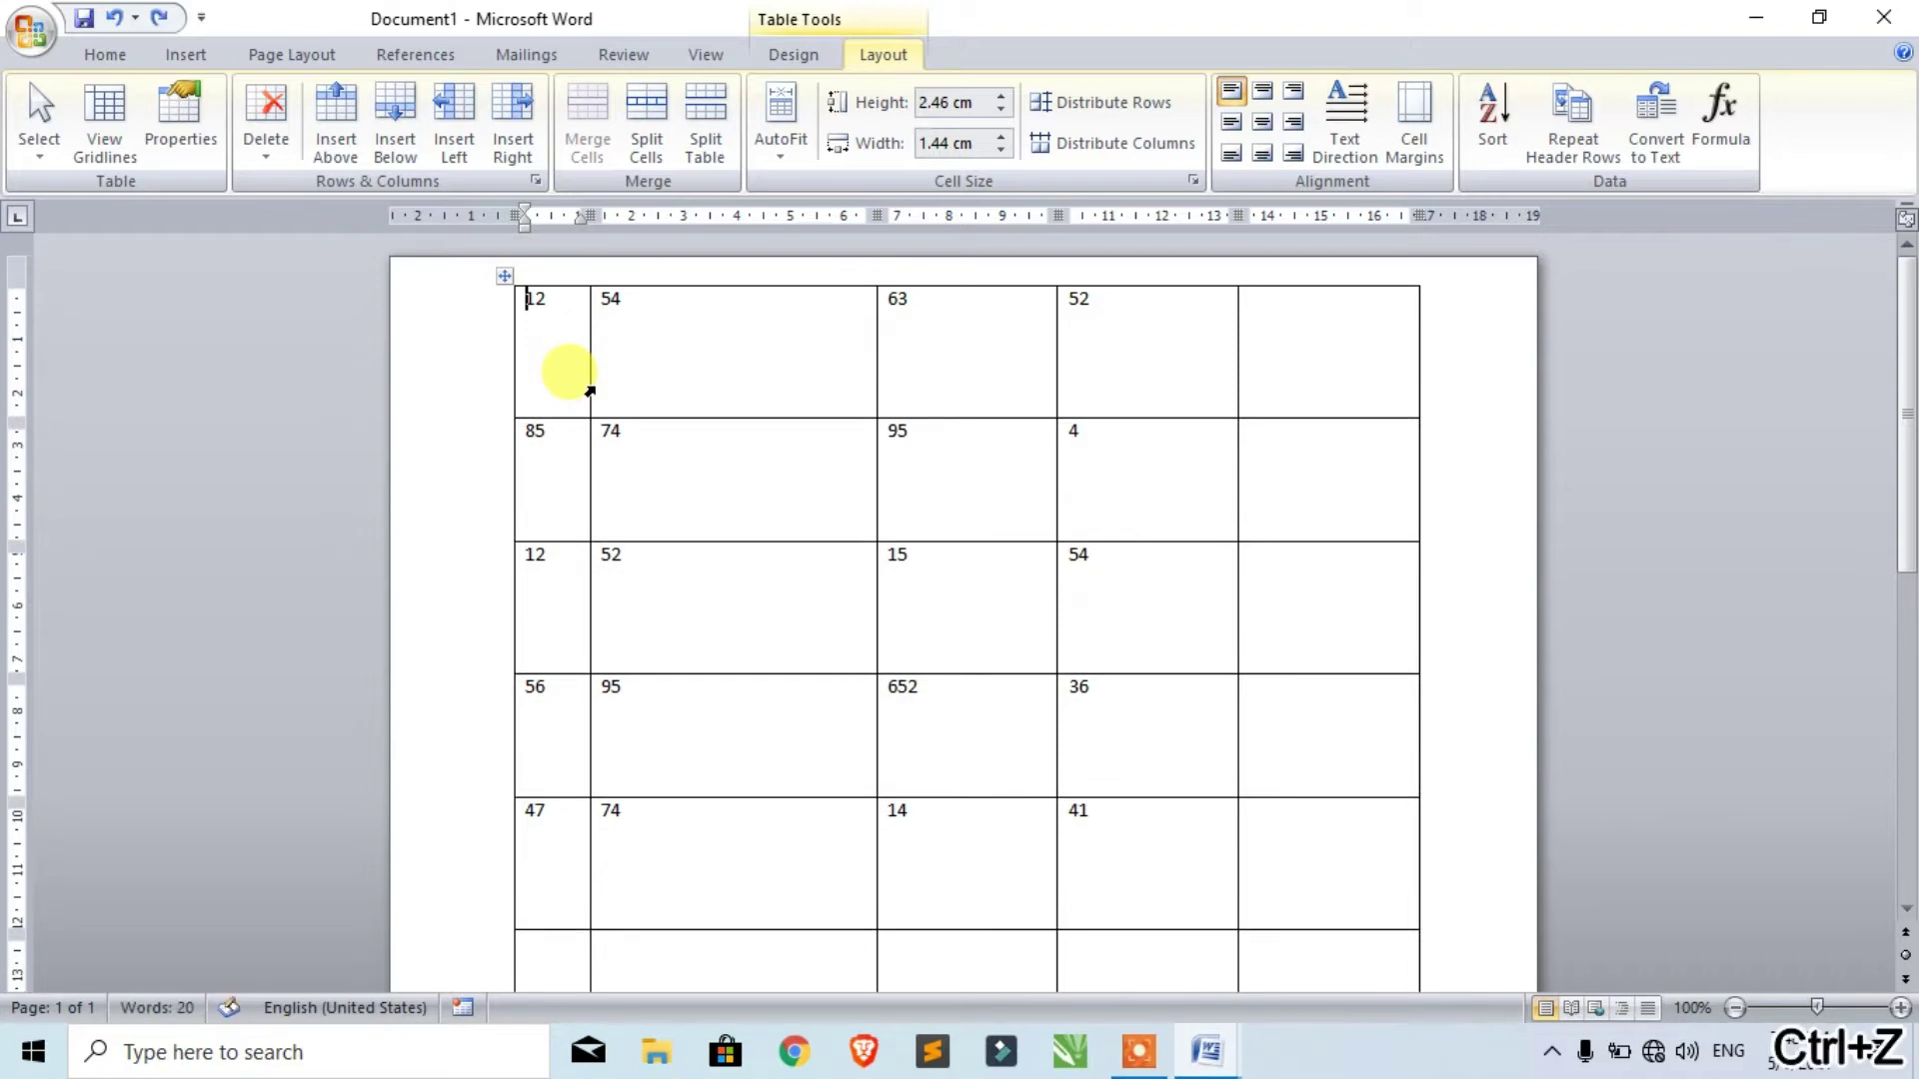
key("ctrl+z")
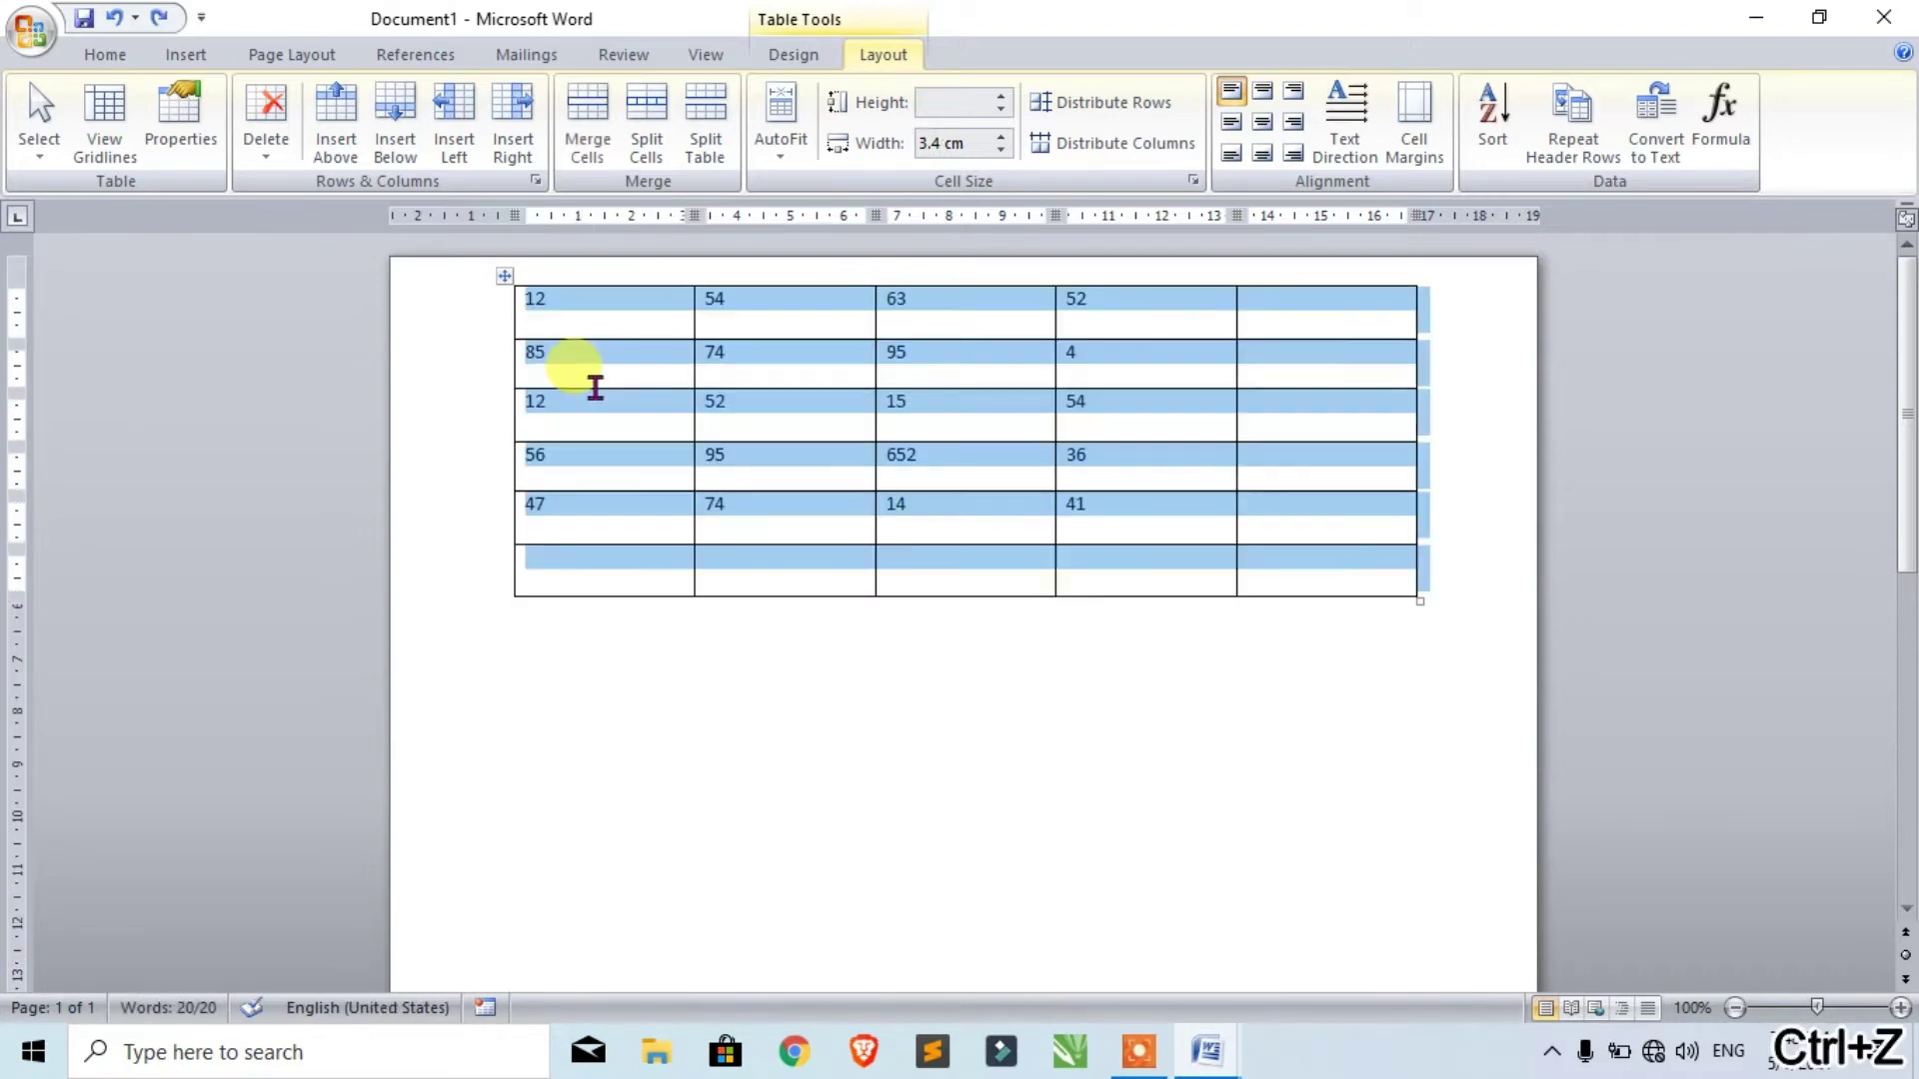
left_click(943, 576)
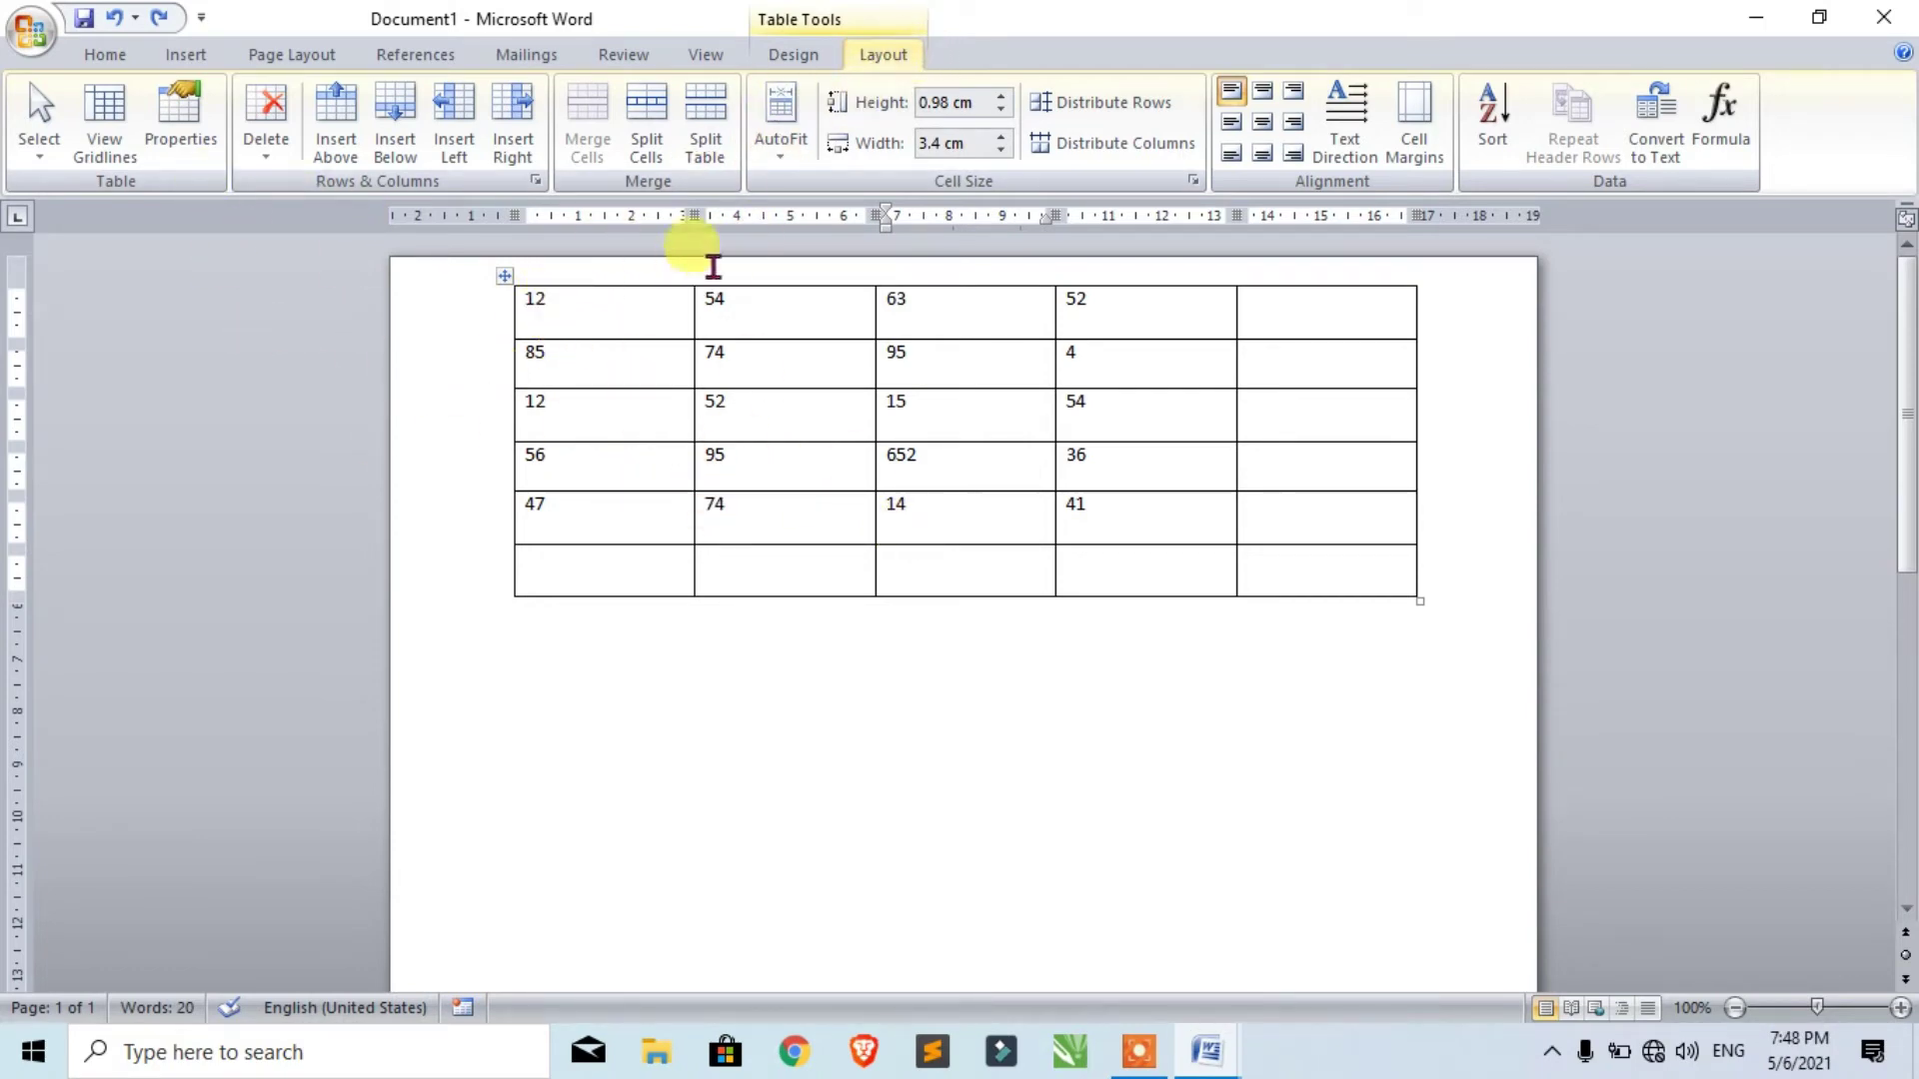
left_click(596, 306)
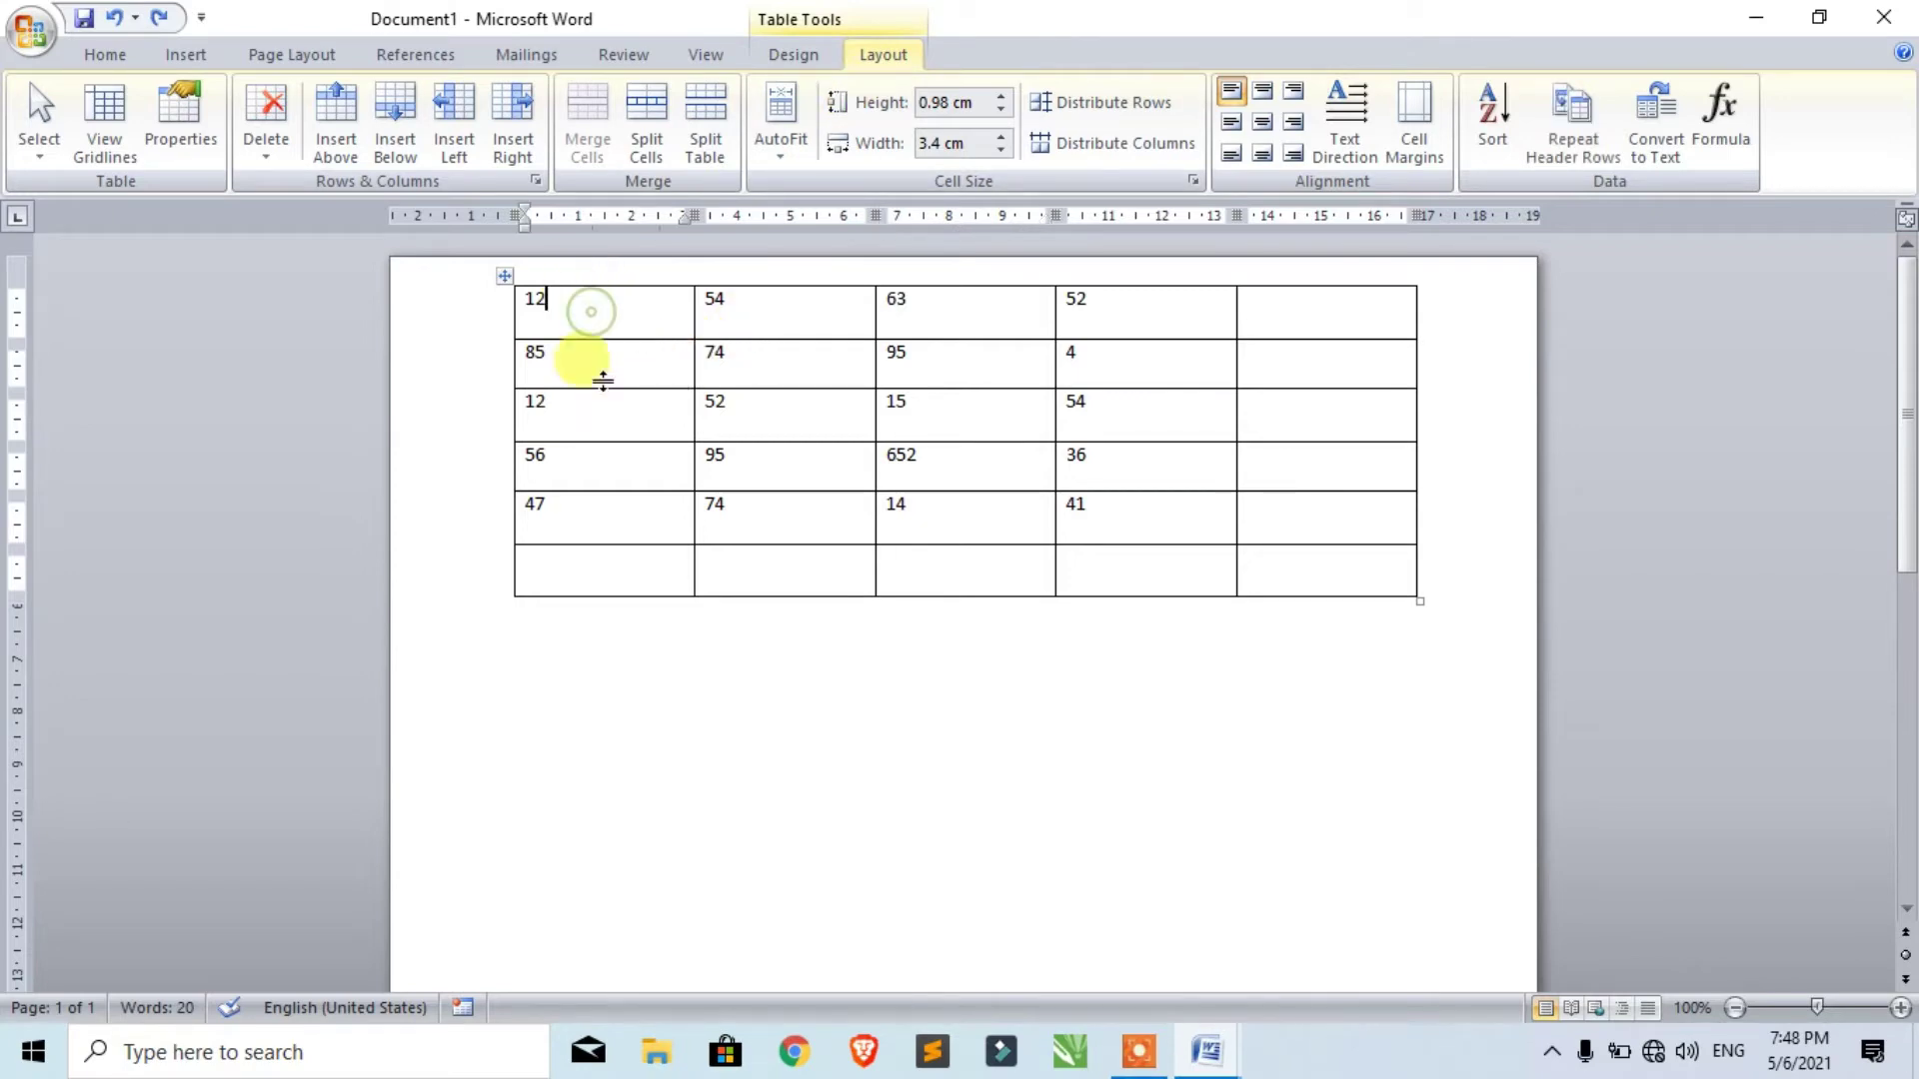
left_click(633, 778)
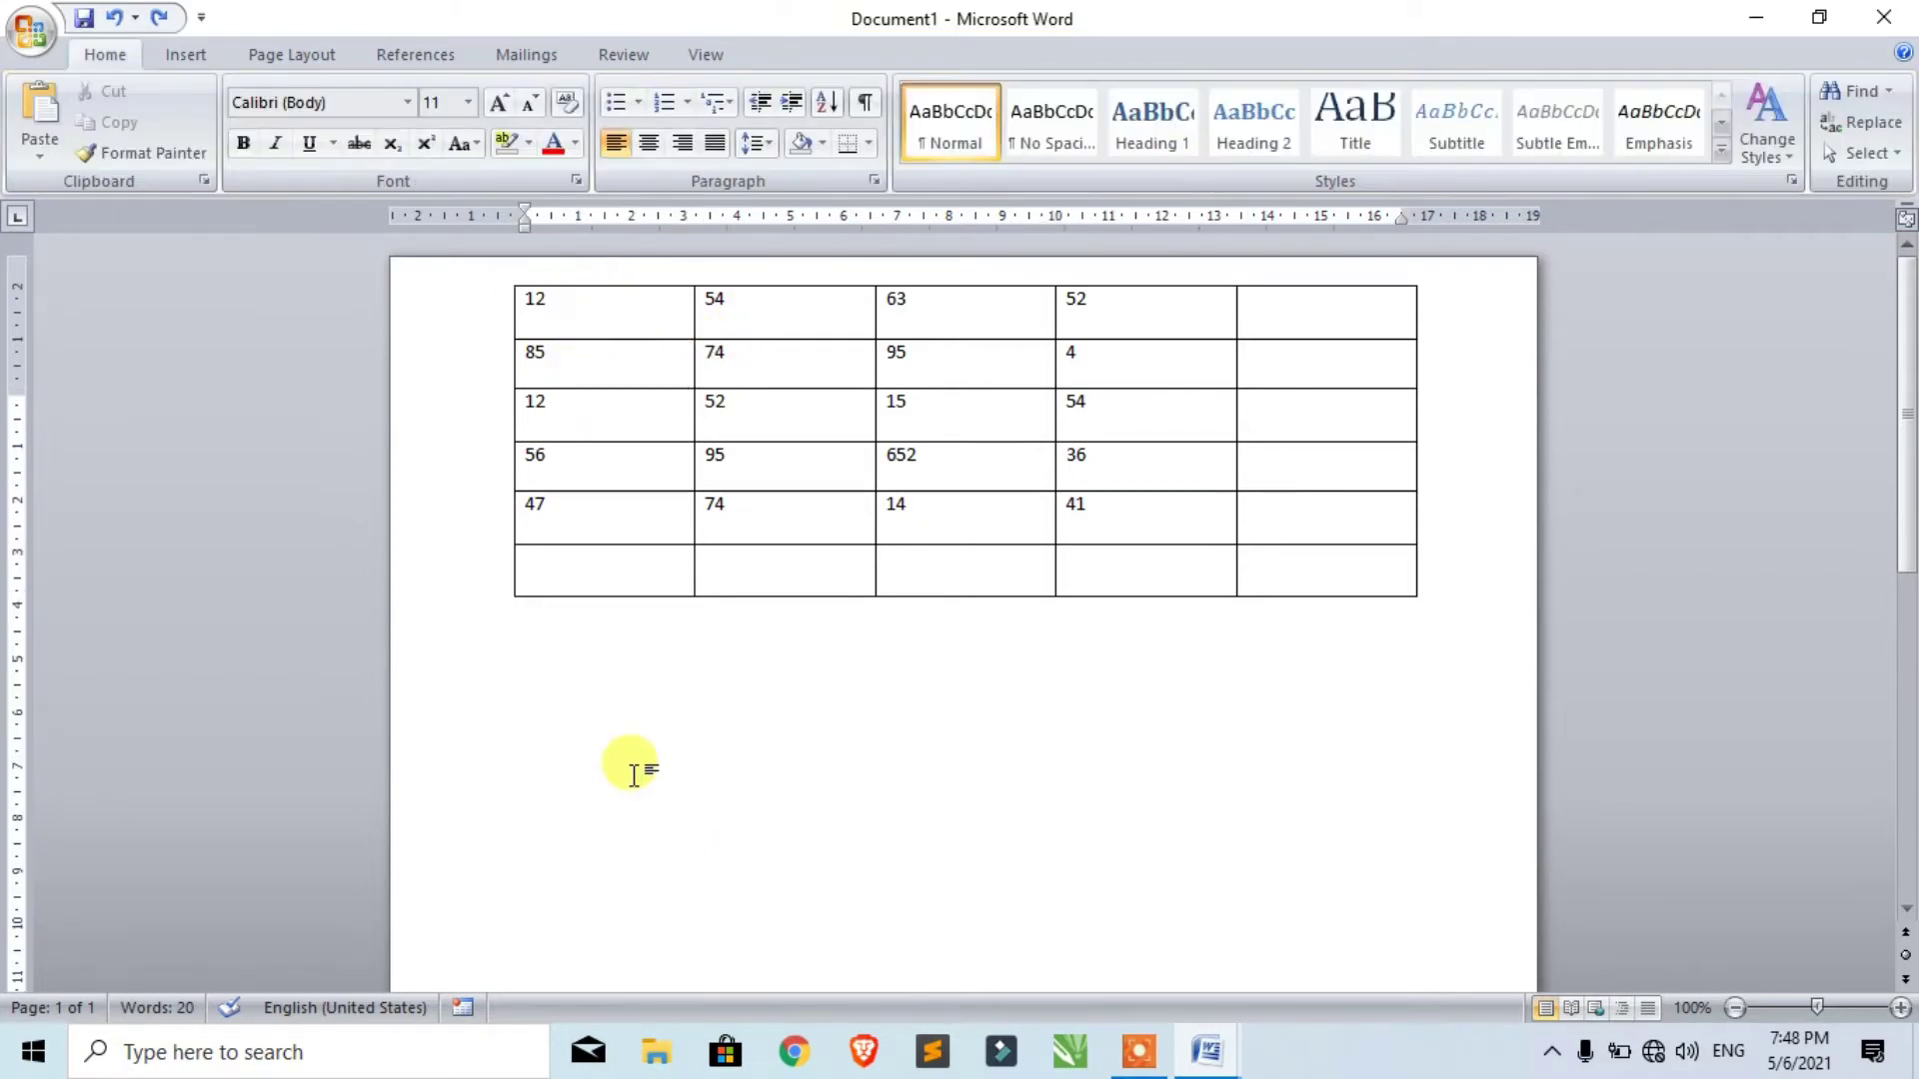
Select the table's first cell with the Select Cell command.
left_click(589, 316)
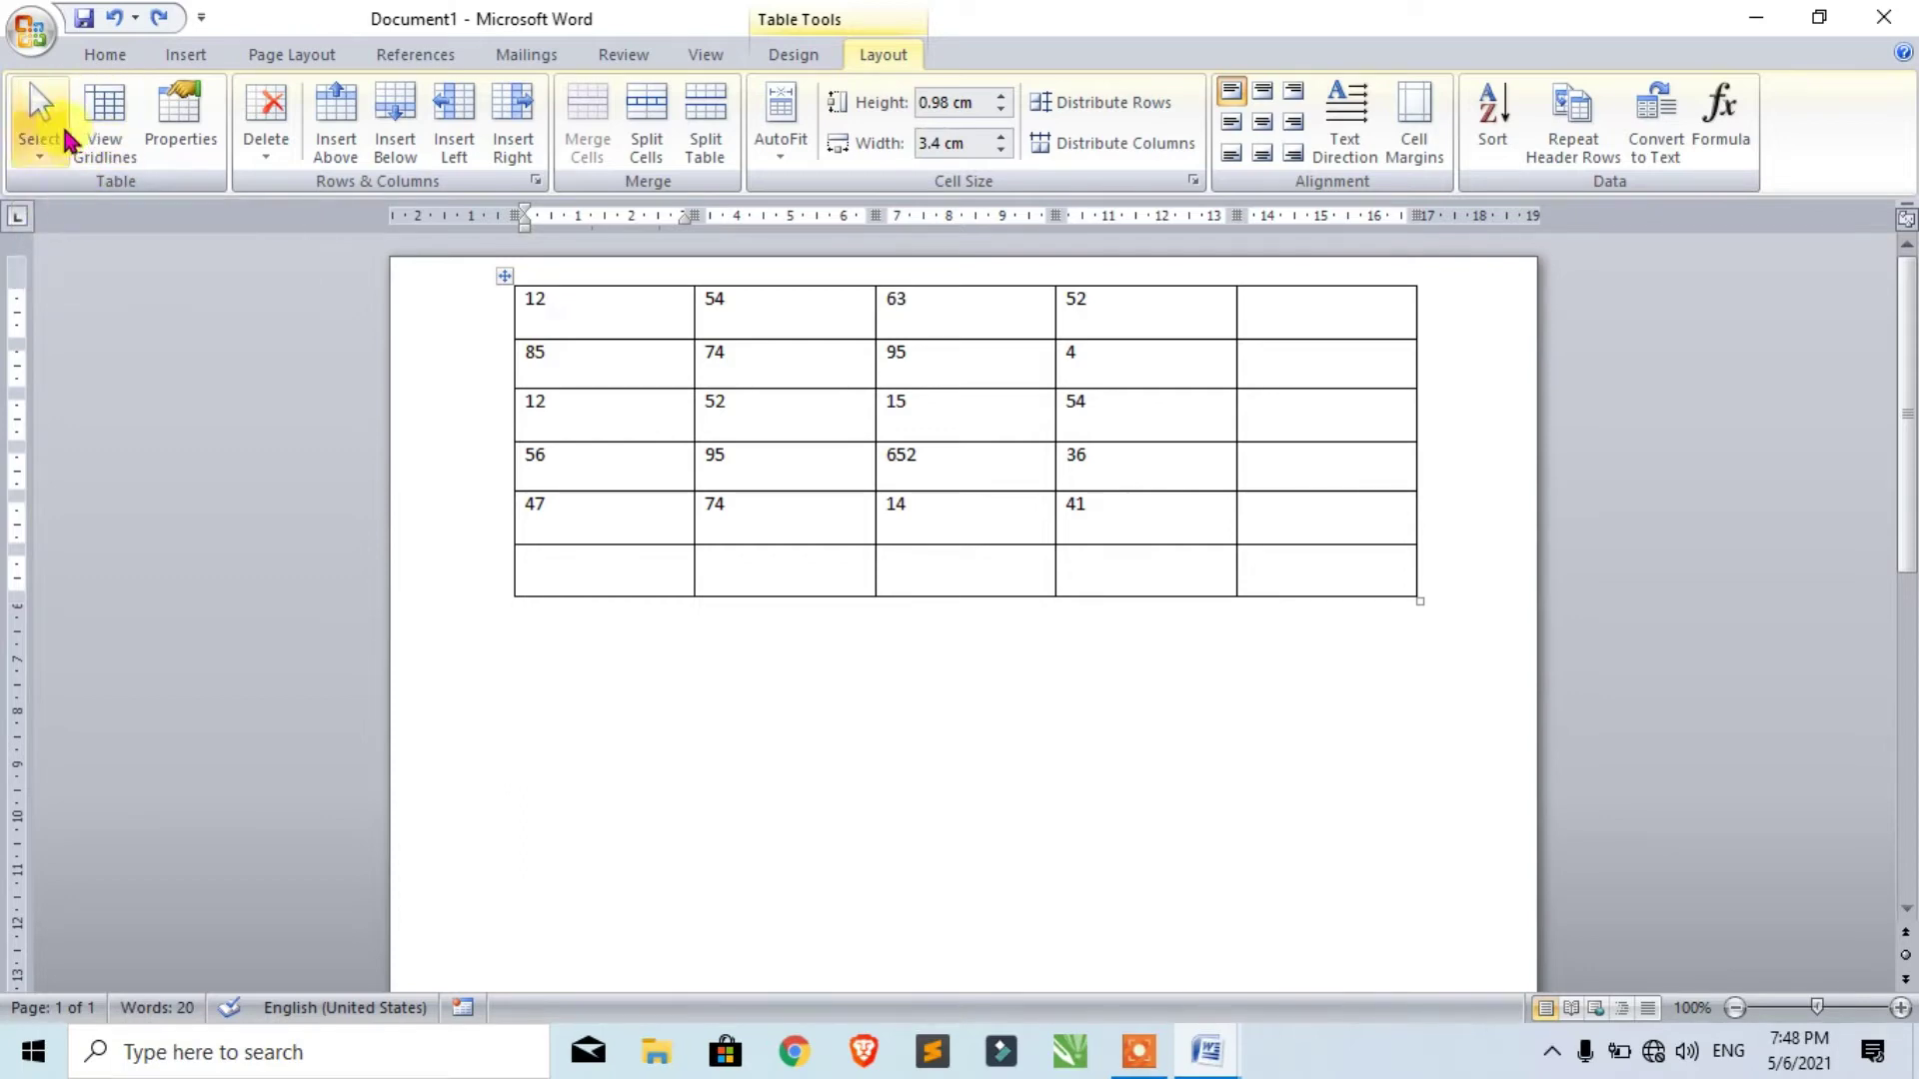
left_click(47, 158)
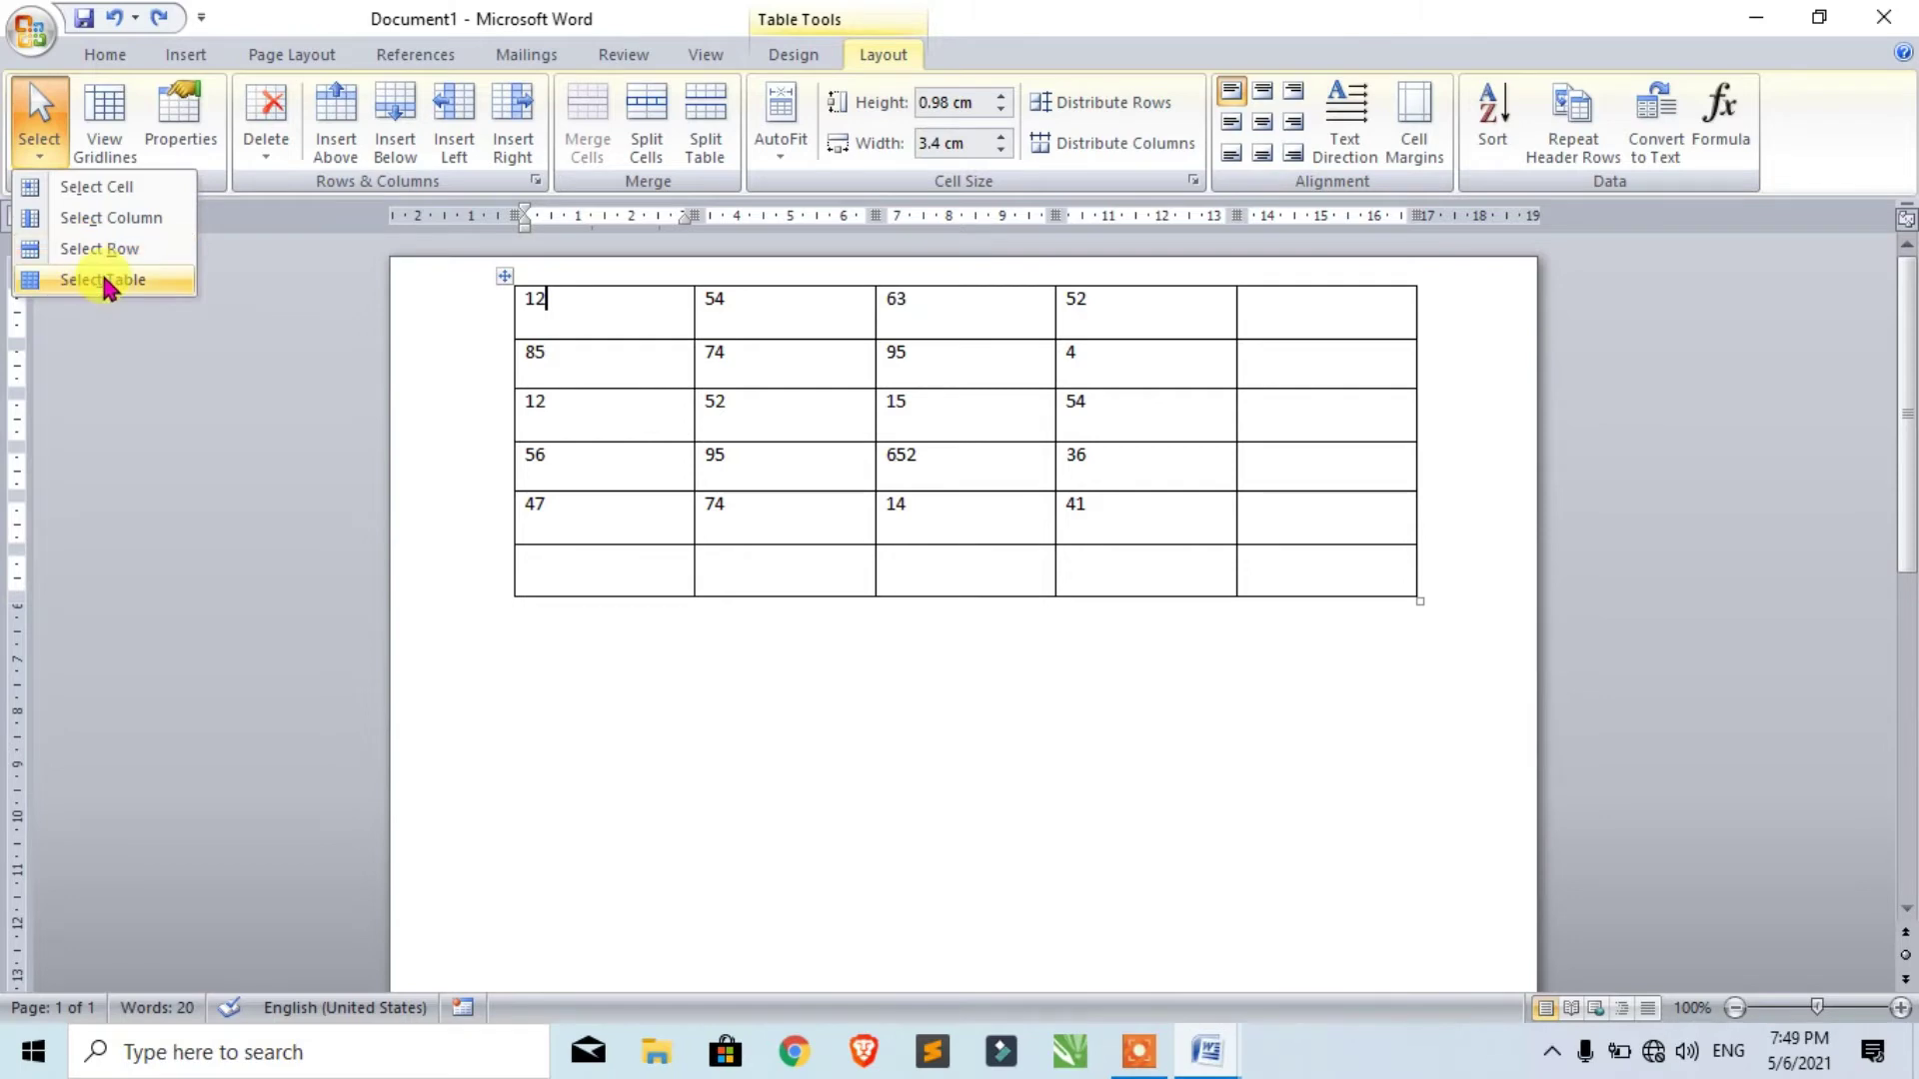
left_click(97, 188)
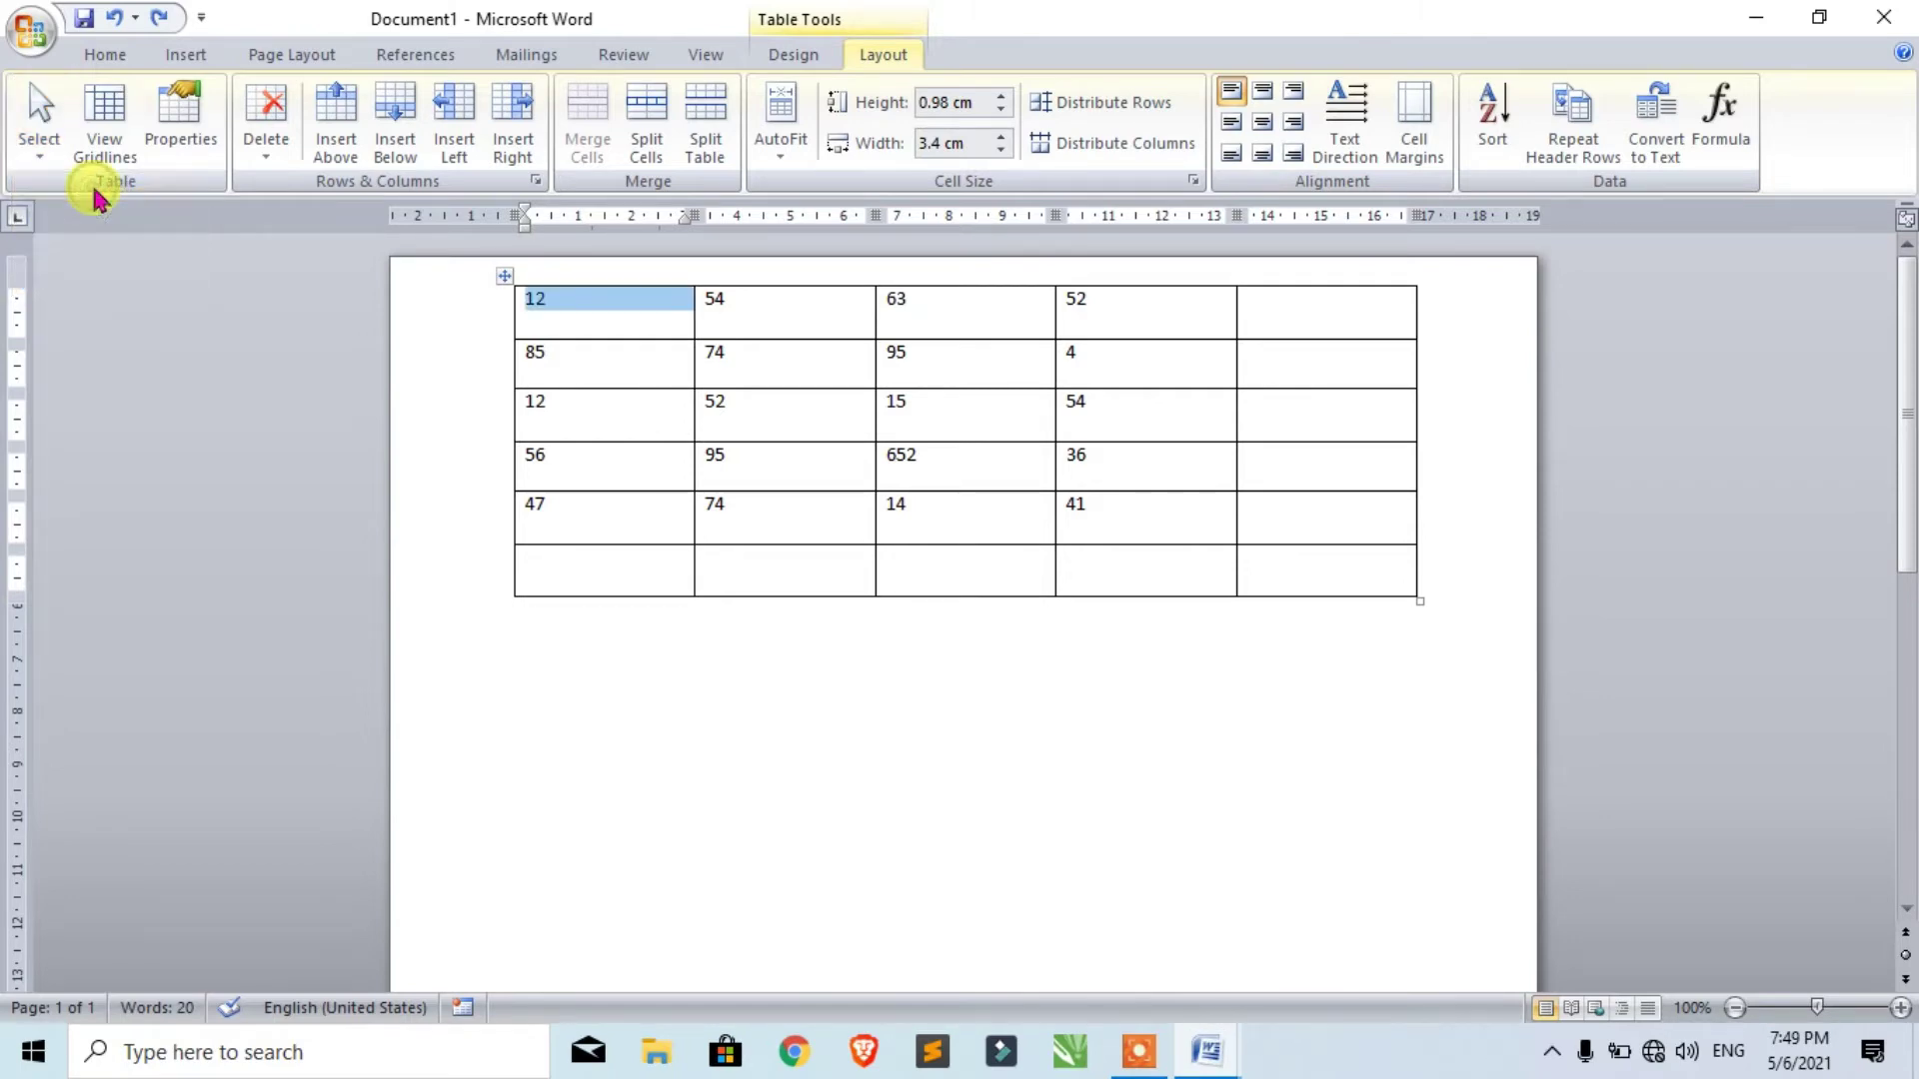
Select the first column with the Select Column command, then select it again directly at its upper edge and deselect it.
left_click(591, 316)
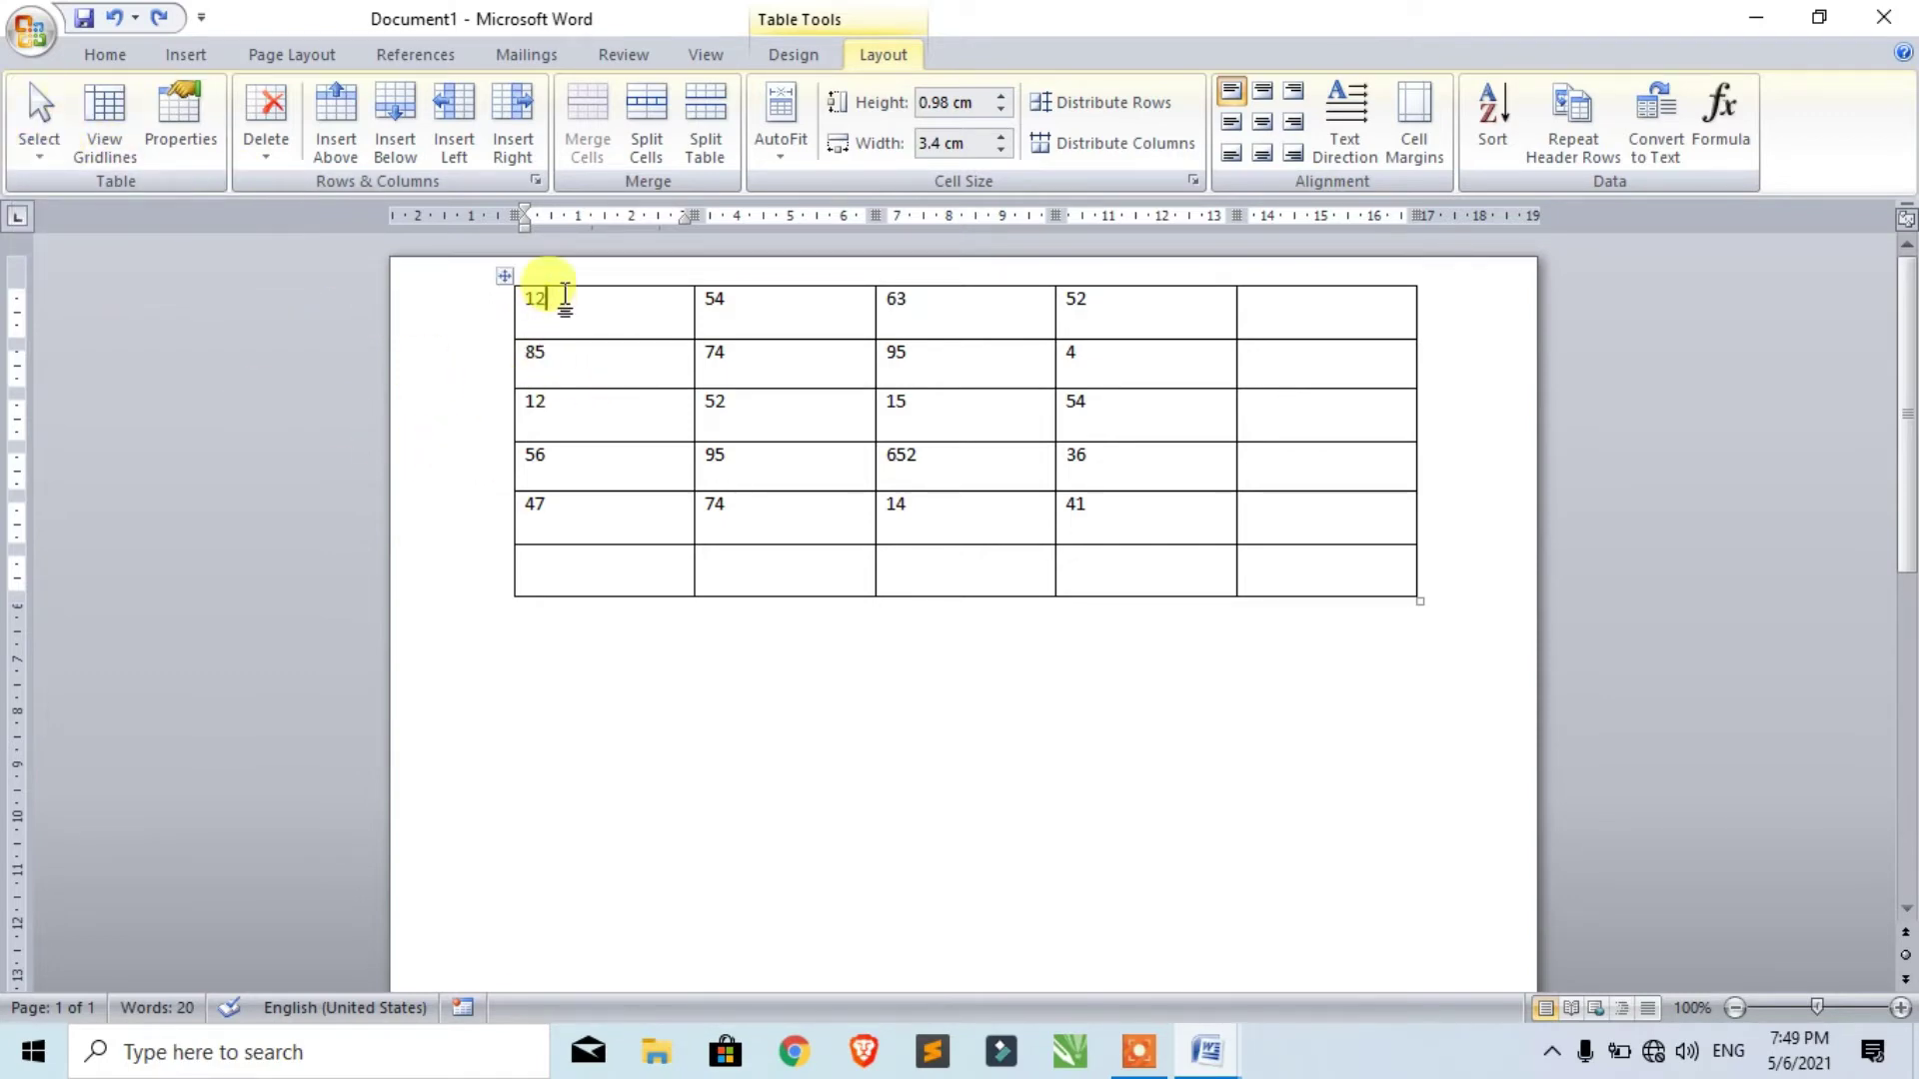
left_click(38, 125)
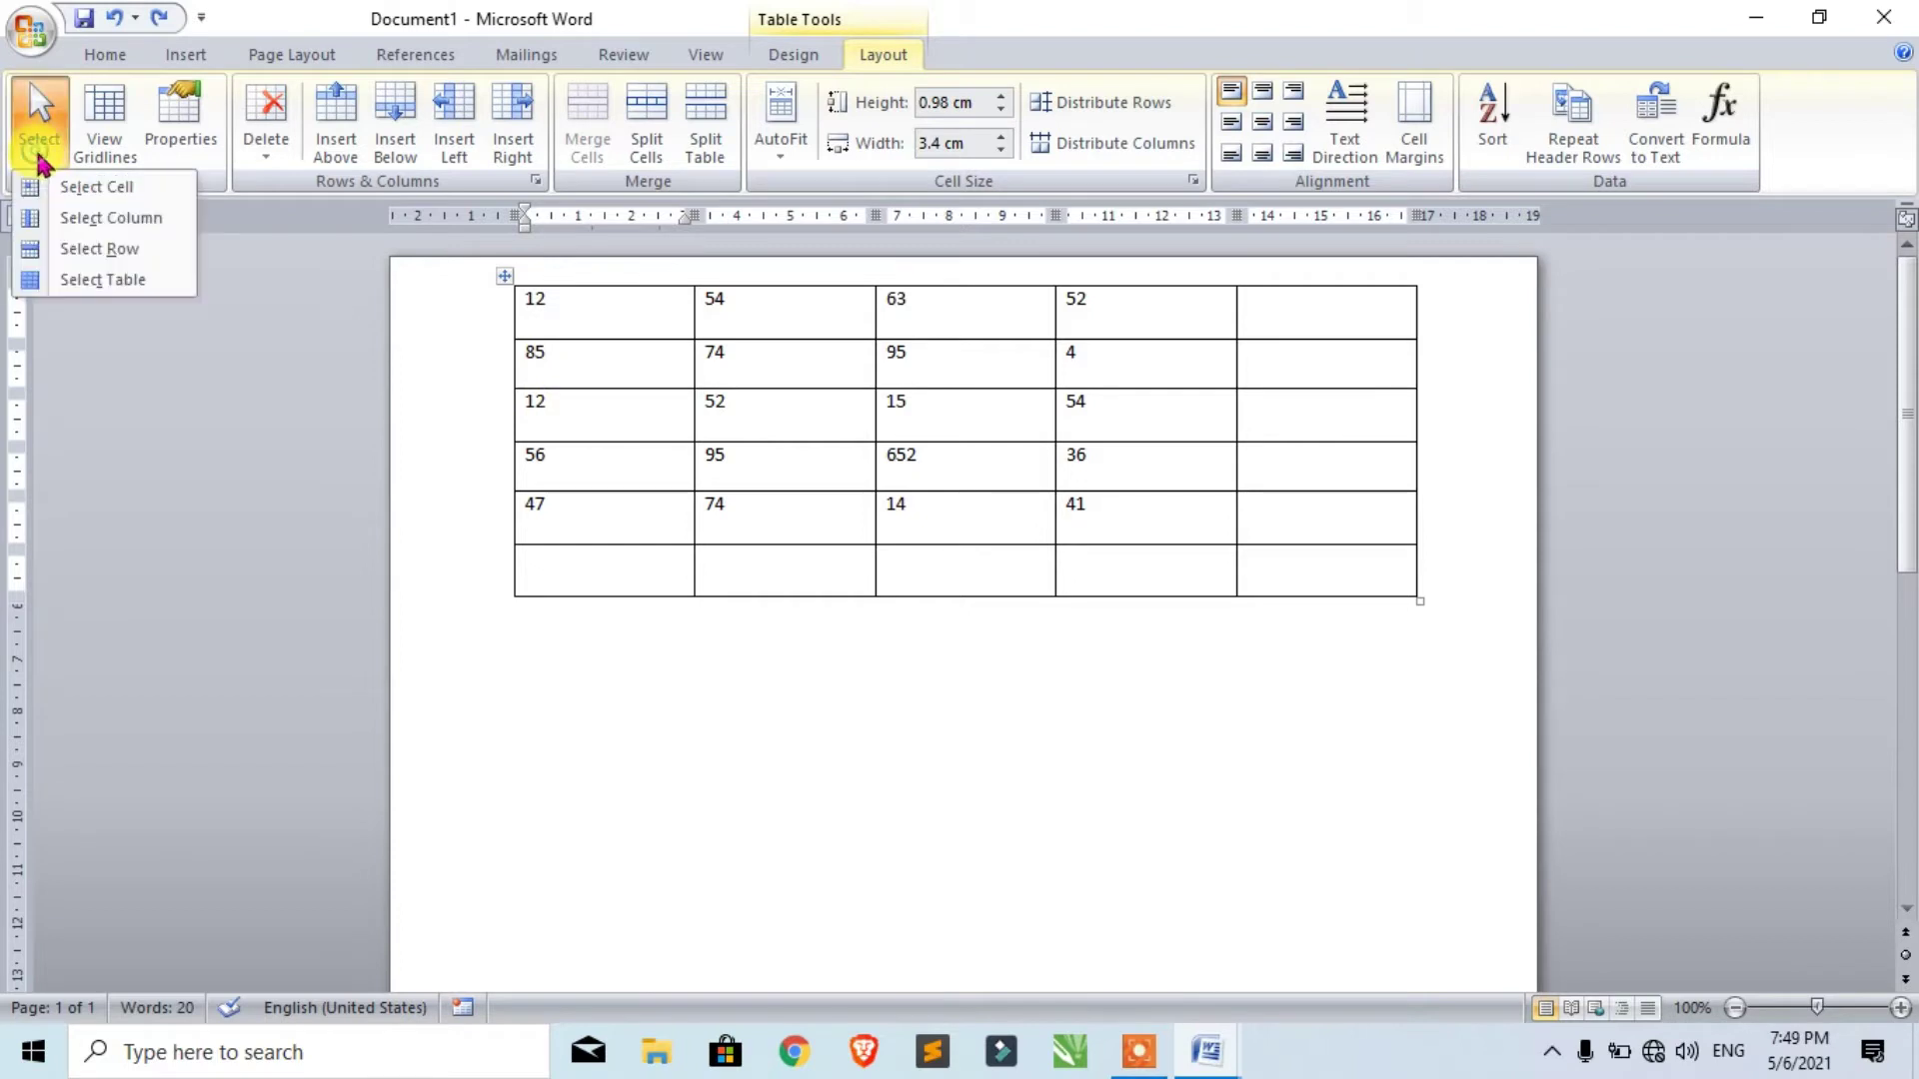
left_click(110, 216)
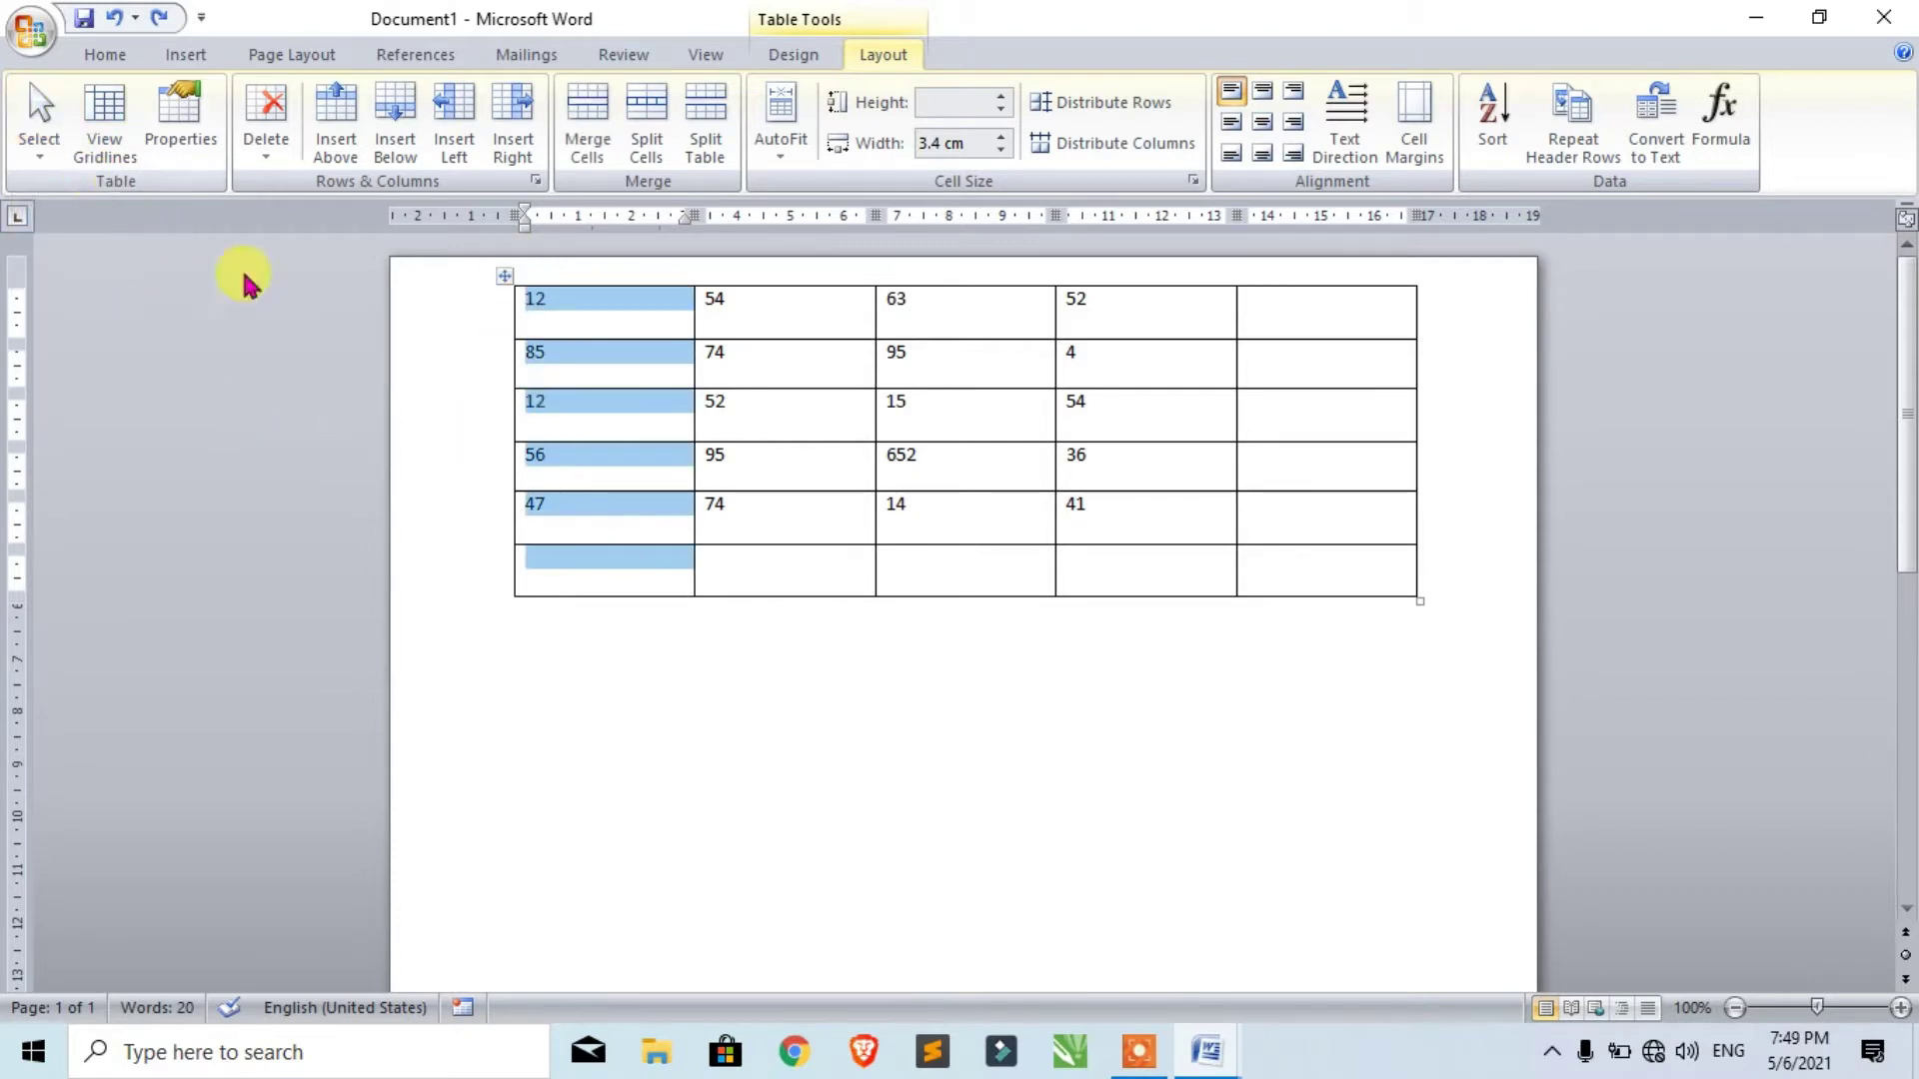
left_click(635, 415)
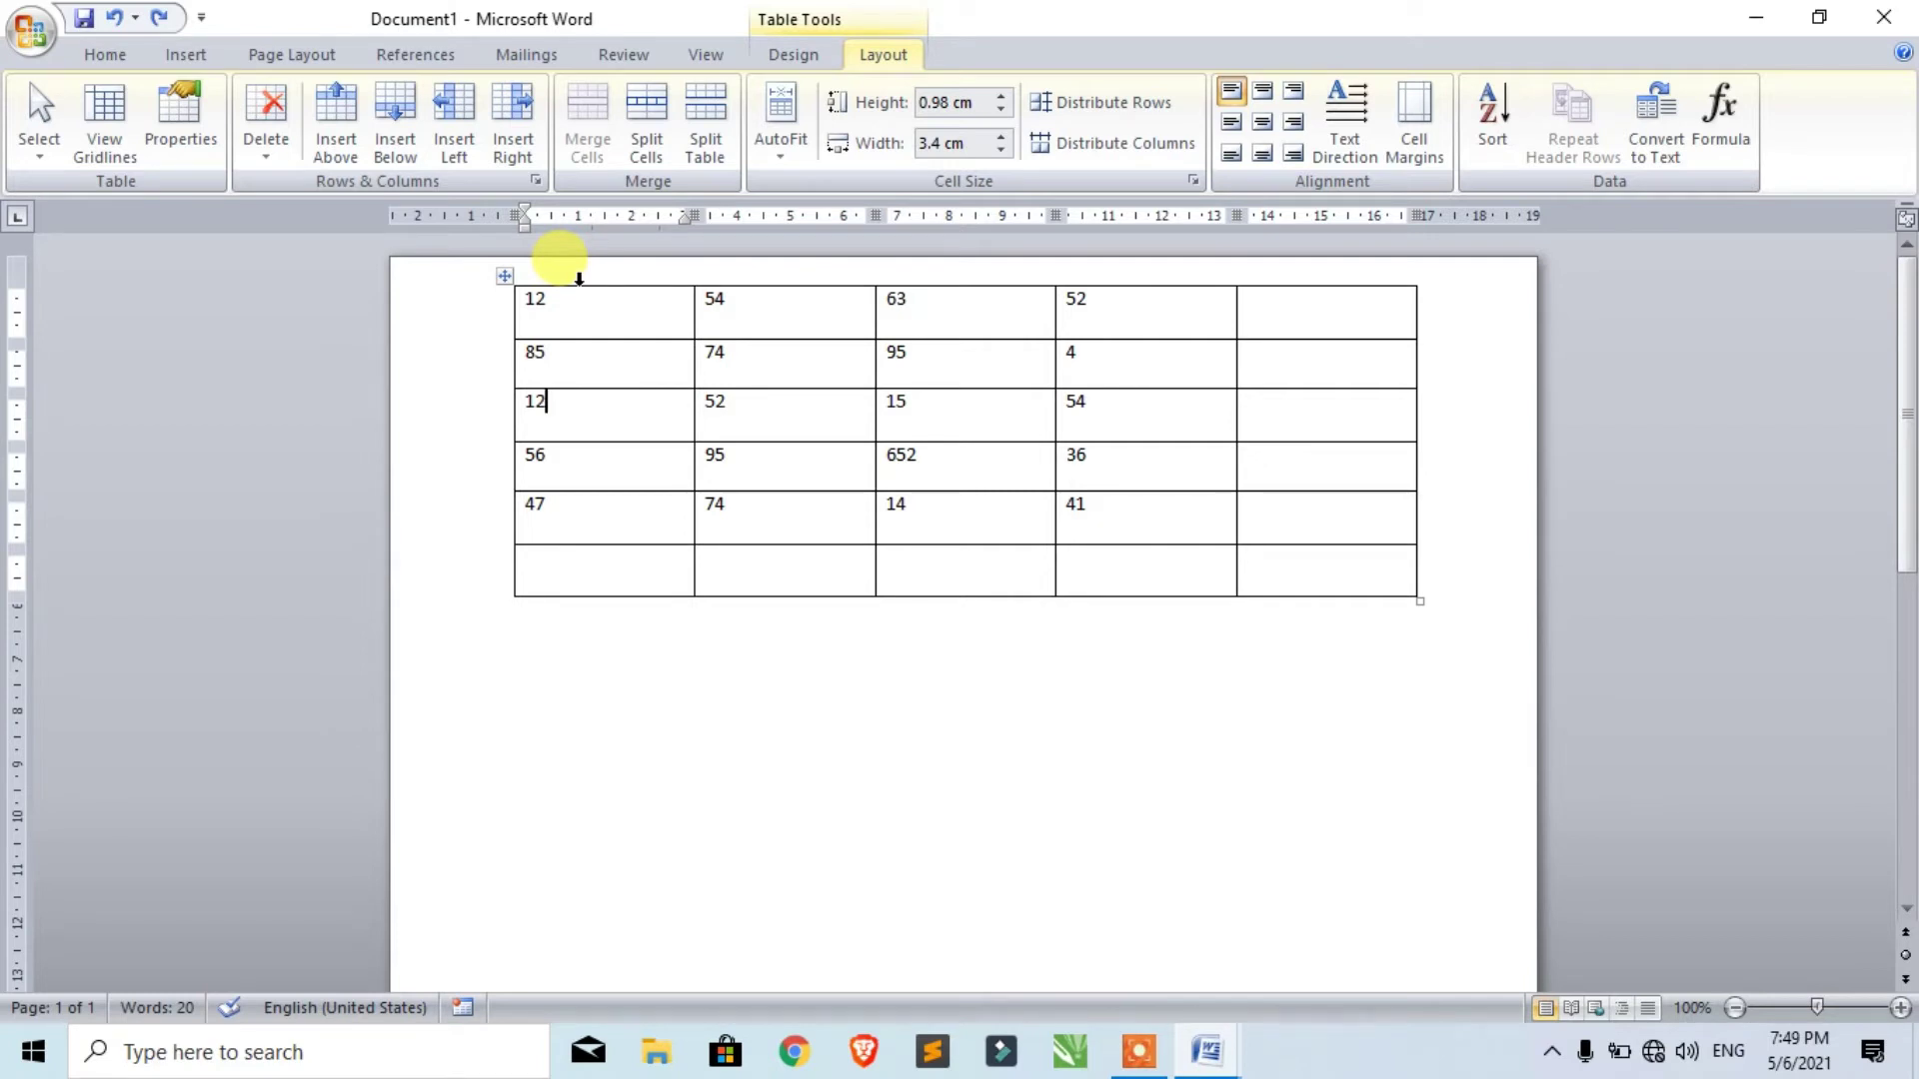
left_click(579, 279)
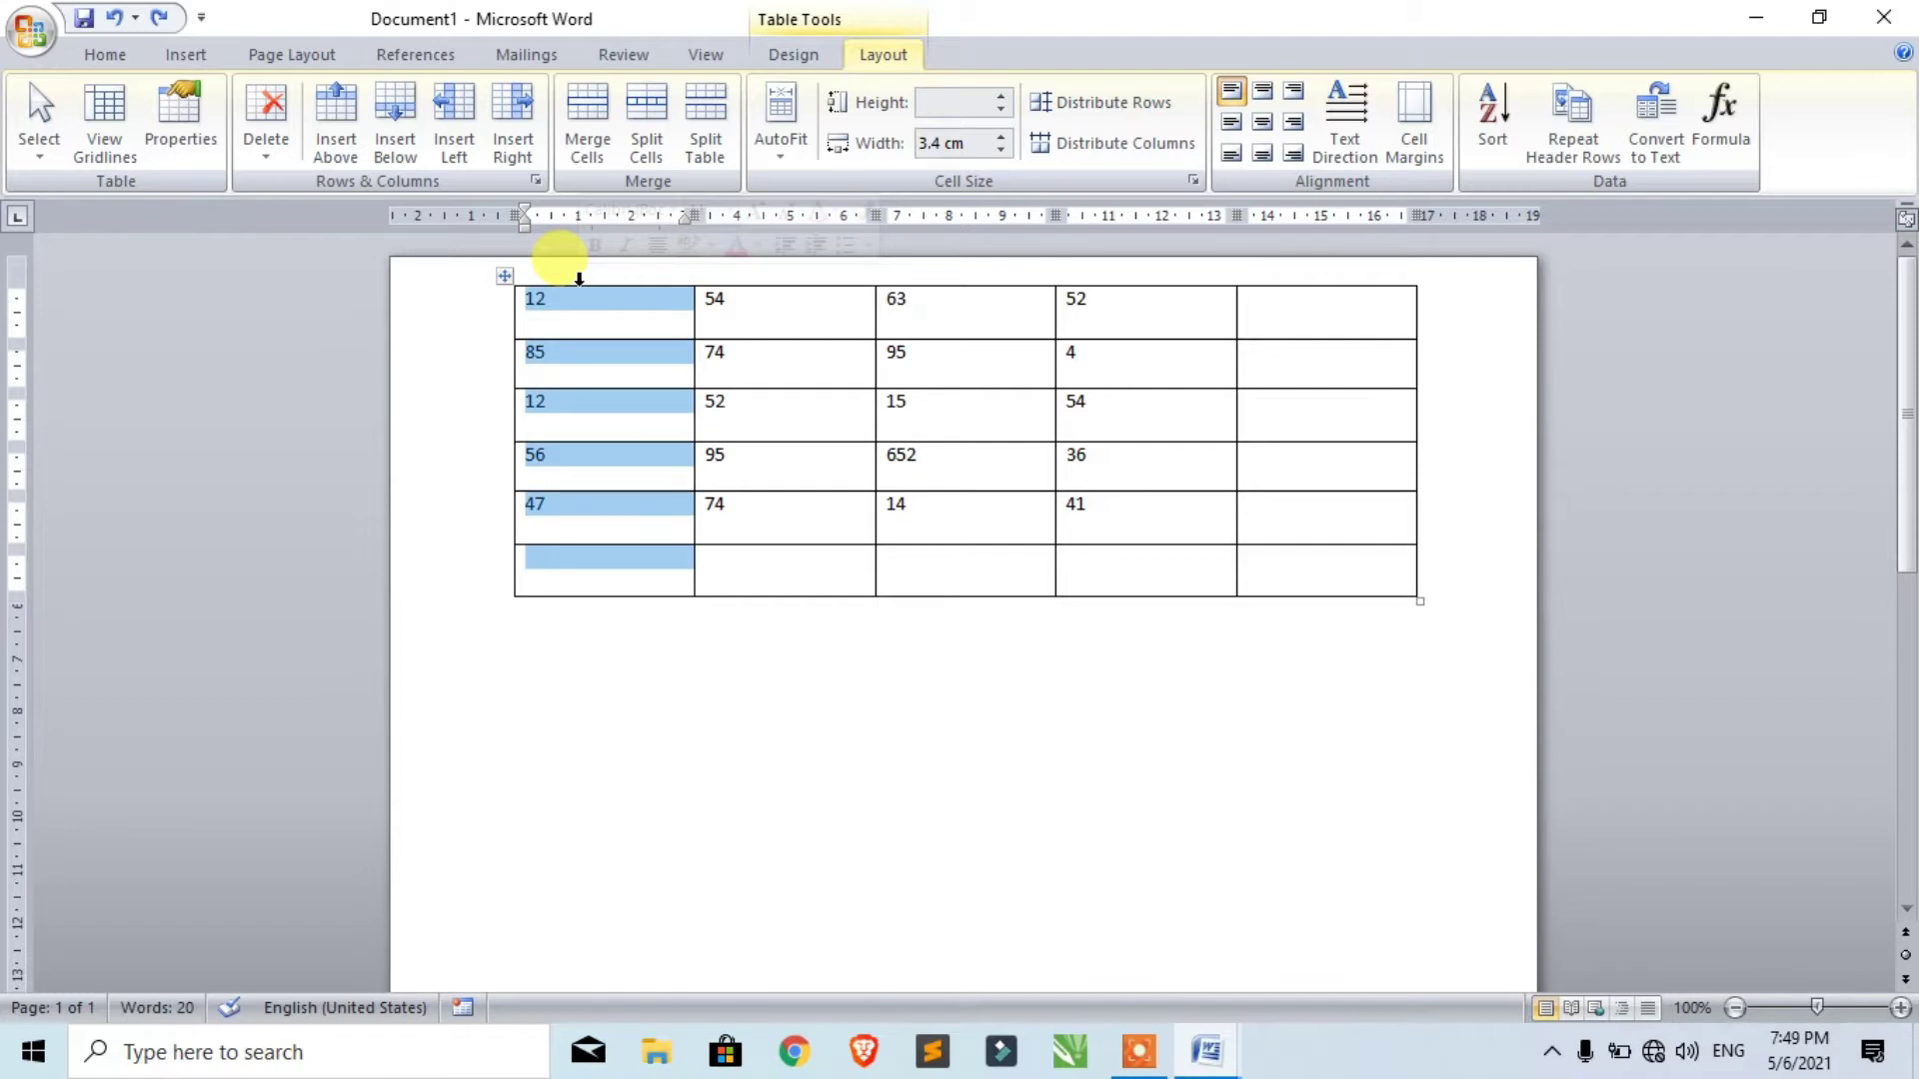
left_click(601, 364)
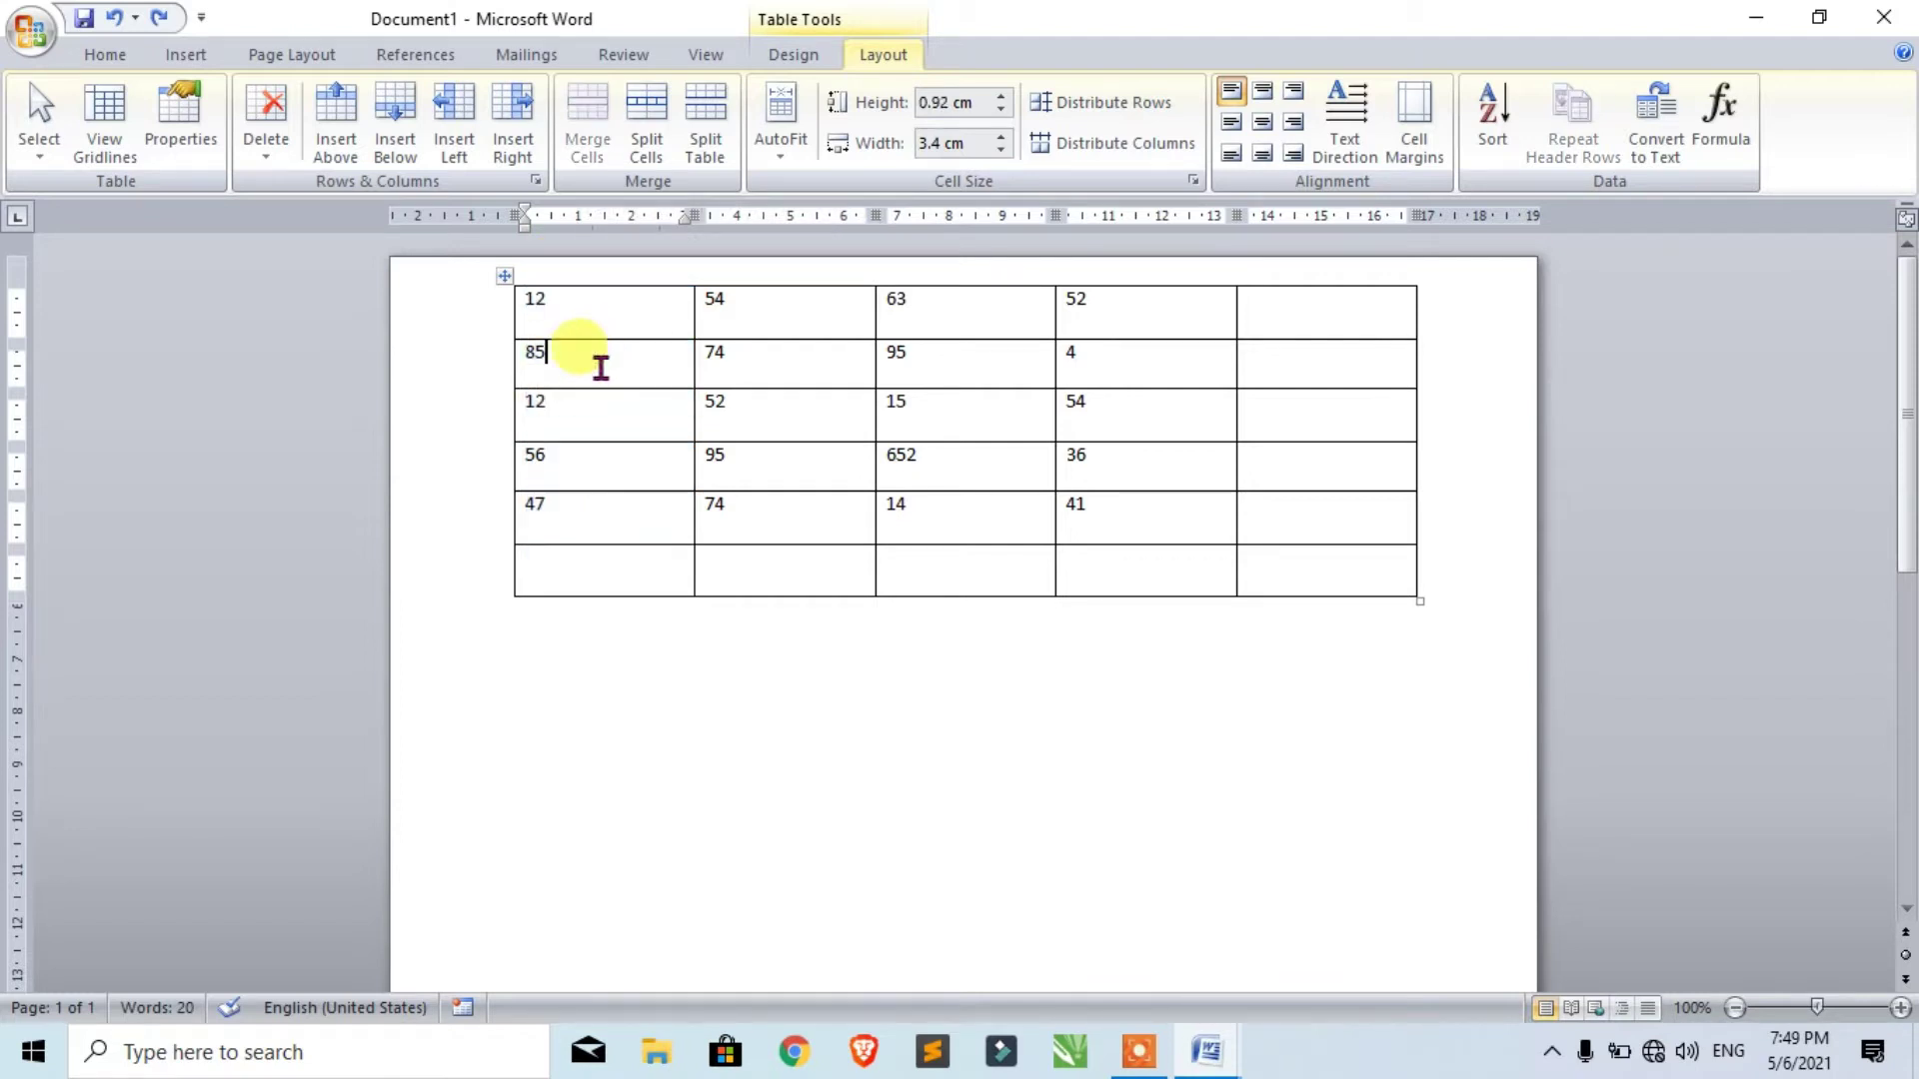
Select the first cell directly at its edge, extend the selection to the whole first row, then deselect it.
left_click(518, 325)
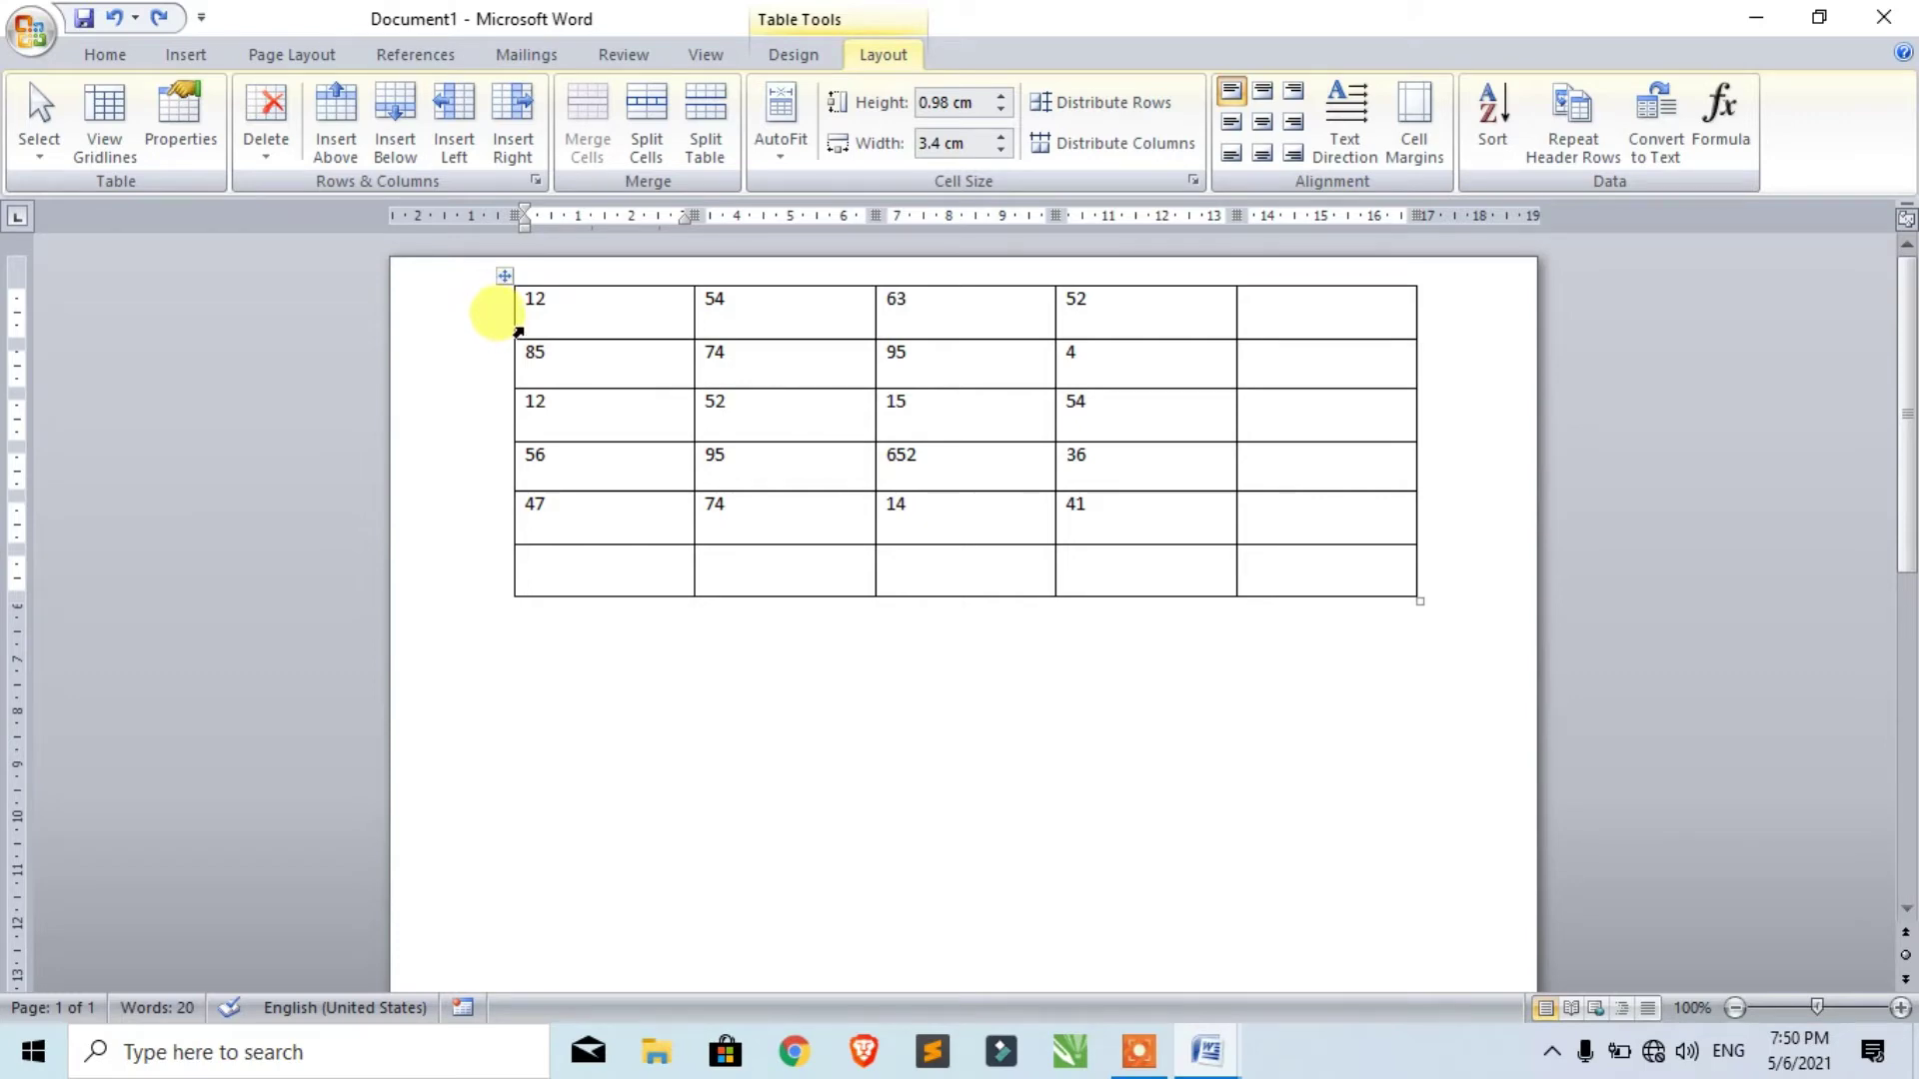
left_click(519, 332)
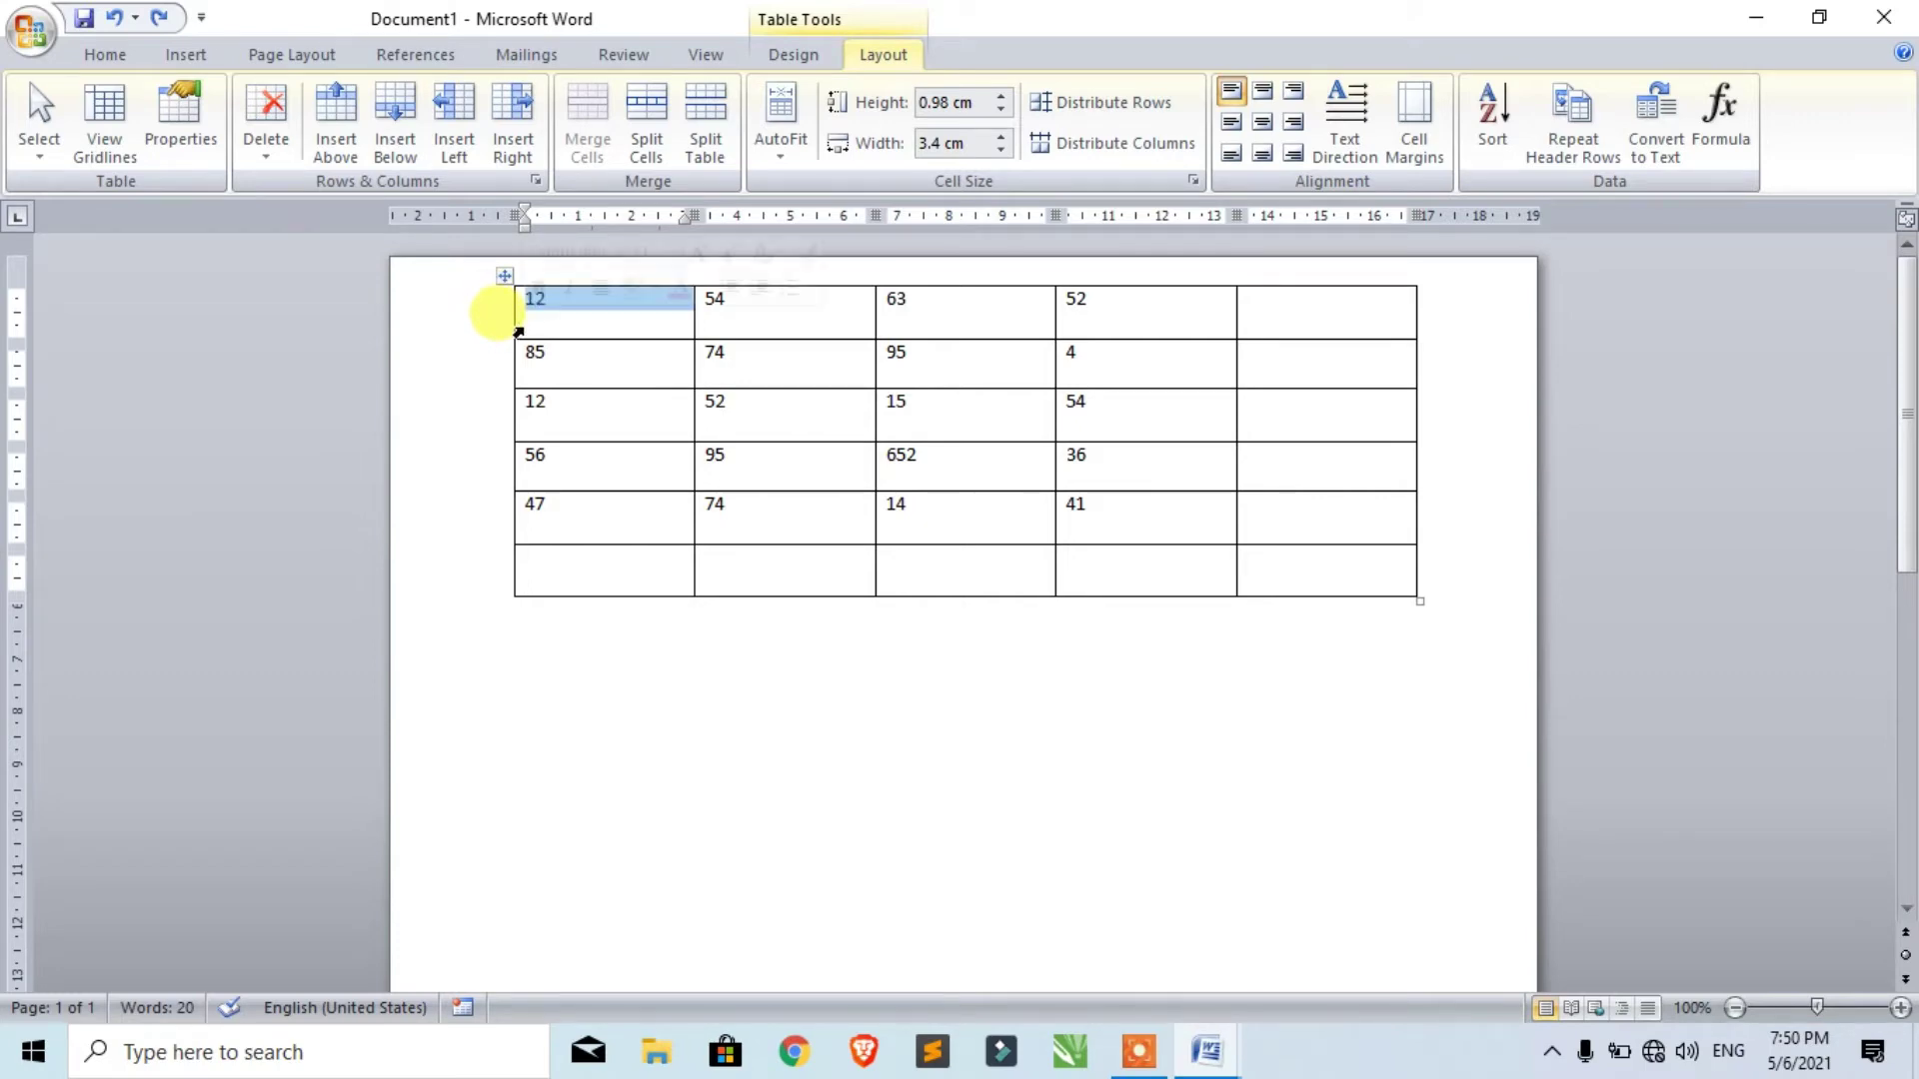
double_click(519, 331)
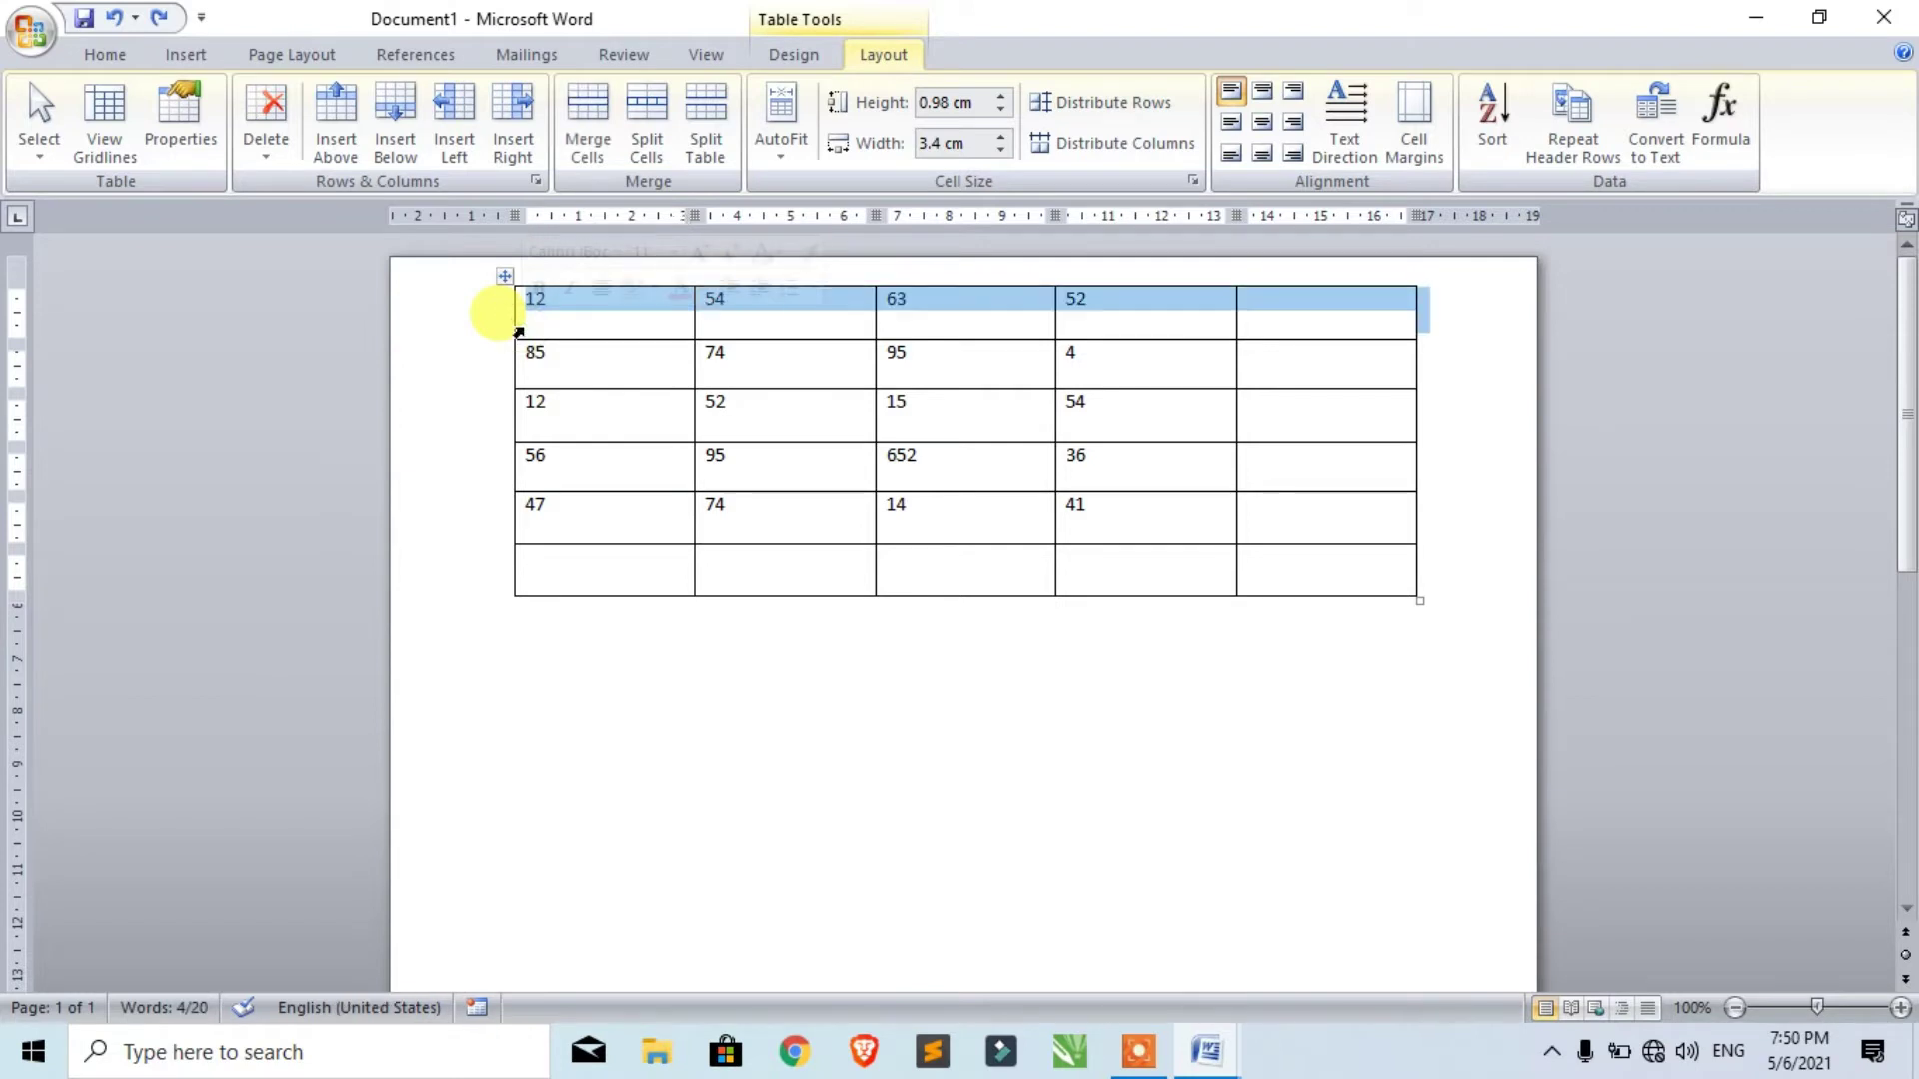
left_click(599, 367)
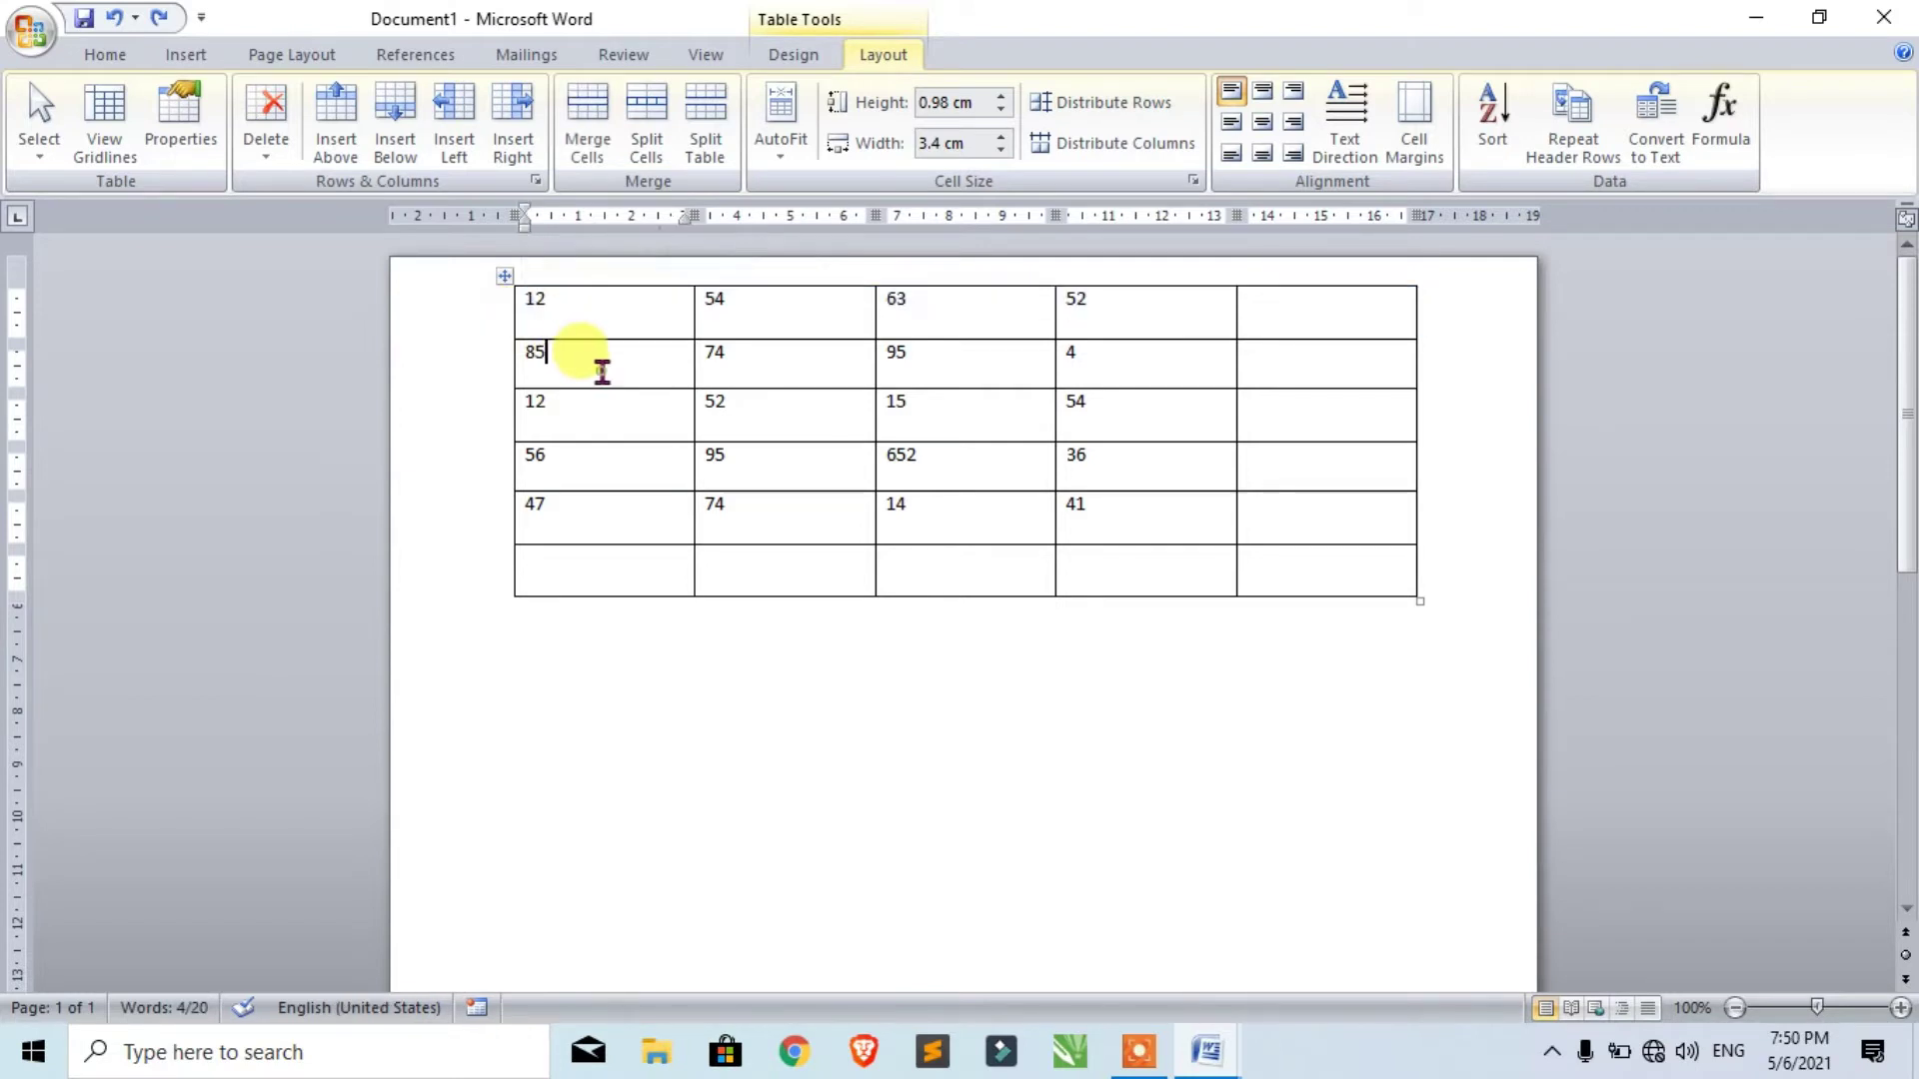
Select the table's first row with the Select Row command.
left_click(557, 320)
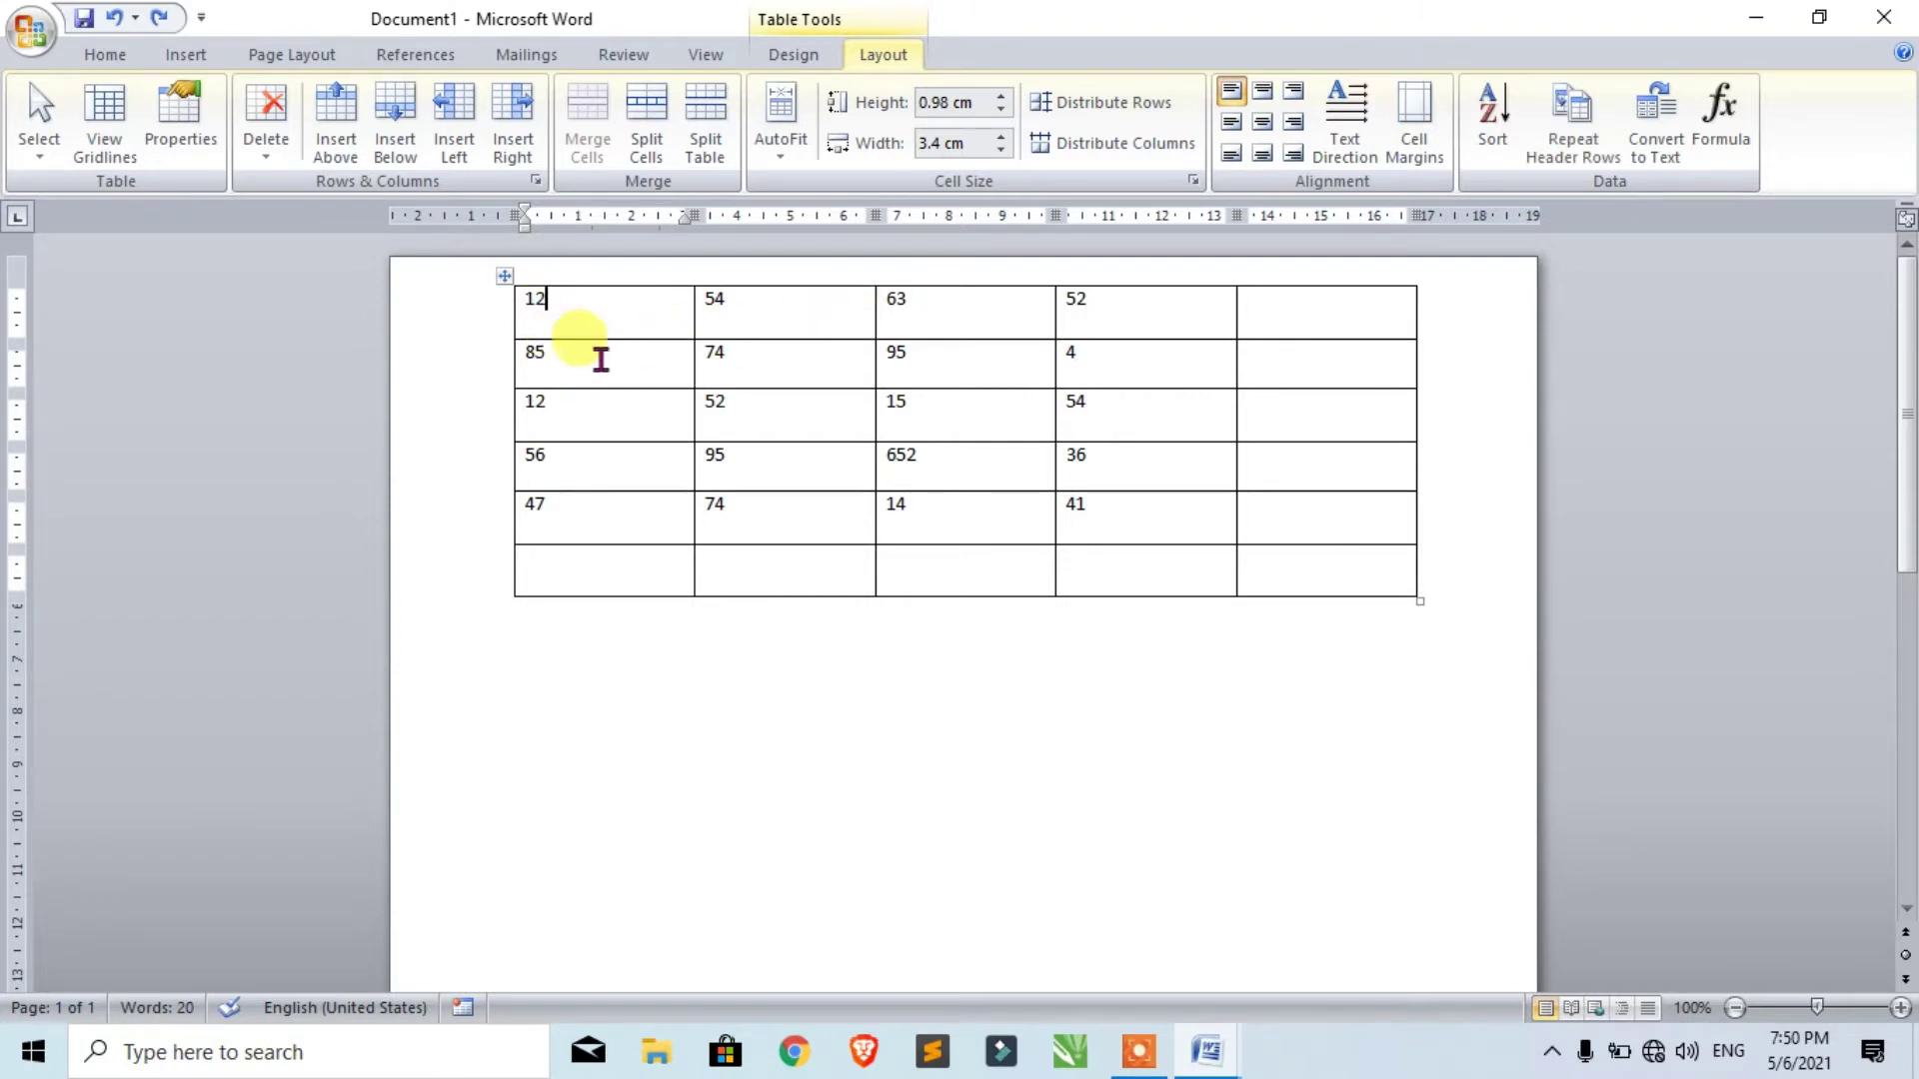
left_click(39, 125)
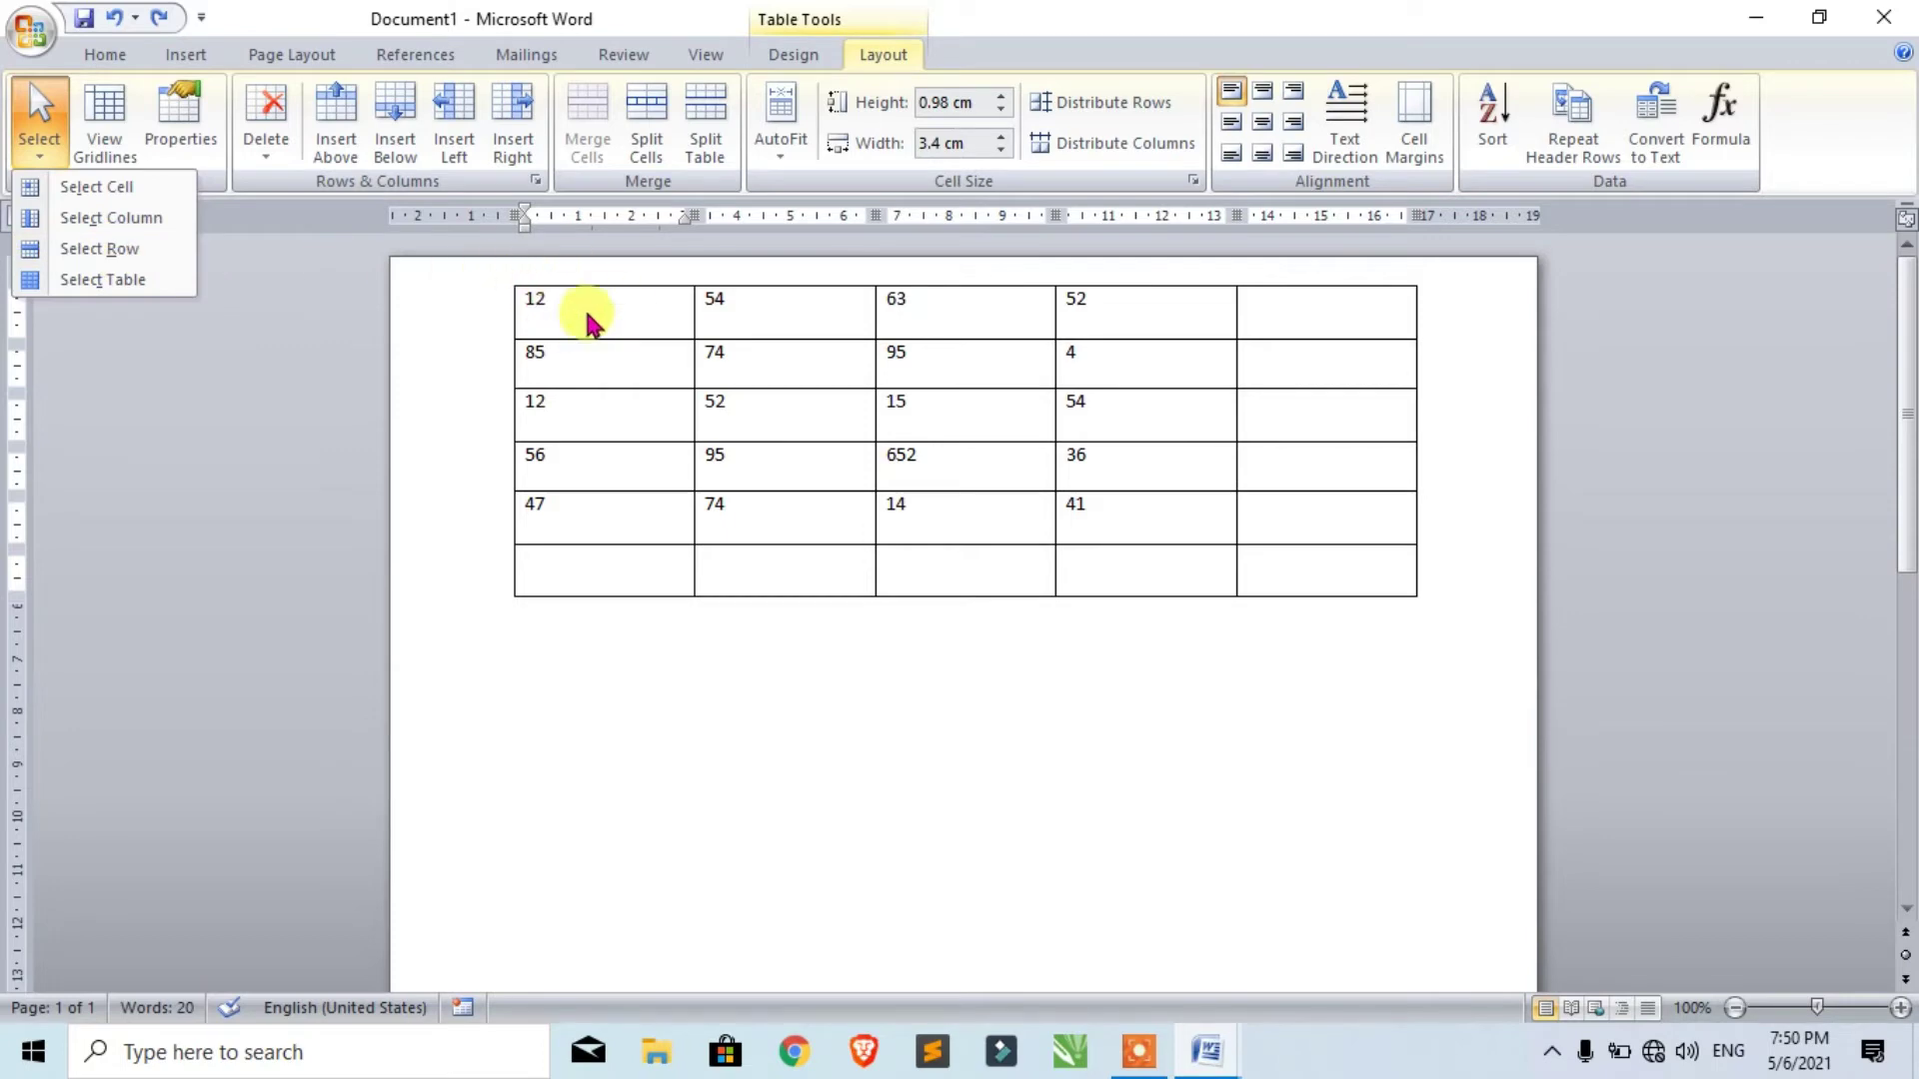
left_click(88, 249)
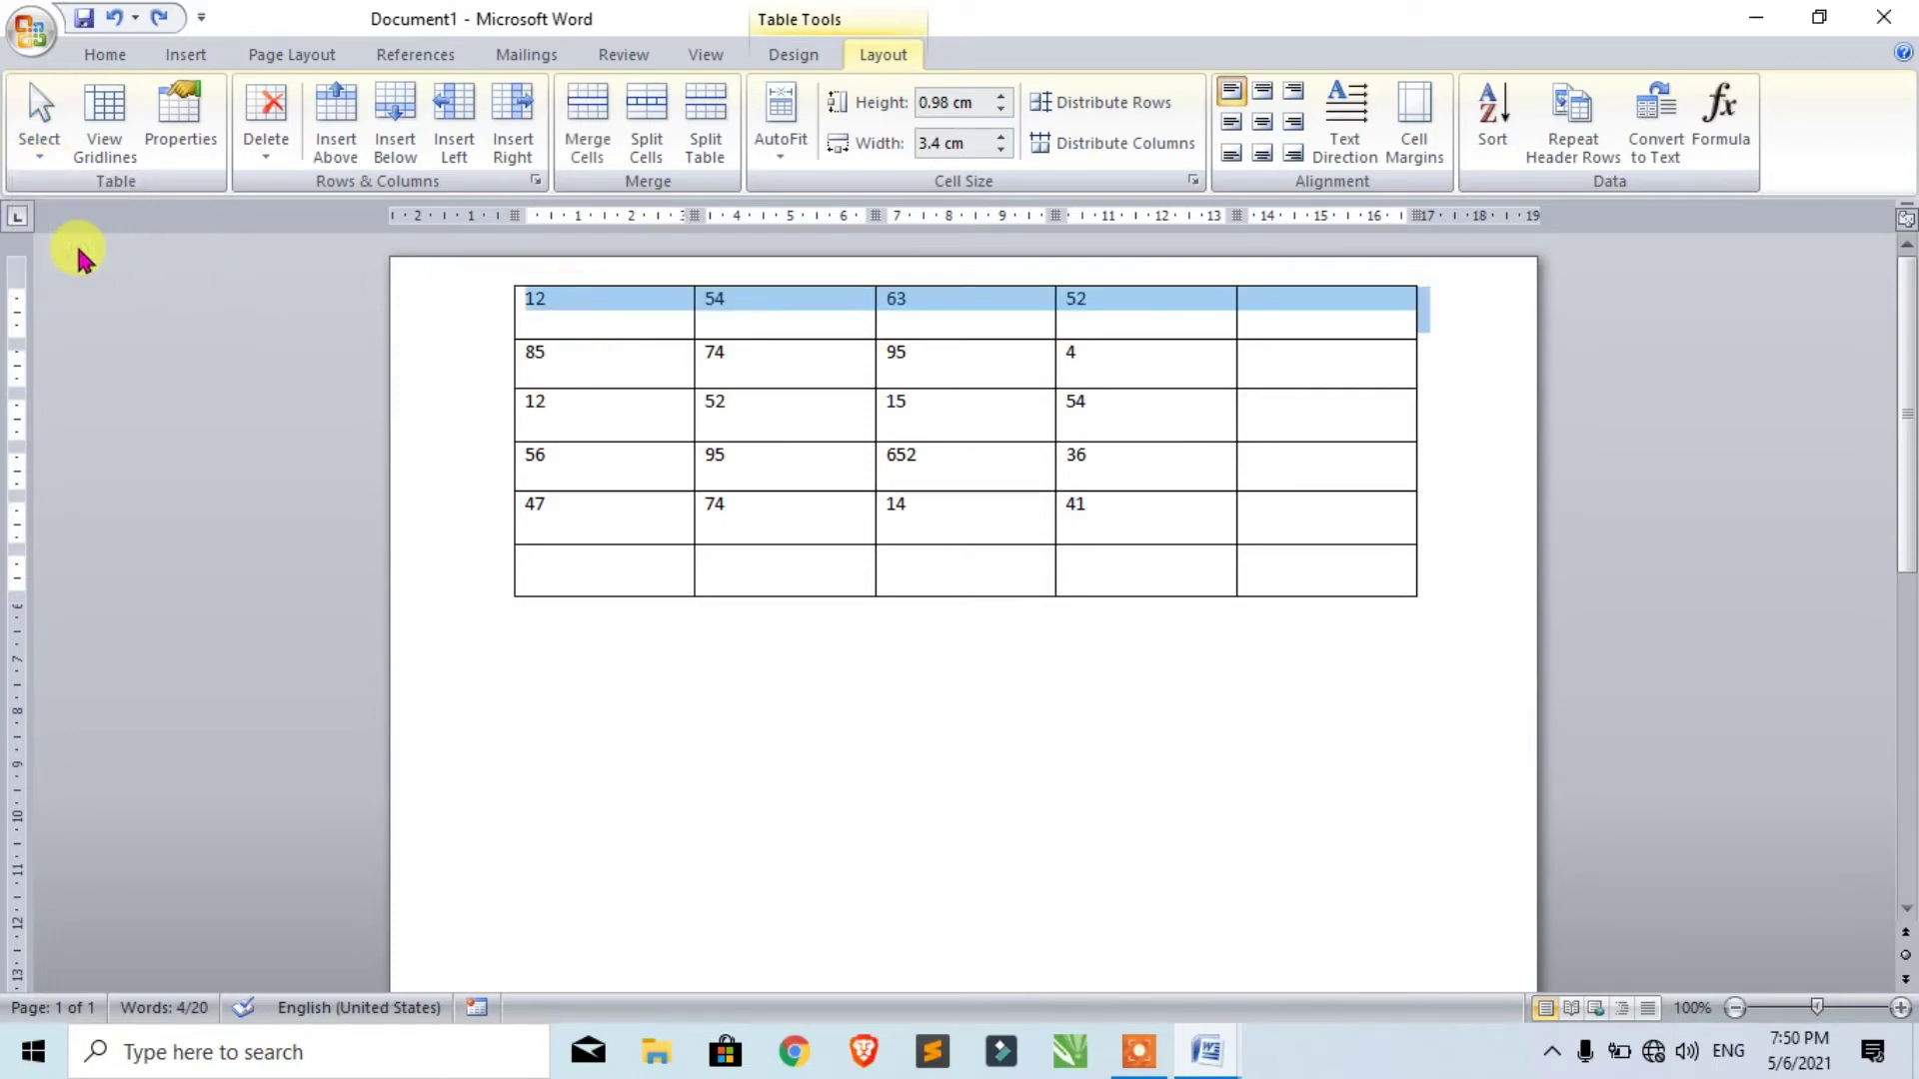
Select the entire table with the Select Table command, then again by its move handle, and deselect it.
left_click(562, 320)
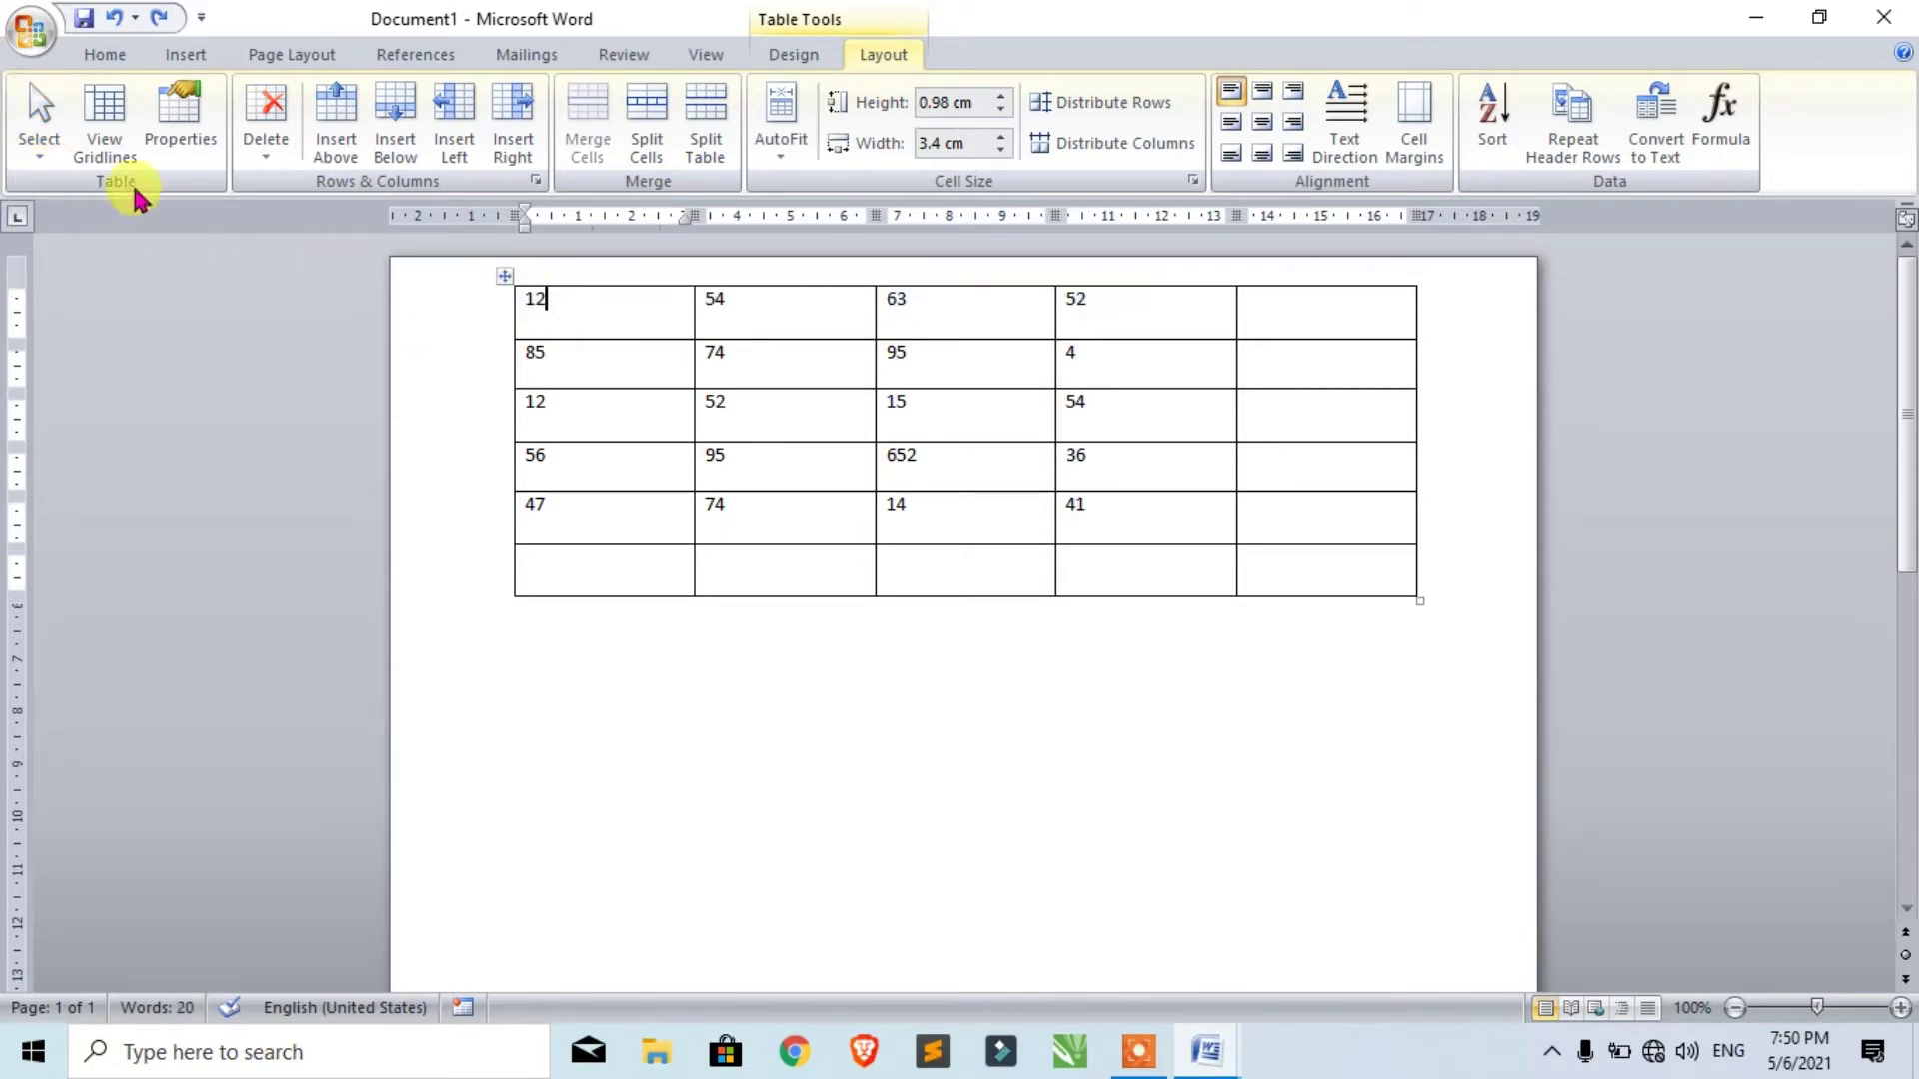
left_click(39, 139)
left_click(103, 280)
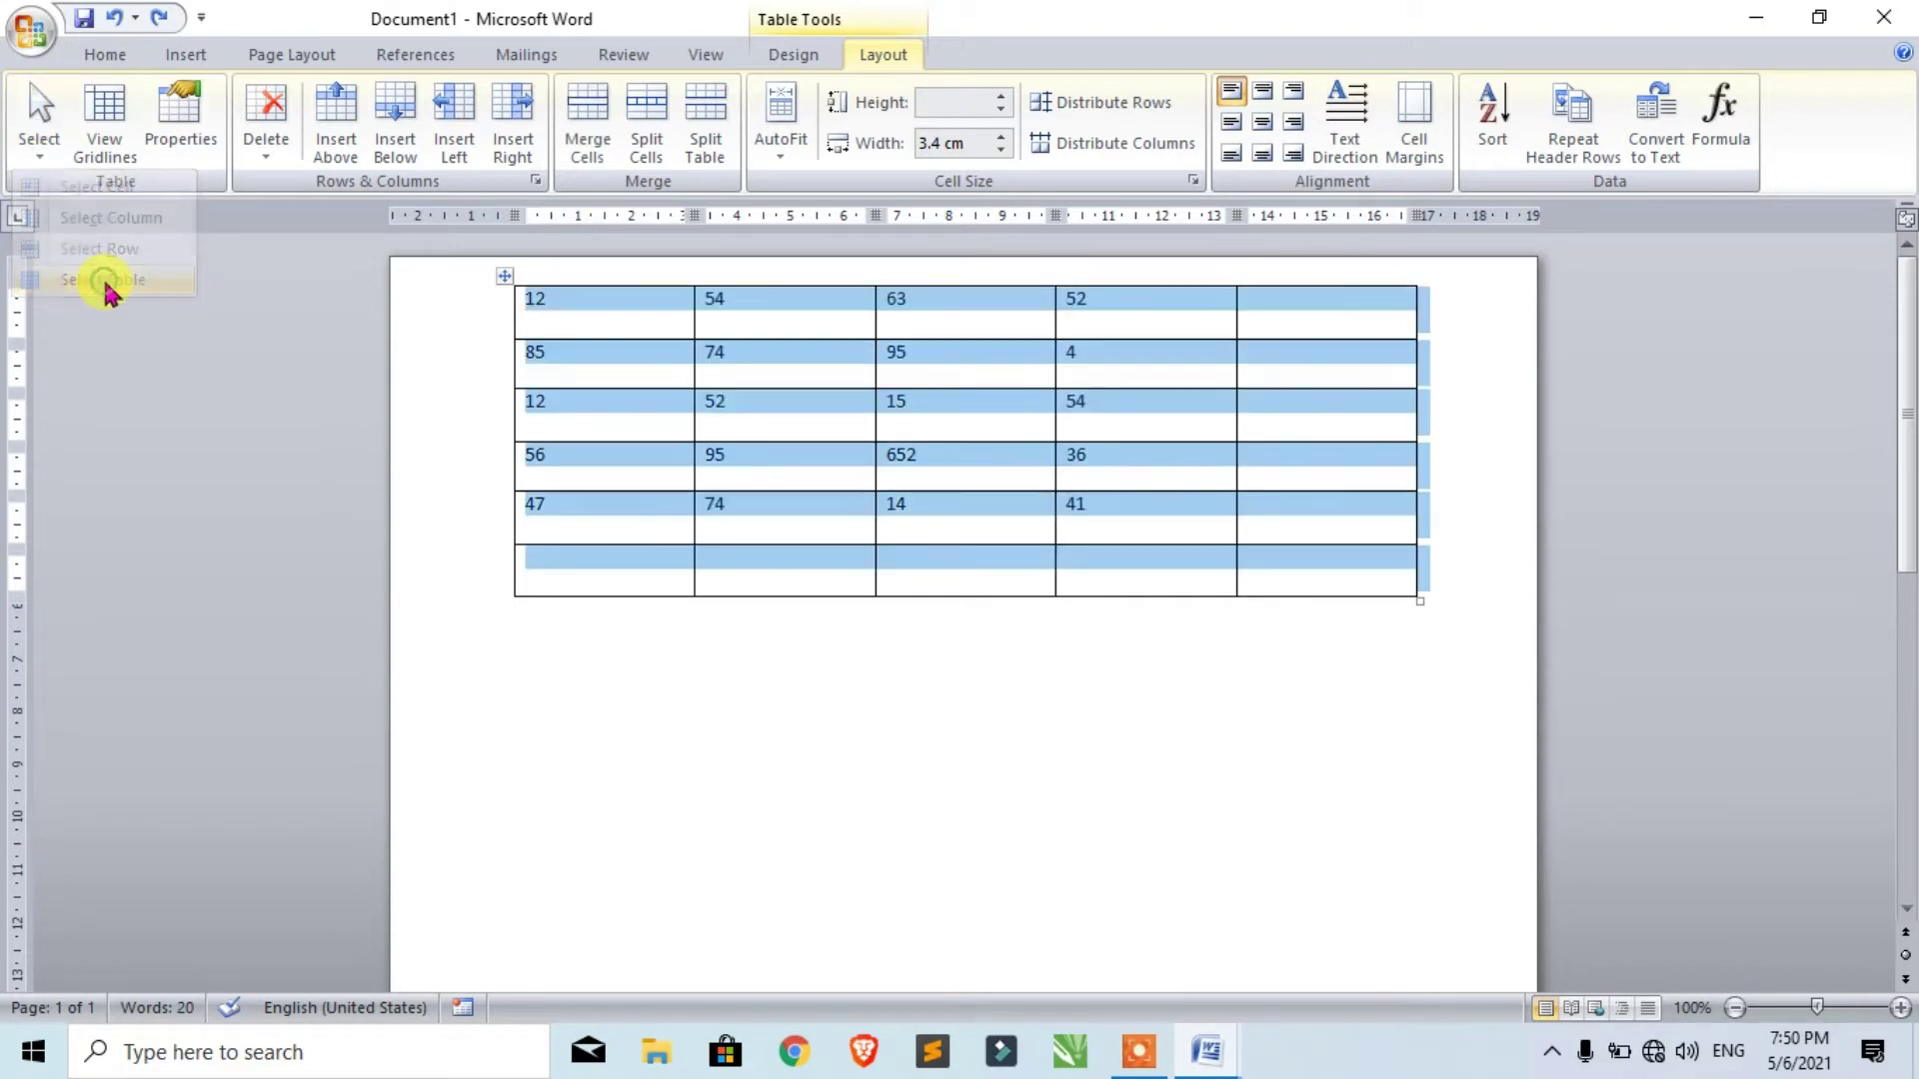
left_click(558, 466)
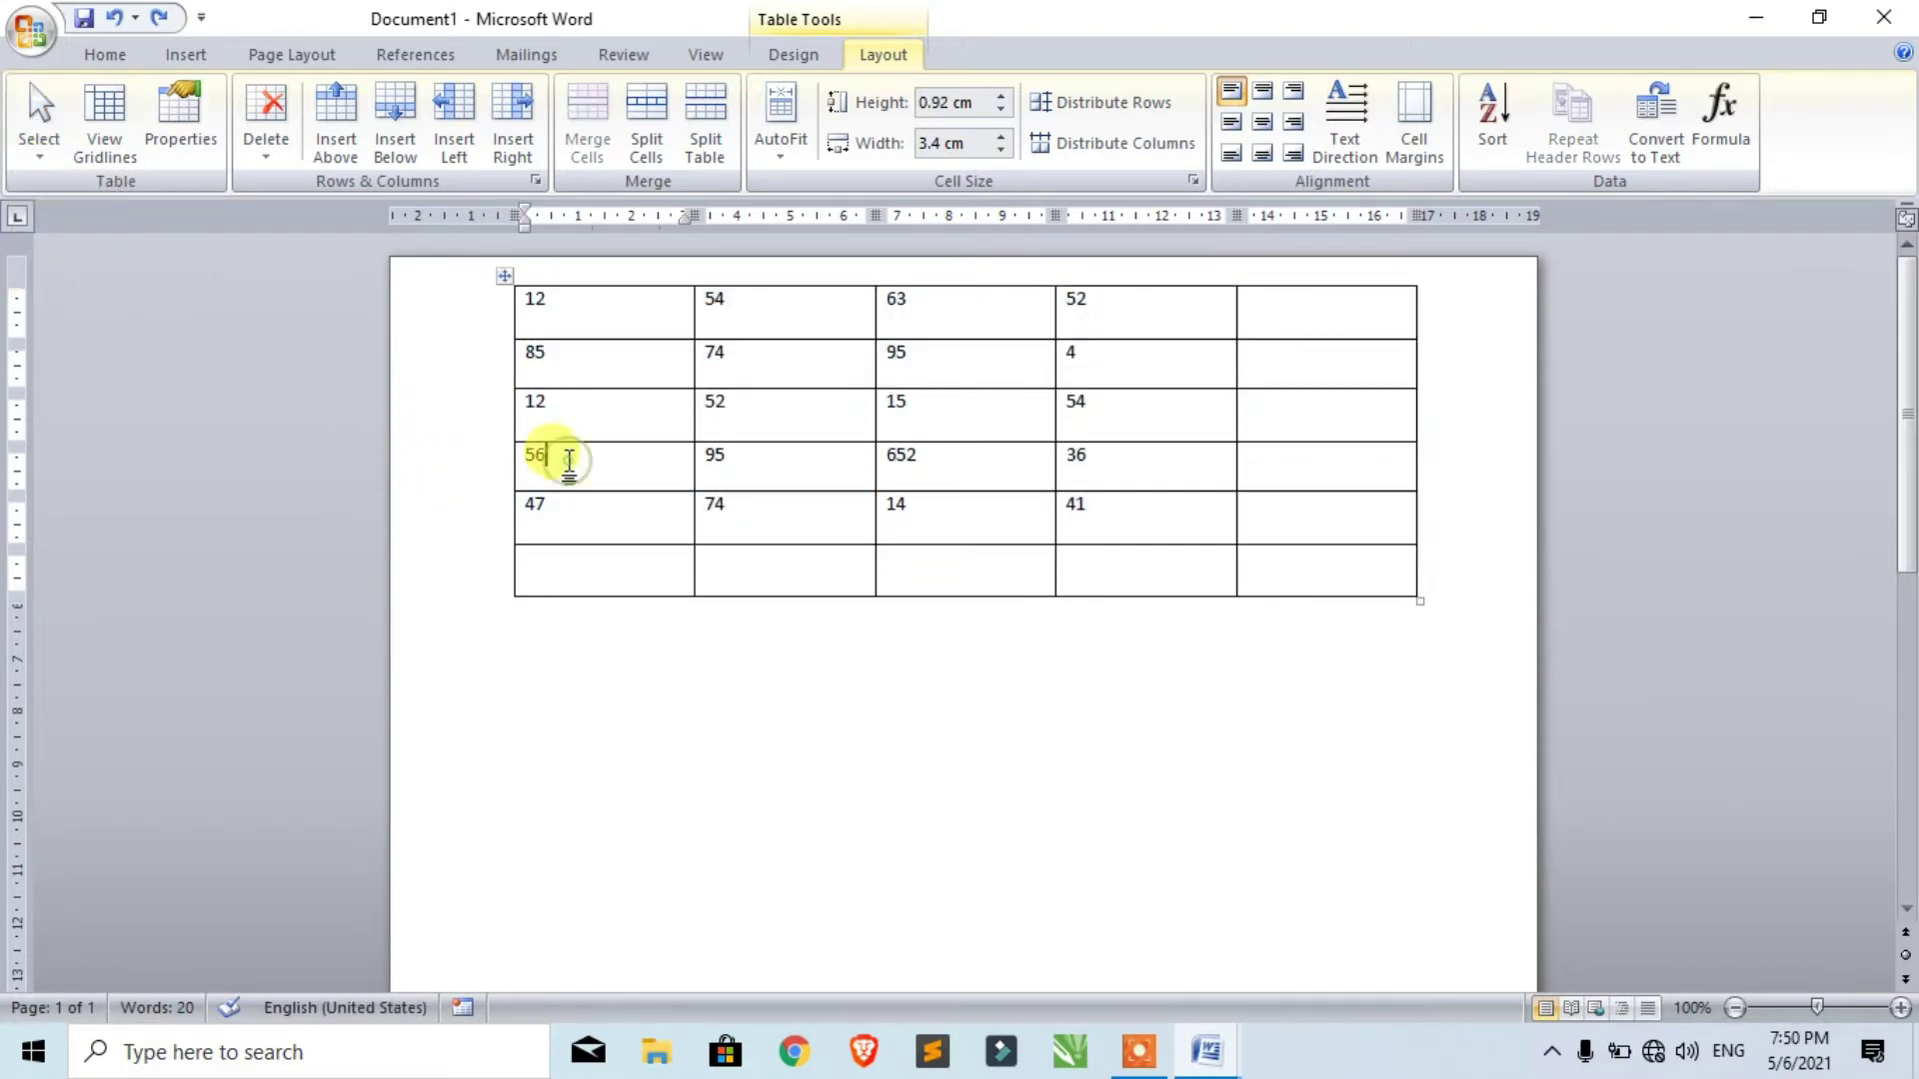
left_click(500, 276)
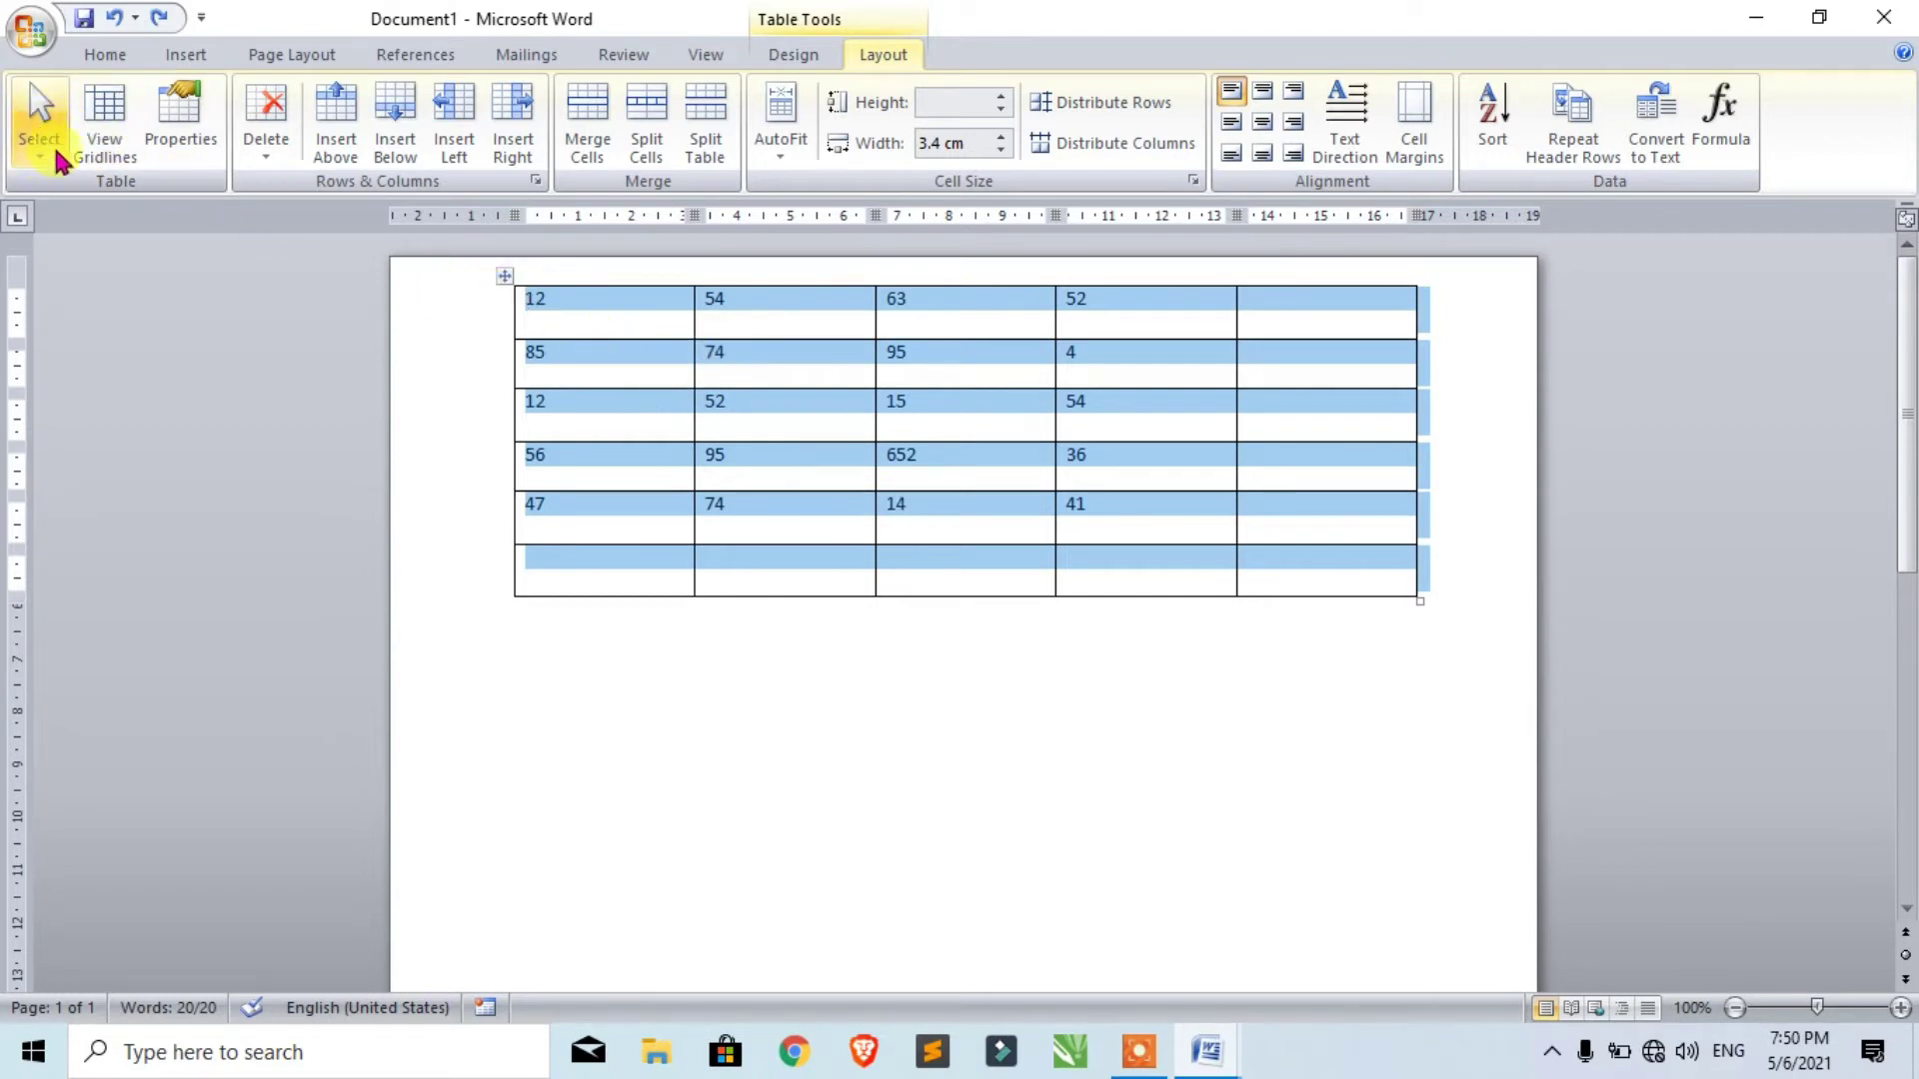
left_click(803, 475)
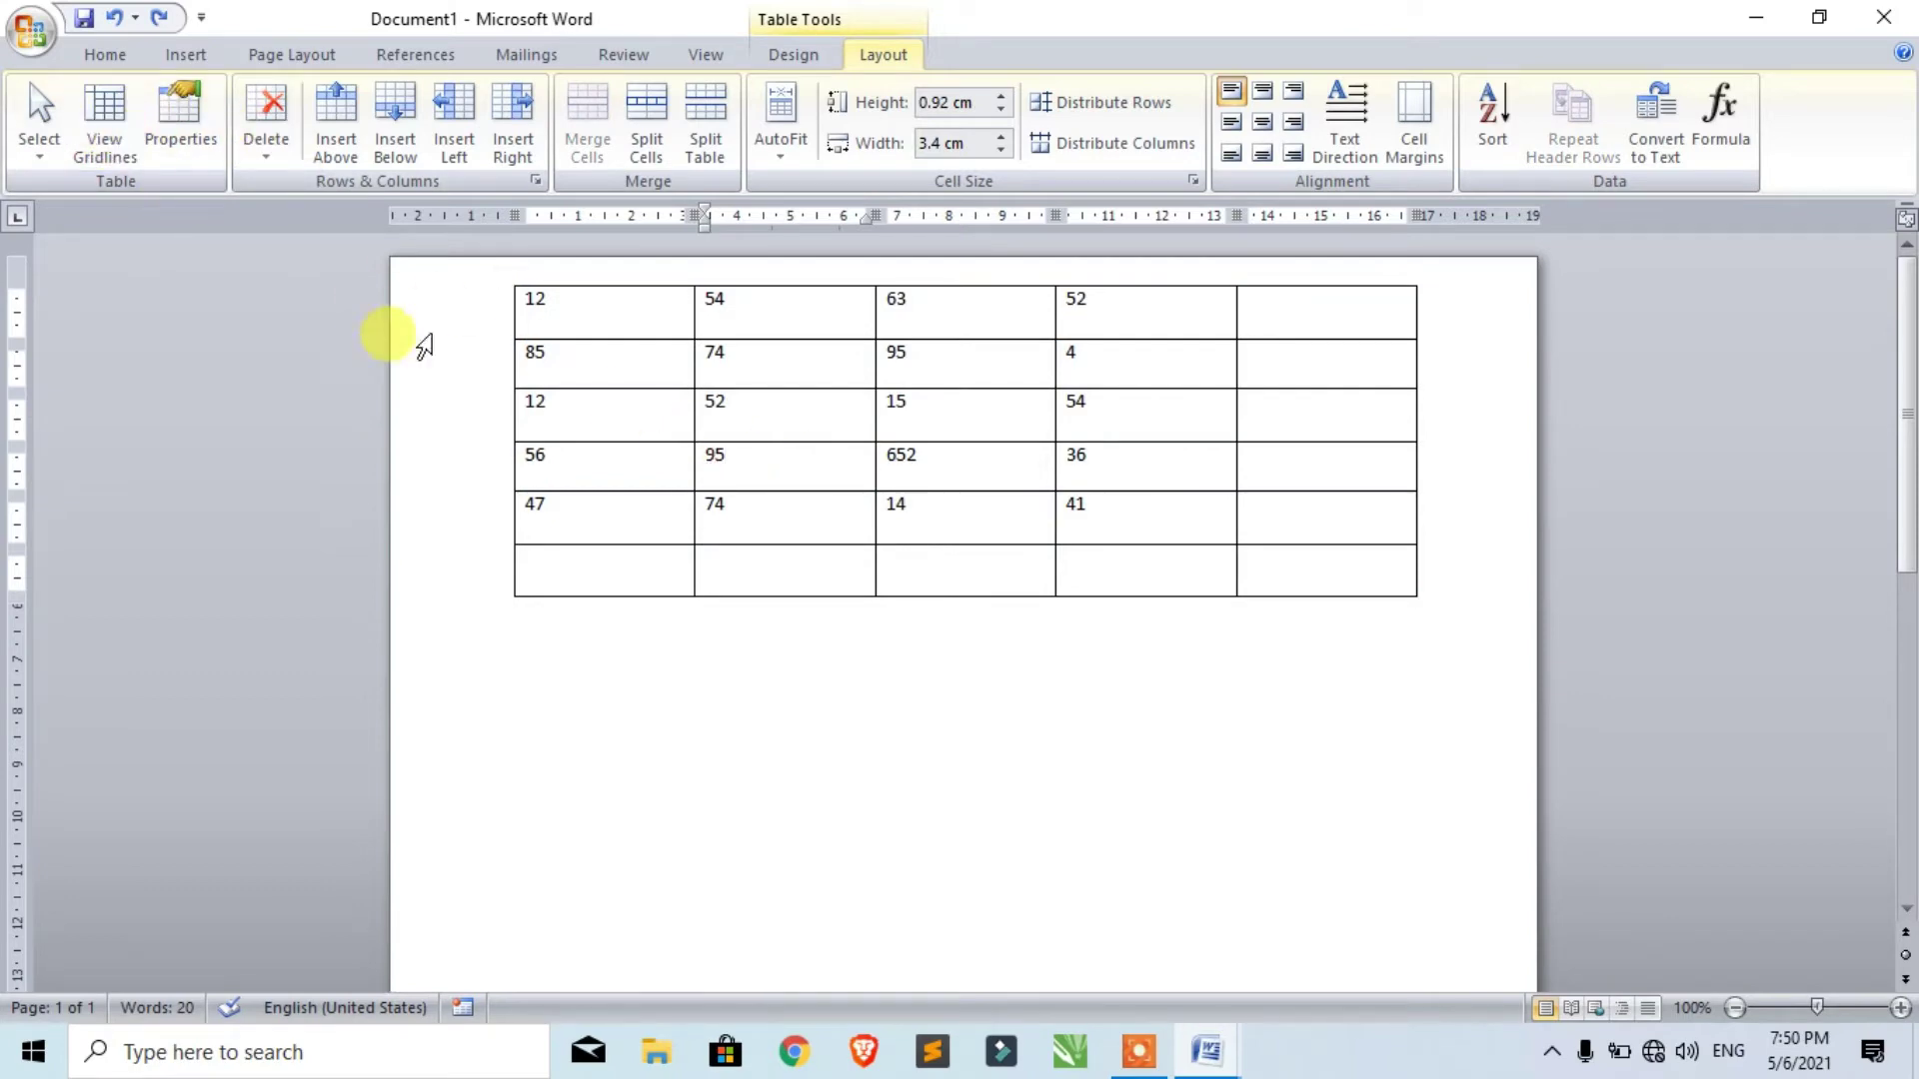
Turn on the display of table gridlines with the cursor in the first cell.
left_click(575, 310)
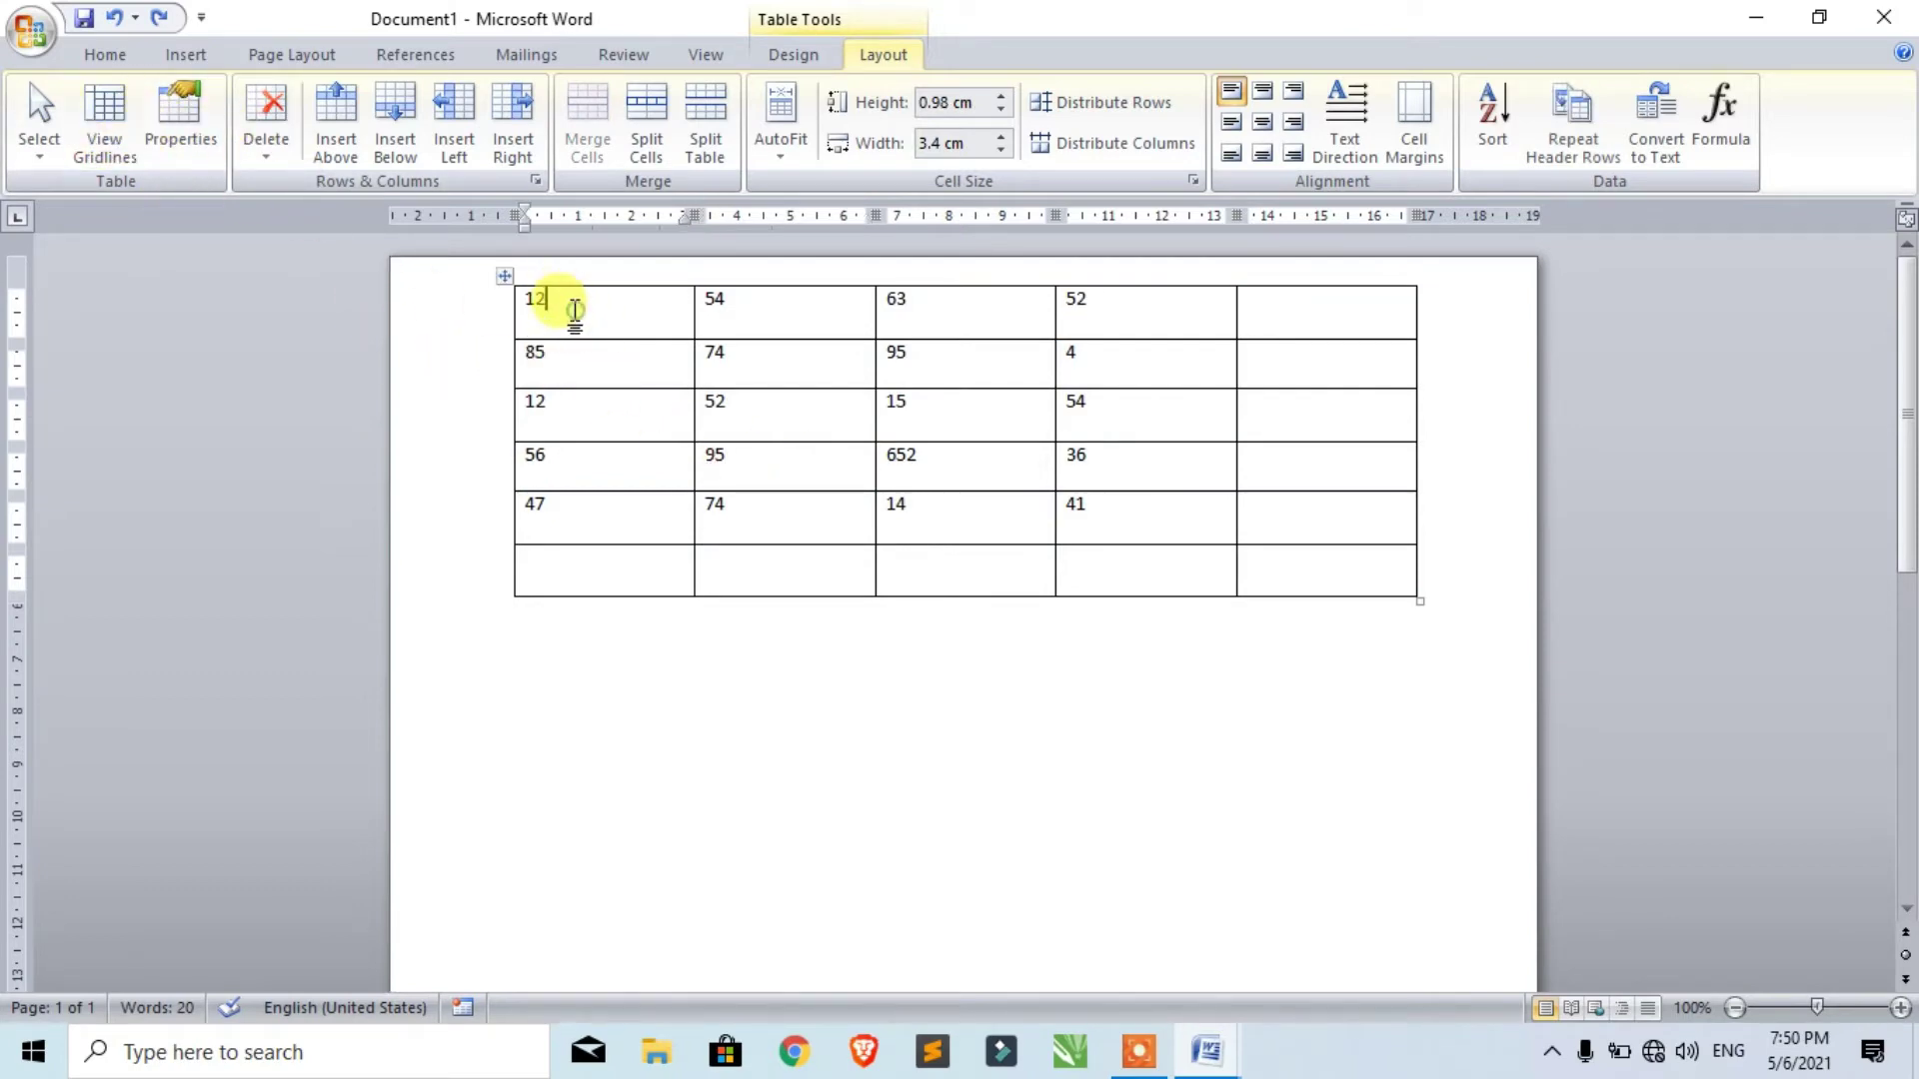
left_click(100, 117)
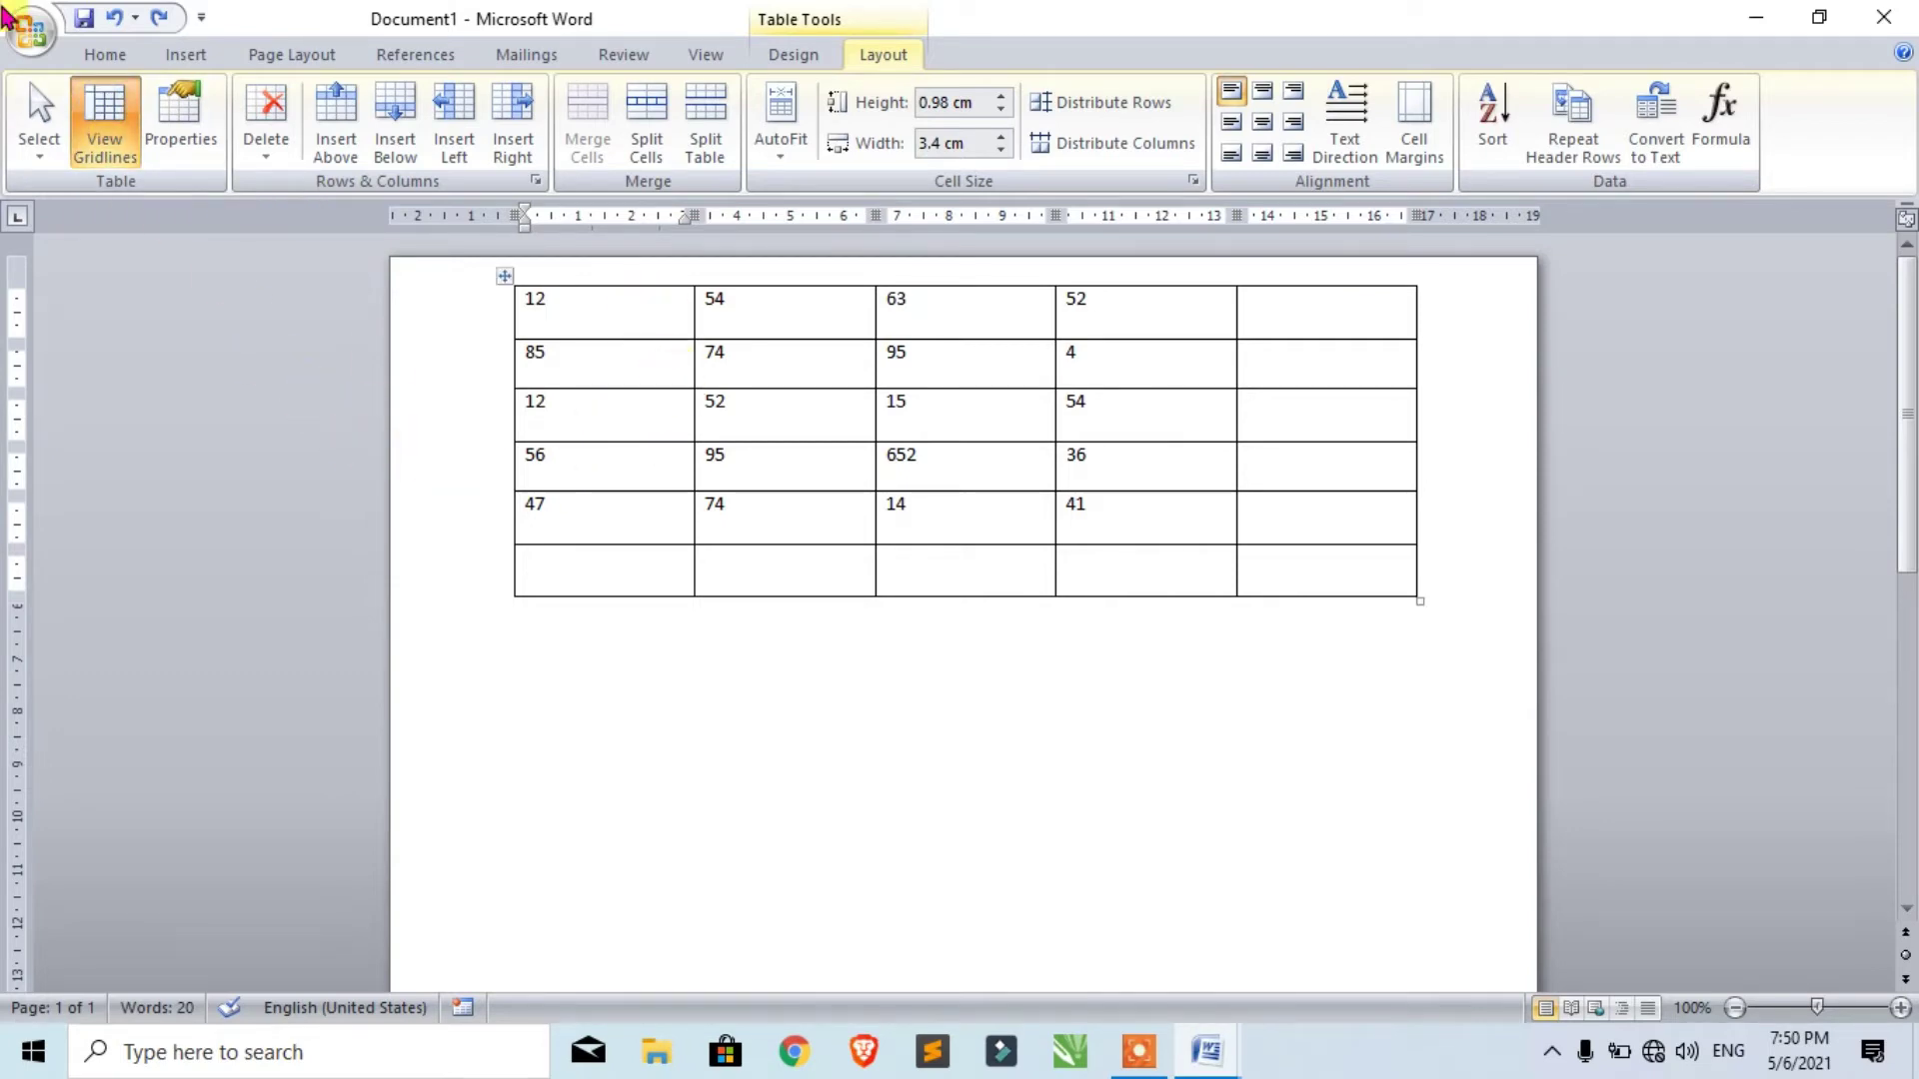
Hide the table gridlines, then remove all borders from the cells in rows two to six of the last three columns.
left_click(99, 116)
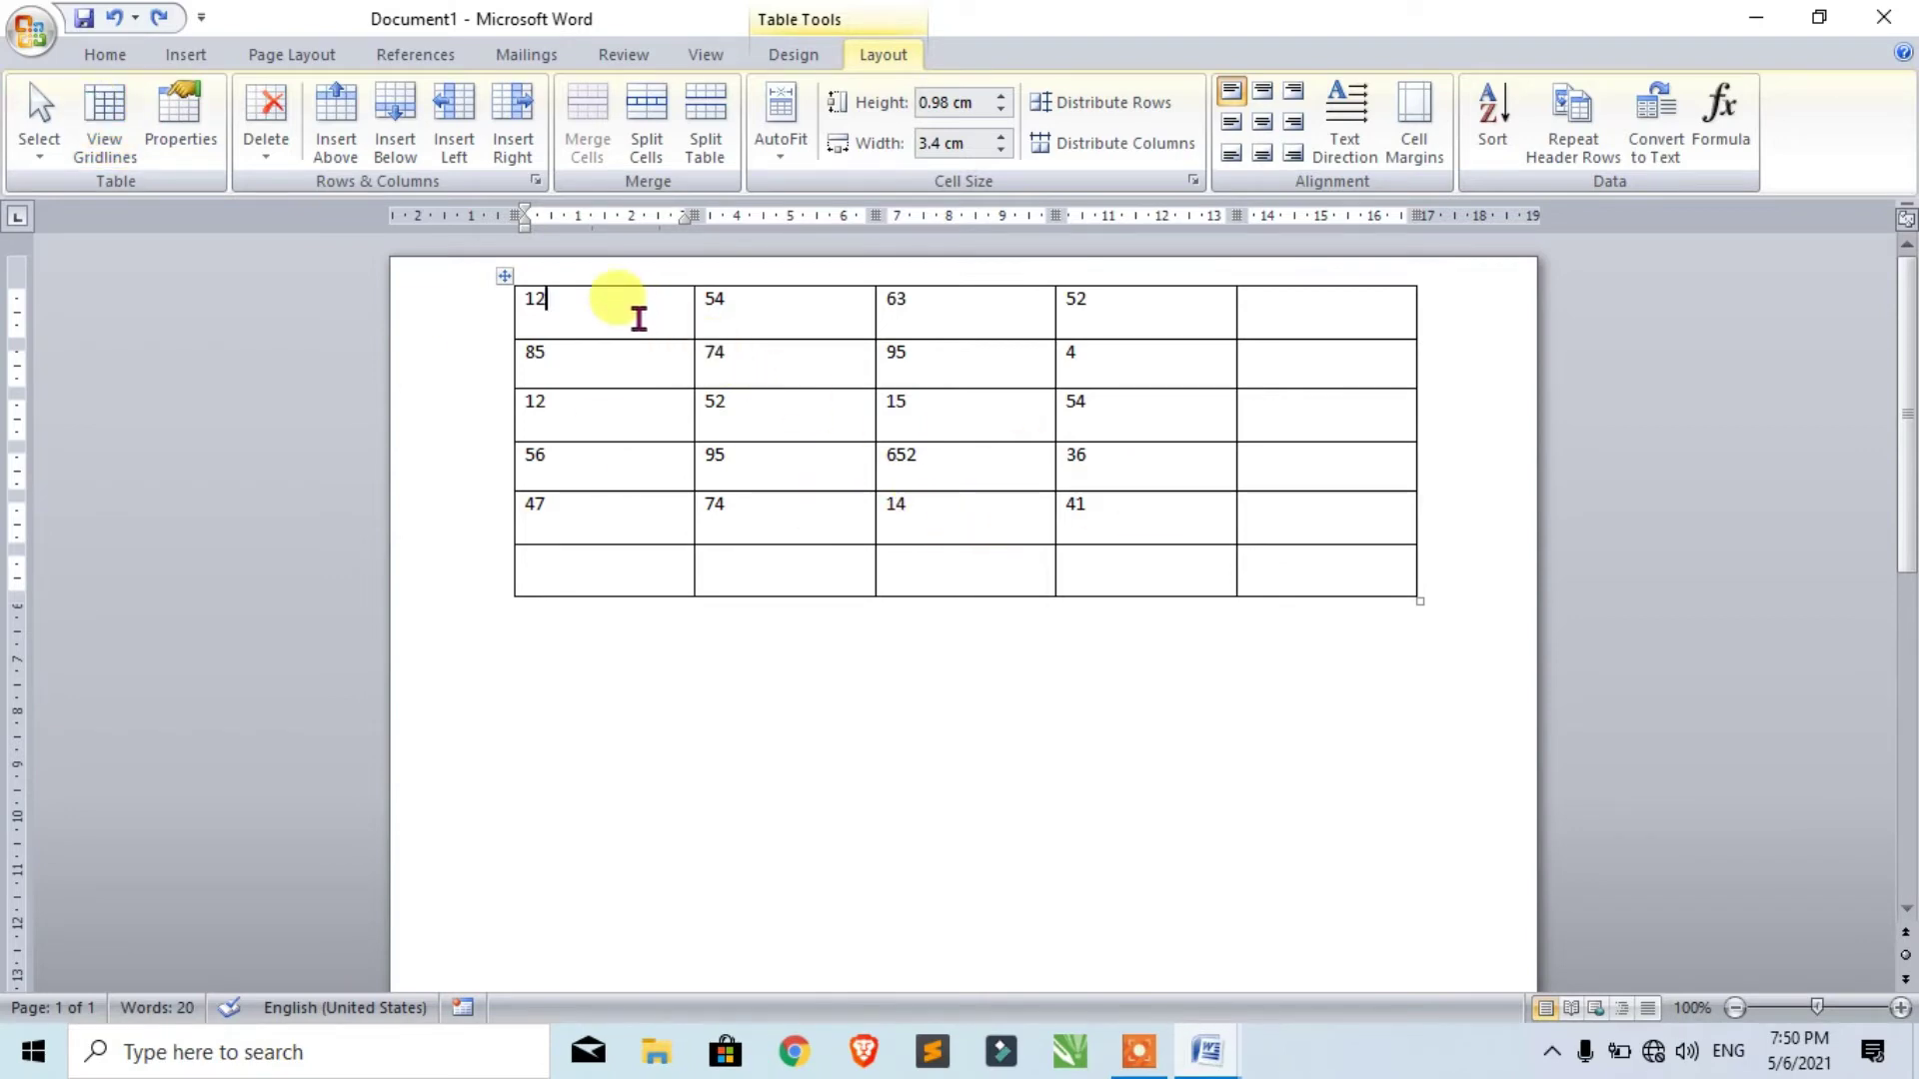
left_click_drag(639, 318, 1148, 582)
left_click(736, 399)
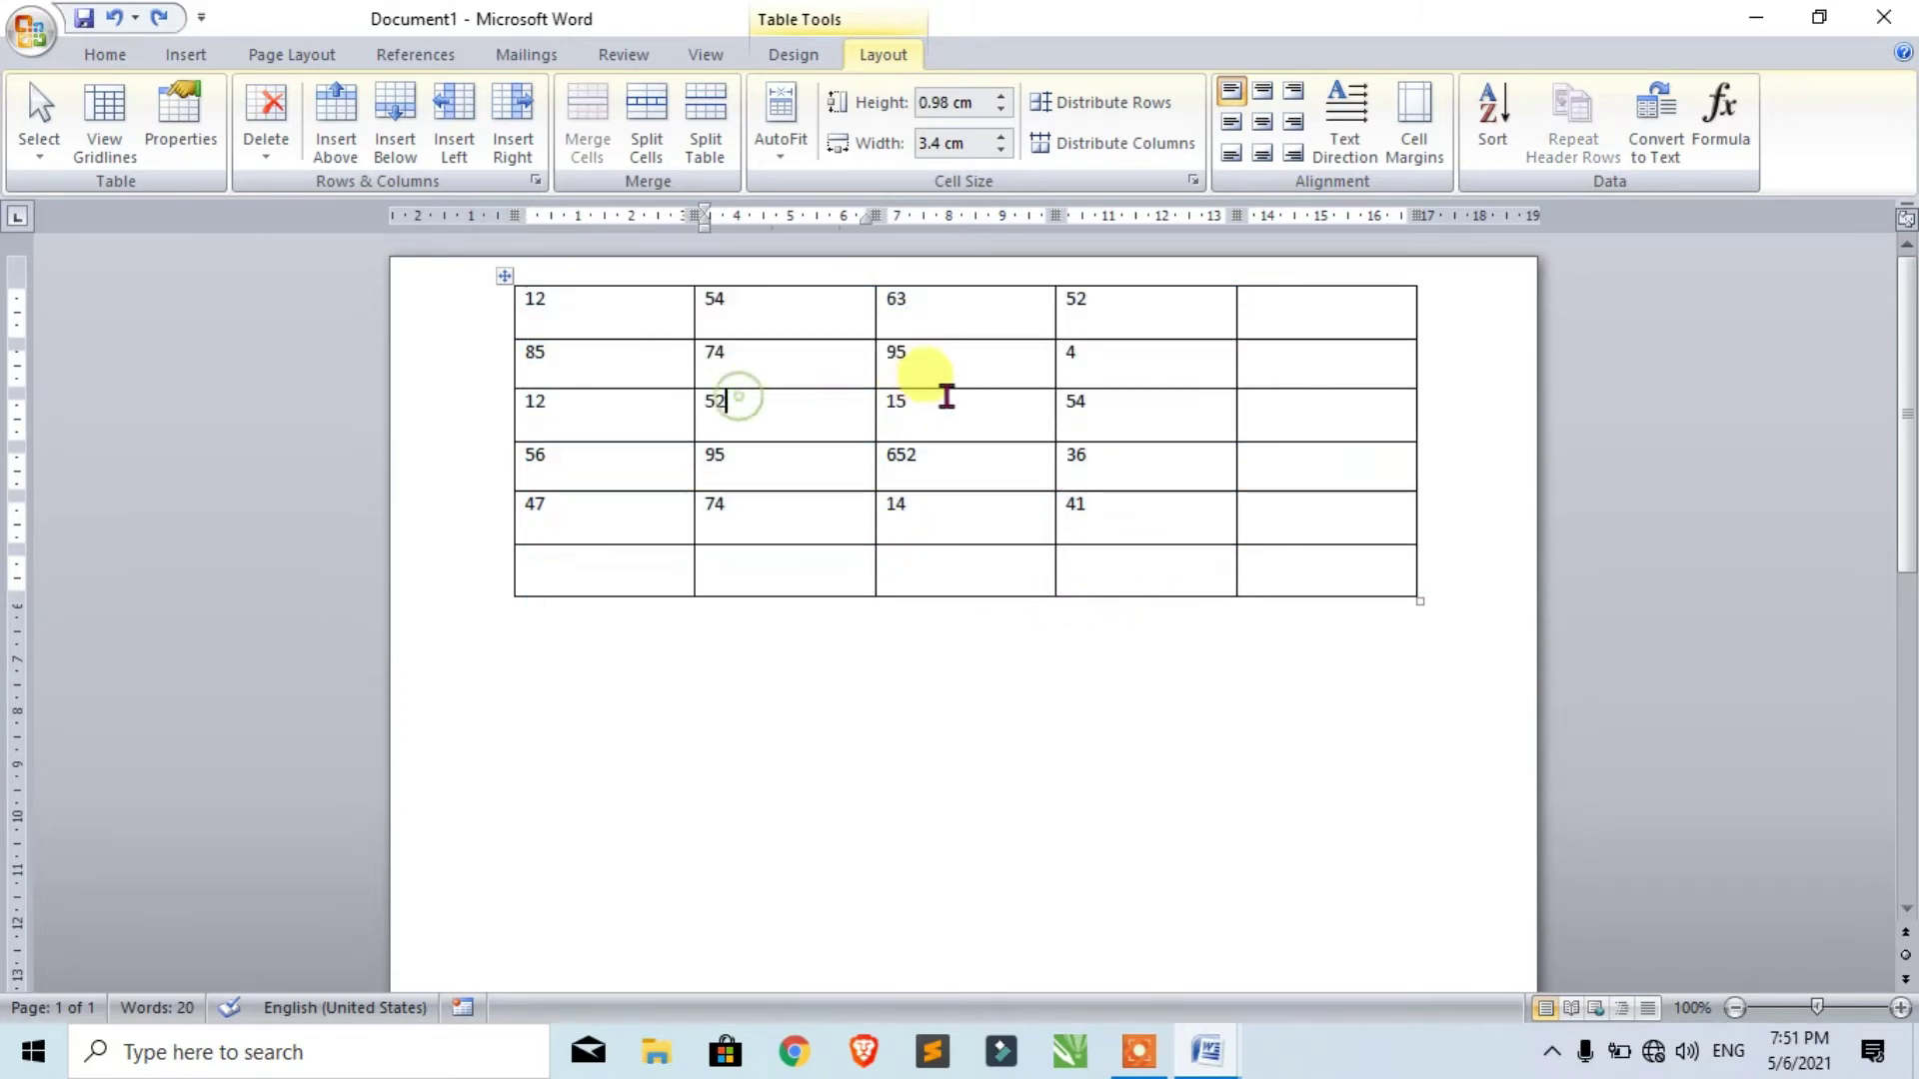
left_click_drag(938, 364, 1310, 578)
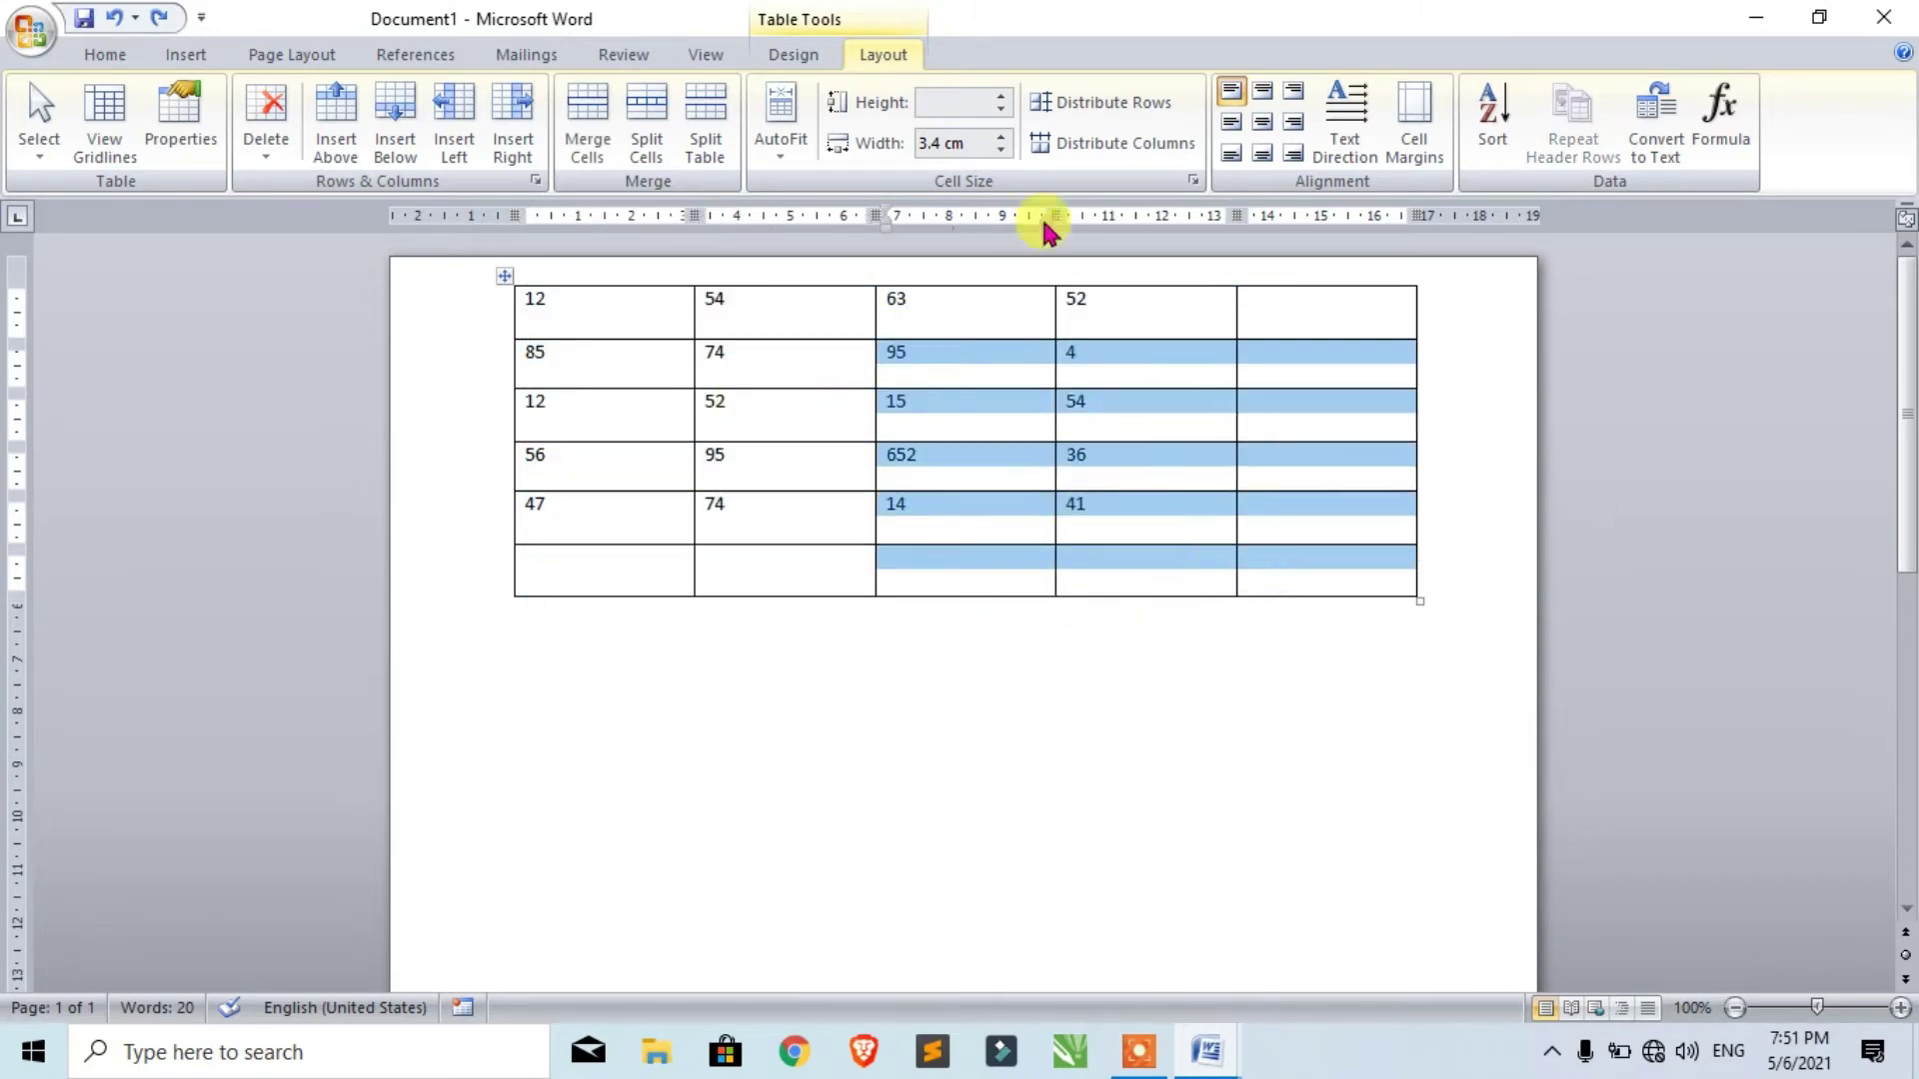
left_click(780, 60)
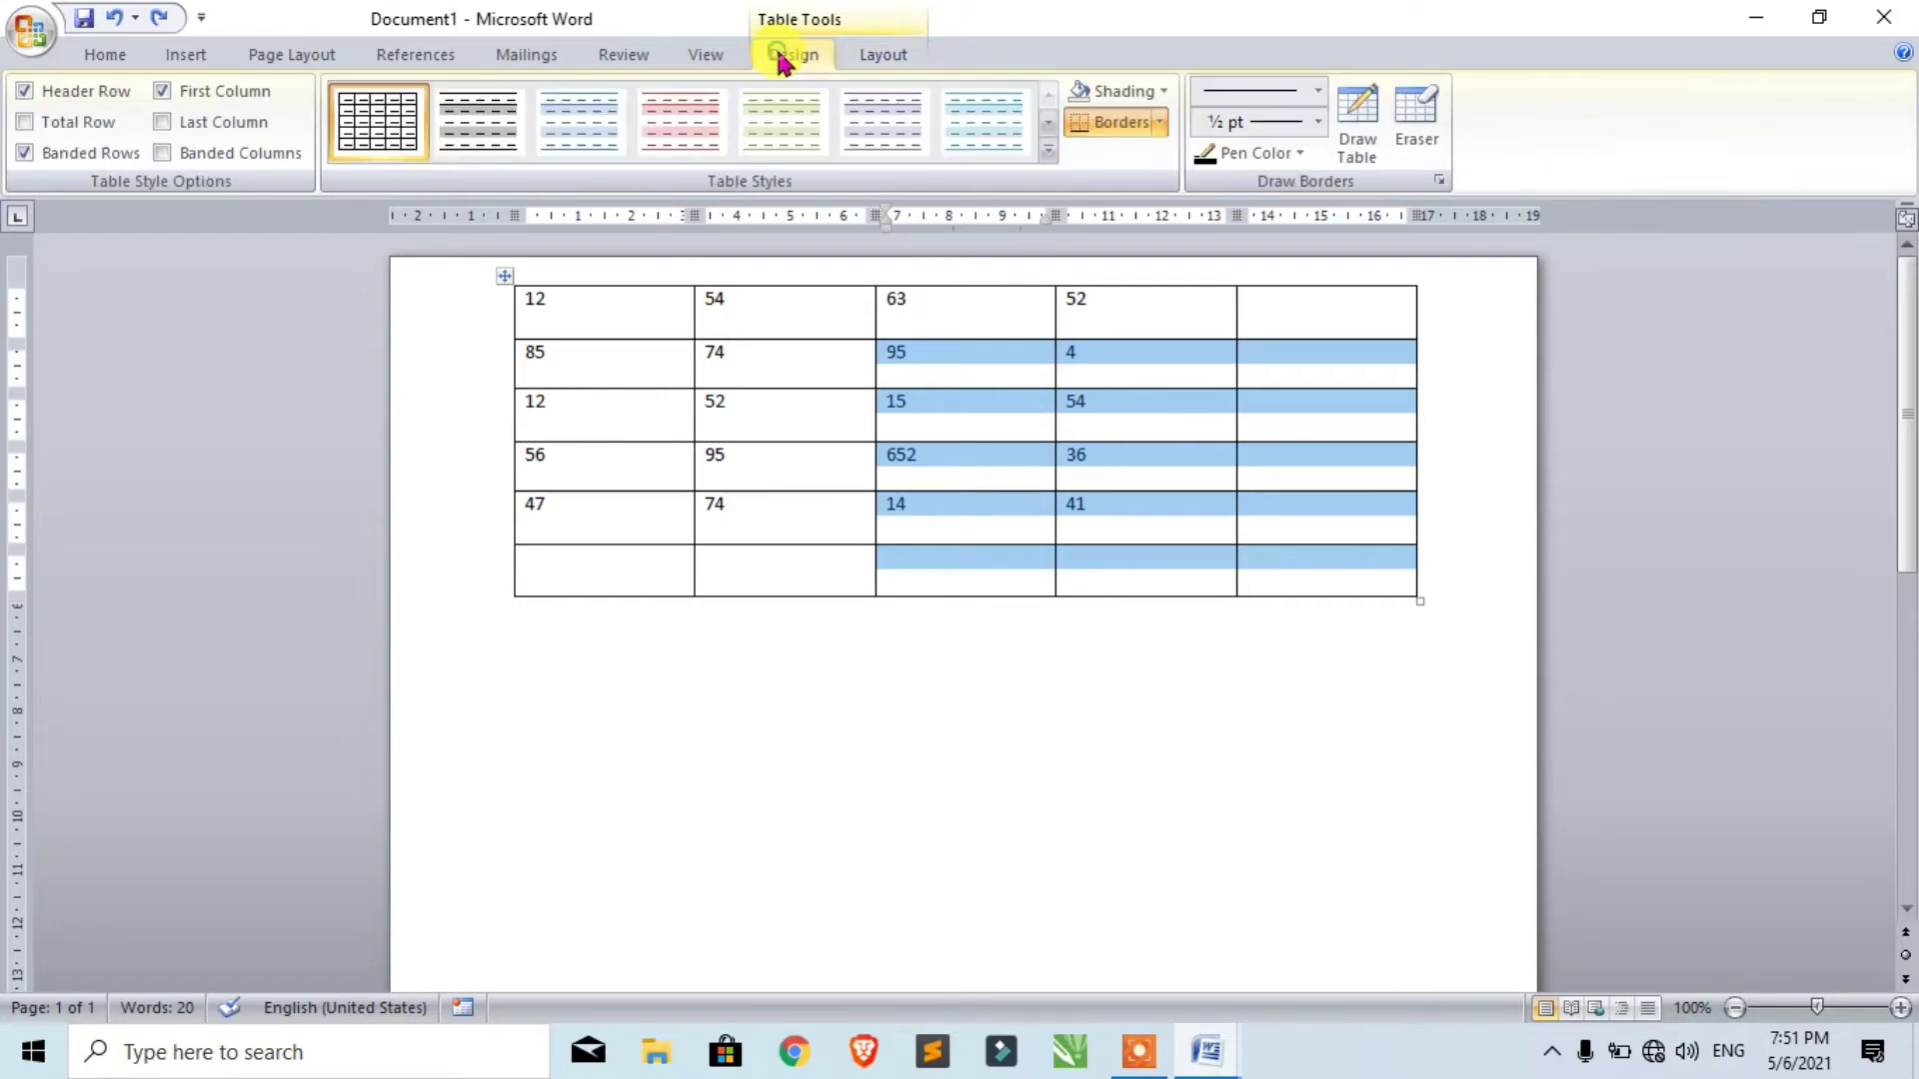
left_click(1161, 124)
left_click(1102, 276)
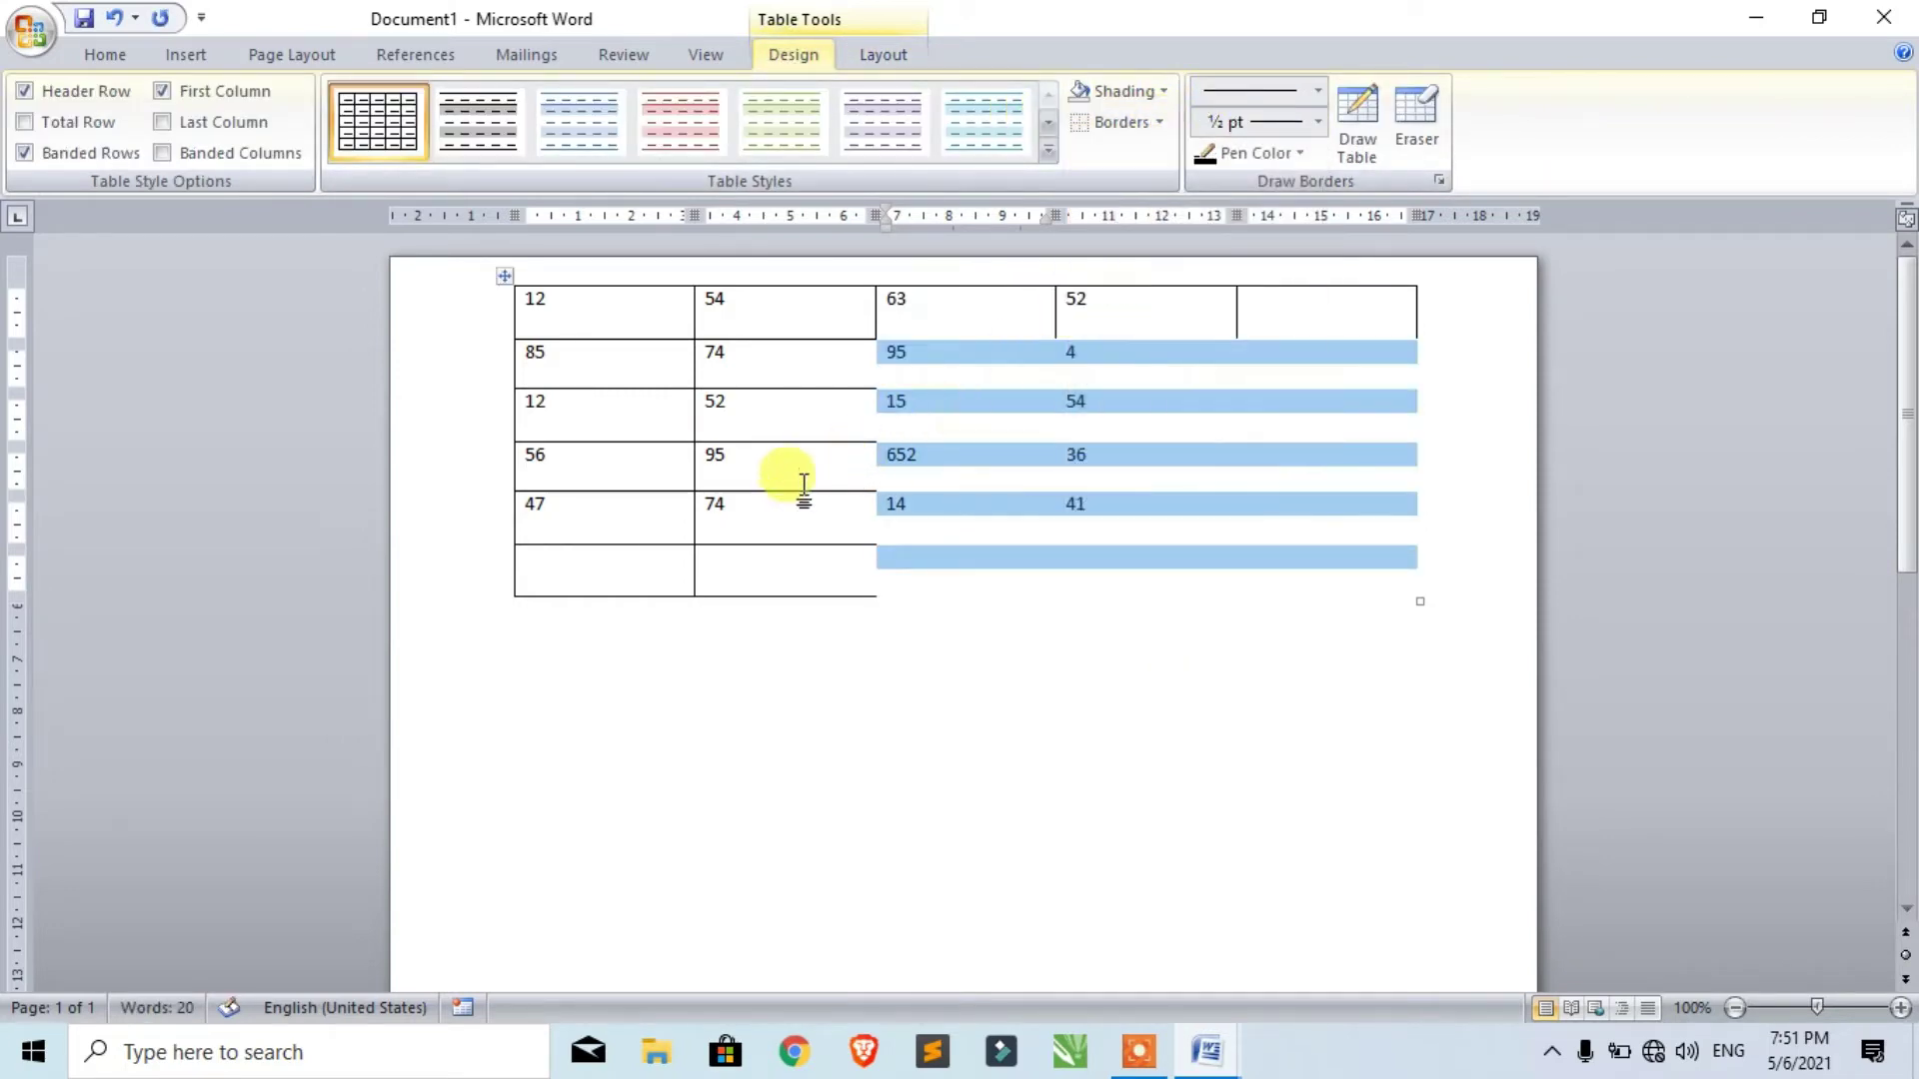
left_click(774, 477)
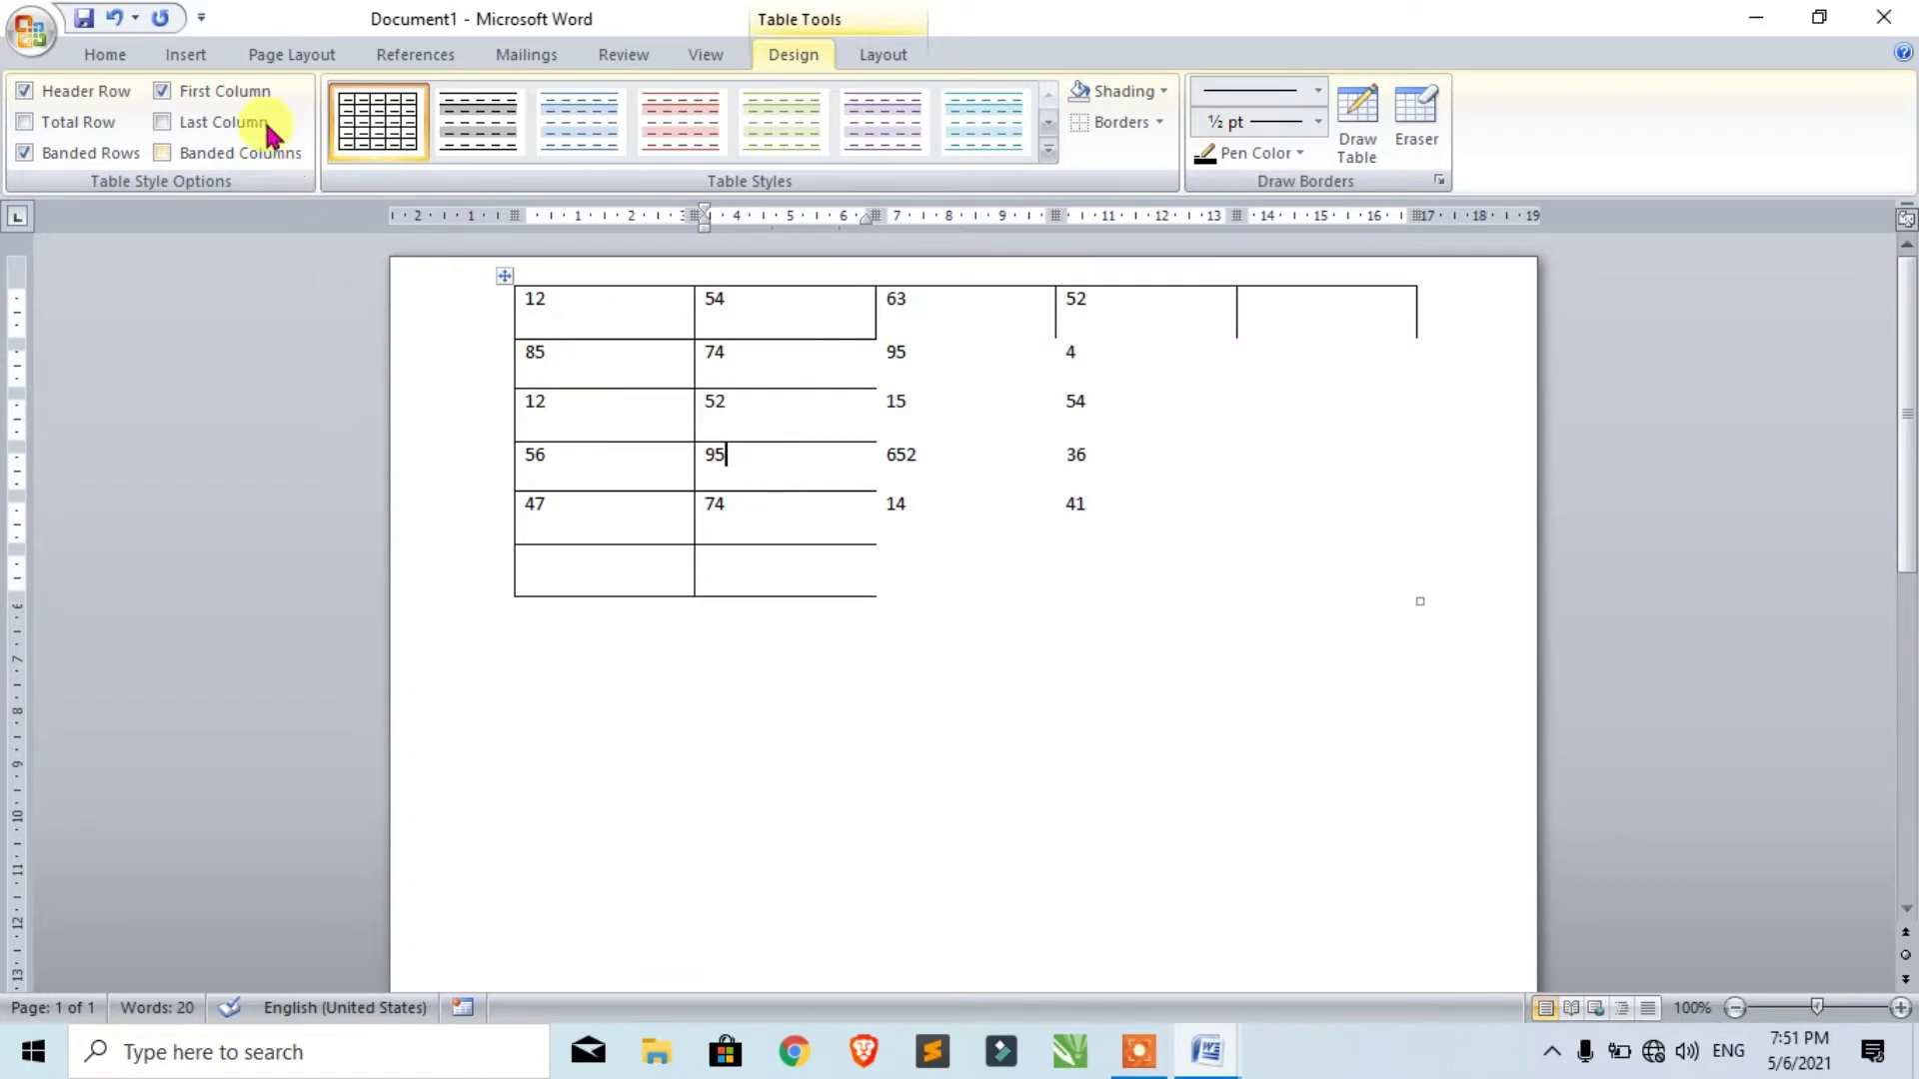
Display the table gridlines to show the borderless cells, then turn them off again.
left_click(884, 55)
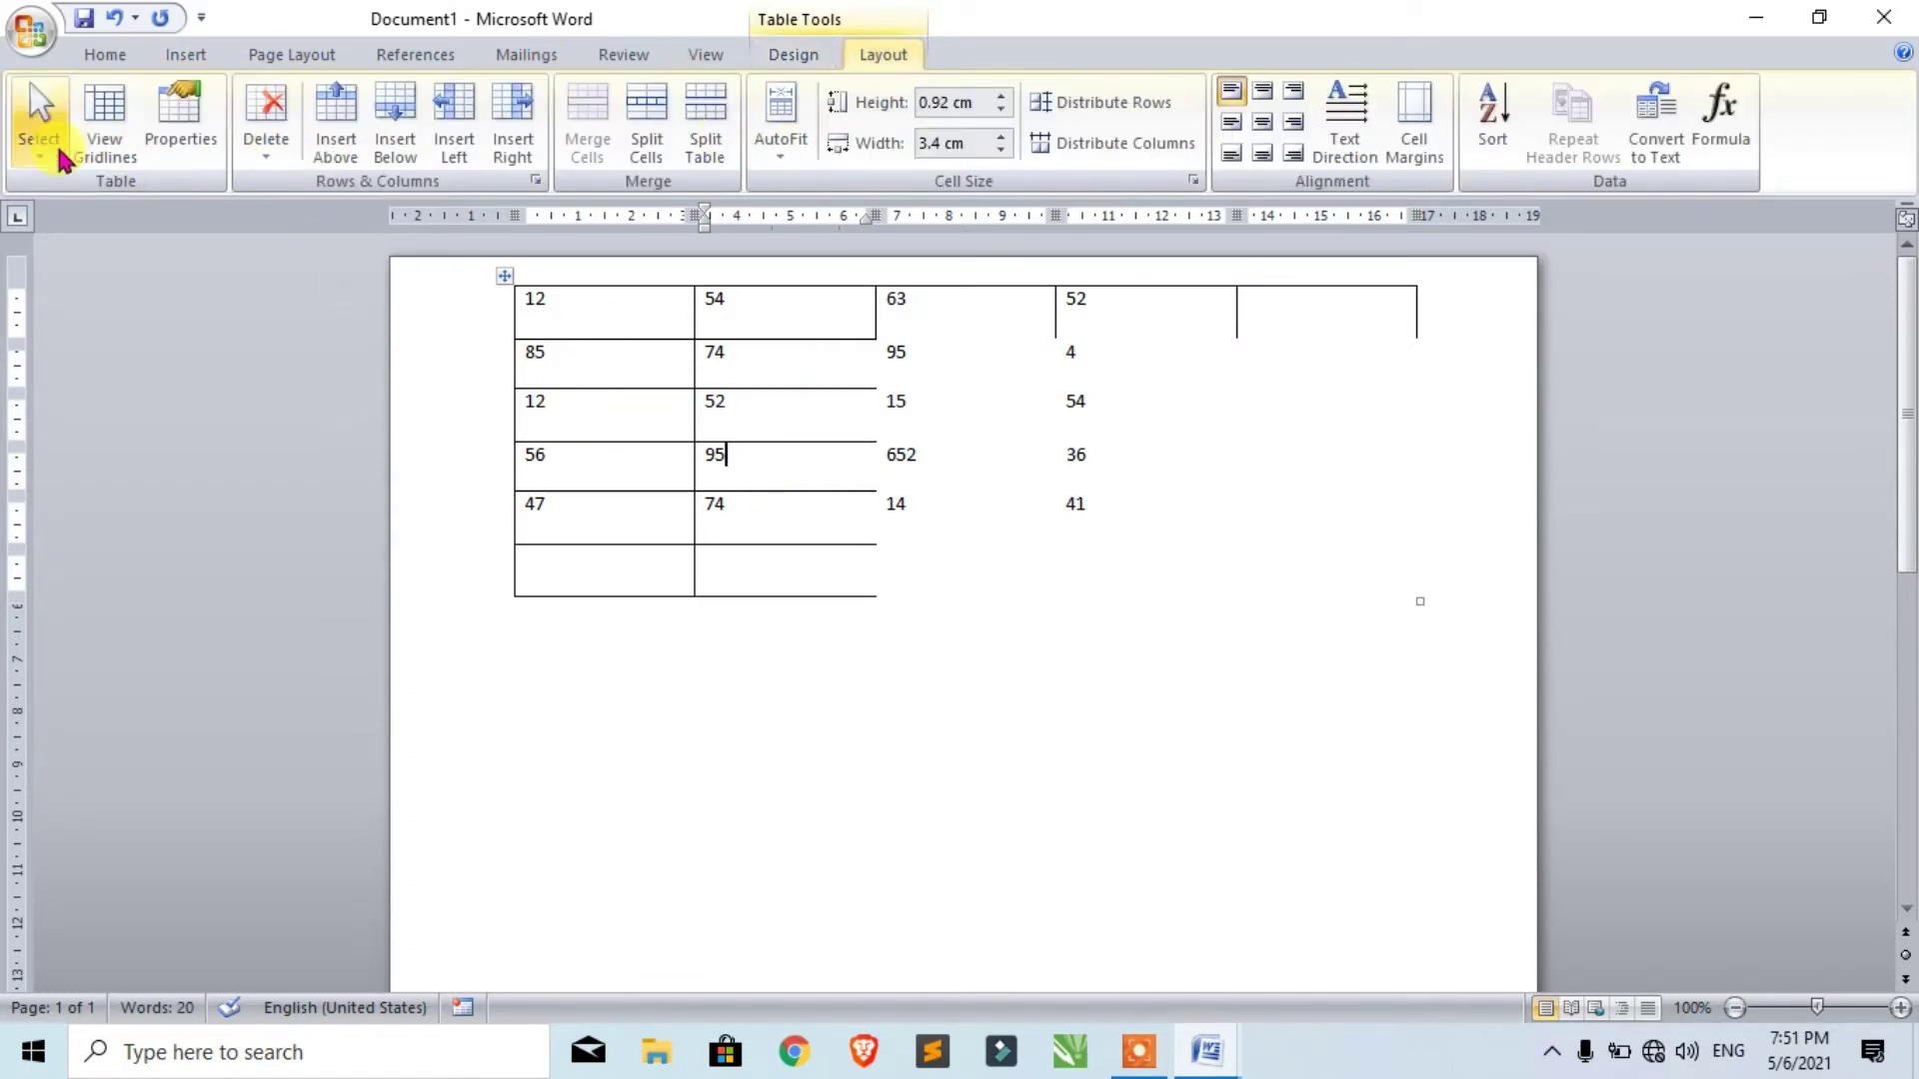
left_click(110, 140)
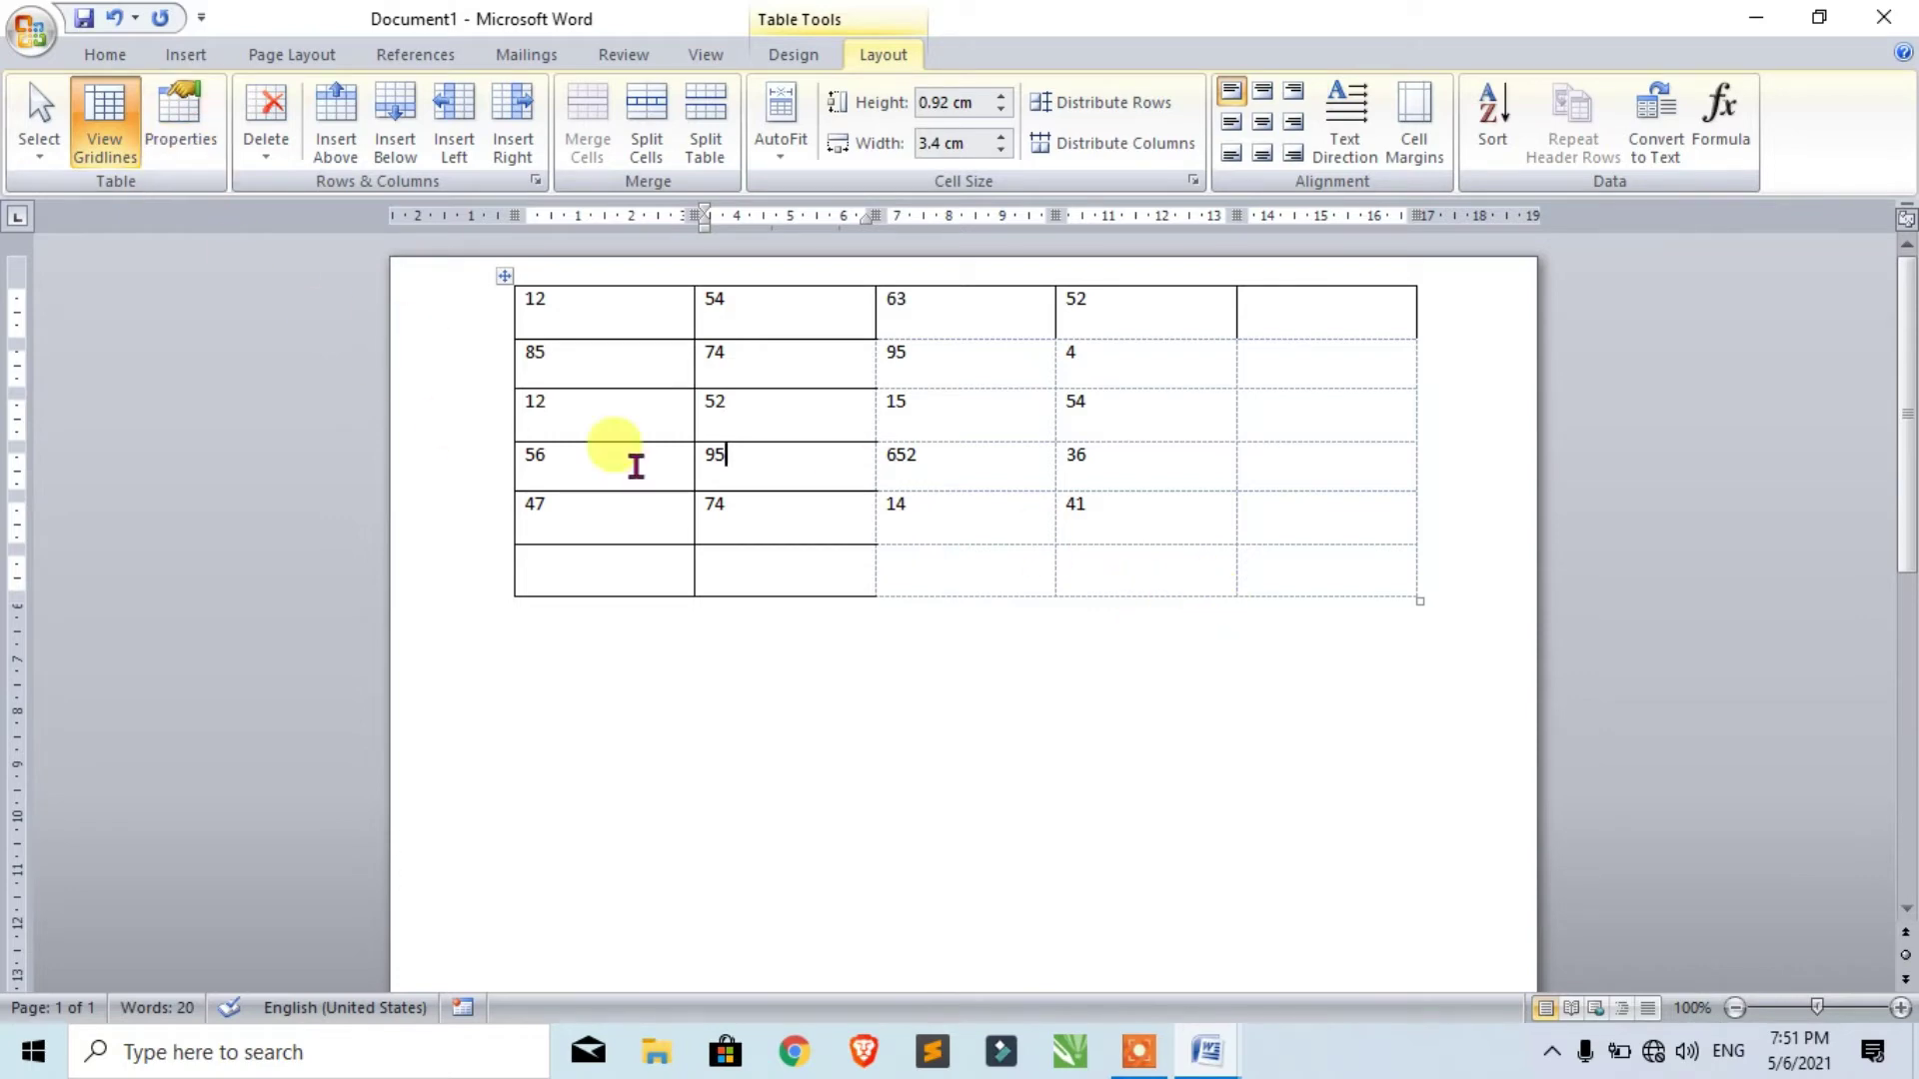
left_click(106, 144)
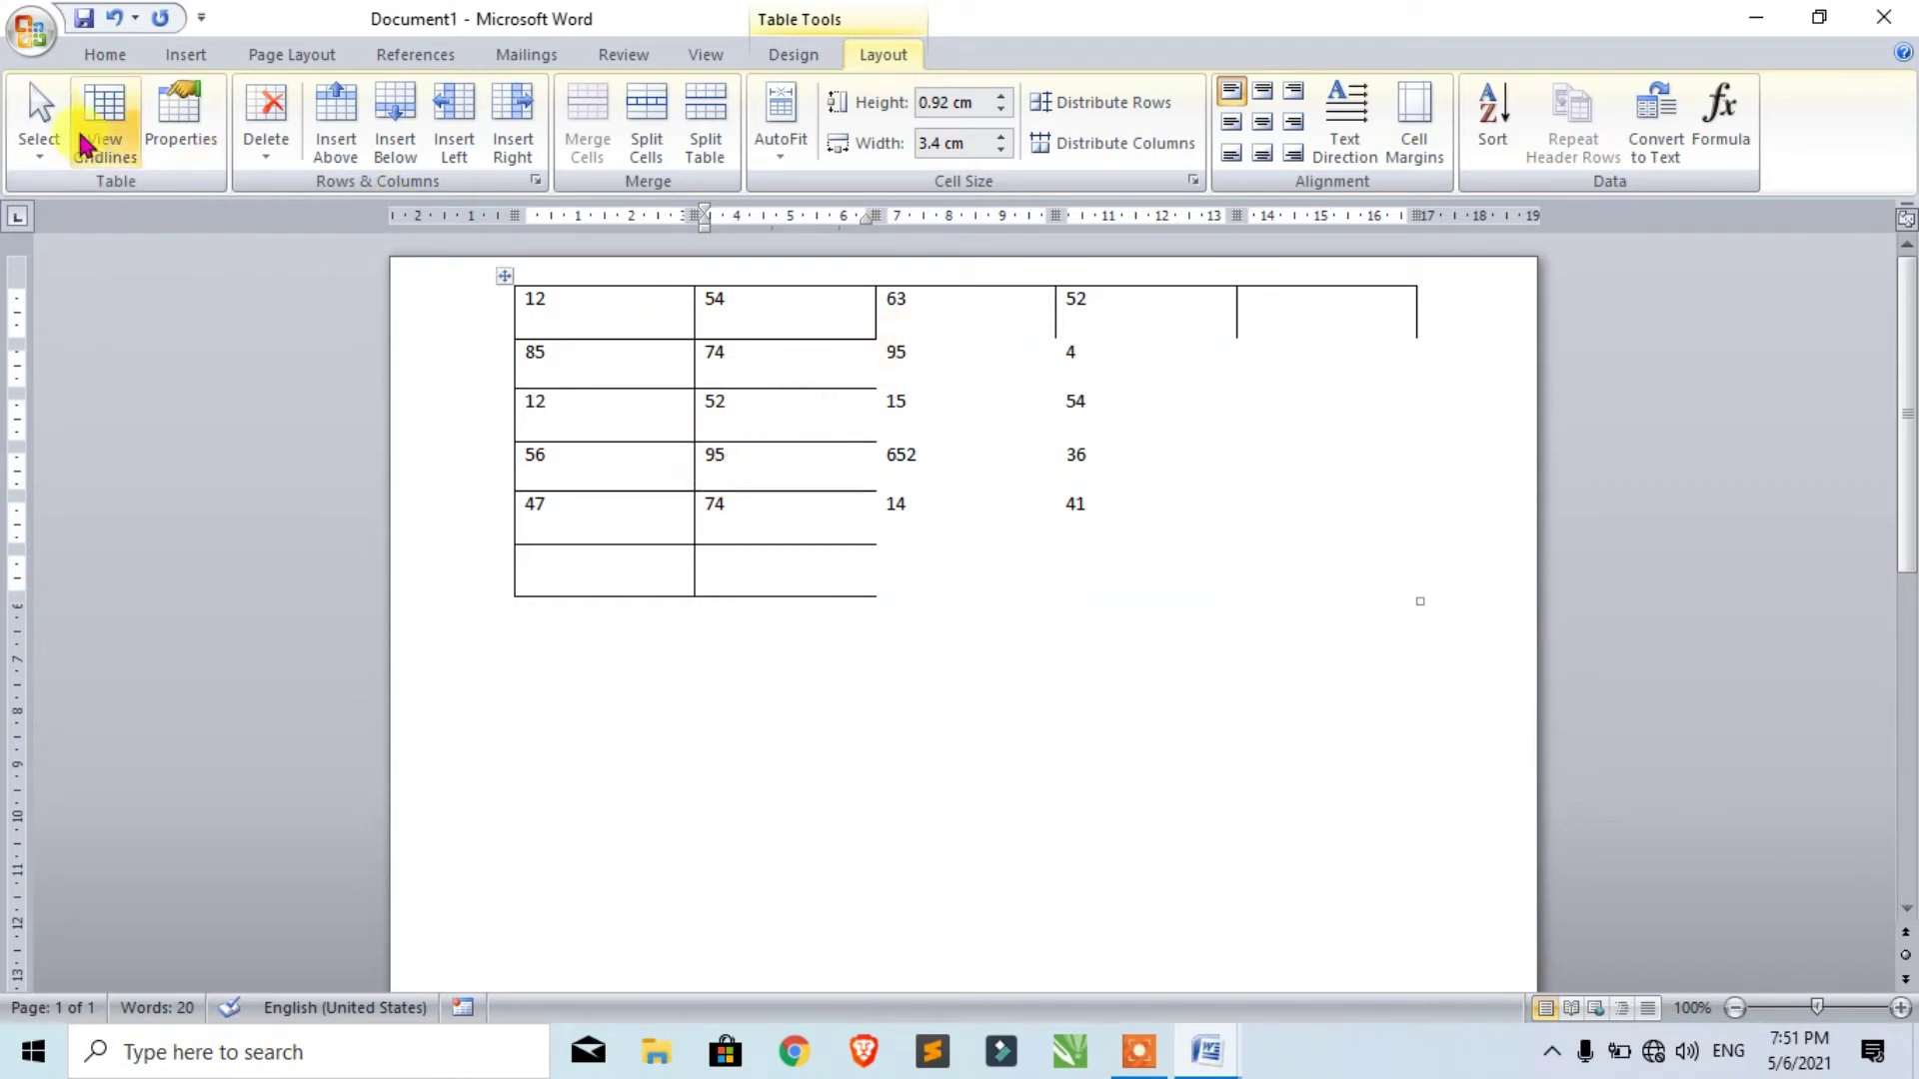
Set the table's preferred width to 10 cm in Table Properties.
left_click(180, 122)
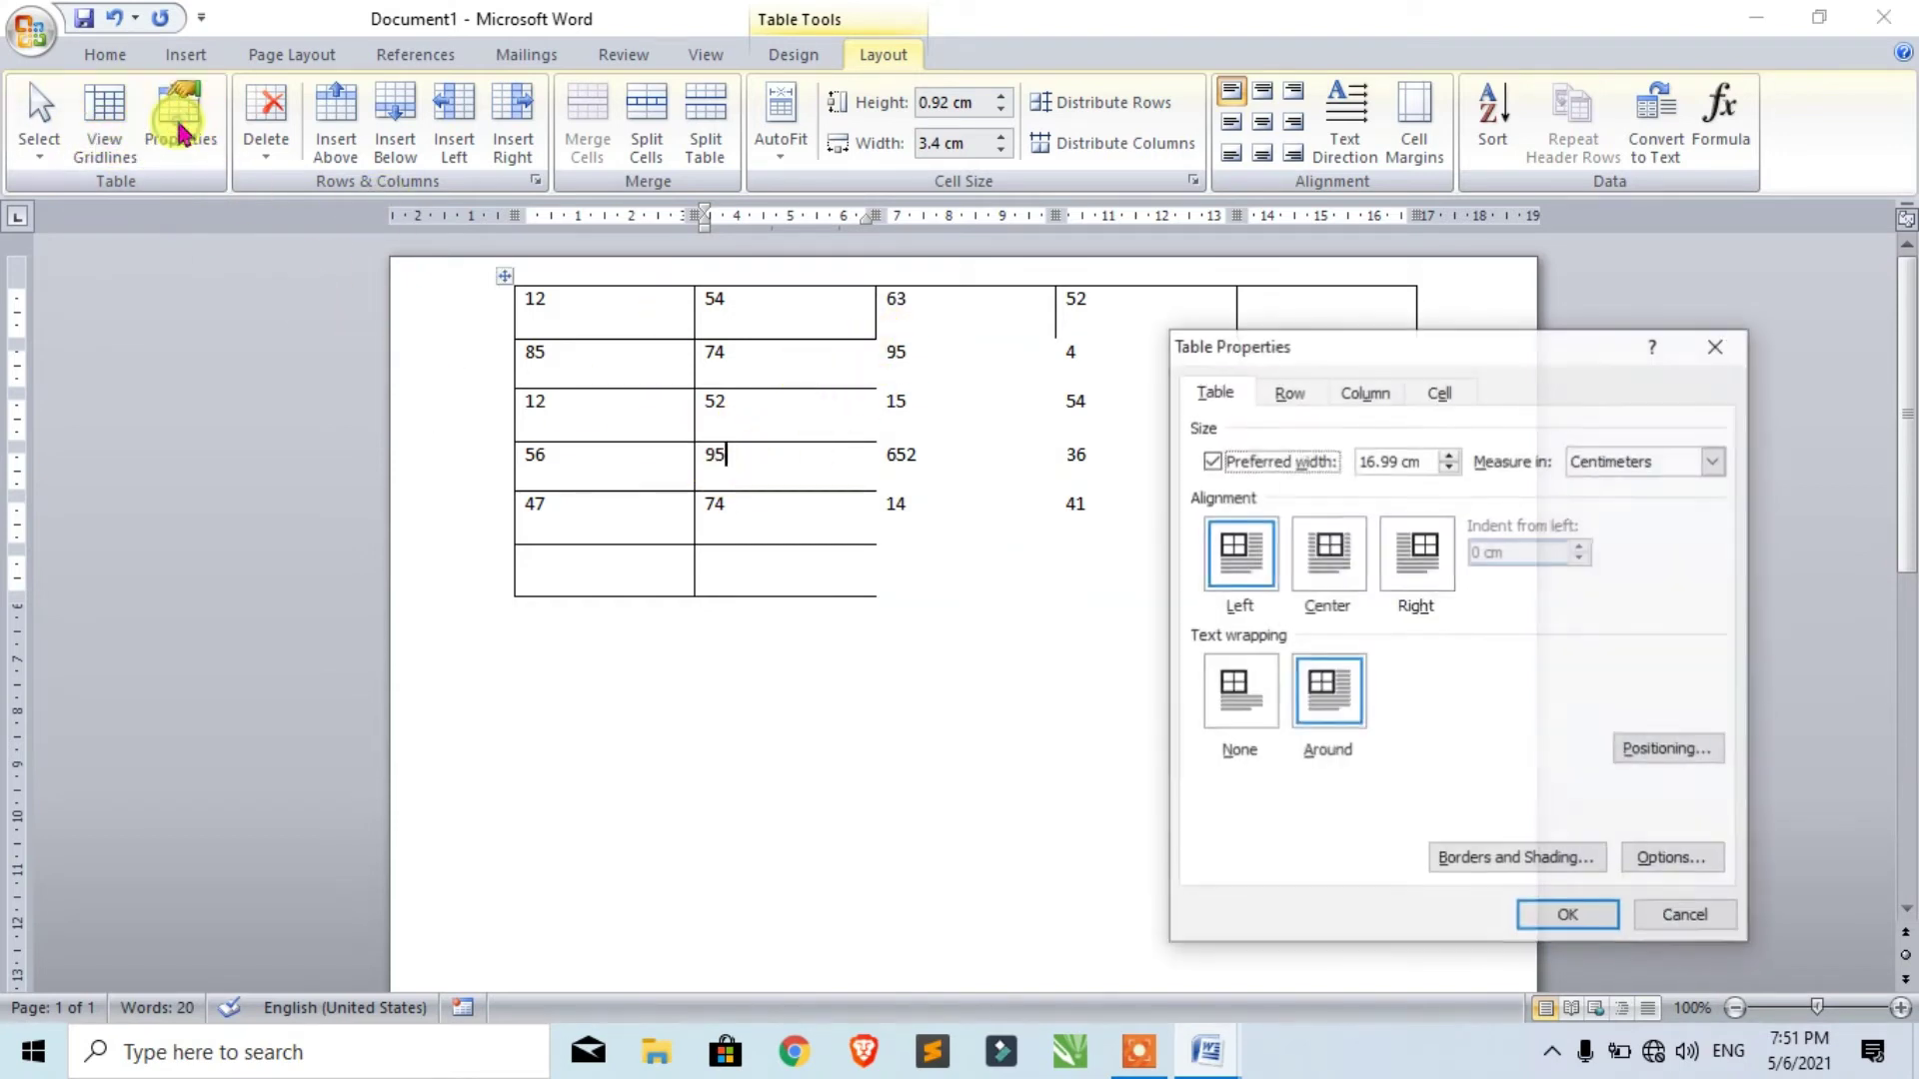
left_click_drag(1507, 361, 965, 295)
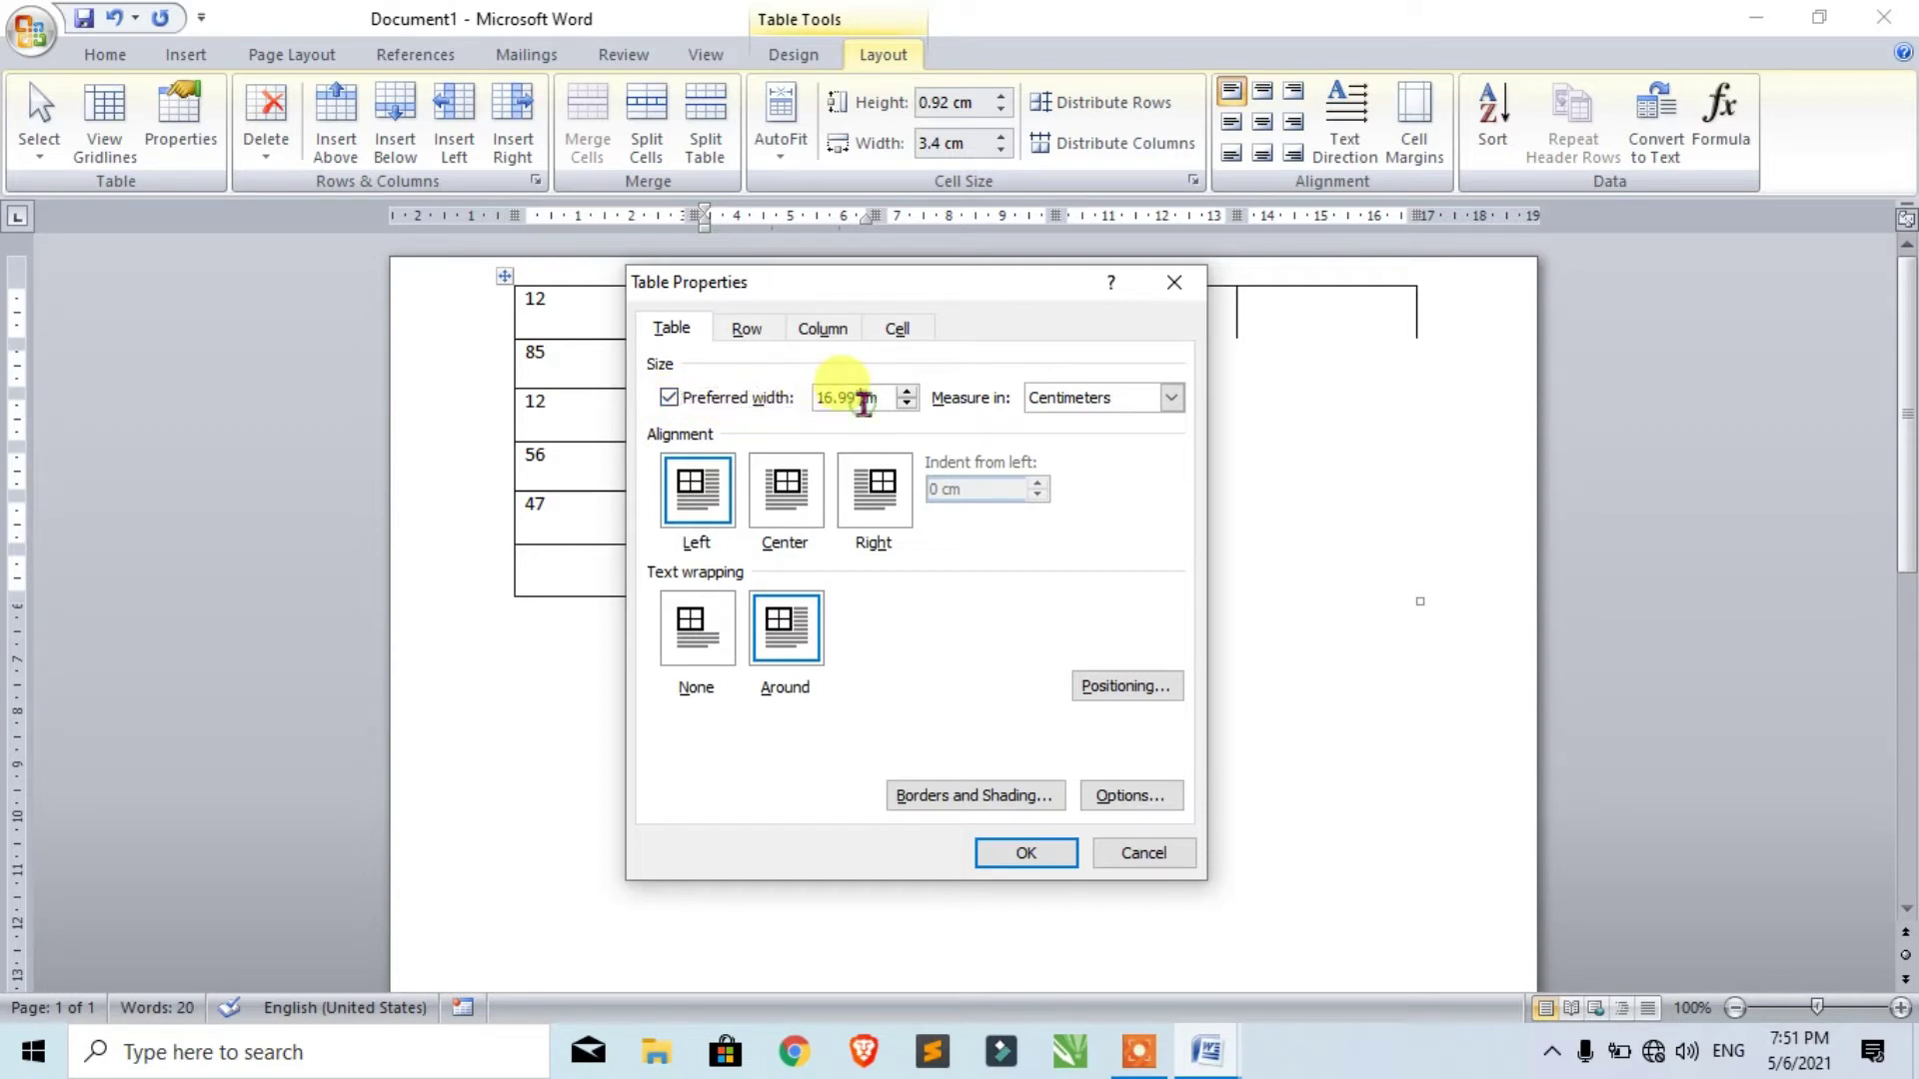
left_click_drag(839, 283, 863, 389)
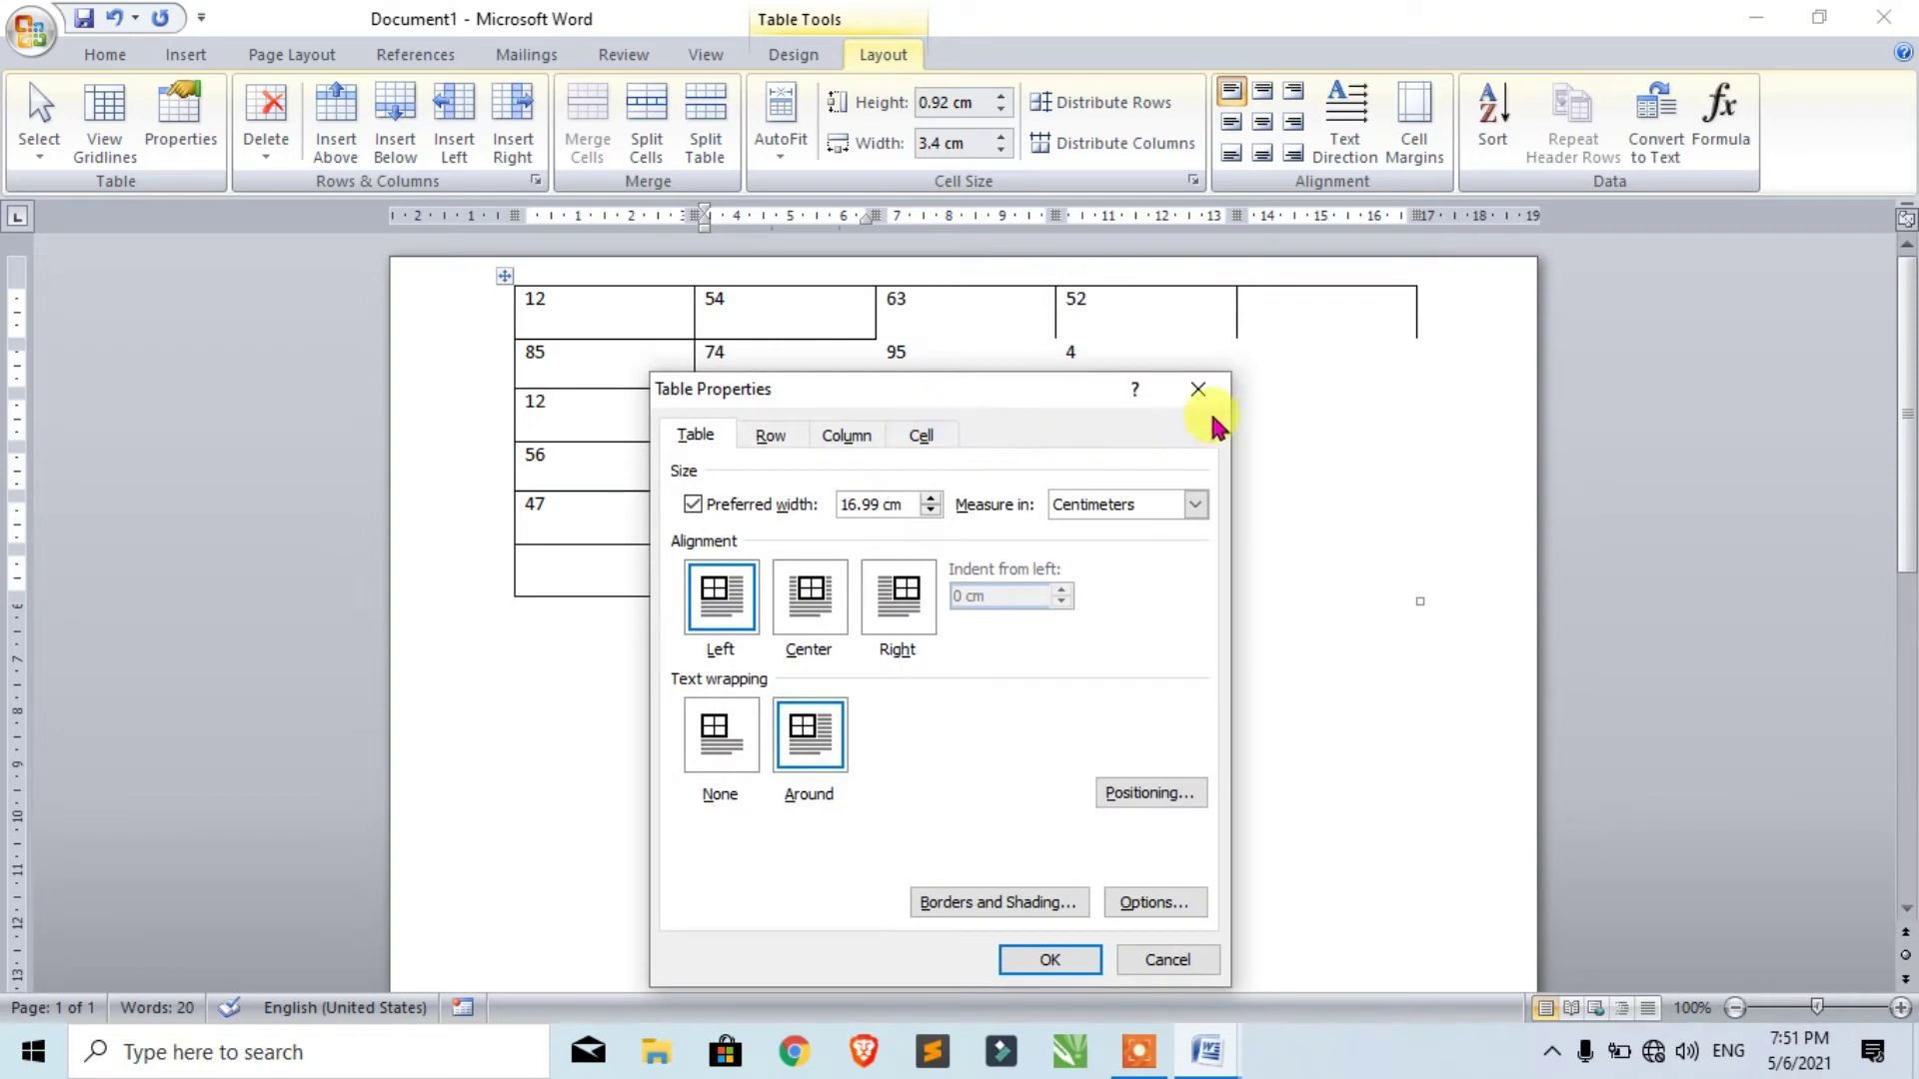
left_click_drag(915, 391, 950, 385)
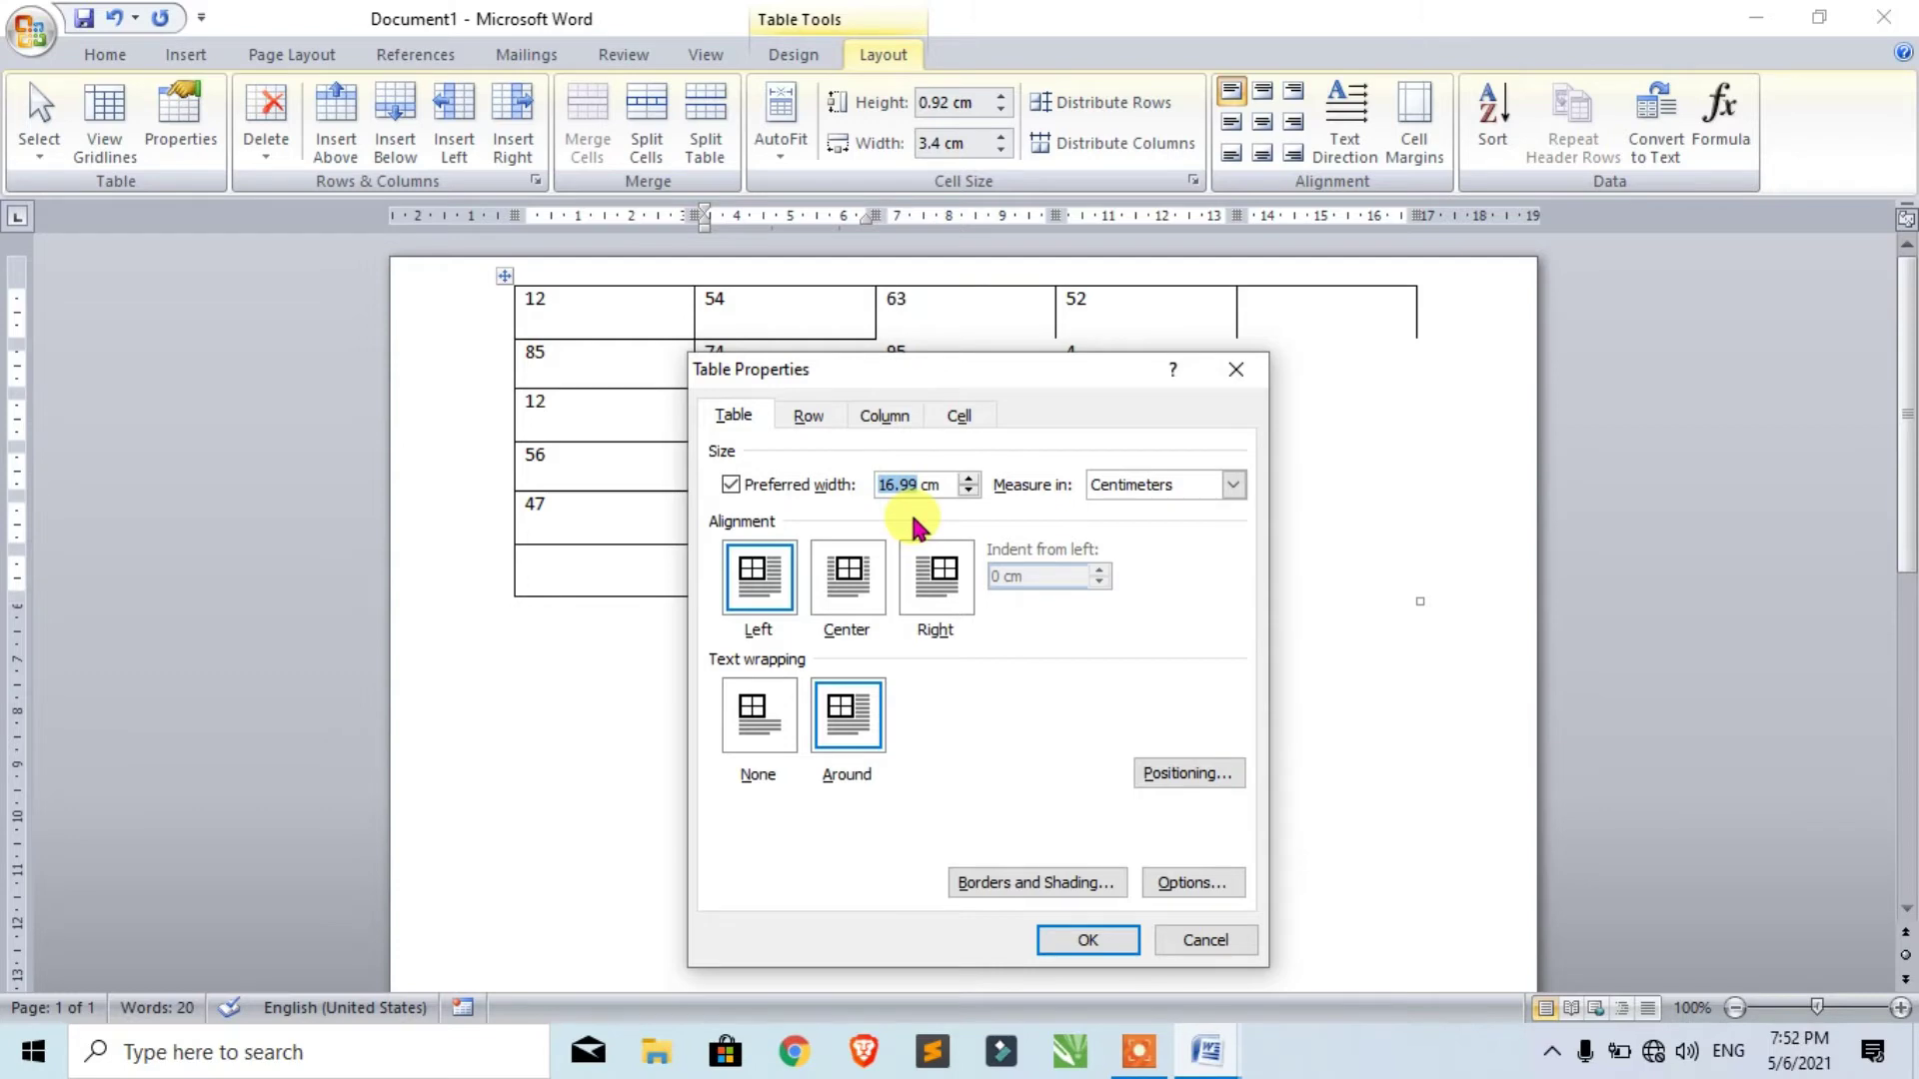
type("10")
left_click(1108, 940)
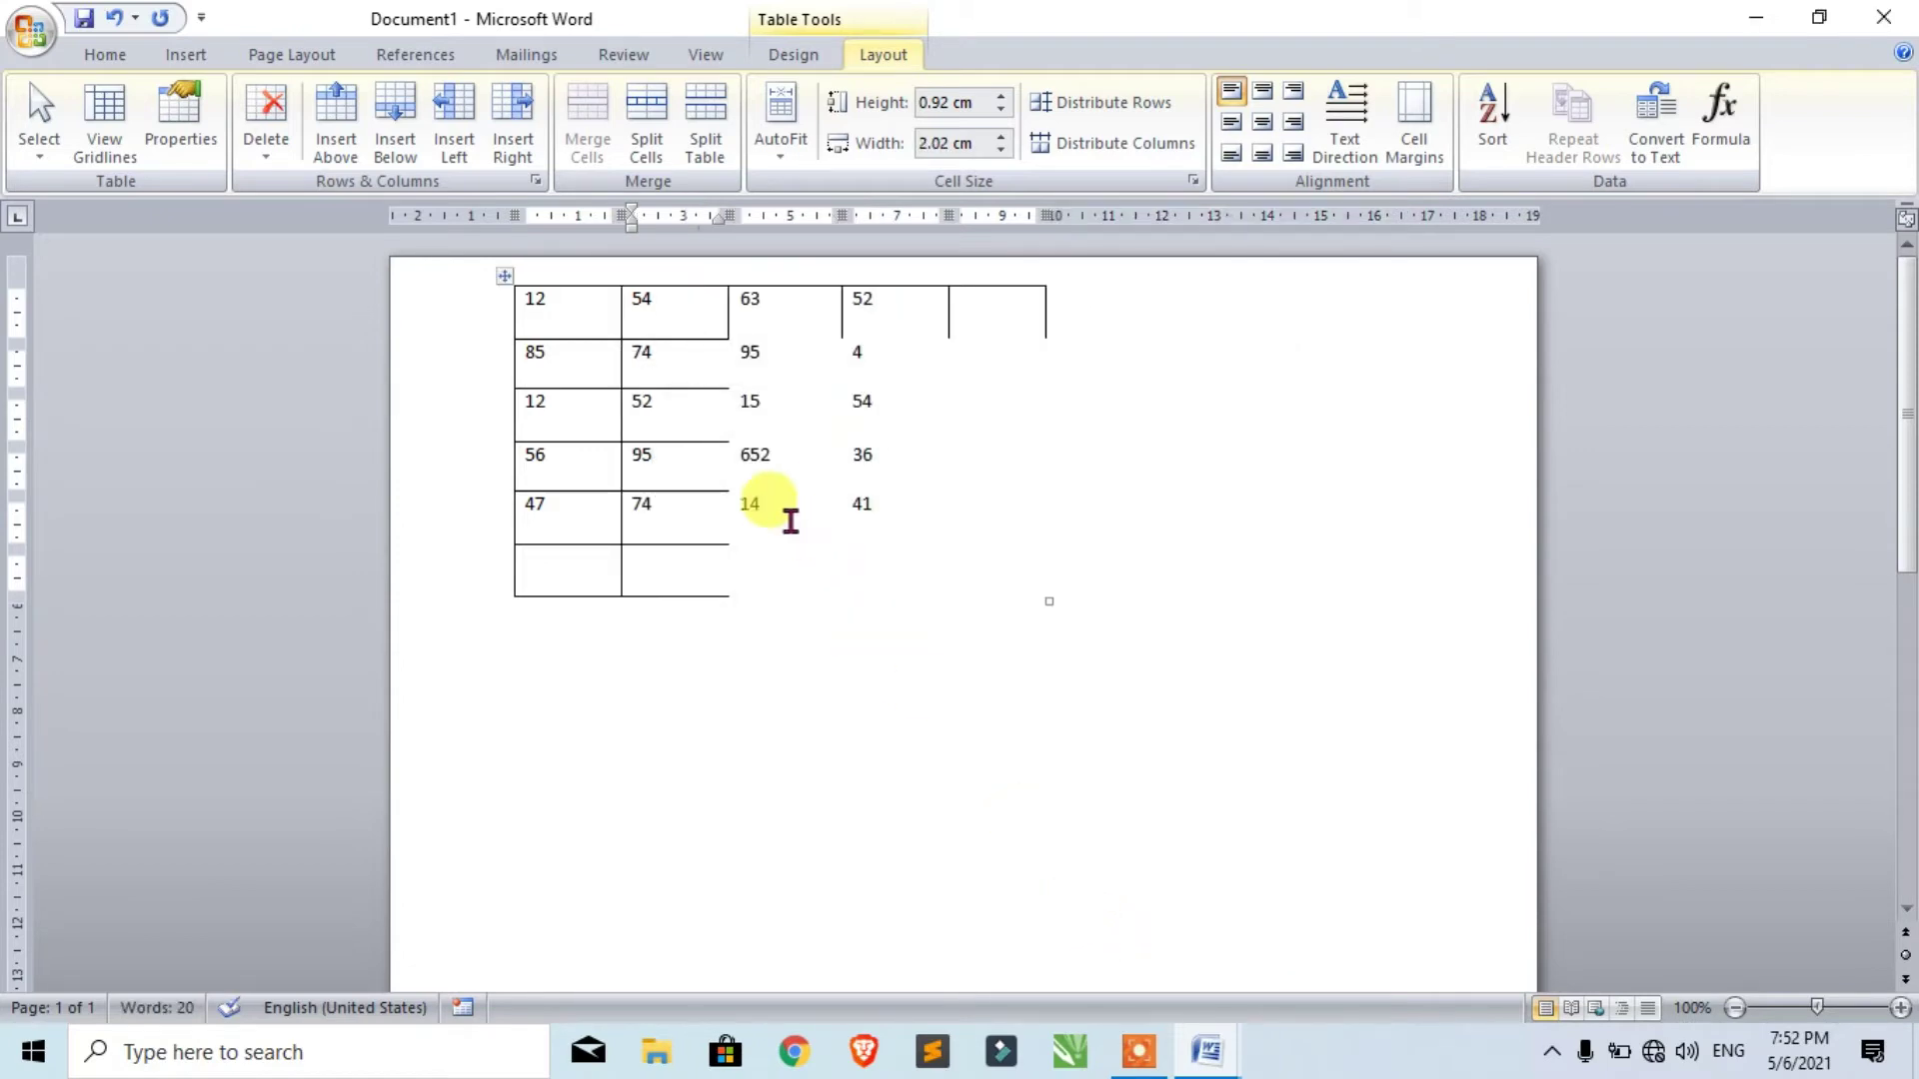
Set the table's preferred width to 16.99 cm, then review the alignment options in Table Properties and close it.
left_click(196, 125)
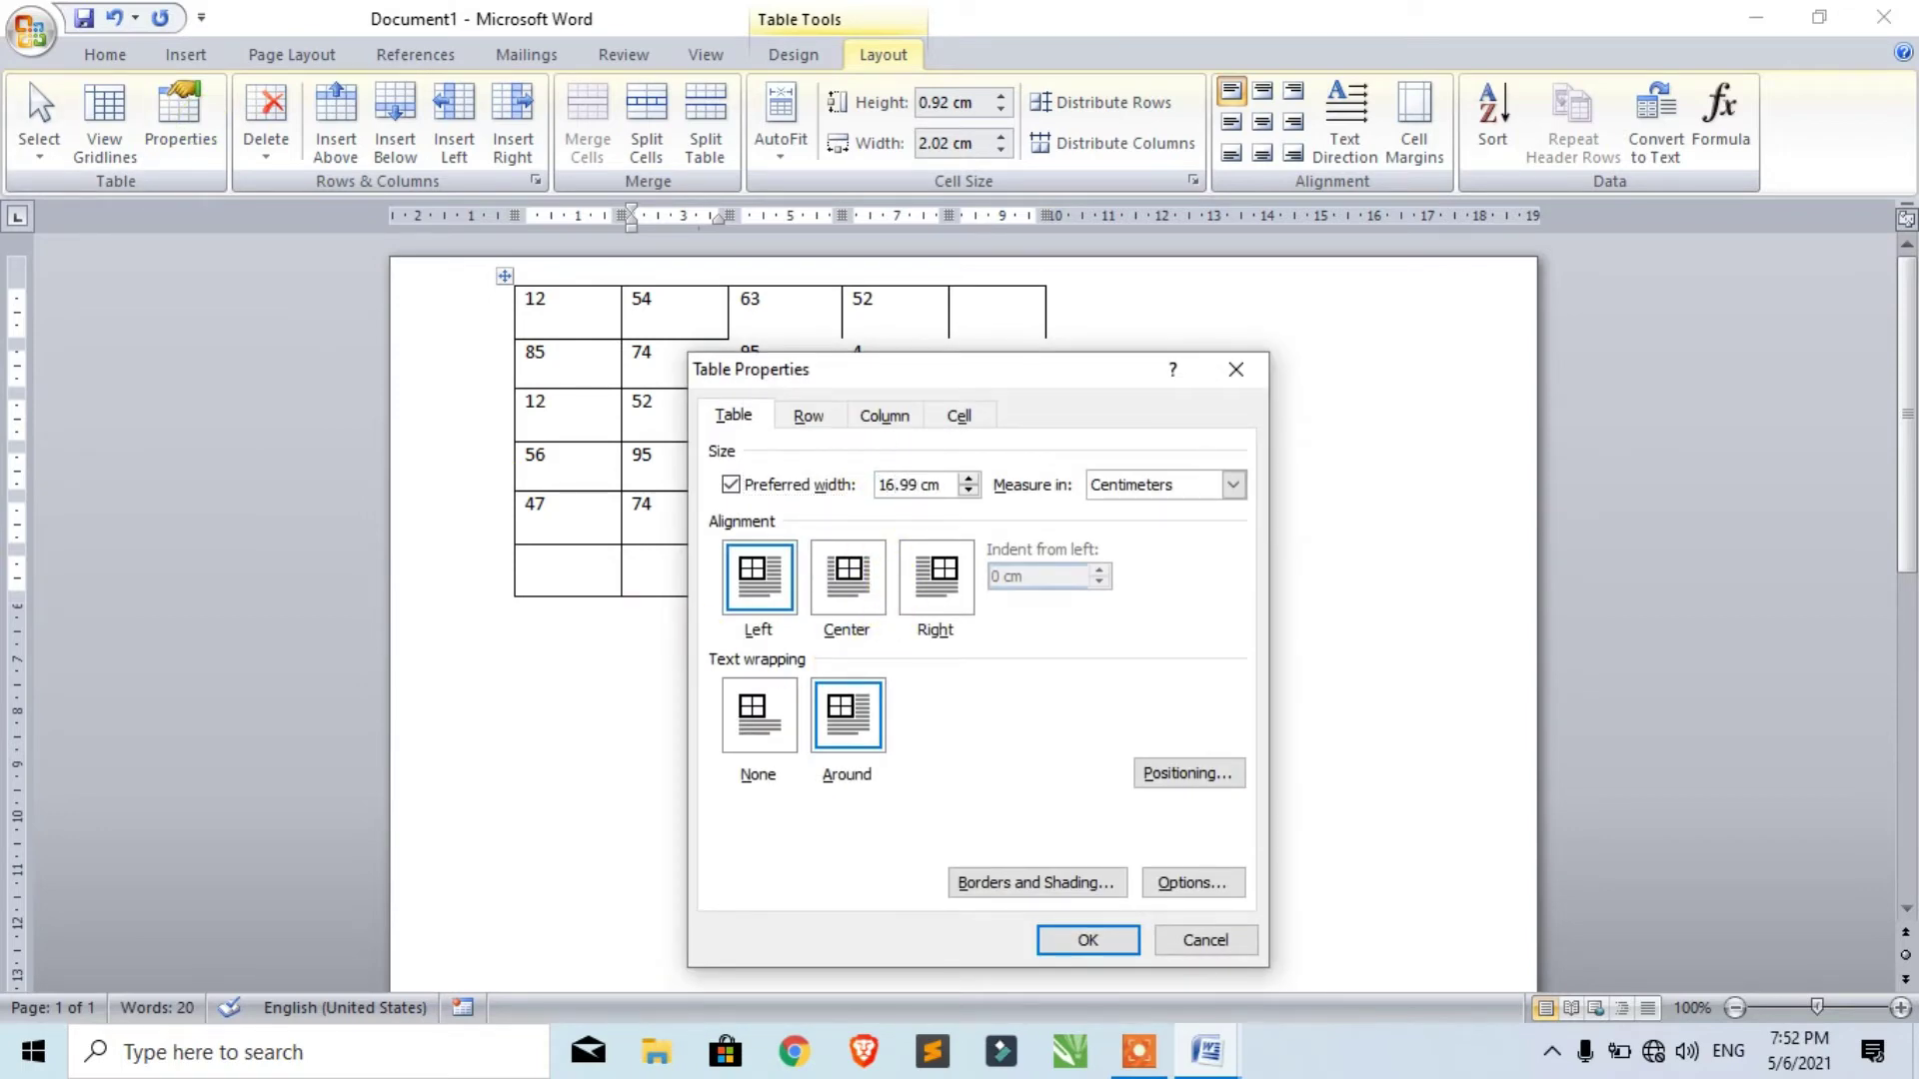
key("Return")
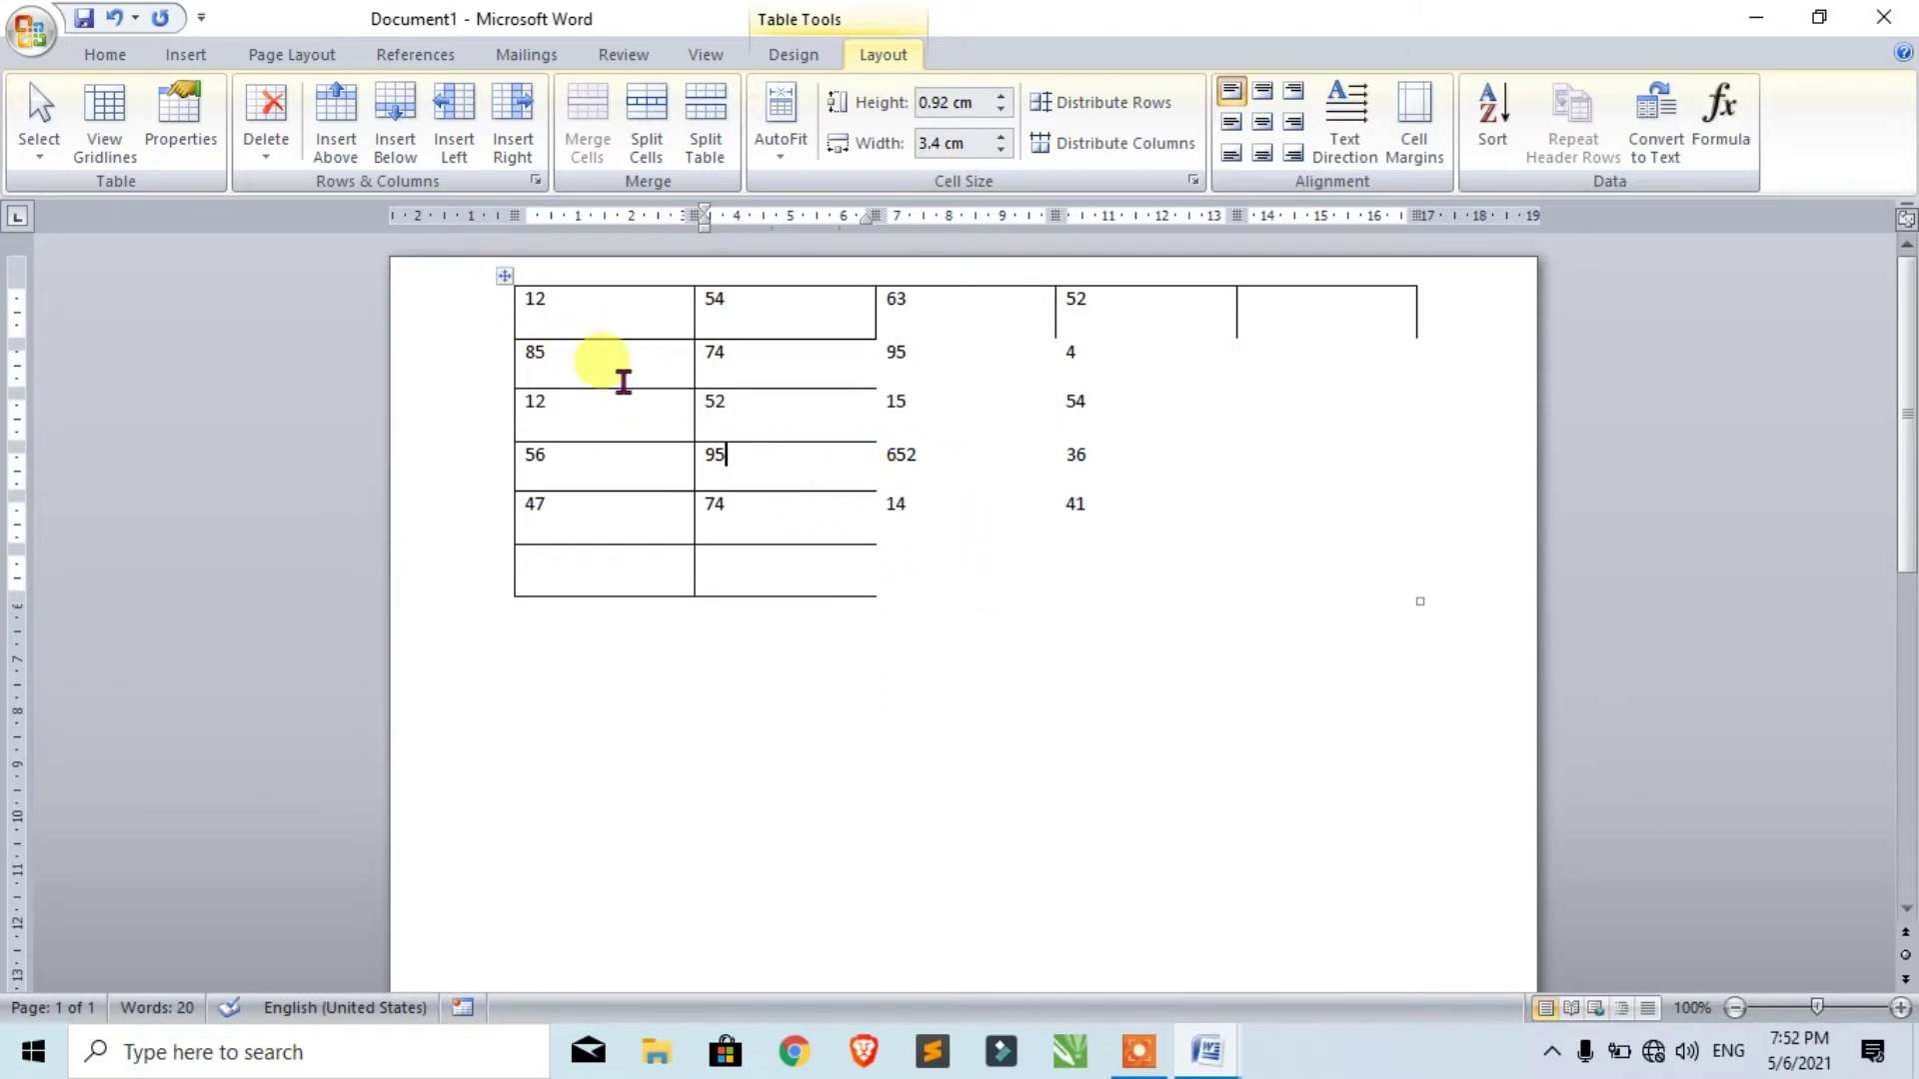
left_click(193, 125)
left_click_drag(884, 372, 909, 330)
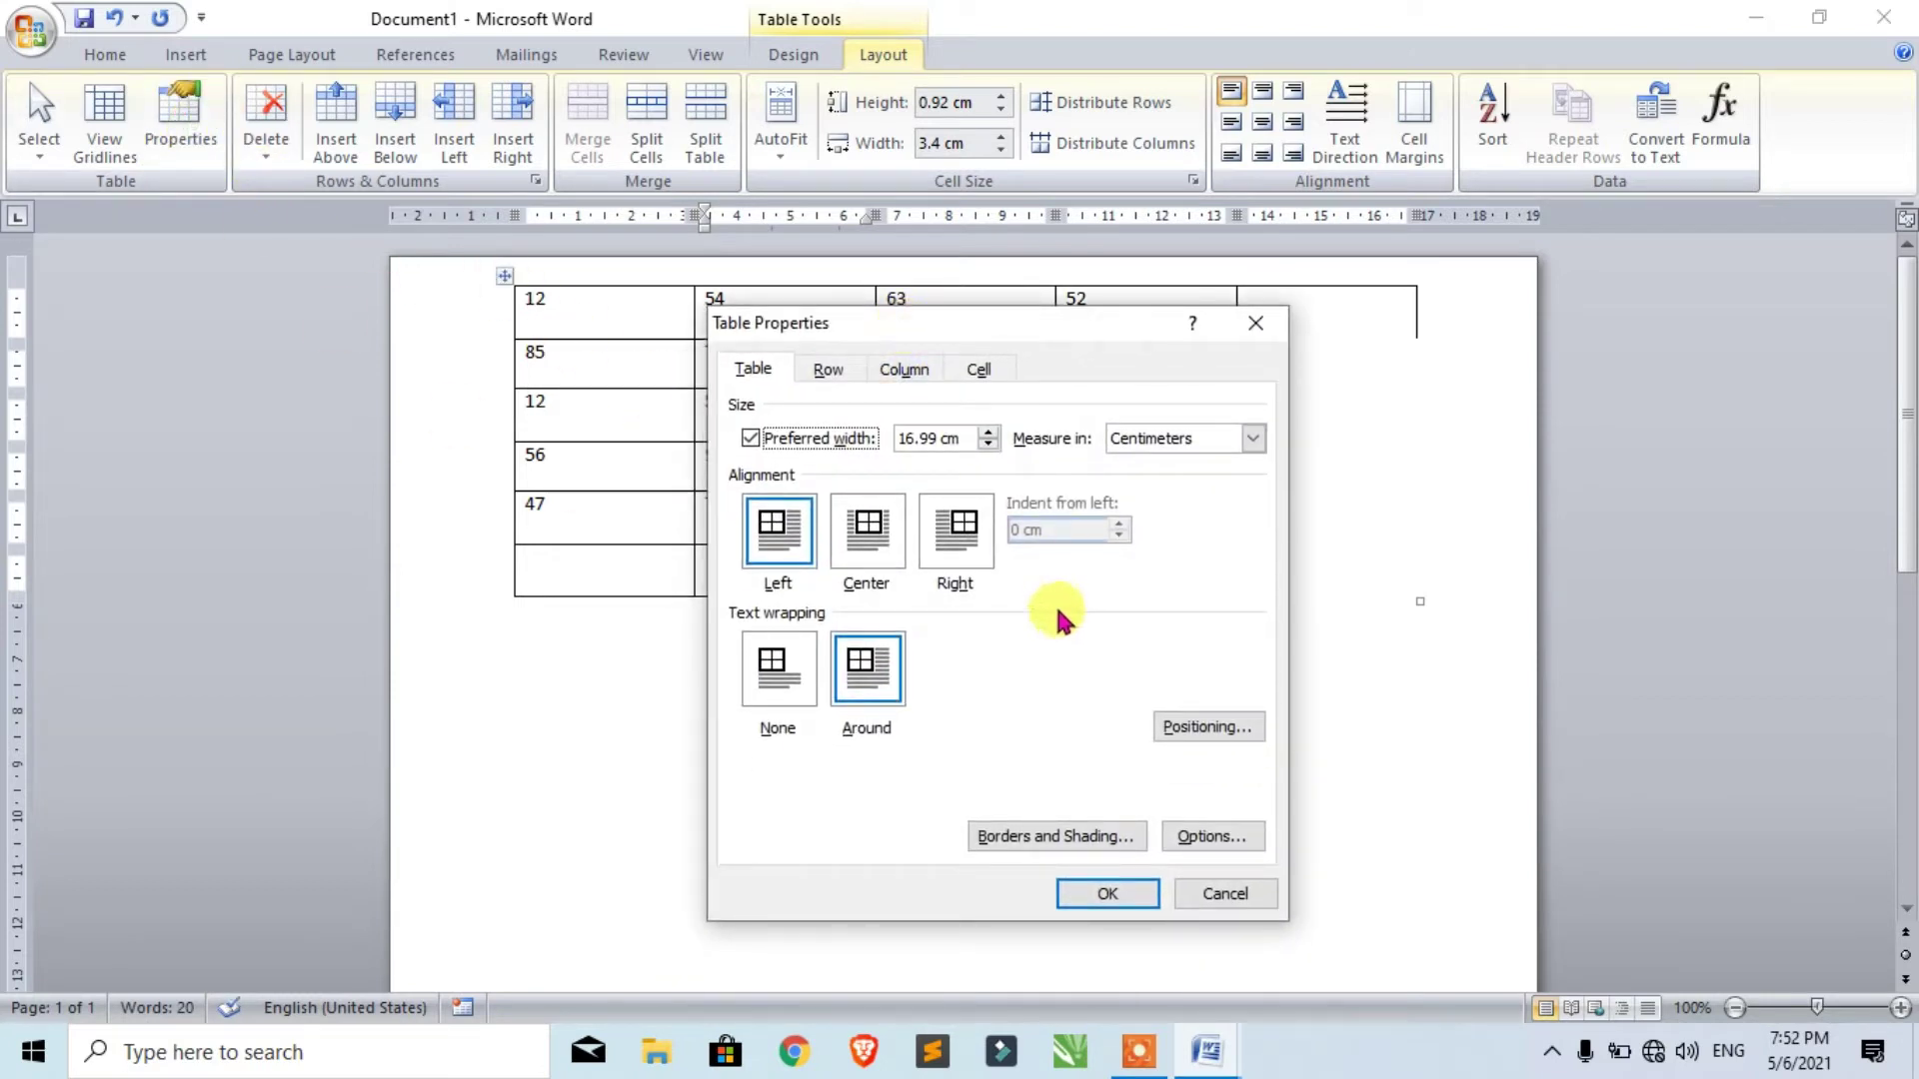
left_click_drag(843, 328, 815, 297)
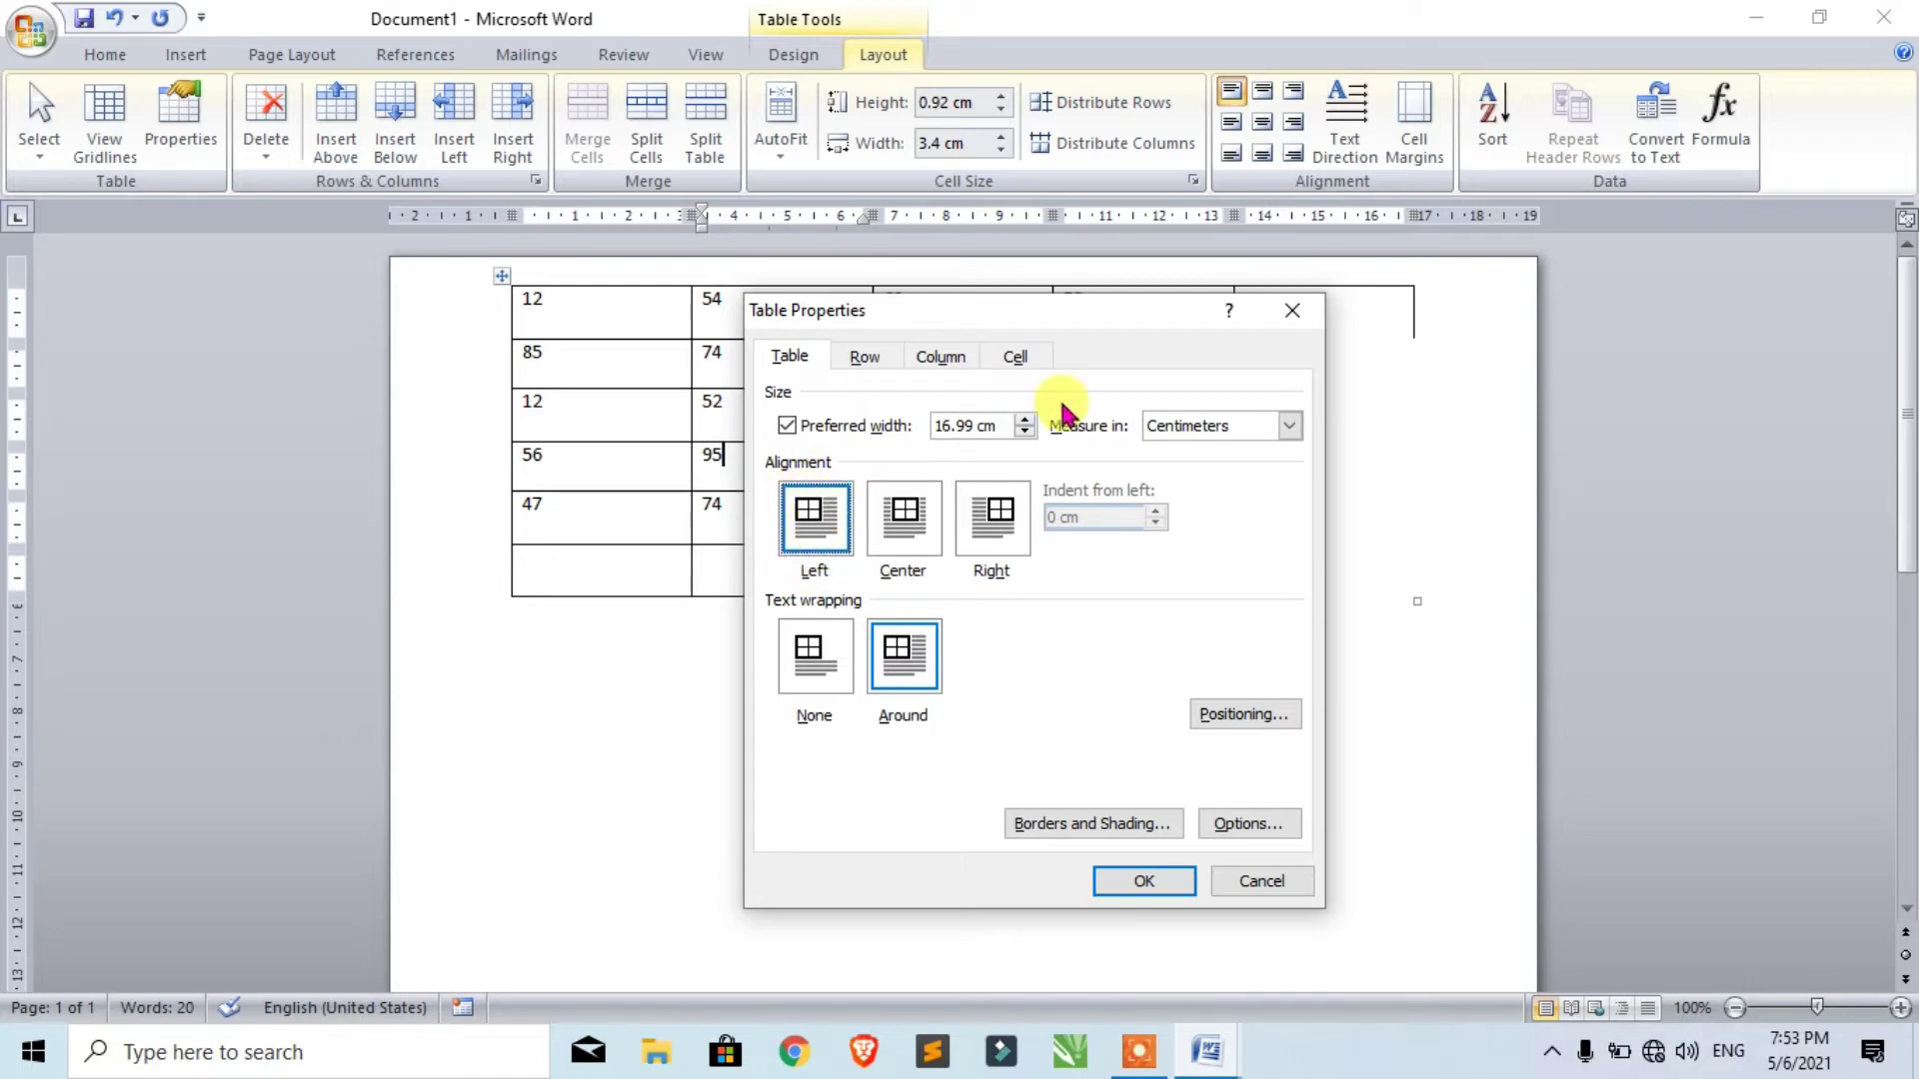
left_click(1293, 311)
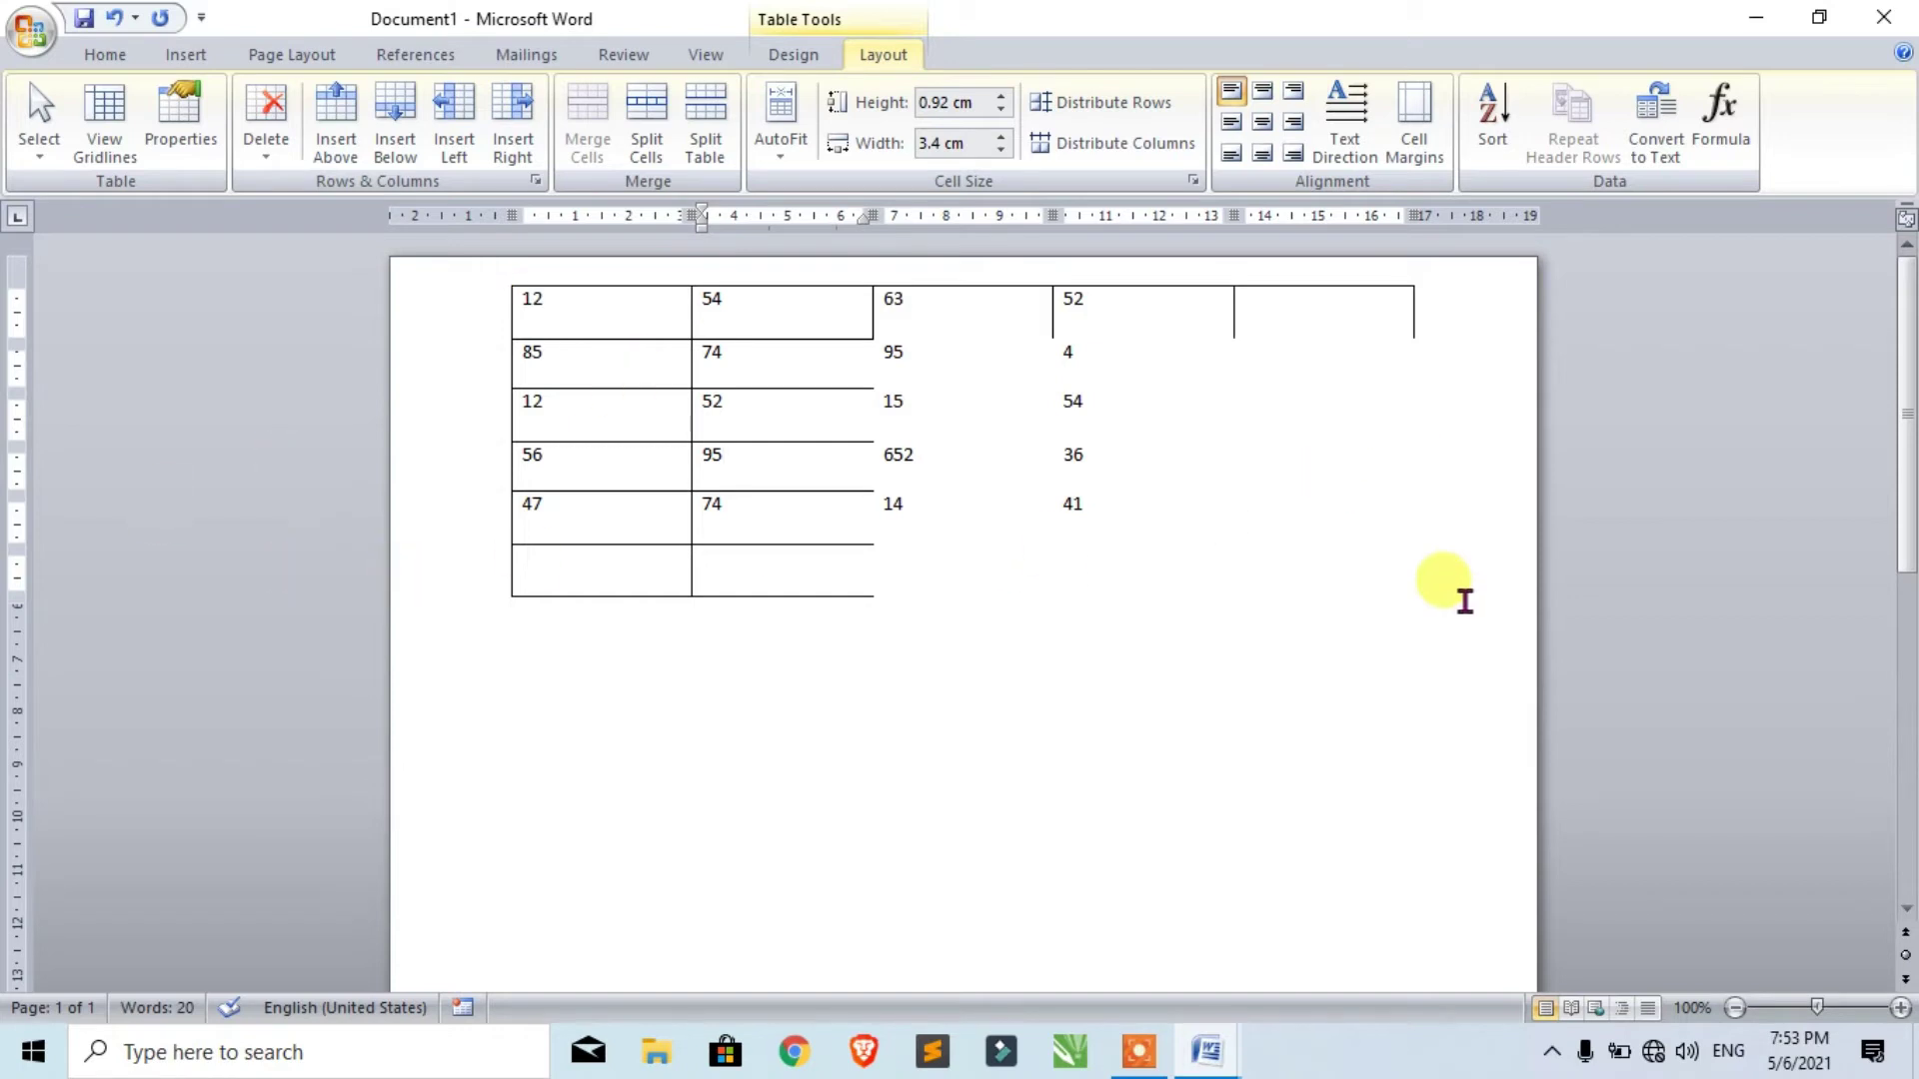
Shrink the table freehand to about 13.73 cm wide and set its alignment to Left.
left_click_drag(1419, 598, 1242, 600)
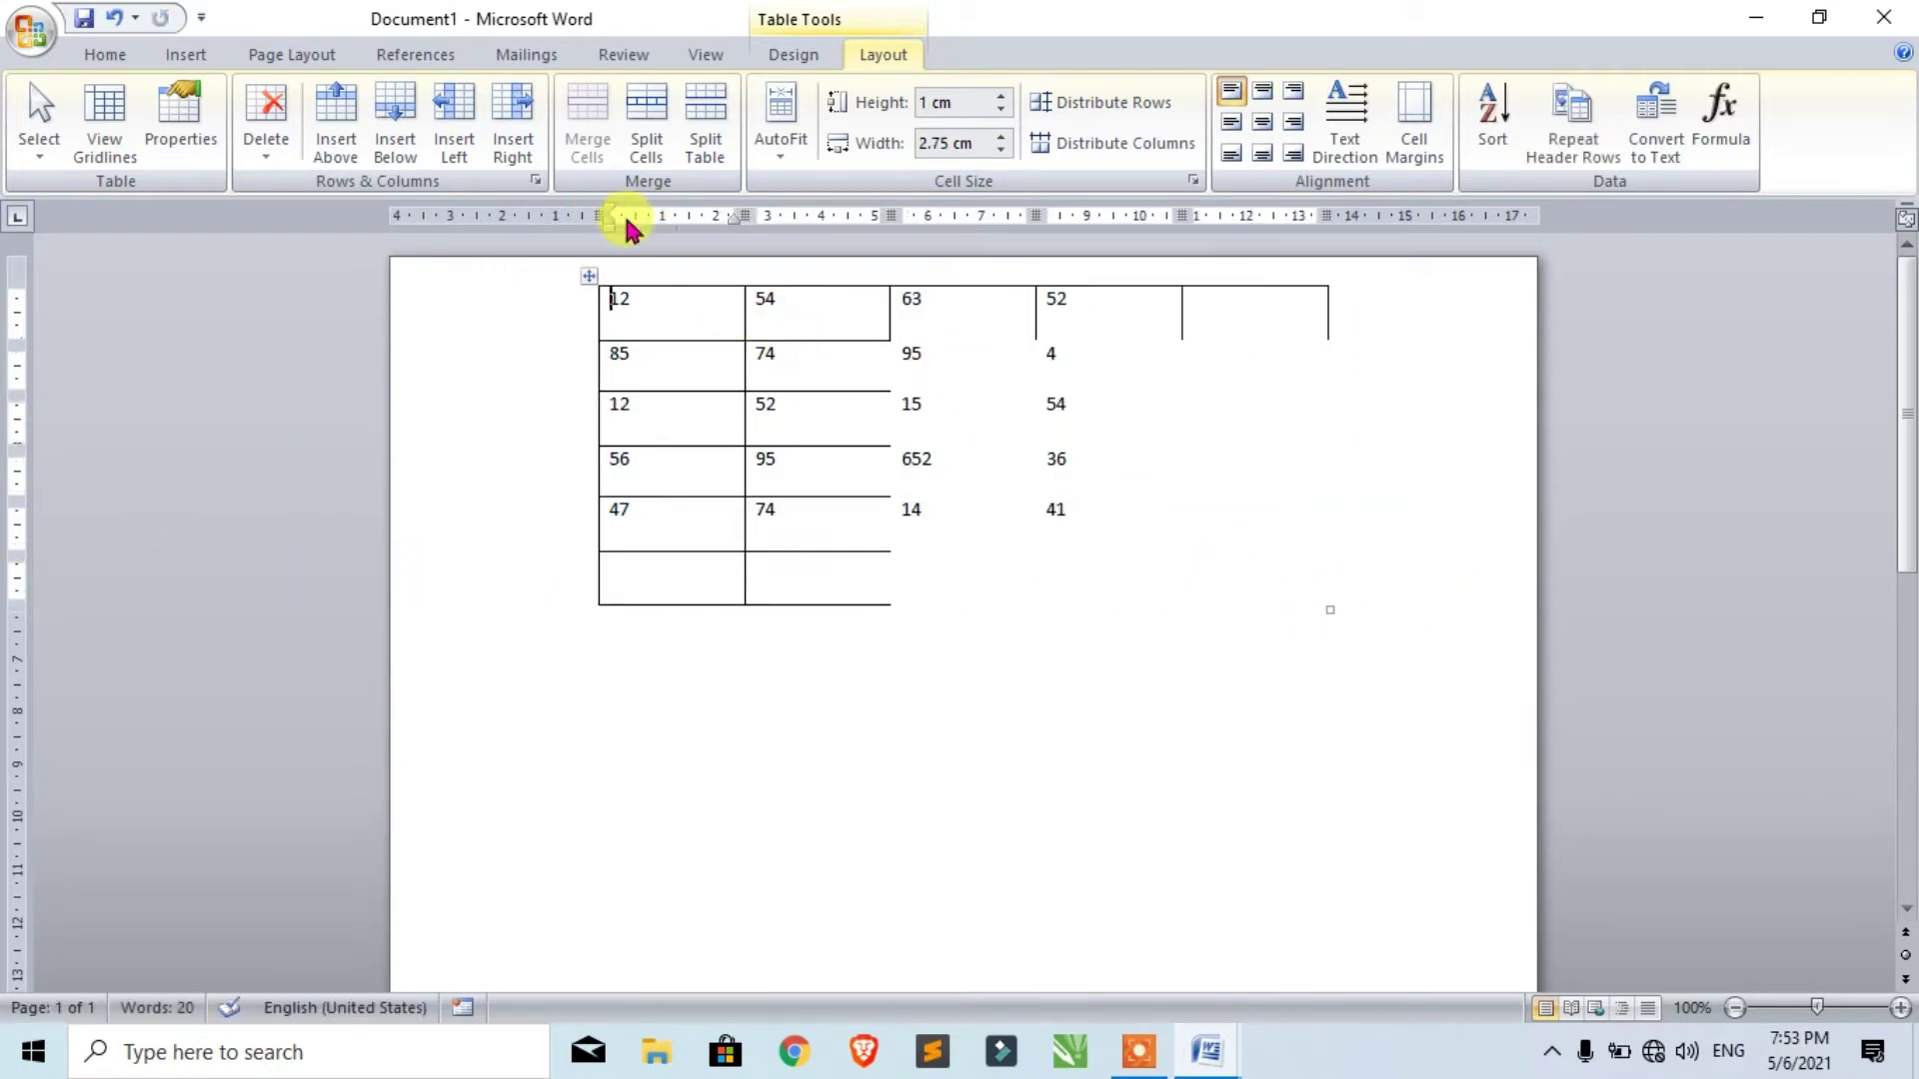
left_click(205, 135)
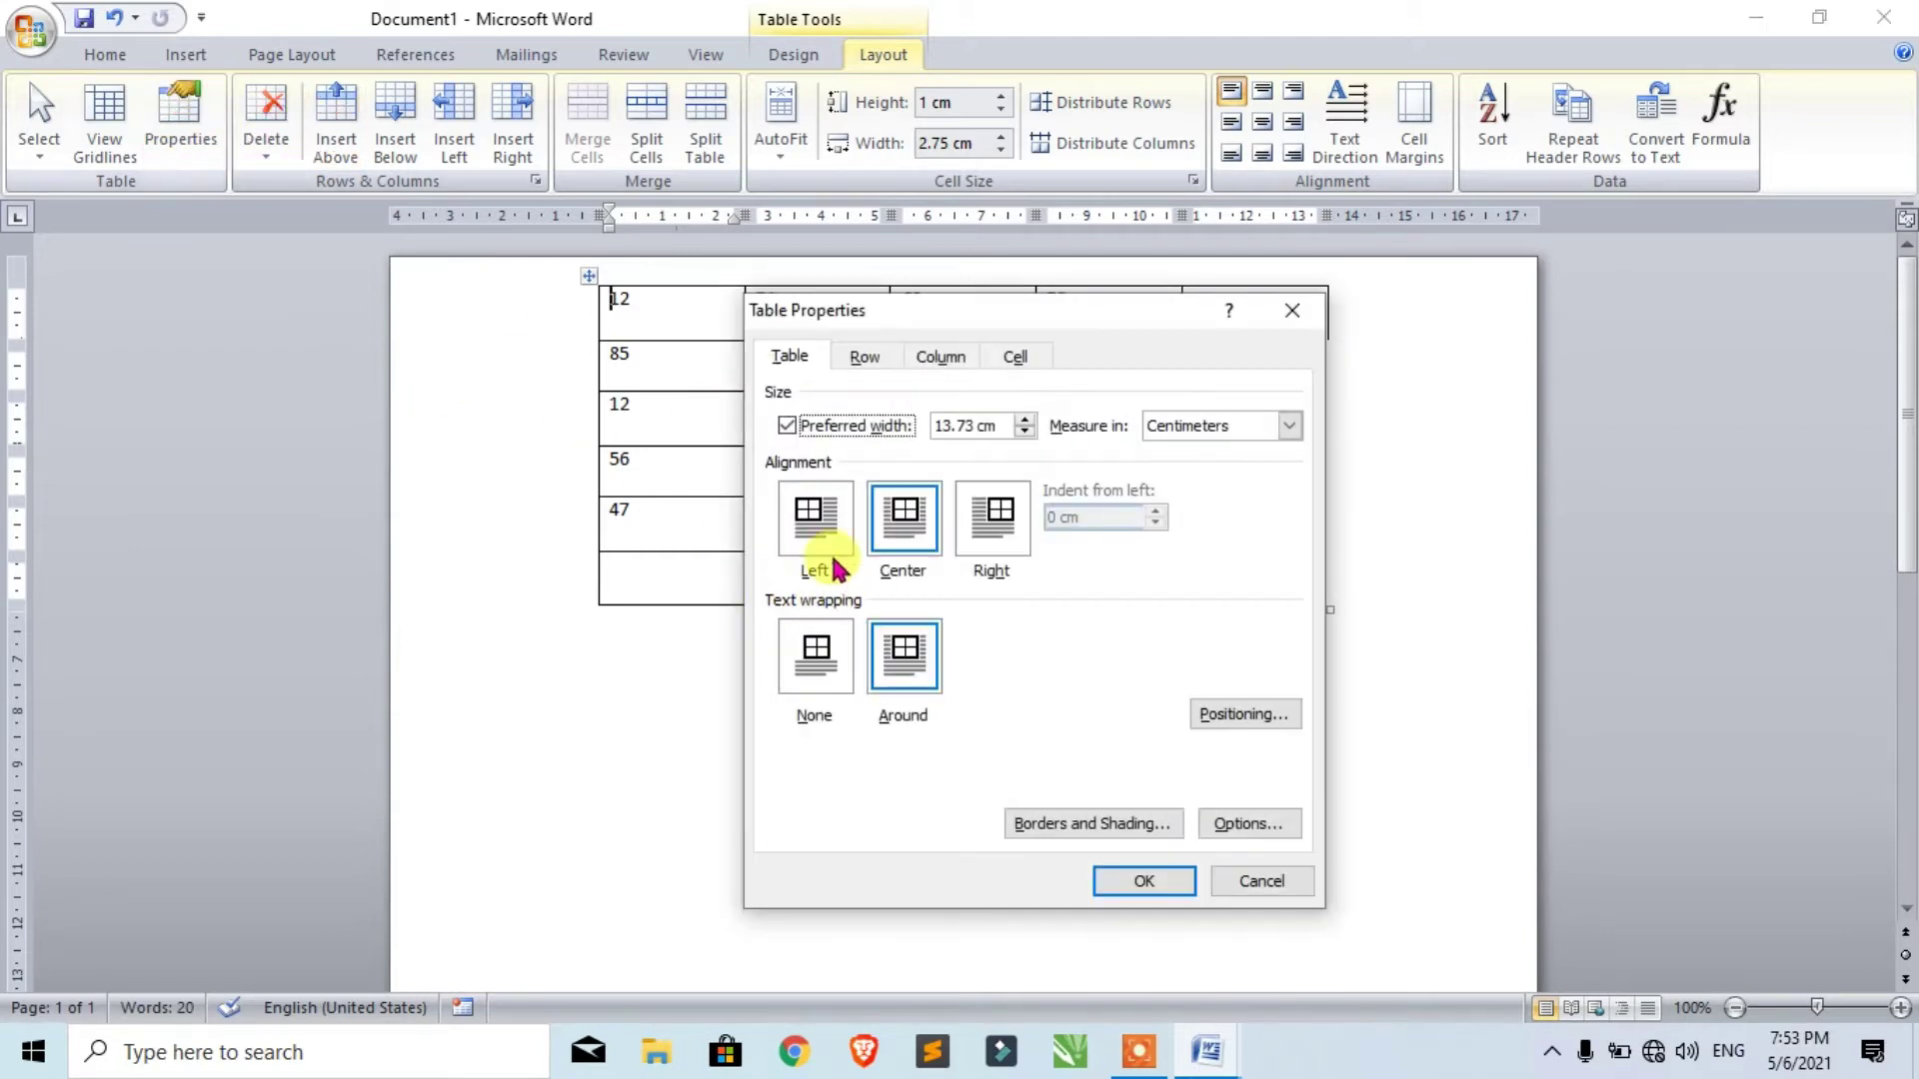
left_click(812, 517)
left_click(1142, 882)
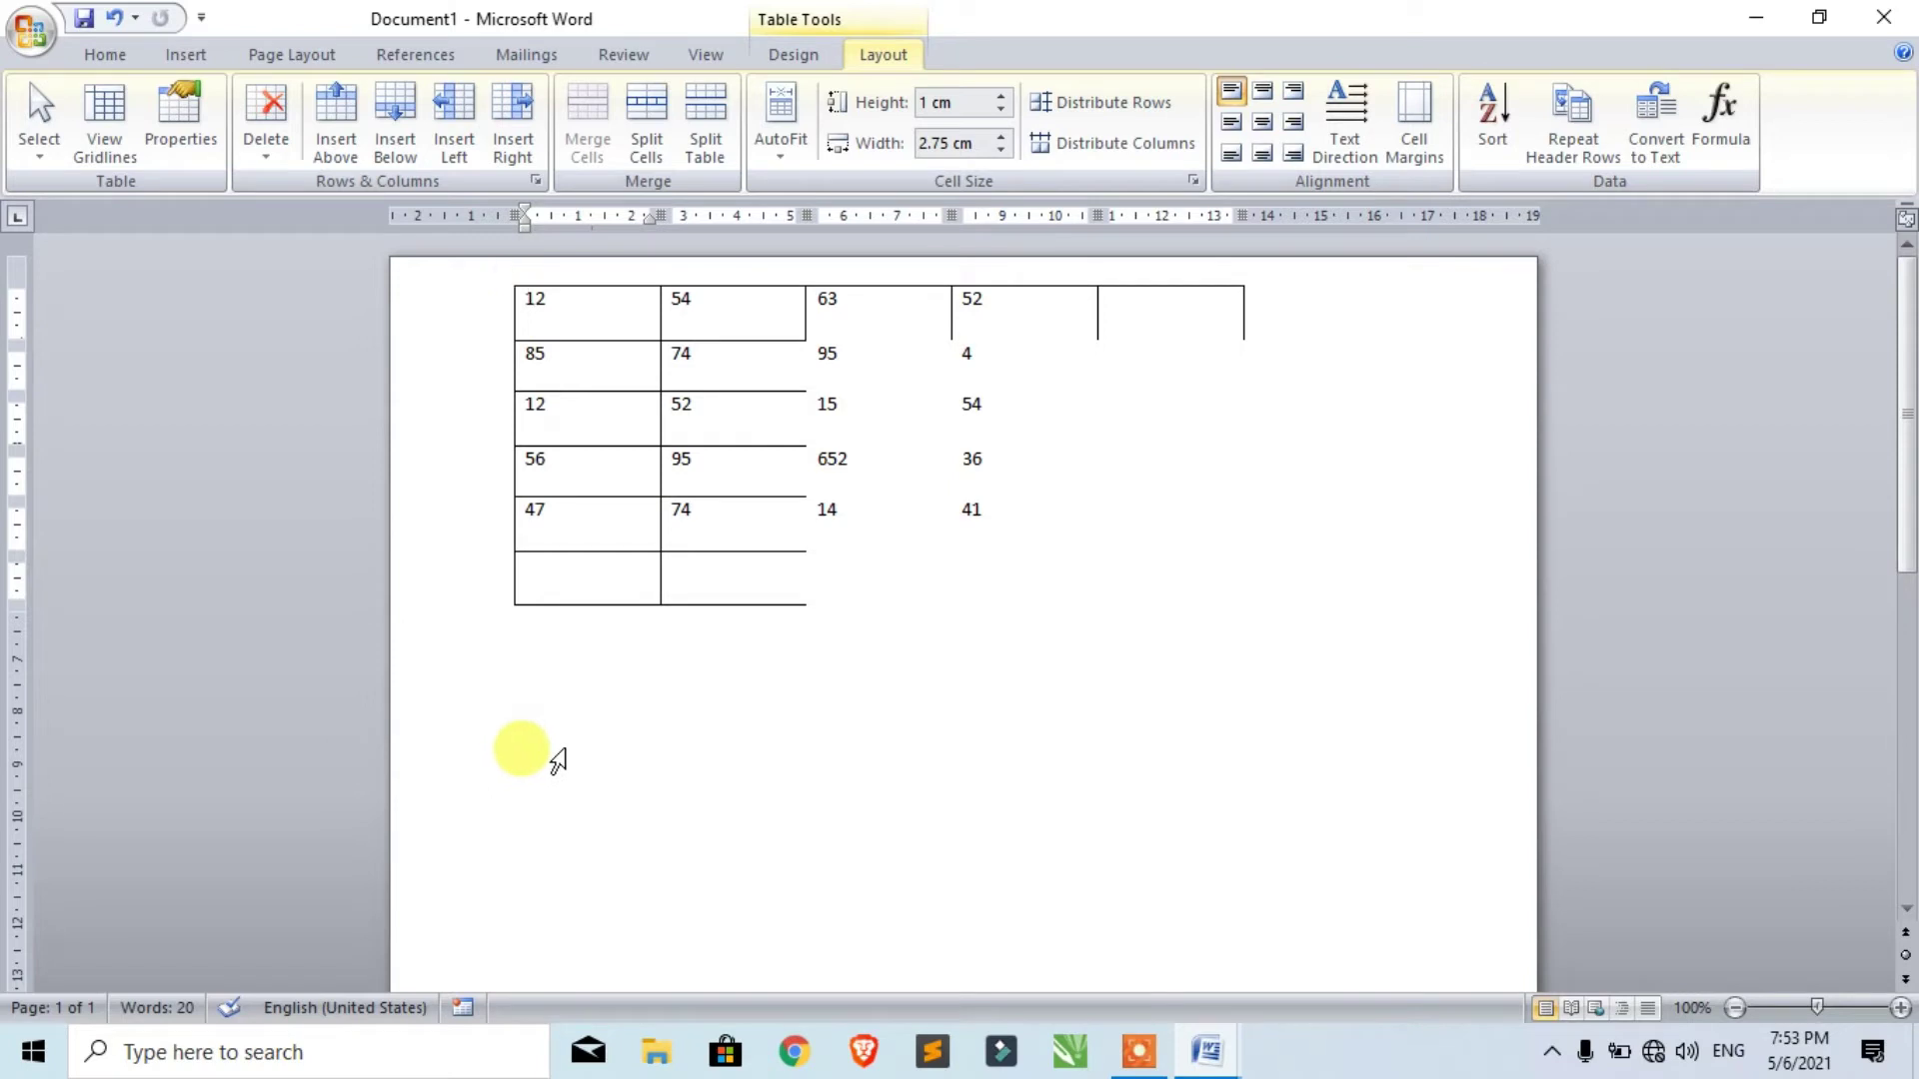
Center the table on the page, then change its alignment to Right.
double_click(1288, 232)
left_click(900, 519)
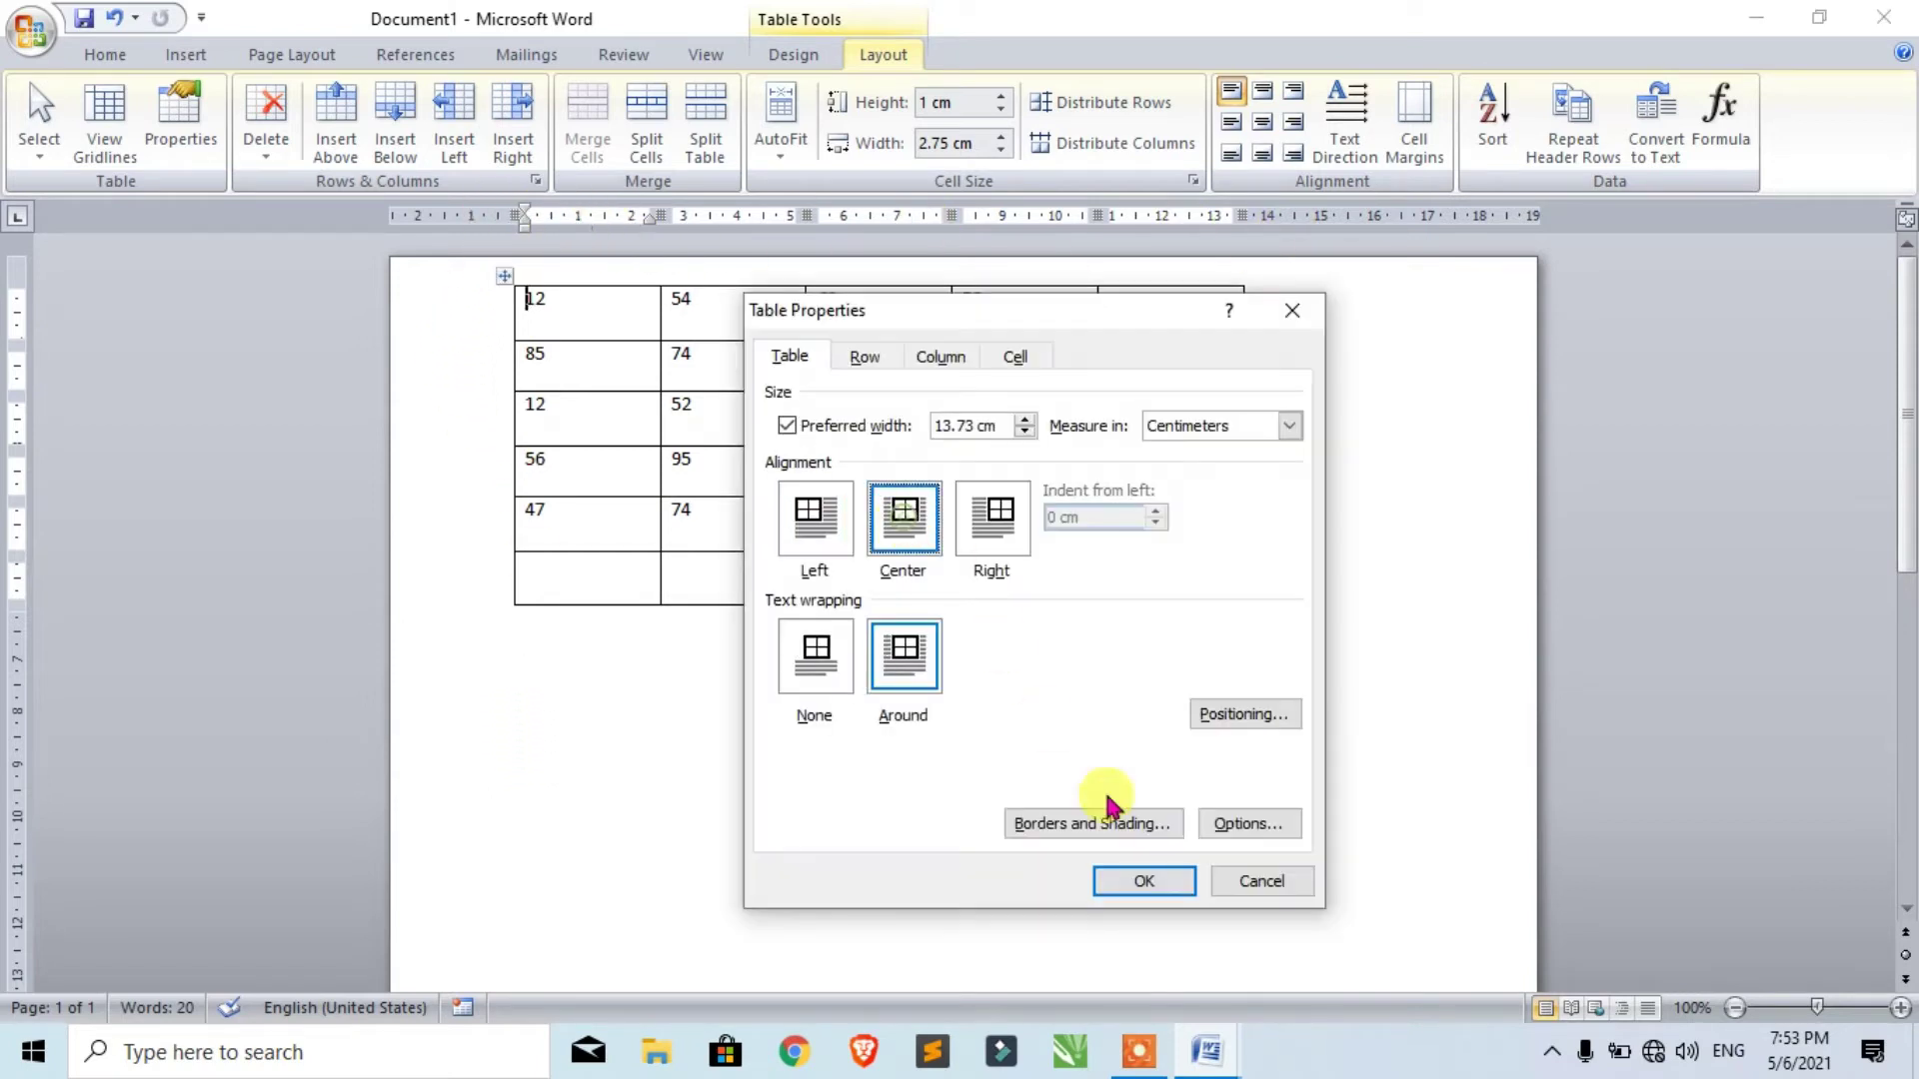
left_click(1160, 884)
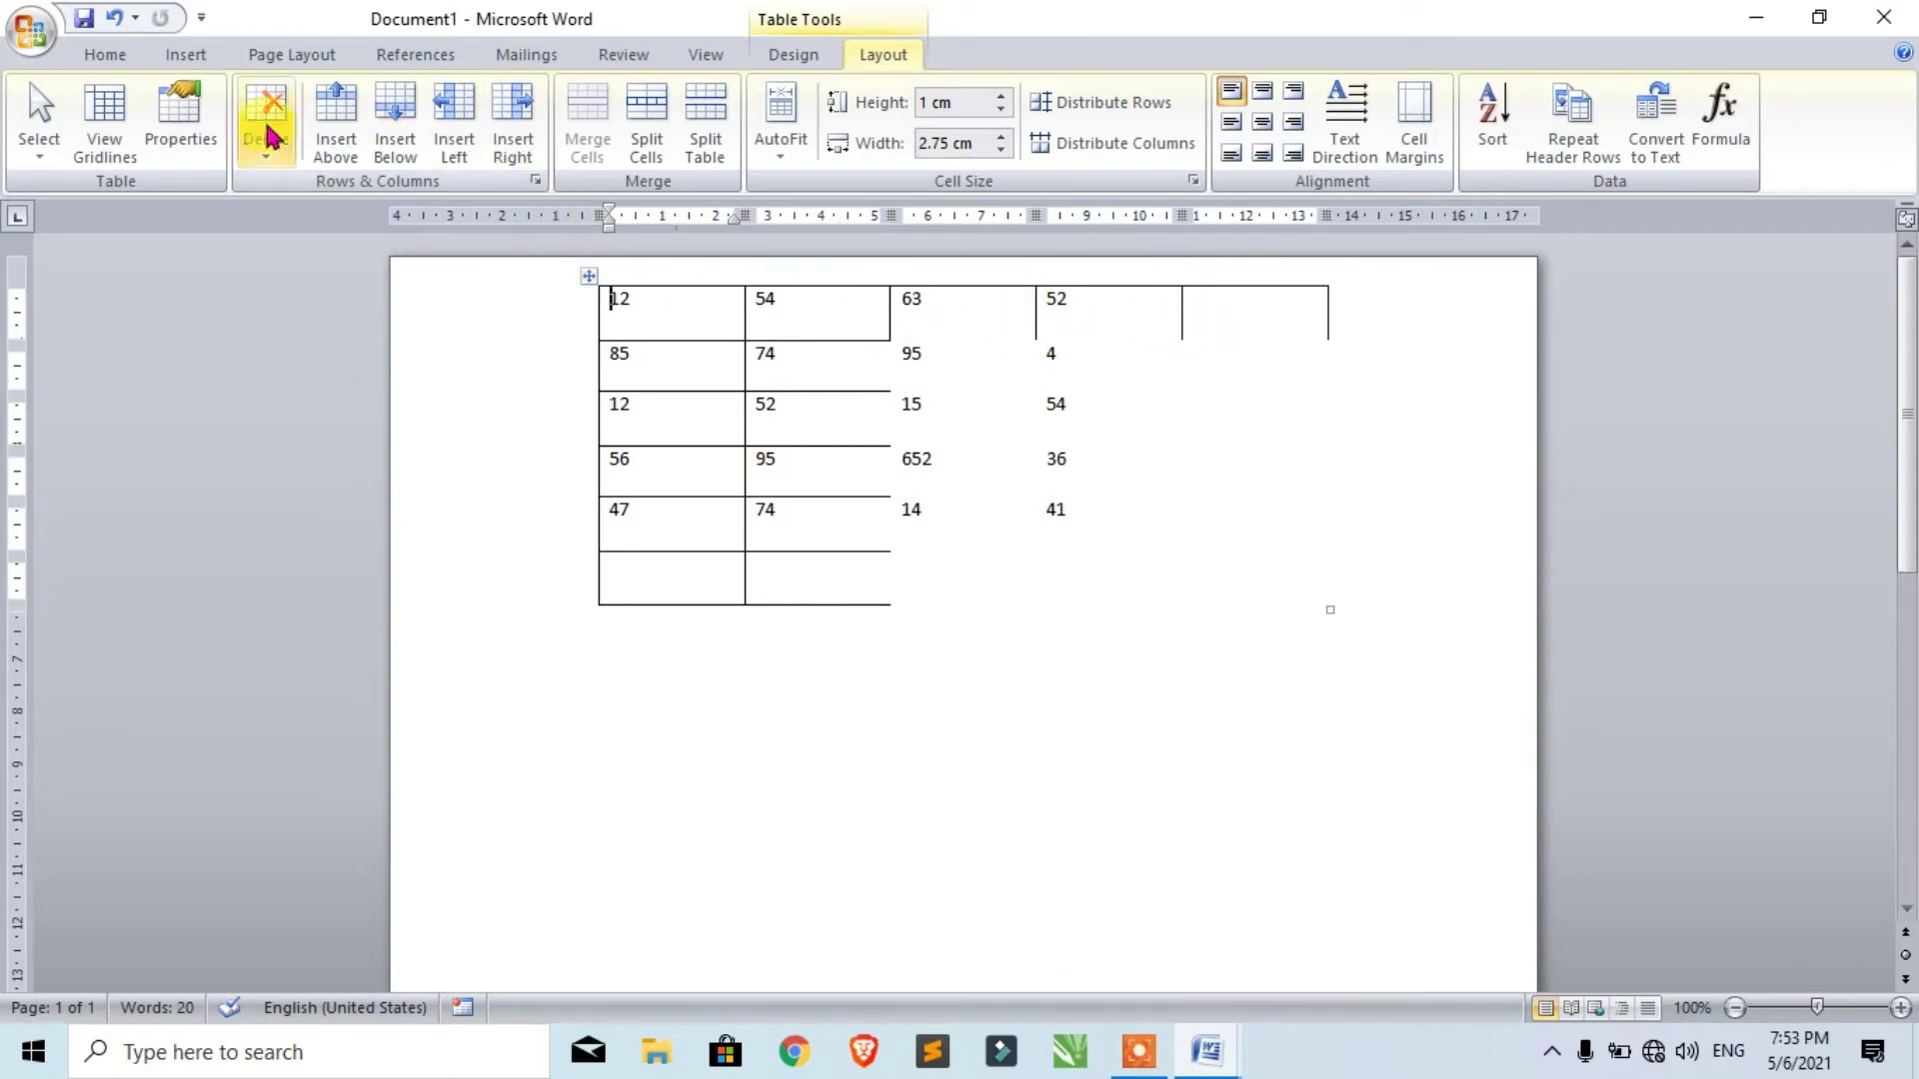
left_click(175, 120)
left_click(991, 517)
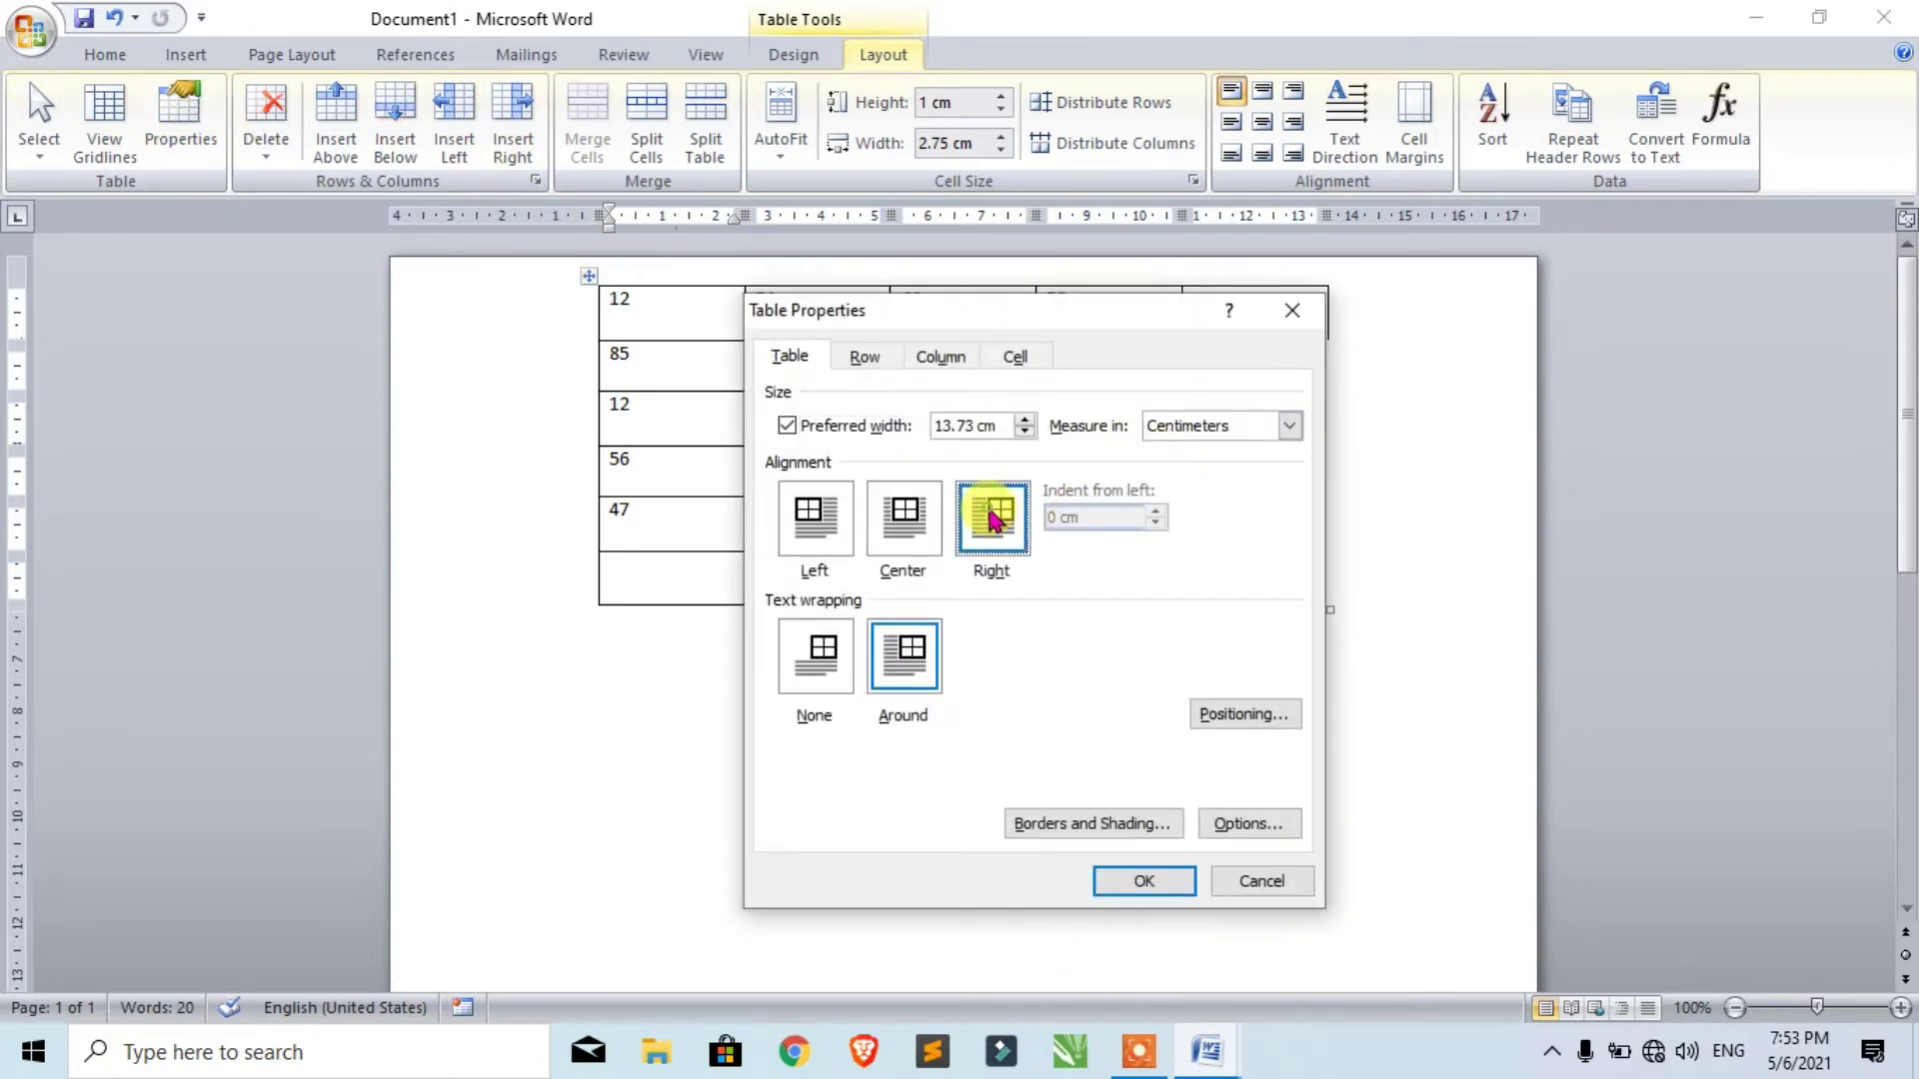
left_click(1144, 880)
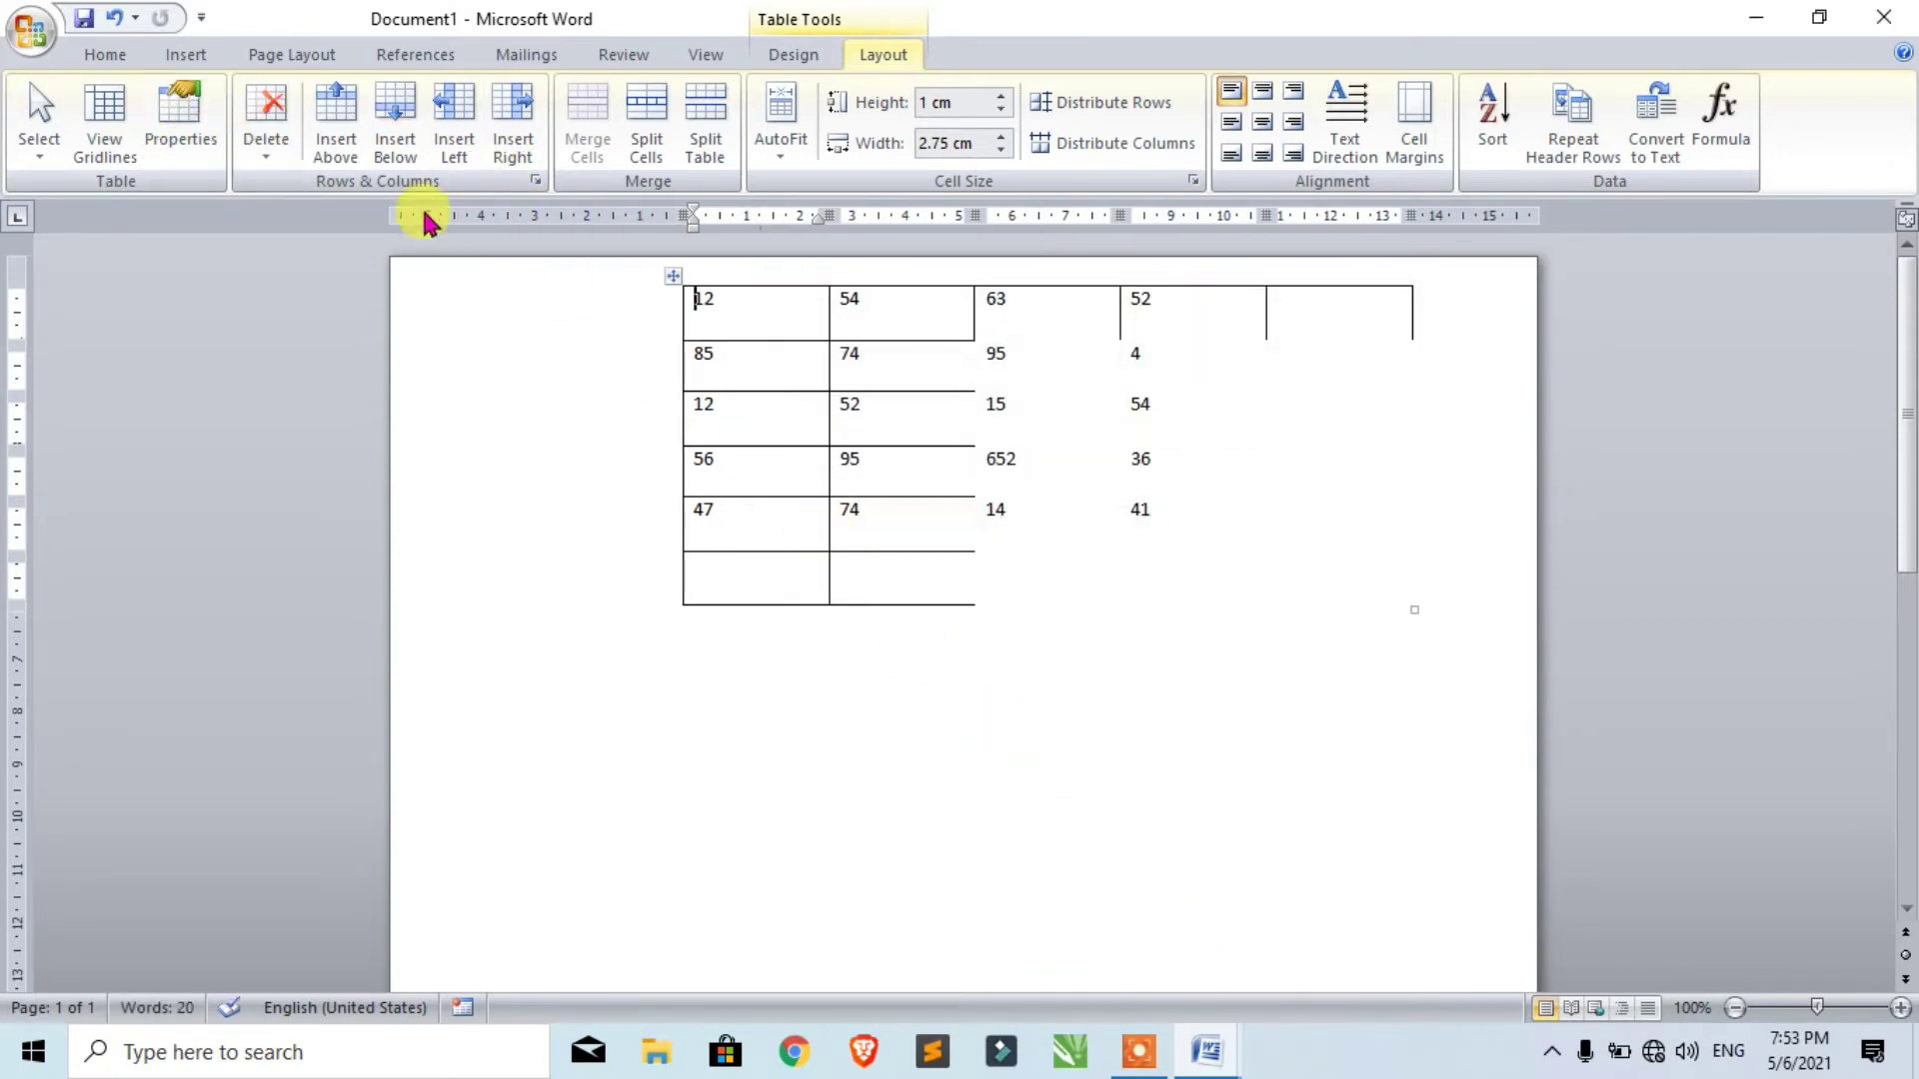
Set the table's alignment to Left and its text wrapping to None.
left_click(169, 125)
left_click(815, 517)
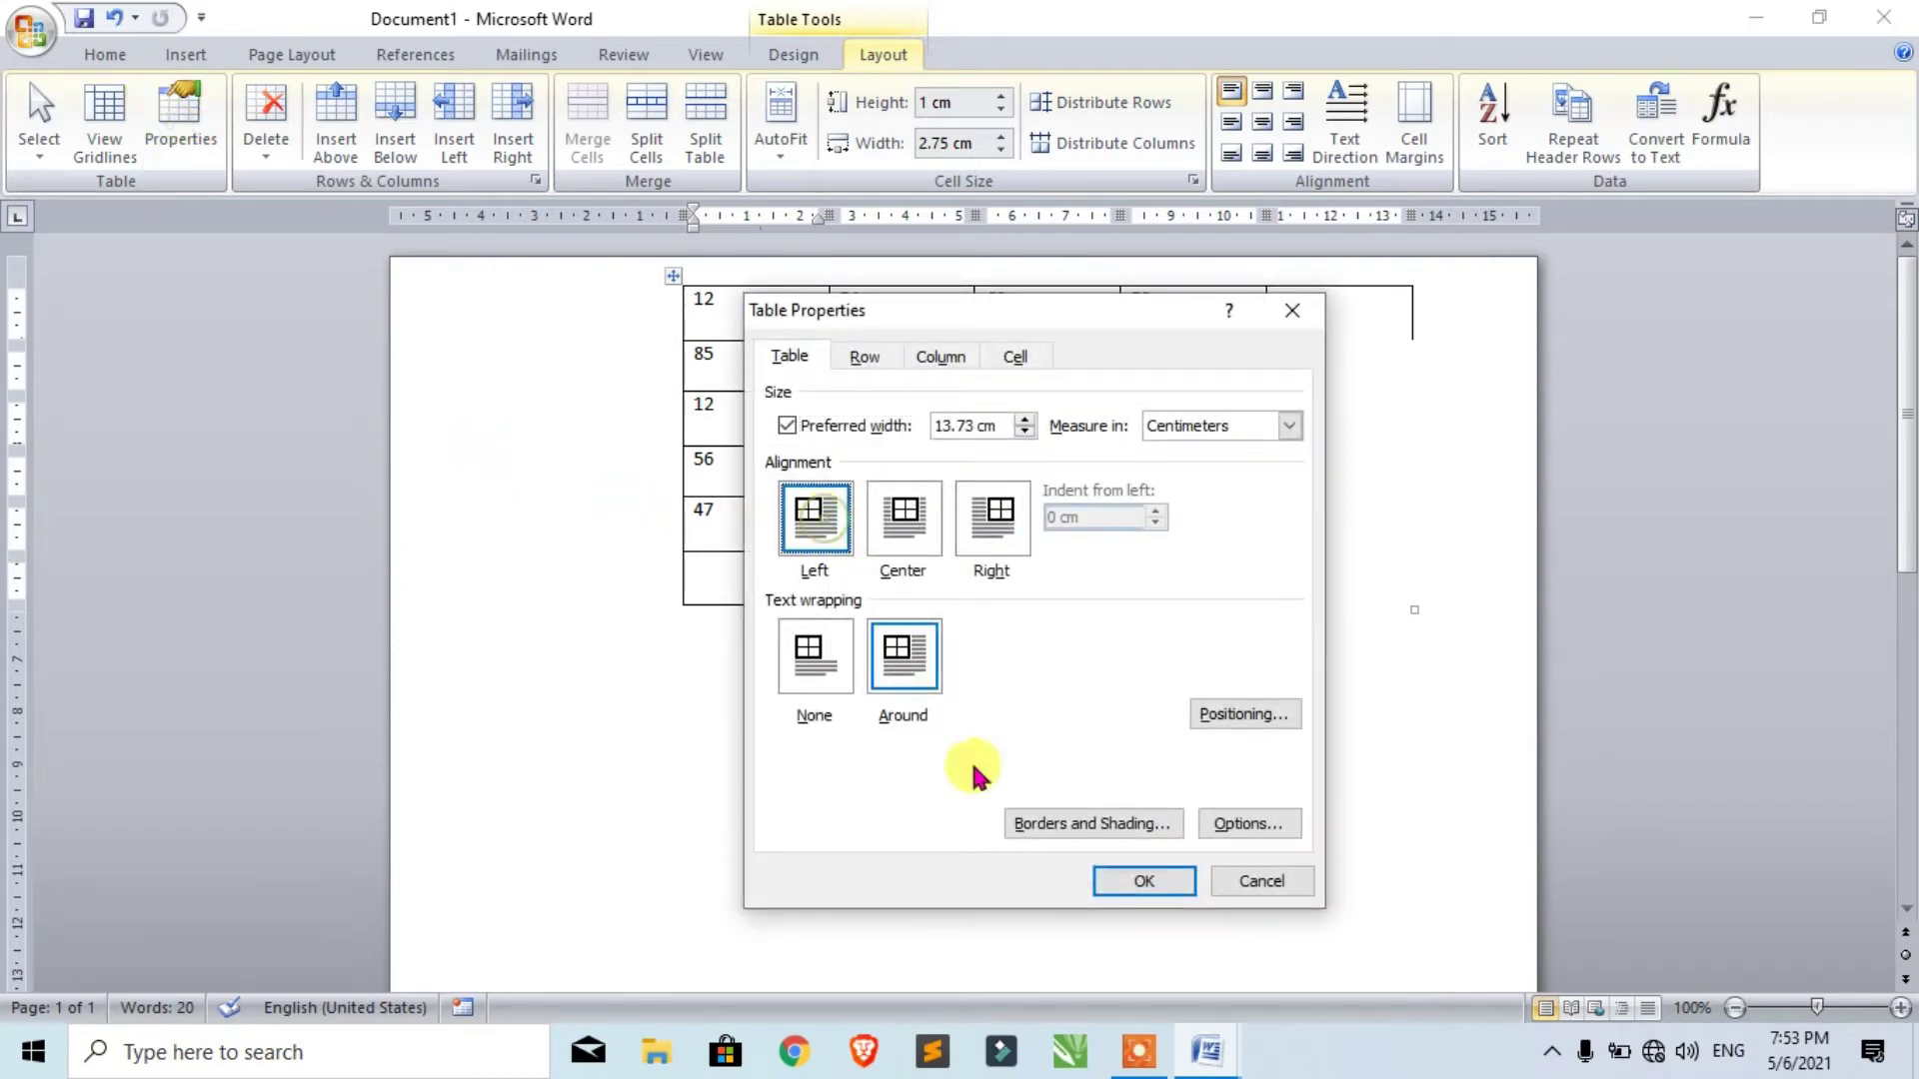
left_click(1145, 881)
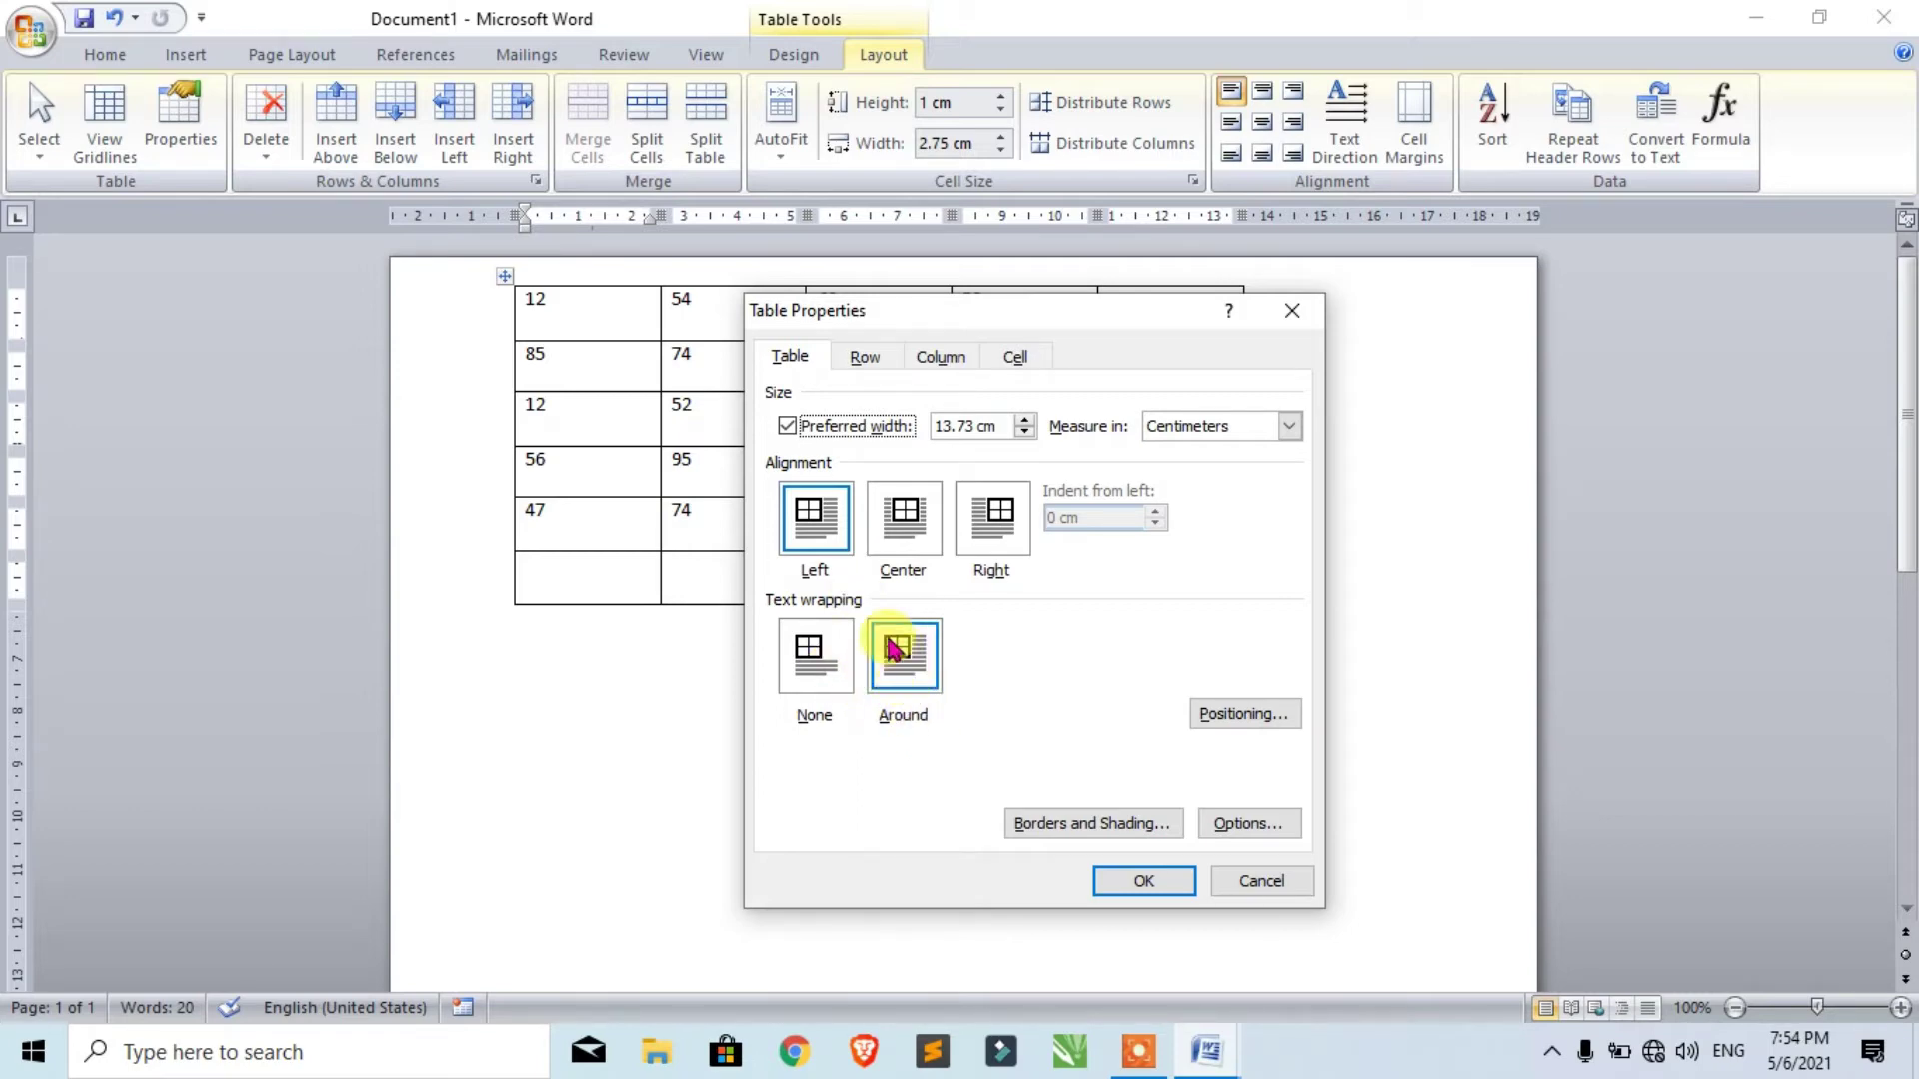
left_click(815, 660)
left_click(1139, 883)
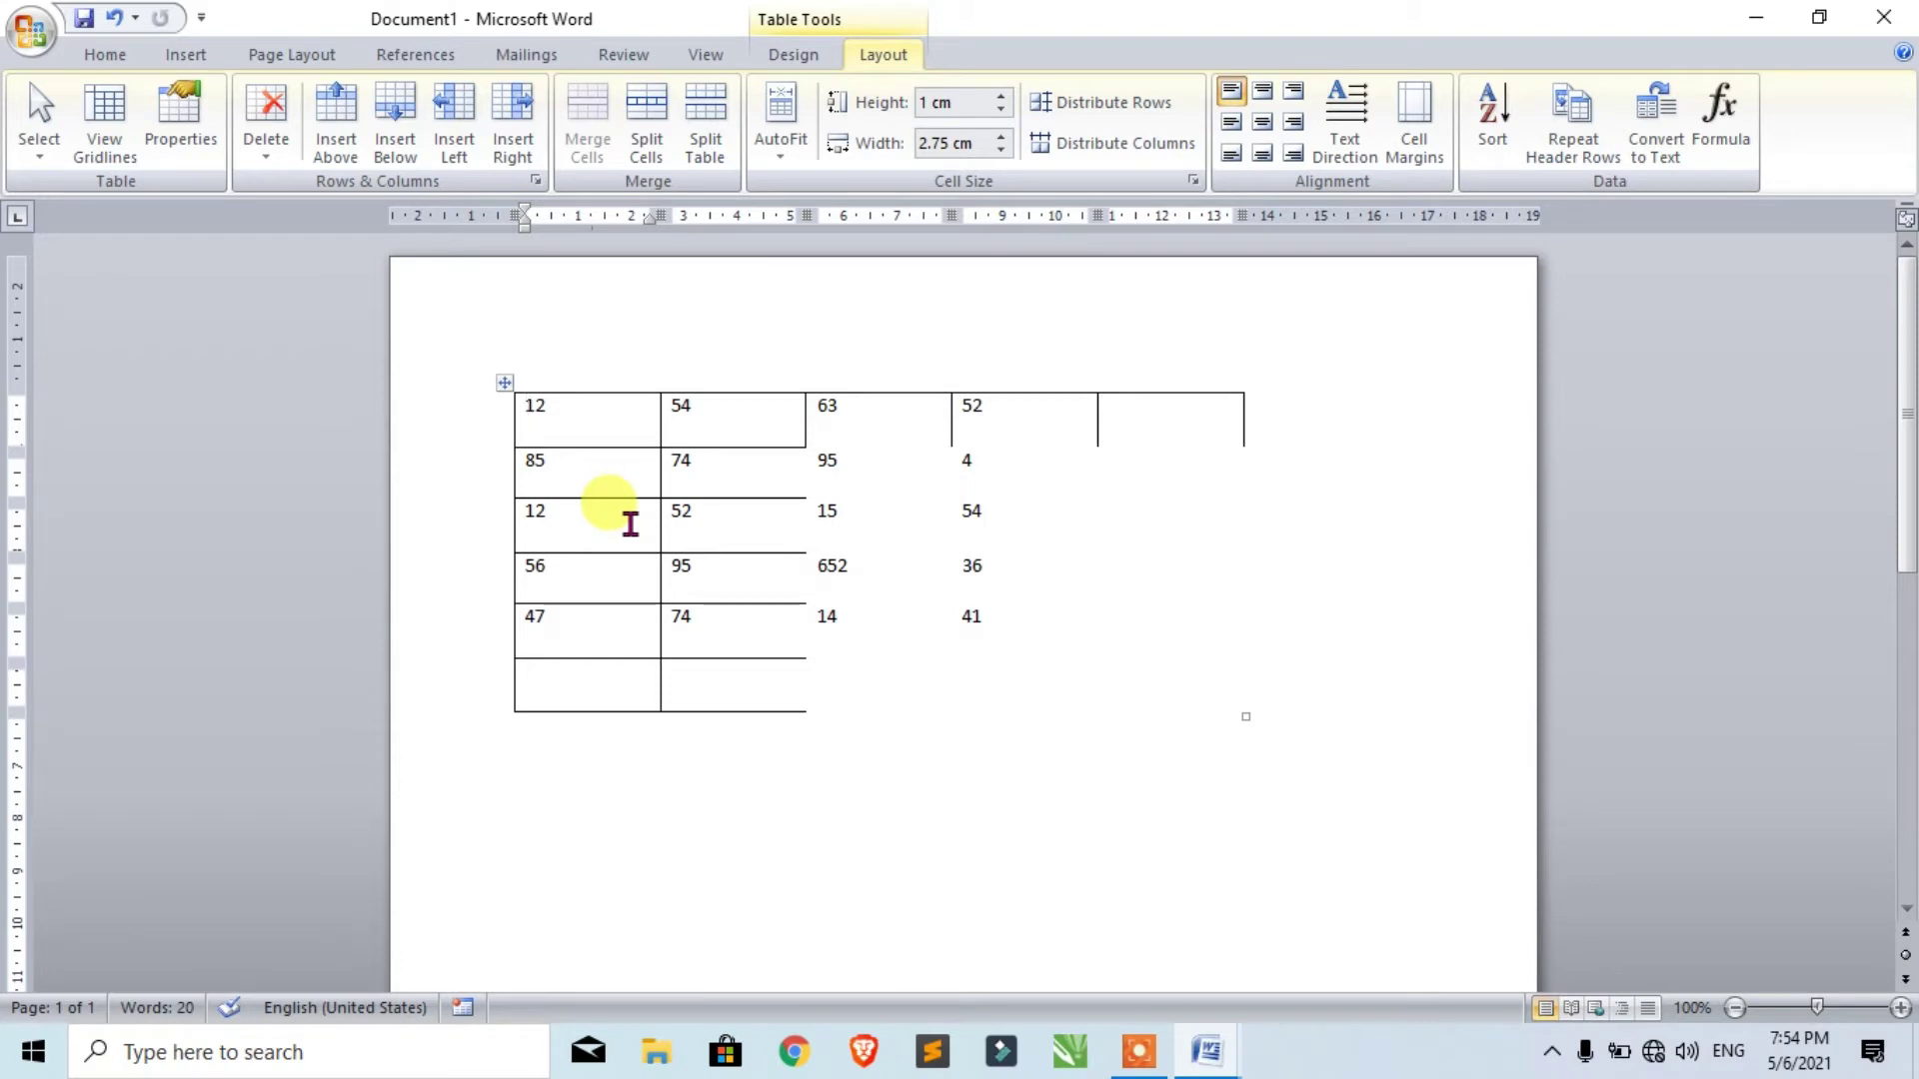
Generate sample paragraphs directly below the table with =rand().
left_click(531, 743)
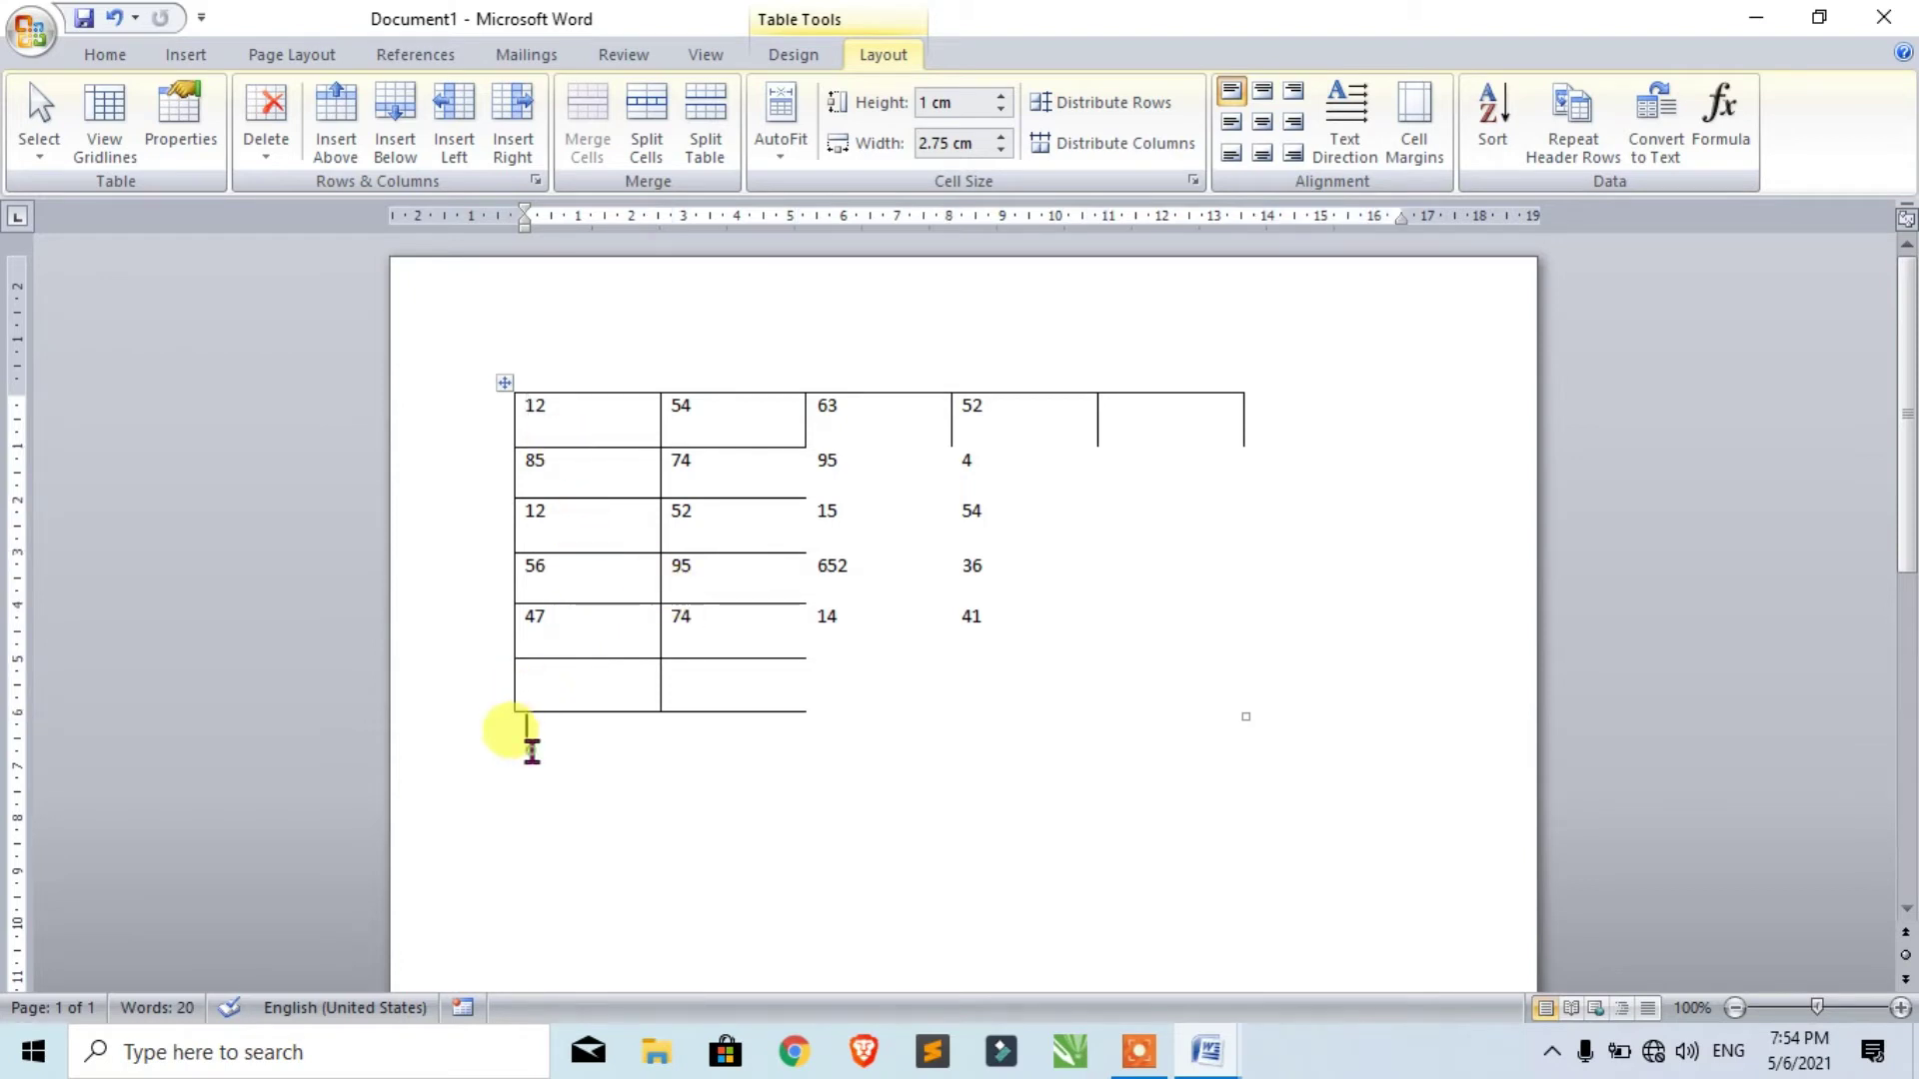
type("=ra")
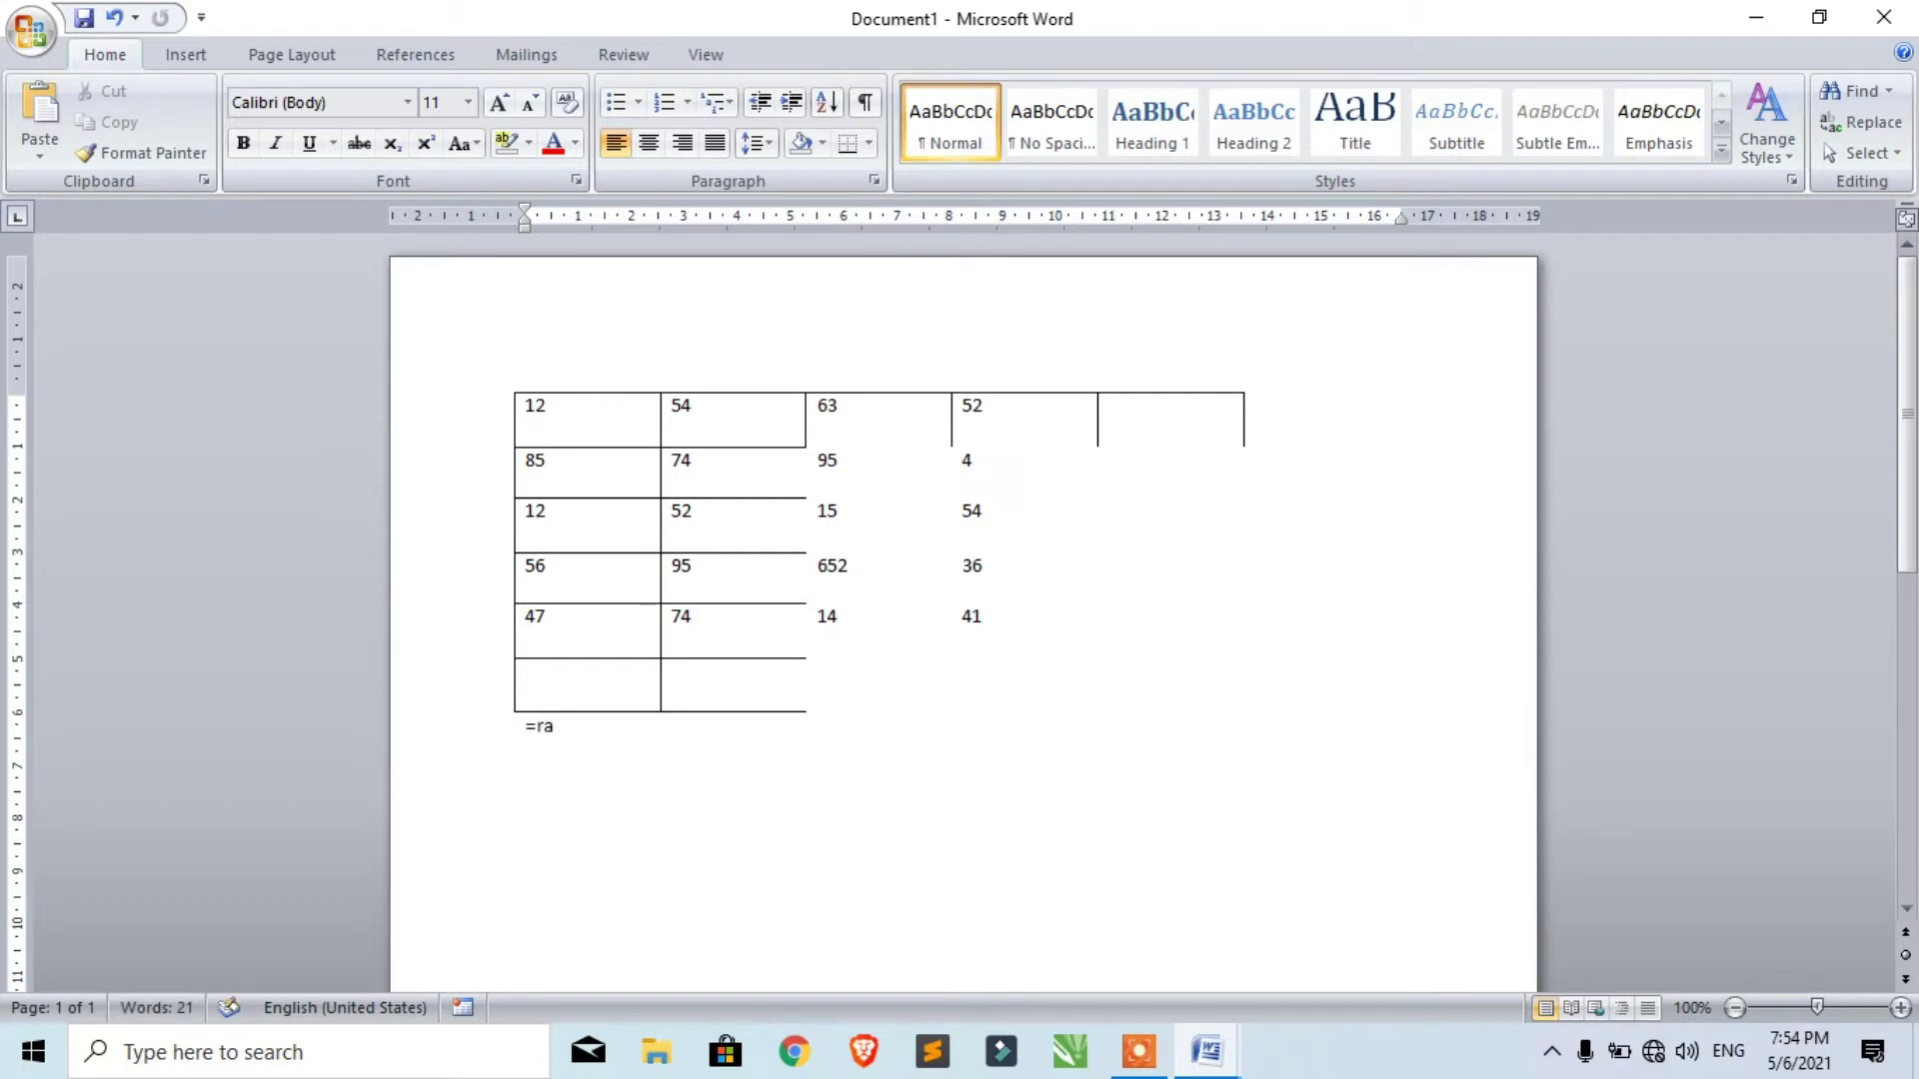
type("nd()")
key("Return")
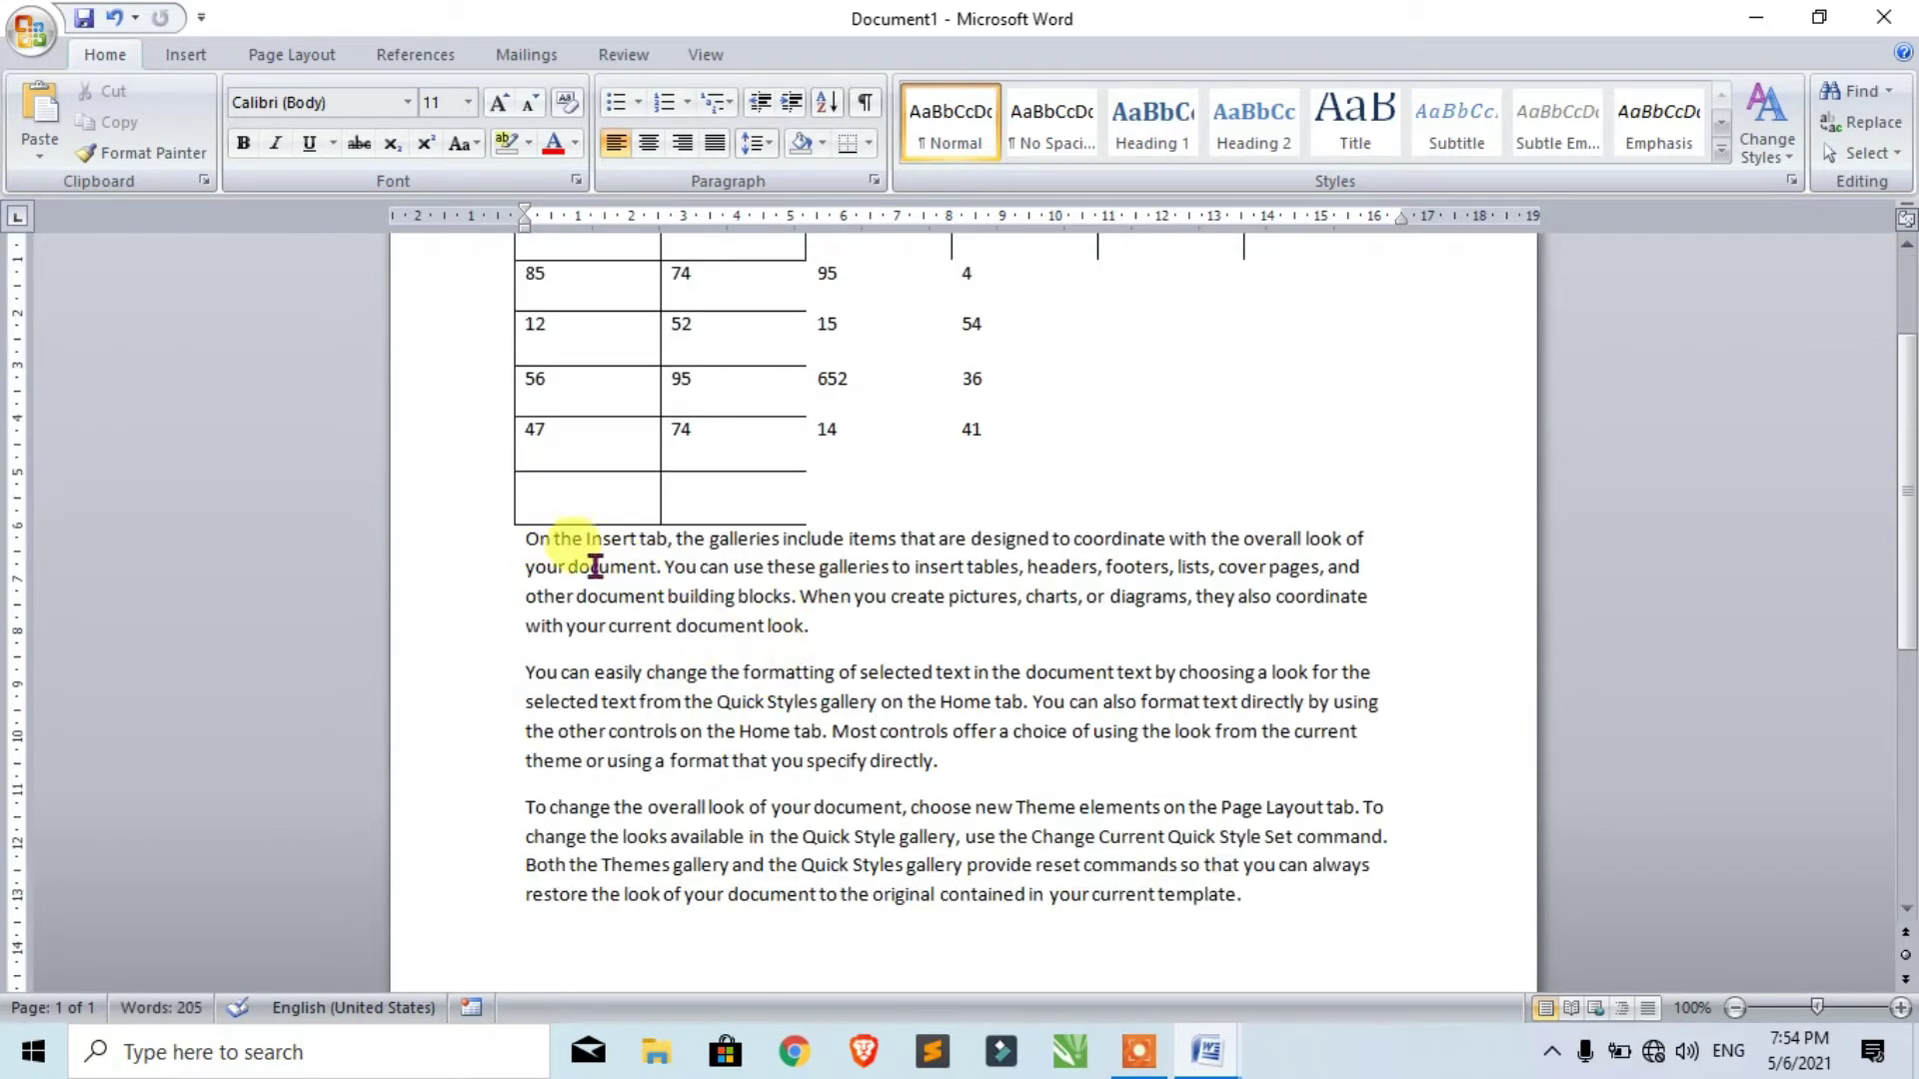
Set the table's text wrapping to Around so the paragraphs flow beside it.
scroll(679, 605, "up", 3)
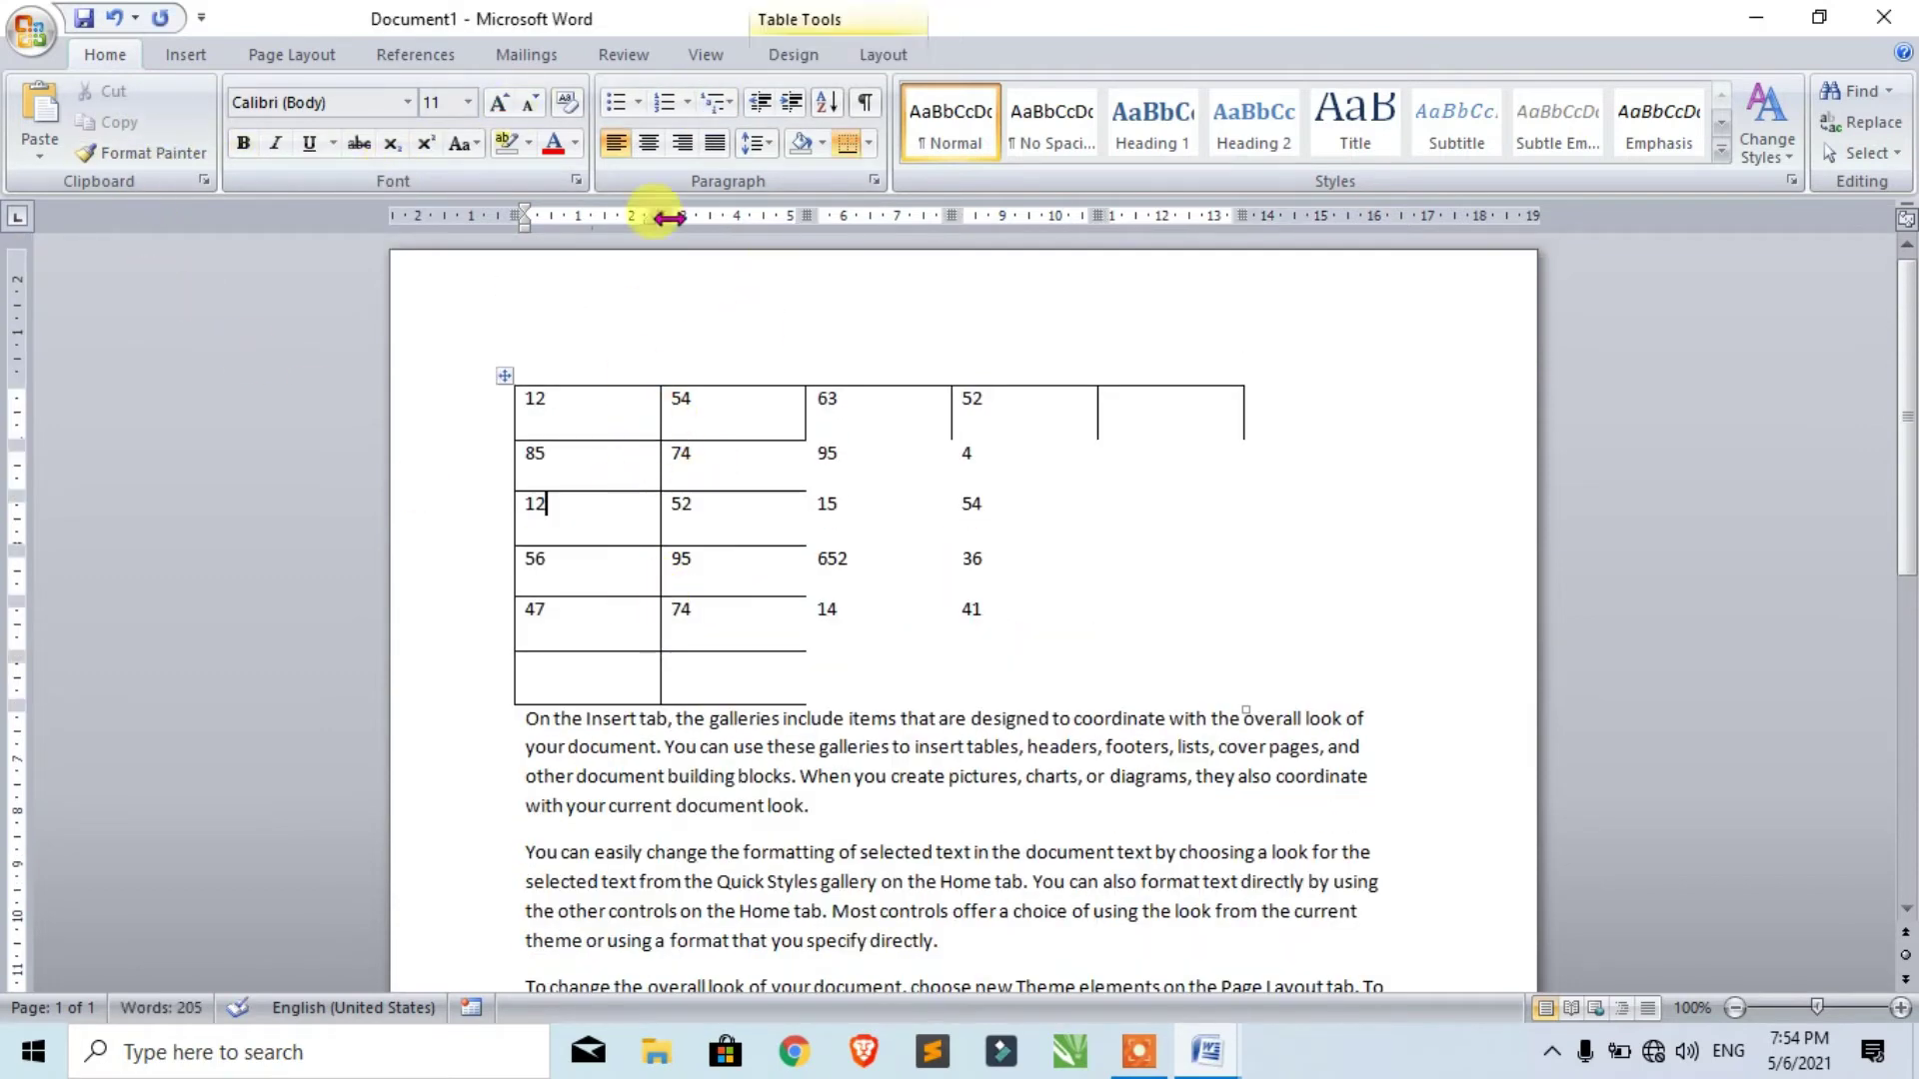
left_click(883, 54)
left_click(158, 140)
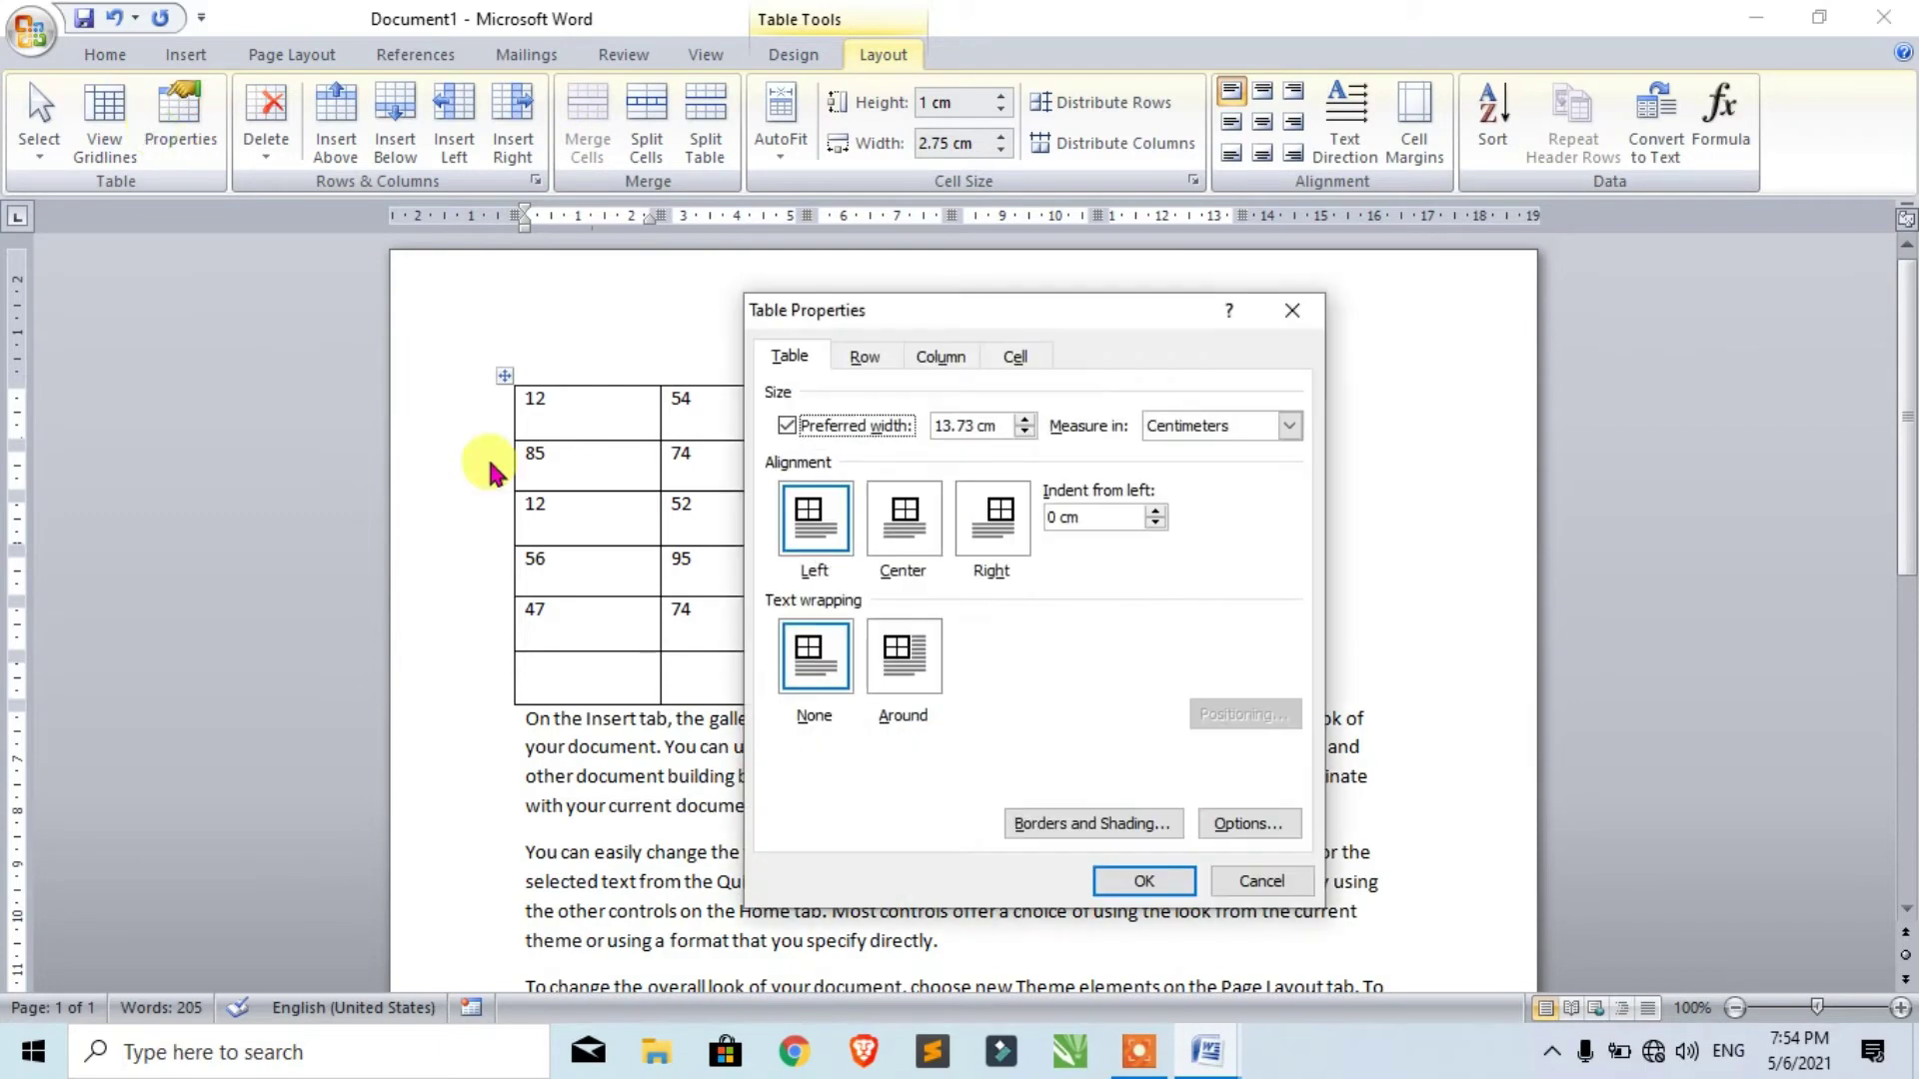
left_click(809, 662)
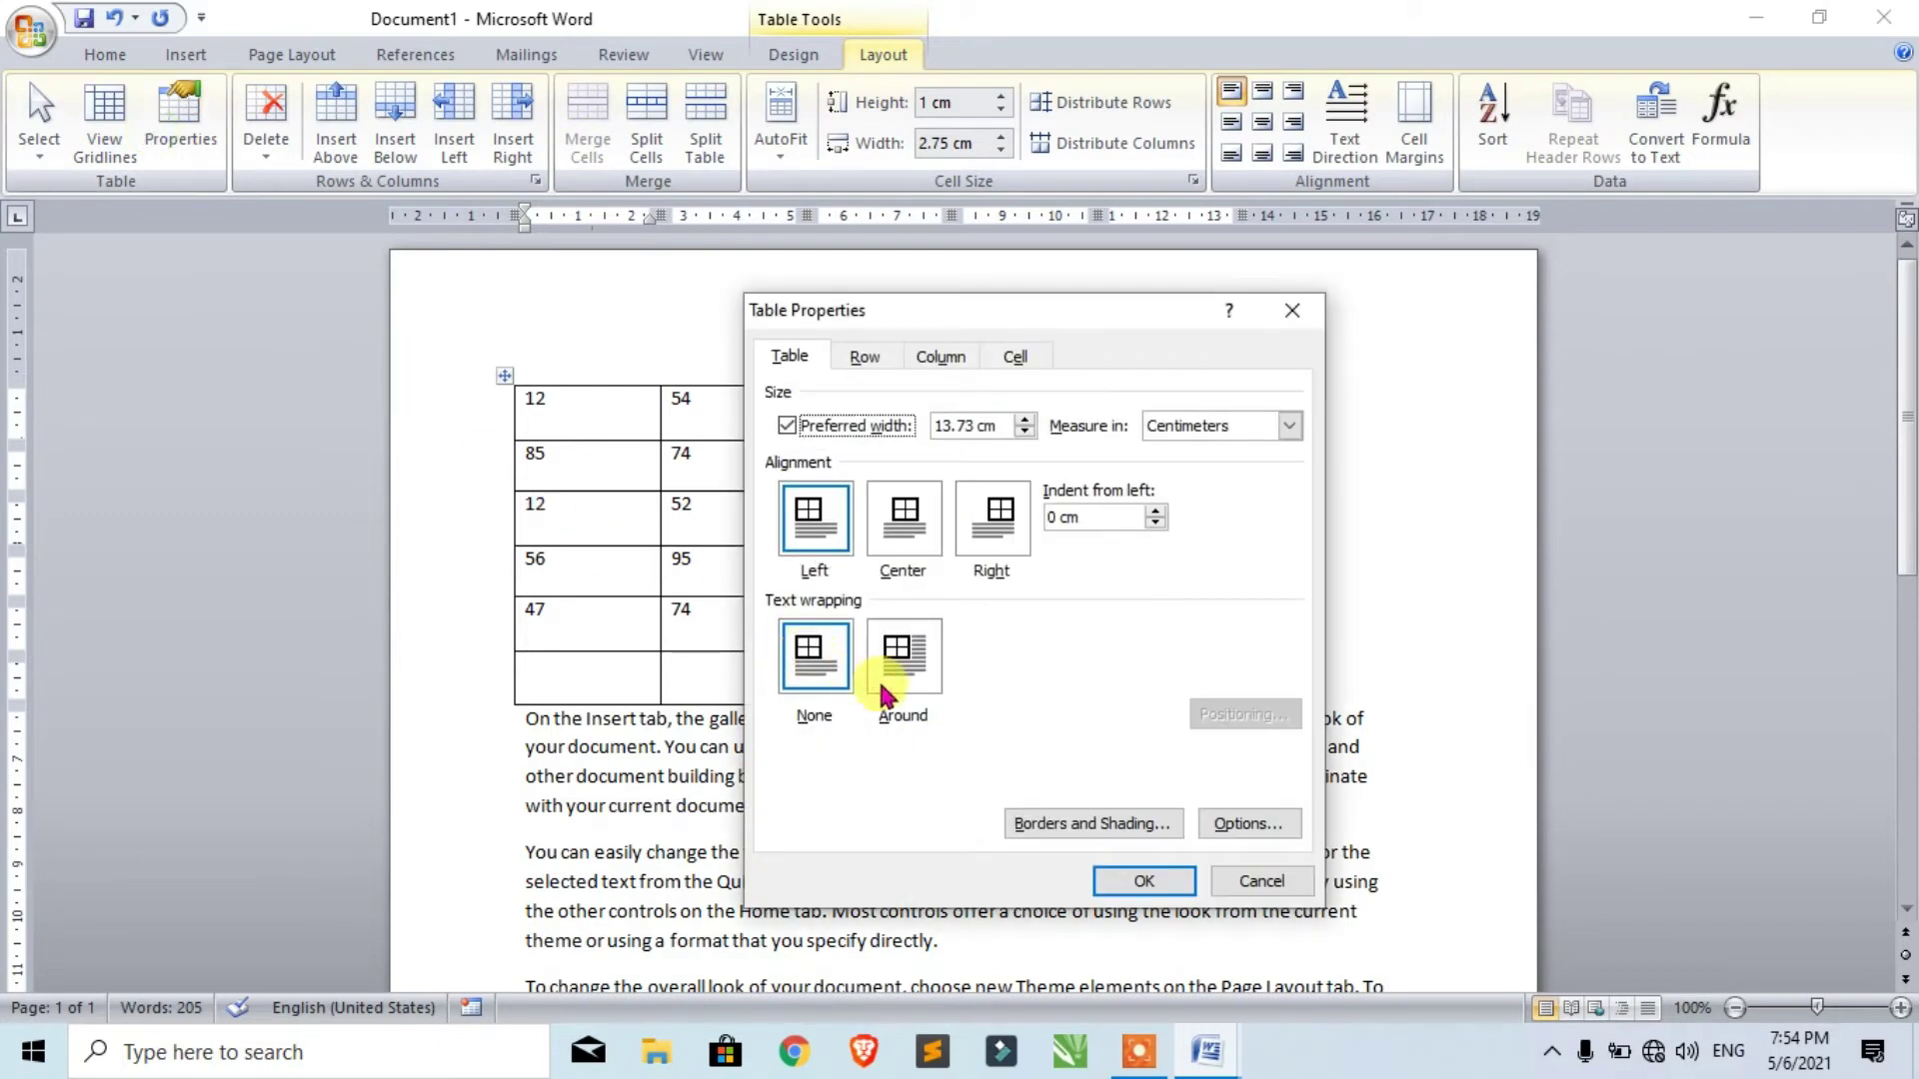
left_click(901, 655)
left_click(1139, 884)
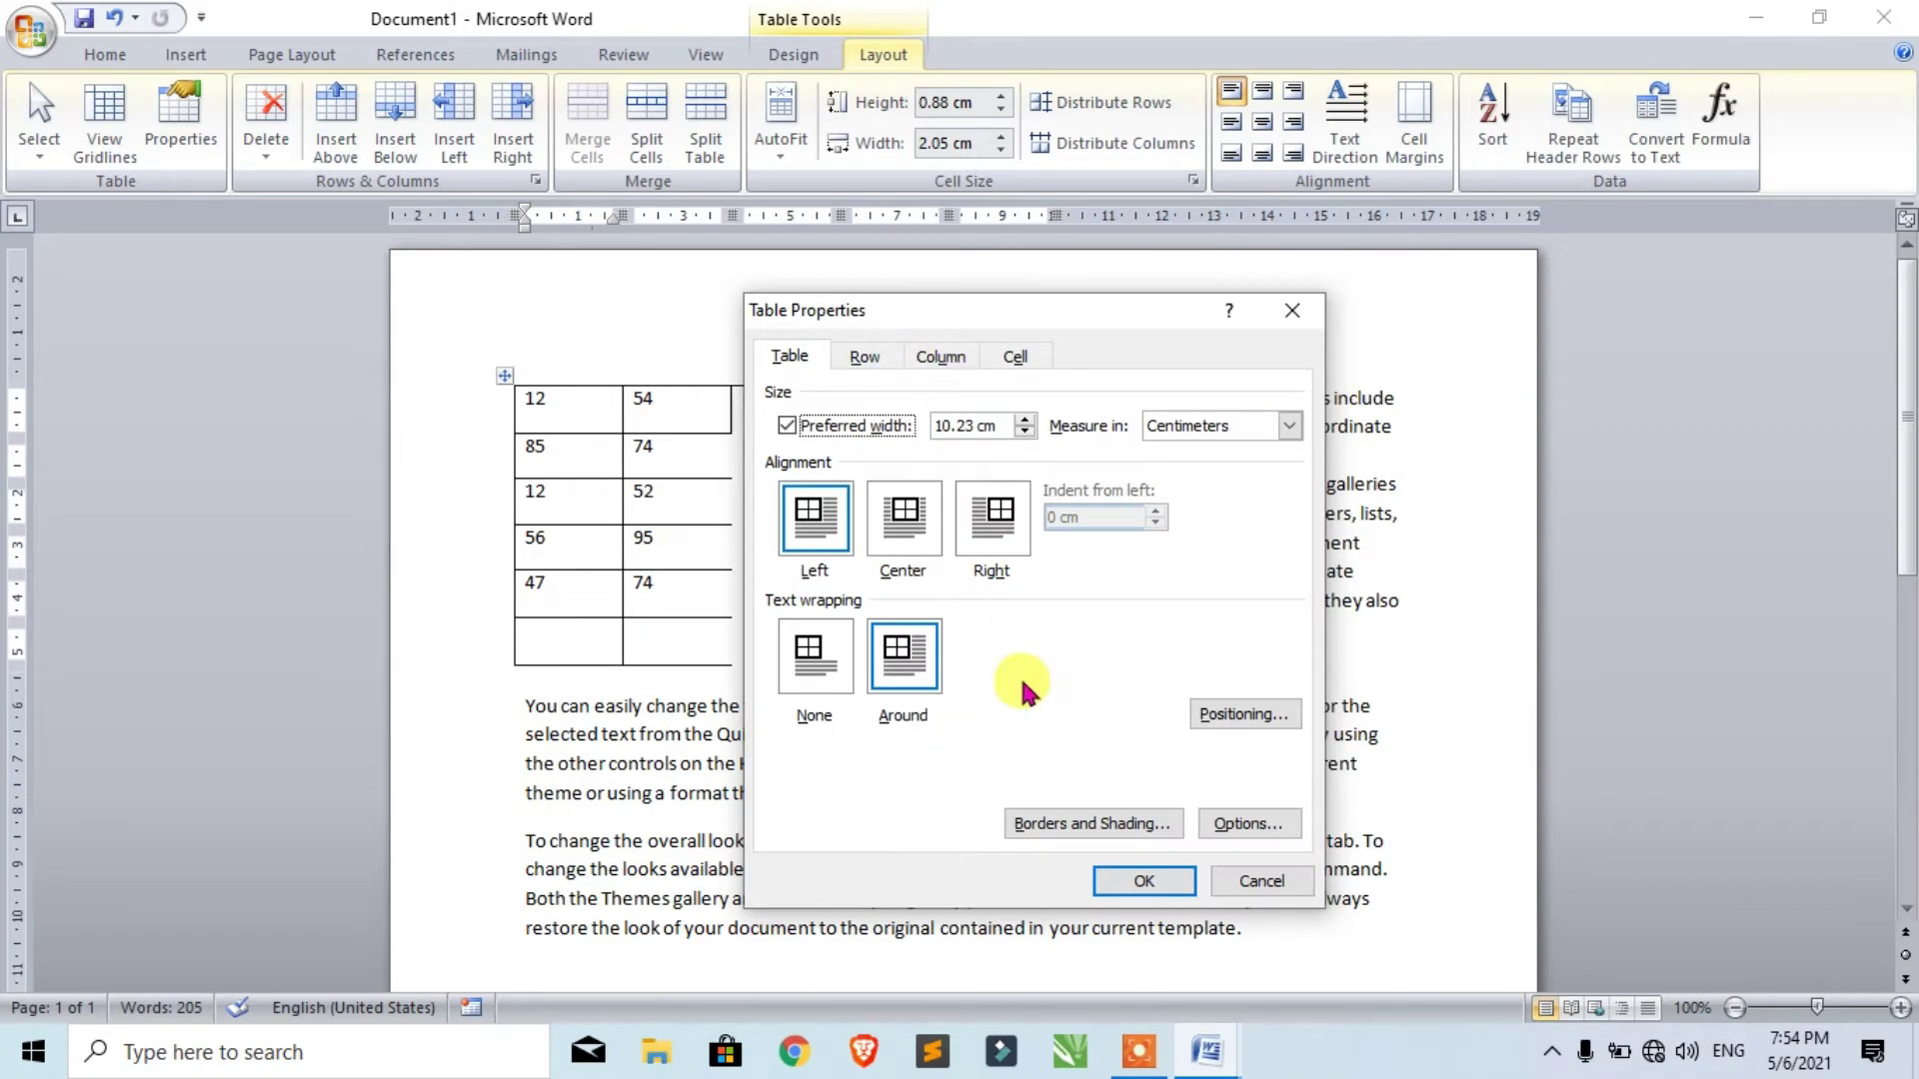
Look over the row and column size settings and set the first cell's vertical alignment to Center.
left_click(866, 360)
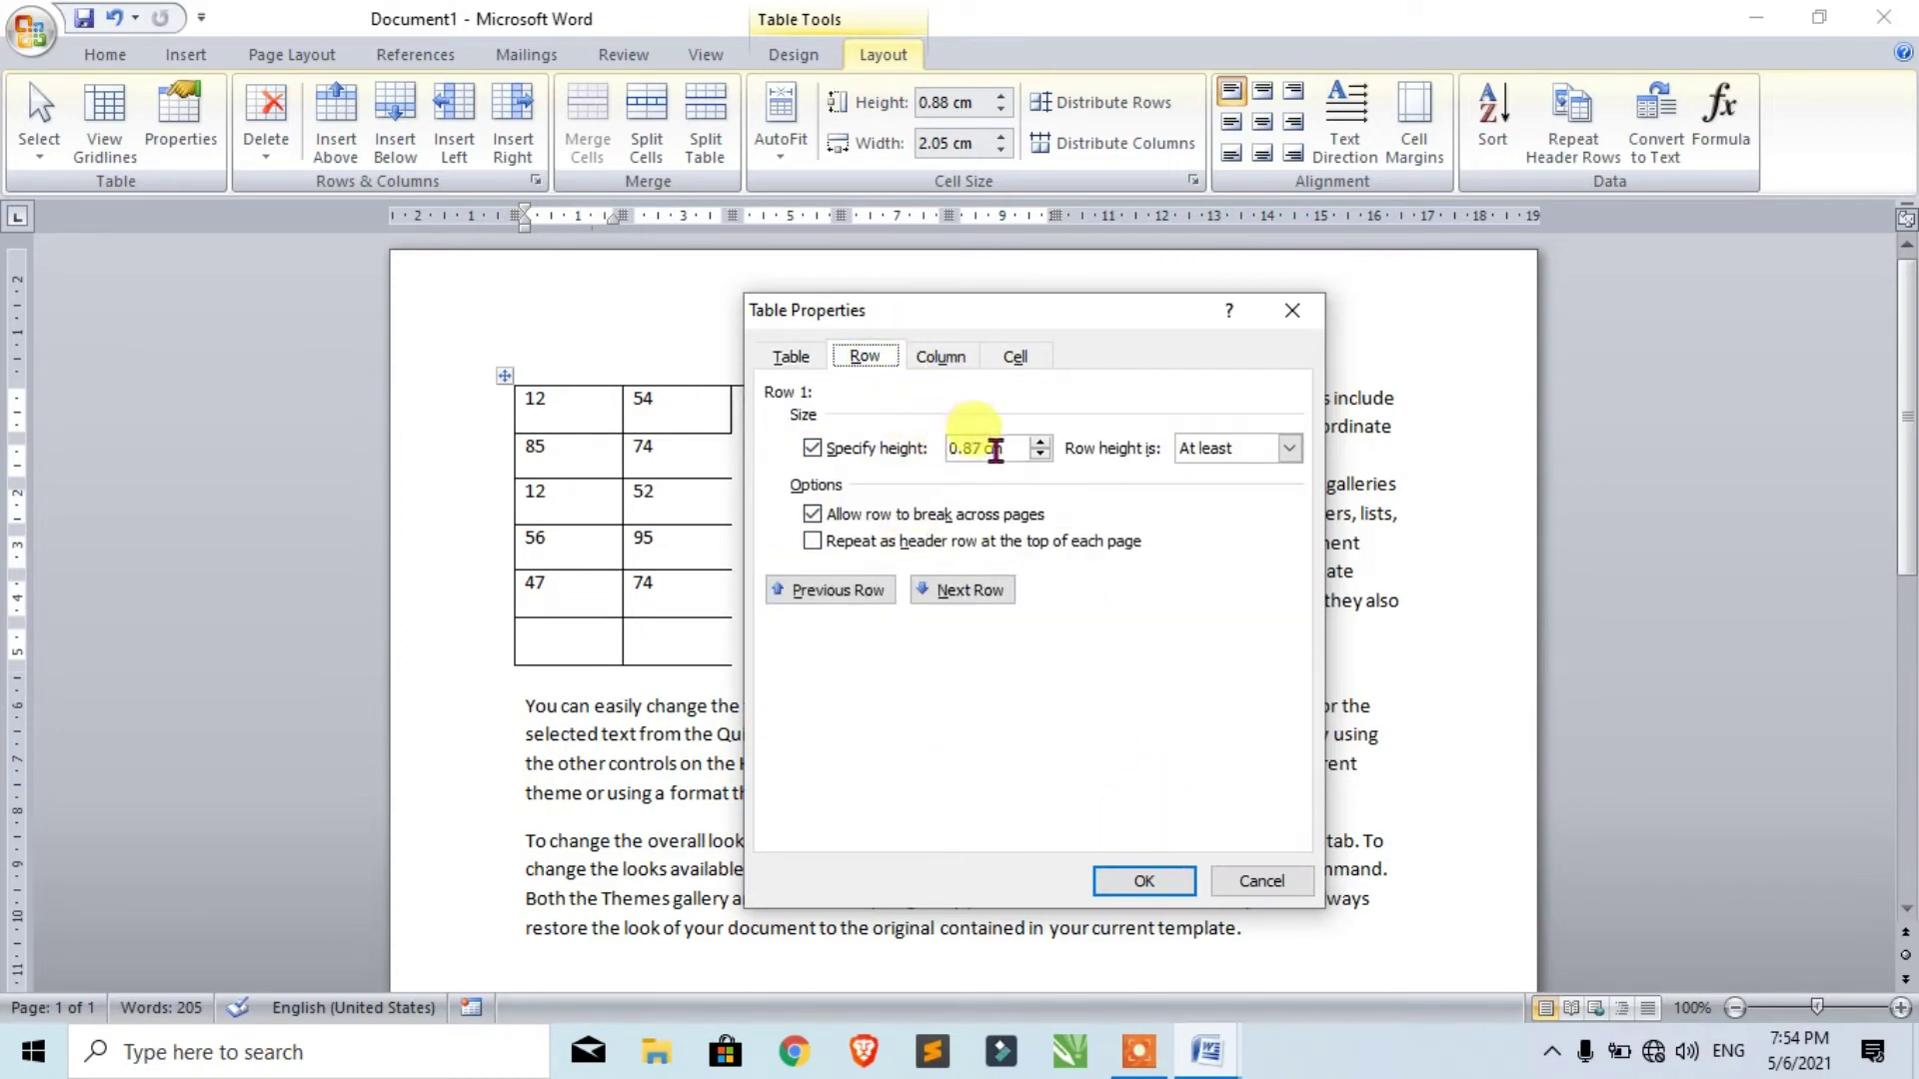
left_click(963, 367)
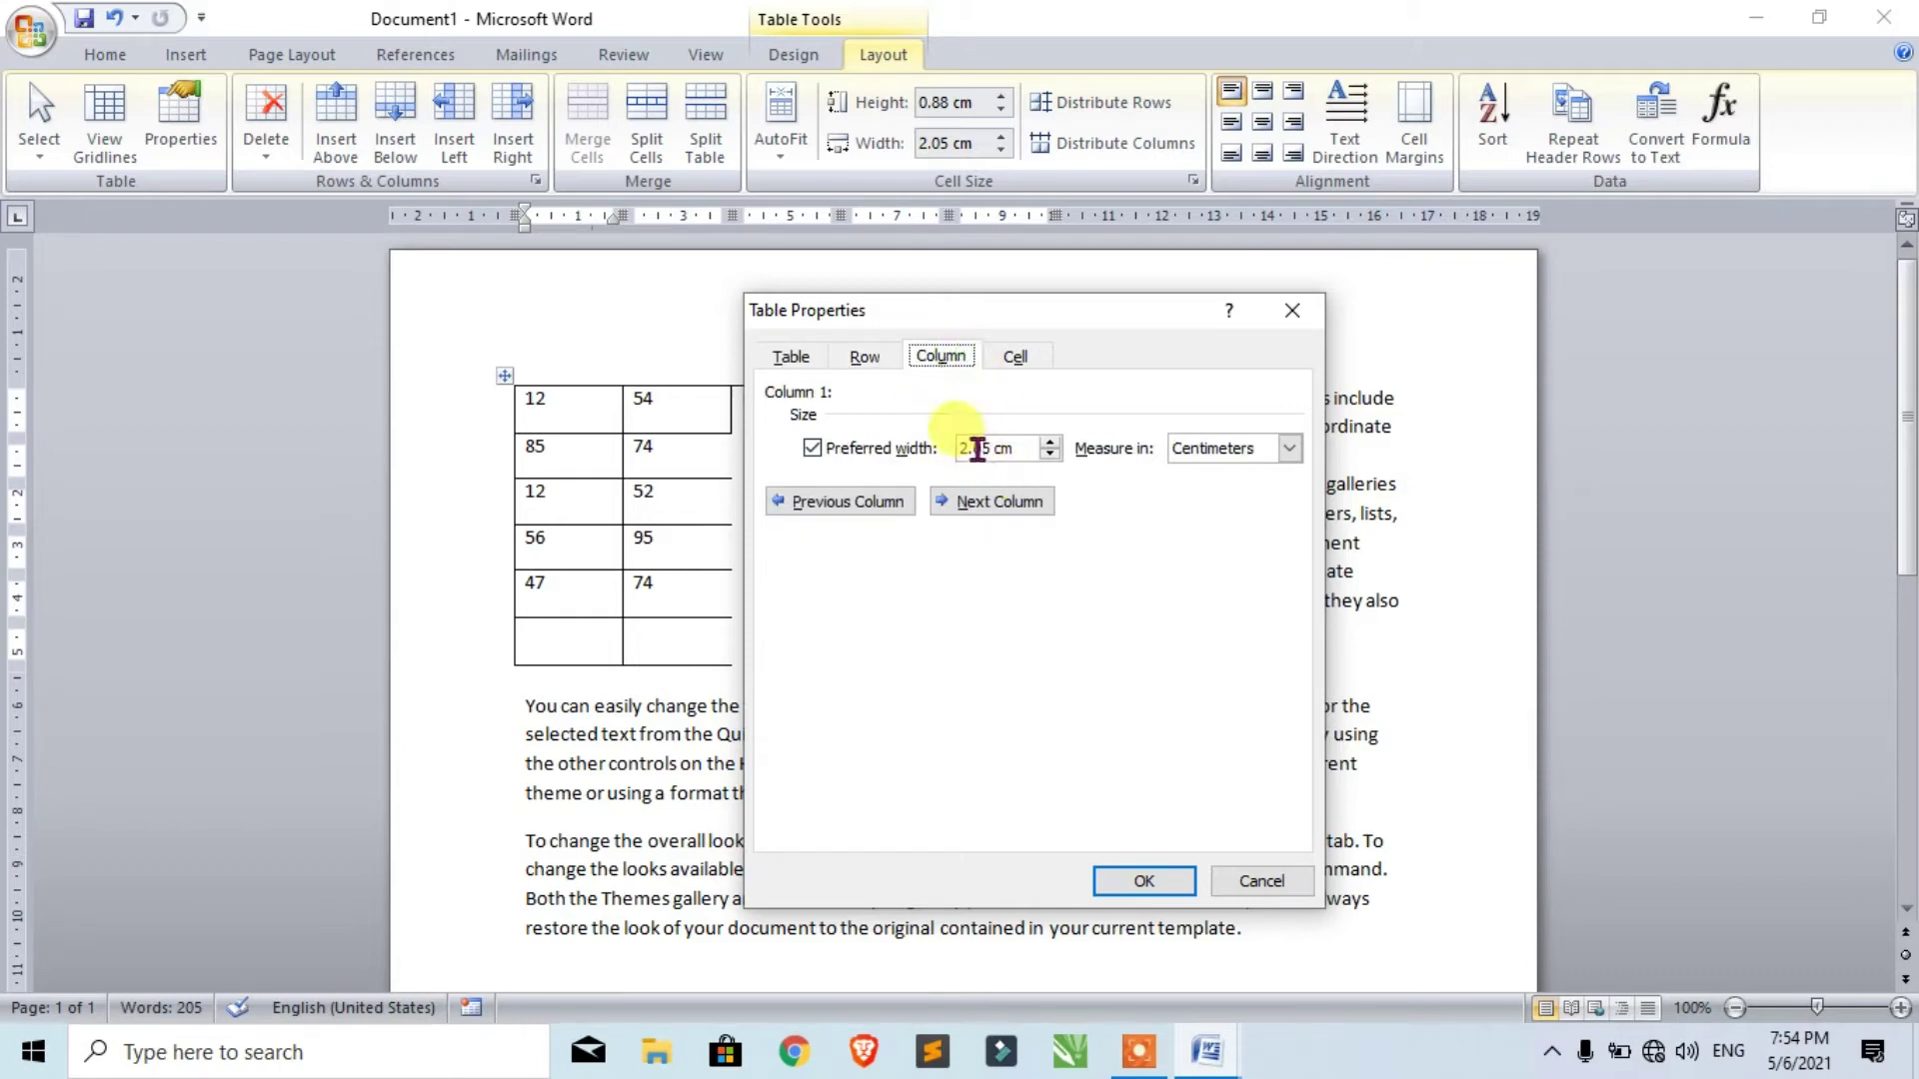
left_click(1015, 355)
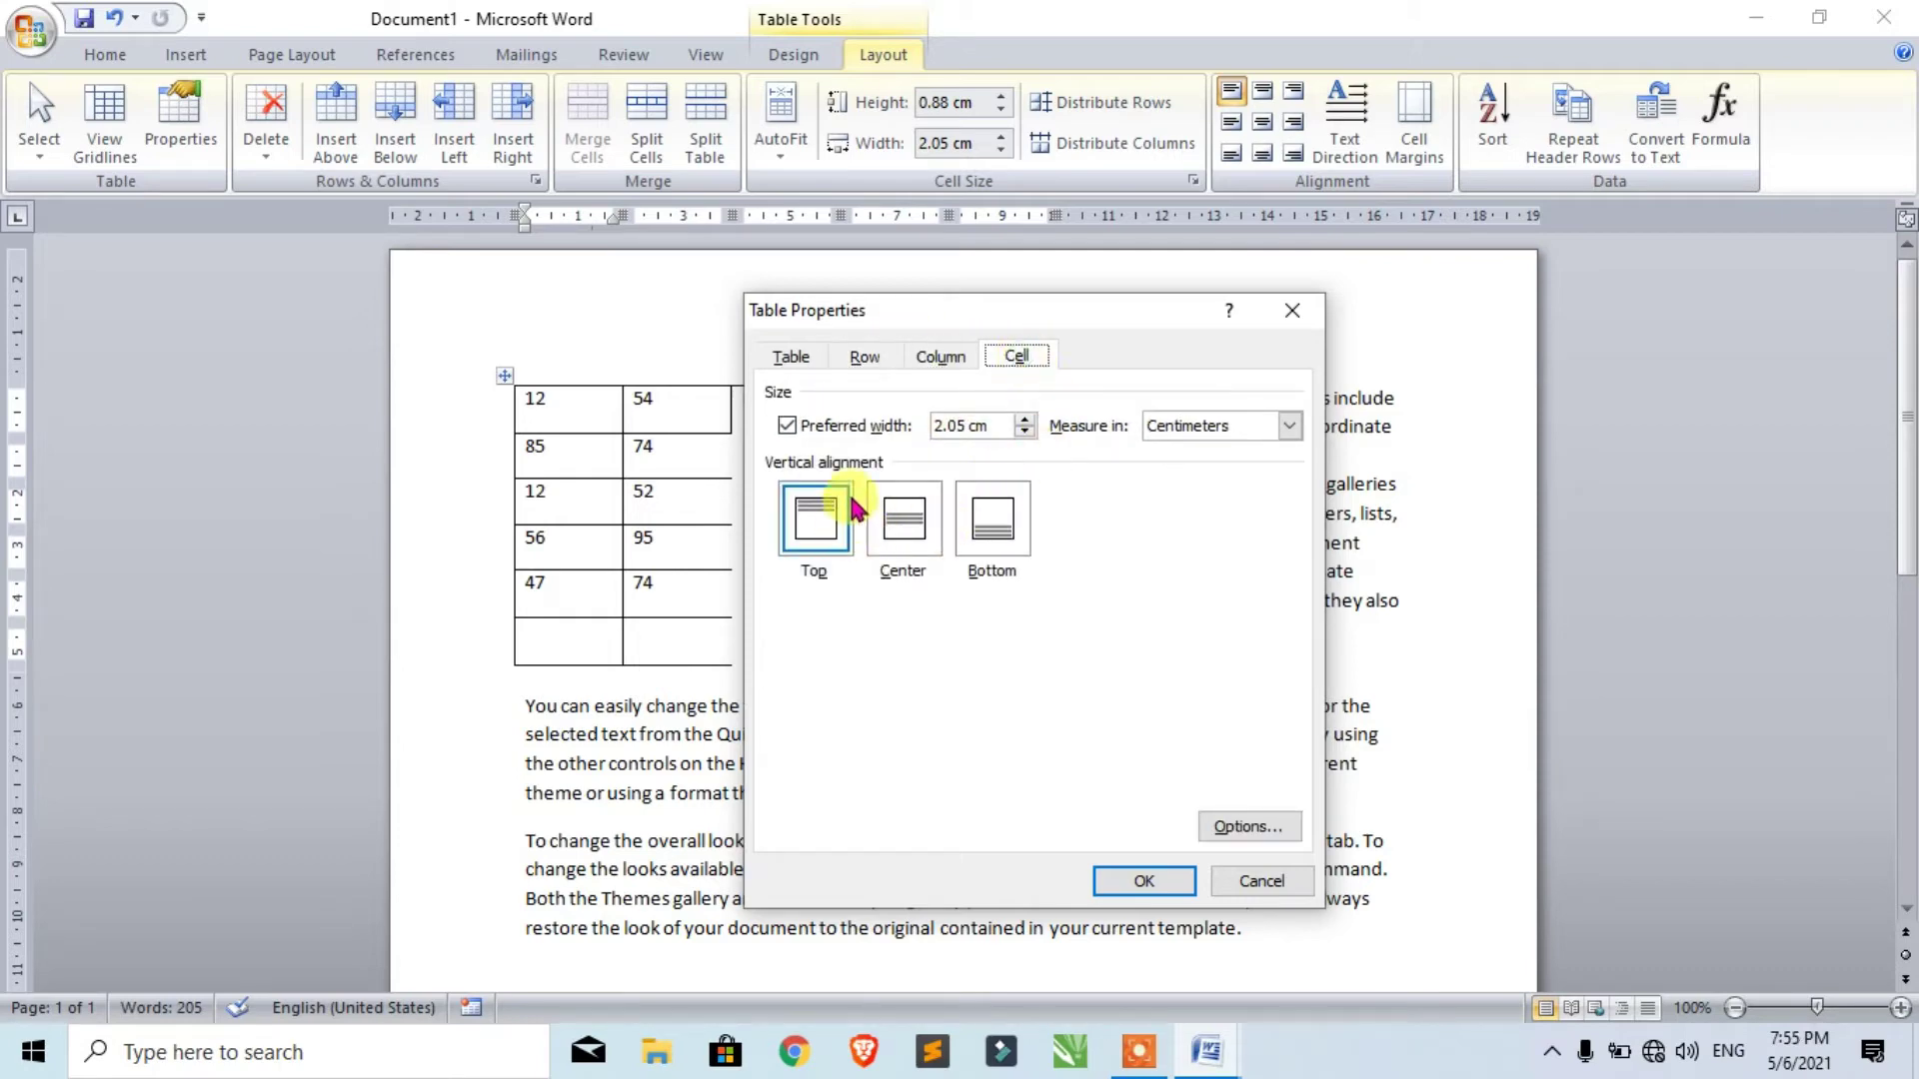
left_click_drag(890, 321, 1087, 342)
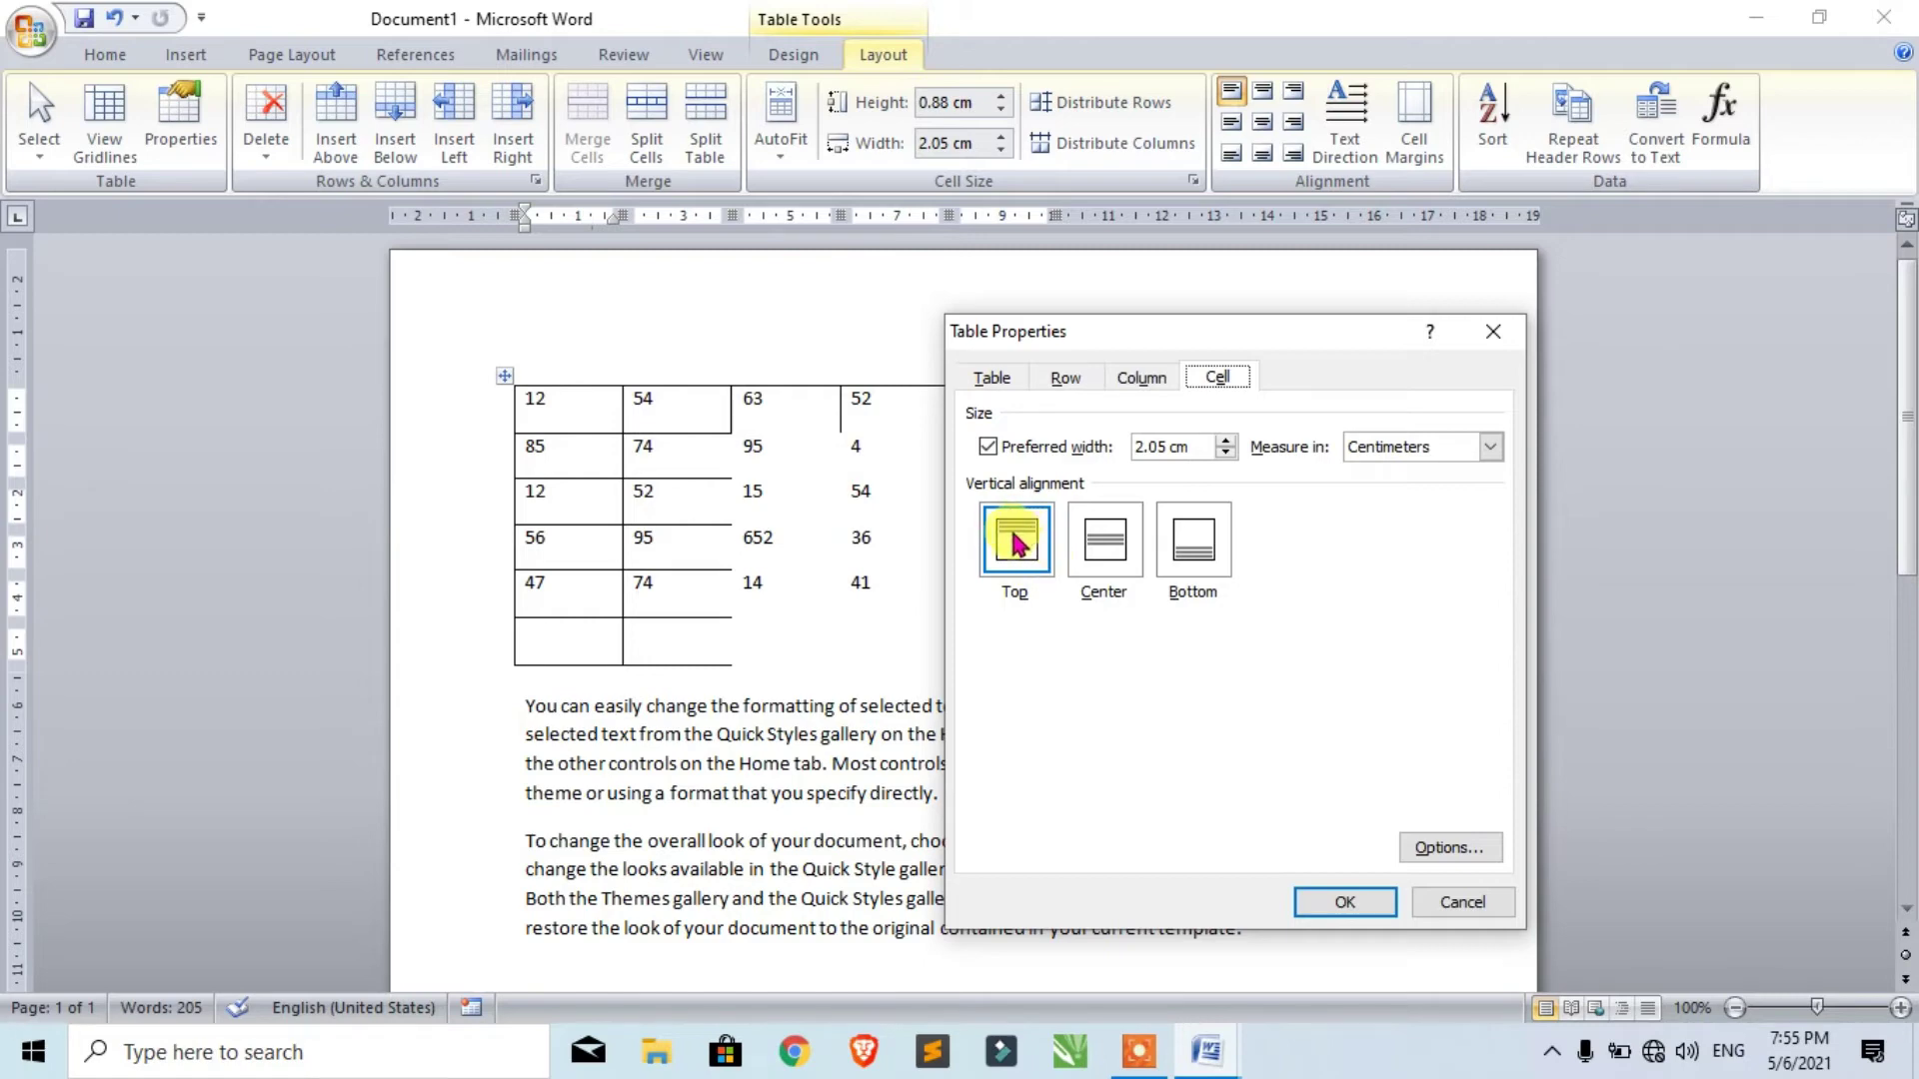
left_click(1096, 536)
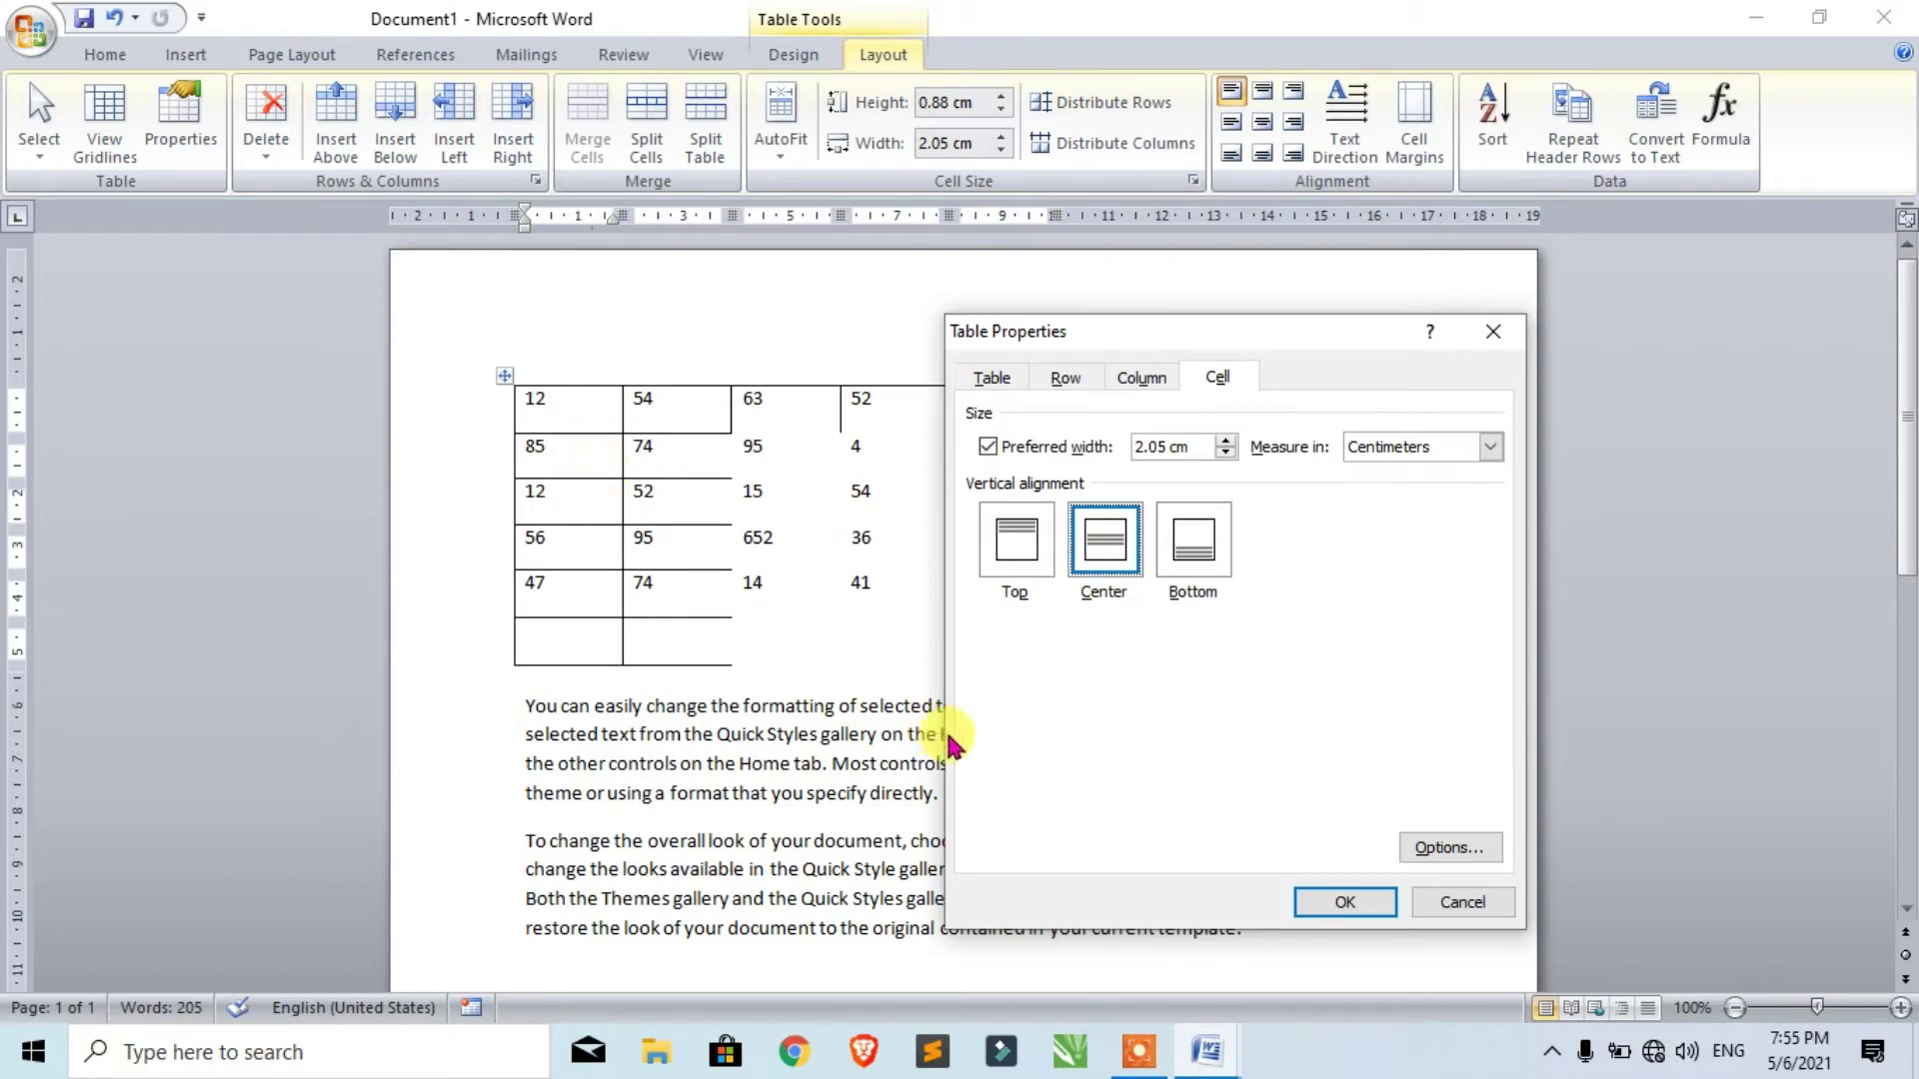
left_click(1351, 902)
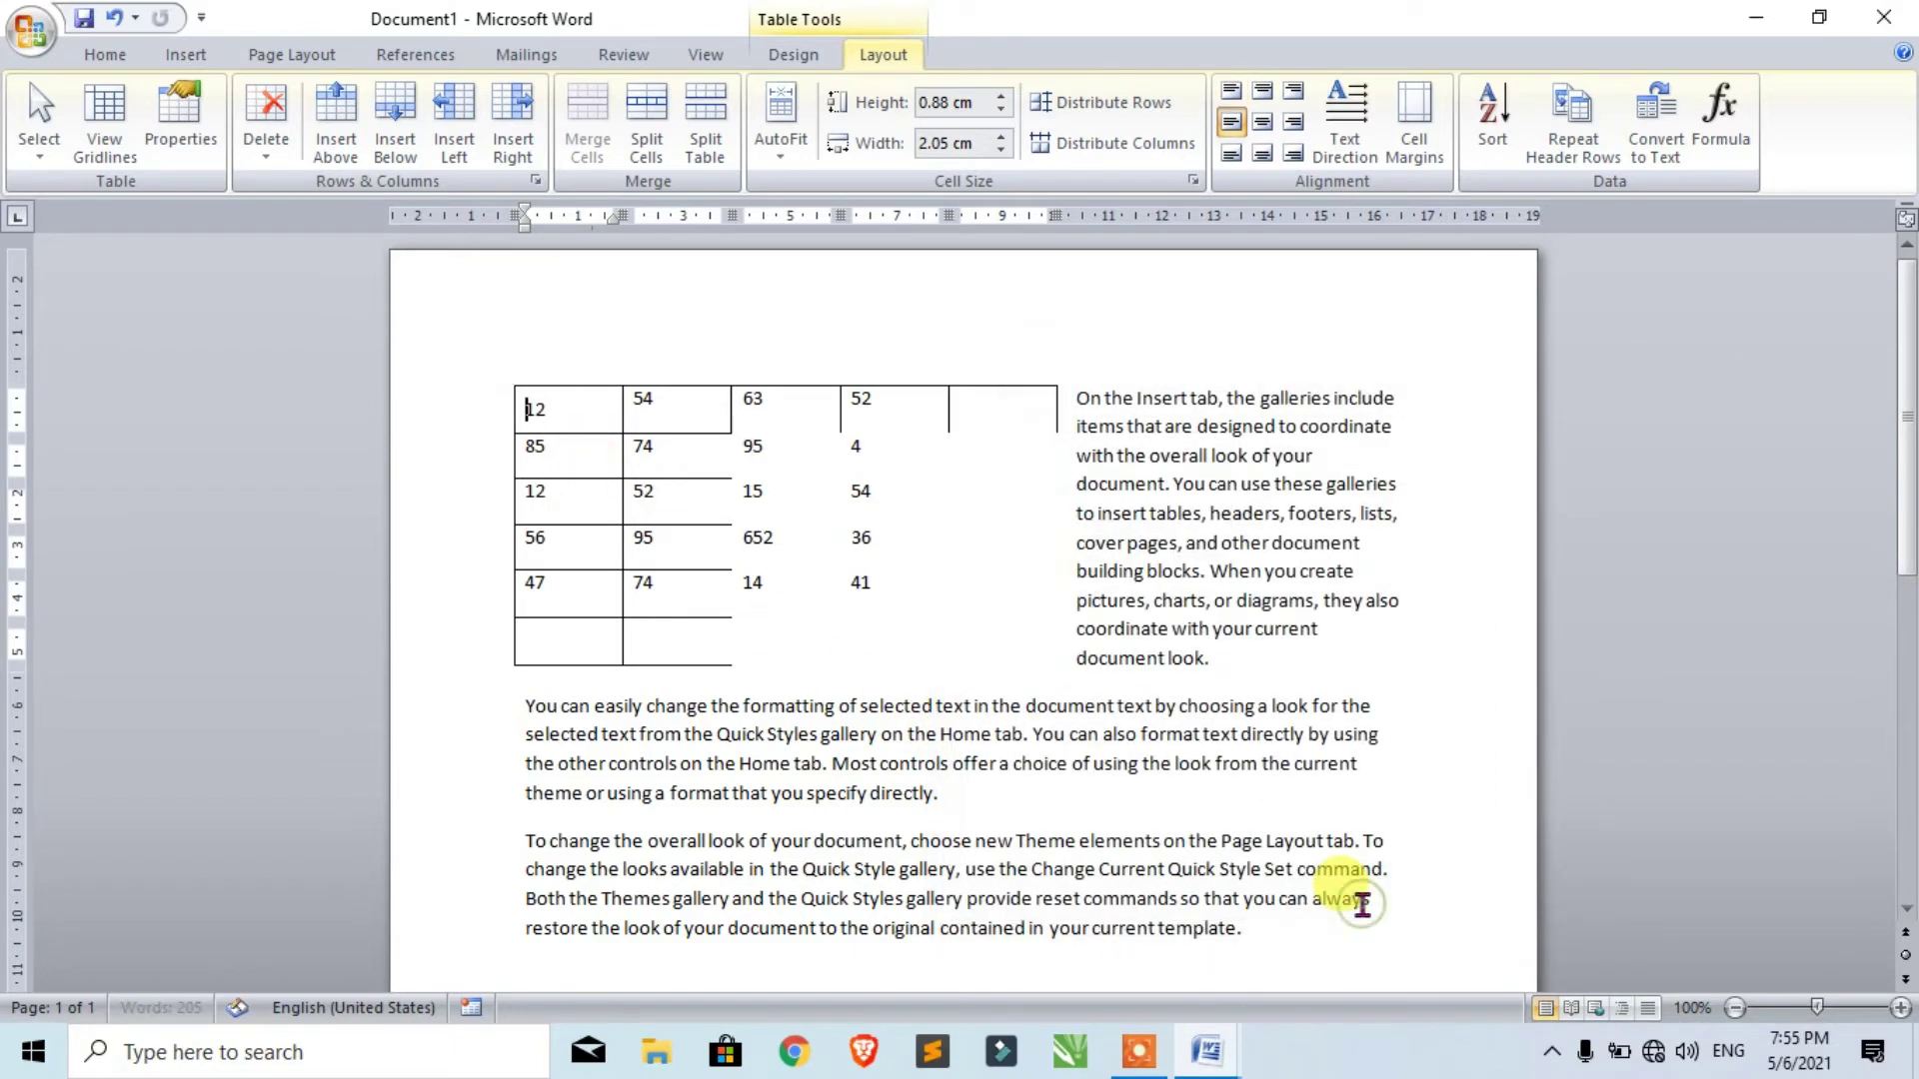
left_click_drag(535, 410, 549, 438)
left_click(557, 415)
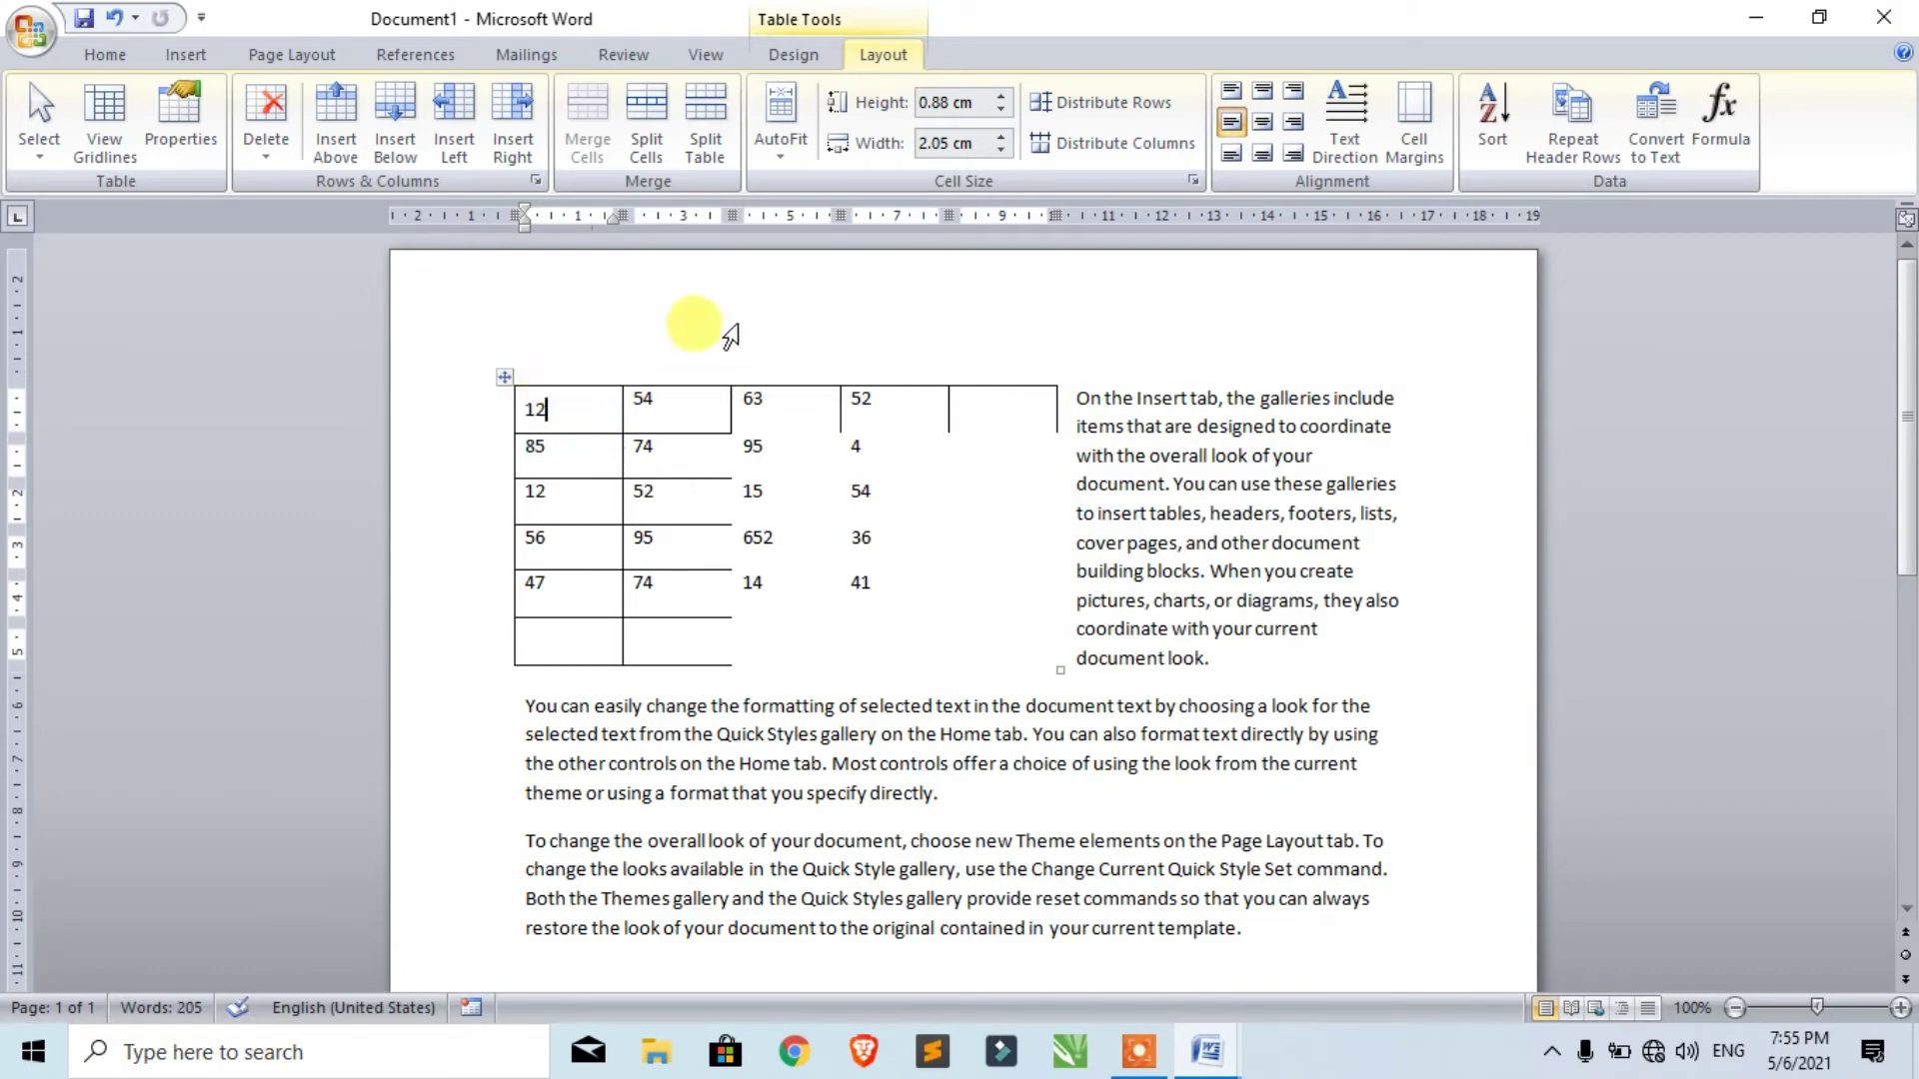
left_click(180, 120)
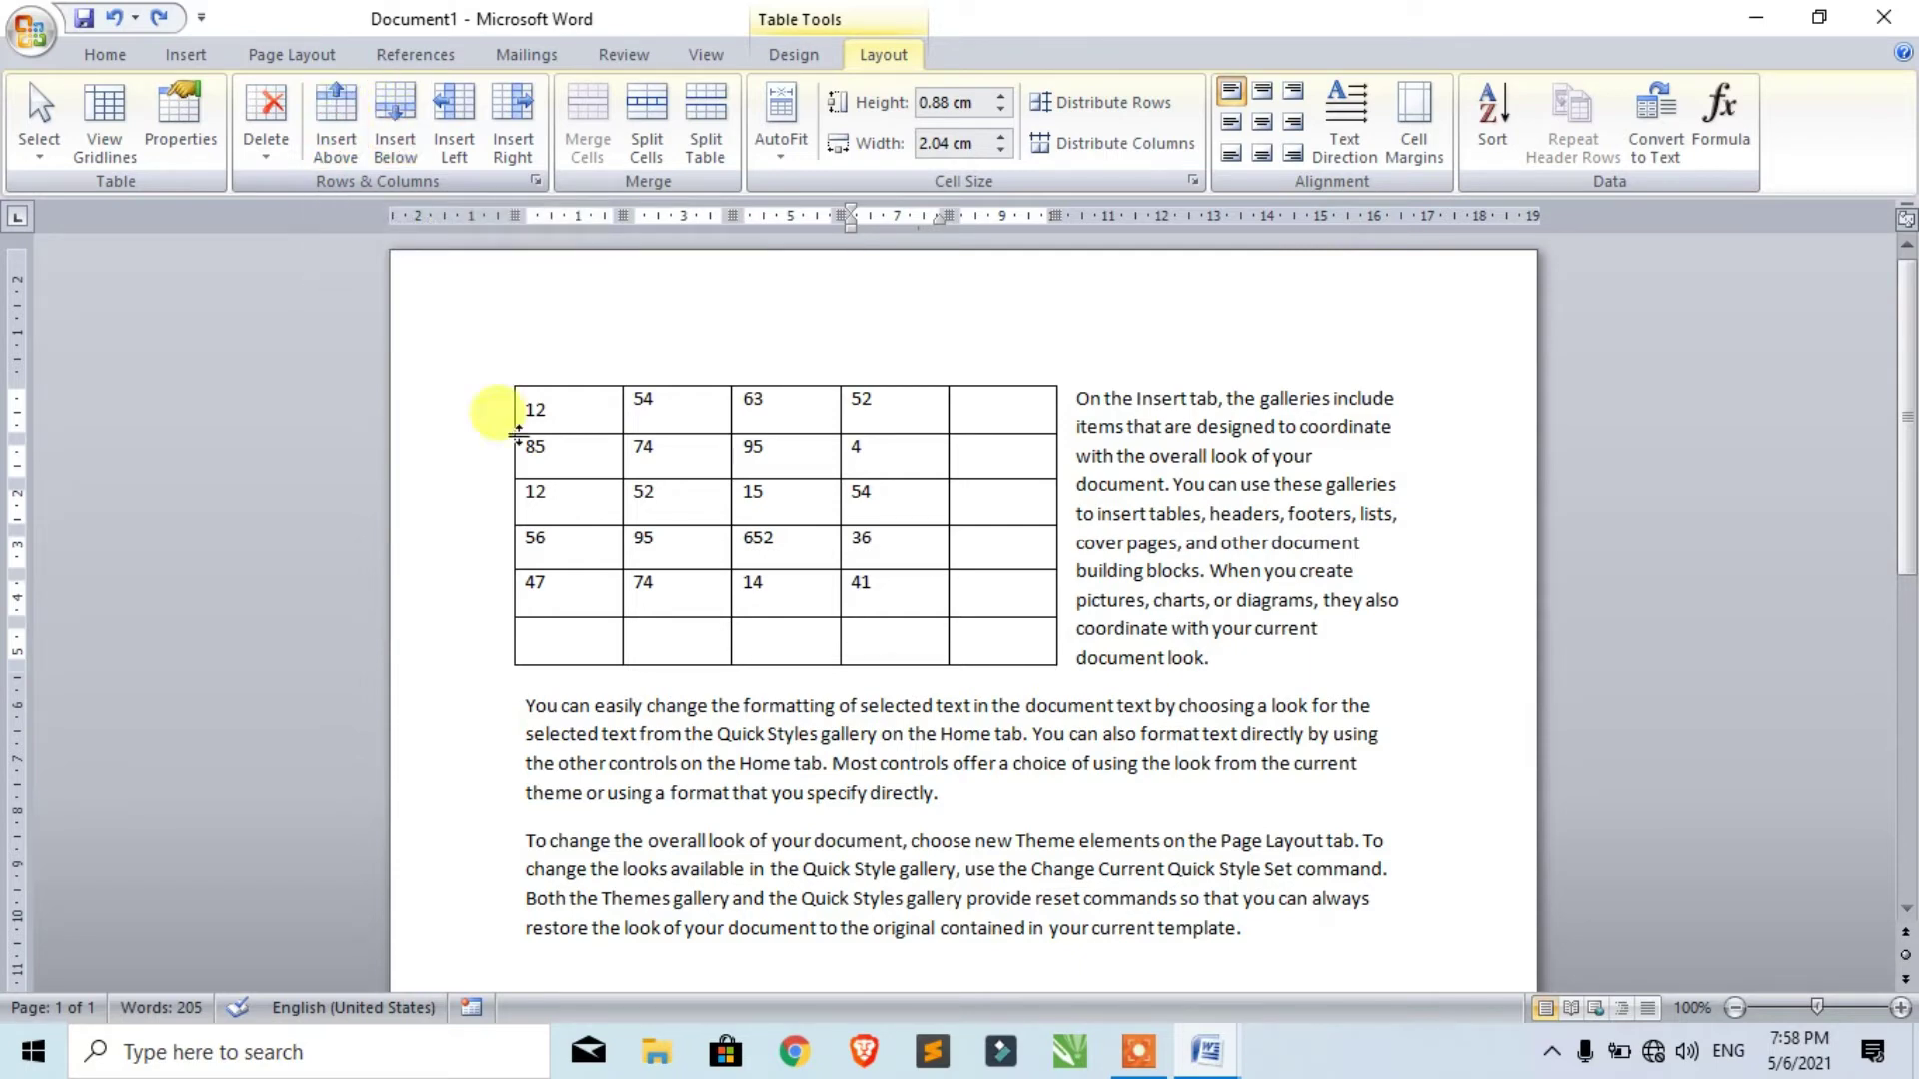
Insert an empty row above the row starting with 47 and another directly below the new row.
left_click(603, 601)
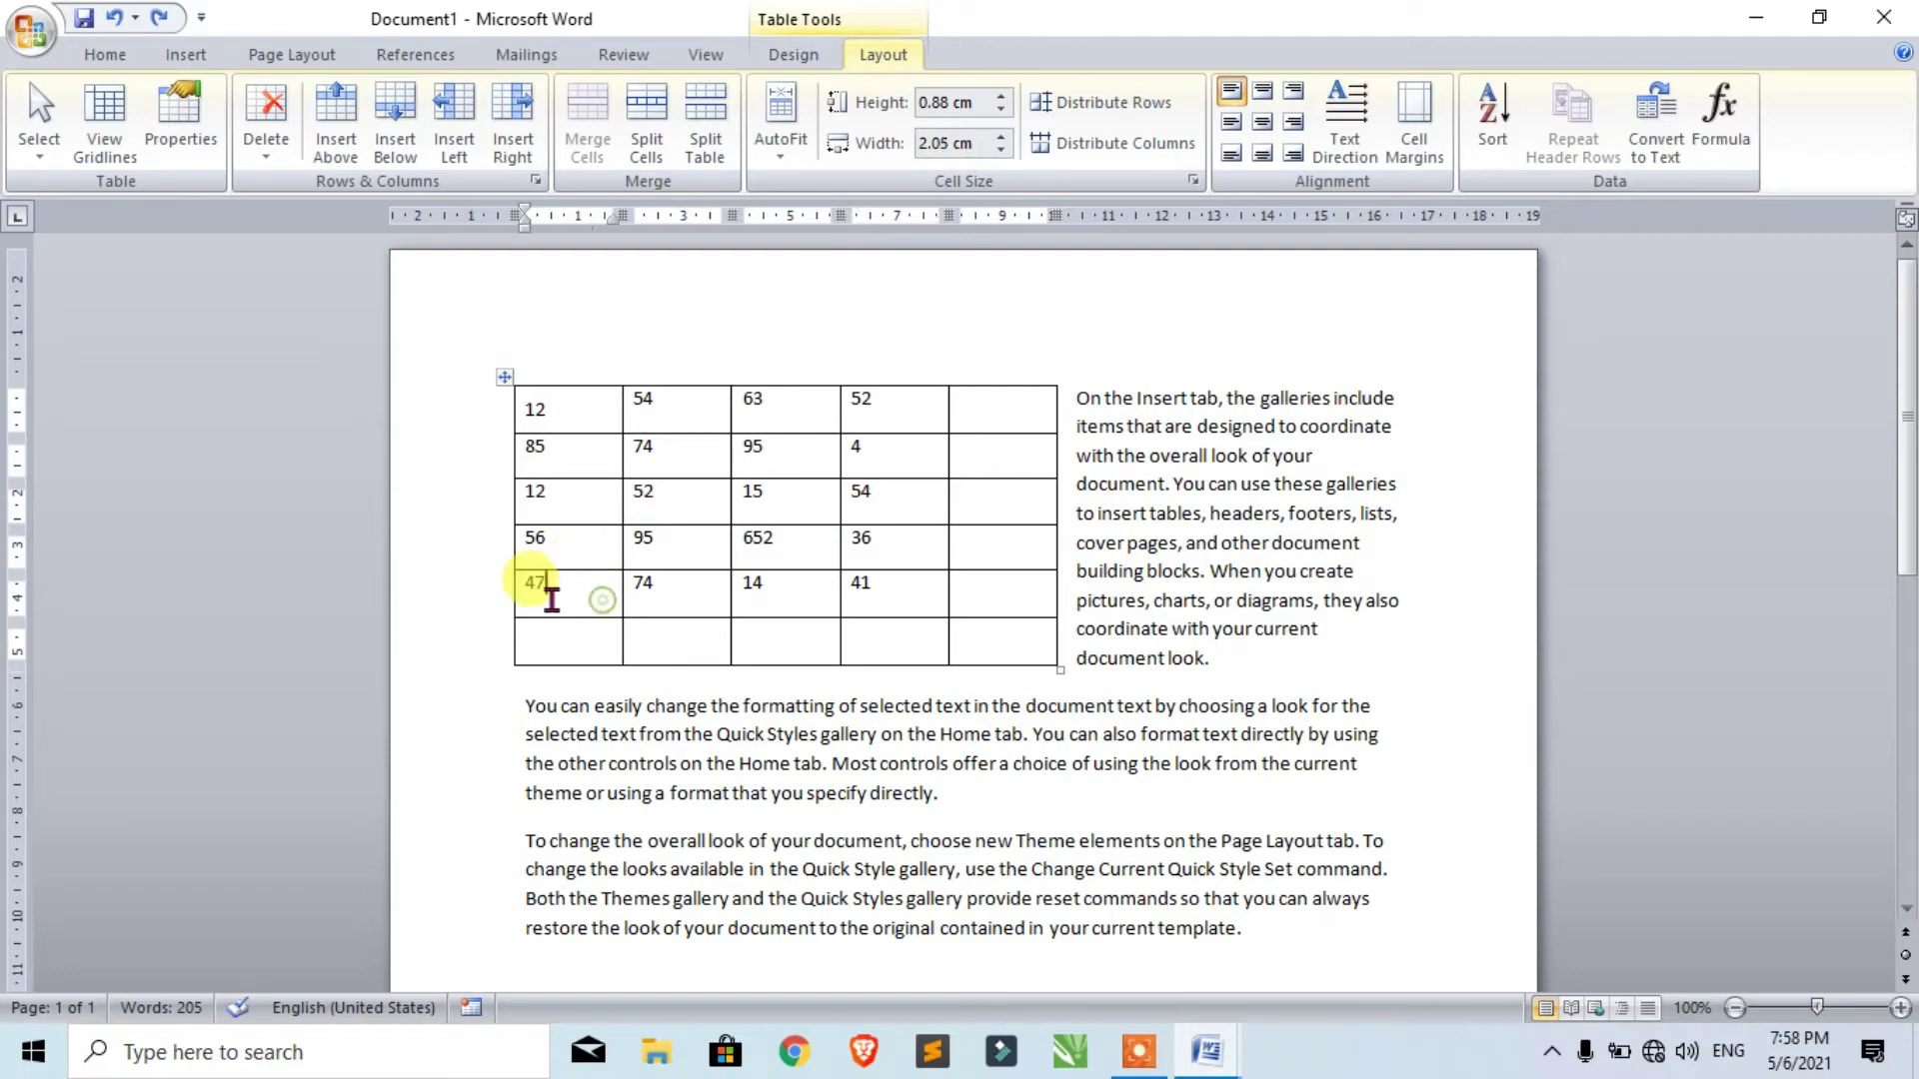
left_click(319, 108)
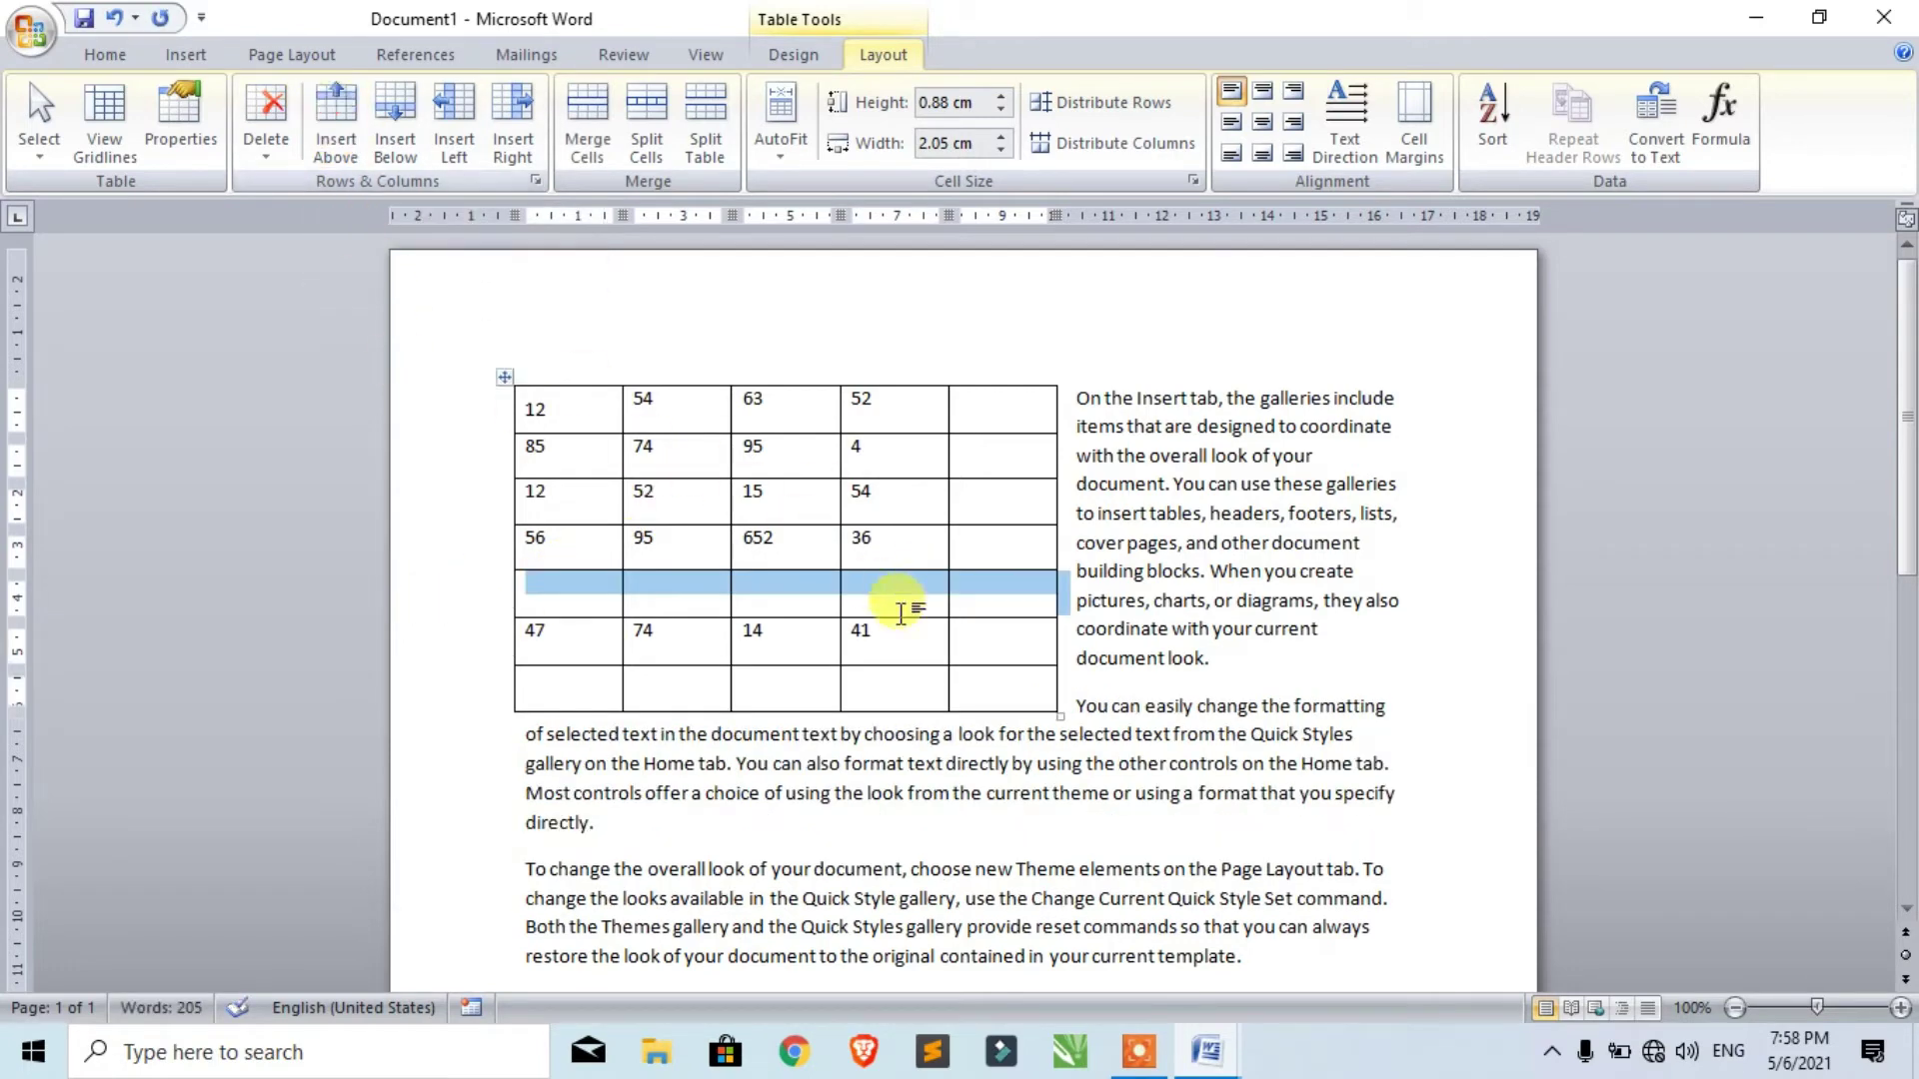
left_click(535, 592)
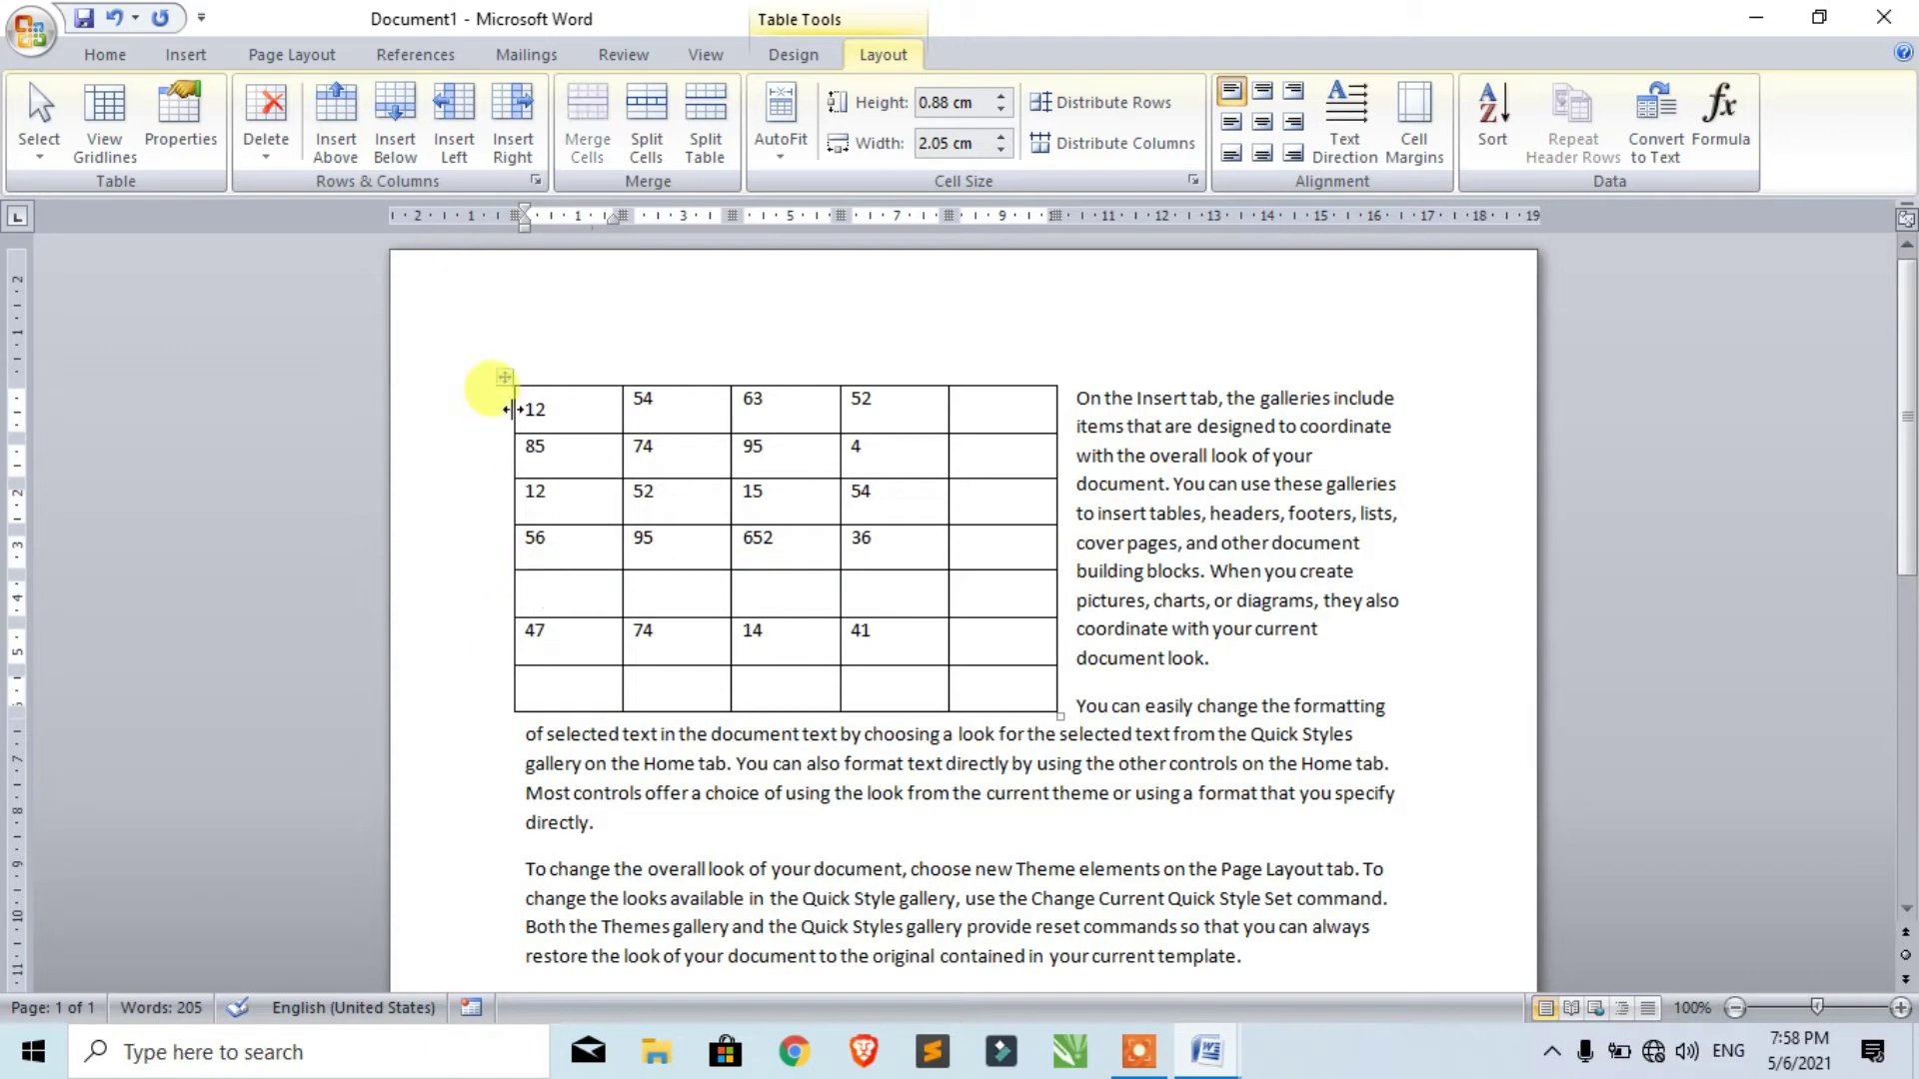
left_click(395, 125)
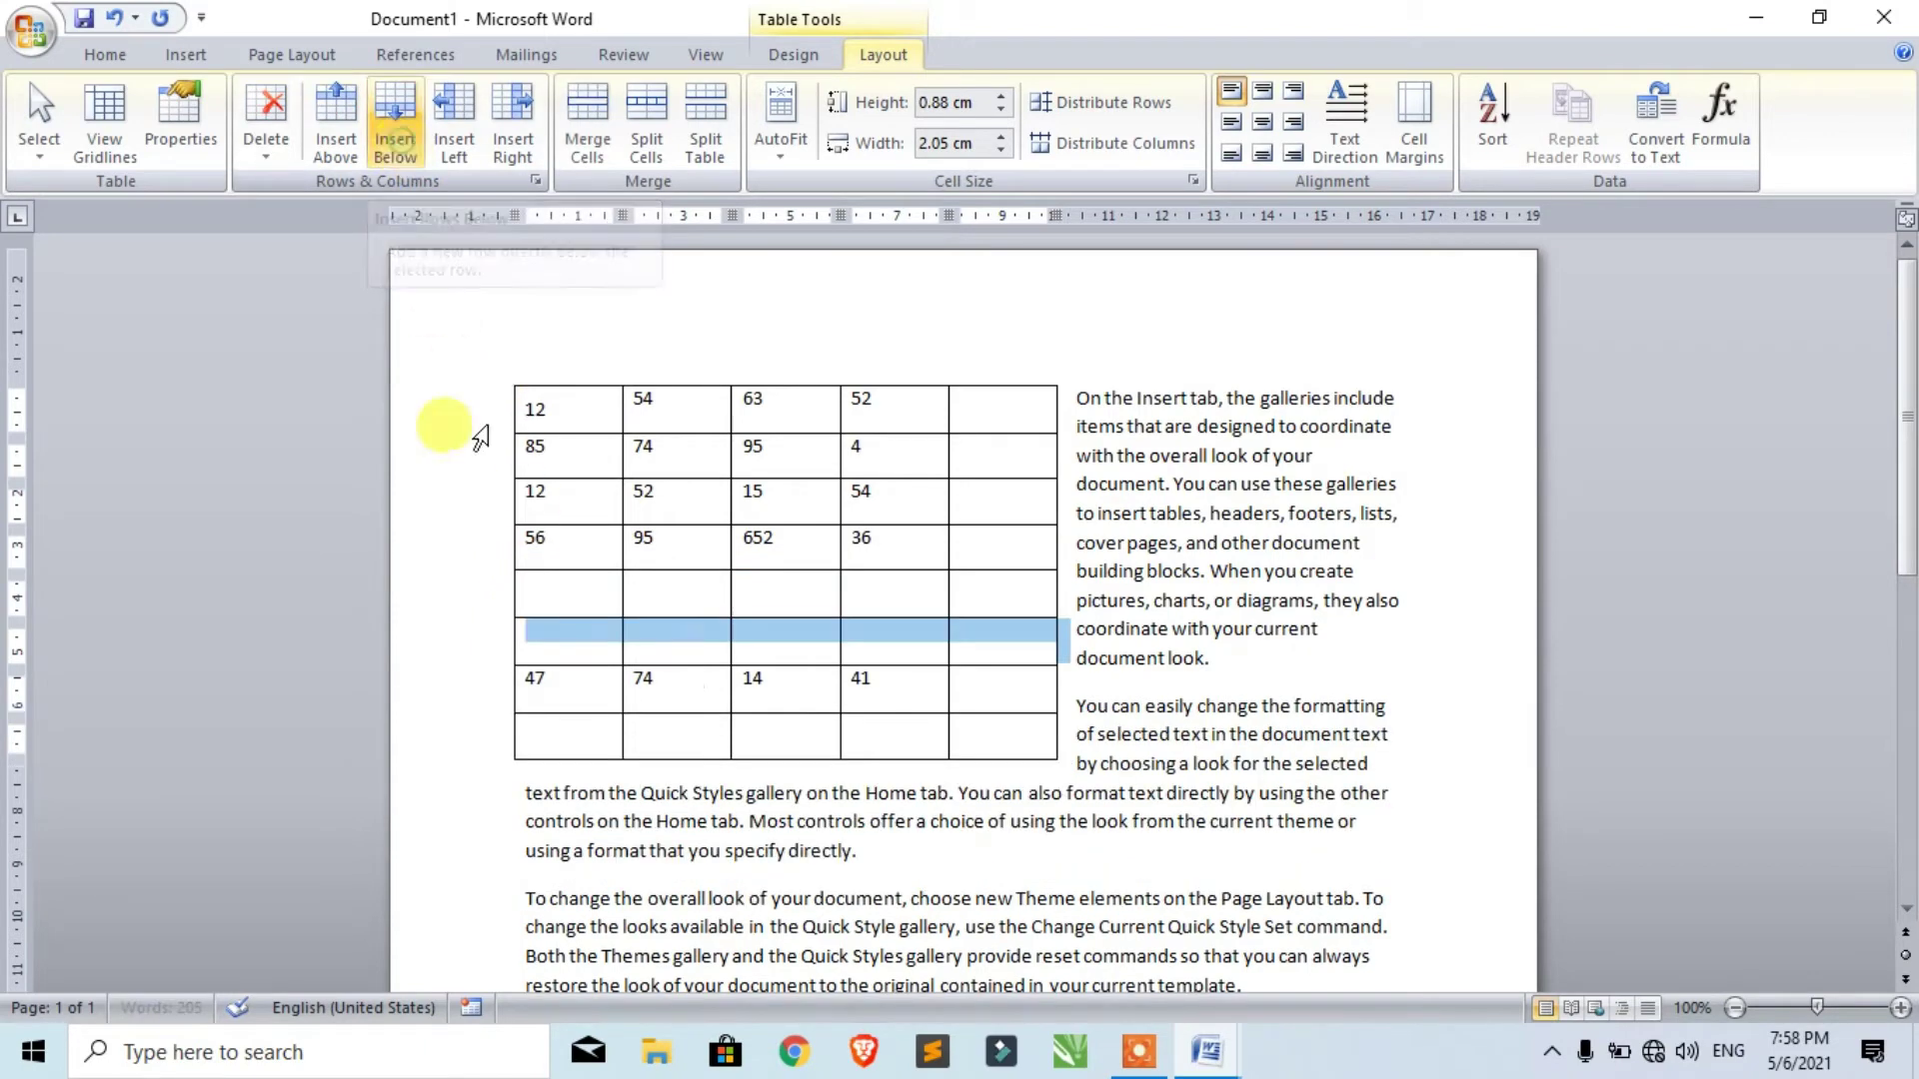
Insert an empty column on each side of the column headed 54, first before it and then after it.
left_click(662, 651)
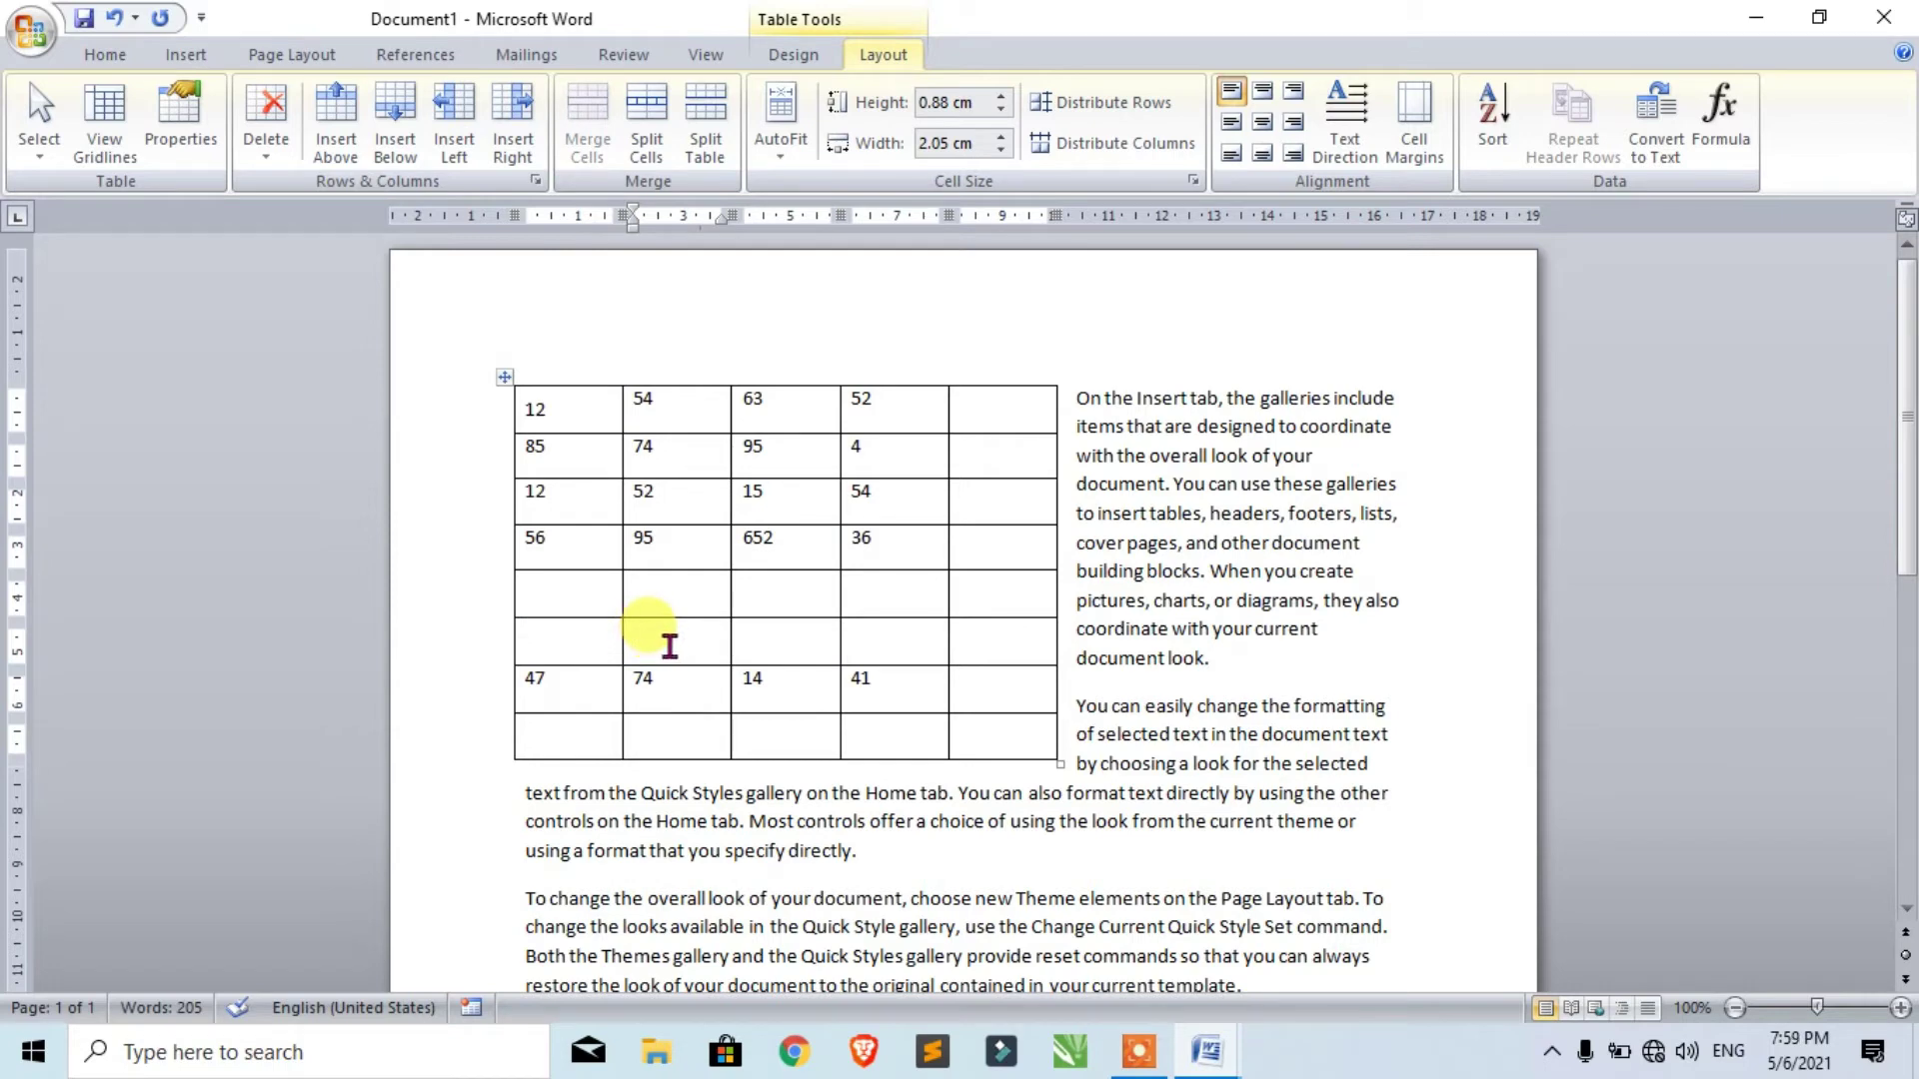
left_click(451, 127)
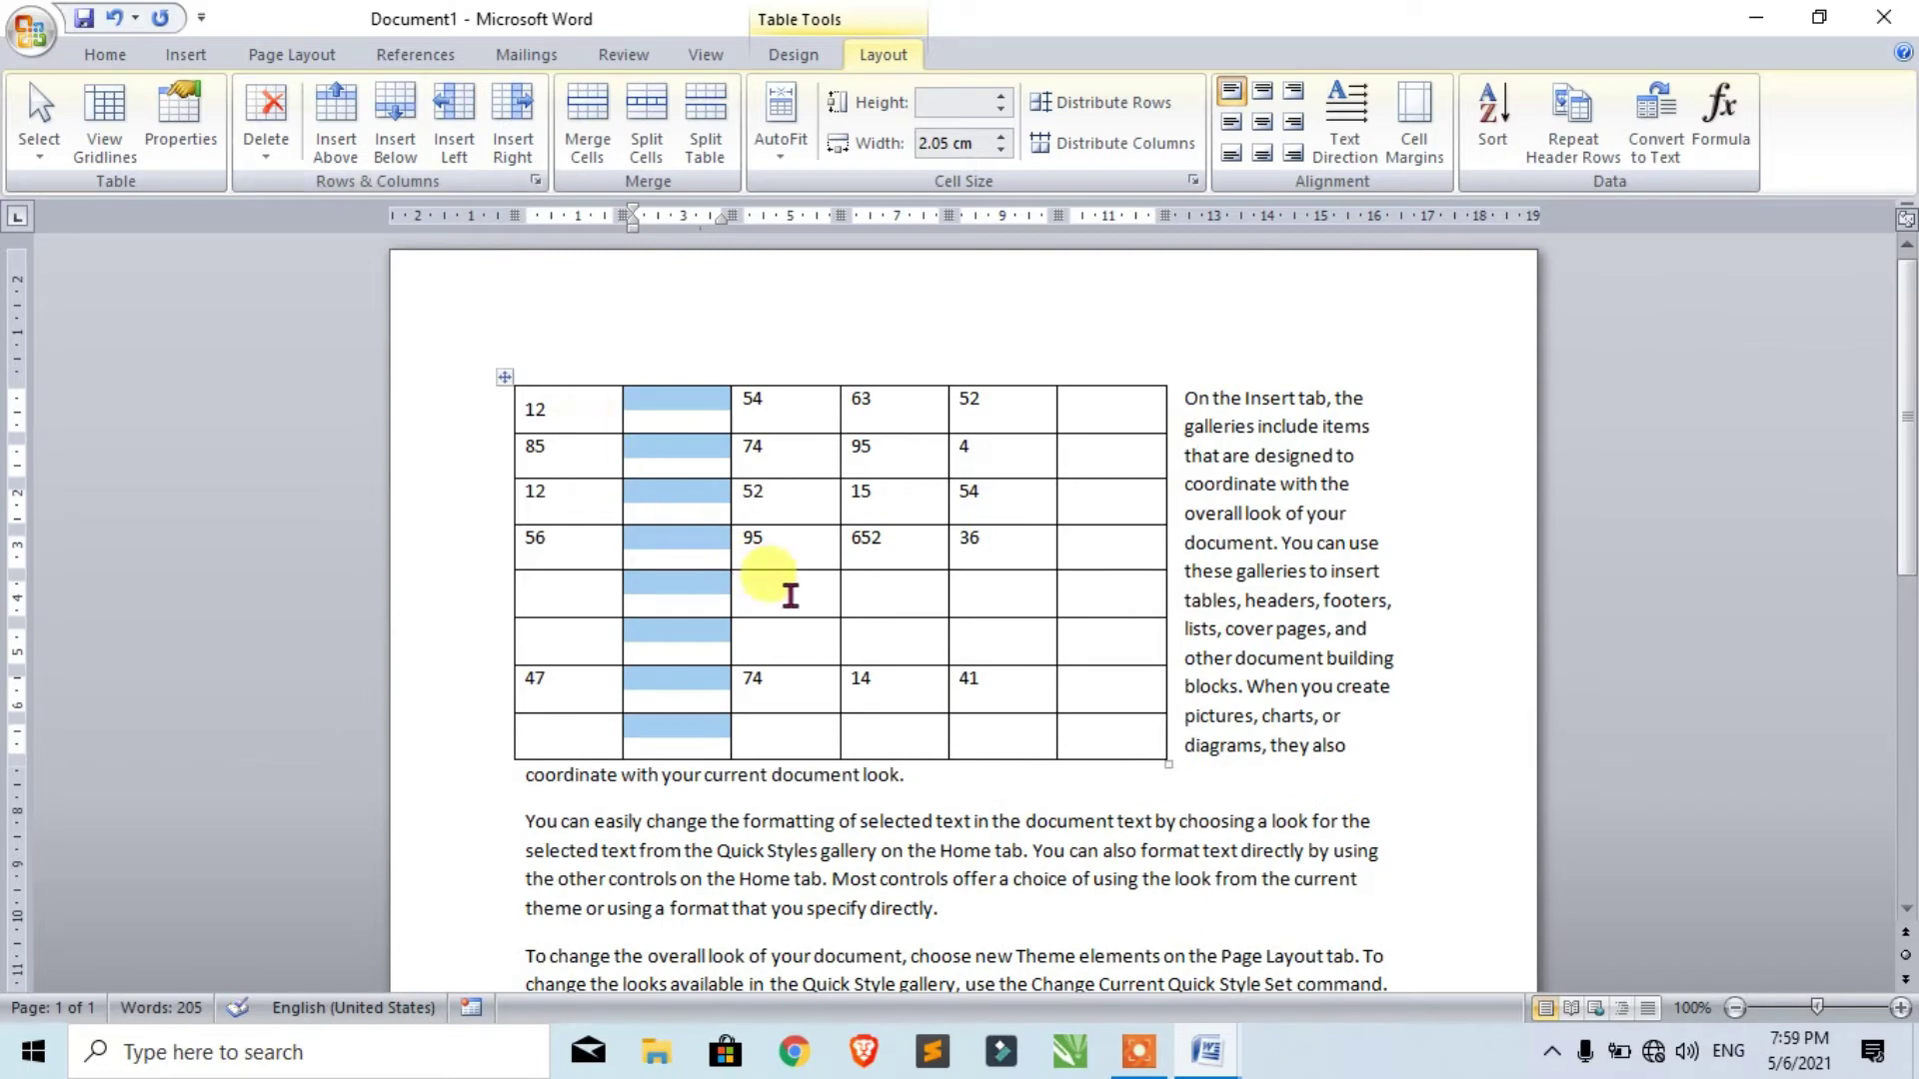
left_click(744, 588)
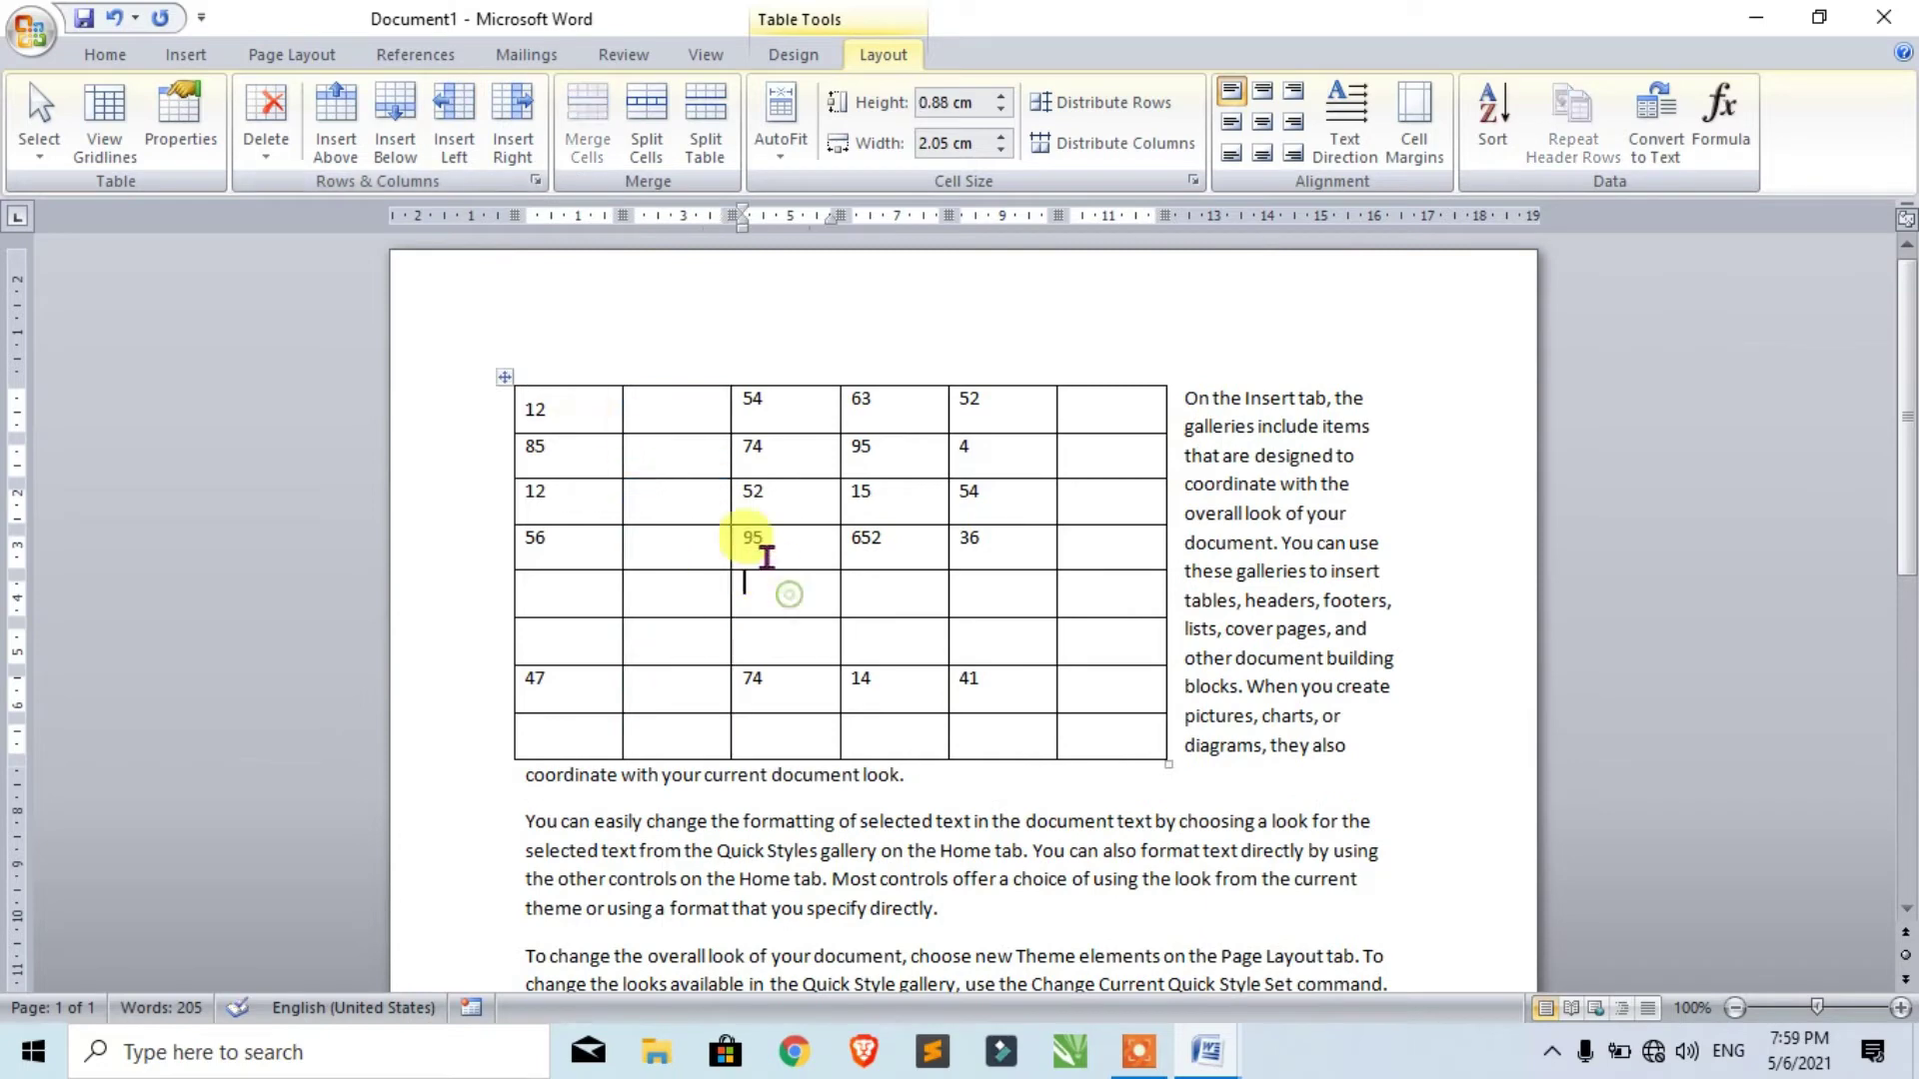
left_click(513, 125)
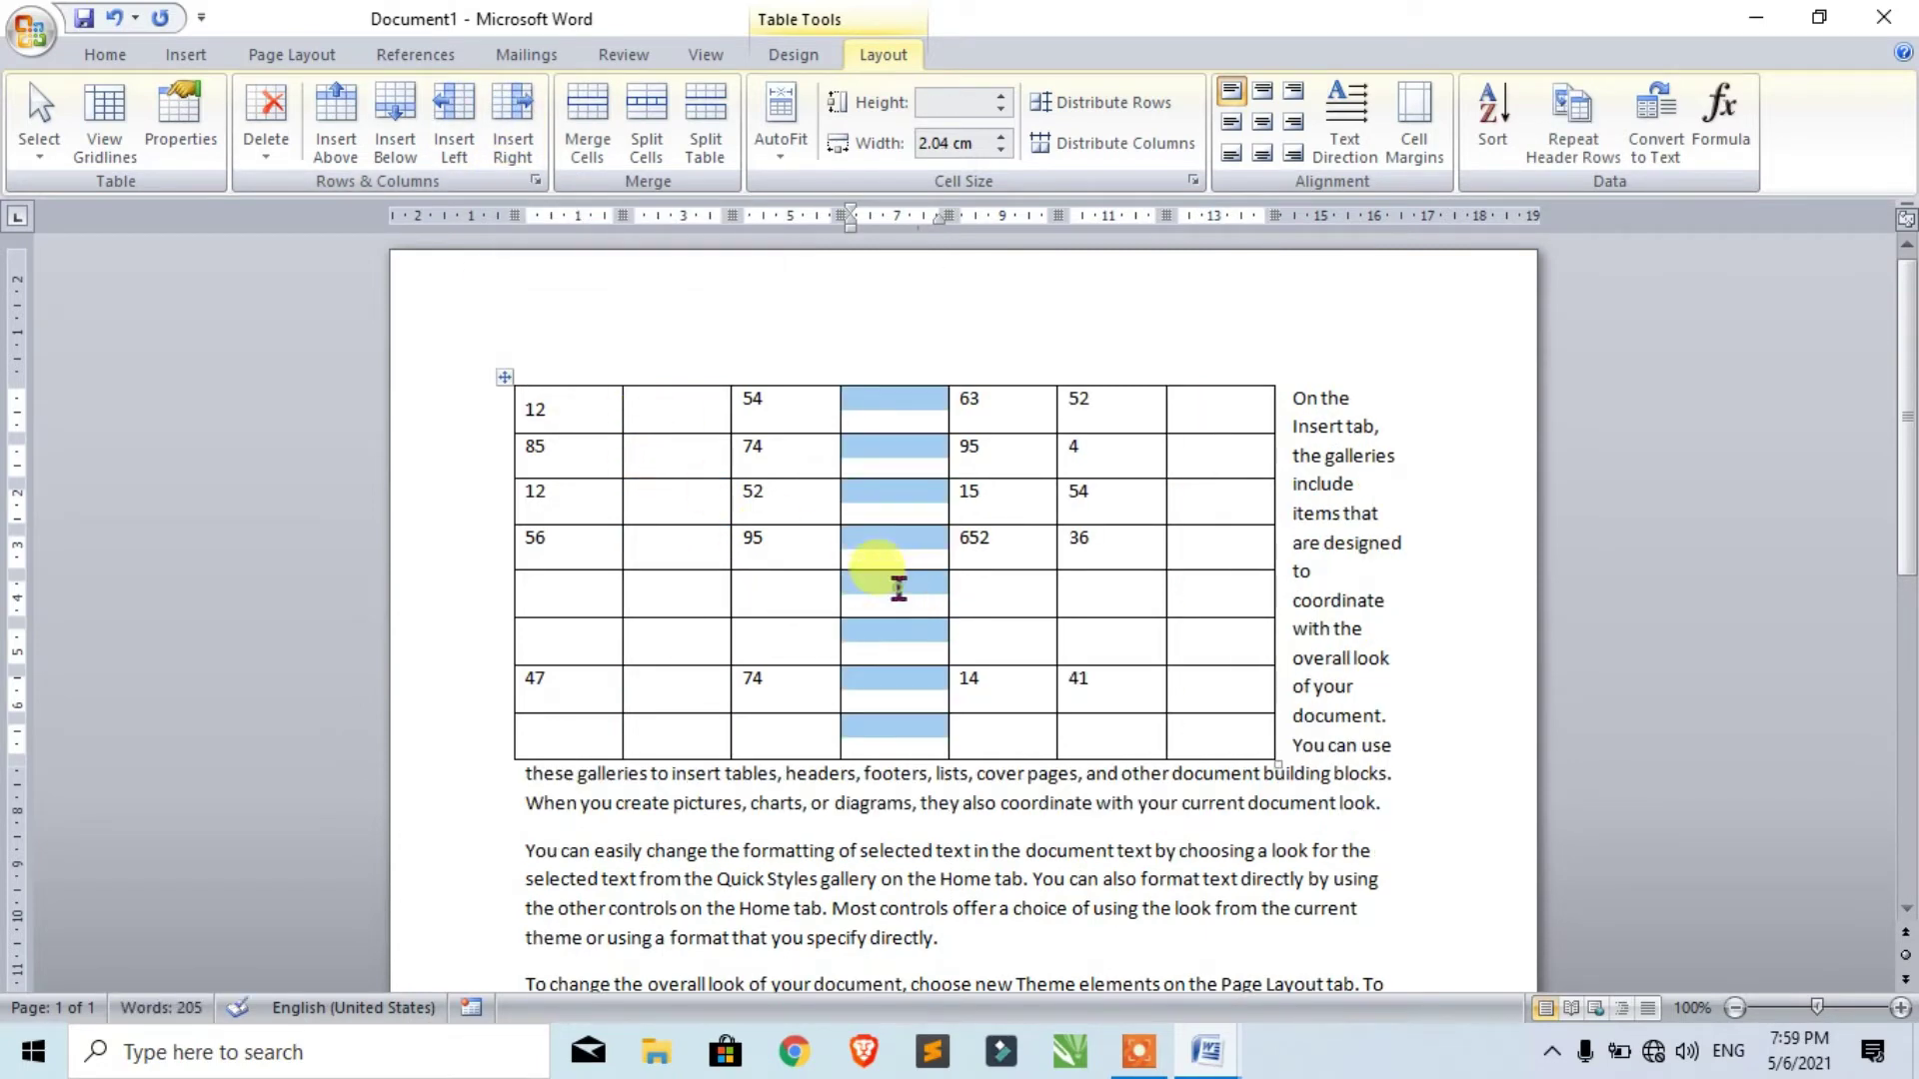
Delete the empty column between the columns headed 54 and 63.
left_click(862, 582)
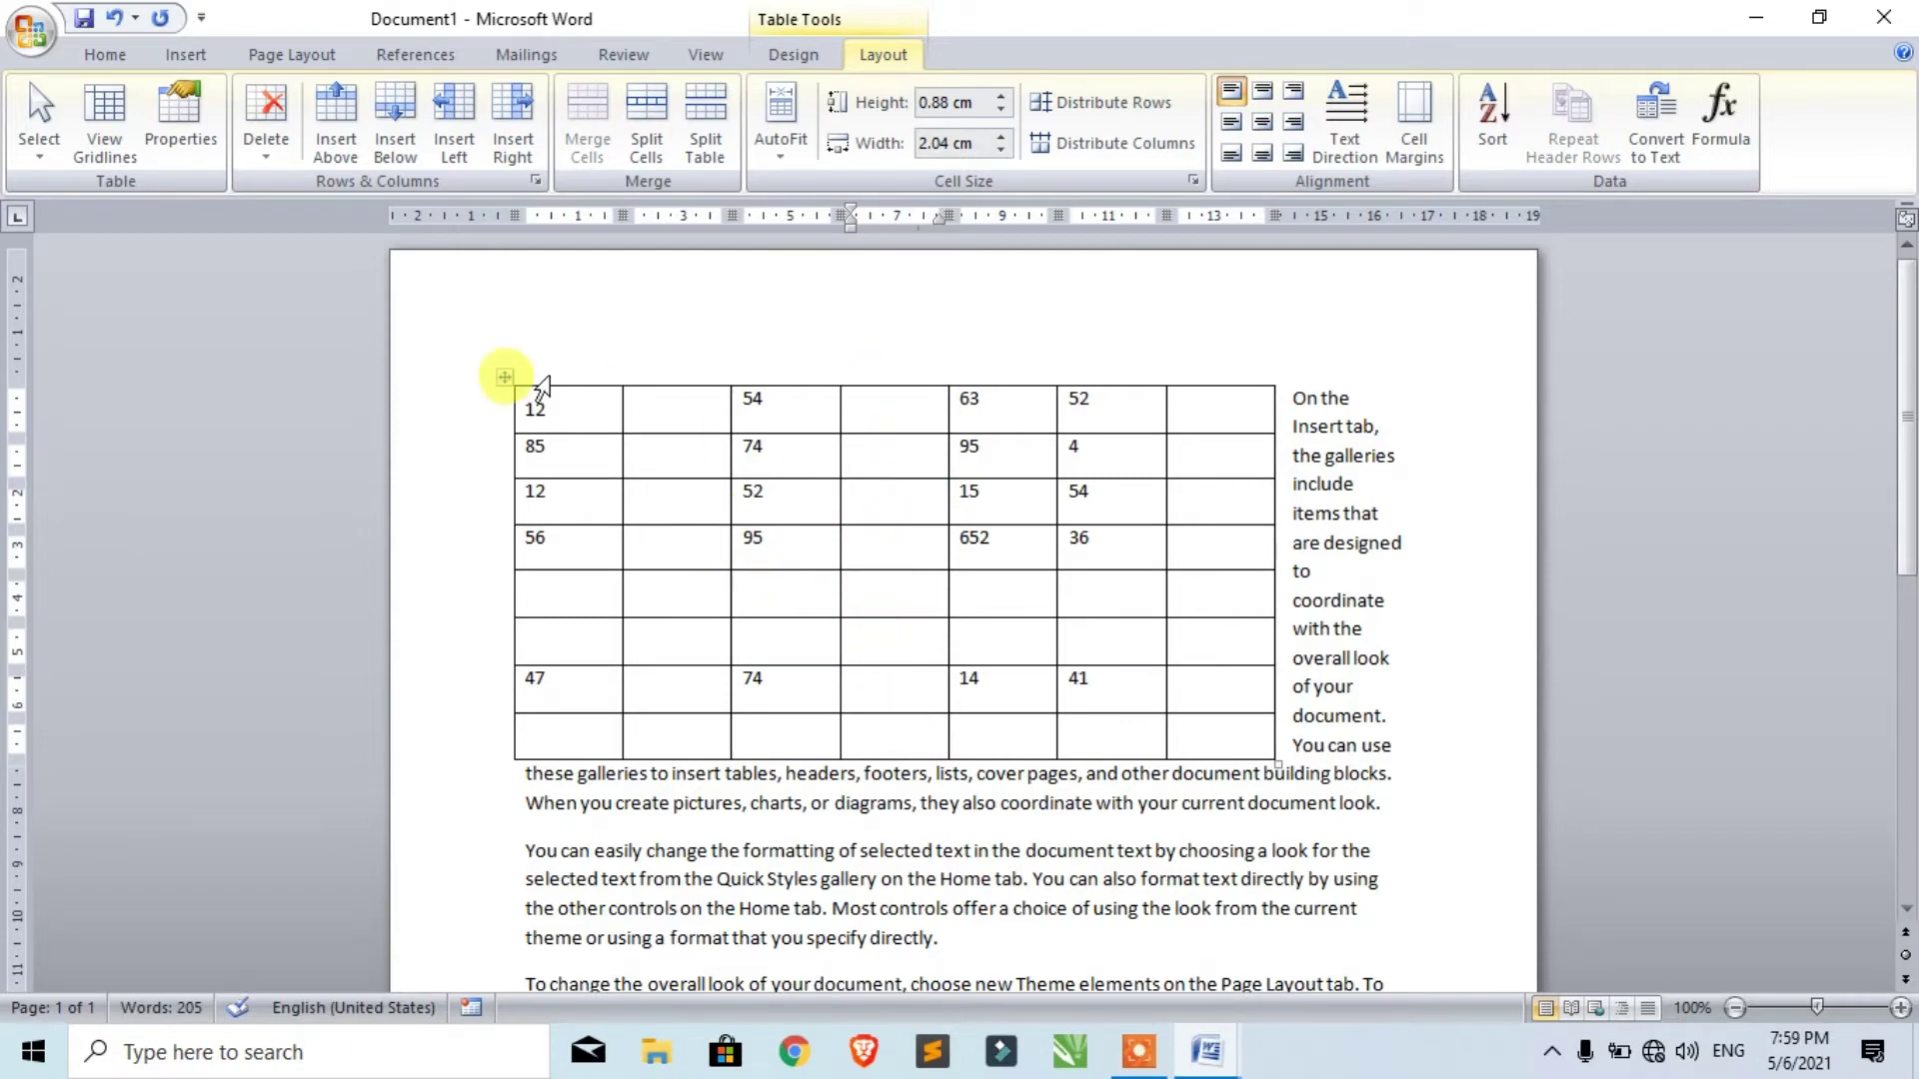
left_click(264, 140)
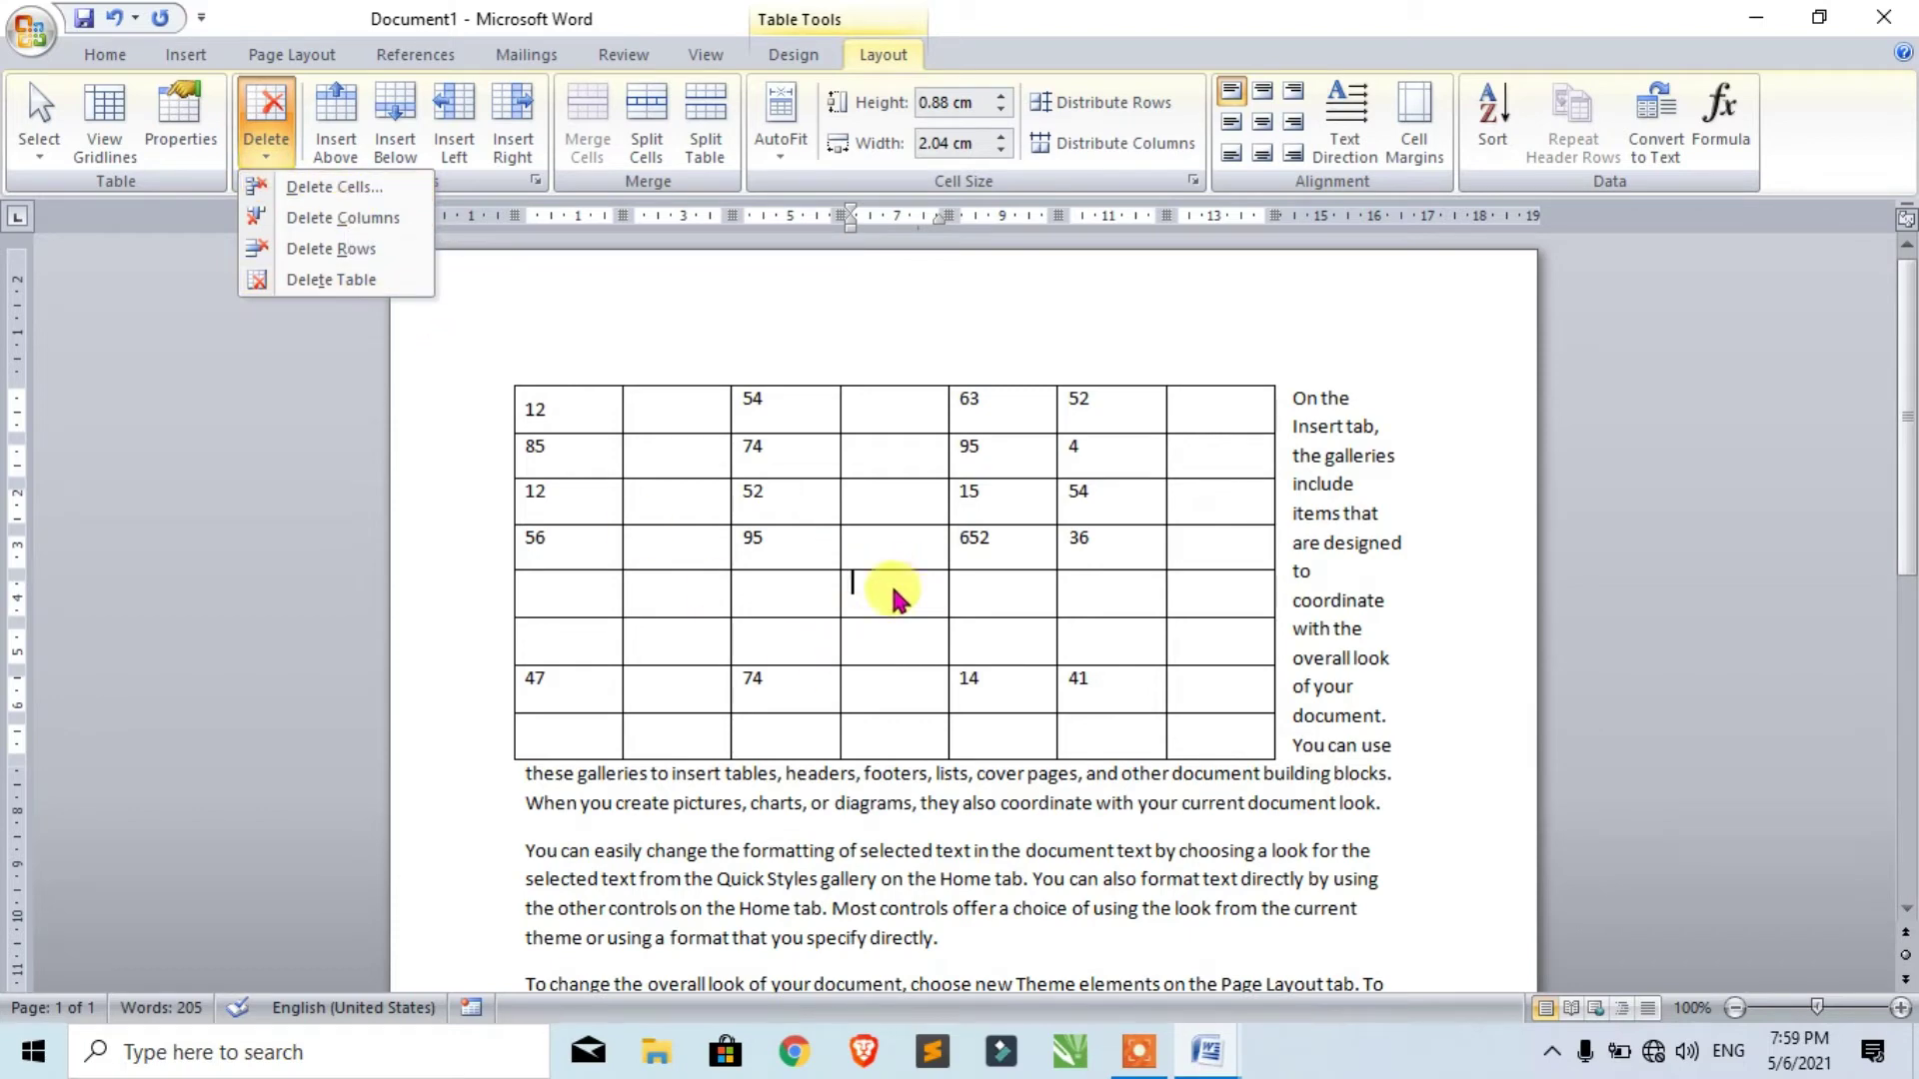
left_click(320, 220)
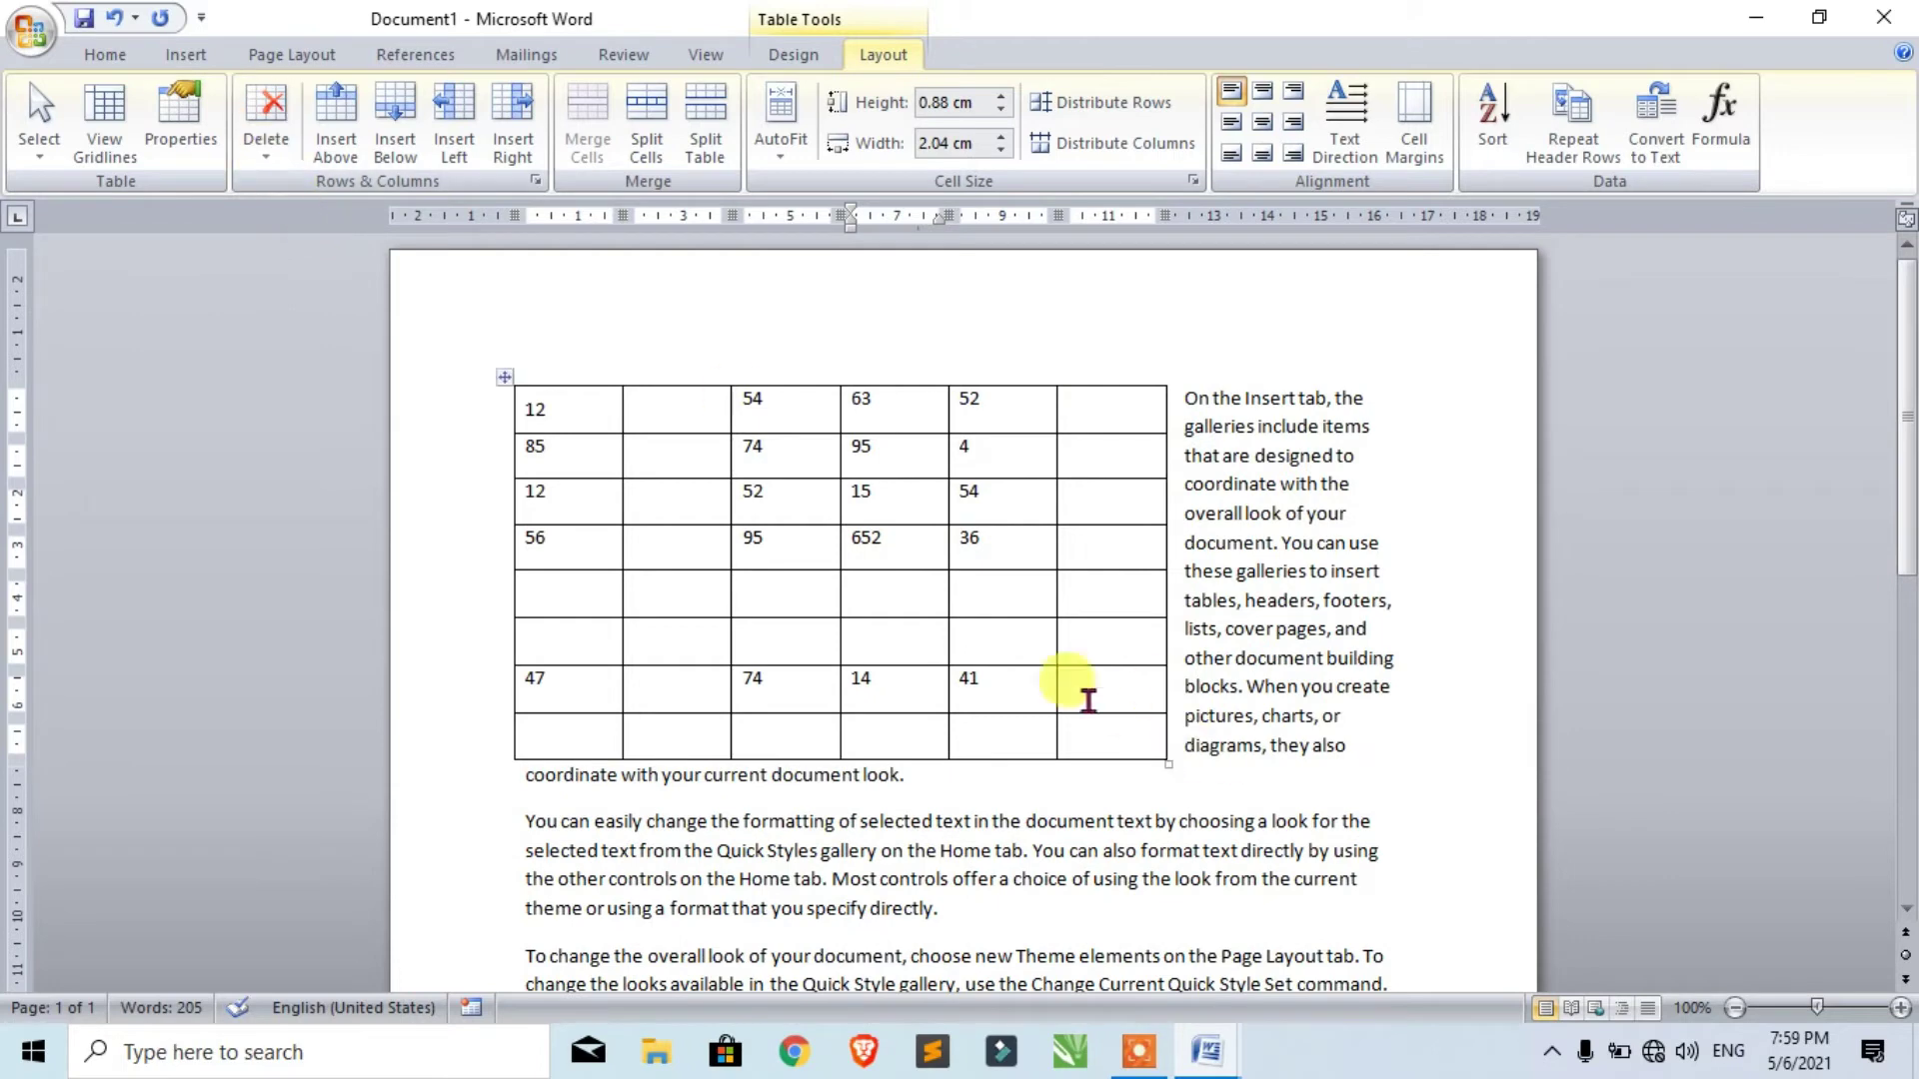
Delete the first of the two empty rows below the row starting with 56.
left_click(762, 592)
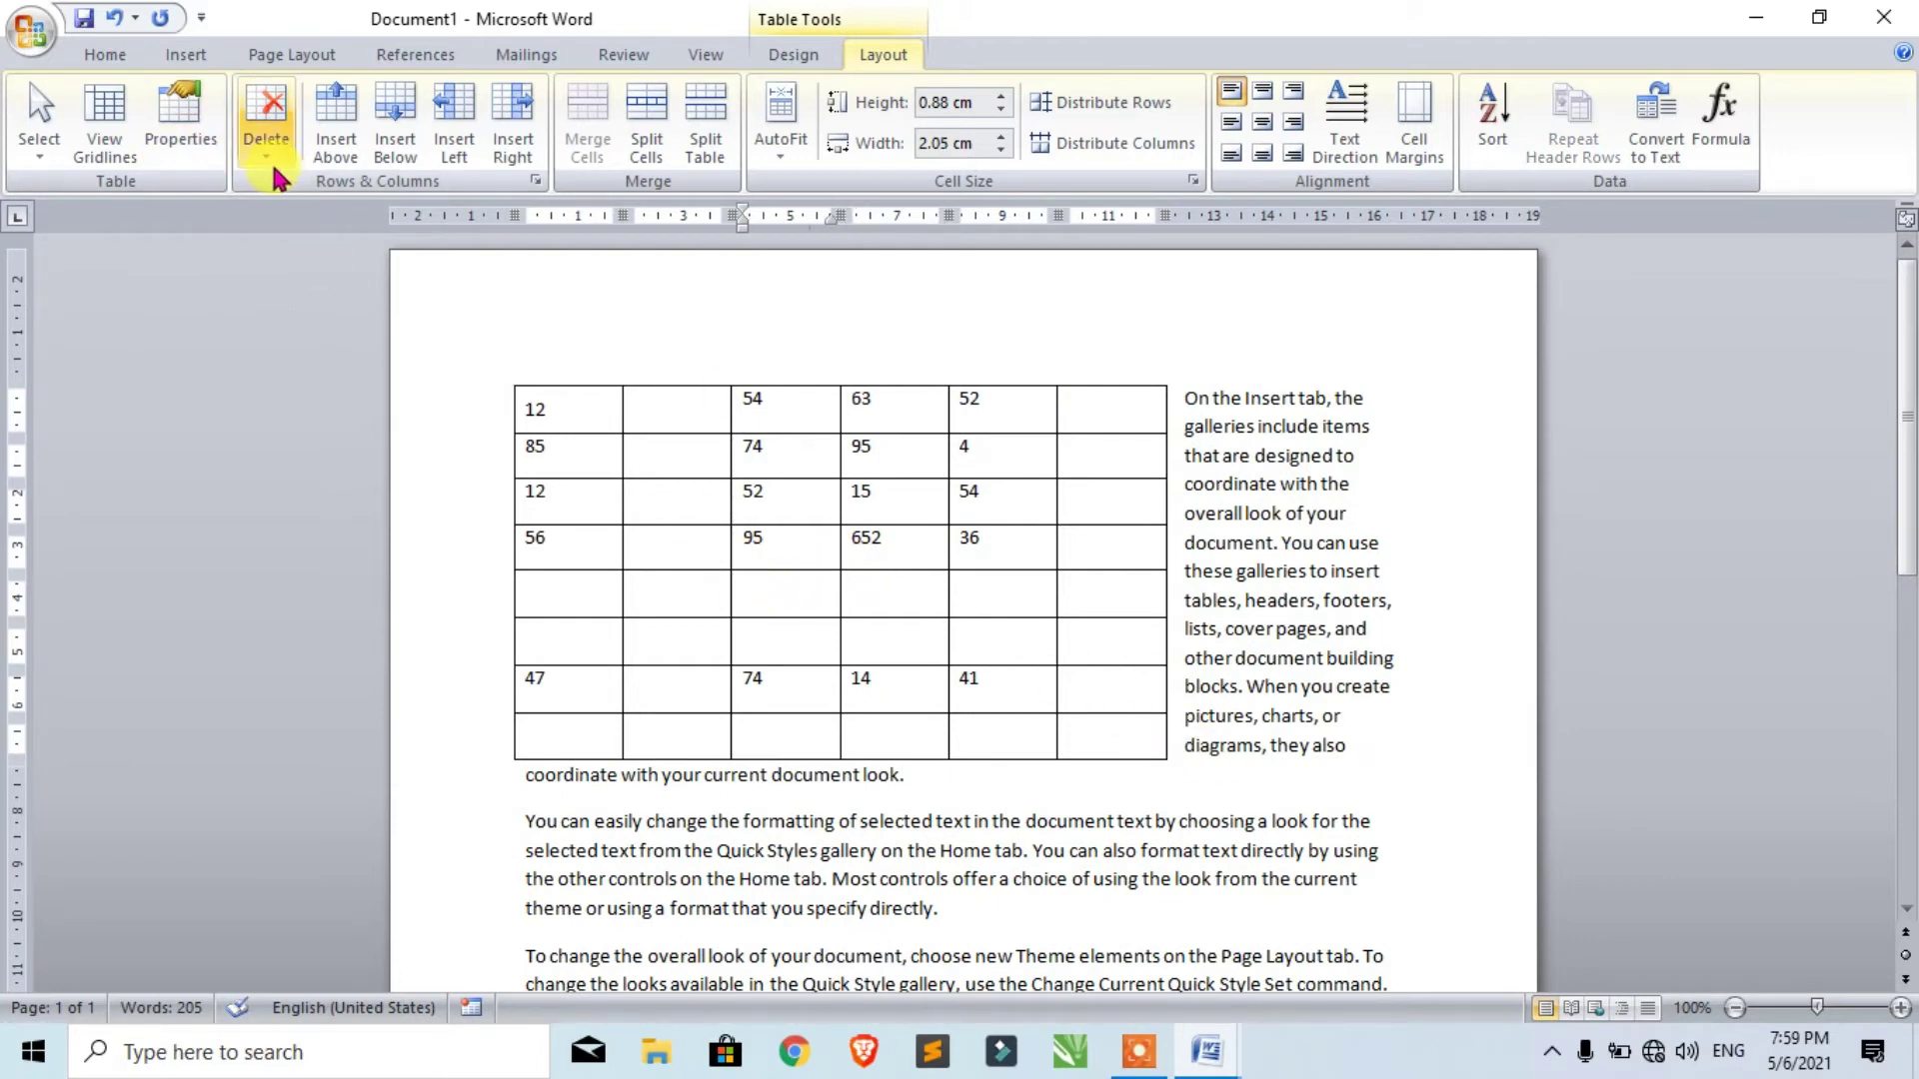
left_click(266, 120)
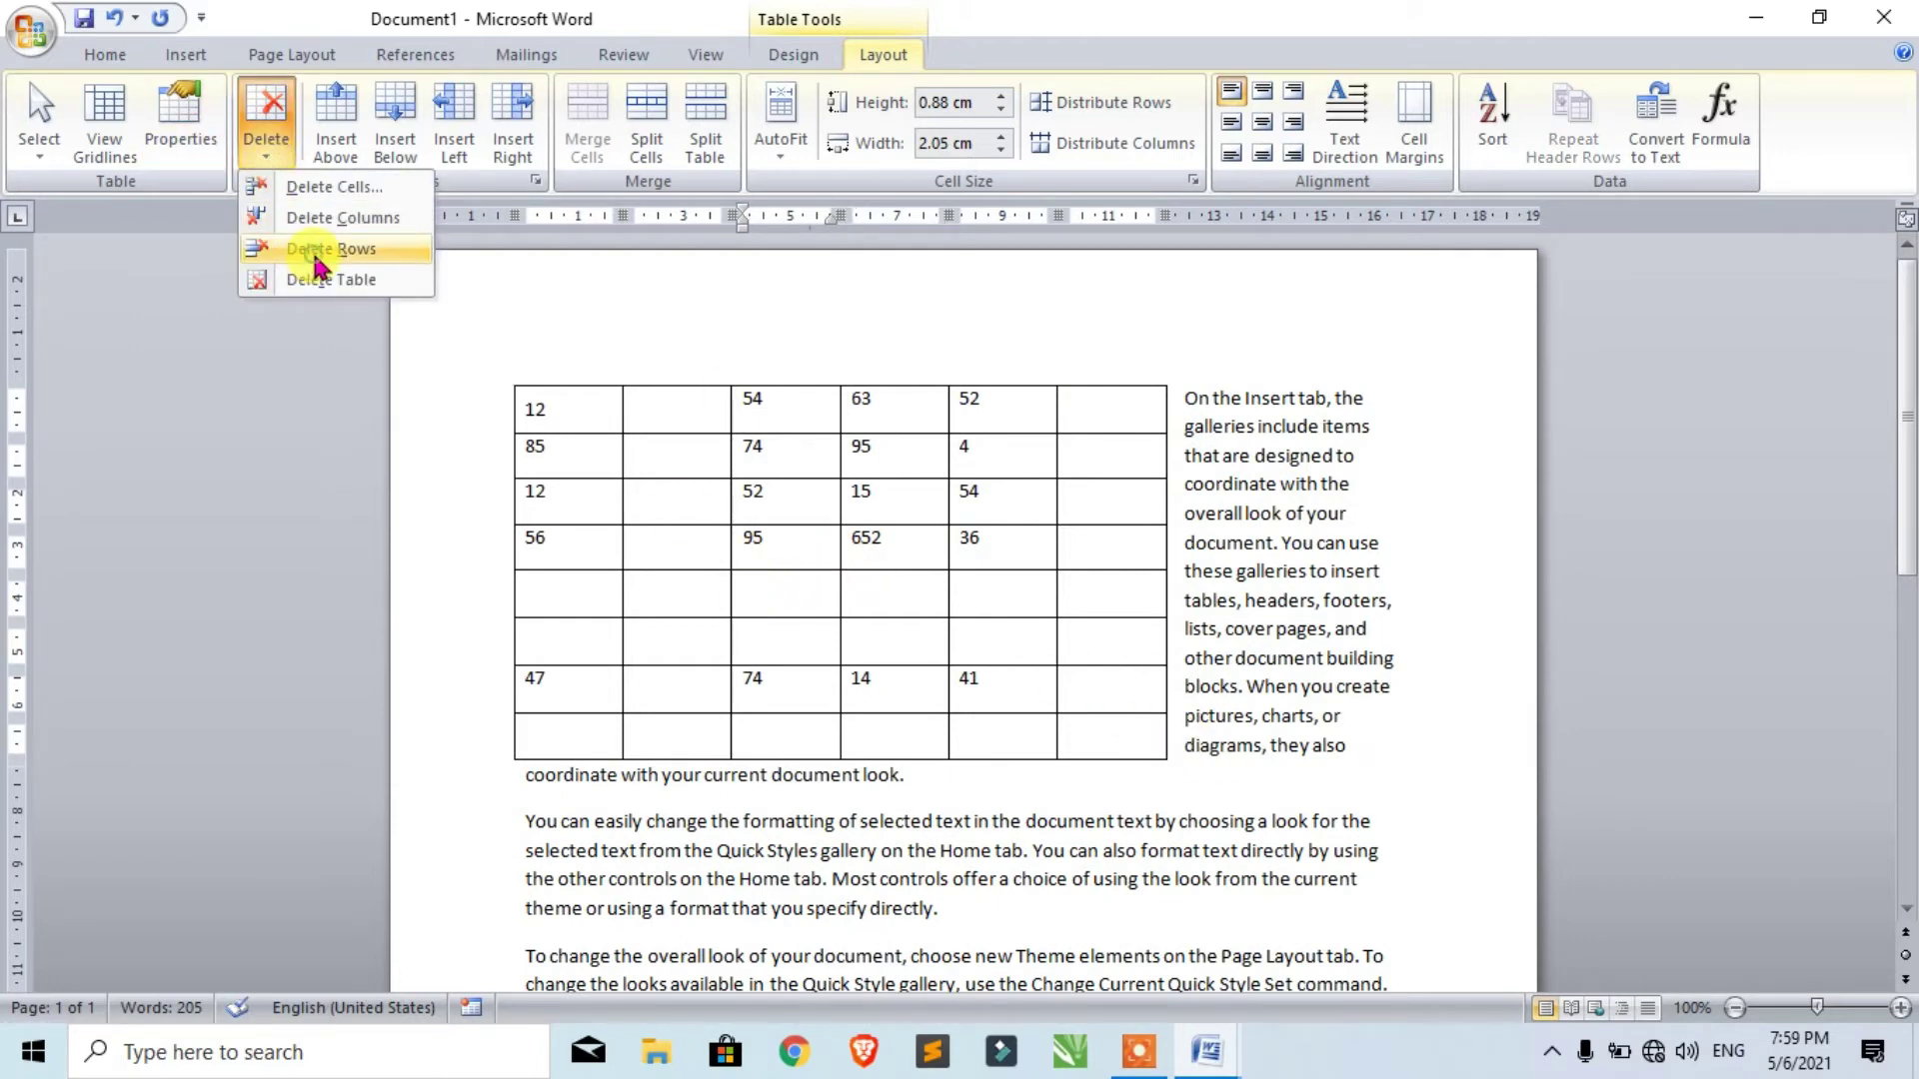
left_click(318, 252)
Delete the first cell of the empty row above 47 with the Shift cells left option.
left_click(266, 118)
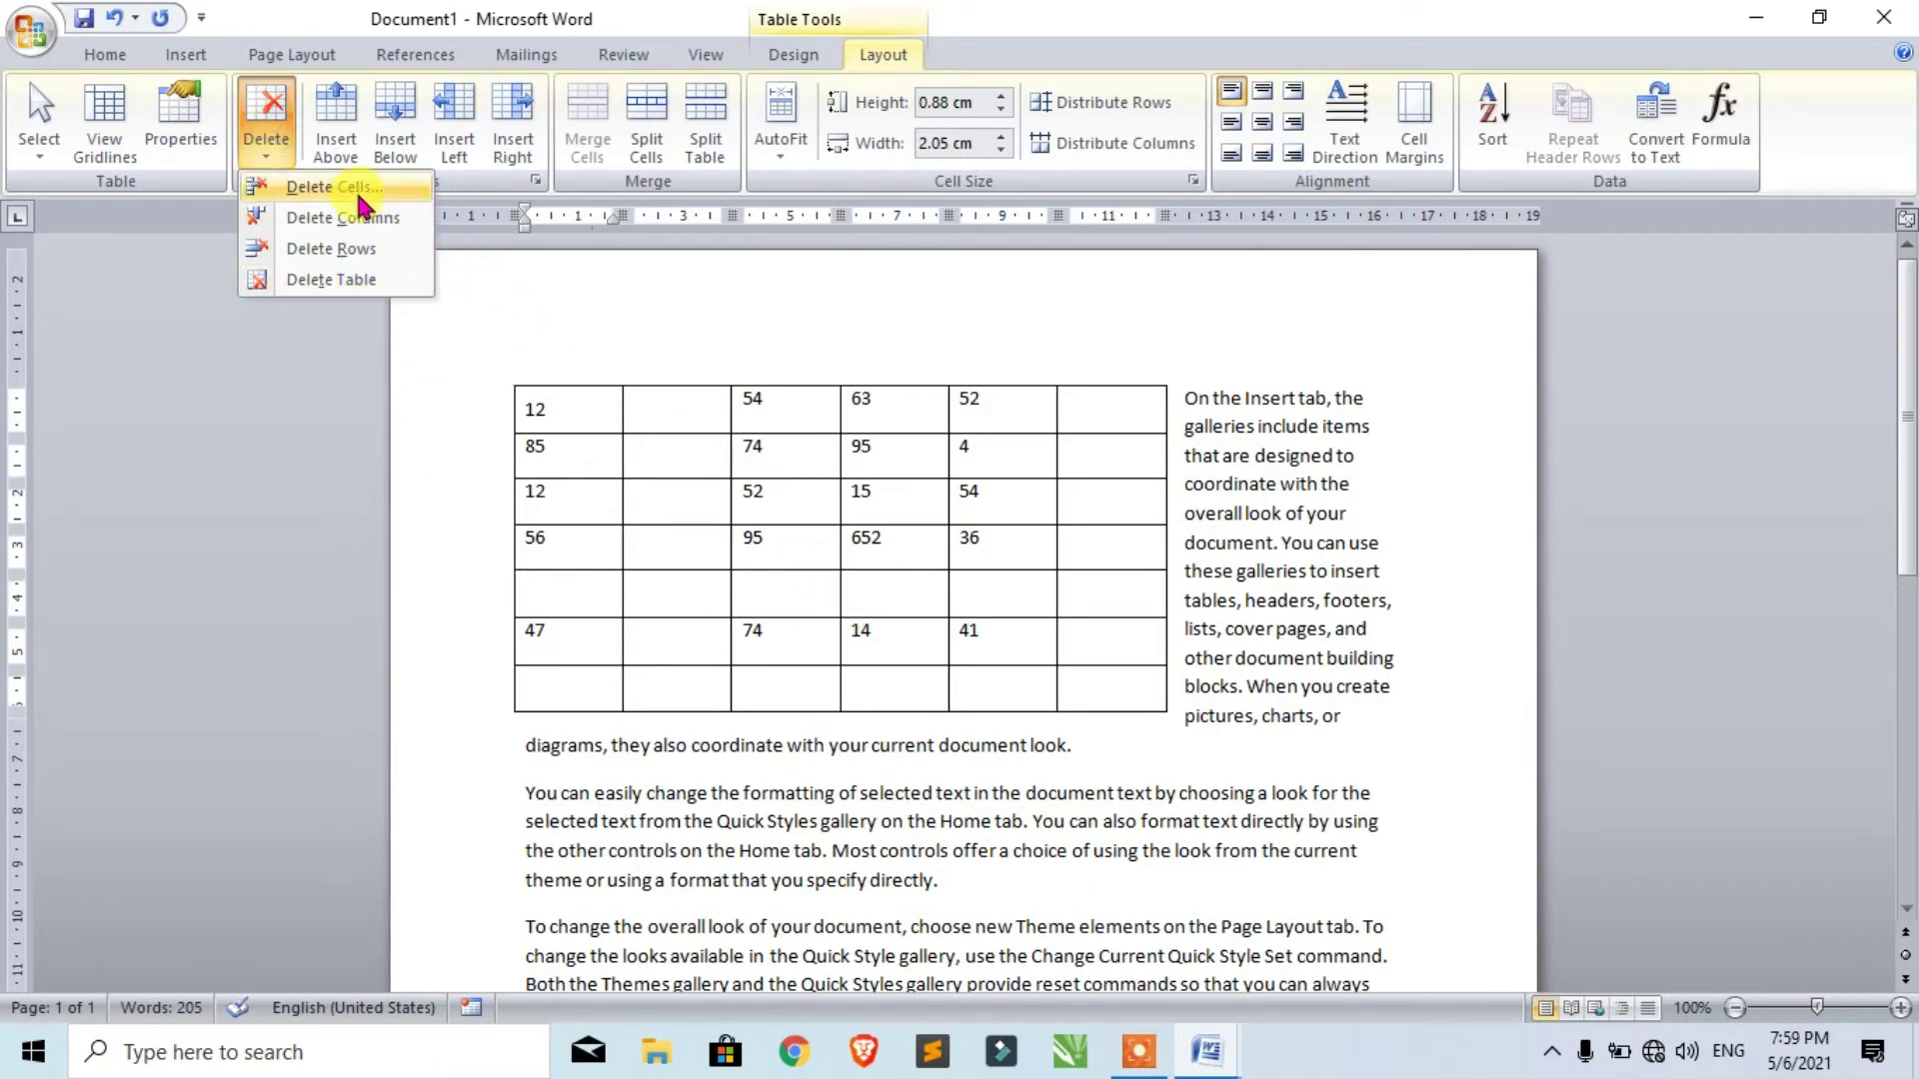
key("ctrl+z")
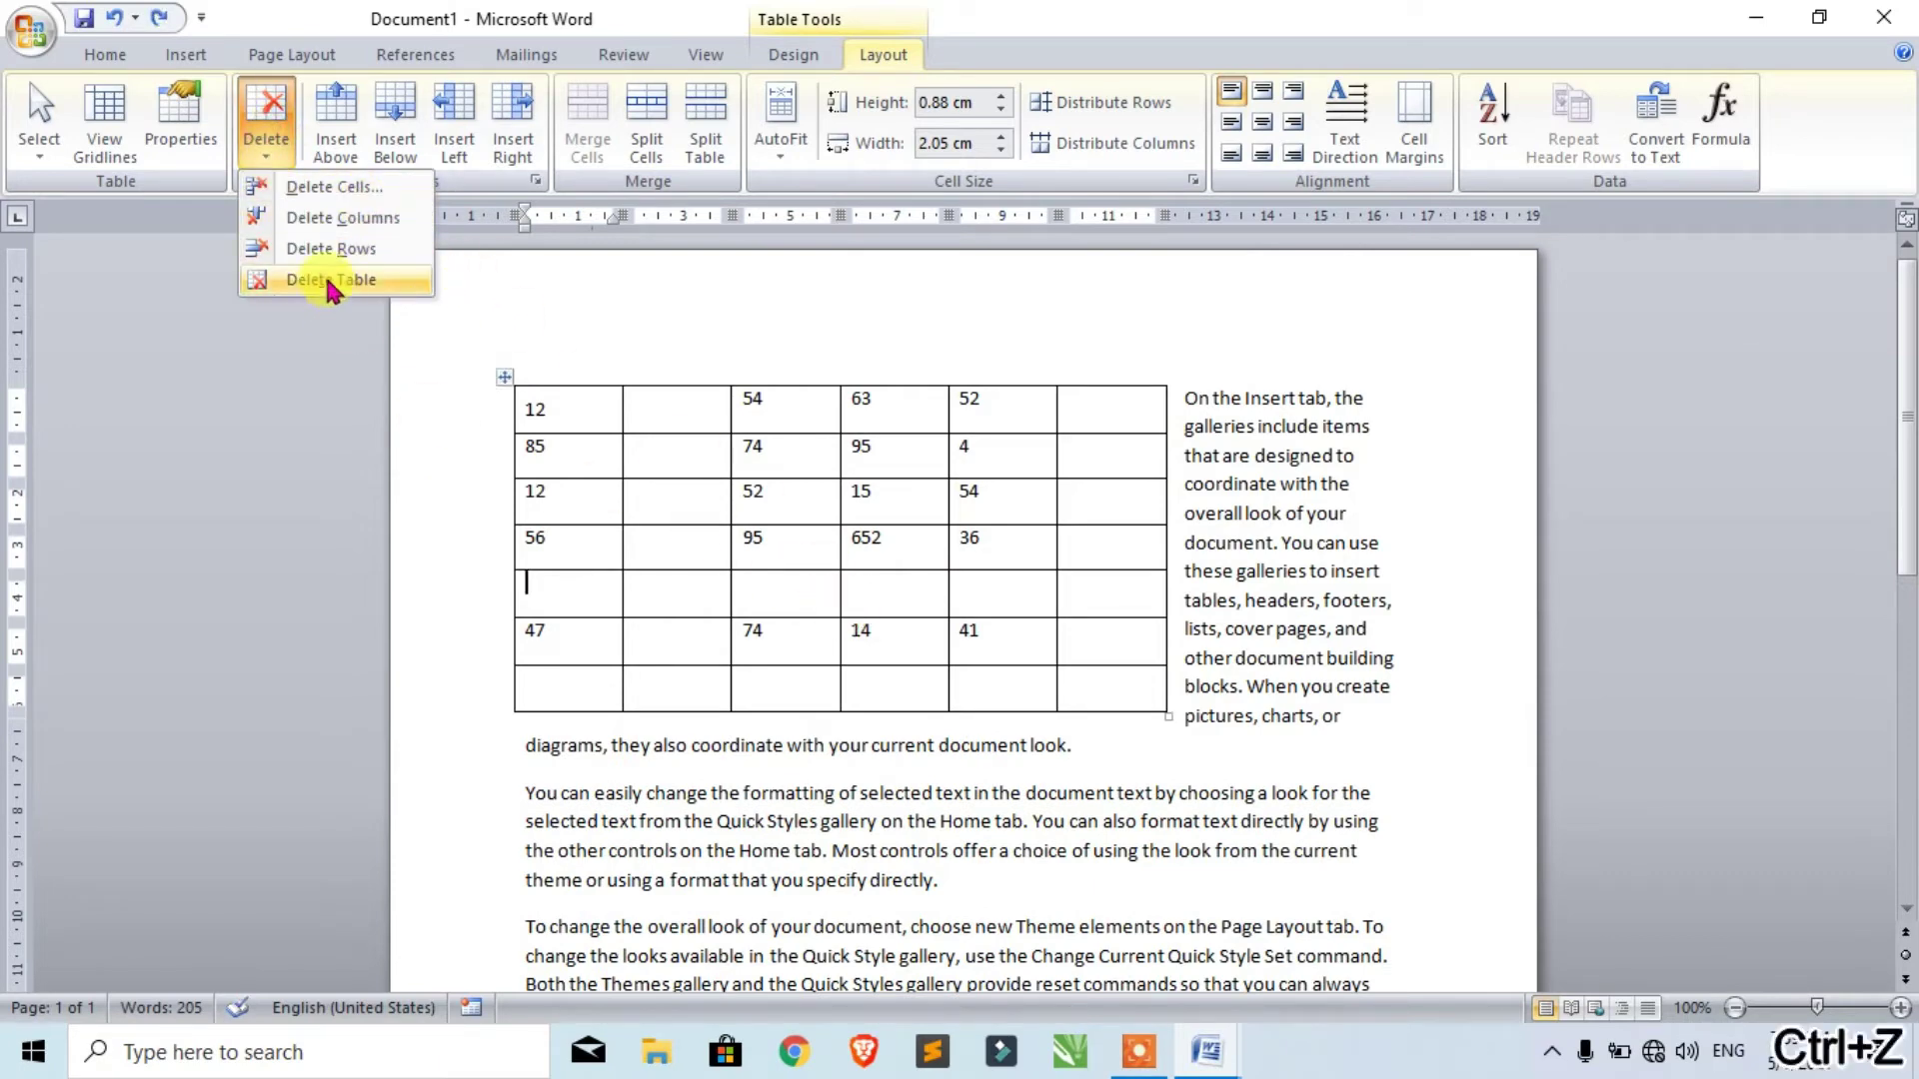
left_click(306, 188)
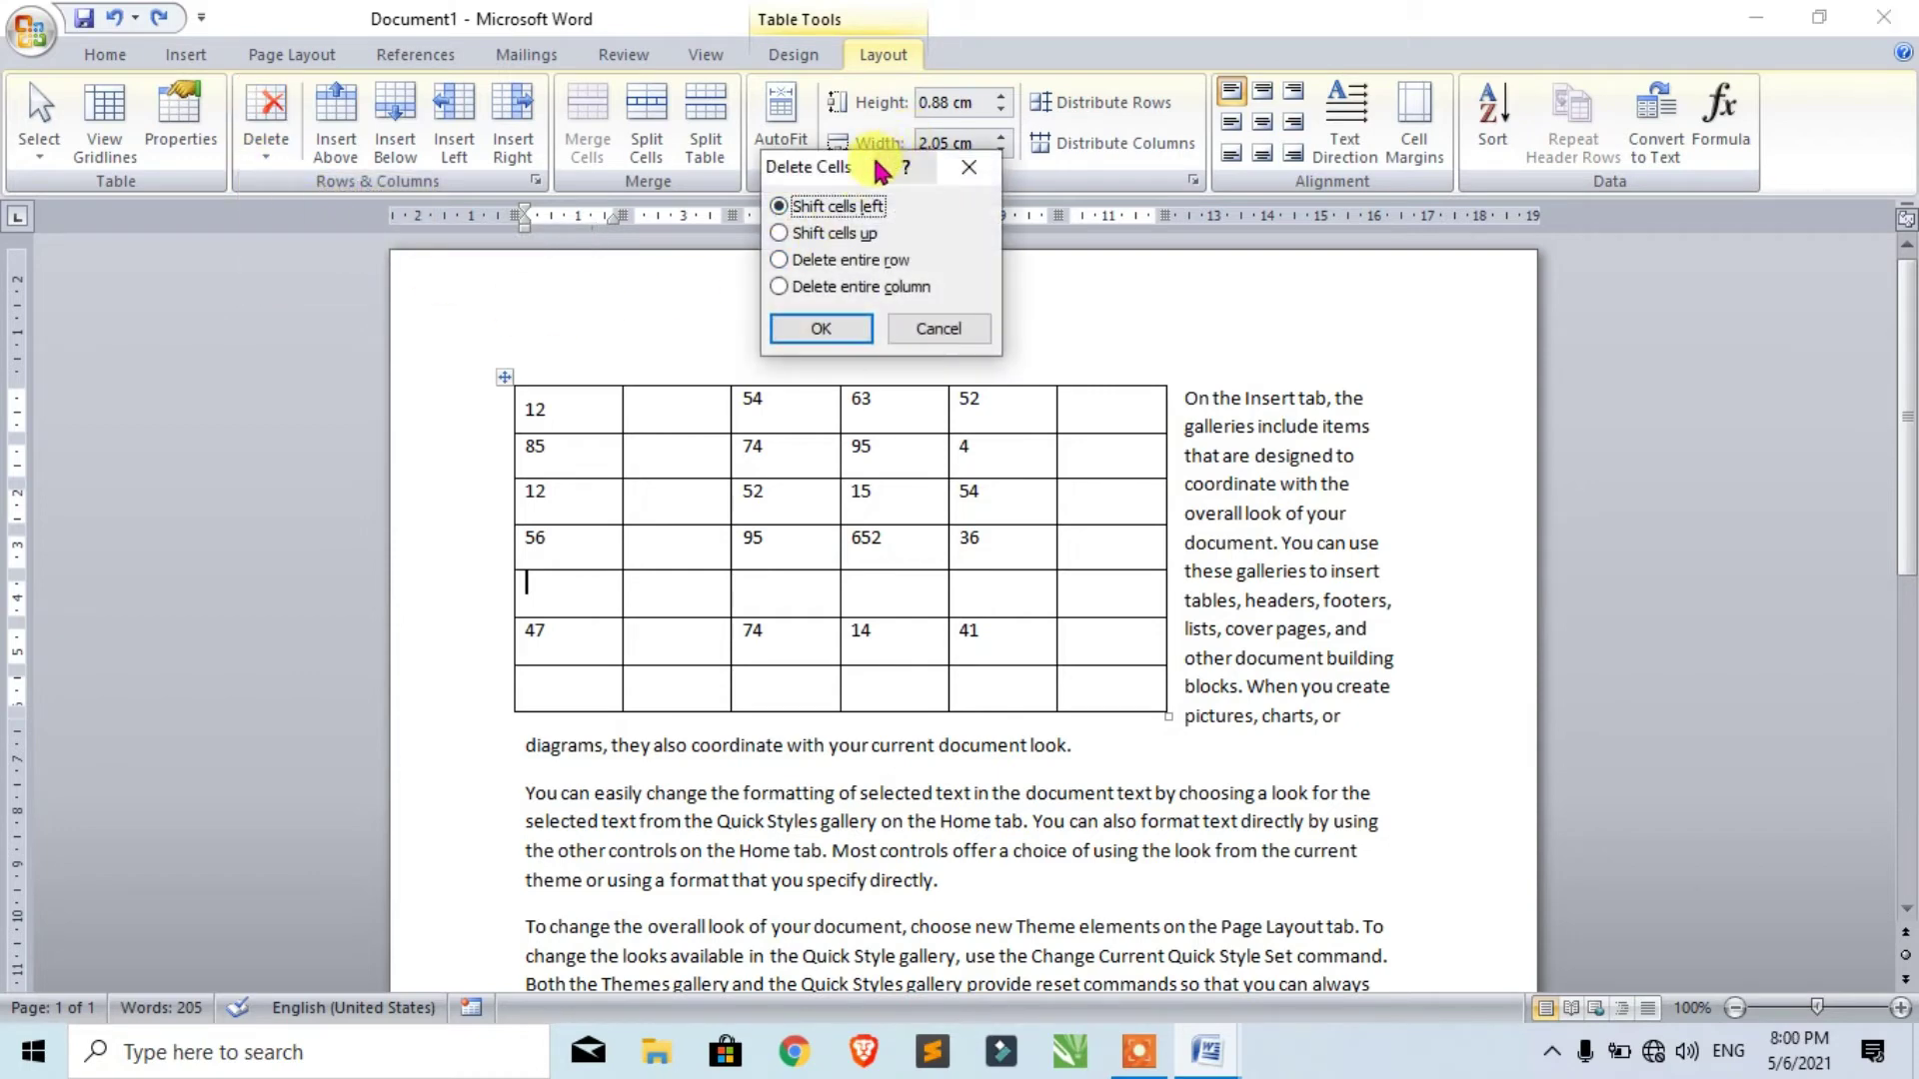
left_click_drag(866, 177, 938, 163)
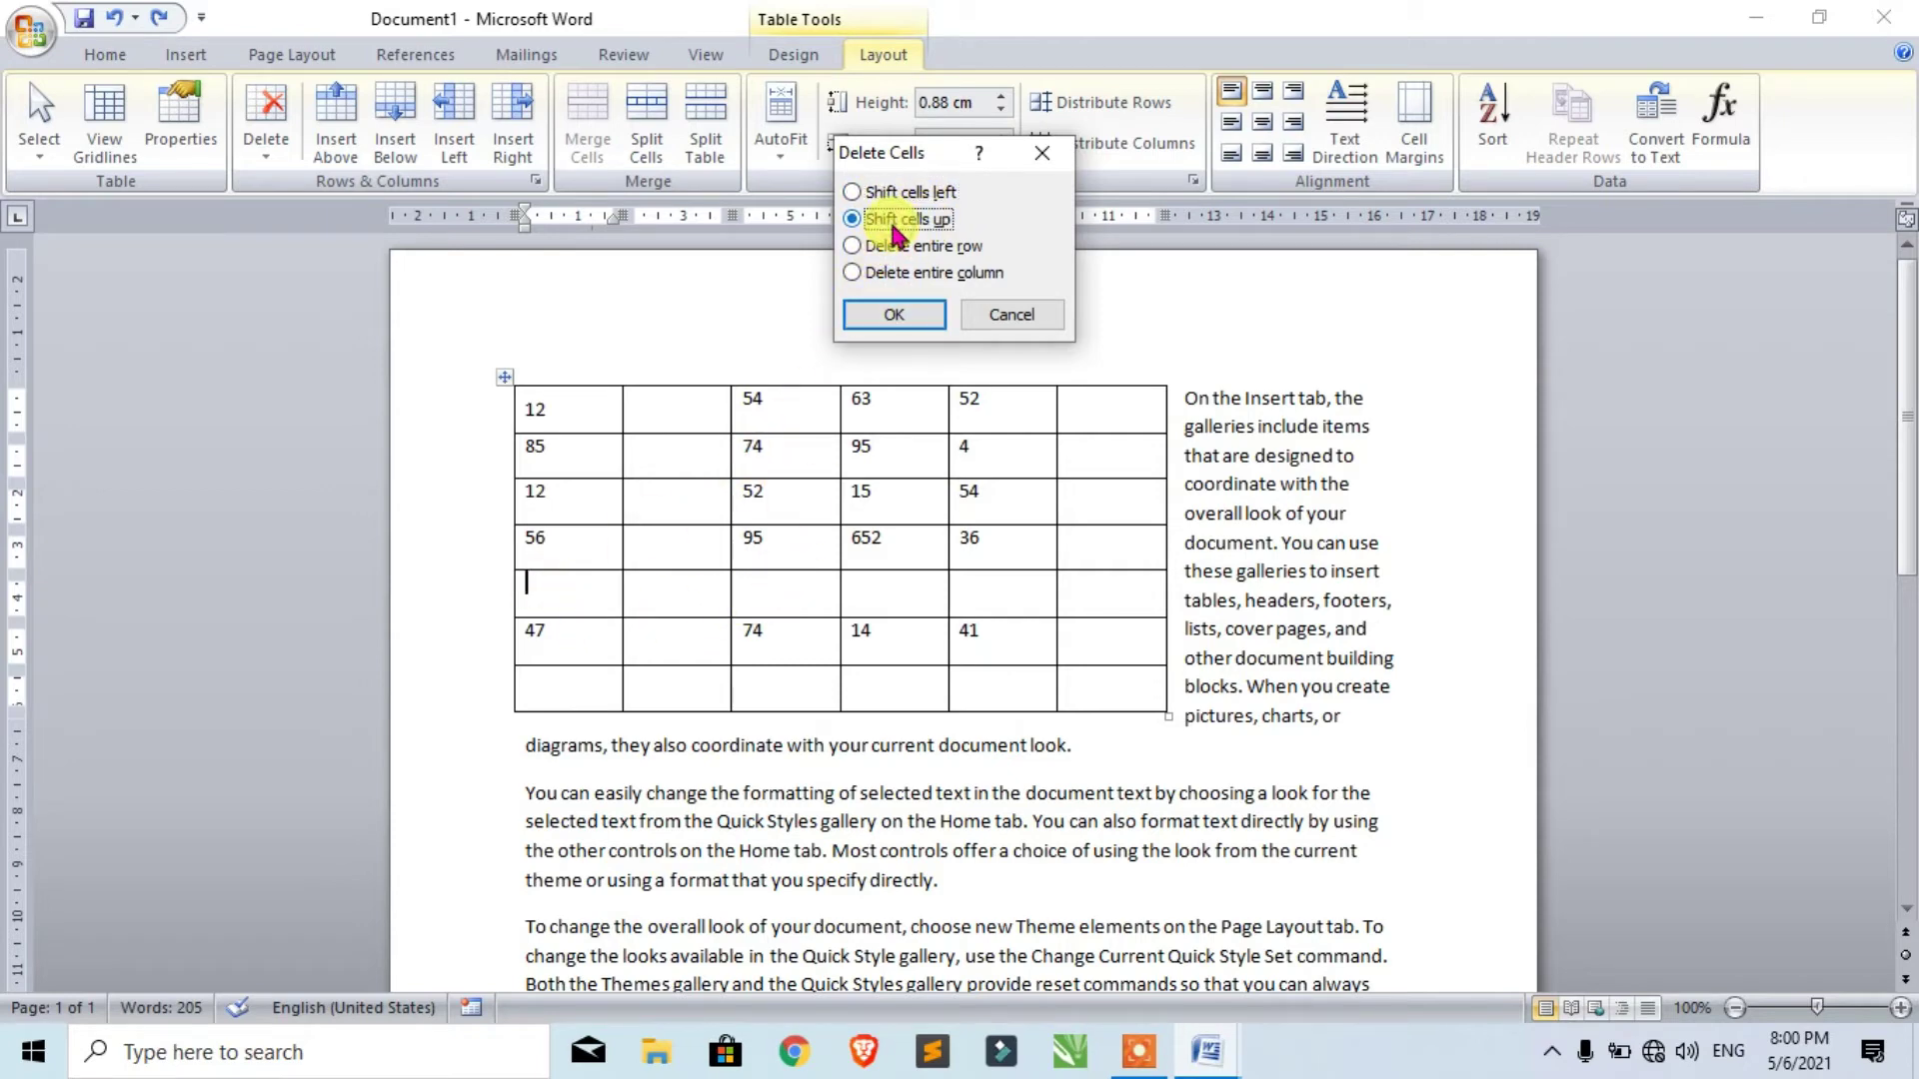
left_click(902, 274)
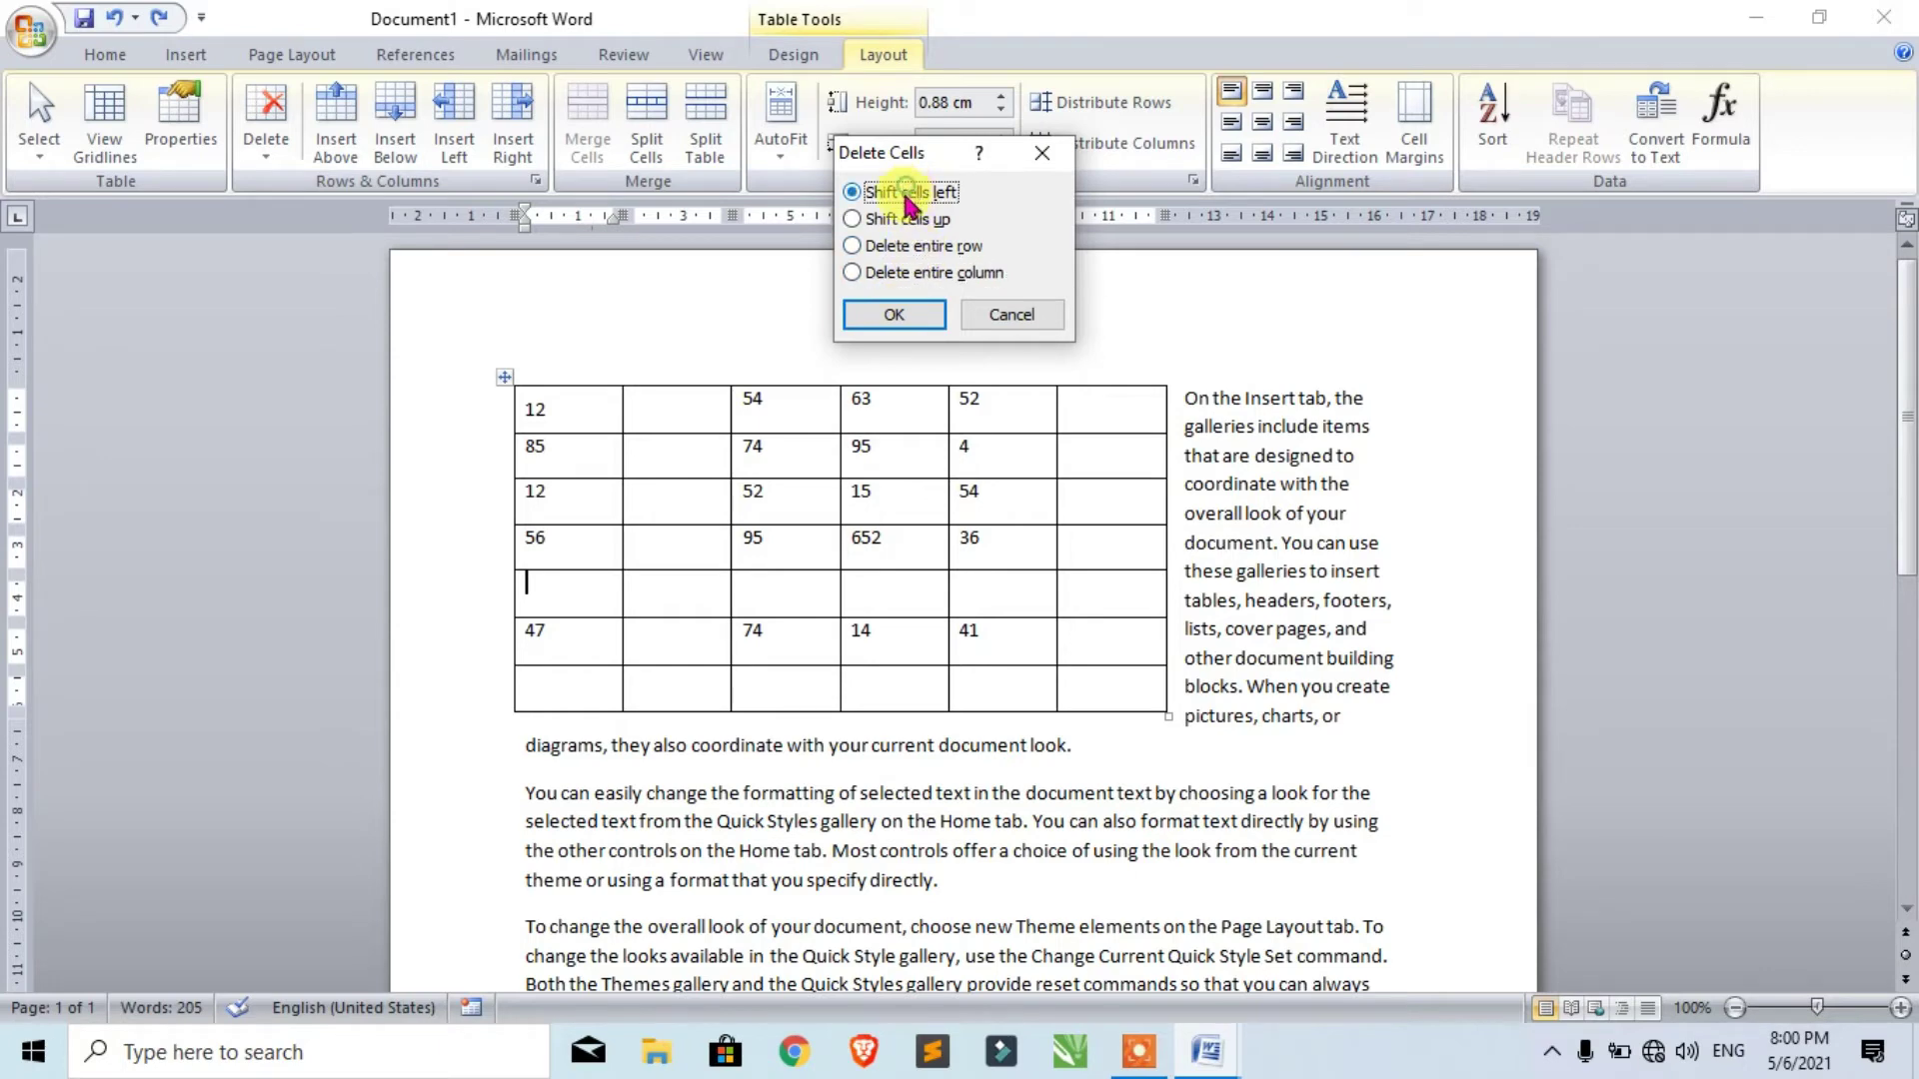
left_click(913, 315)
left_click(916, 318)
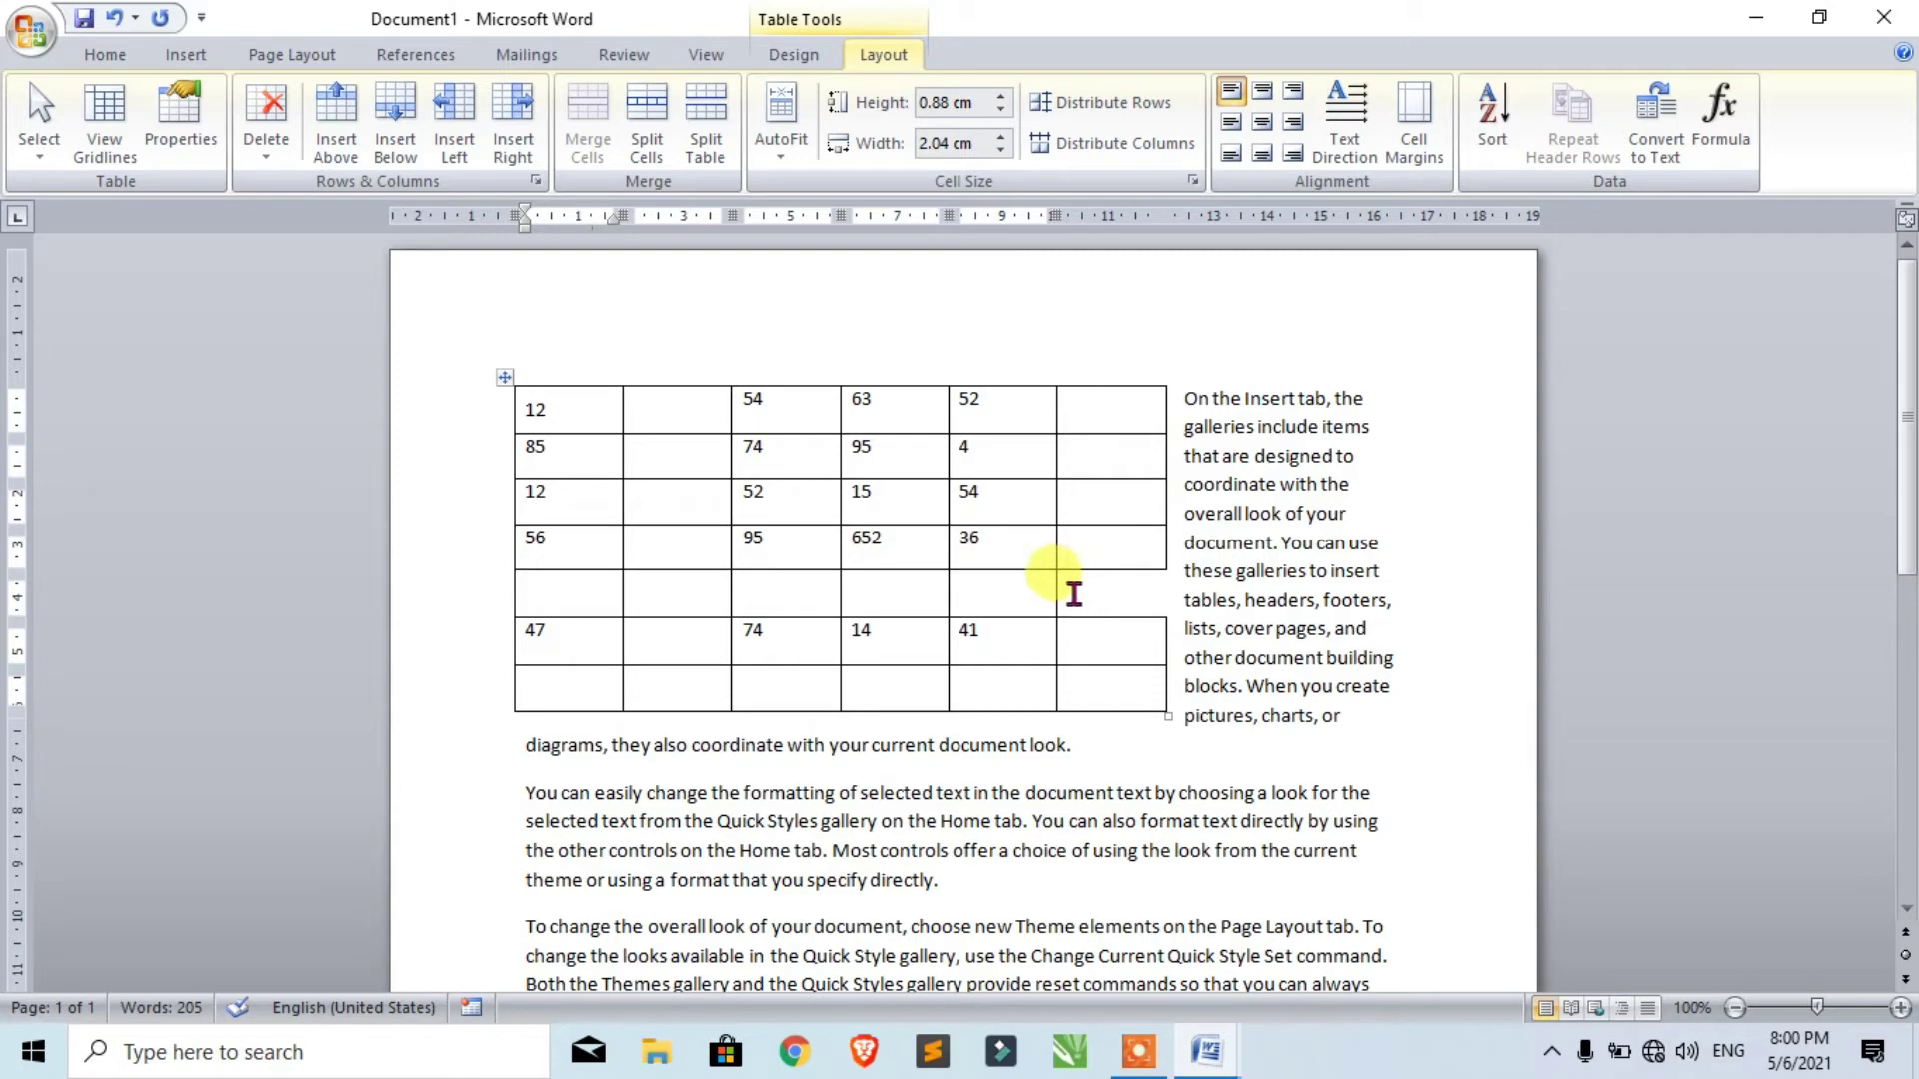
Undo the cell deletion in the empty row above 47.
left_click_drag(1057, 592, 586, 596)
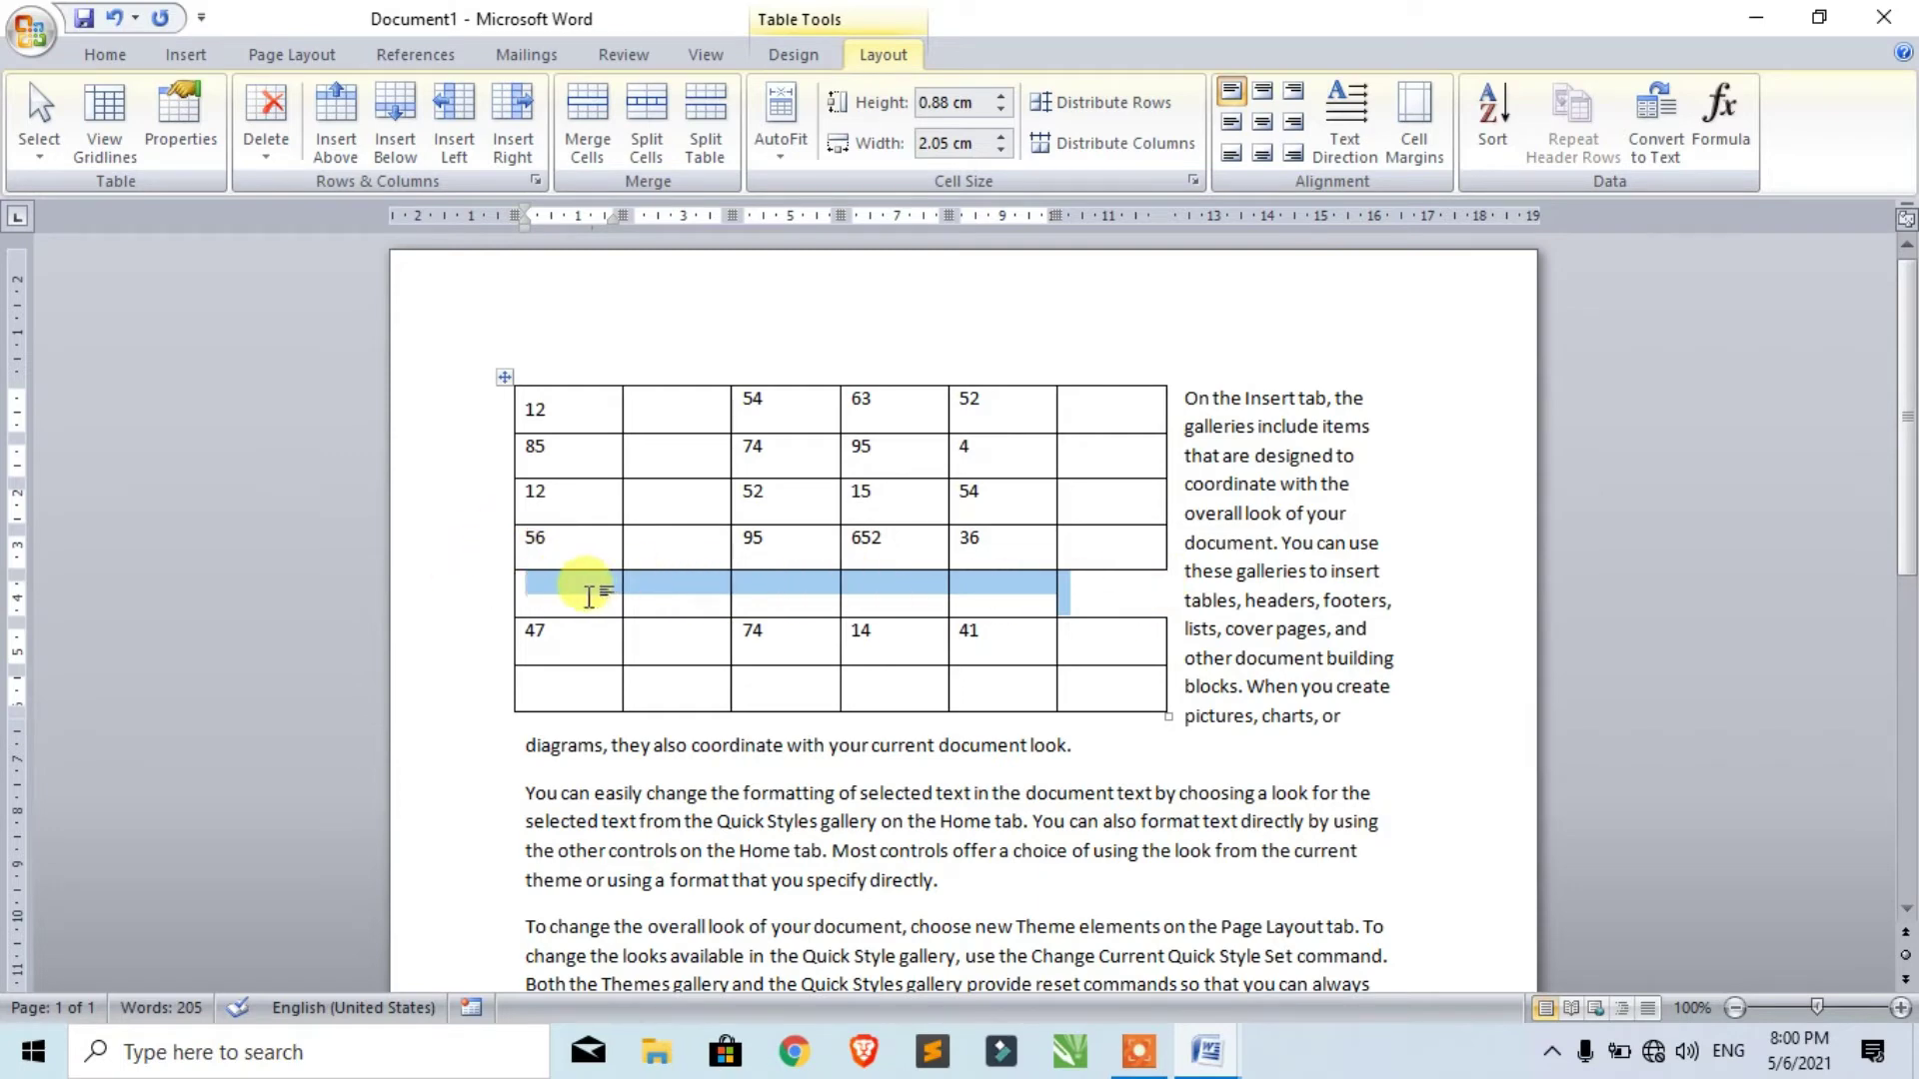
left_click(573, 595)
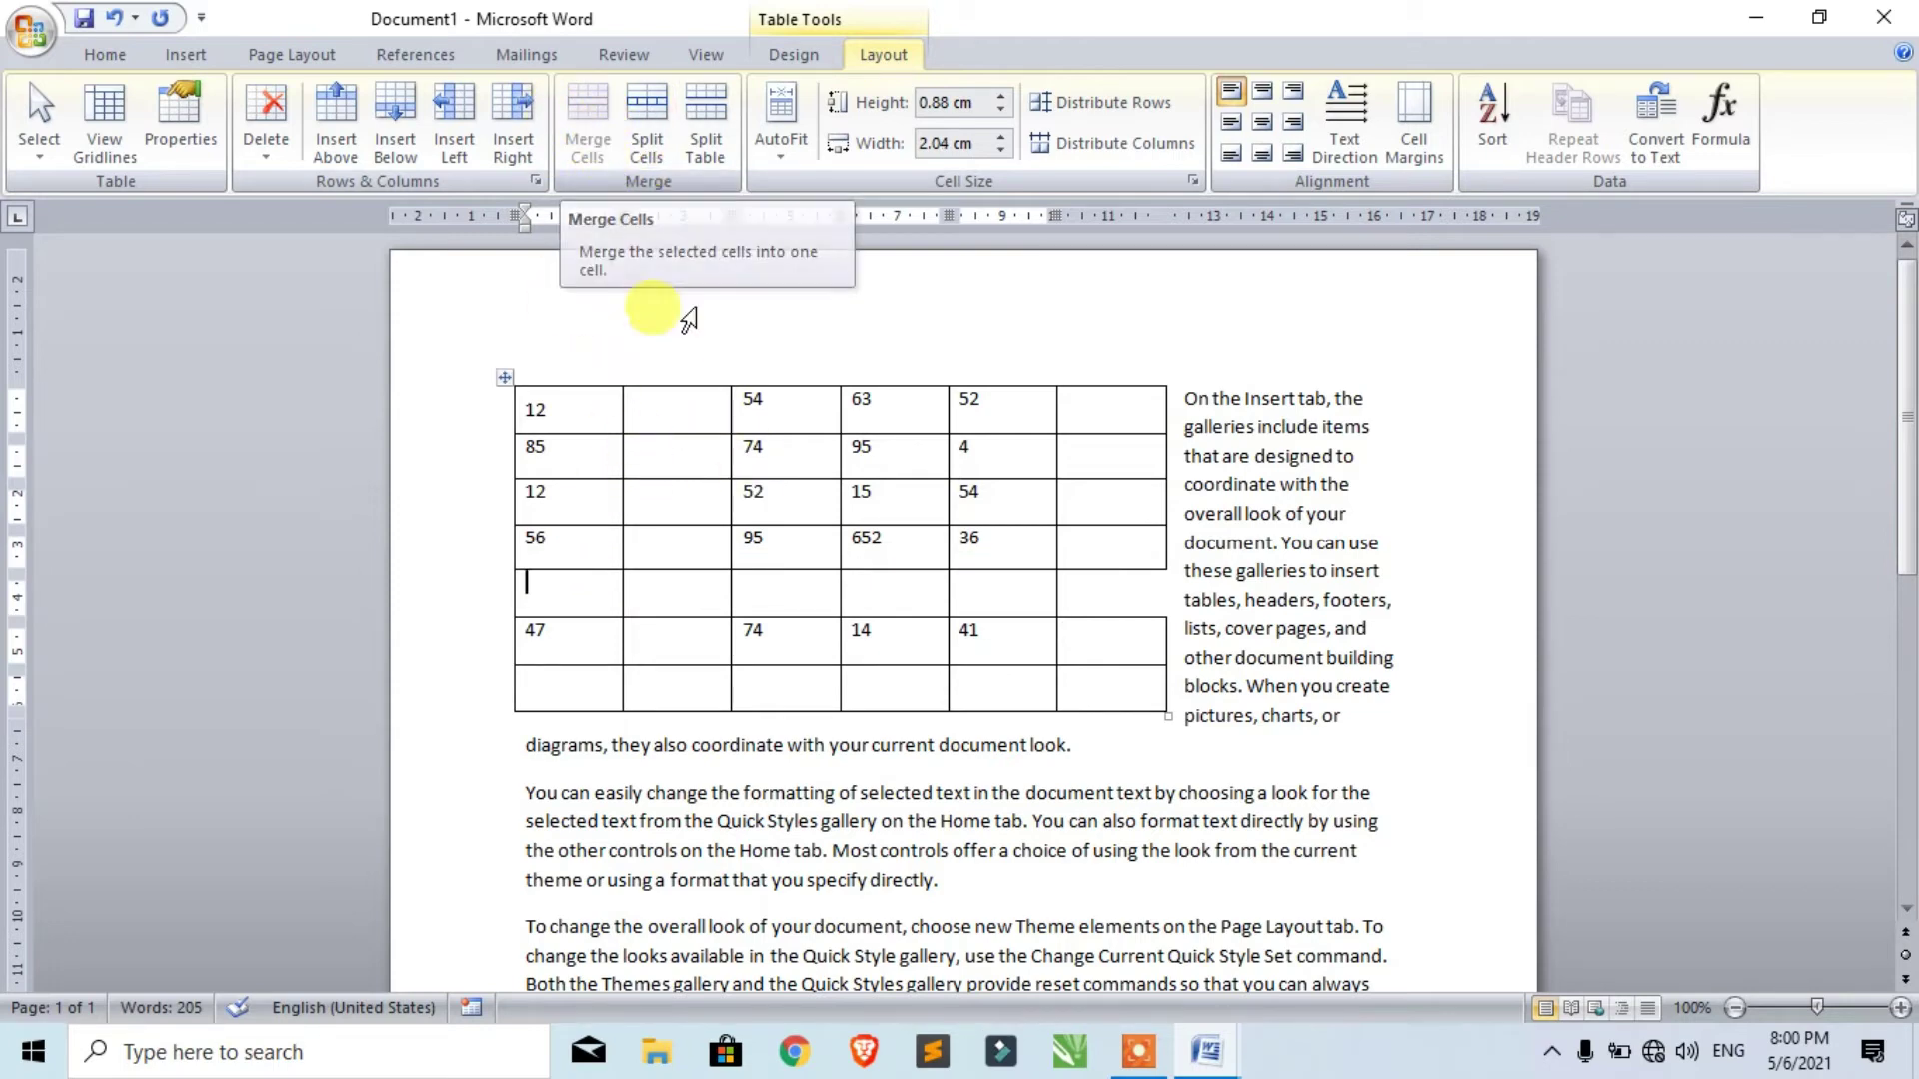
left_click(600, 413)
left_click_drag(615, 426, 1012, 640)
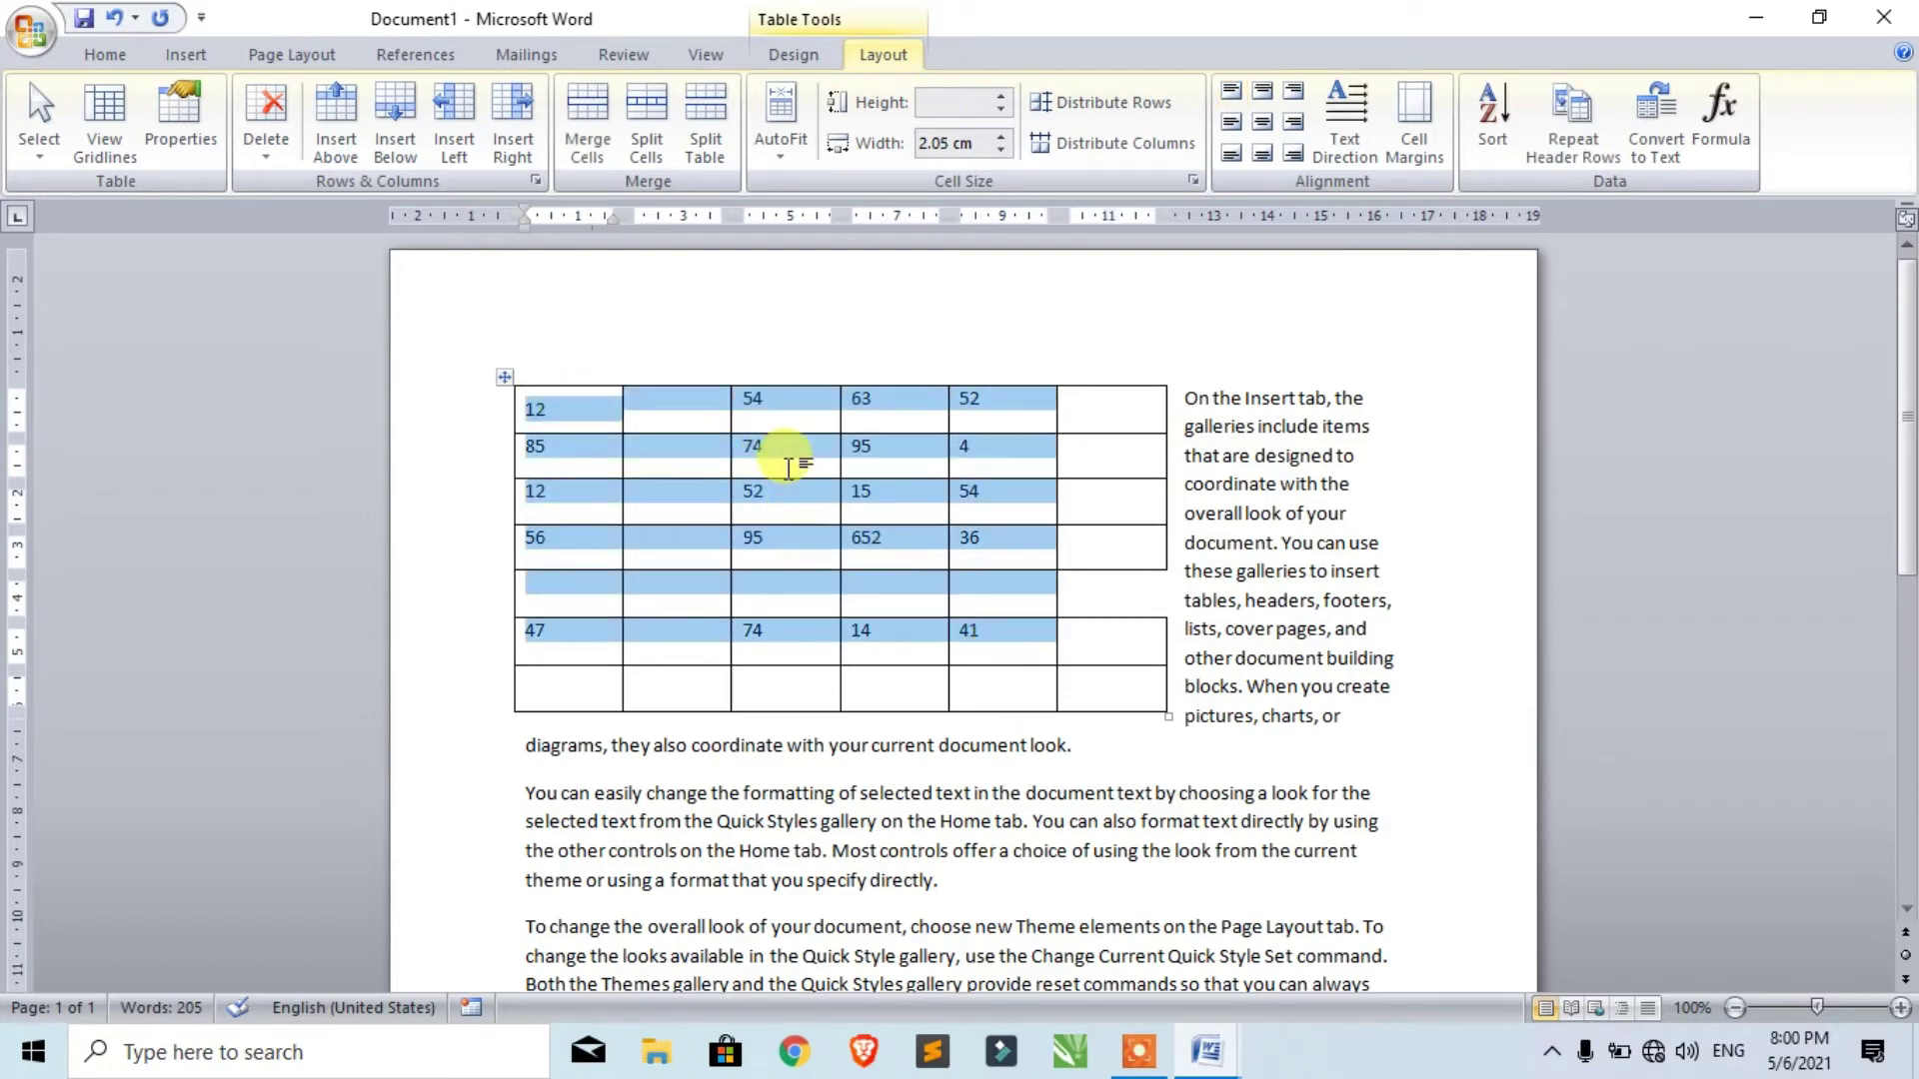
key("ctrl+z")
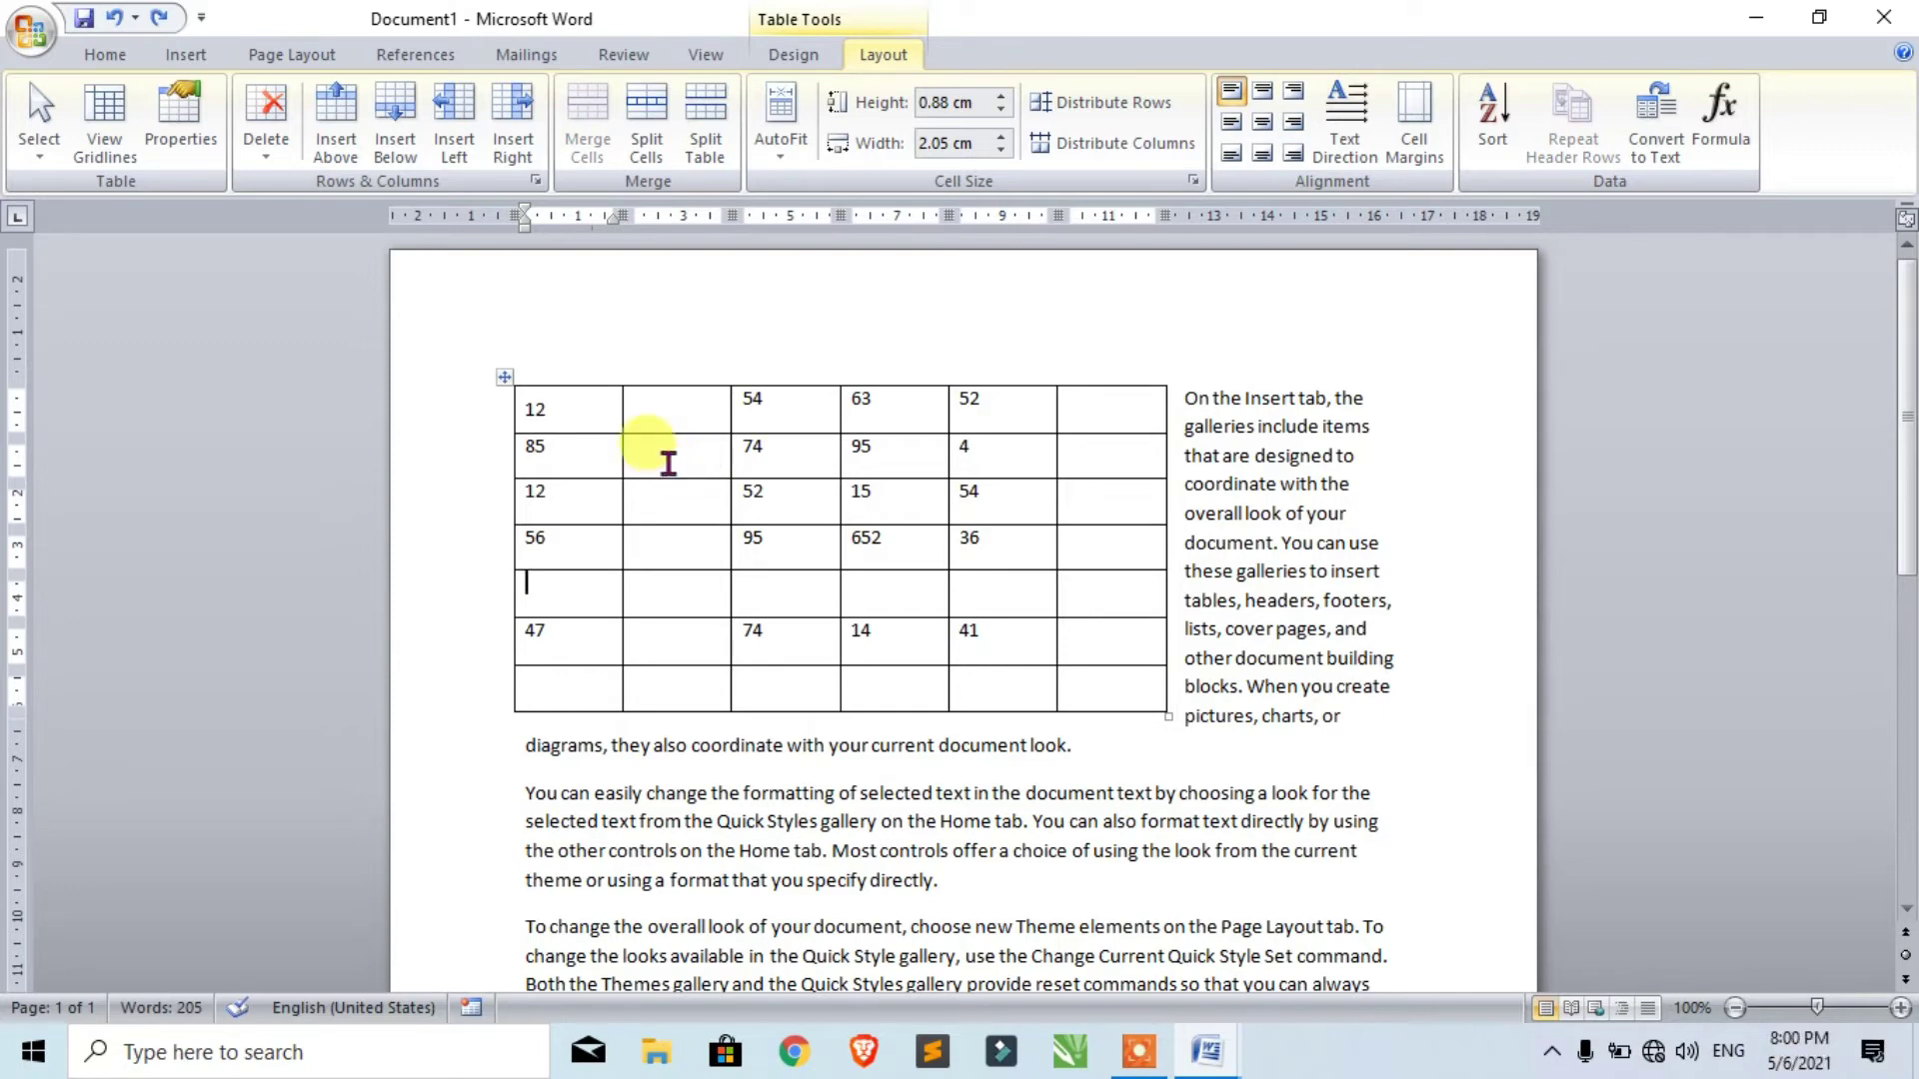
Clear all the numbers from the table and merge the cells of its first row into one.
left_click_drag(560, 411, 977, 642)
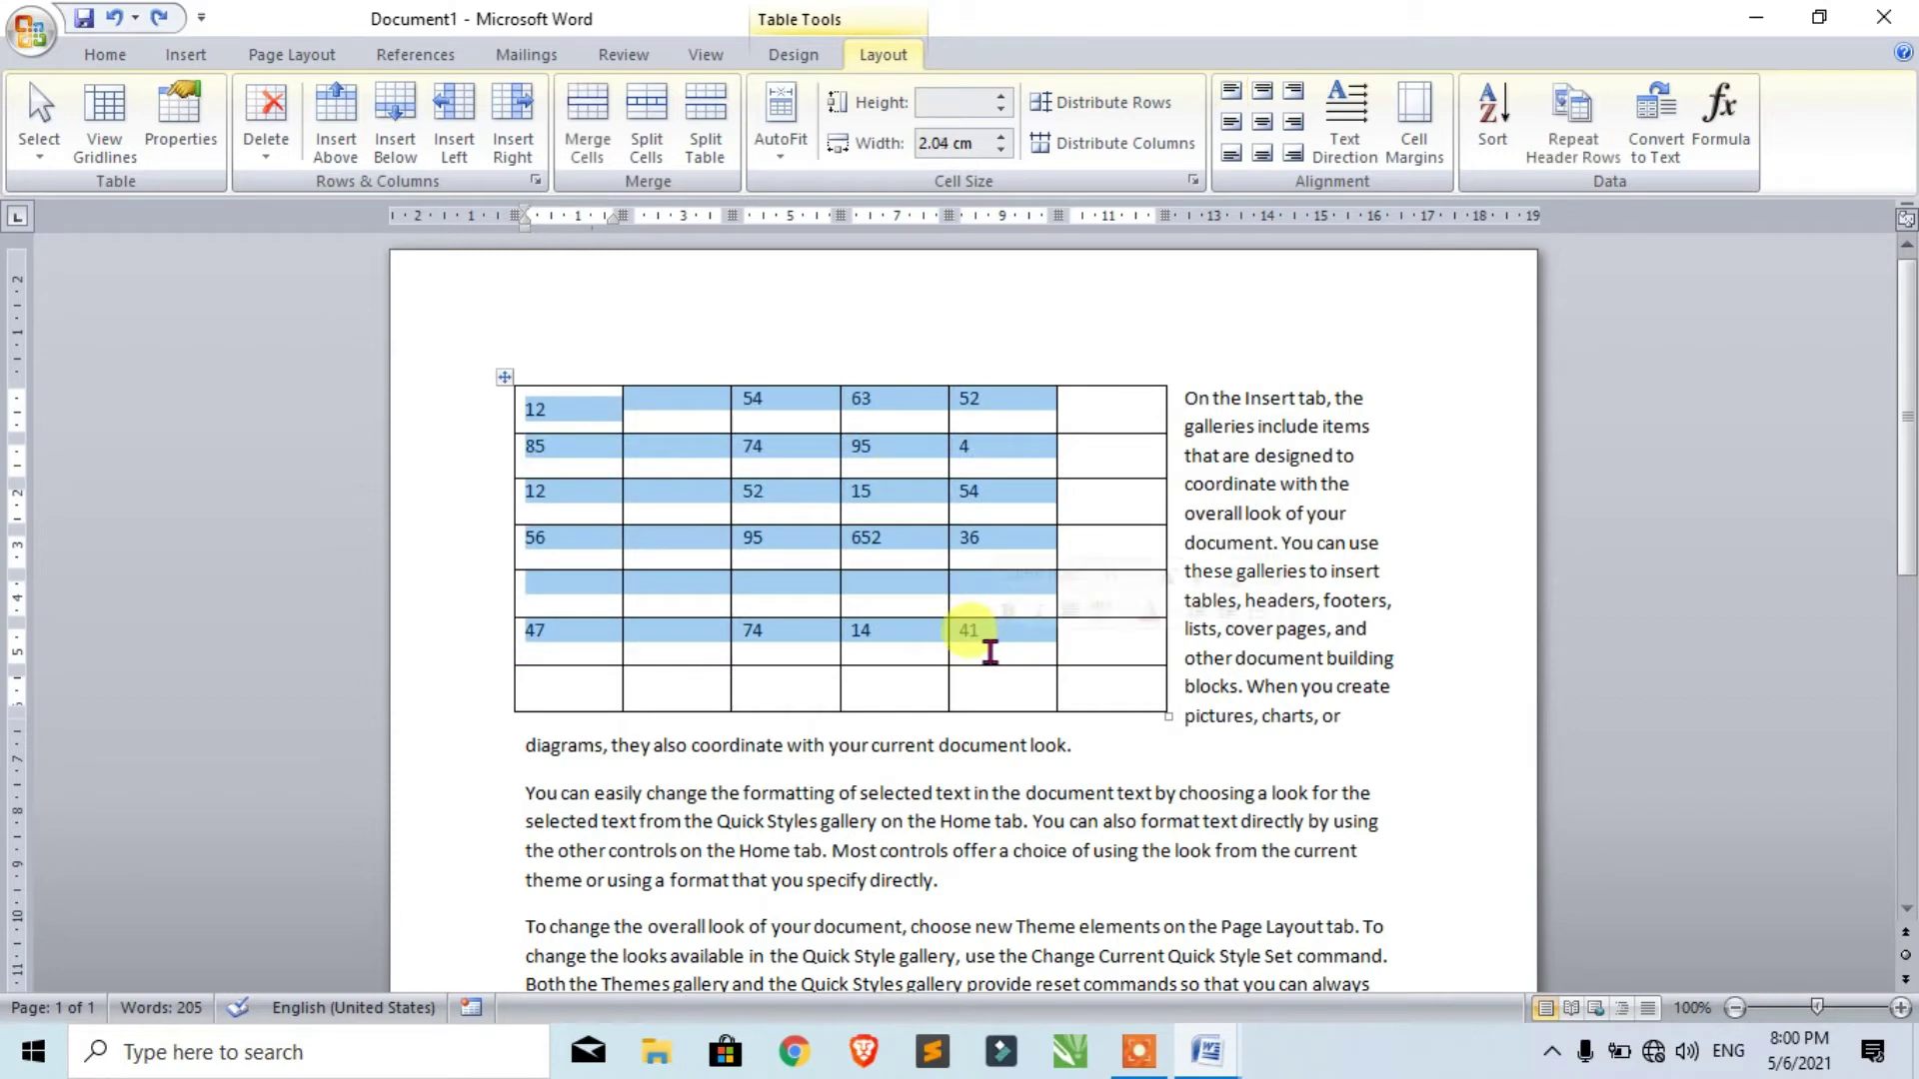
key("Delete")
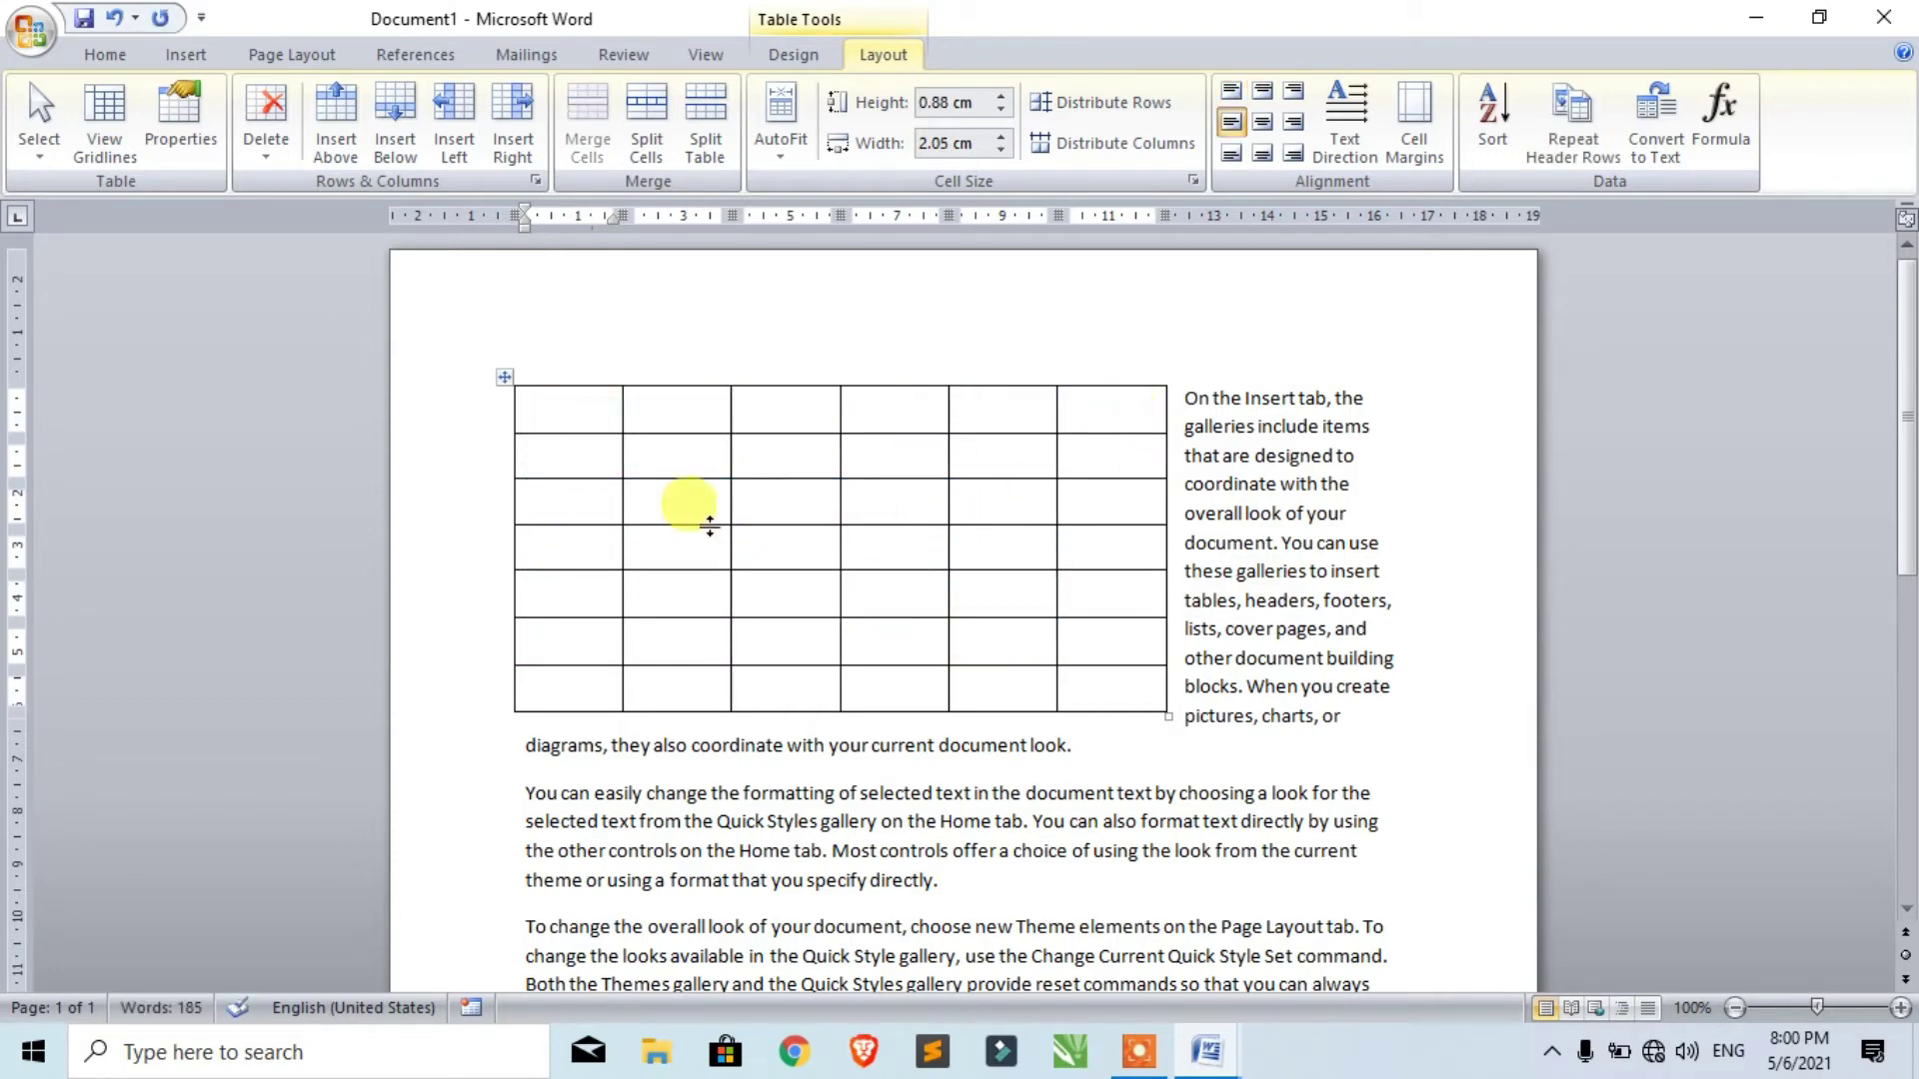
left_click(1095, 422, "shift")
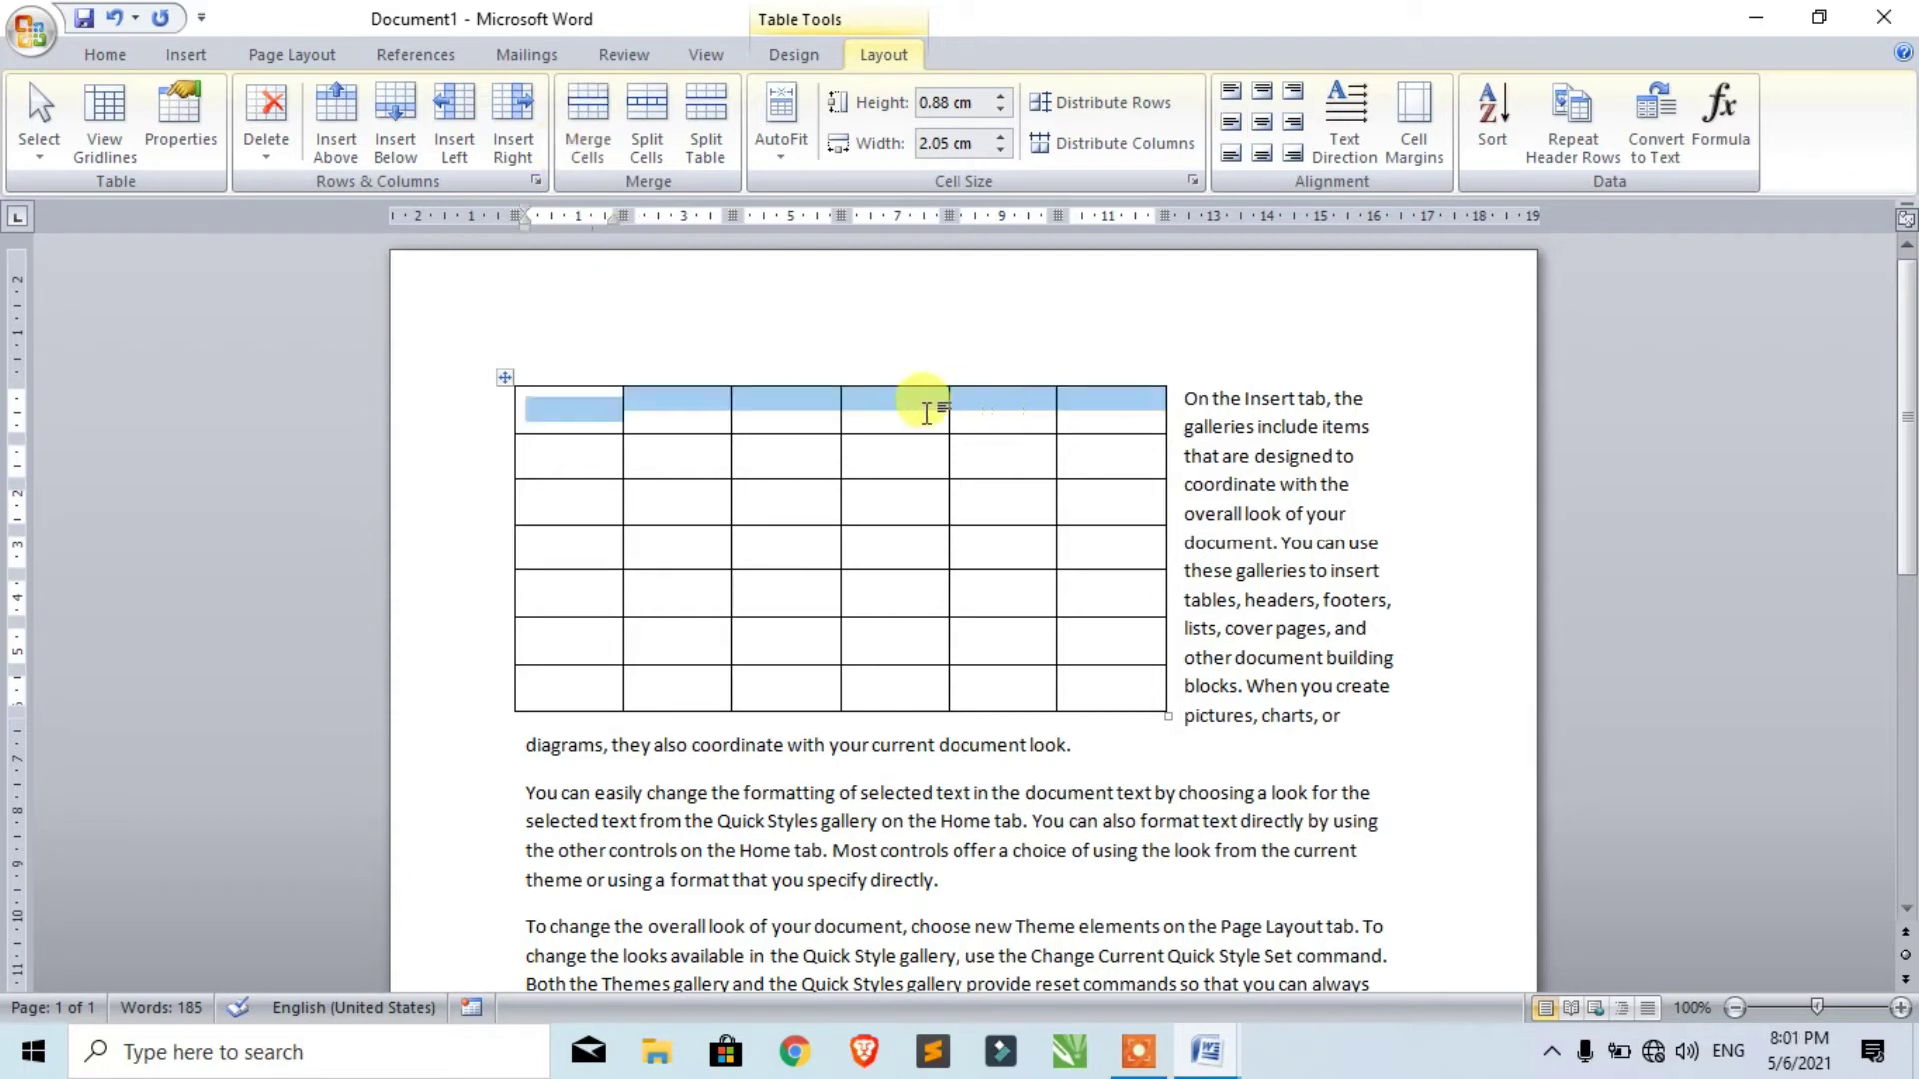
left_click_drag(572, 413, 1113, 411)
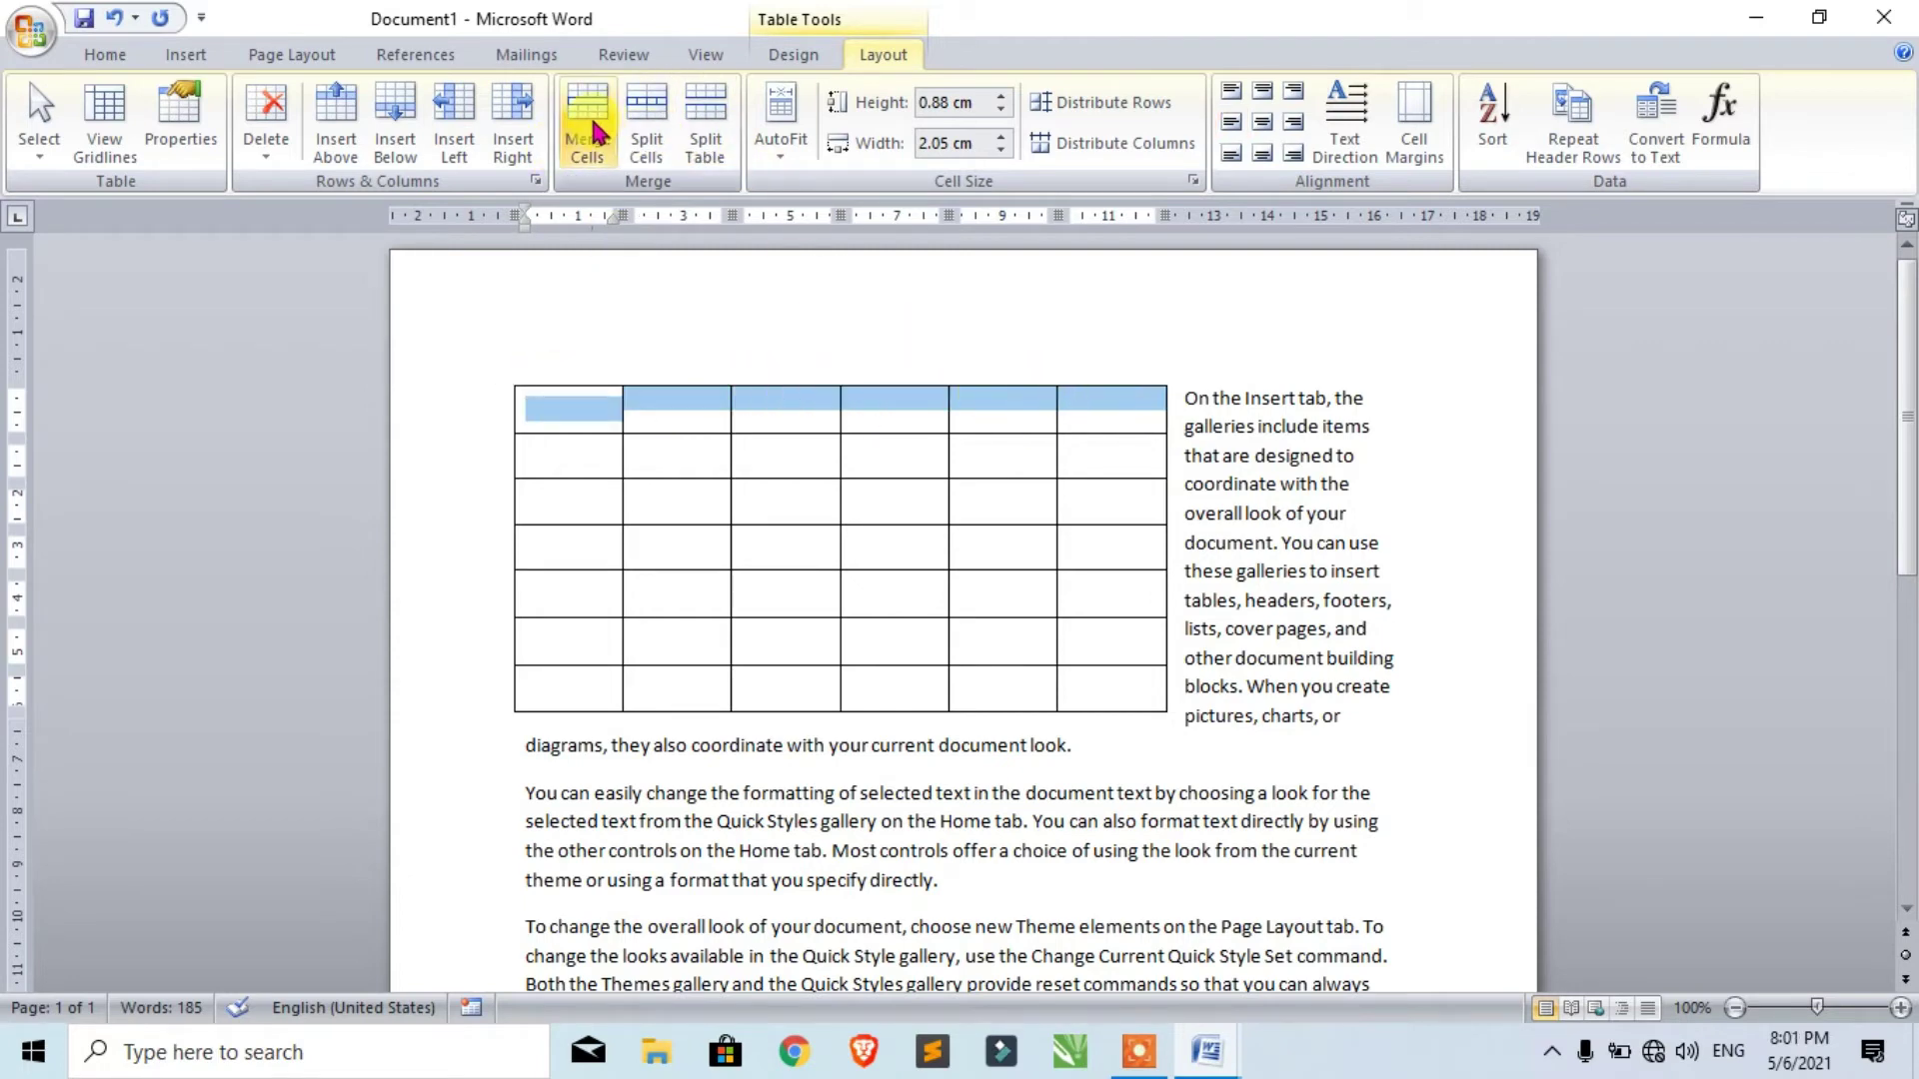
left_click(593, 131)
left_click(810, 545)
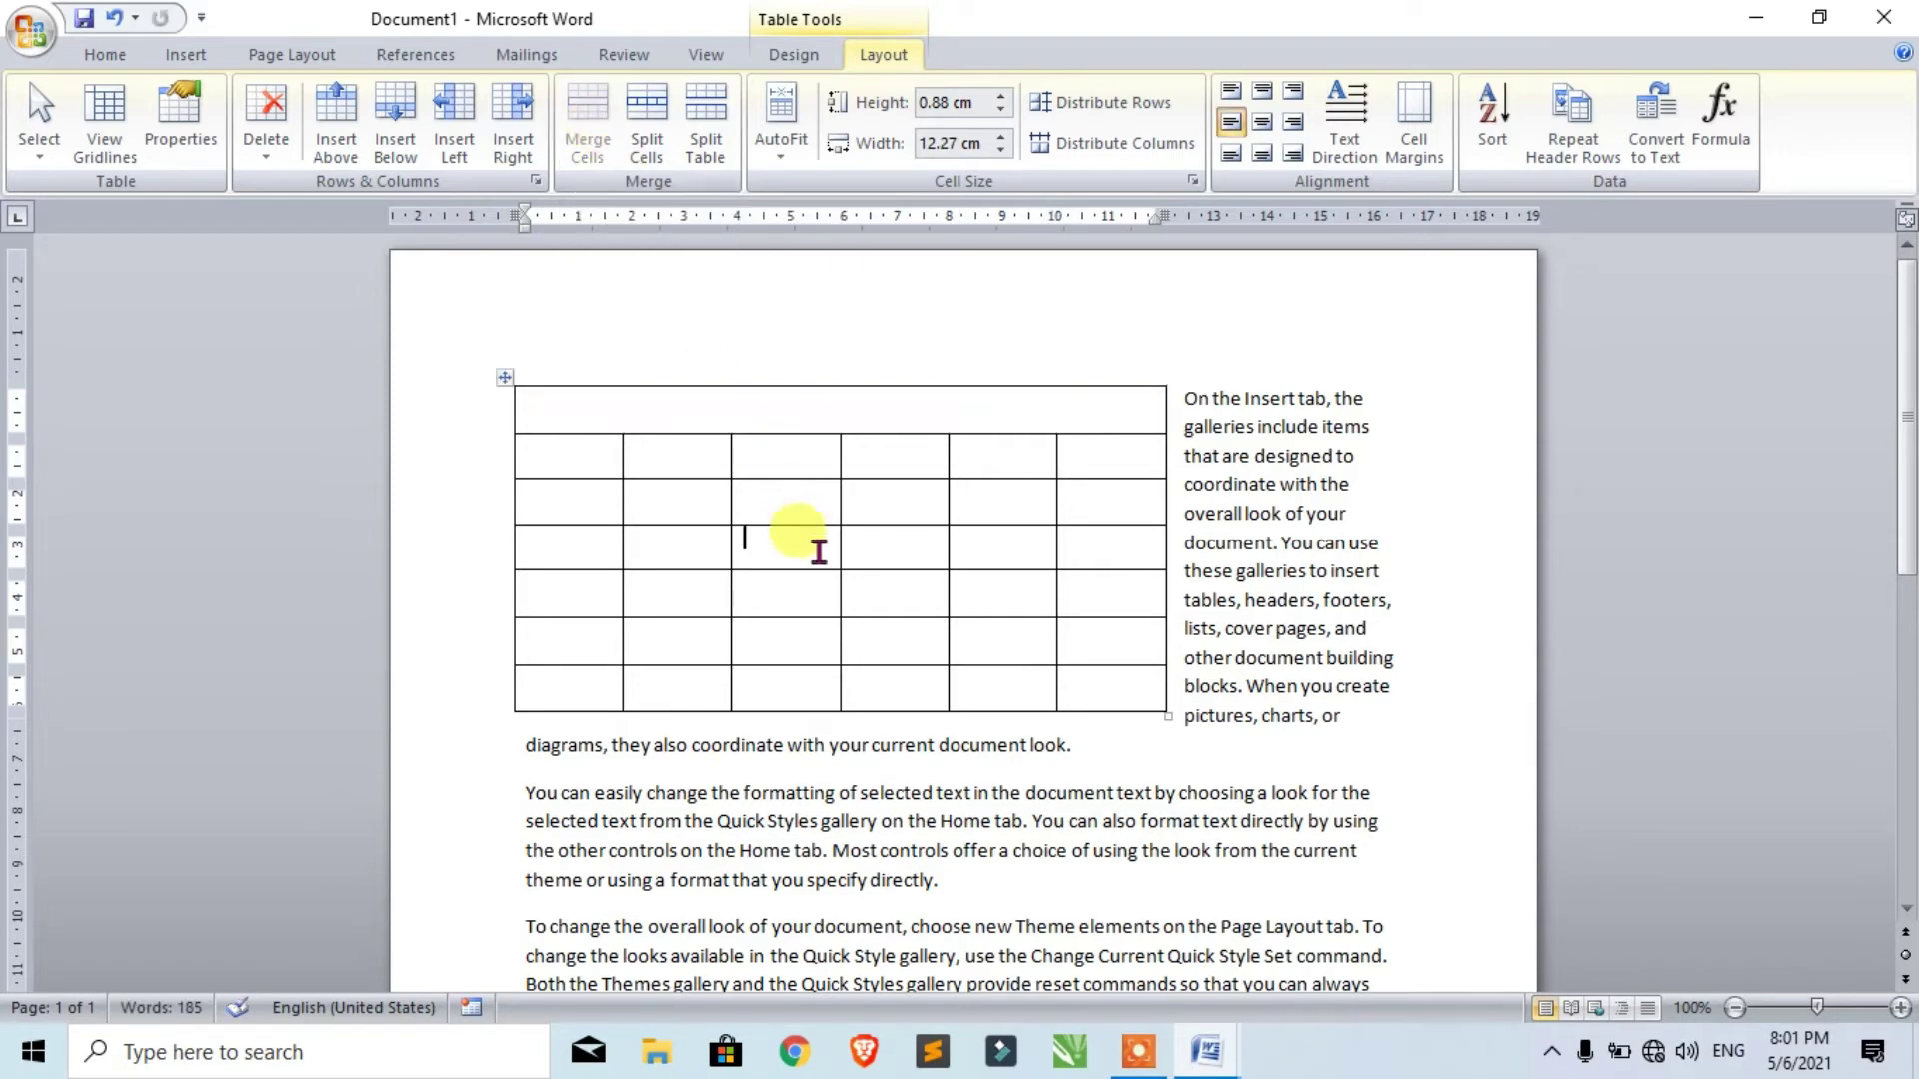
left_click(623, 406)
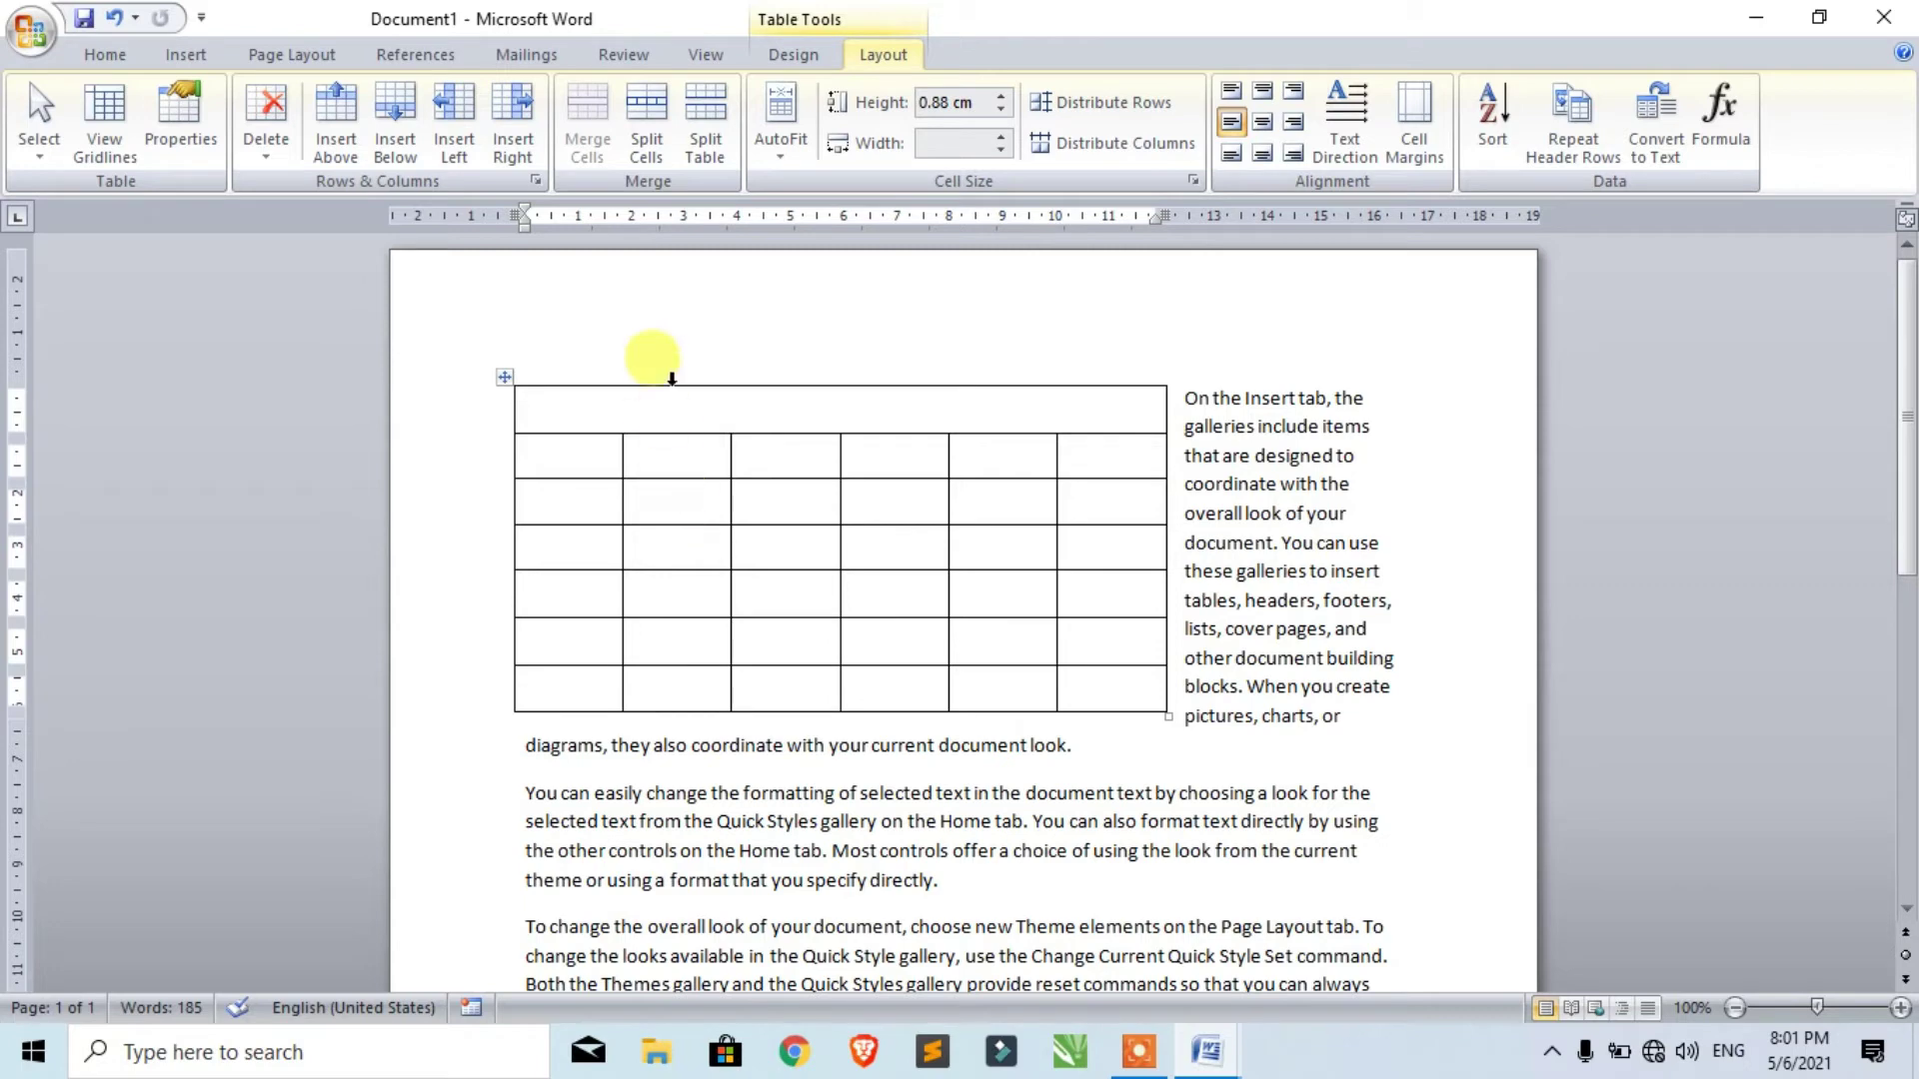
Split the second cell of the table's second row into 3 columns and 2 rows.
left_click(683, 458)
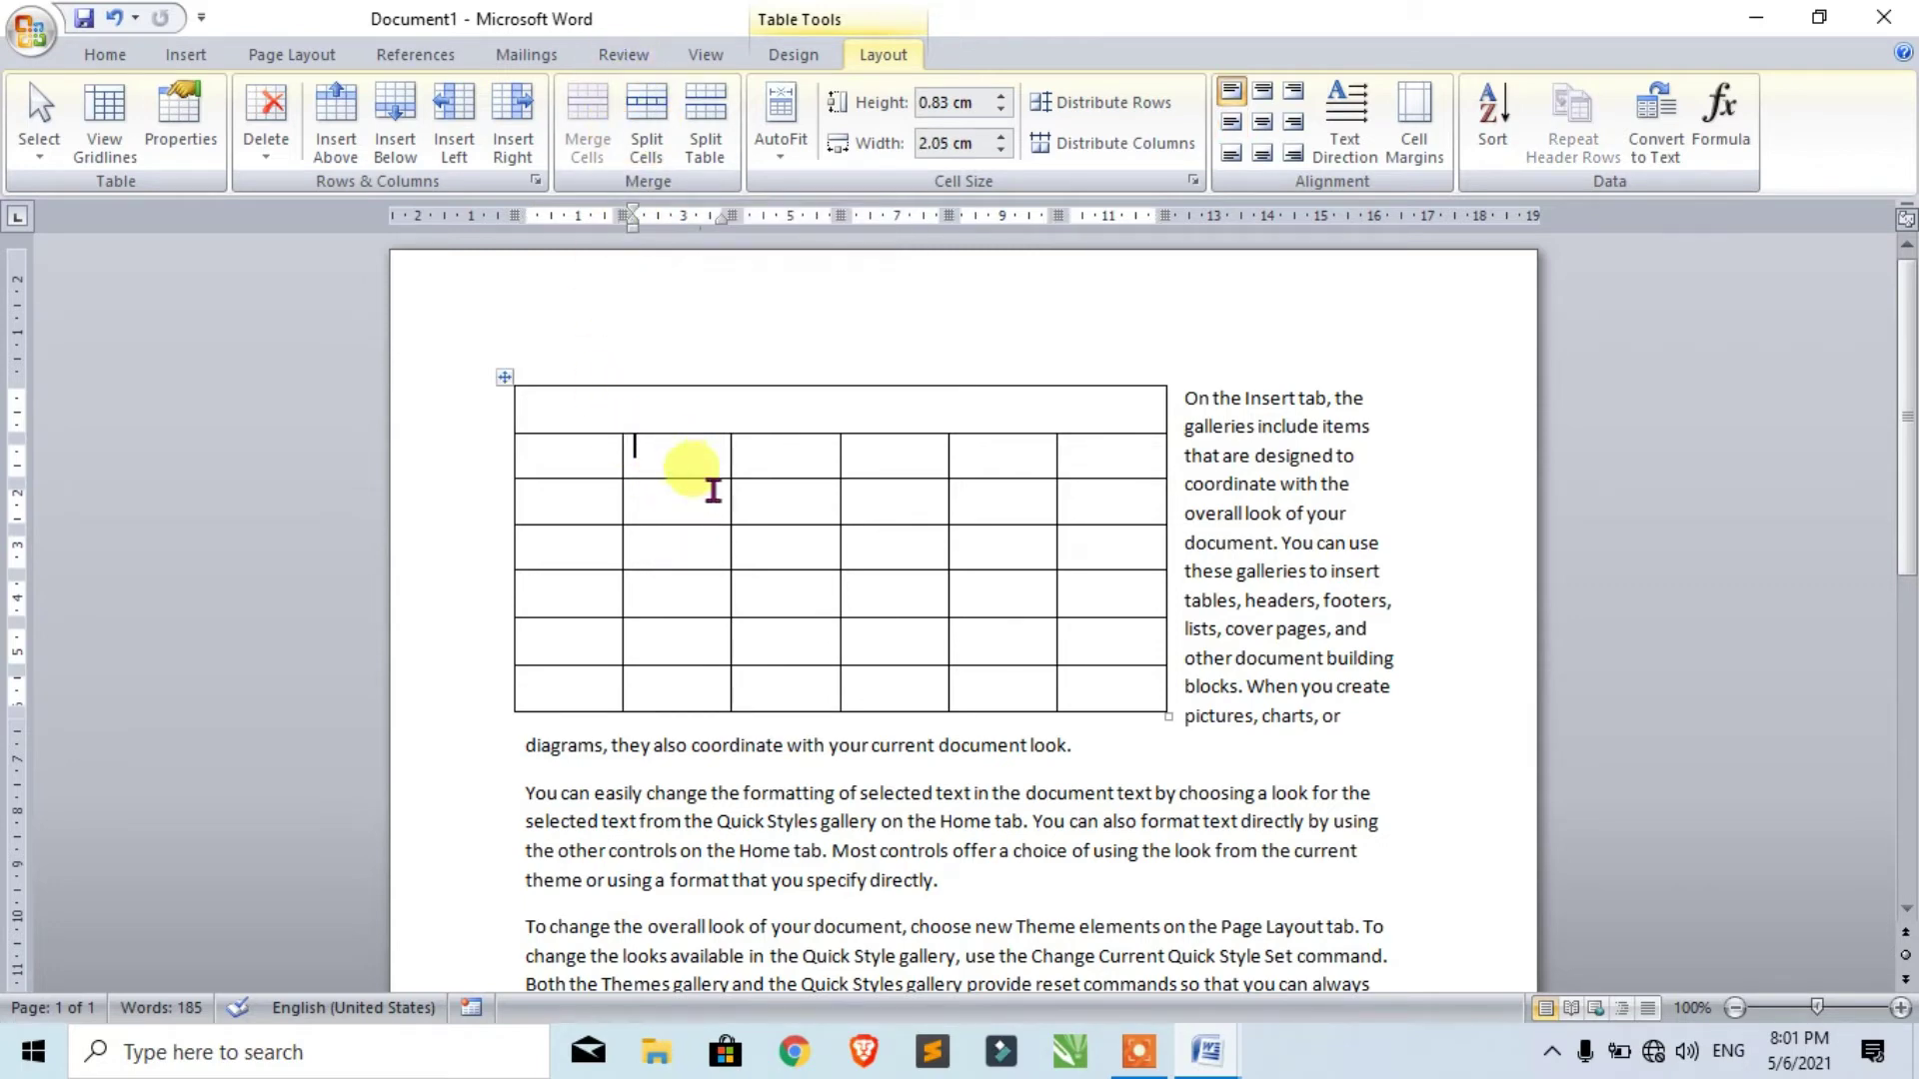
left_click(644, 142)
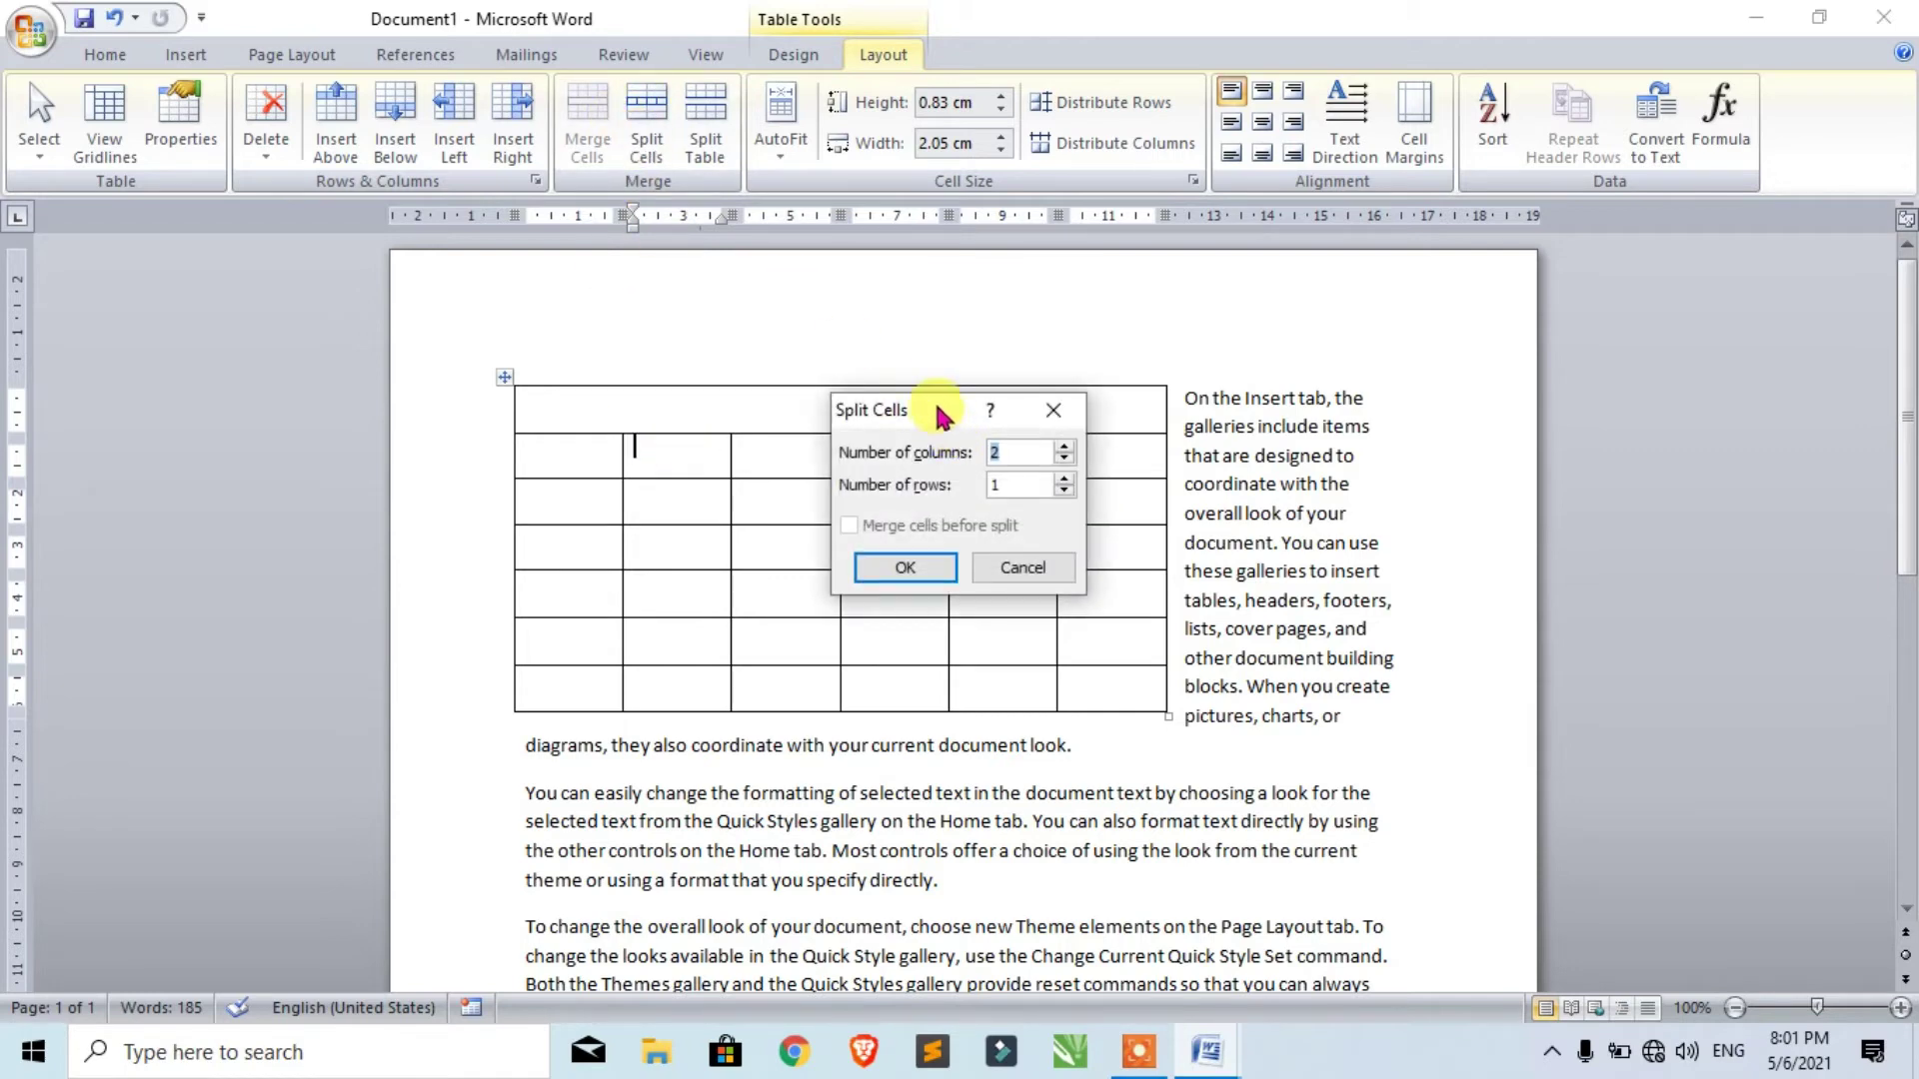
left_click_drag(939, 415, 1011, 372)
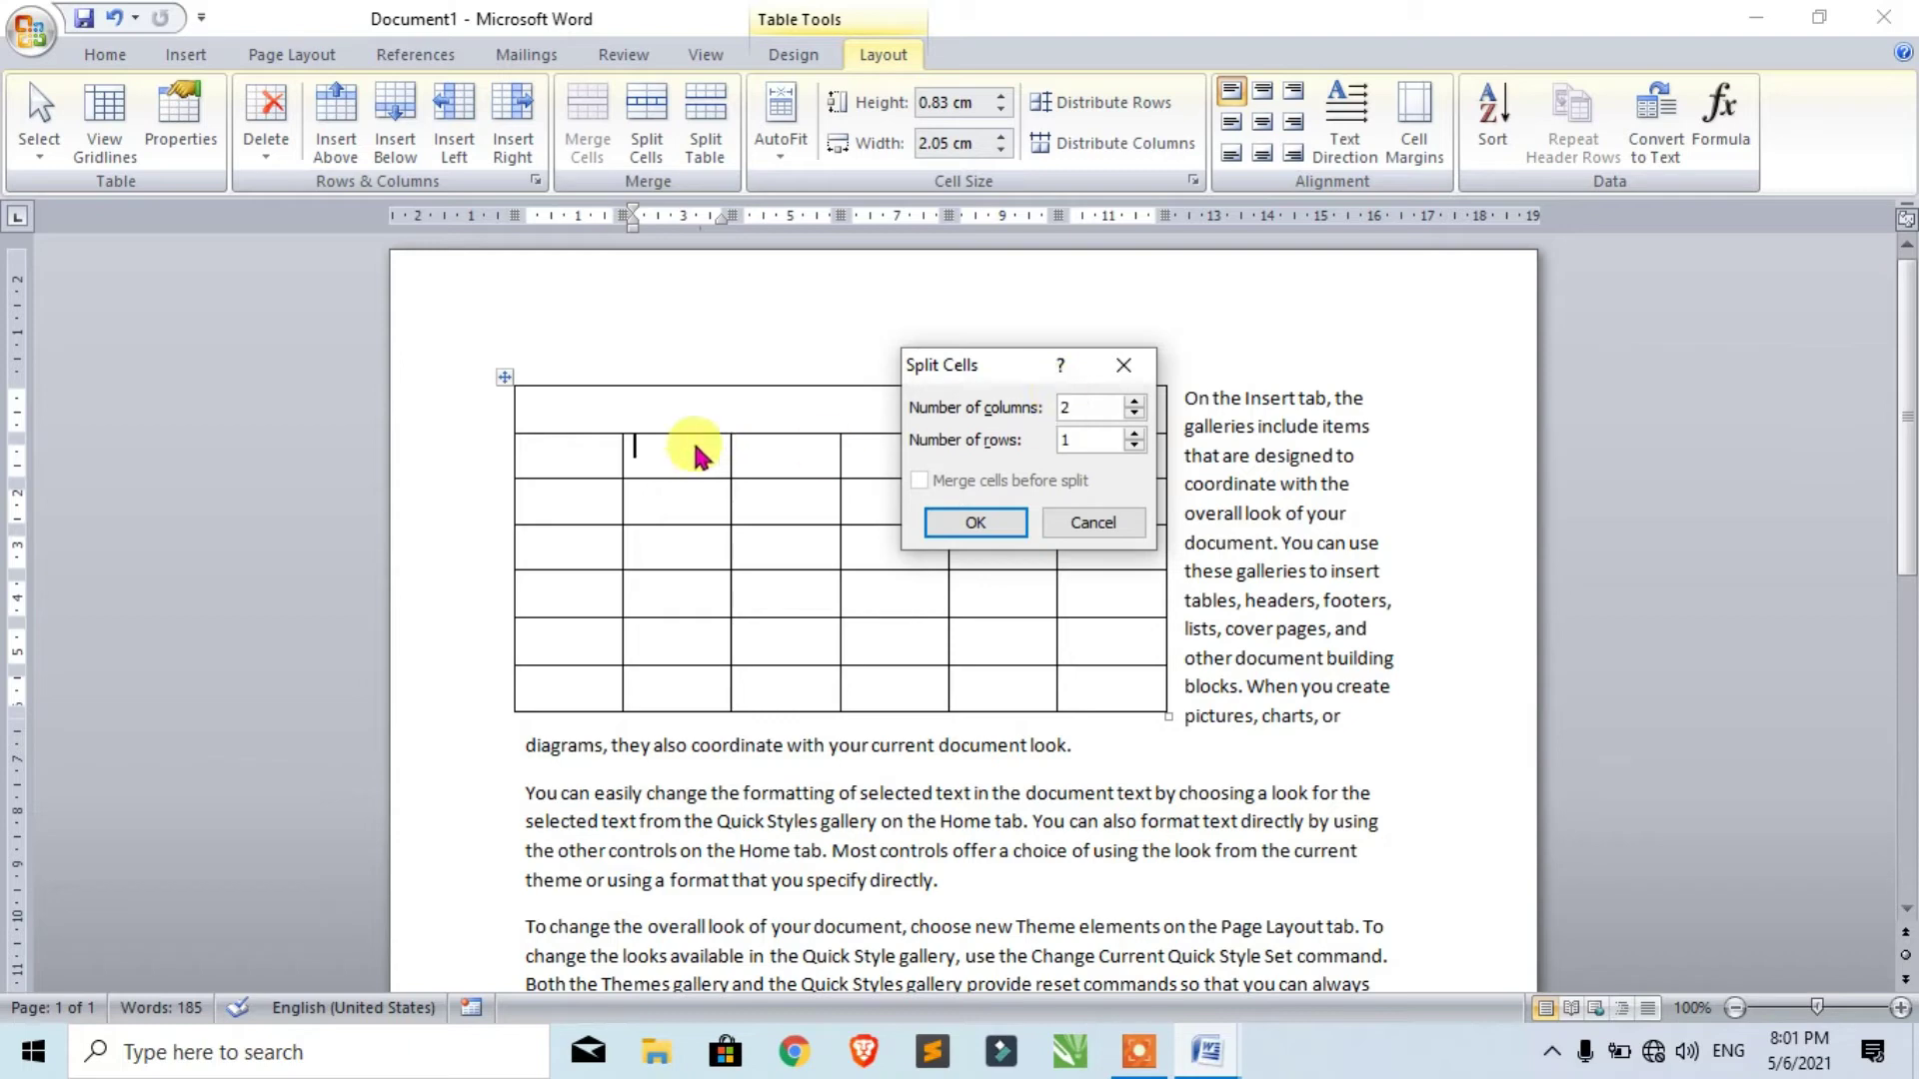
left_click(1086, 409)
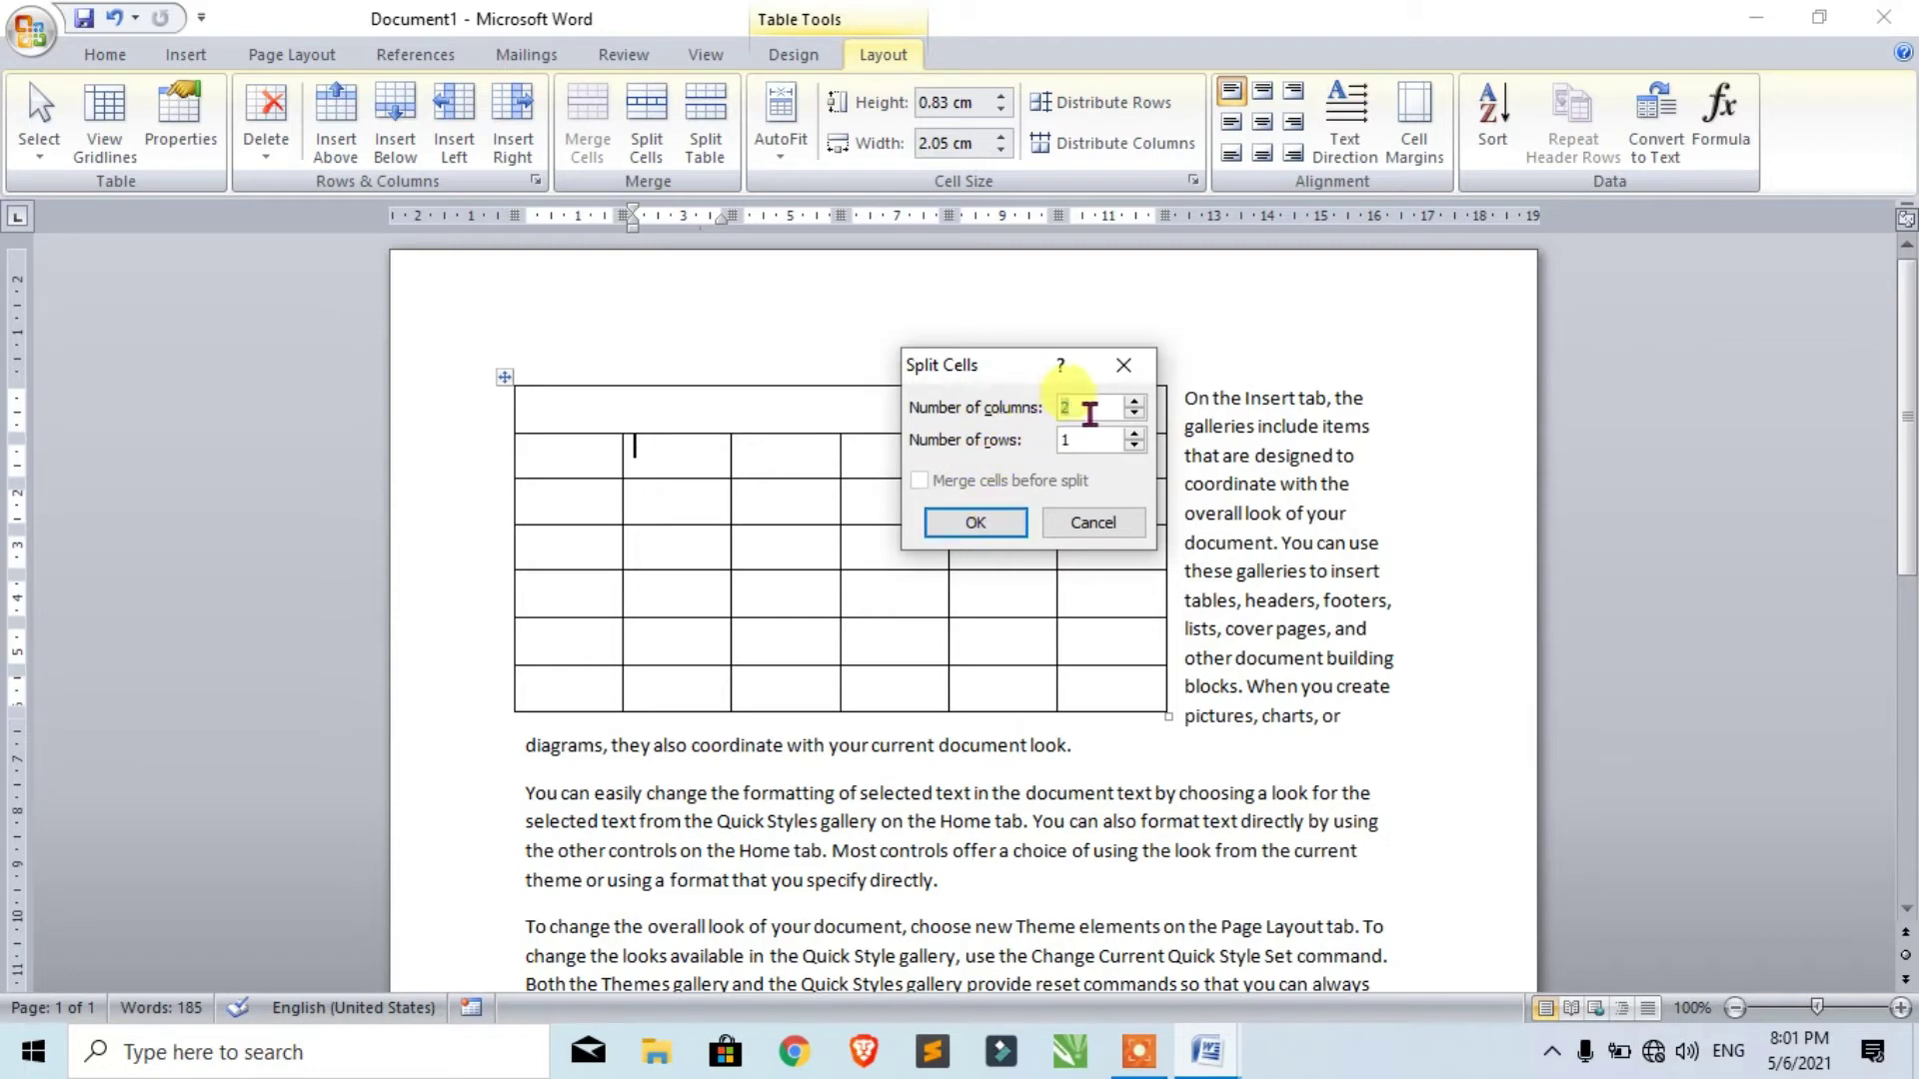
key("BackSpace")
type("3")
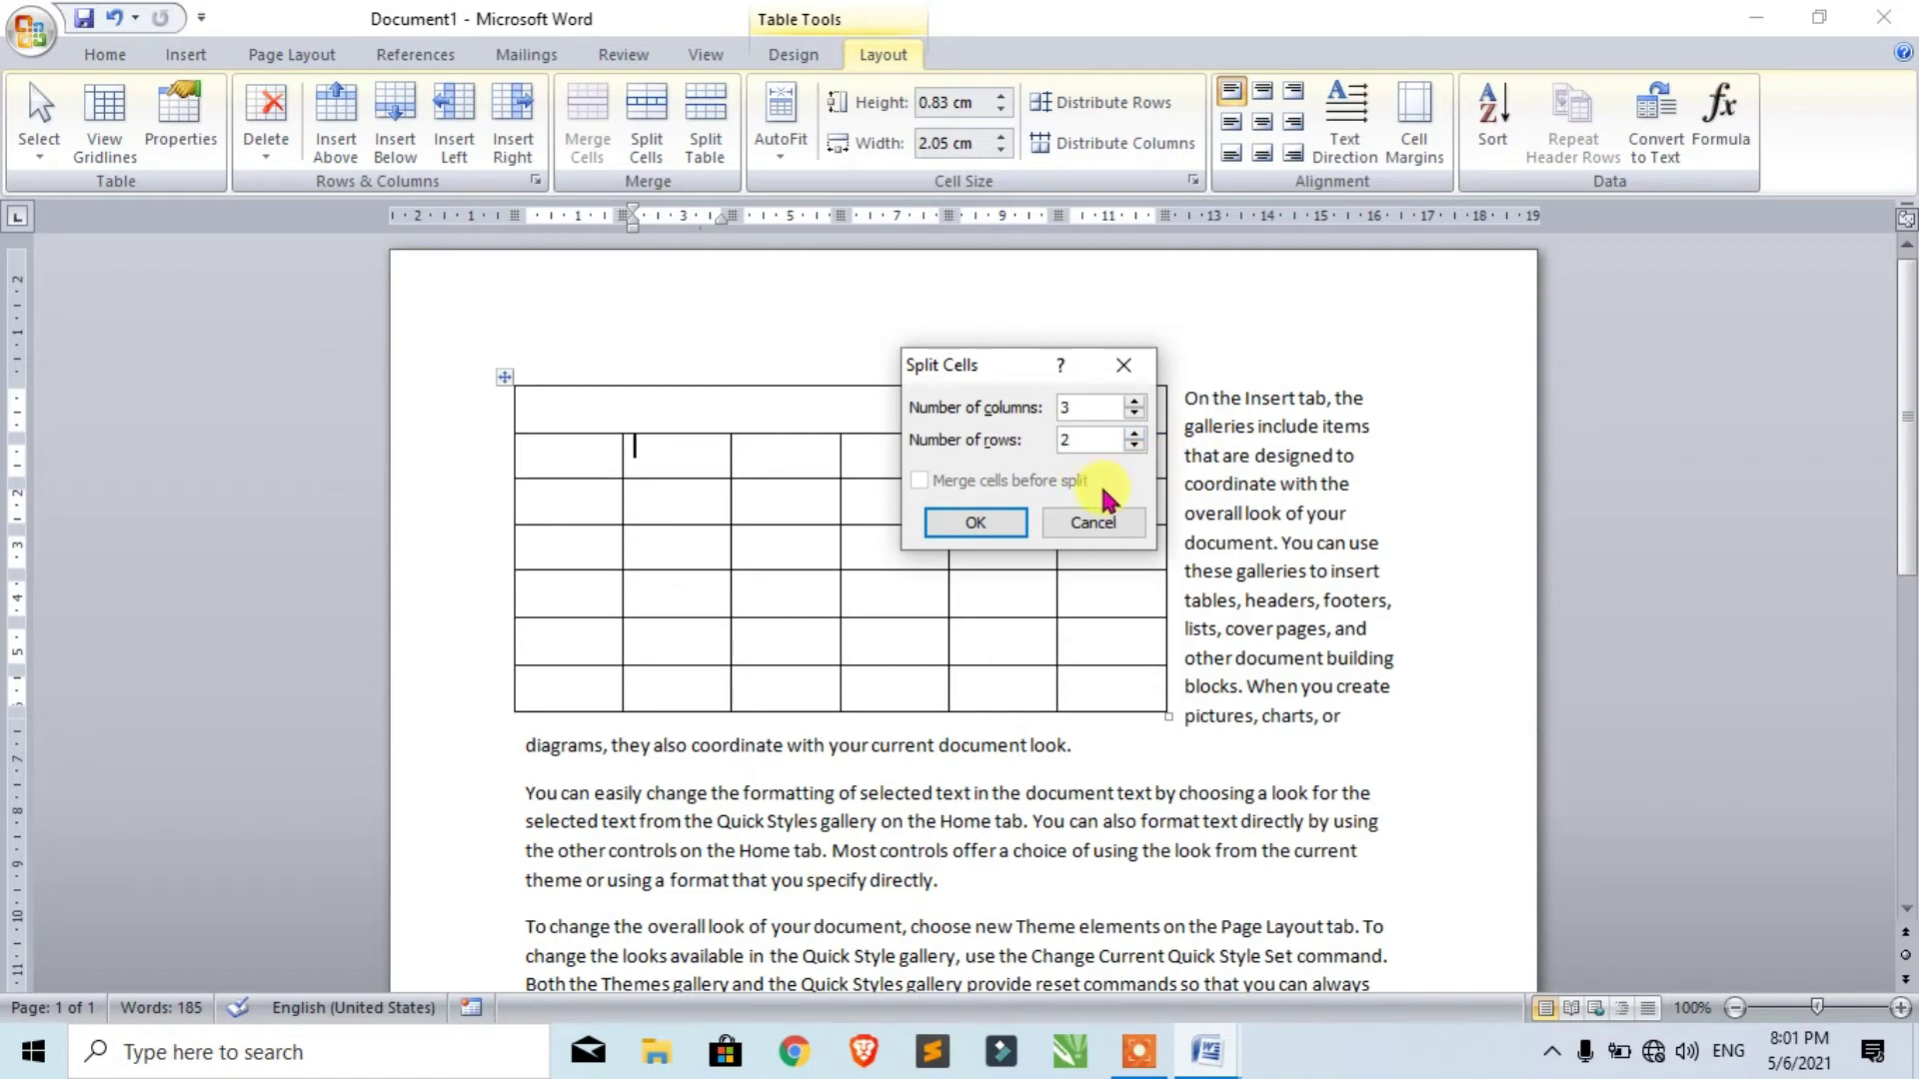
left_click(967, 522)
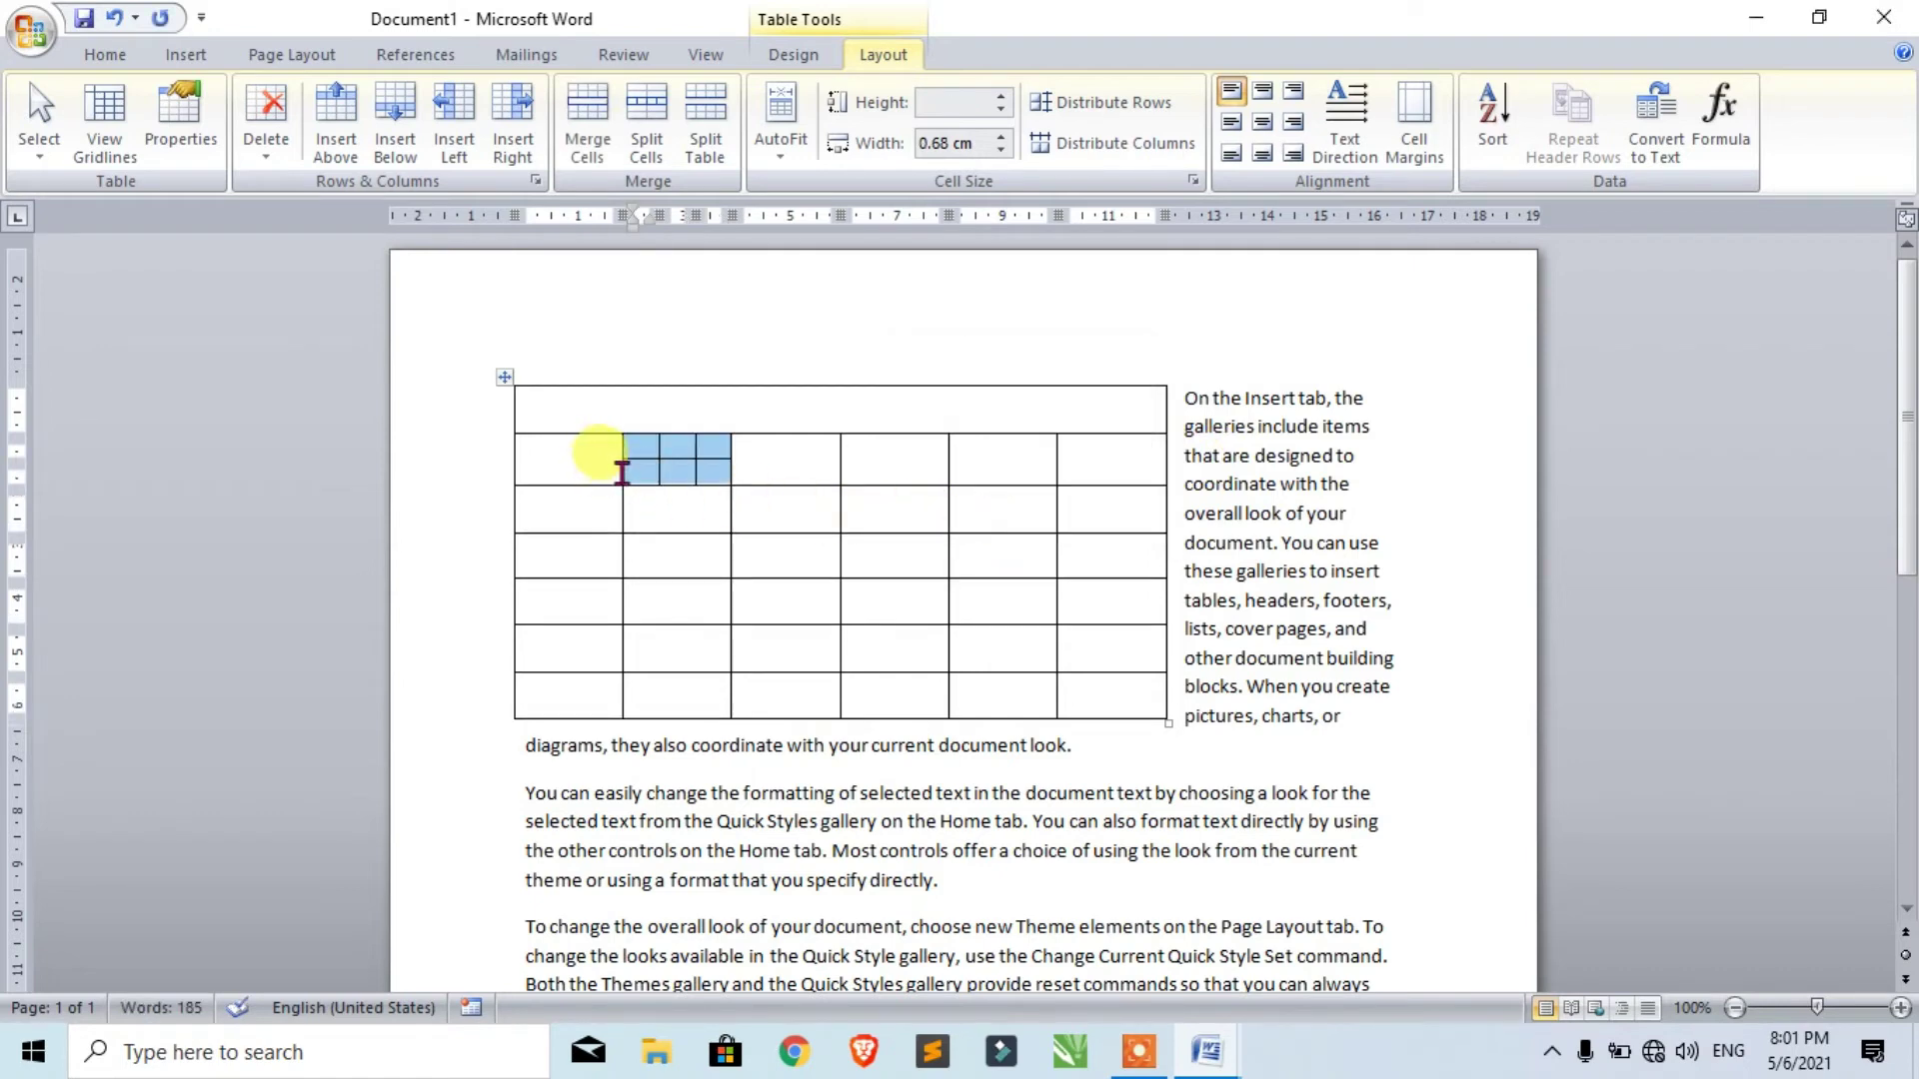
left_click_drag(613, 437, 692, 471)
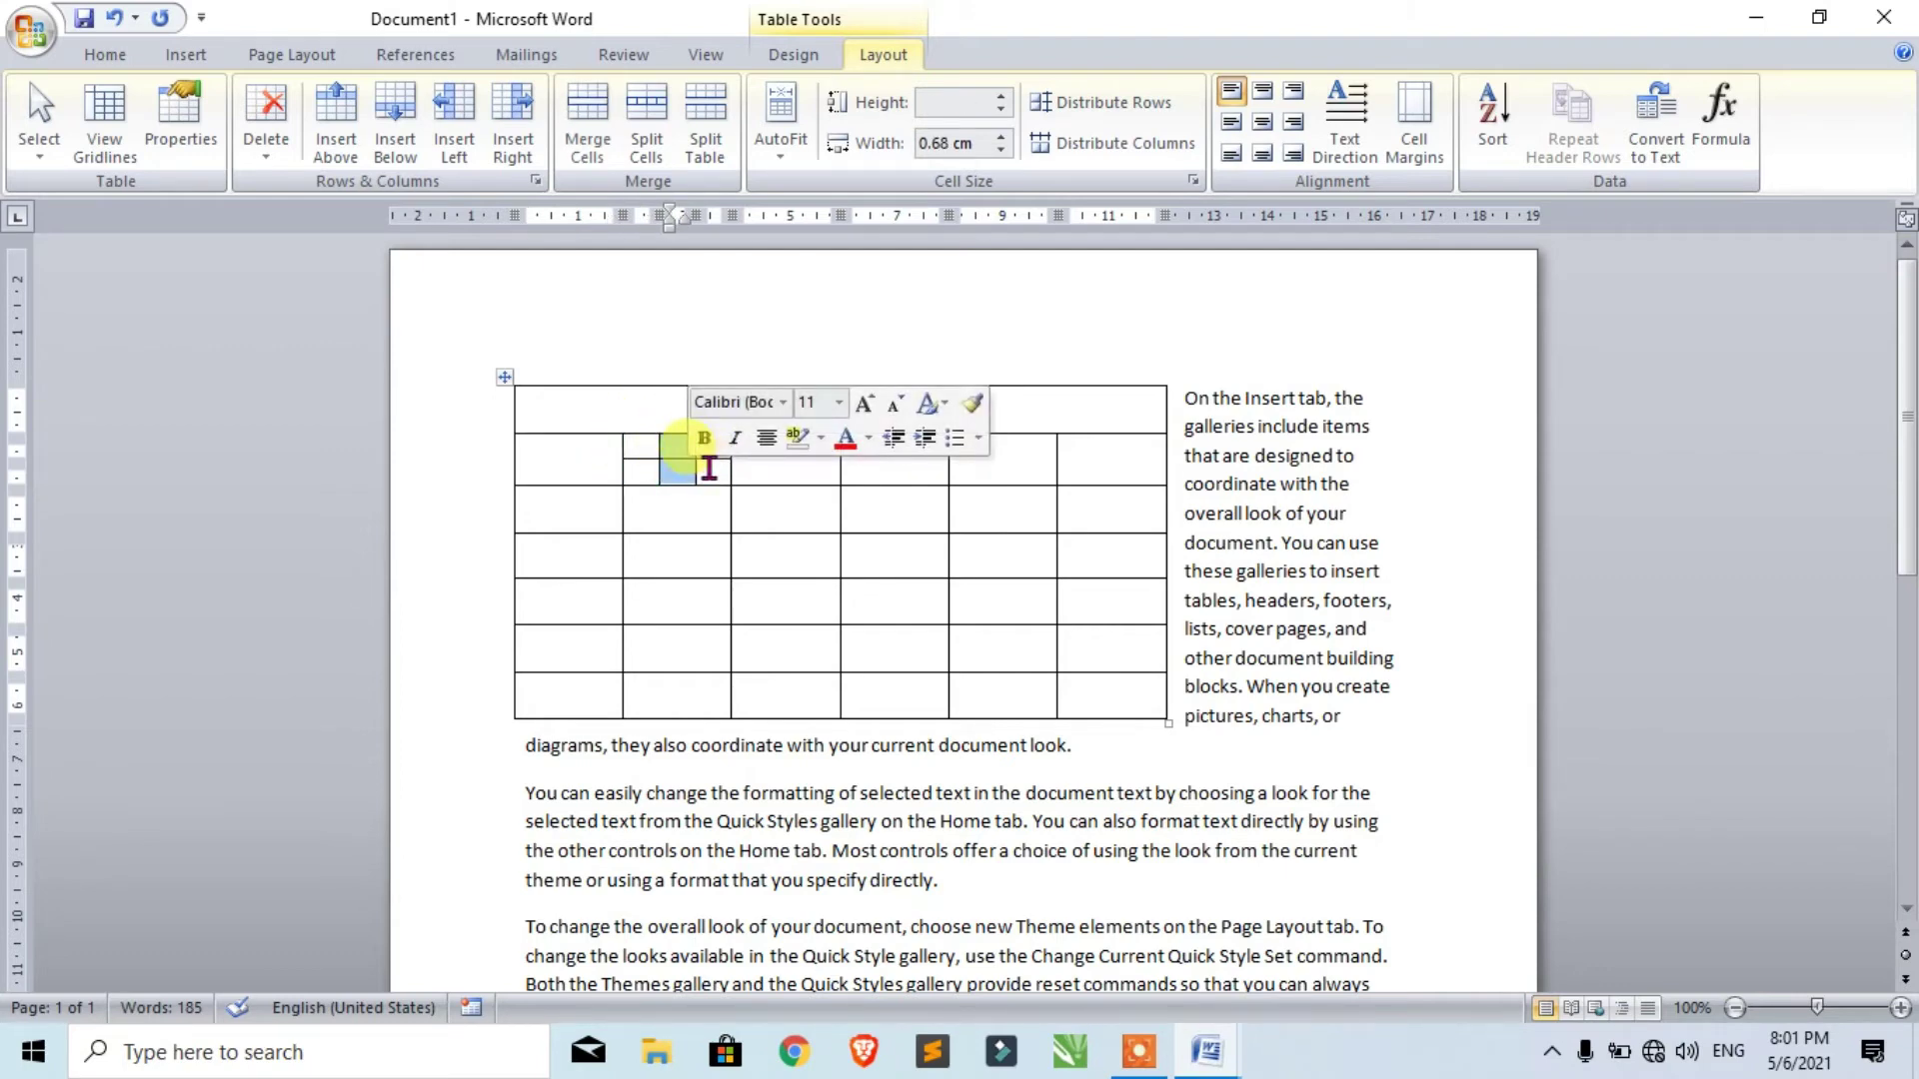
Split the table above its third row and move the lower part down, leaving room for text between the two tables.
left_click(790, 460)
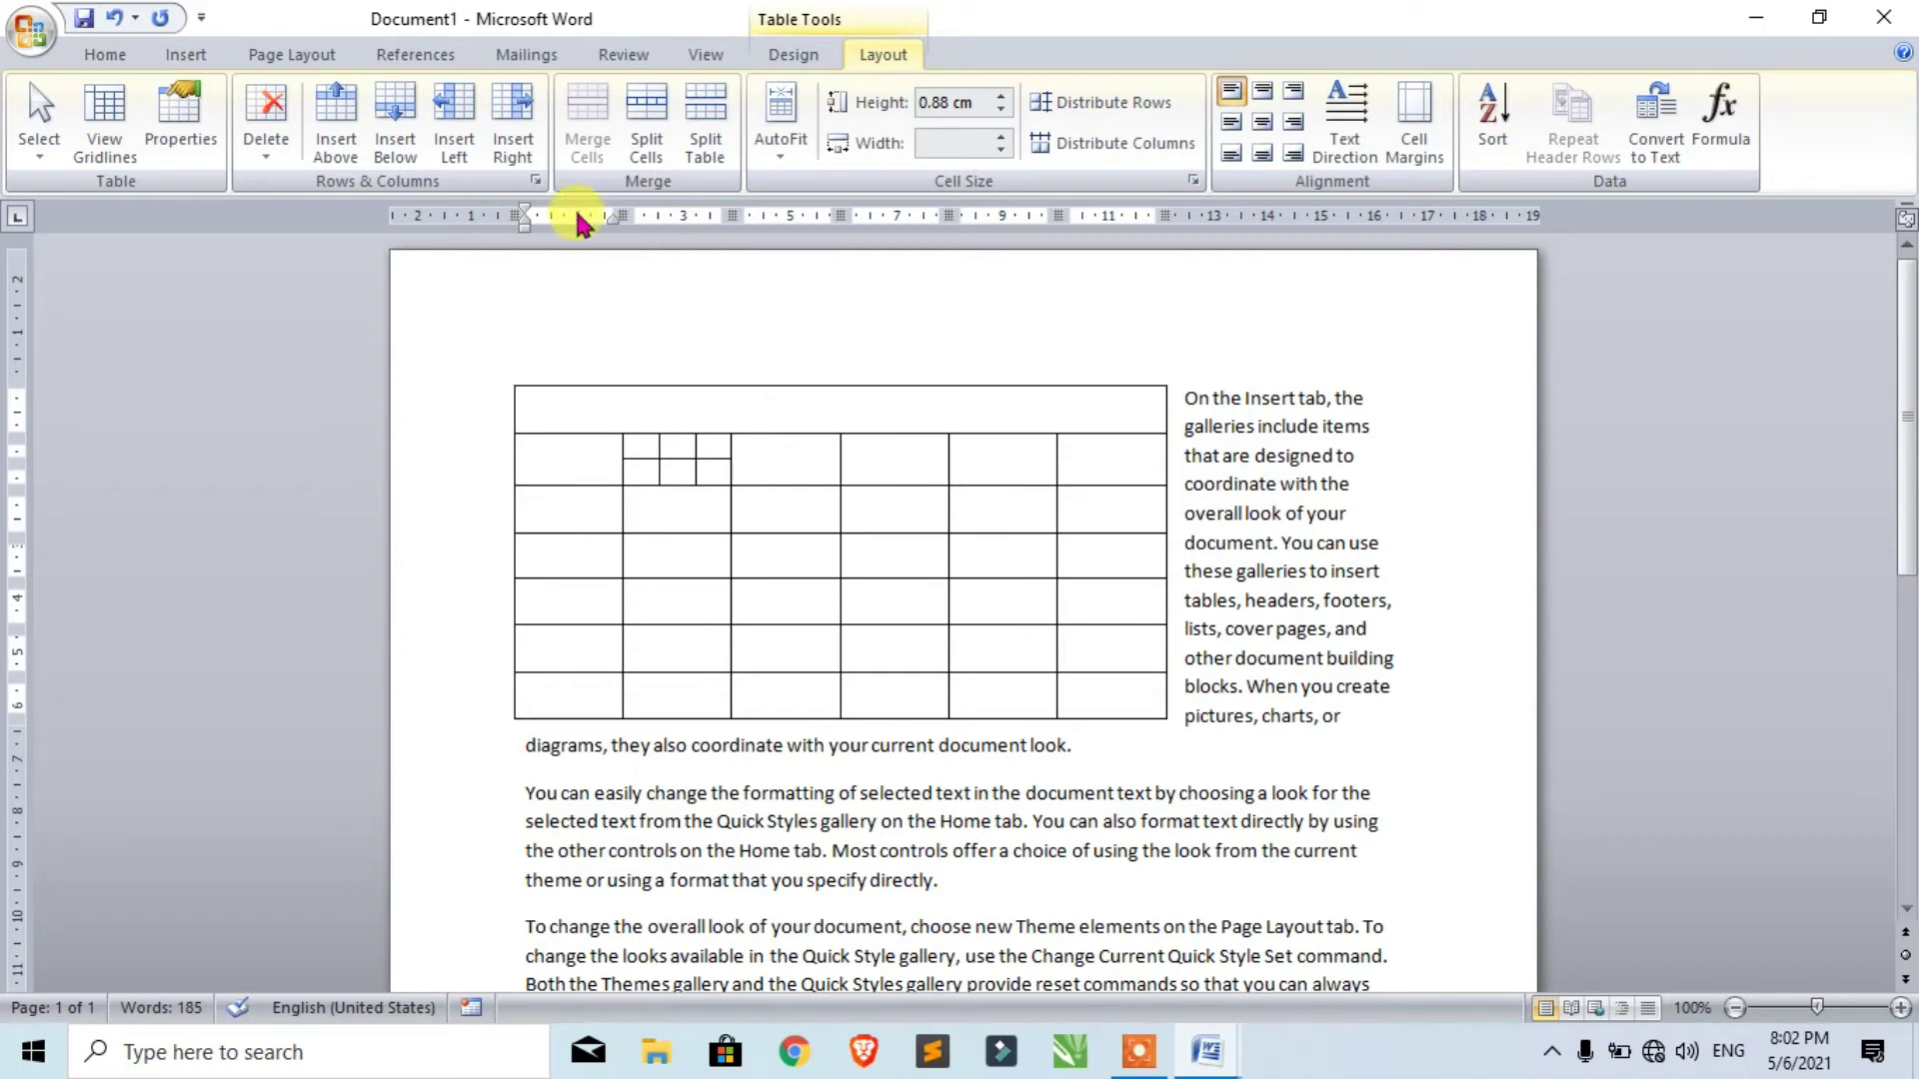
left_click(704, 120)
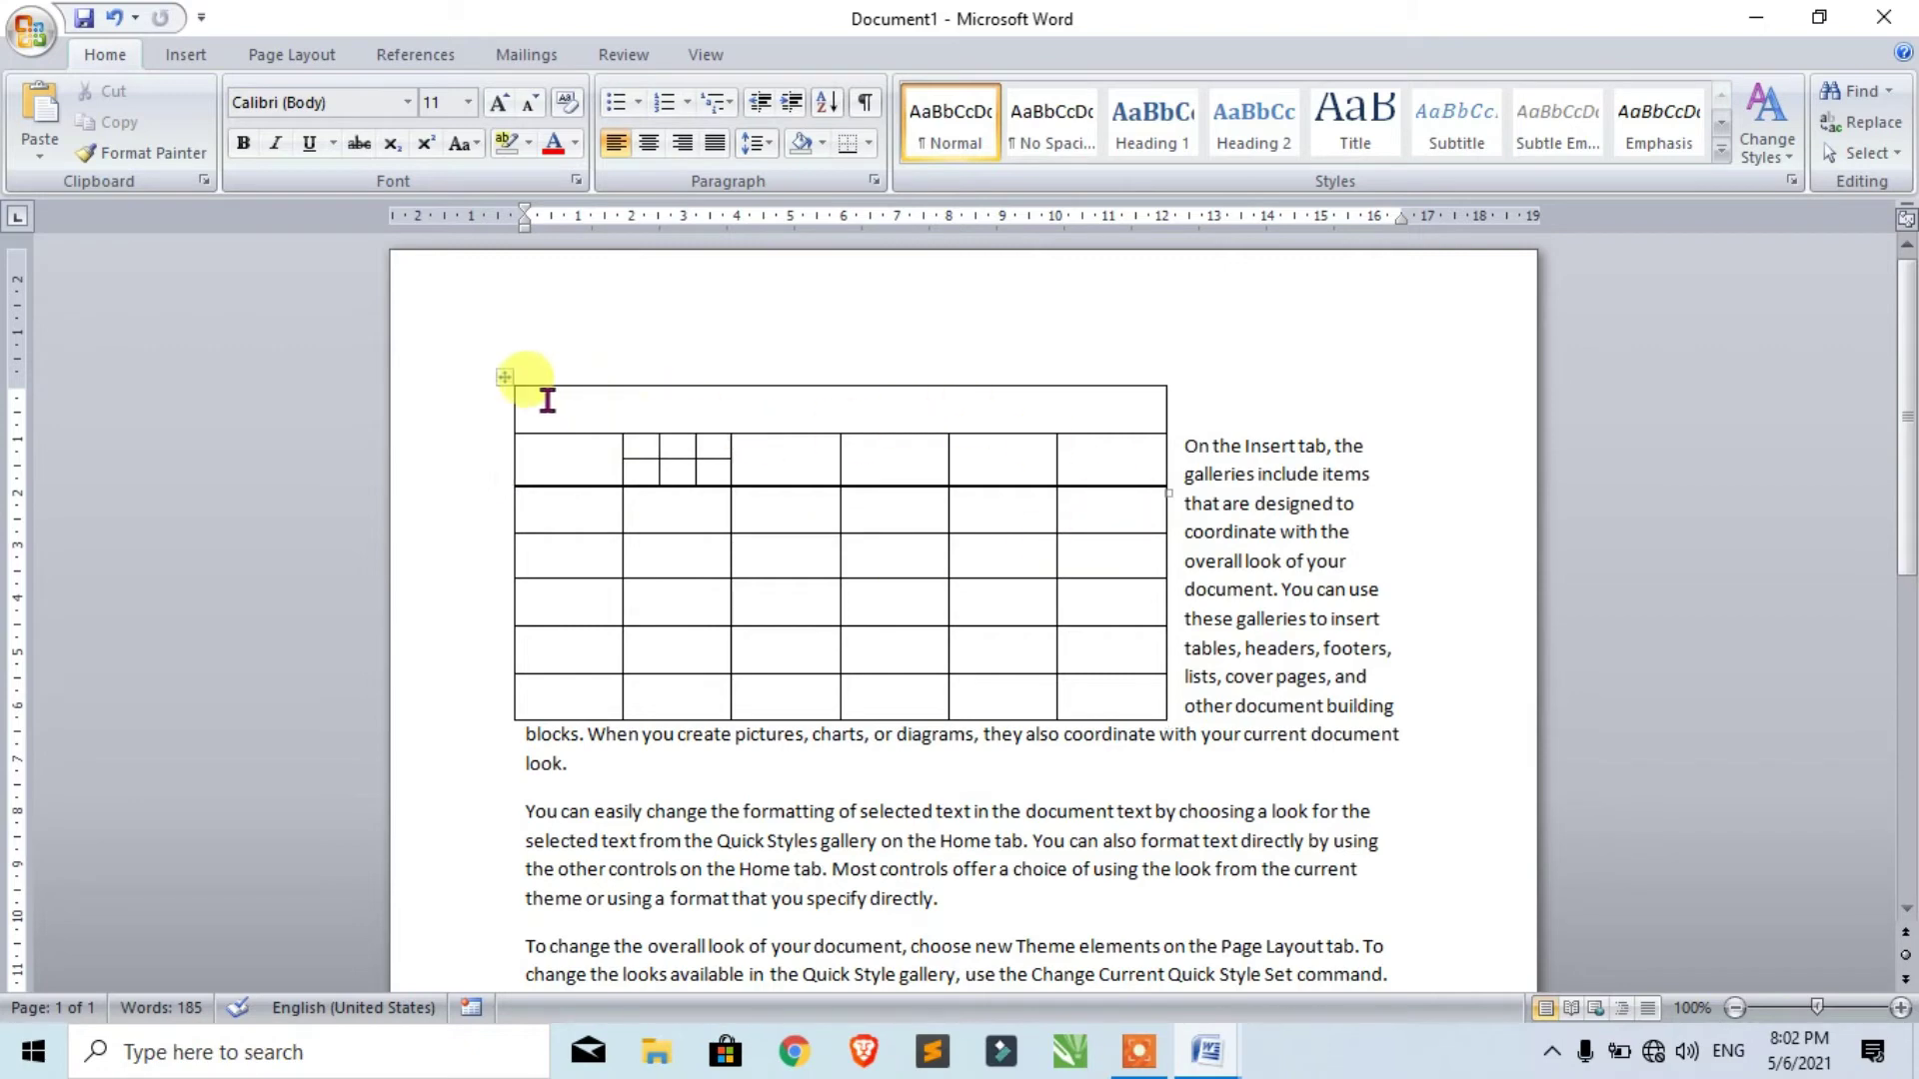
left_click_drag(508, 484, 533, 599)
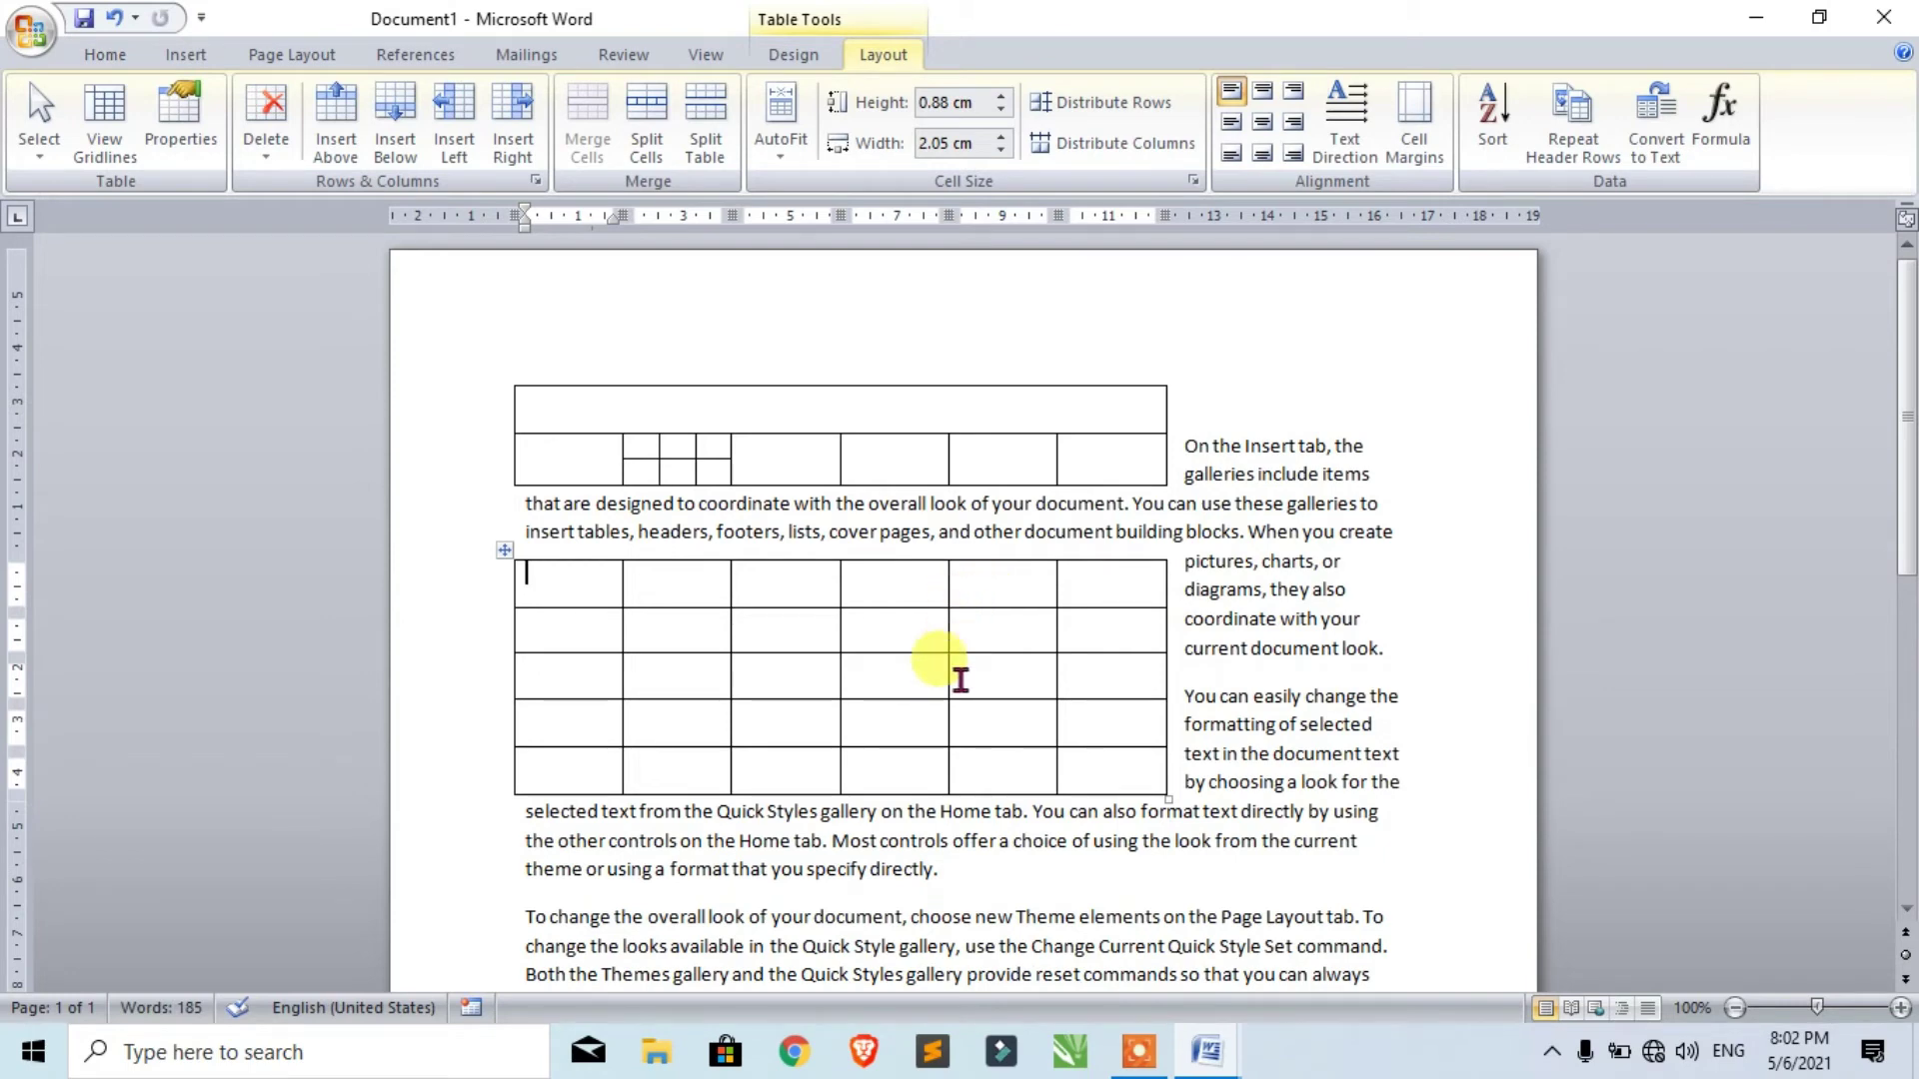
Split the lower five-row table above its third row and move the new three-row table down and to the right.
left_click(769, 460)
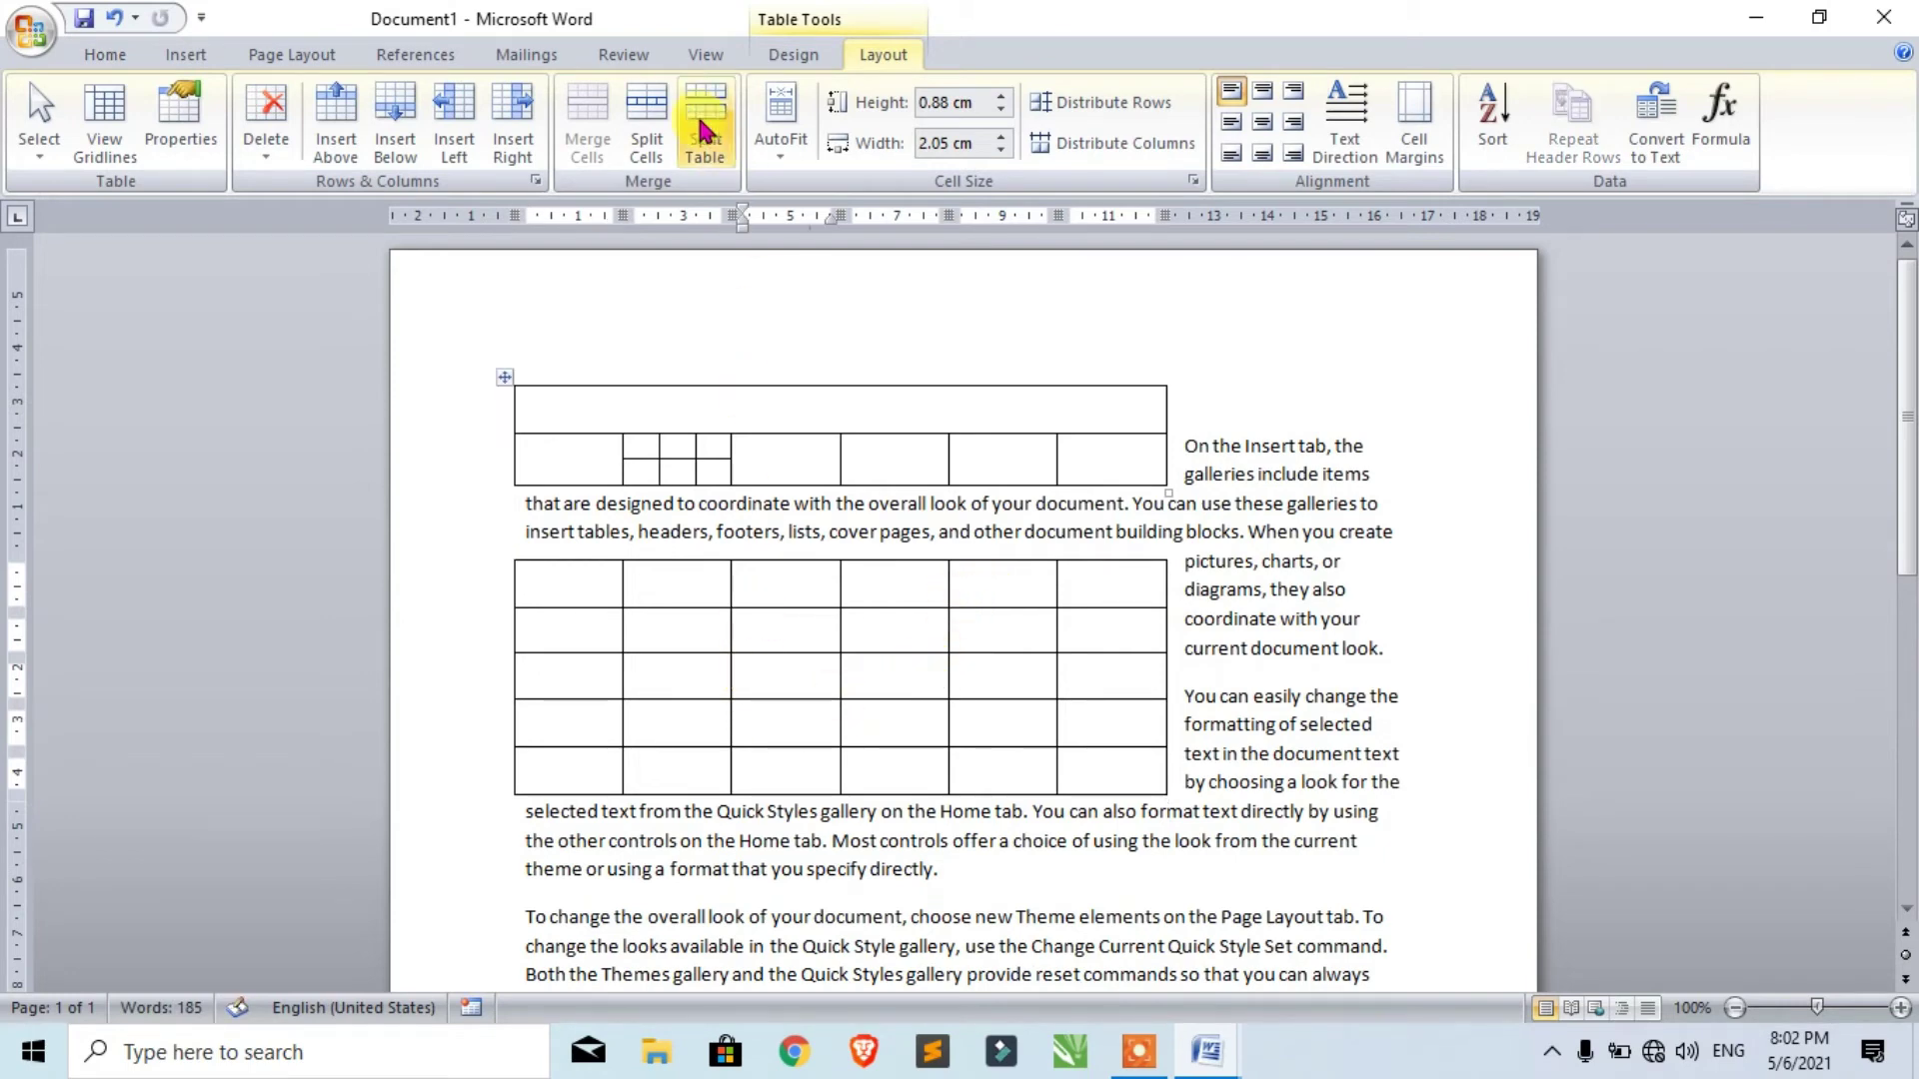
left_click(705, 145)
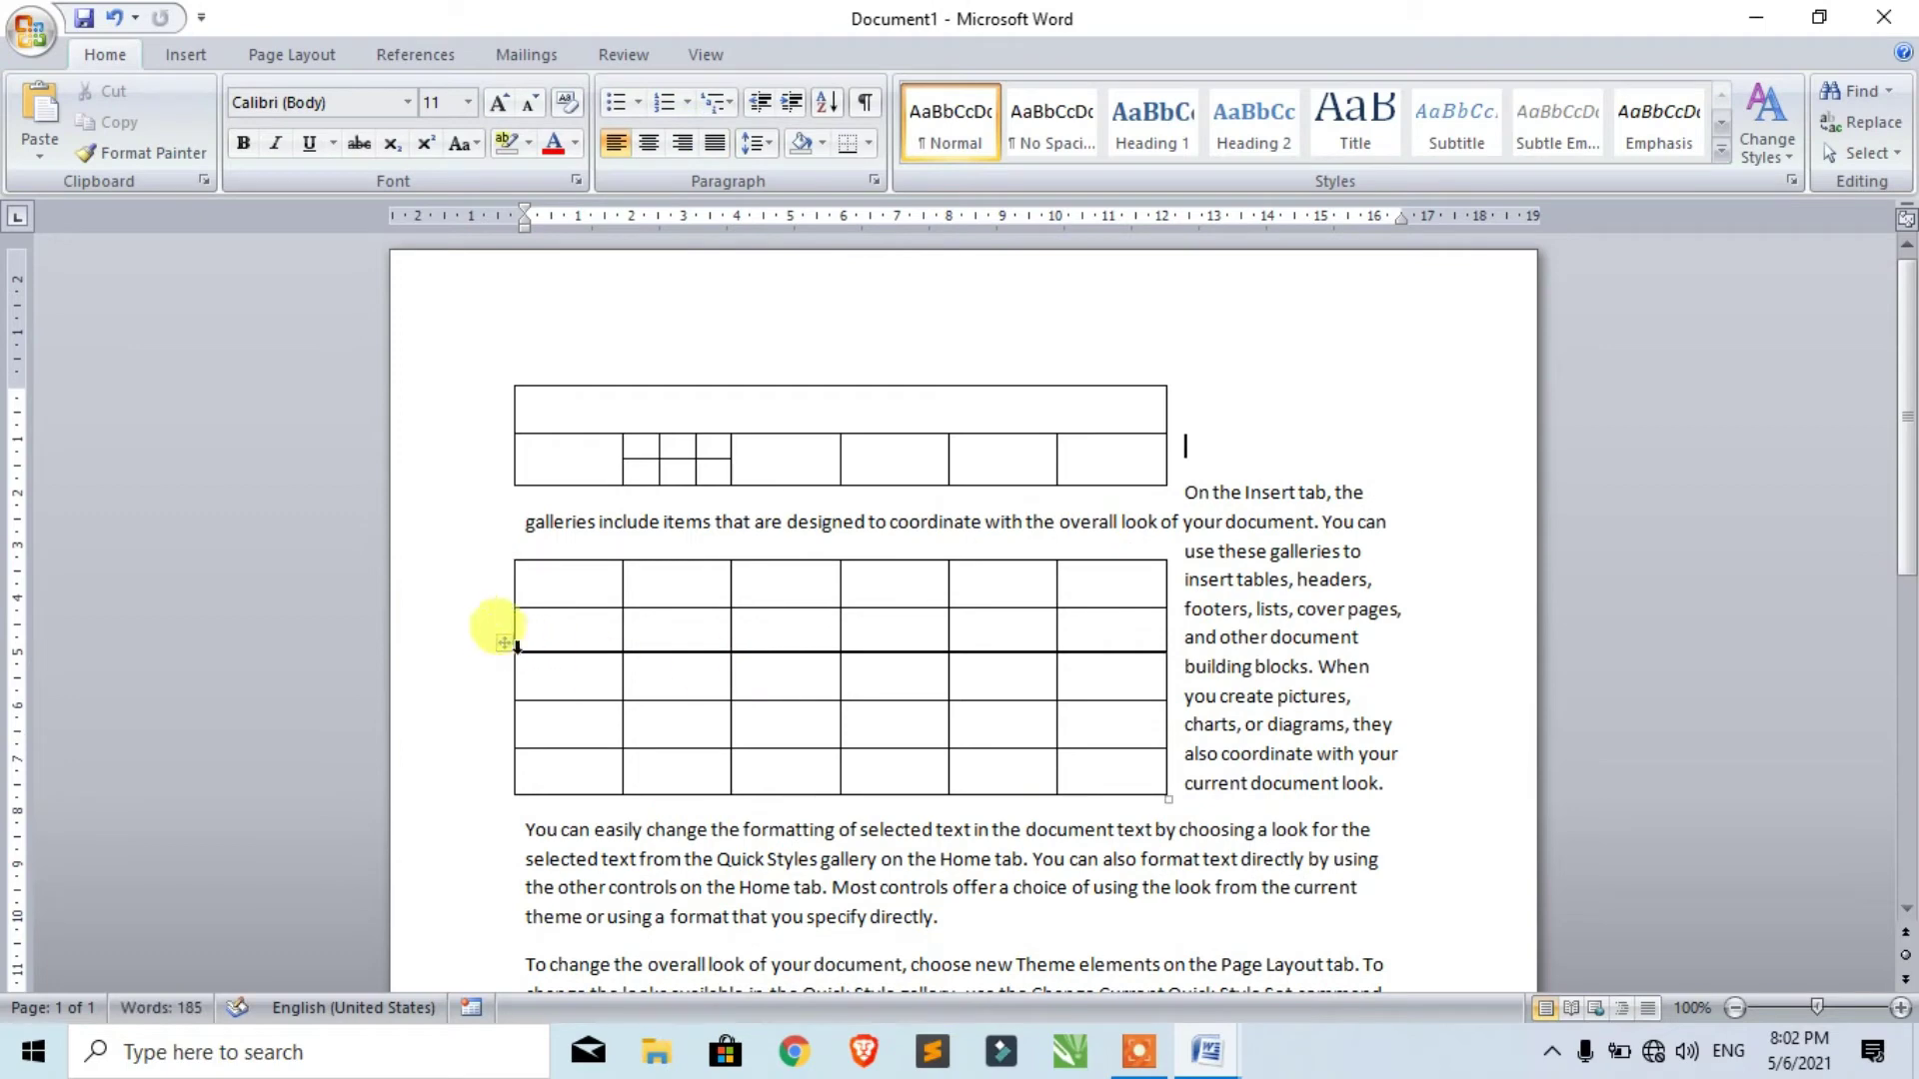
left_click_drag(507, 645, 599, 739)
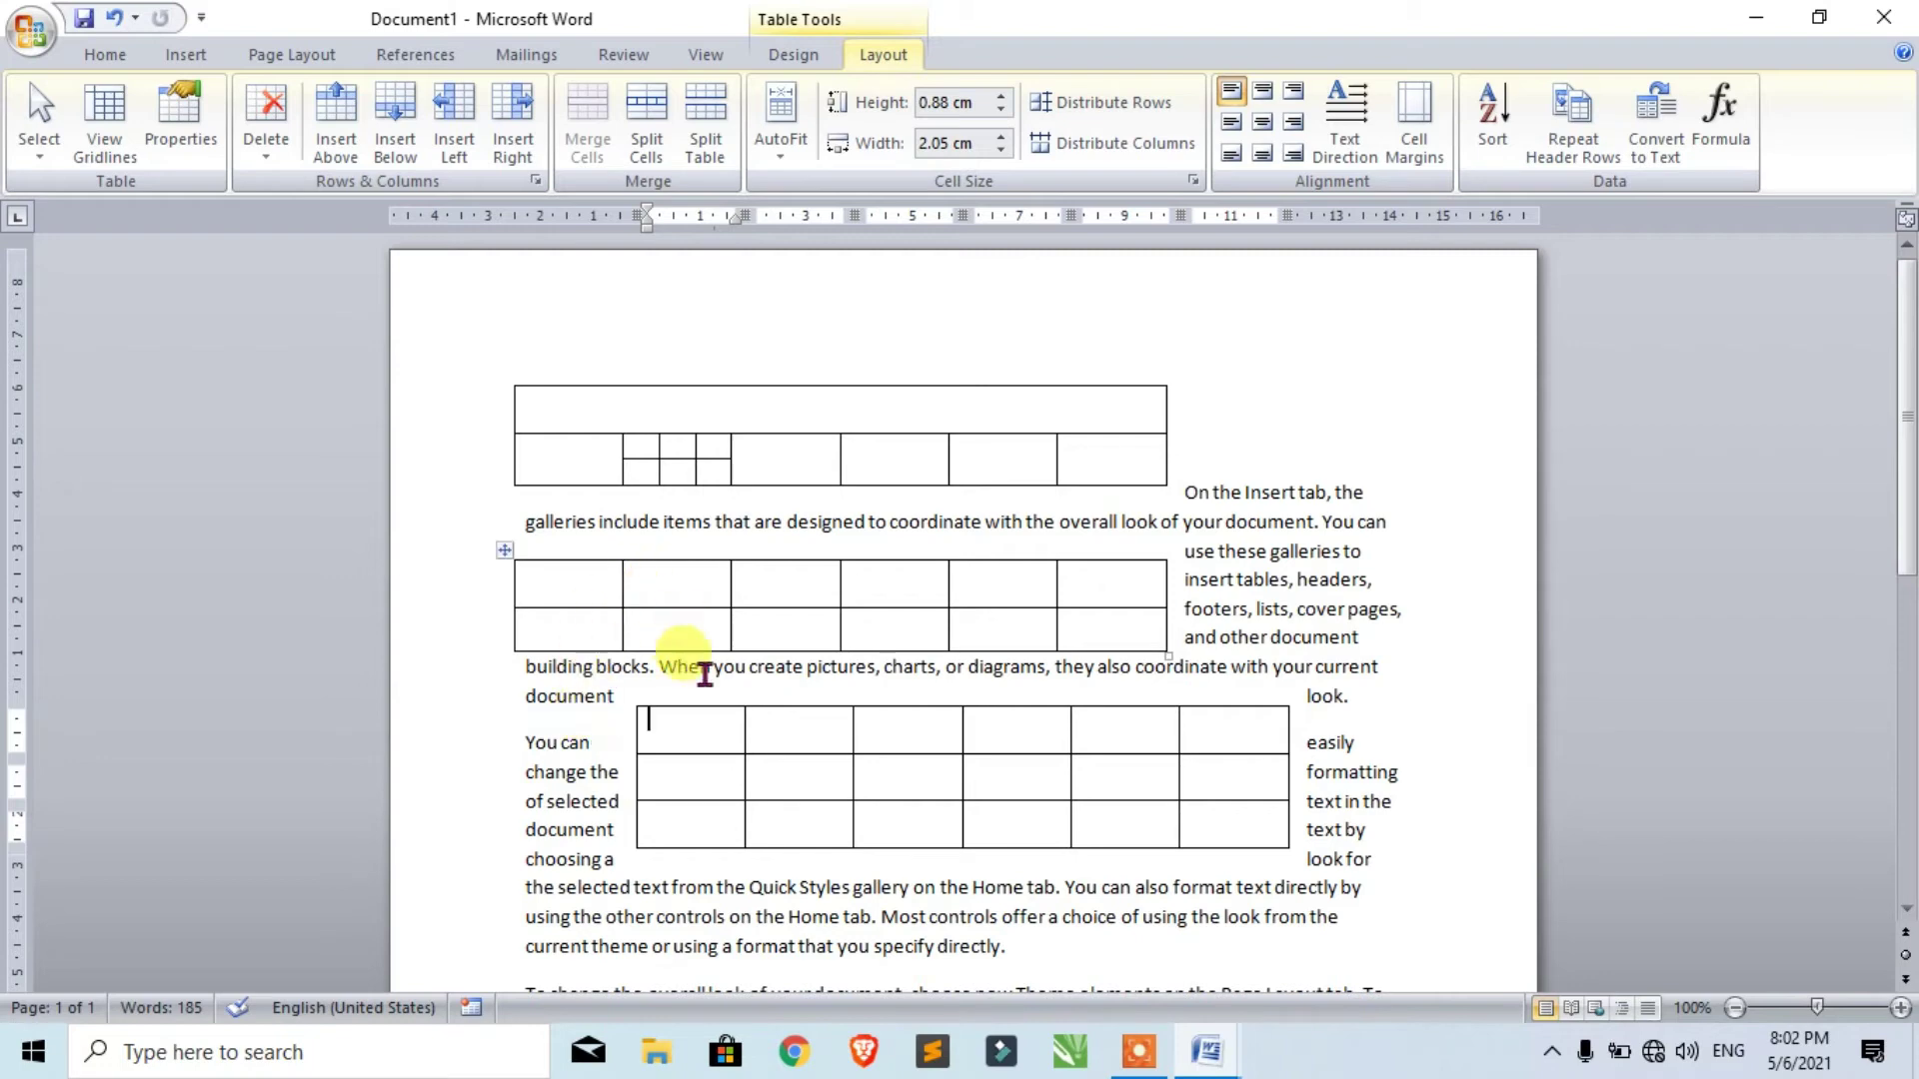
left_click(779, 145)
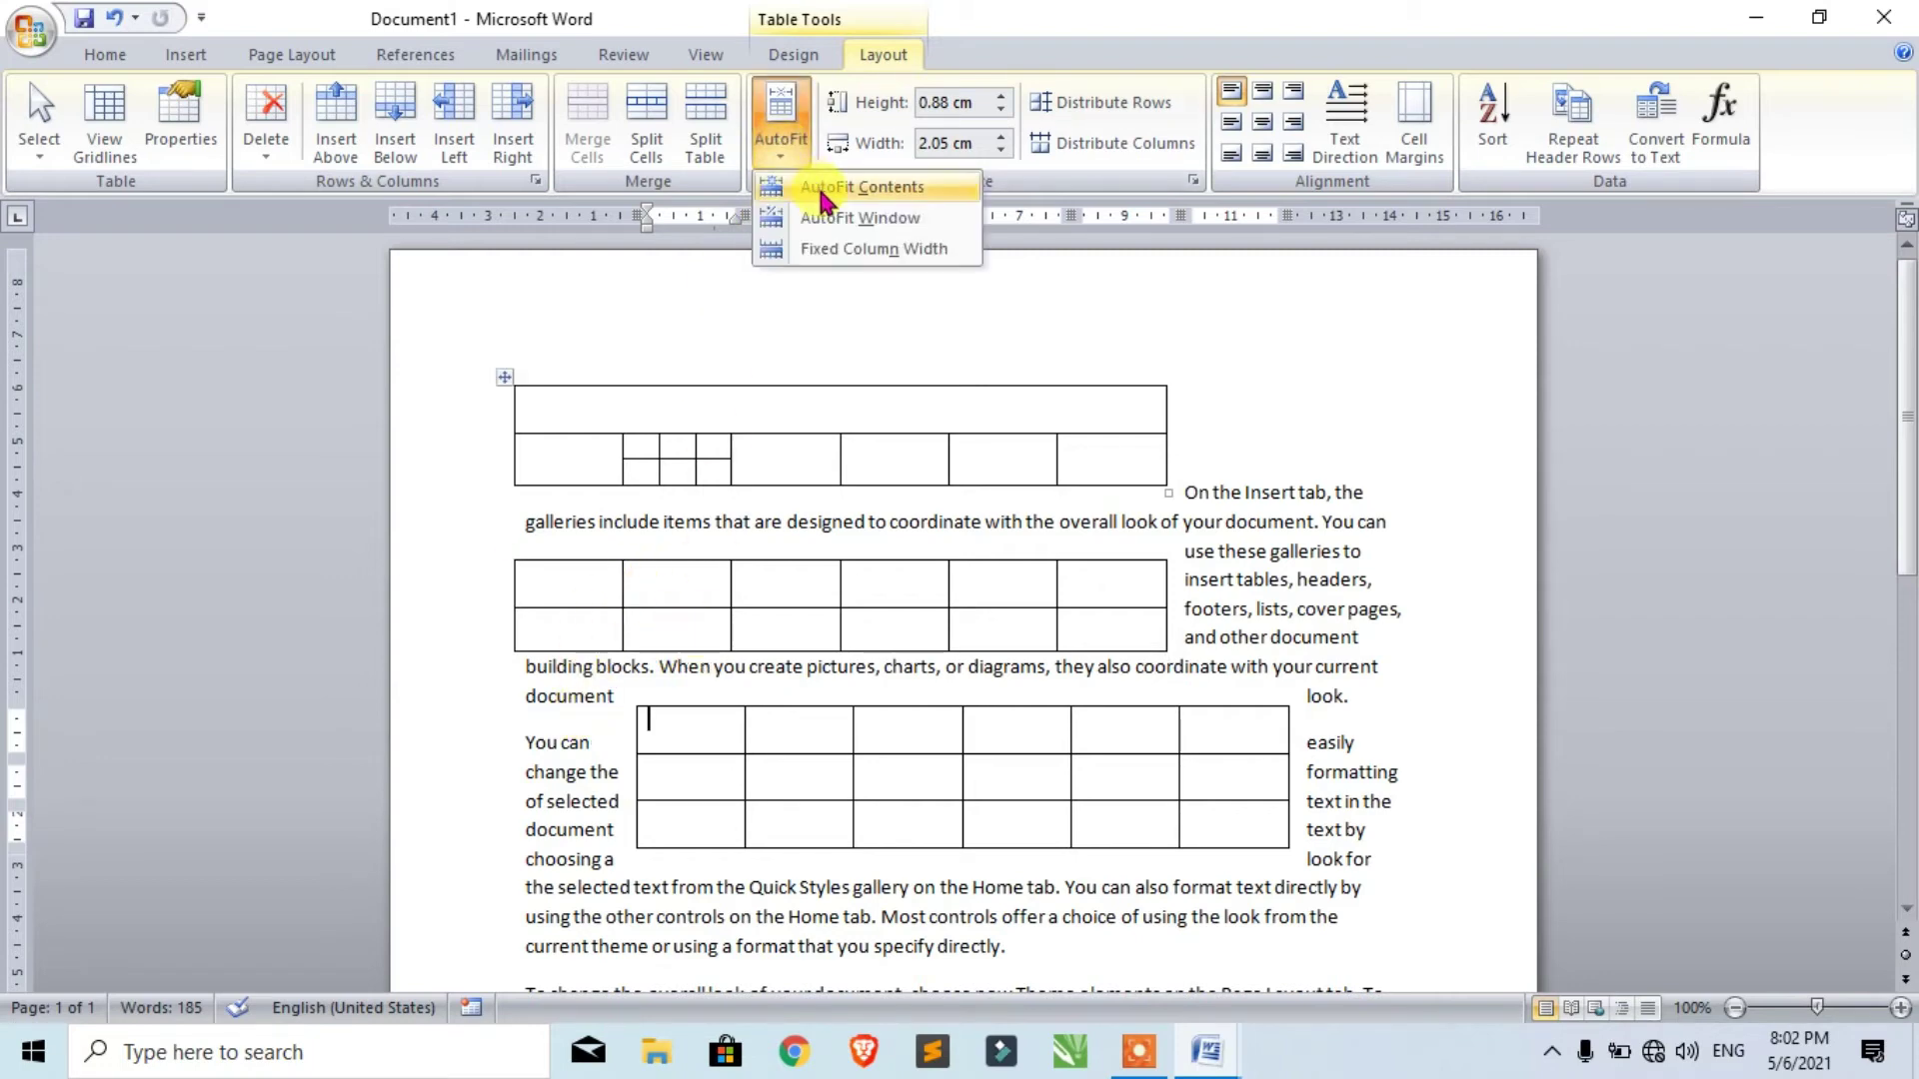
left_click(664, 300)
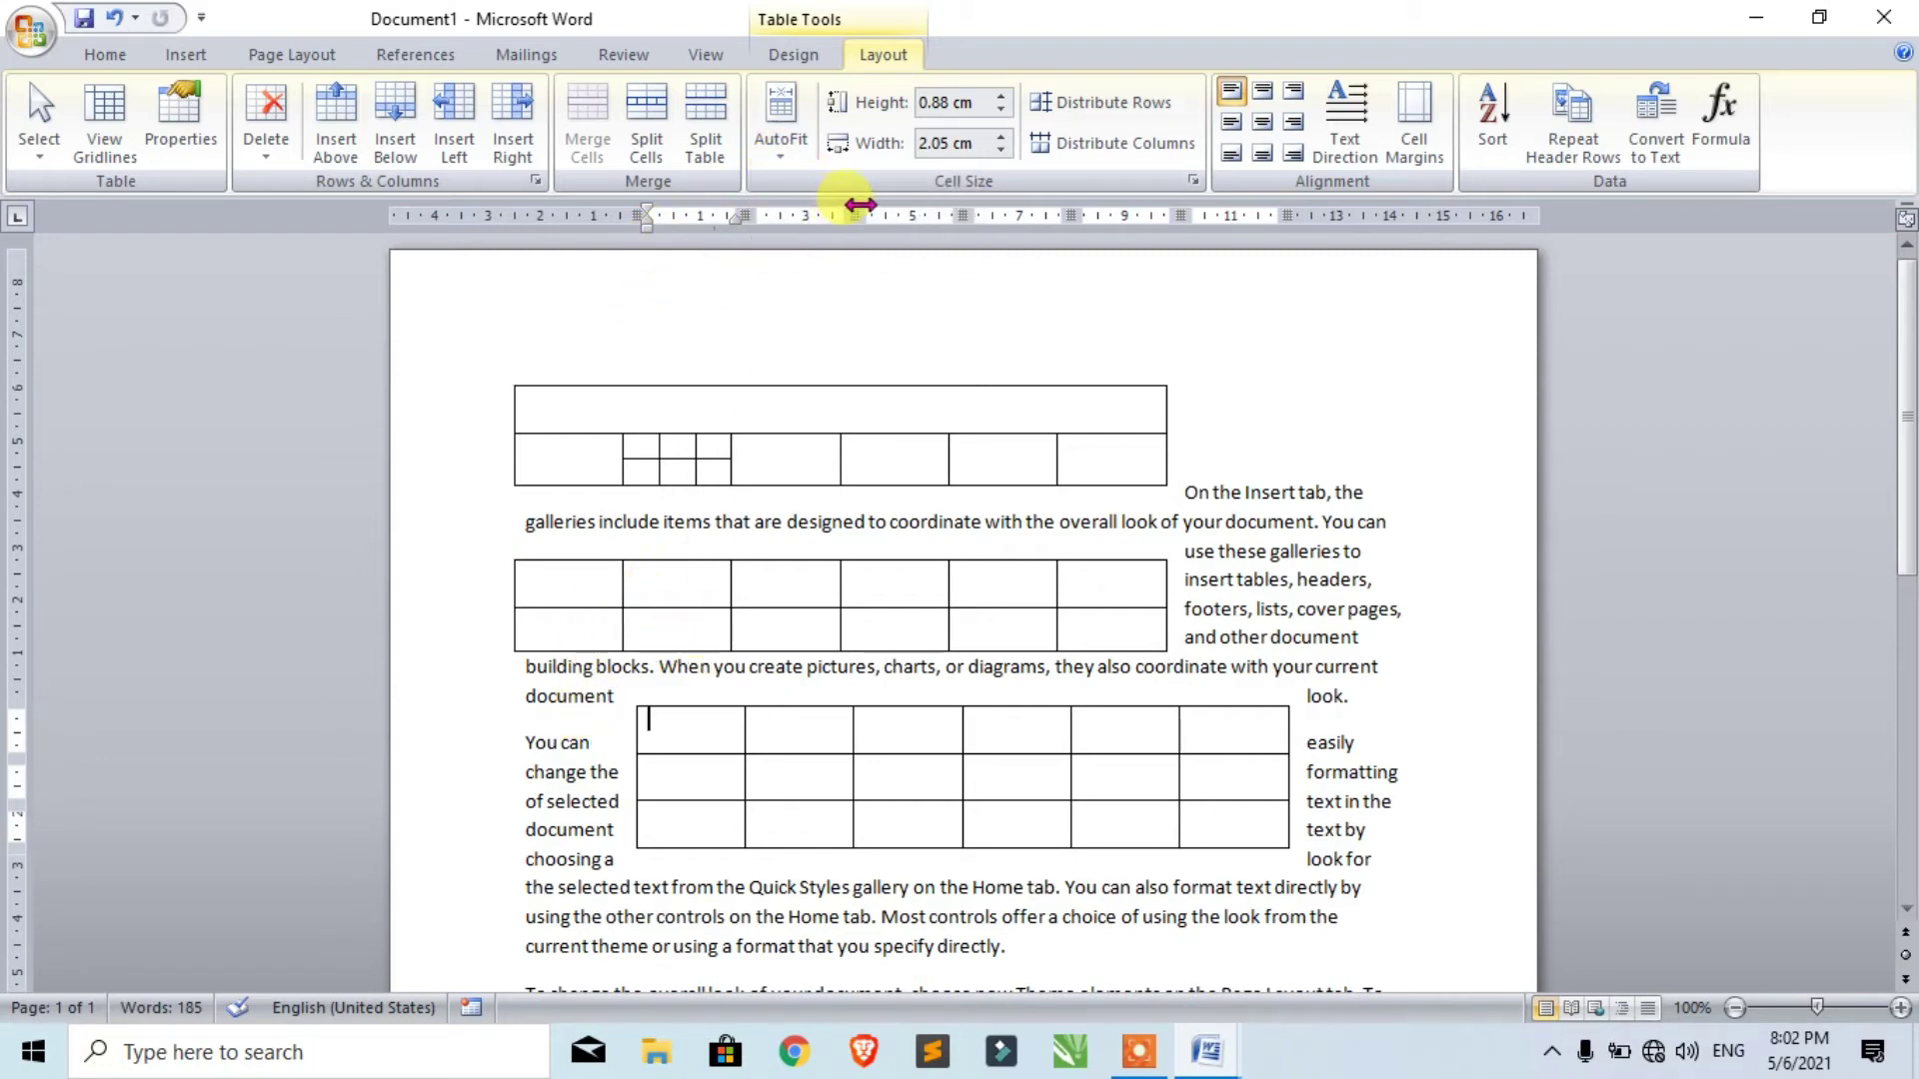
left_click(779, 140)
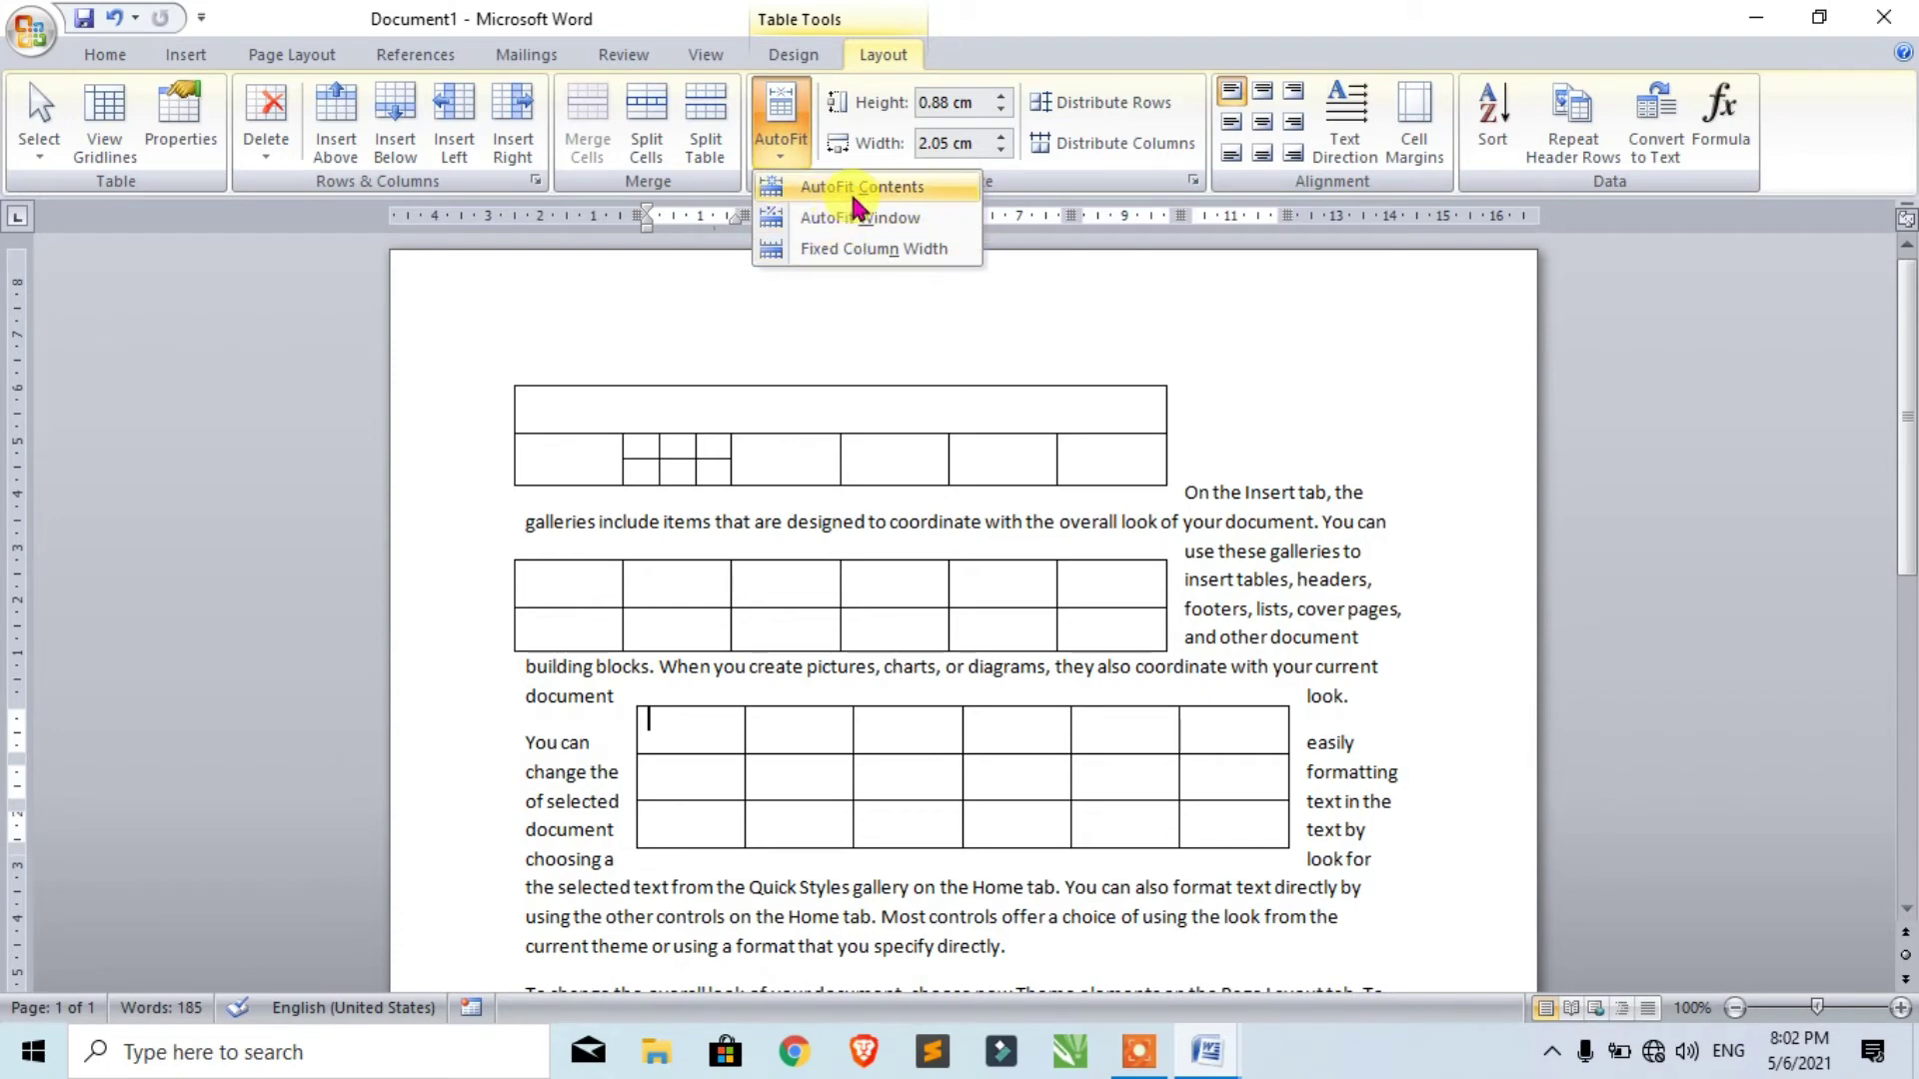
left_click(571, 575)
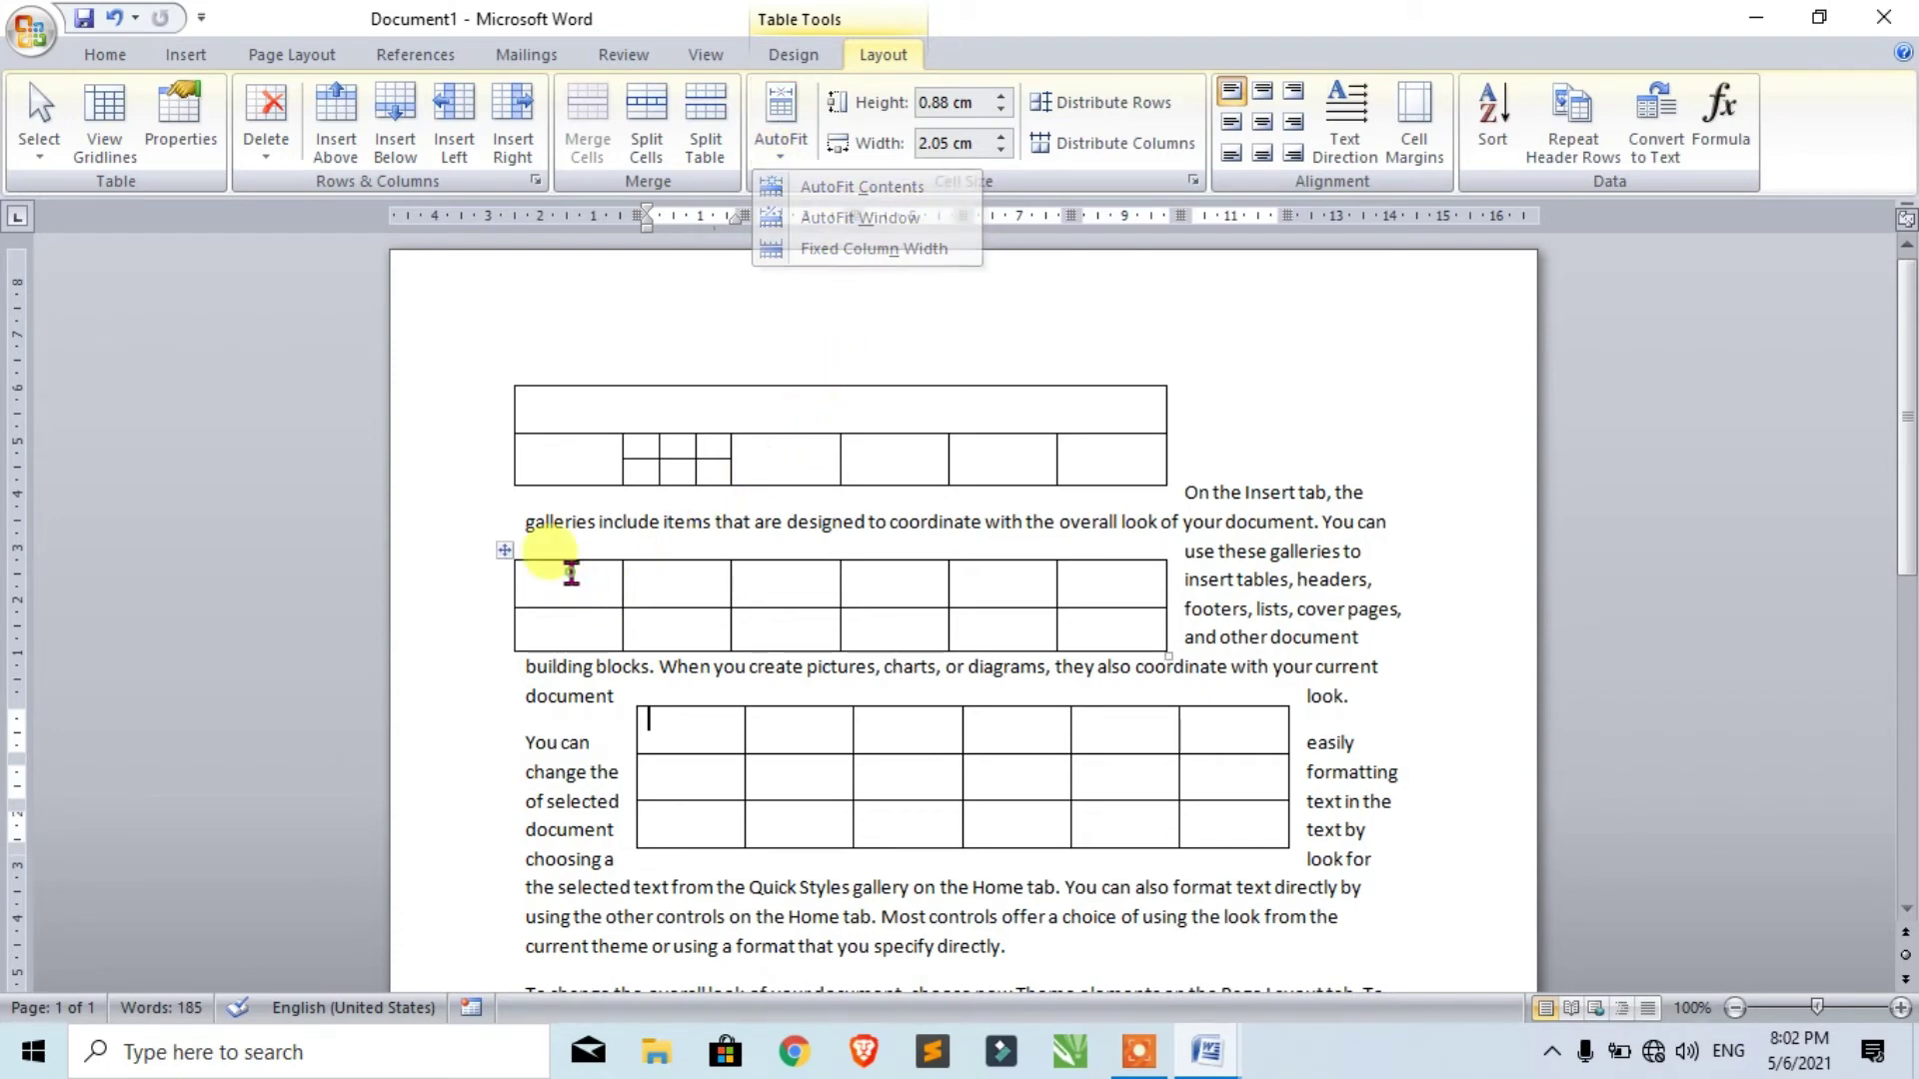
Fill the first row of the middle table with Bjksd, Kdfgnvjkfdhgj, Lgdlkfg, Dfkbbldkb, Vbm and fdg.
left_click(594, 585)
type("Bjksd")
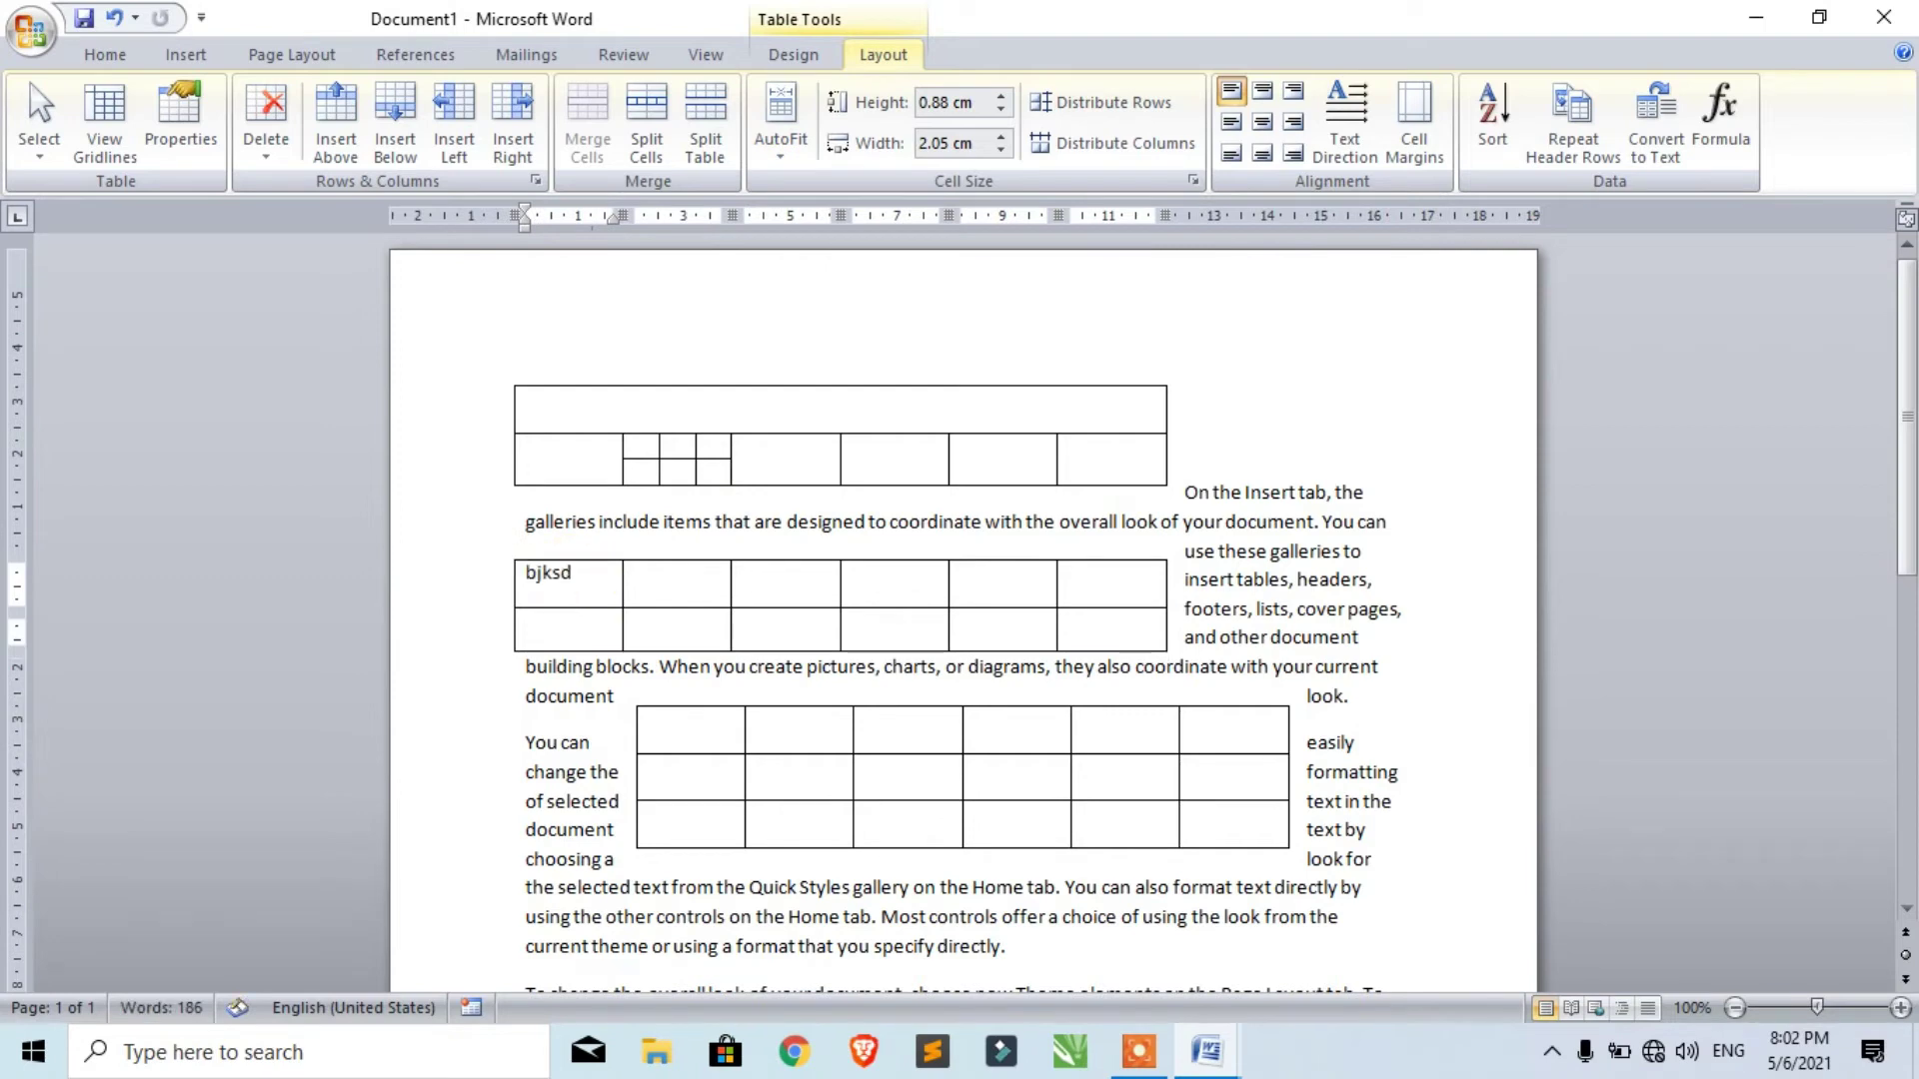
type("kdfgnvjkfdhgj")
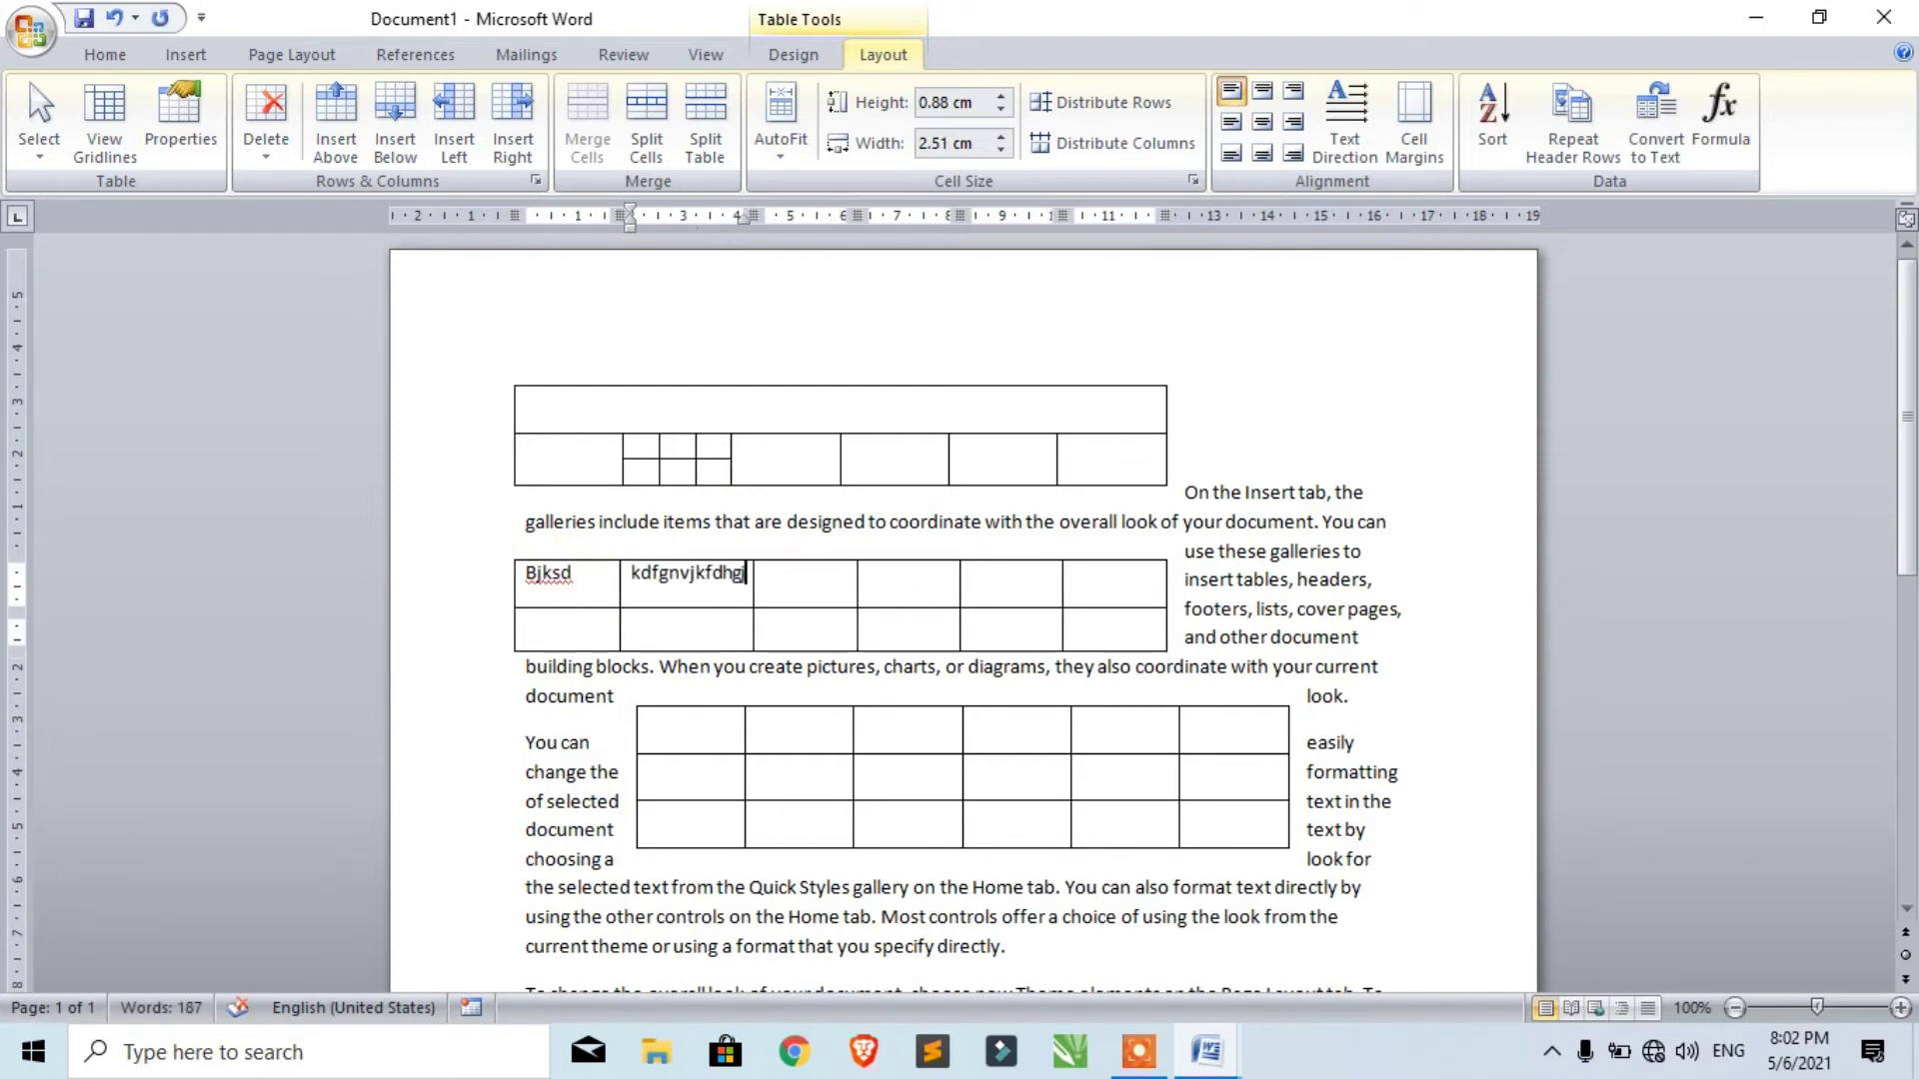
key("Tab")
type("Lgdlkfg")
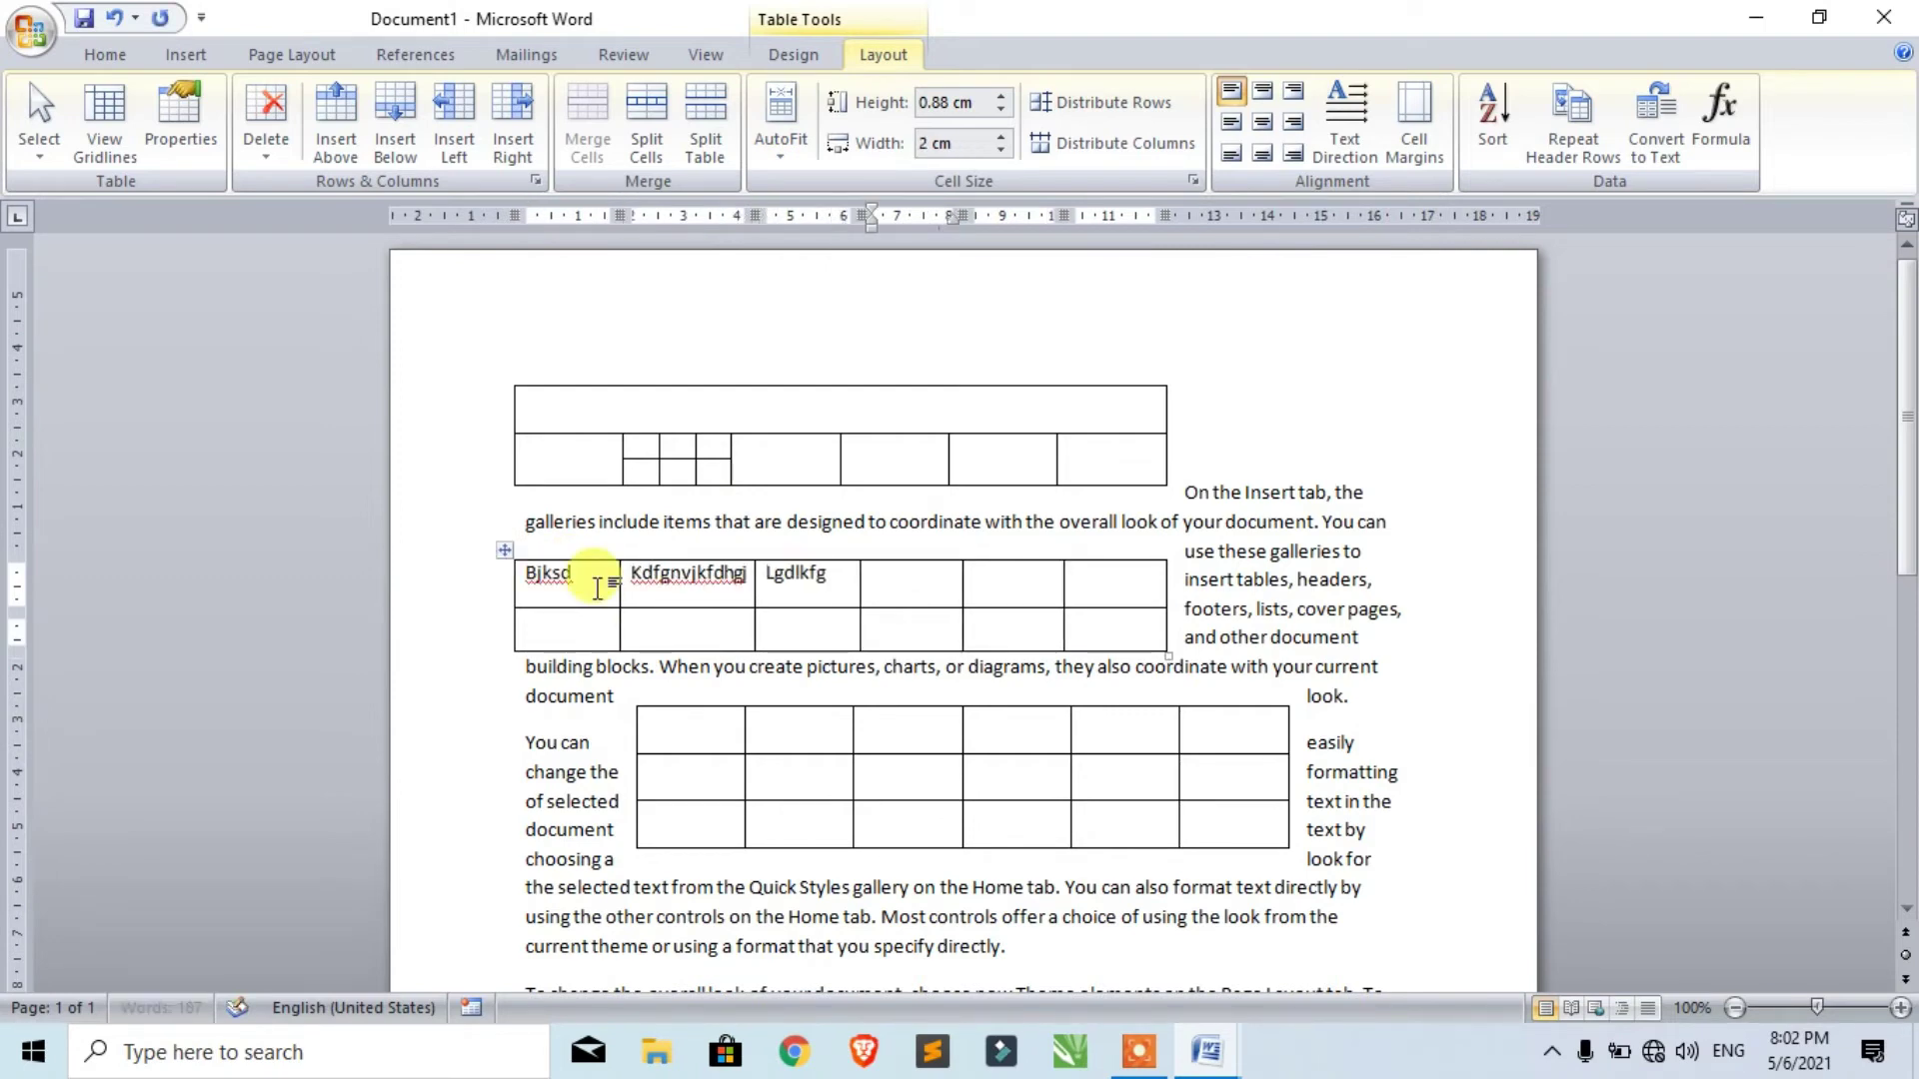
key("Tab")
type("dfkbbldkb")
key("Tab")
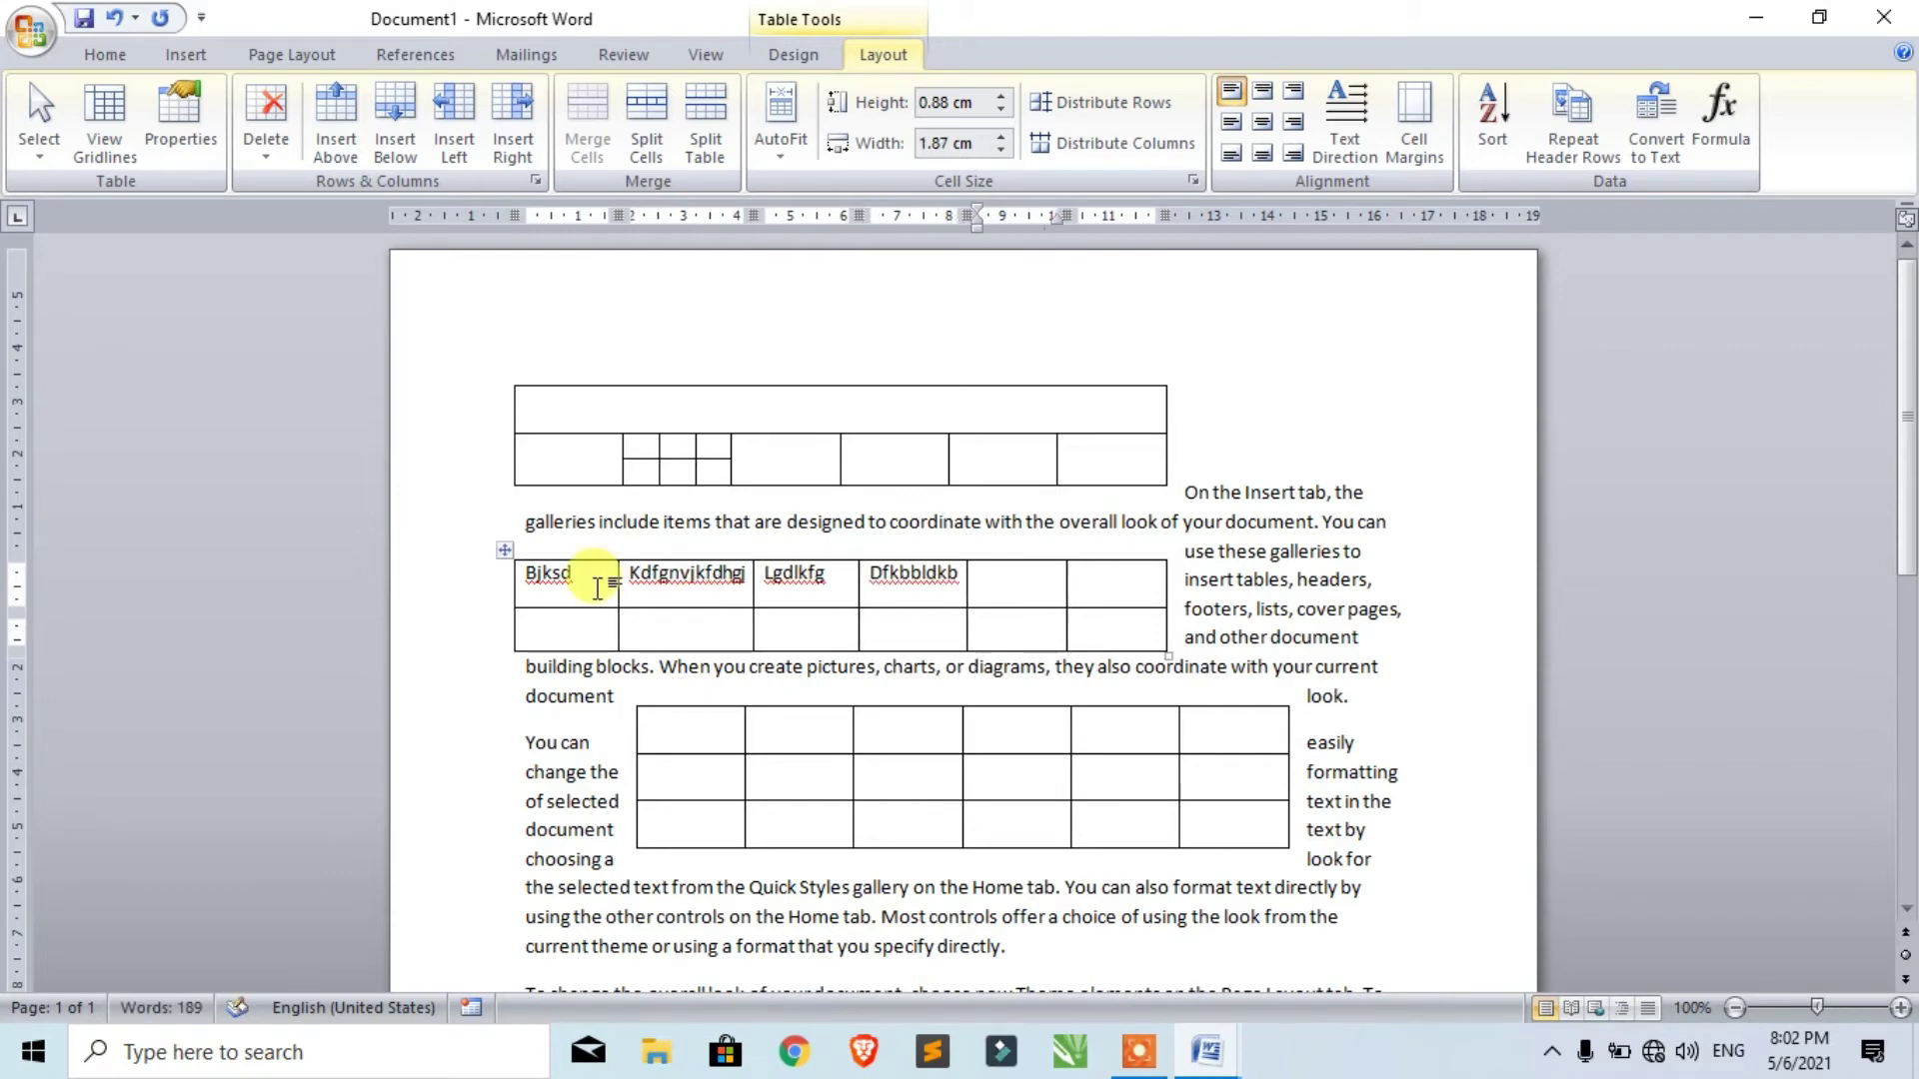
type("vbm")
key("Tab")
type("fdg")
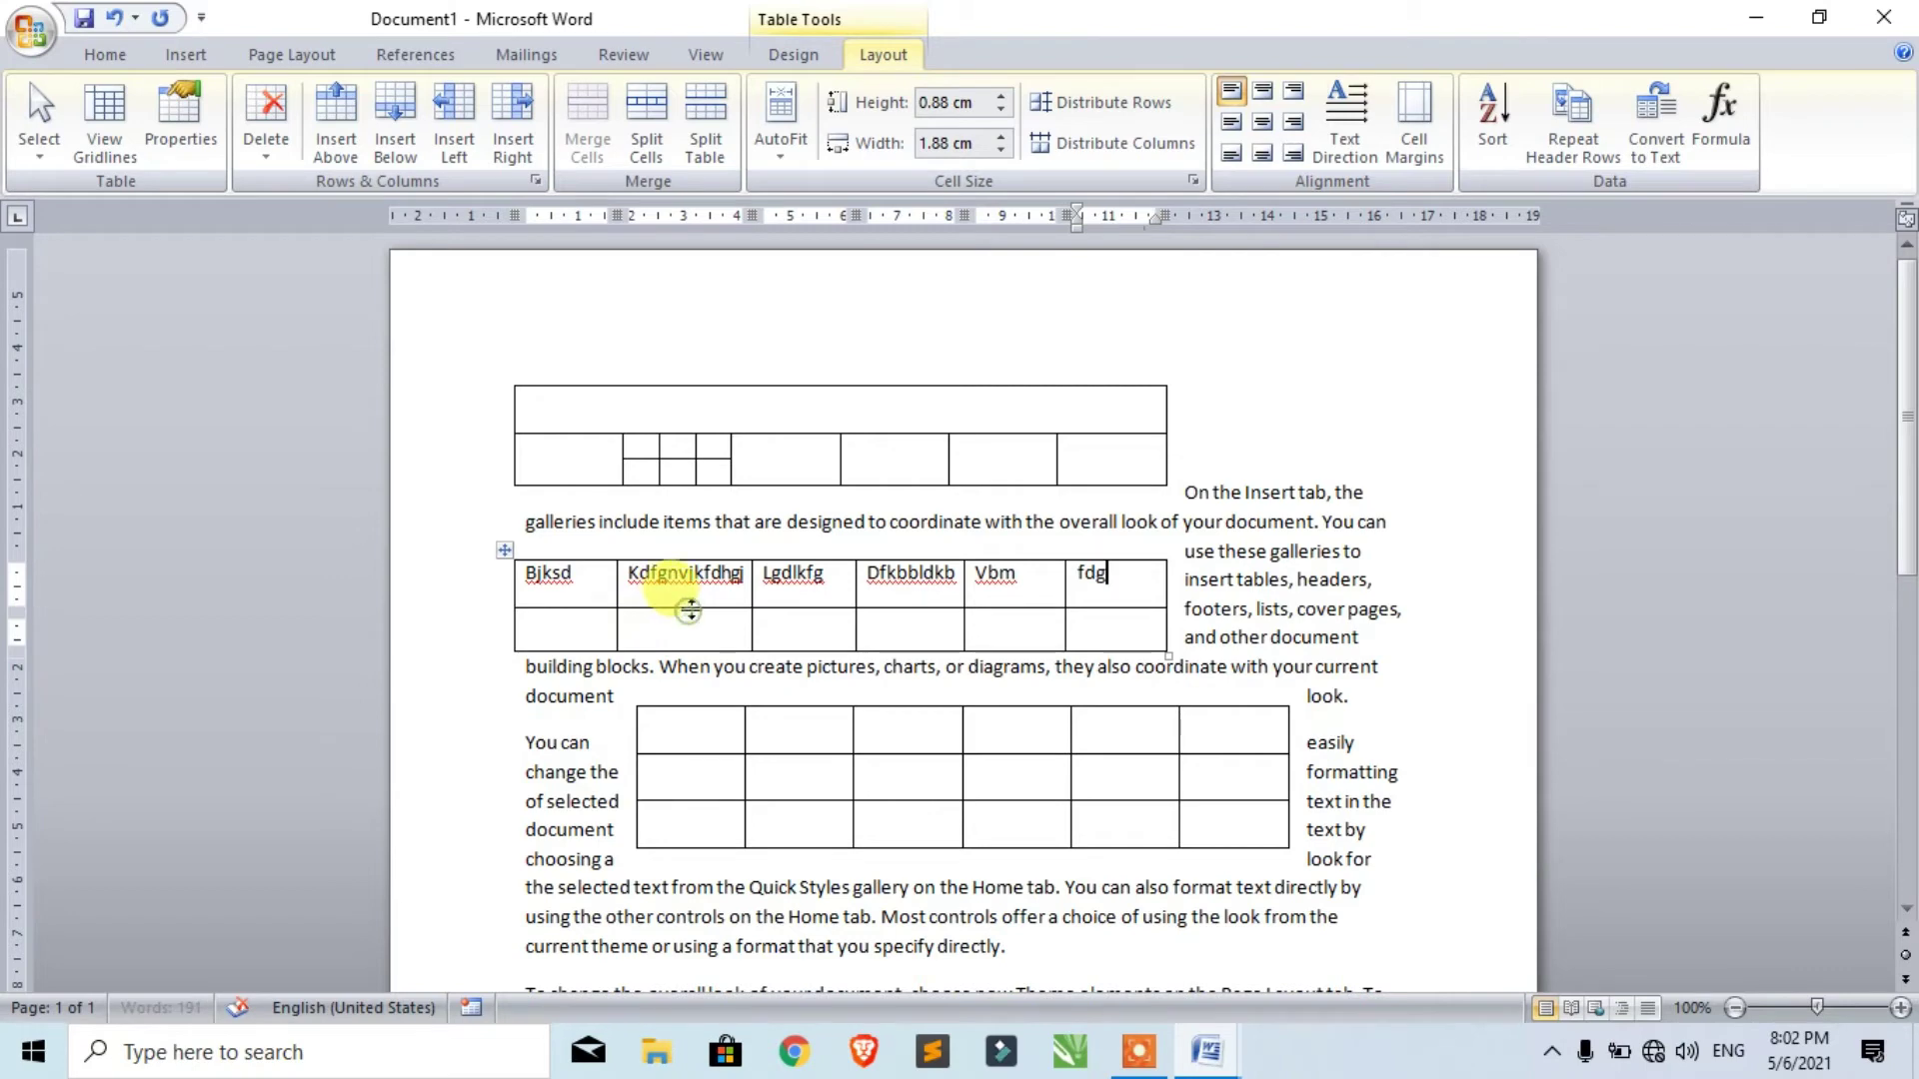
Apply AutoFit Contents to the table starting with Bjksd, followed by AutoFit Window.
left_click(591, 588)
left_click(781, 128)
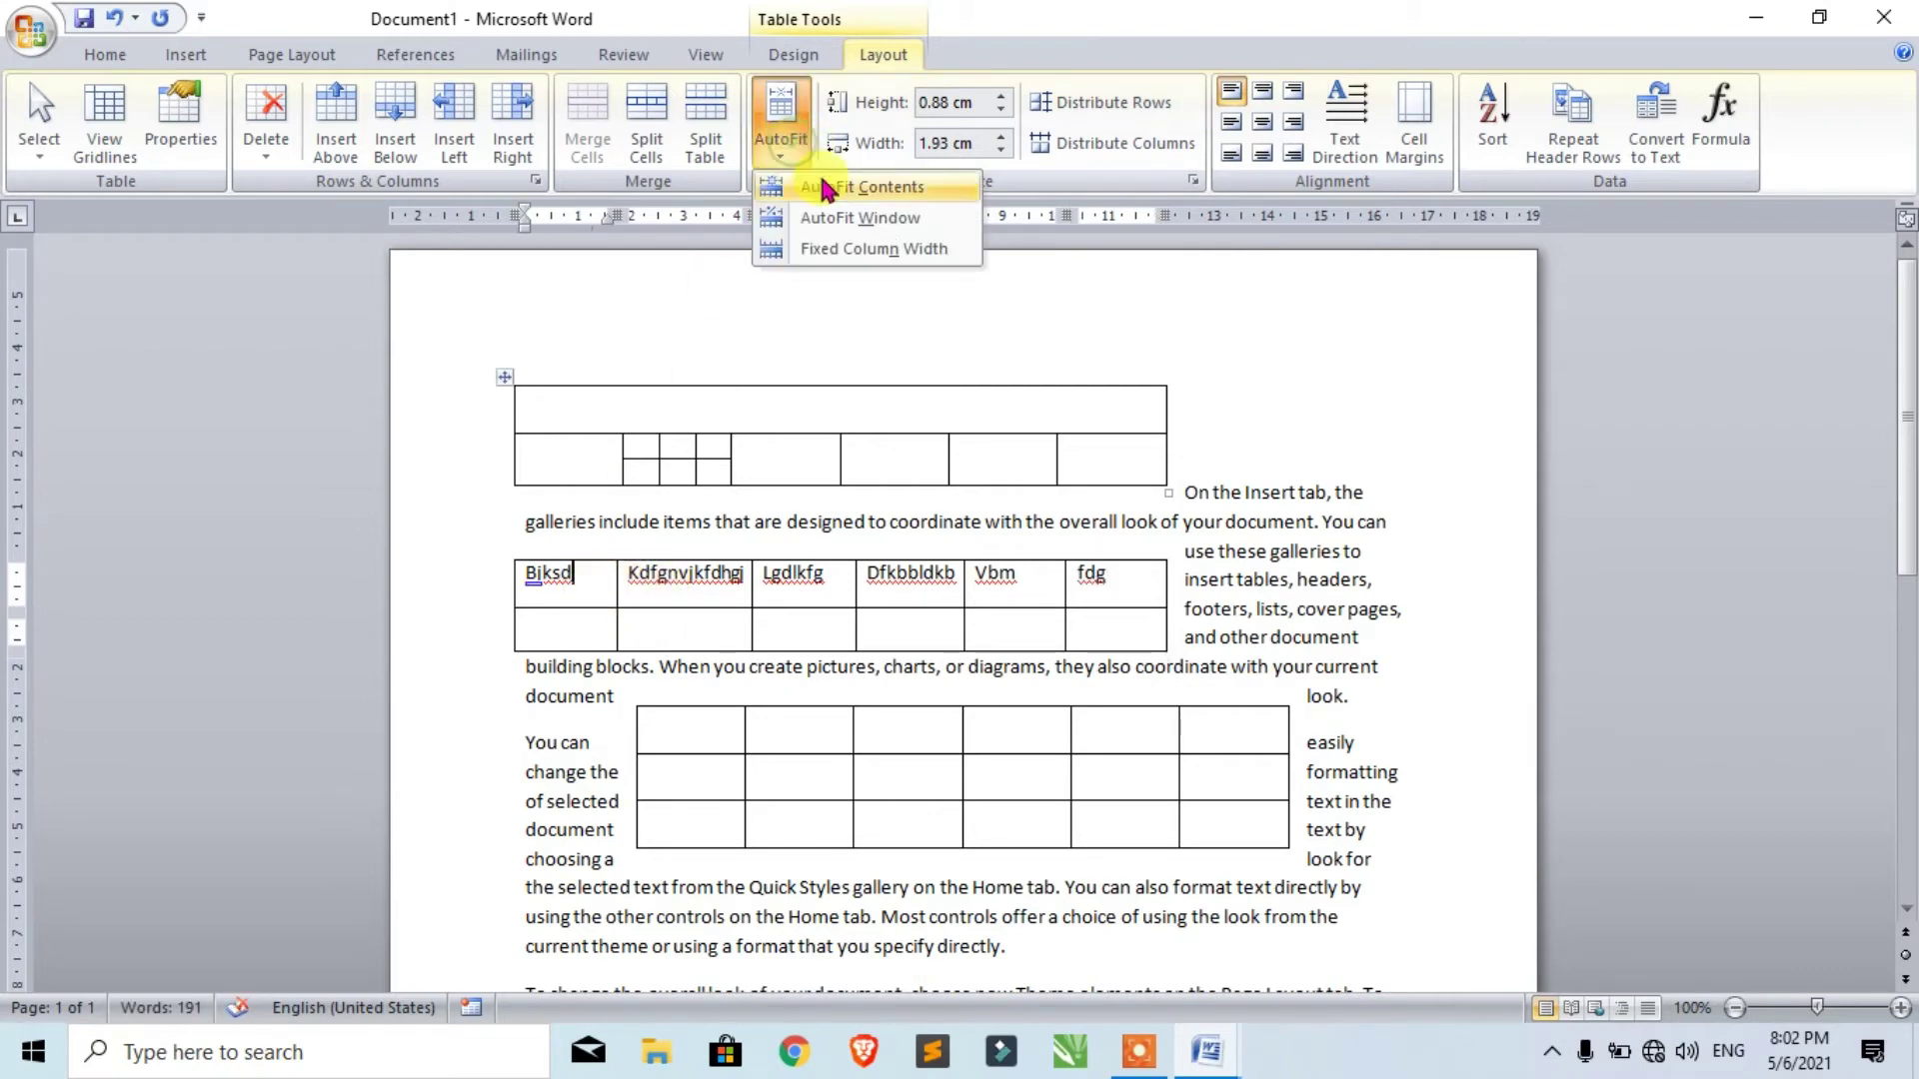
left_click(828, 188)
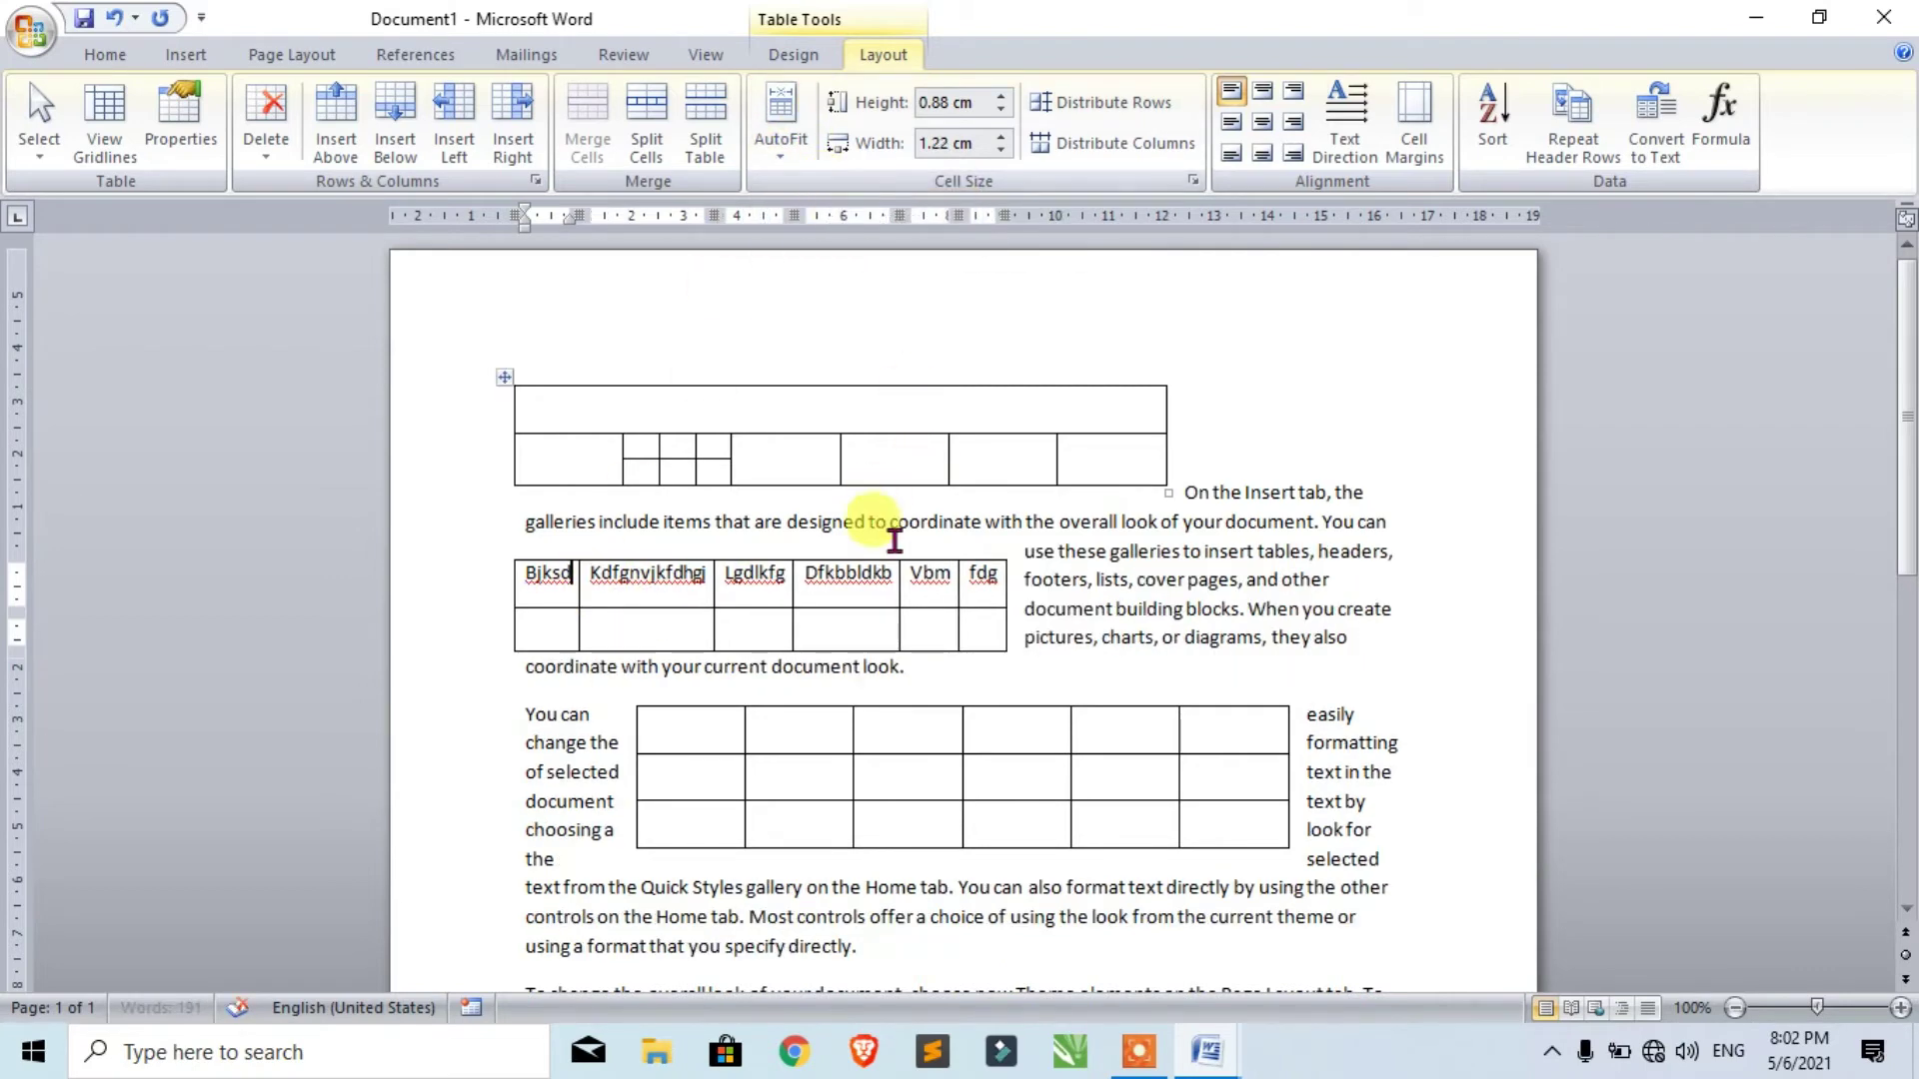
left_click(781, 120)
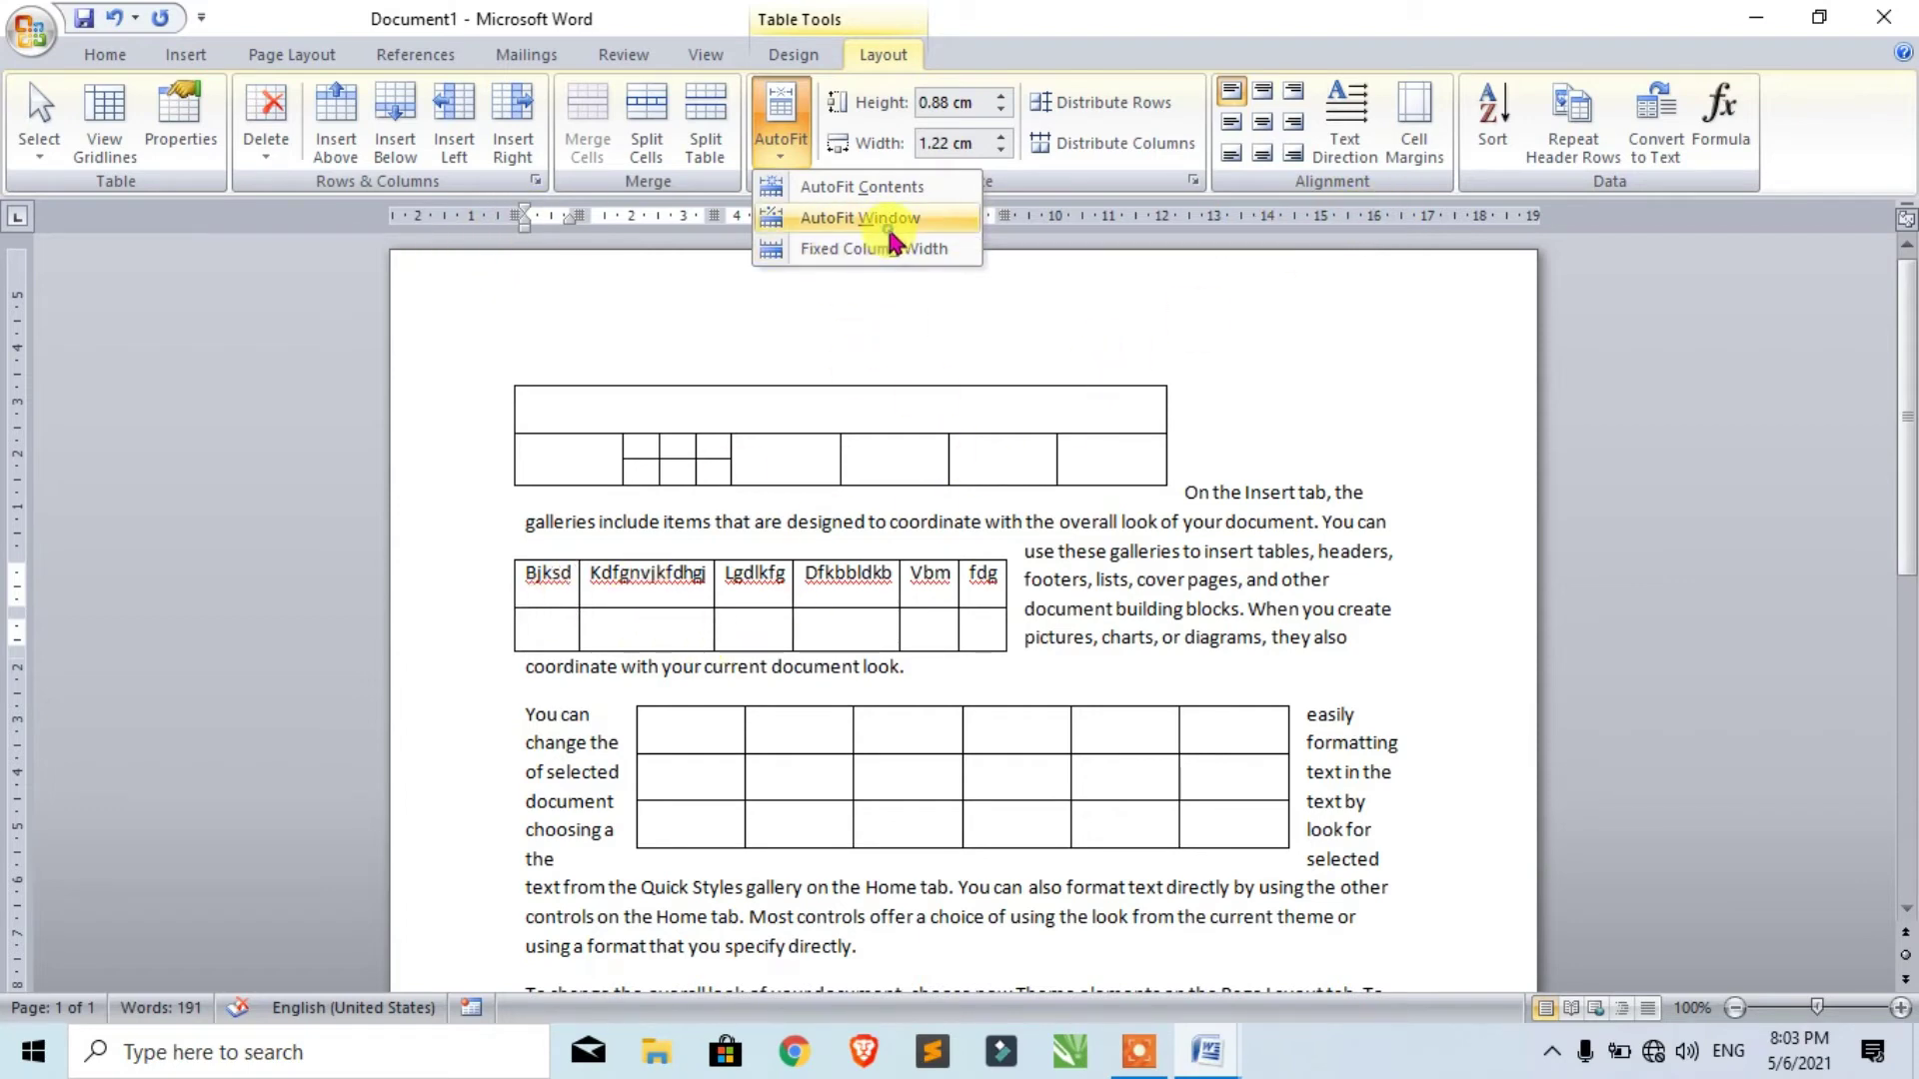
left_click(860, 218)
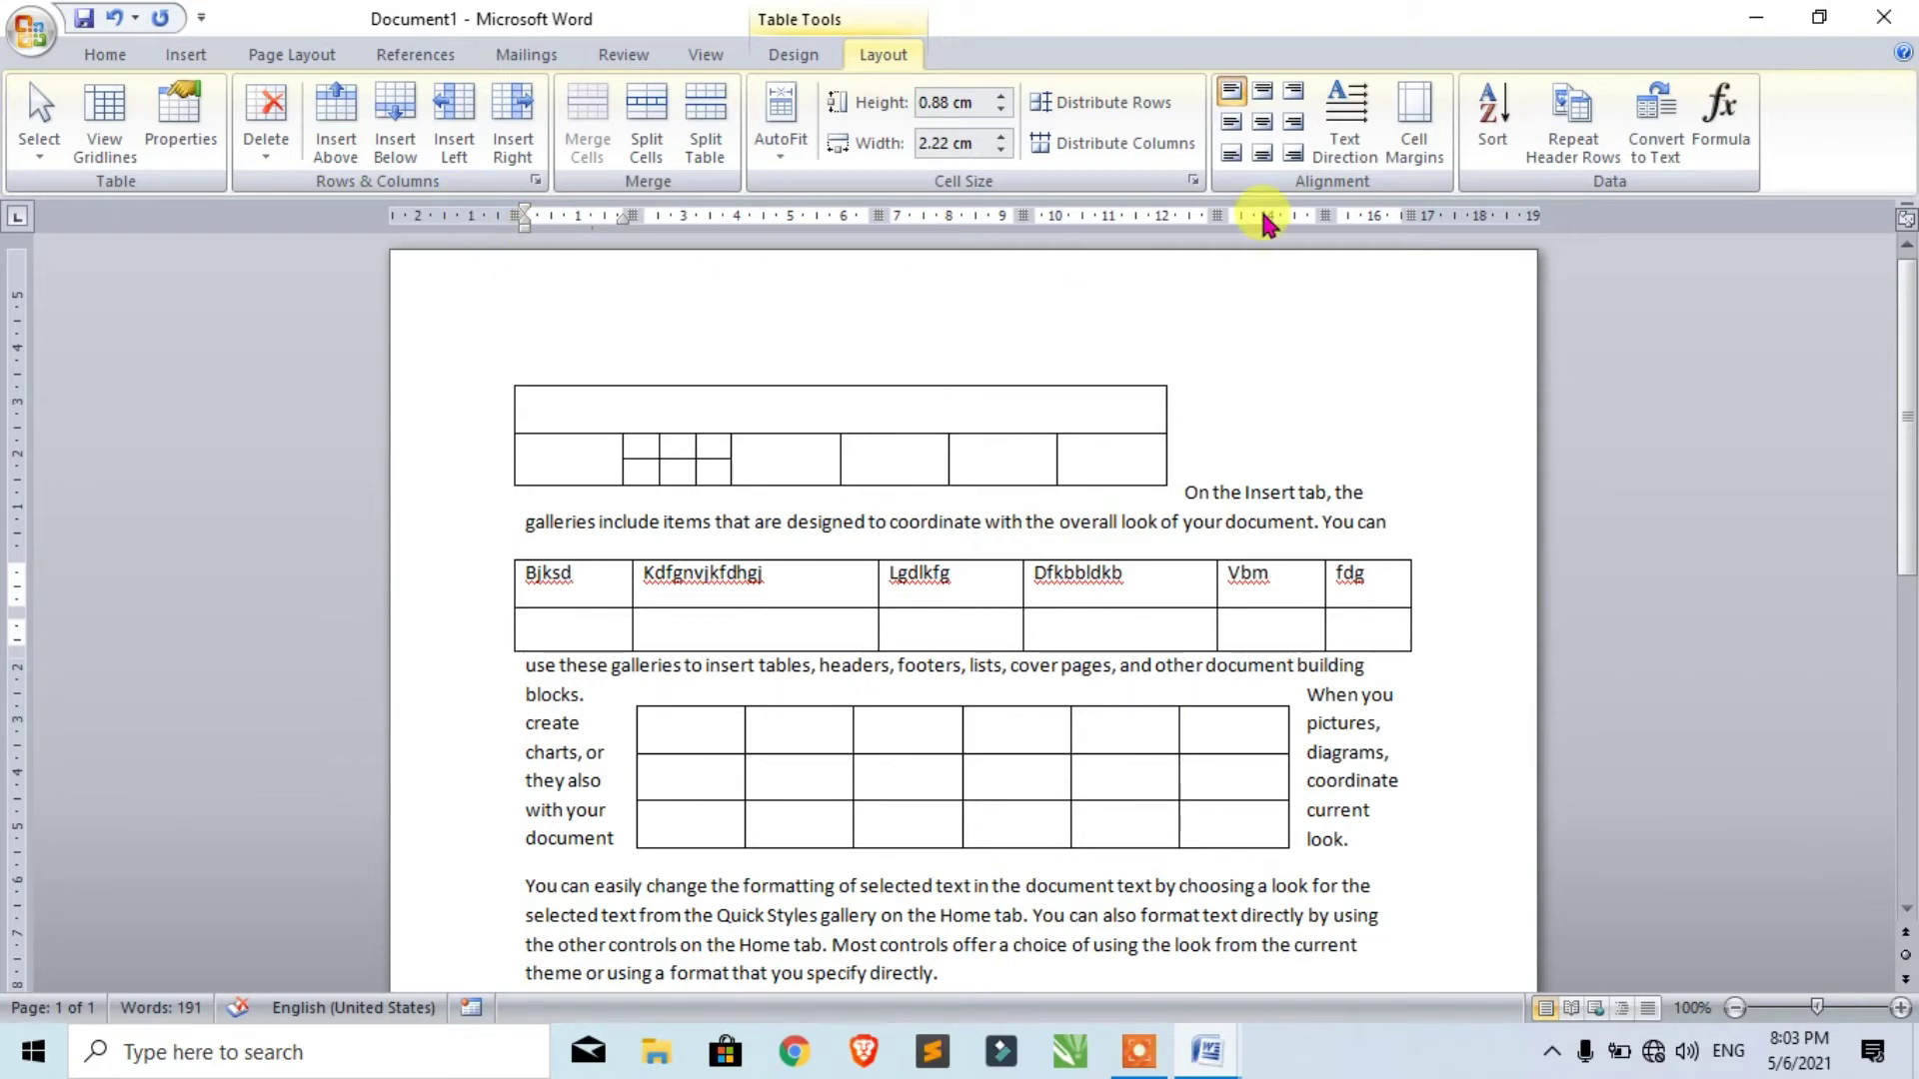
left_click(780, 125)
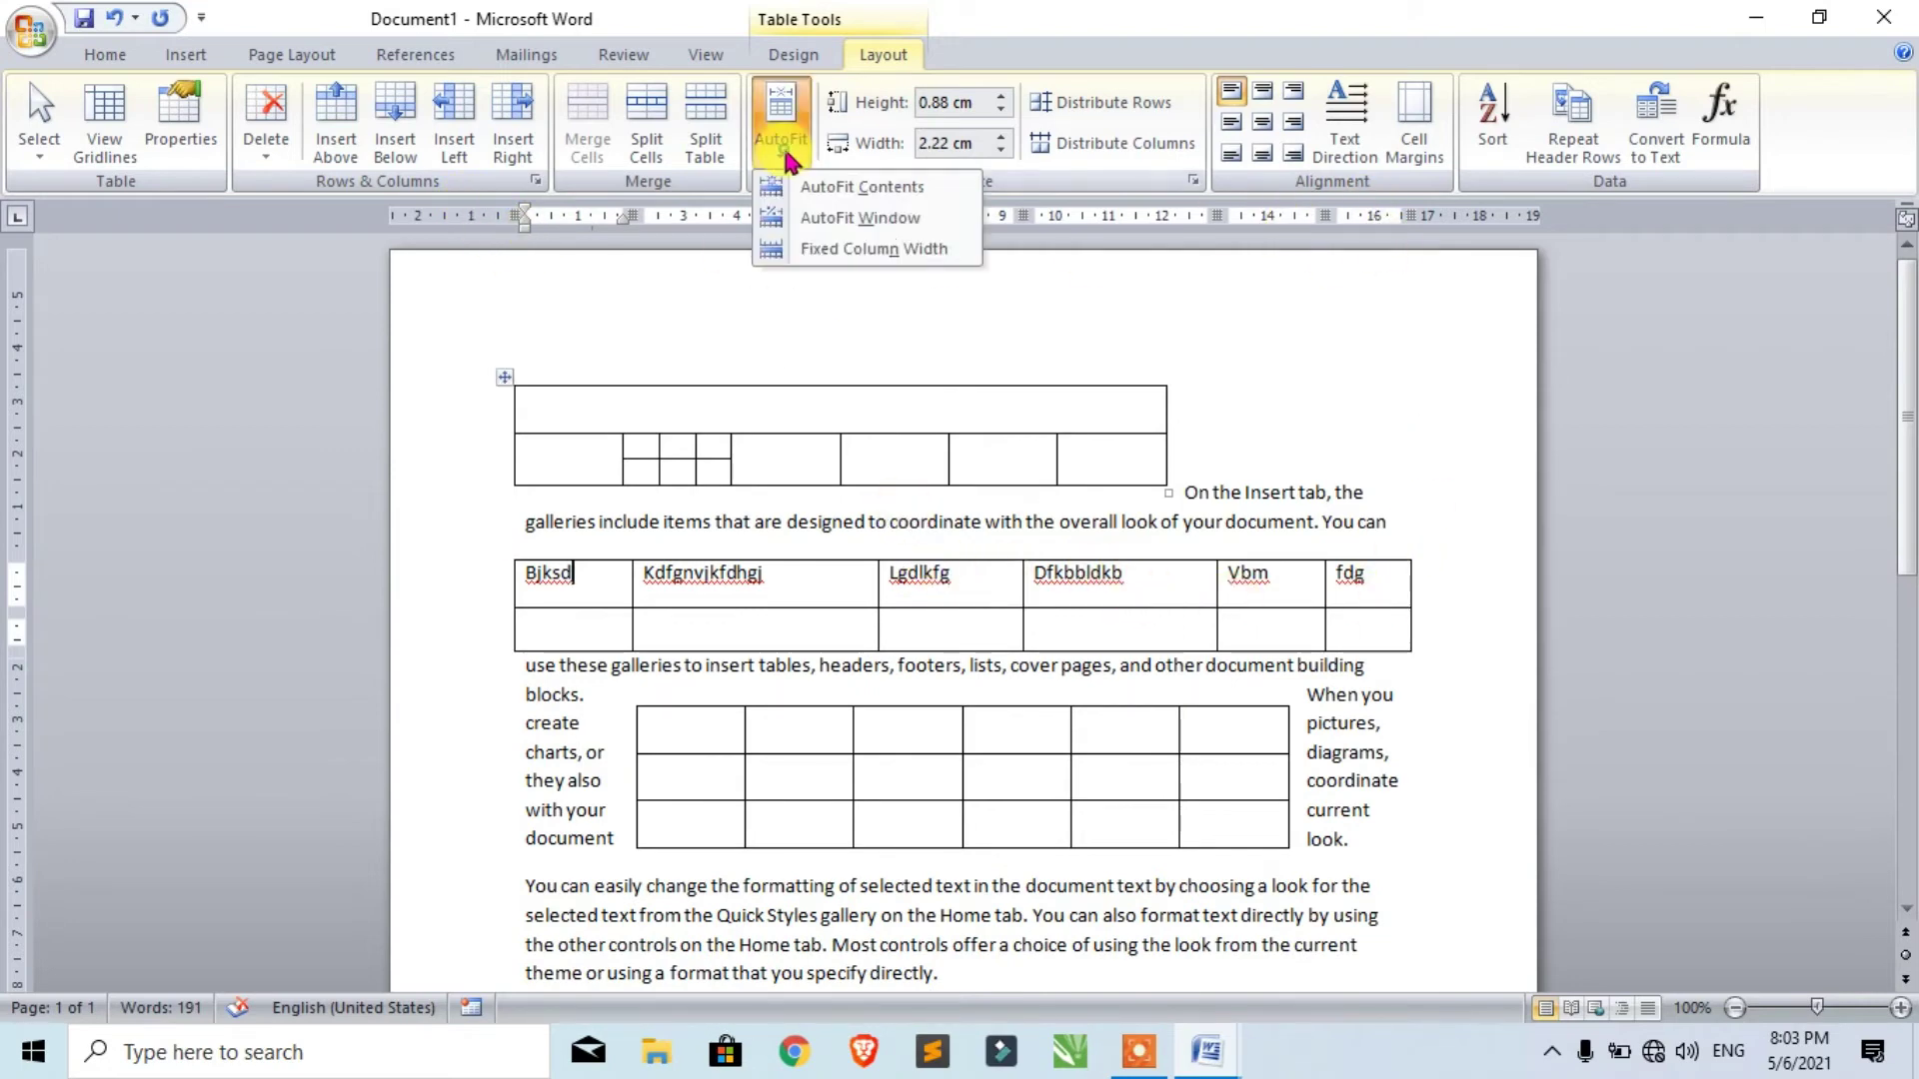
key("ctrl+z")
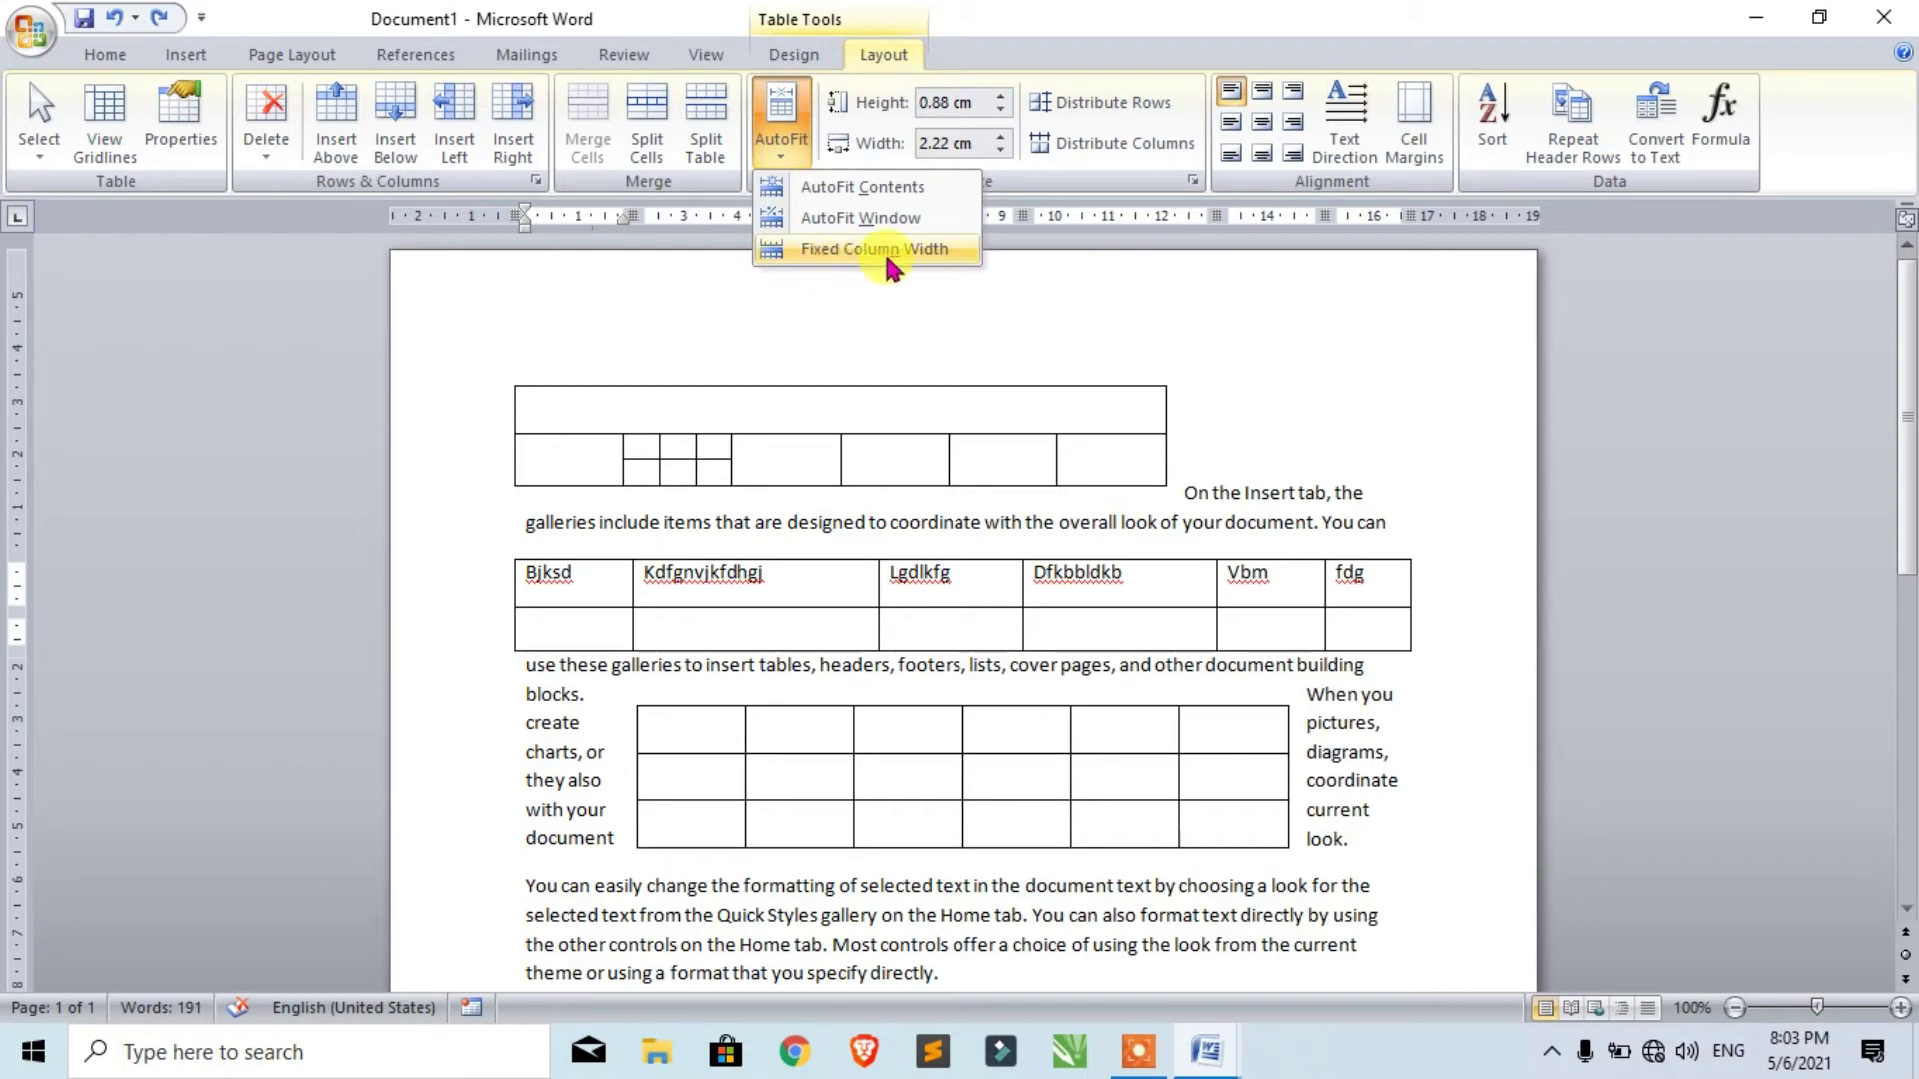
key("Escape")
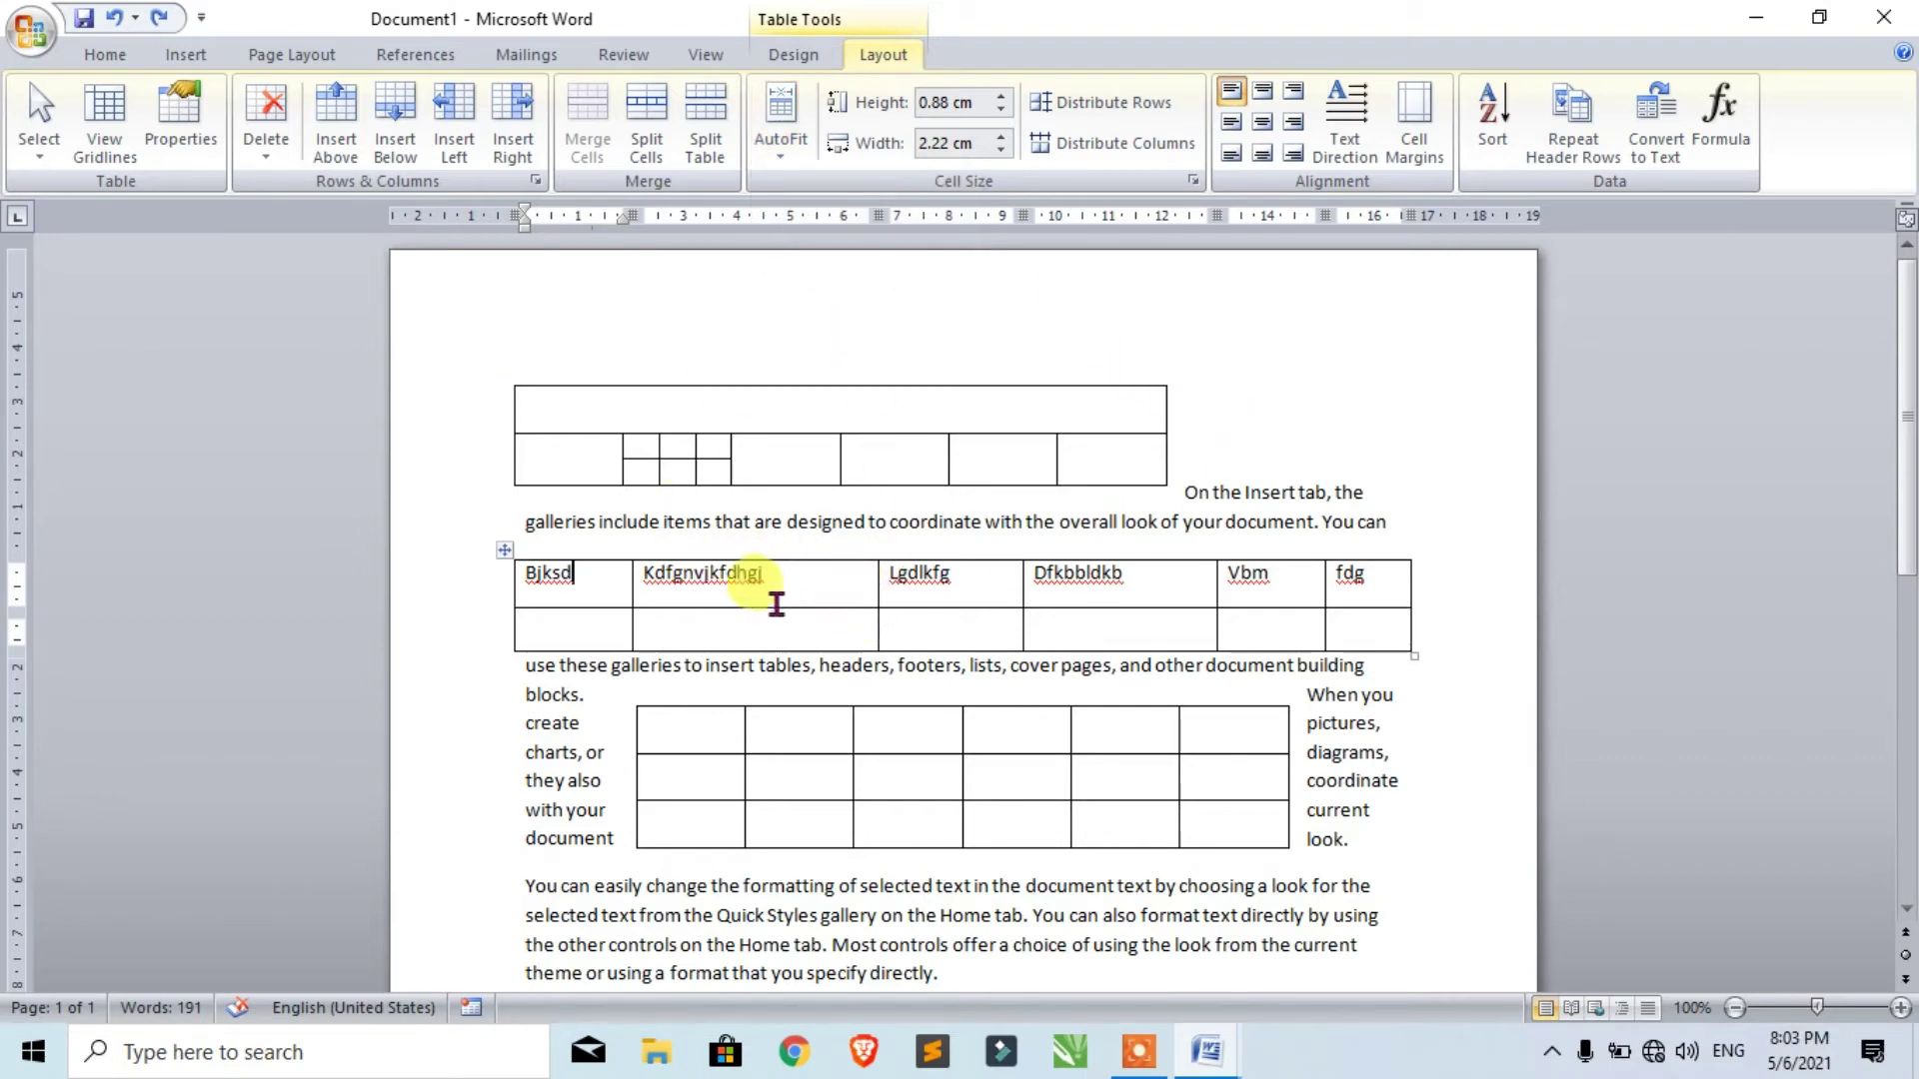
Enlarge the table starting with Bjksd slightly and shift the border between Vbm and fdg a little to the right.
mouse_move(1415, 657)
left_mouse_down()
mouse_move(1251, 659)
mouse_move(1411, 654)
left_mouse_up()
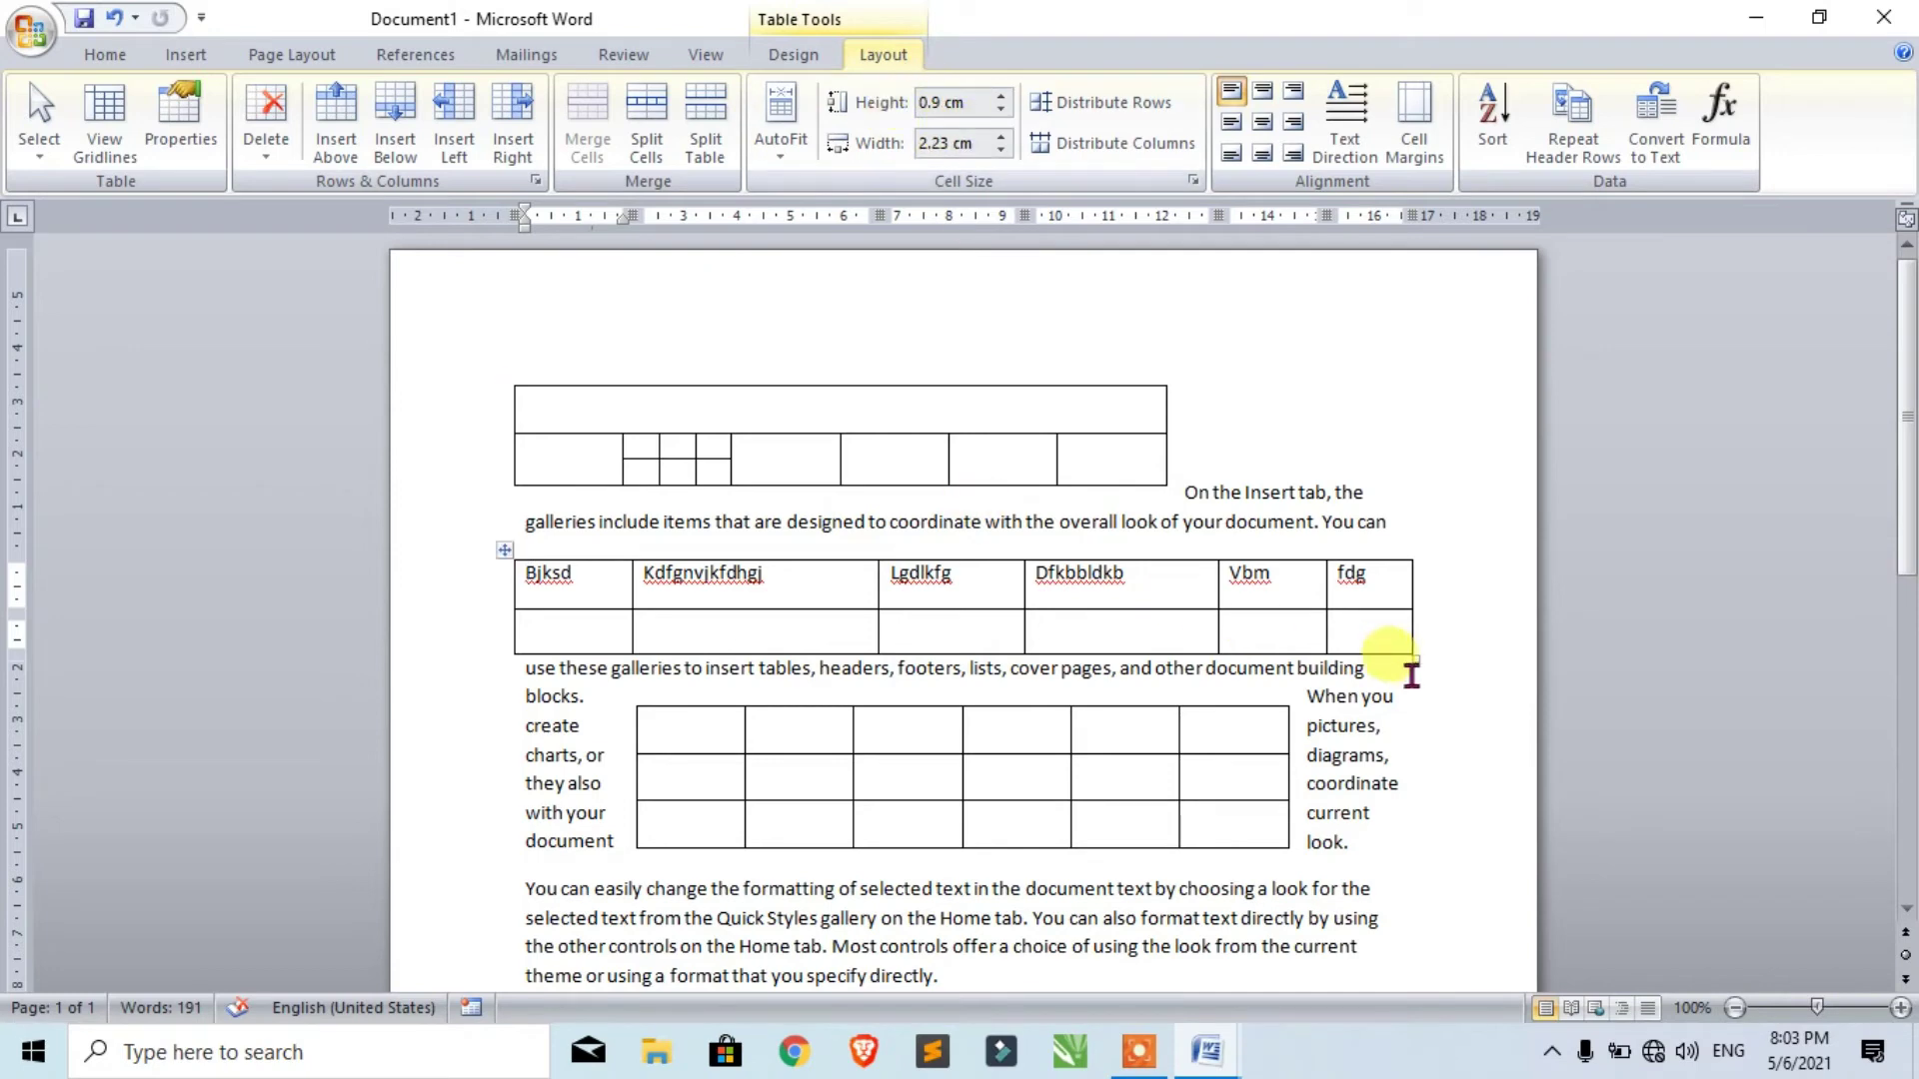
mouse_move(1413, 656)
left_mouse_down()
mouse_move(1238, 728)
mouse_move(1383, 668)
mouse_move(1396, 643)
mouse_move(1417, 661)
left_mouse_up()
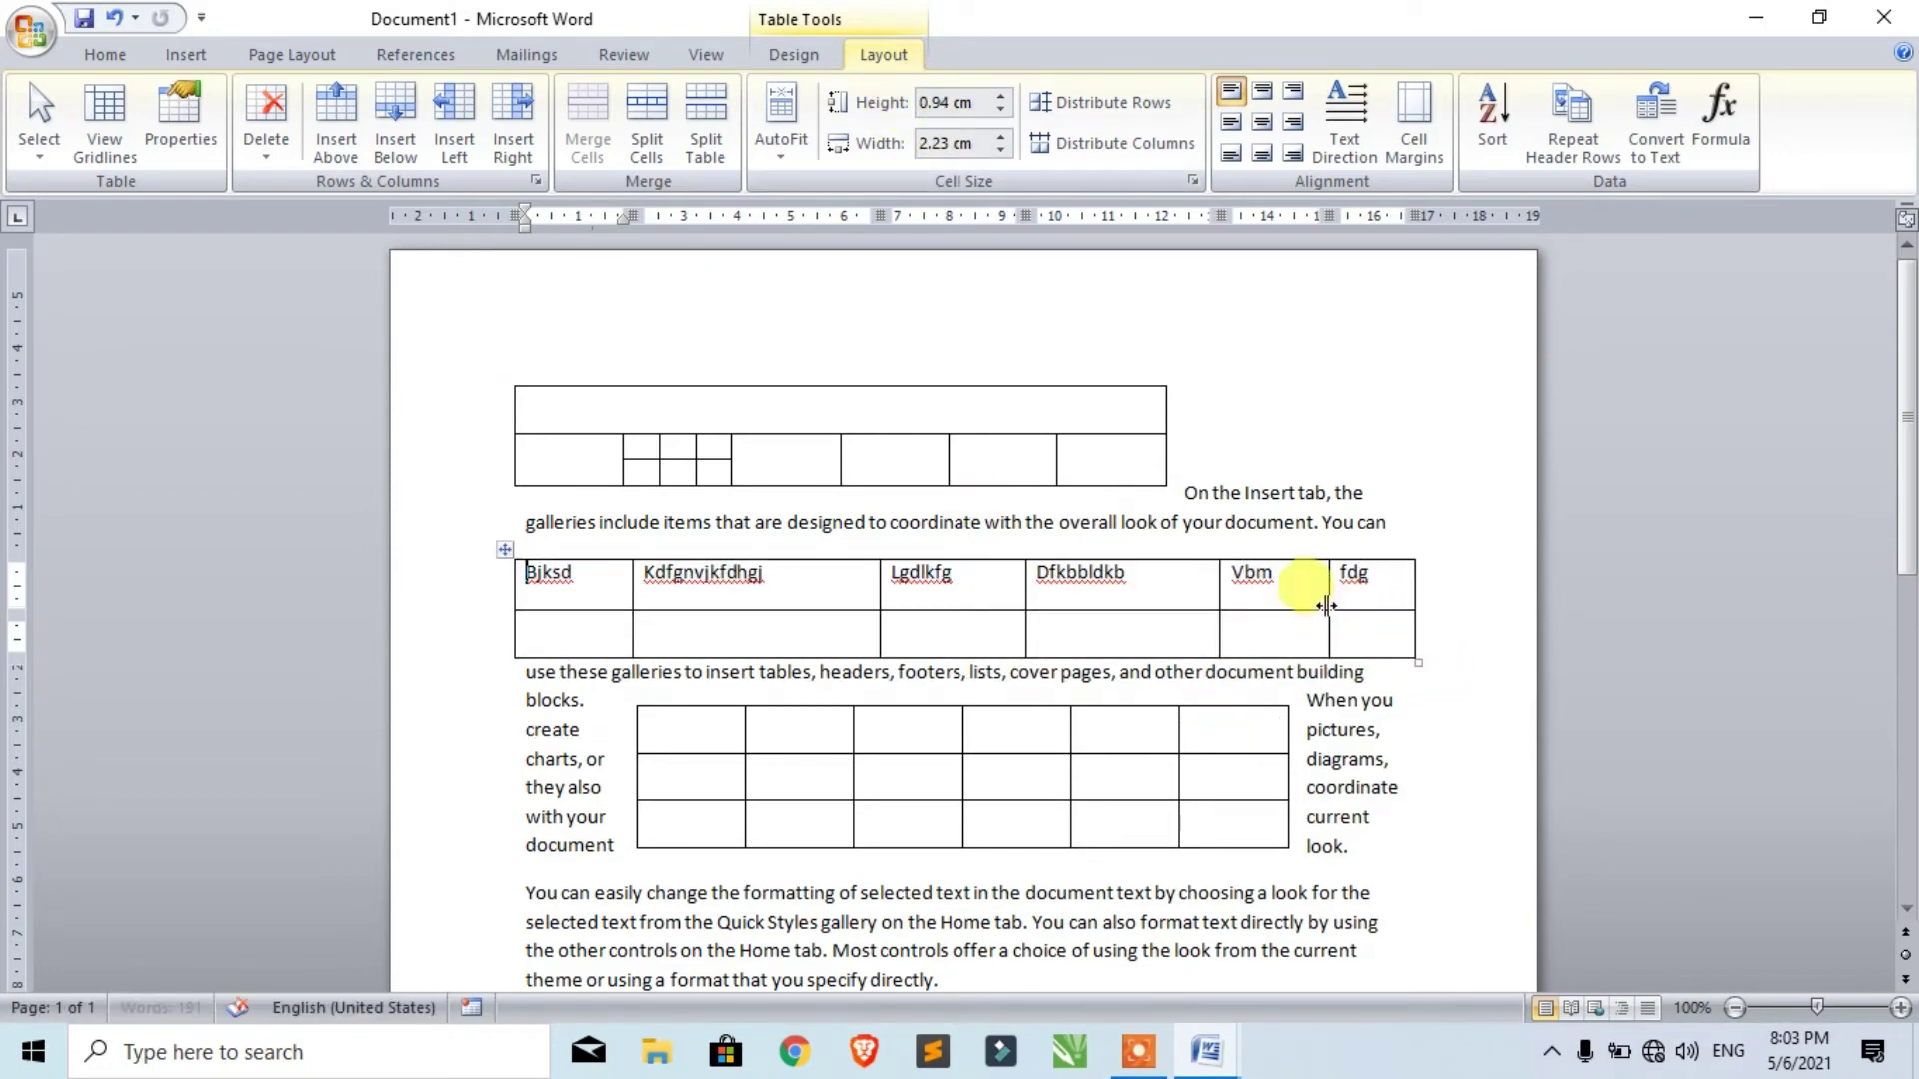
left_click_drag(1329, 586, 1335, 587)
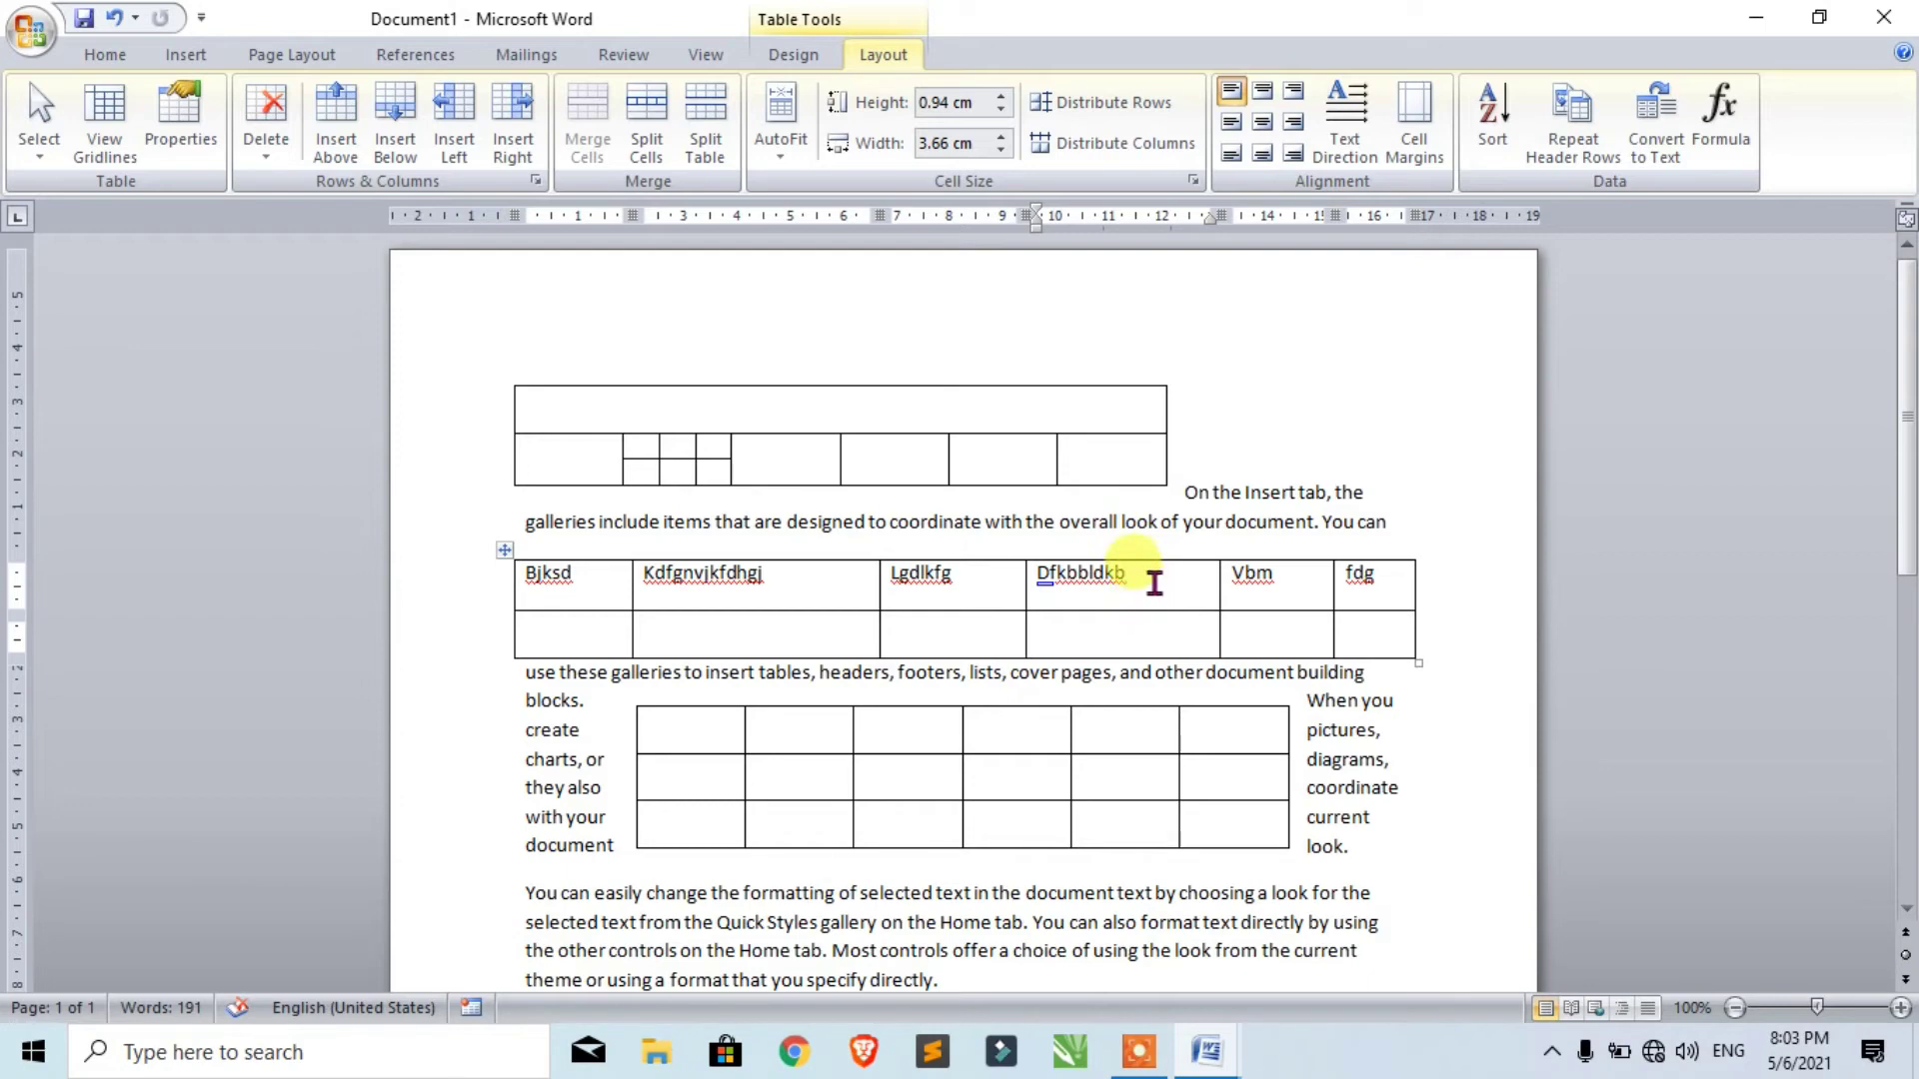
Set the height of the row containing Dfkbbldkb to 1.4 cm.
left_click(1000, 97)
left_click(1001, 97)
left_click(1000, 97)
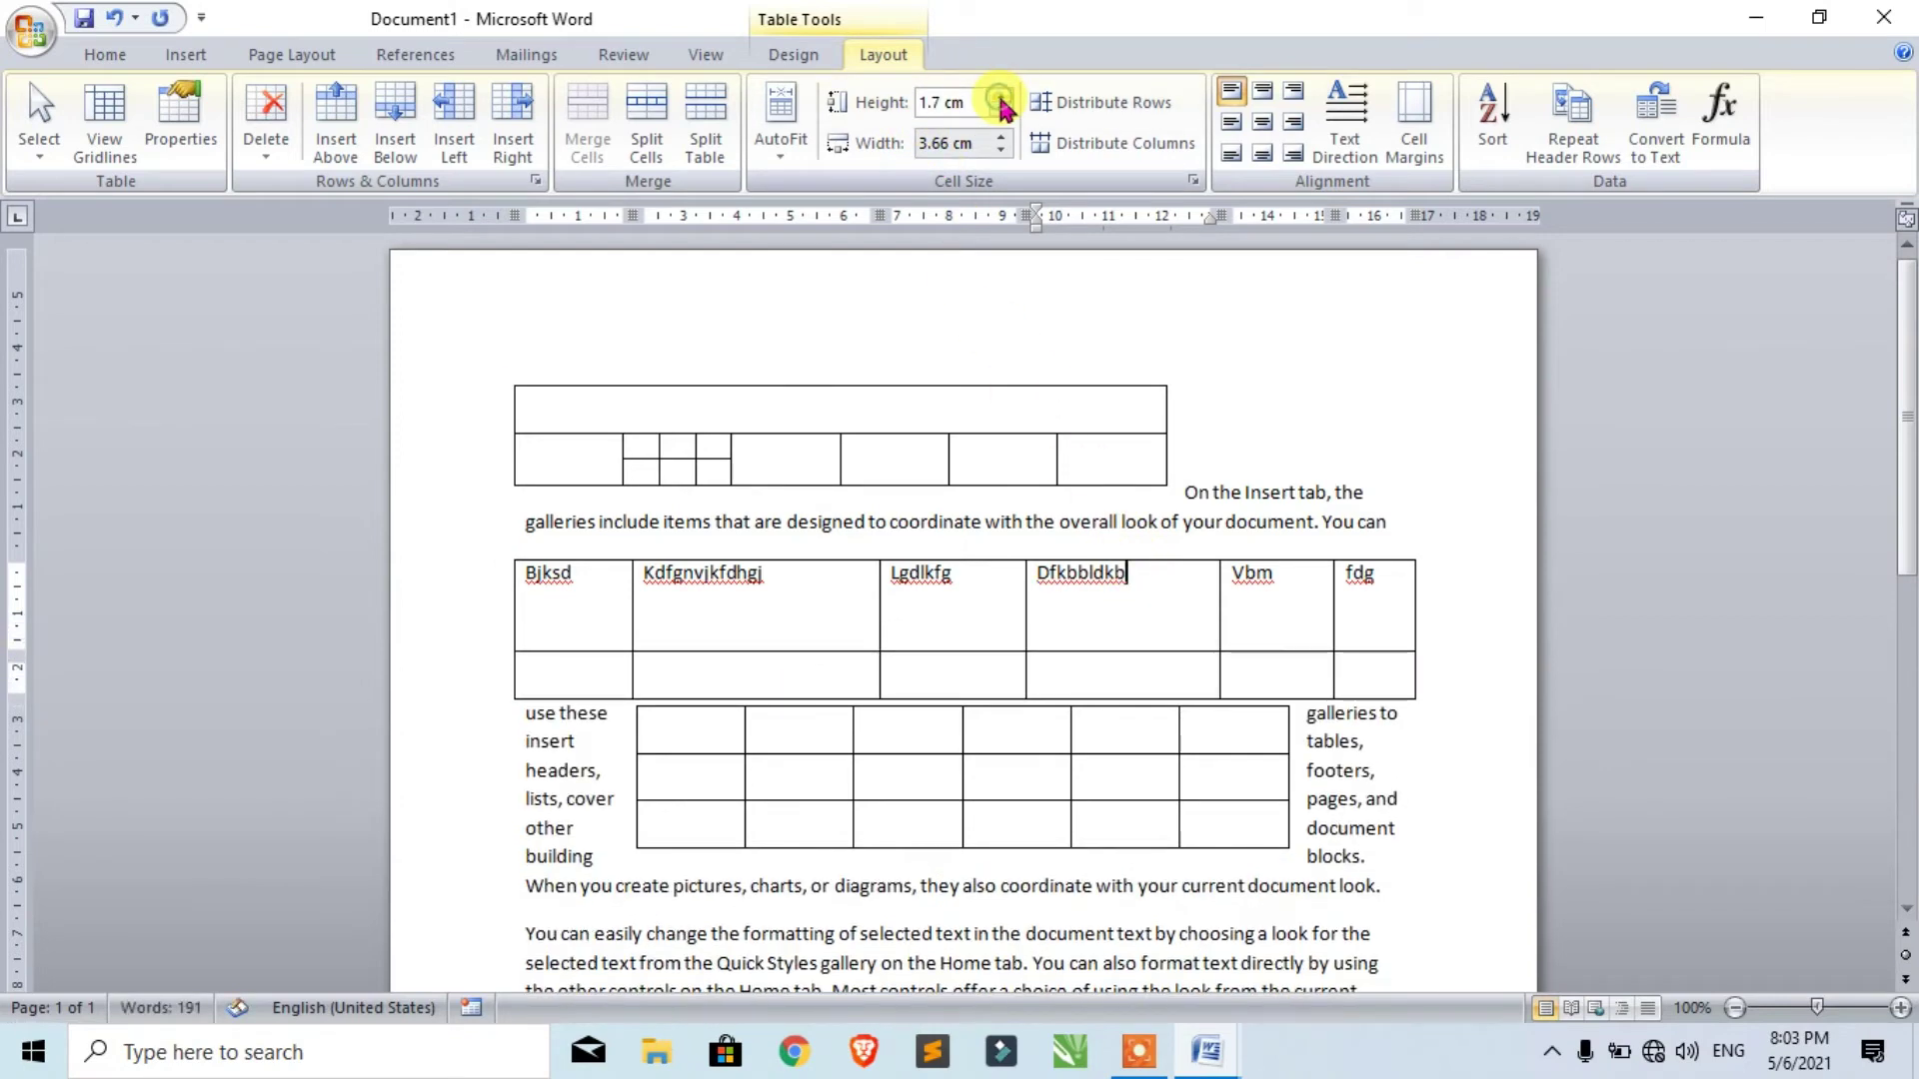
left_click(1000, 97)
left_click(1000, 108)
left_click(1001, 108)
left_click(1001, 108)
left_click(1001, 108)
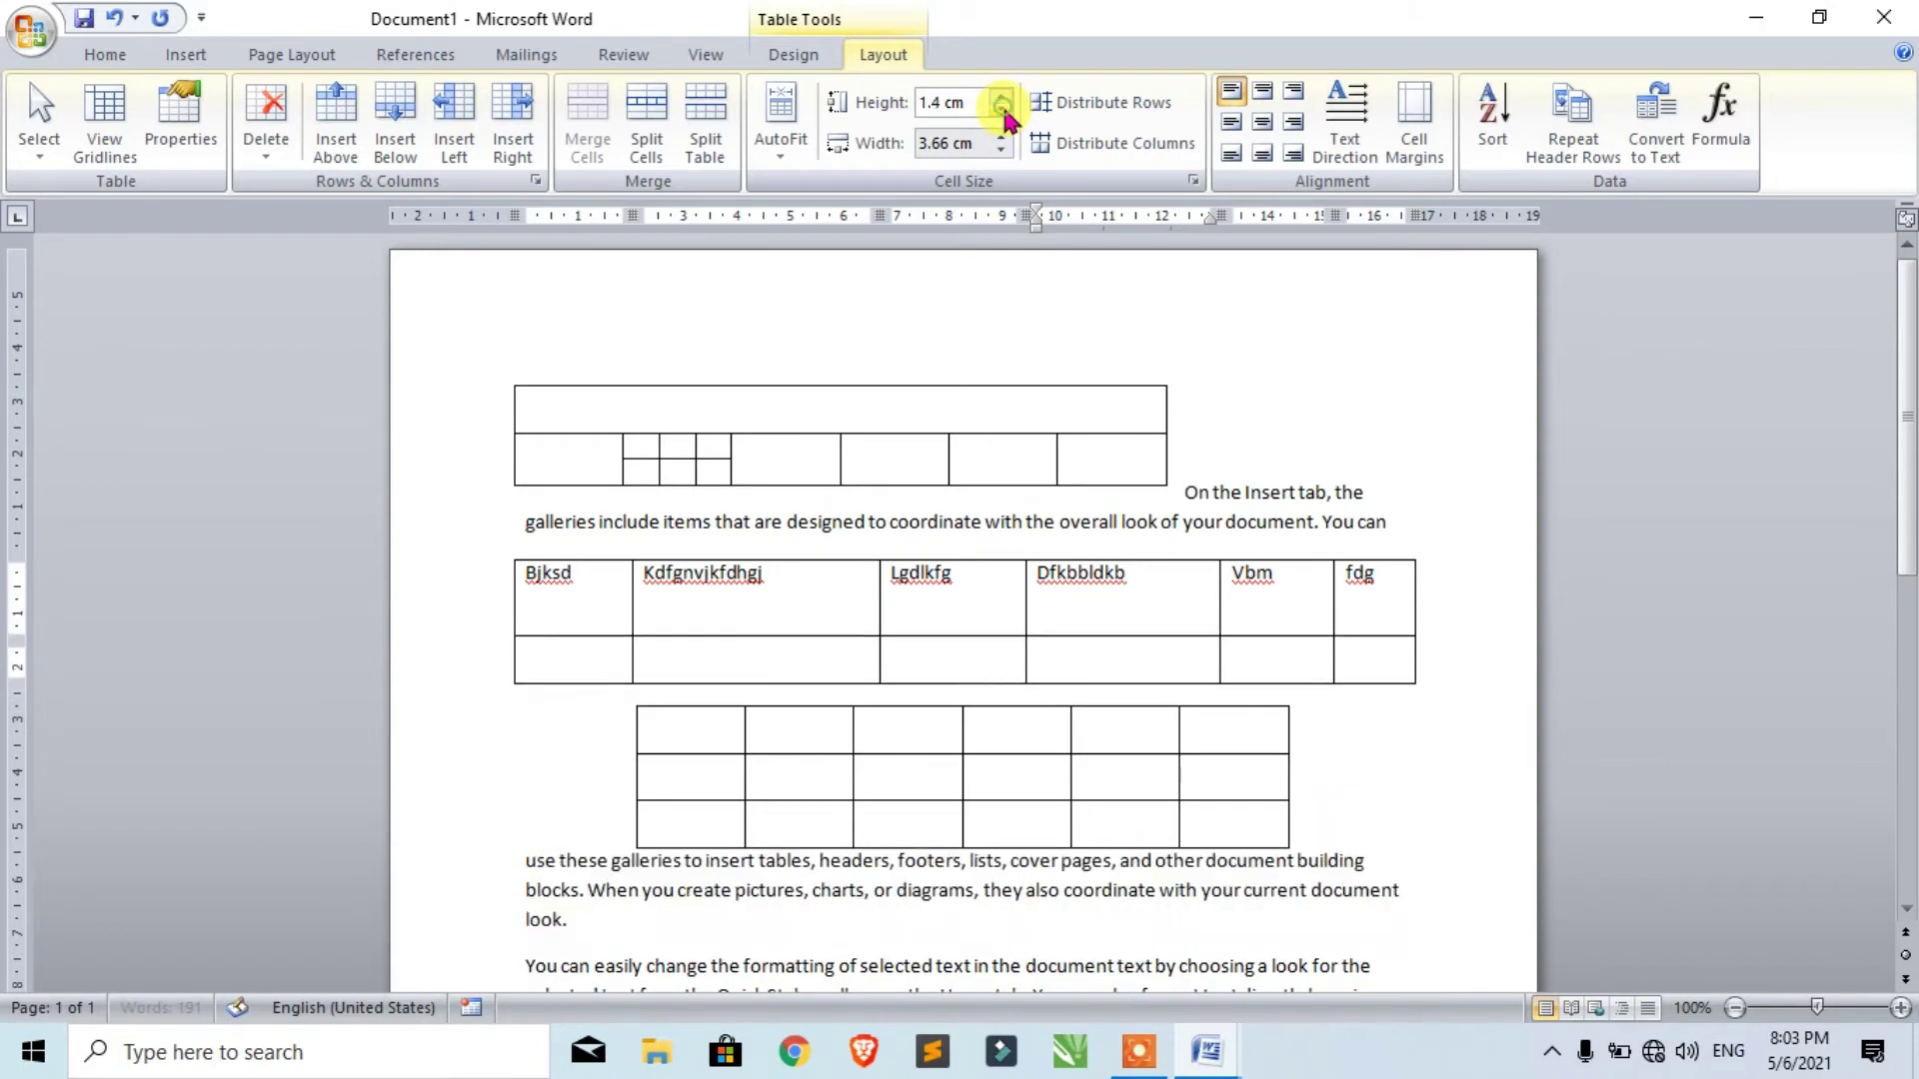
Try a wider Dfkbbldkb column of 3.9 cm, and narrow it to slightly under 2.9 cm.
left_click(1000, 137)
left_click(1000, 137)
left_click(1000, 137)
left_click(1001, 149)
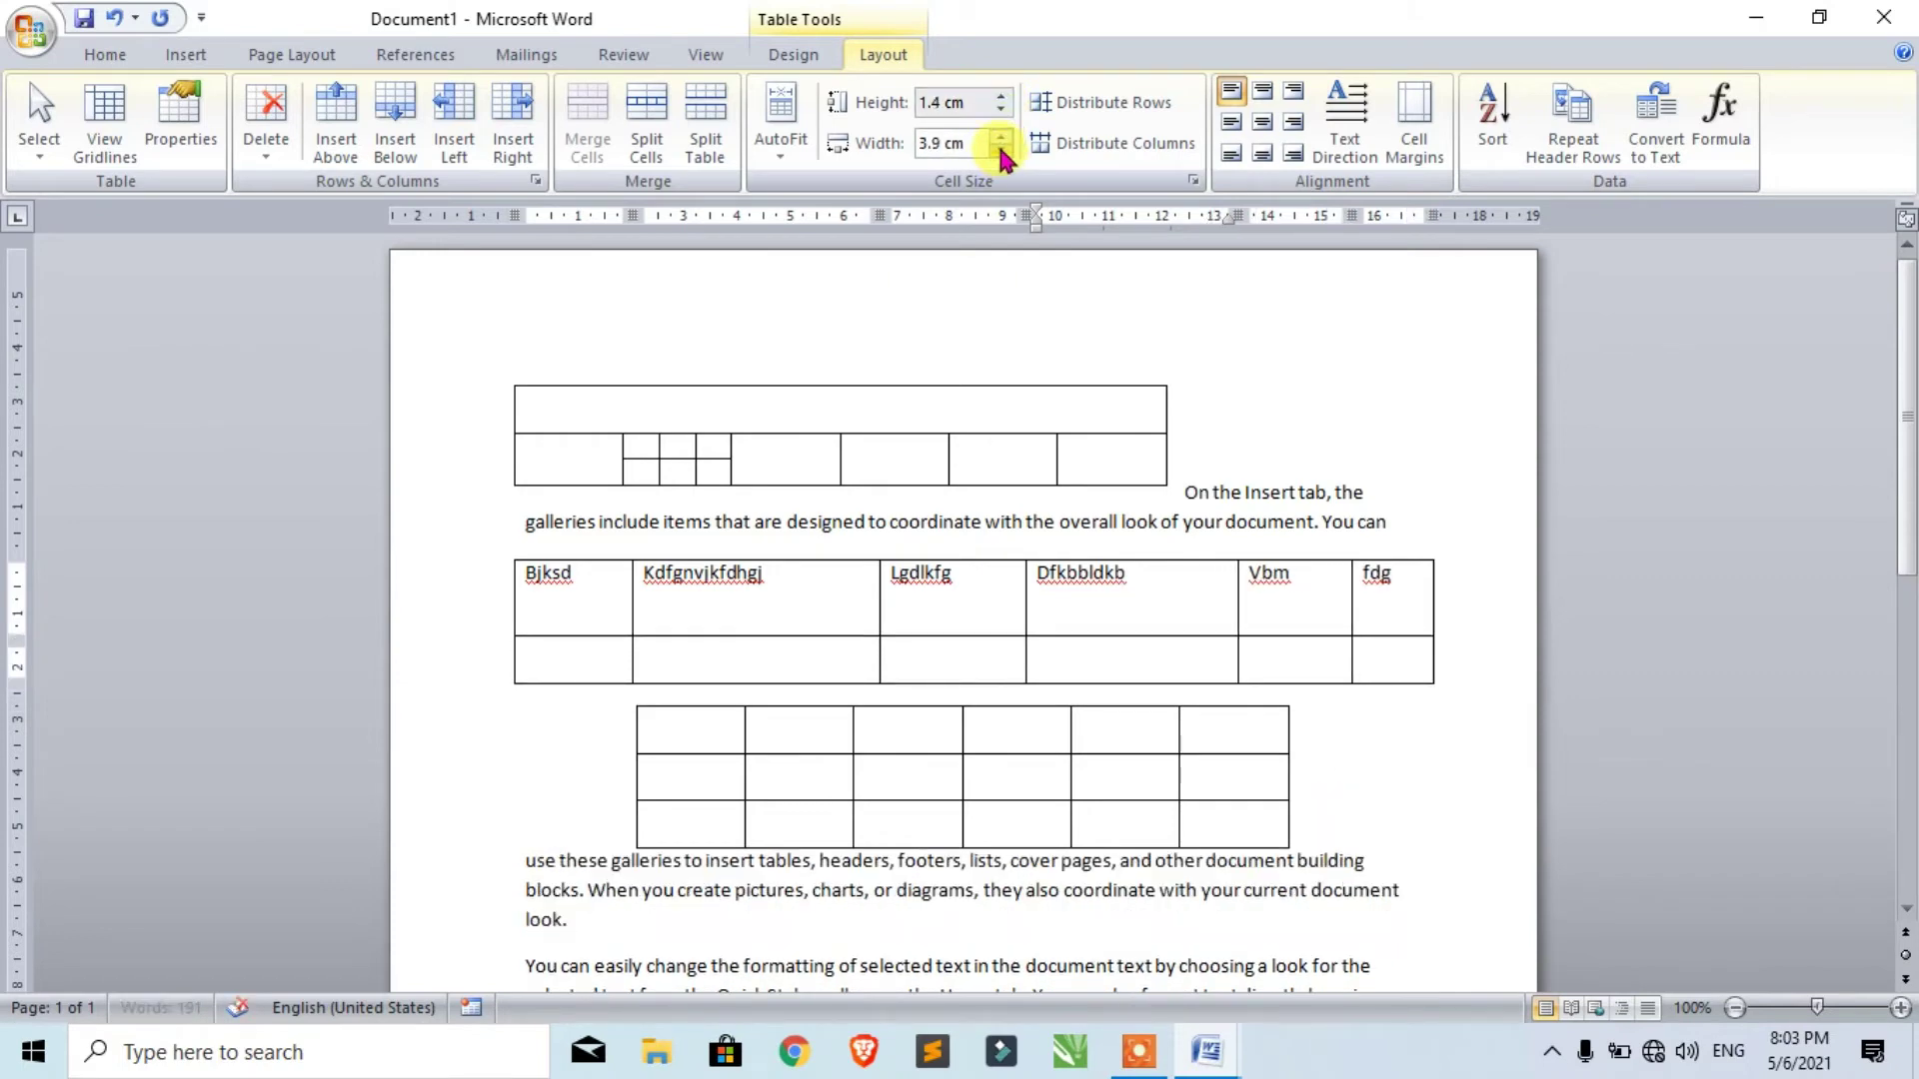
left_click(1000, 149)
left_click(1001, 149)
left_click(1000, 149)
left_click(1001, 149)
left_click(1000, 149)
left_click(1000, 148)
left_click(1001, 149)
left_click(1000, 149)
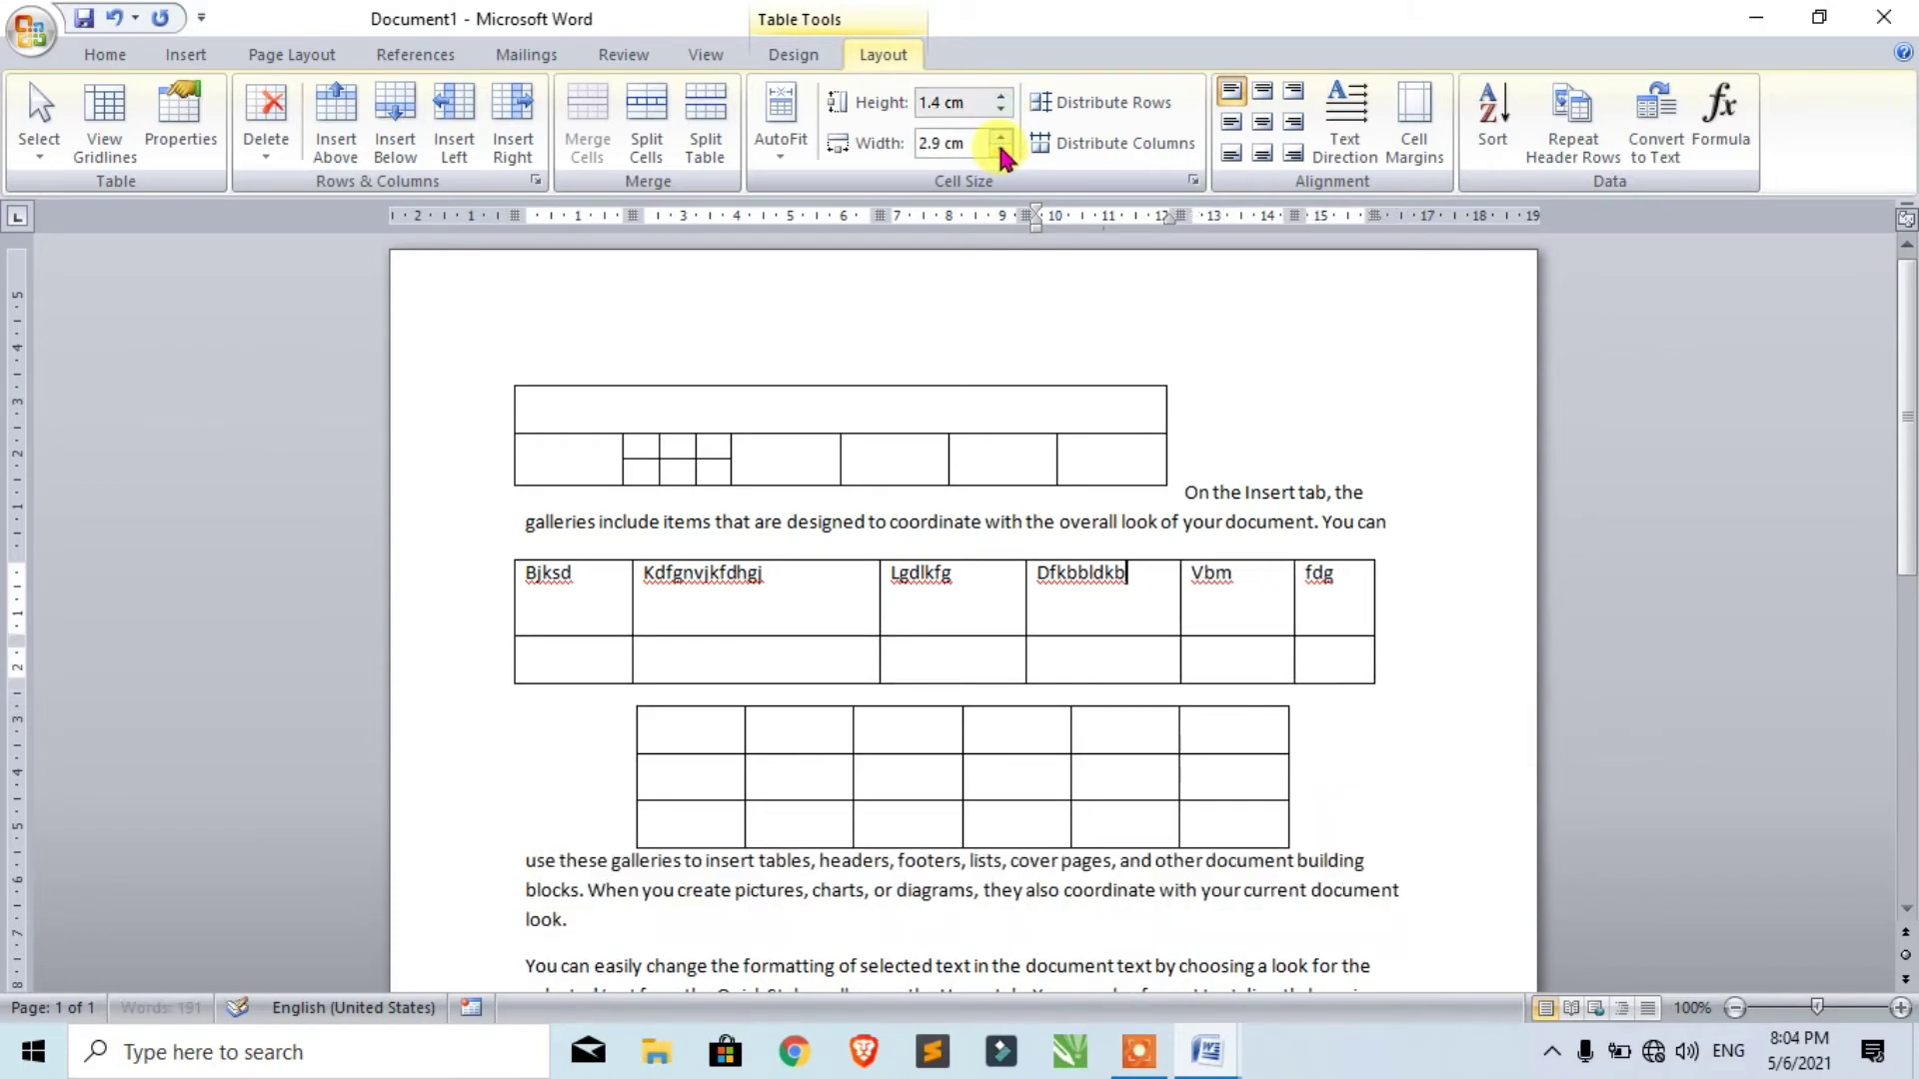
left_click(1001, 149)
key("ctrl+z")
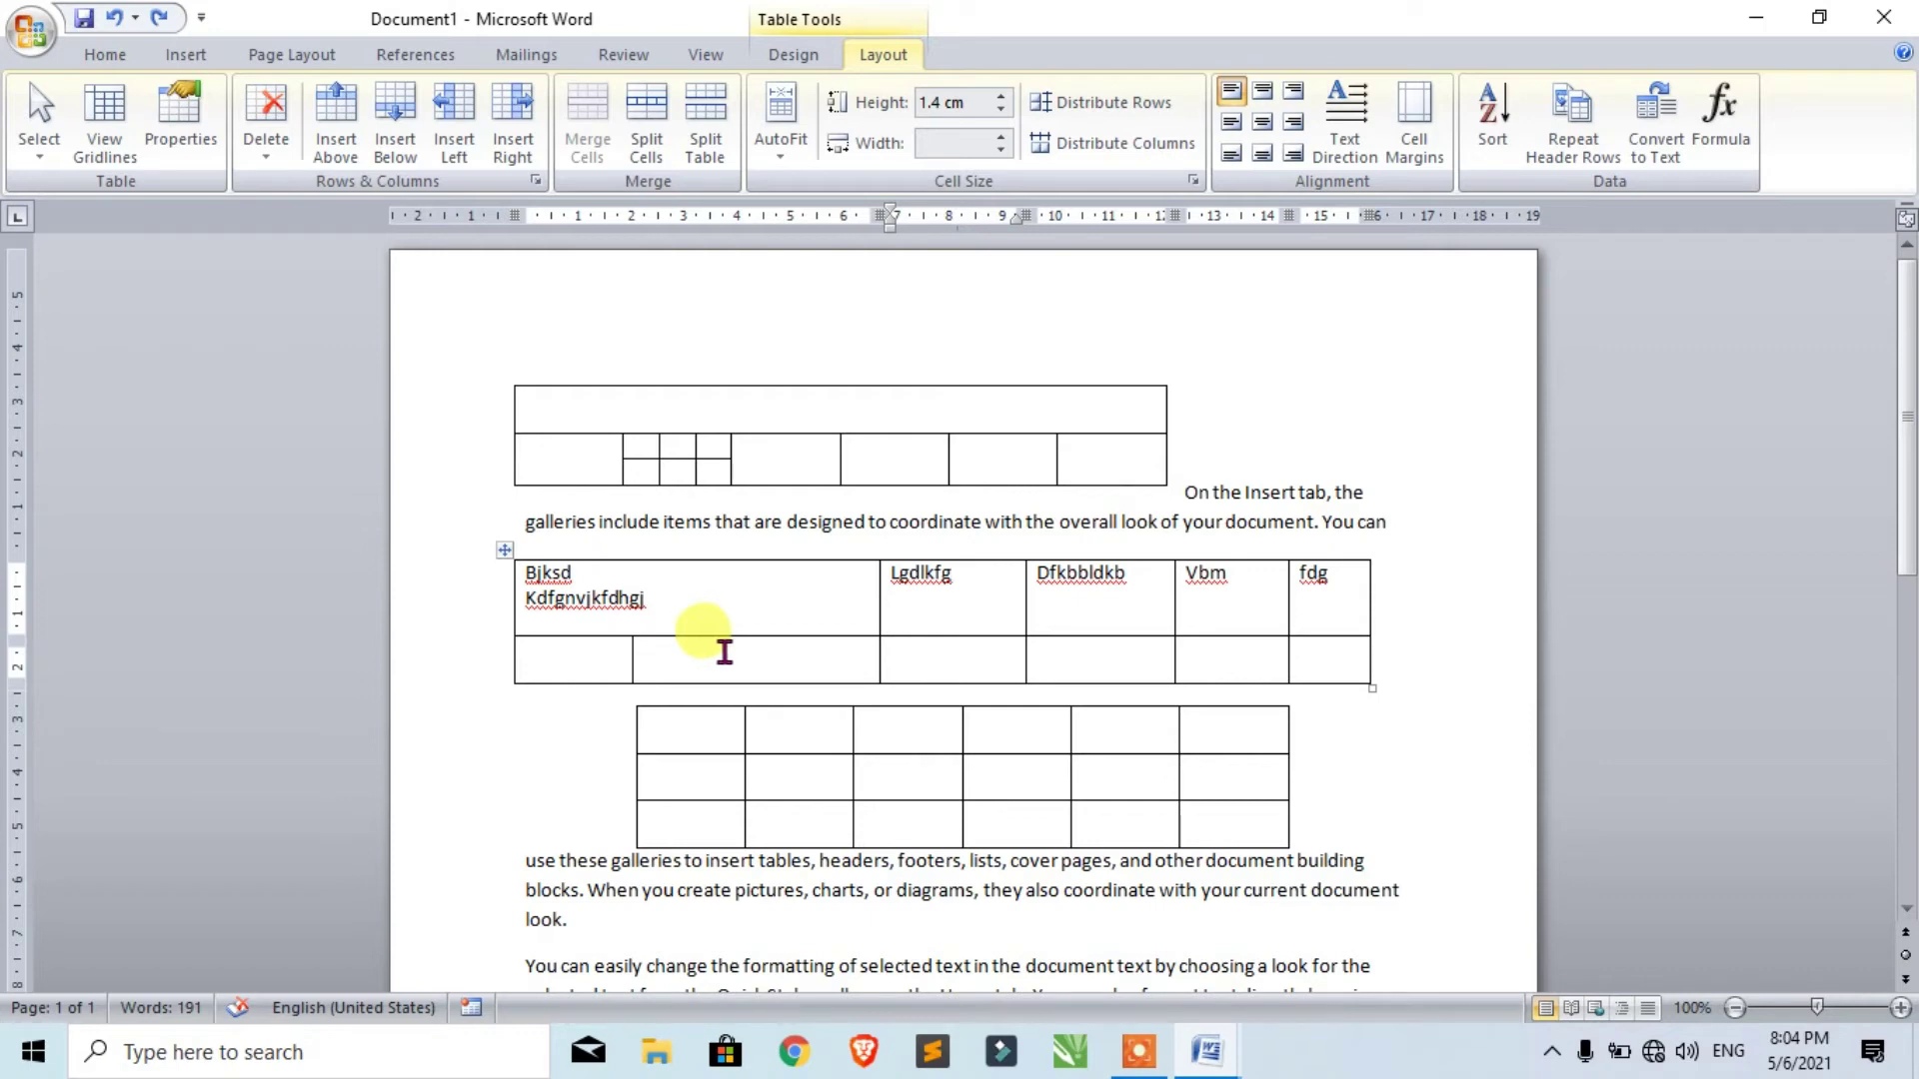
Distribute the rows and the columns of the table starting with Bjksd evenly.
left_click(1070, 115)
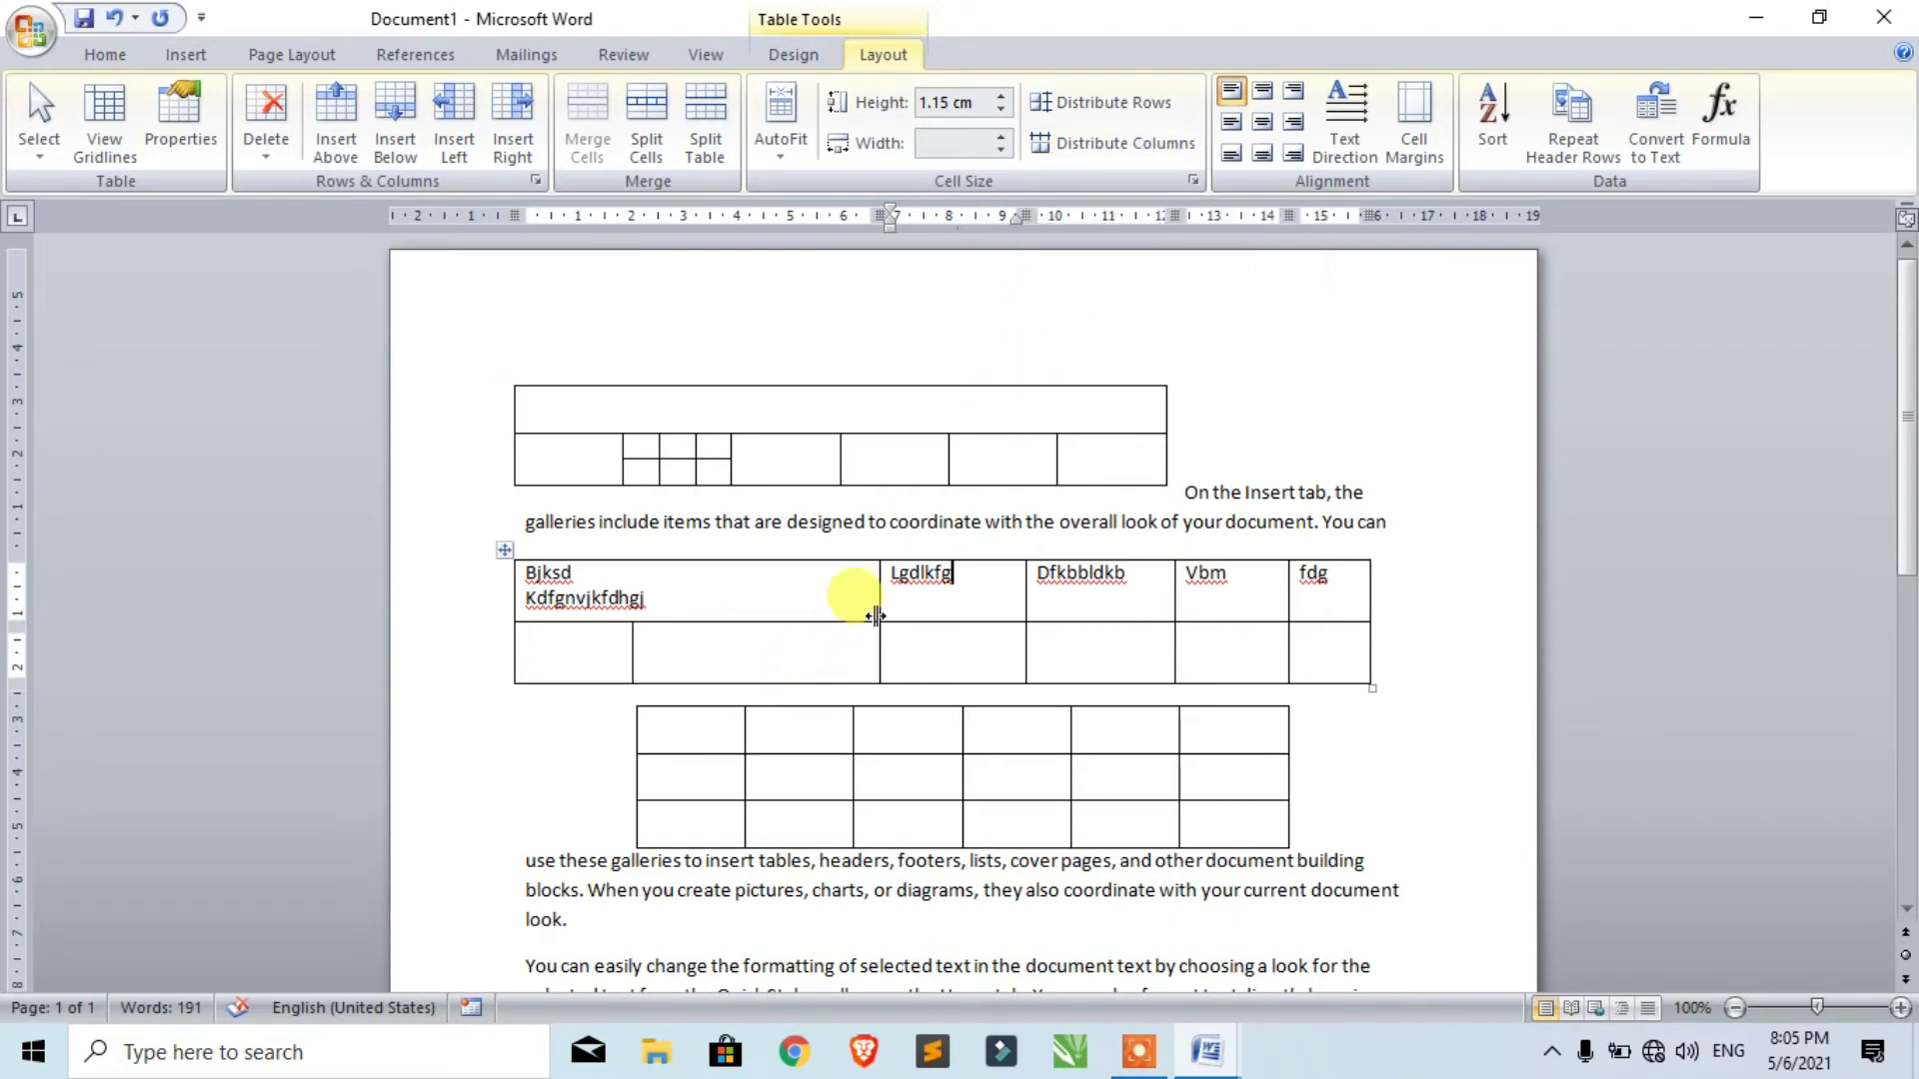
left_click(740, 580)
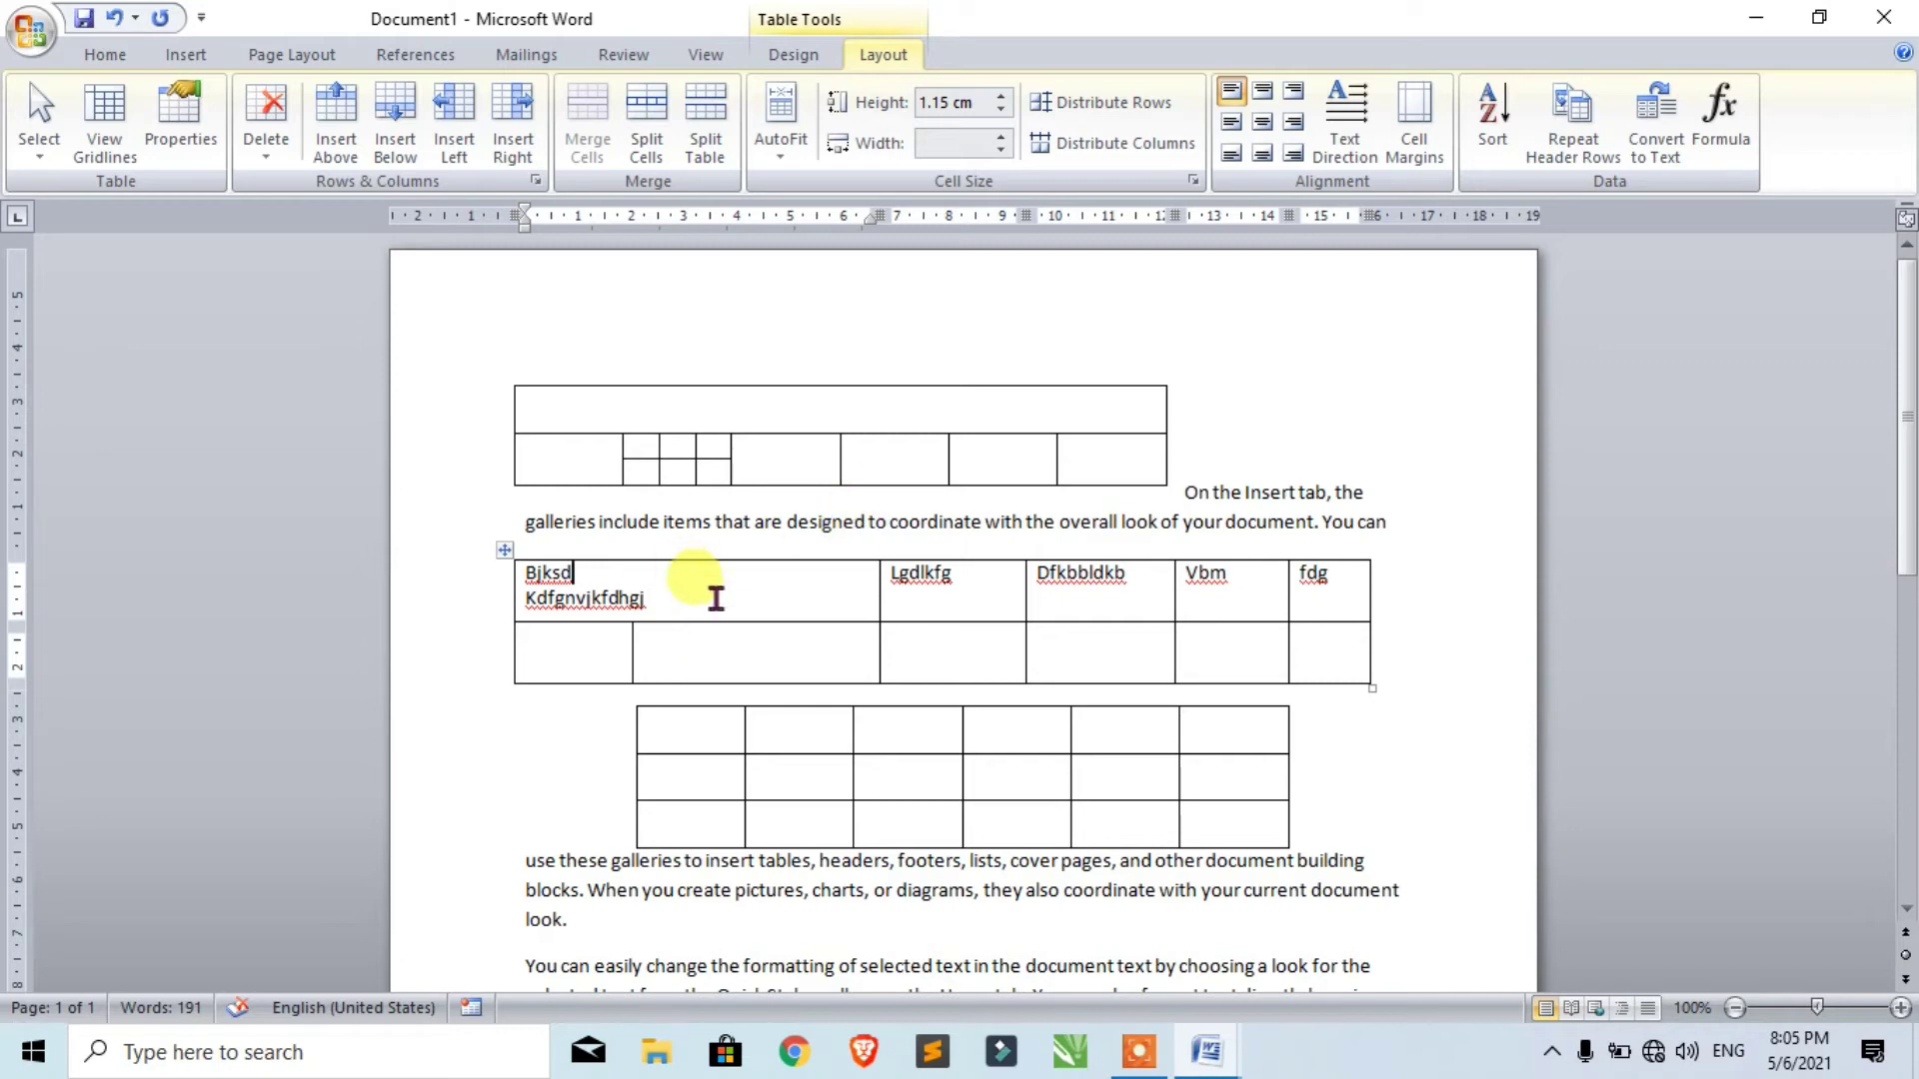
left_click(1095, 160)
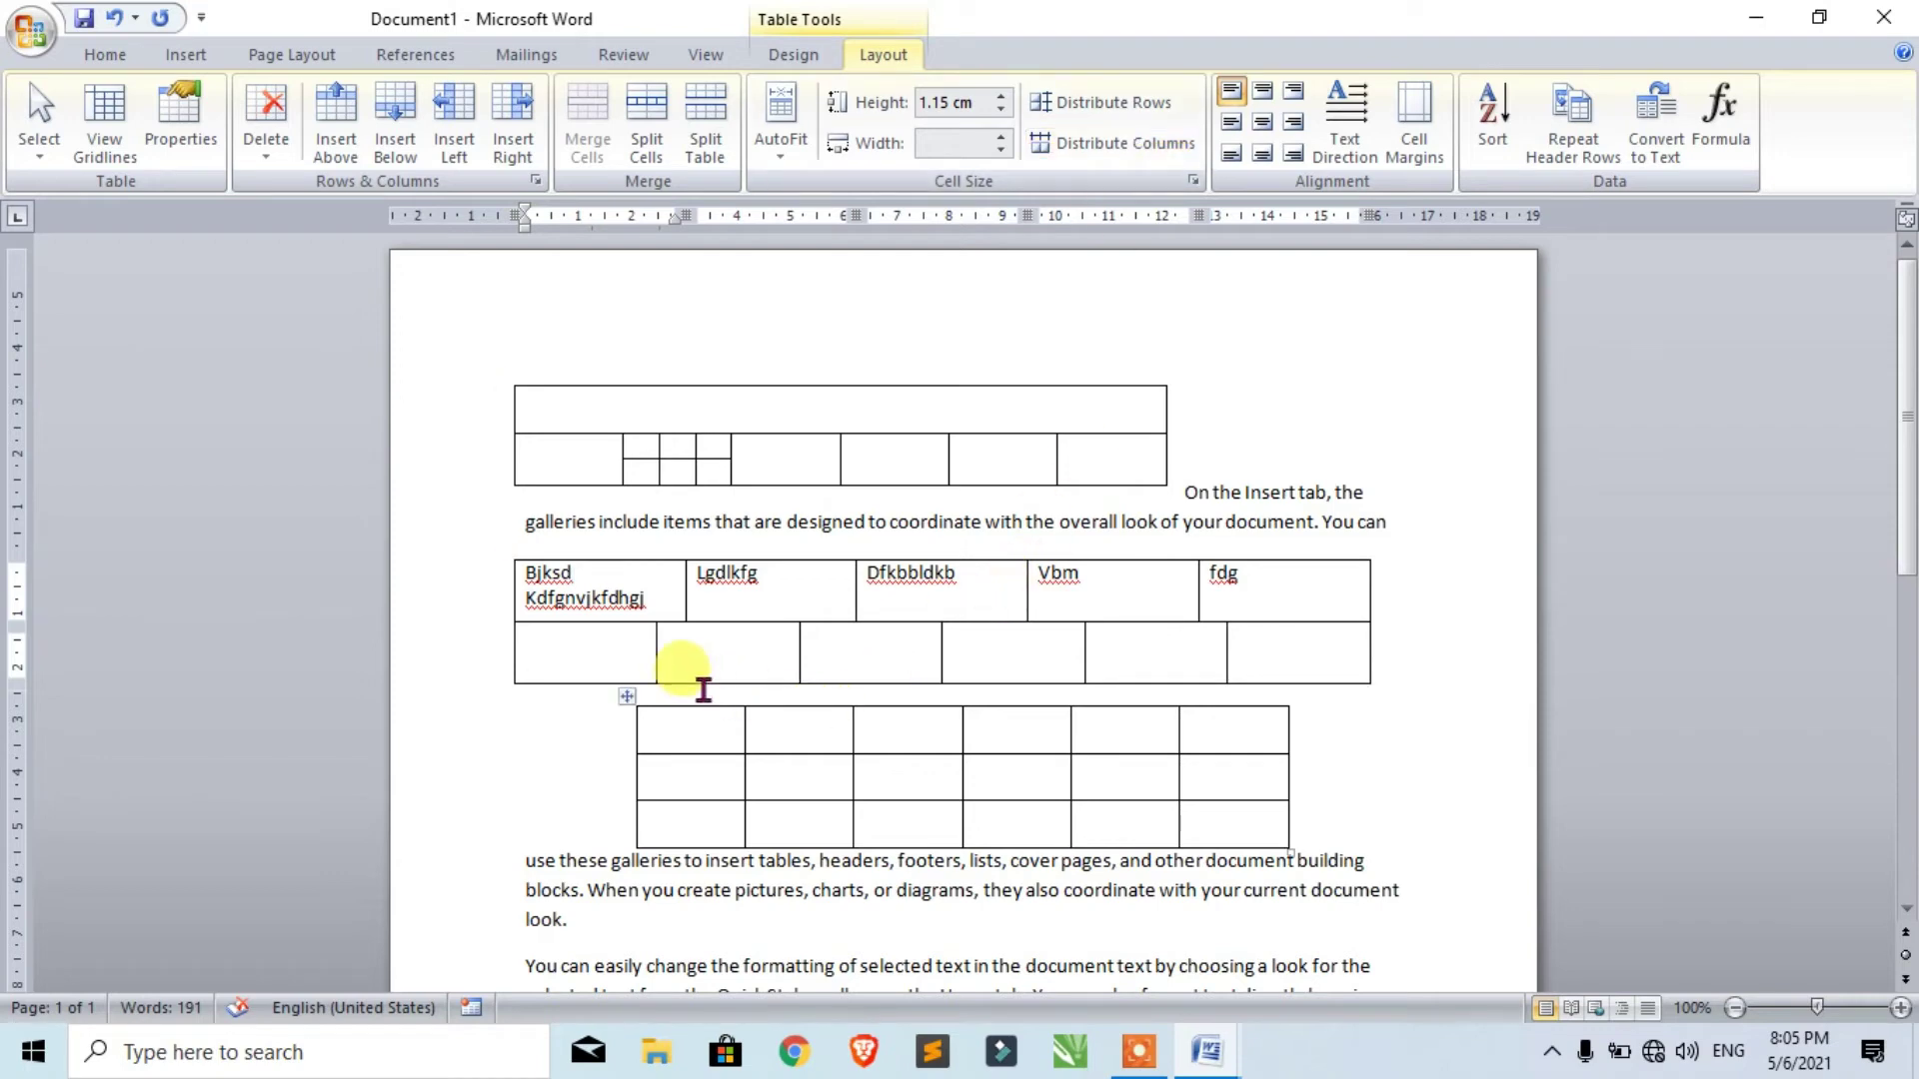
left_click_drag(614, 650, 1336, 642)
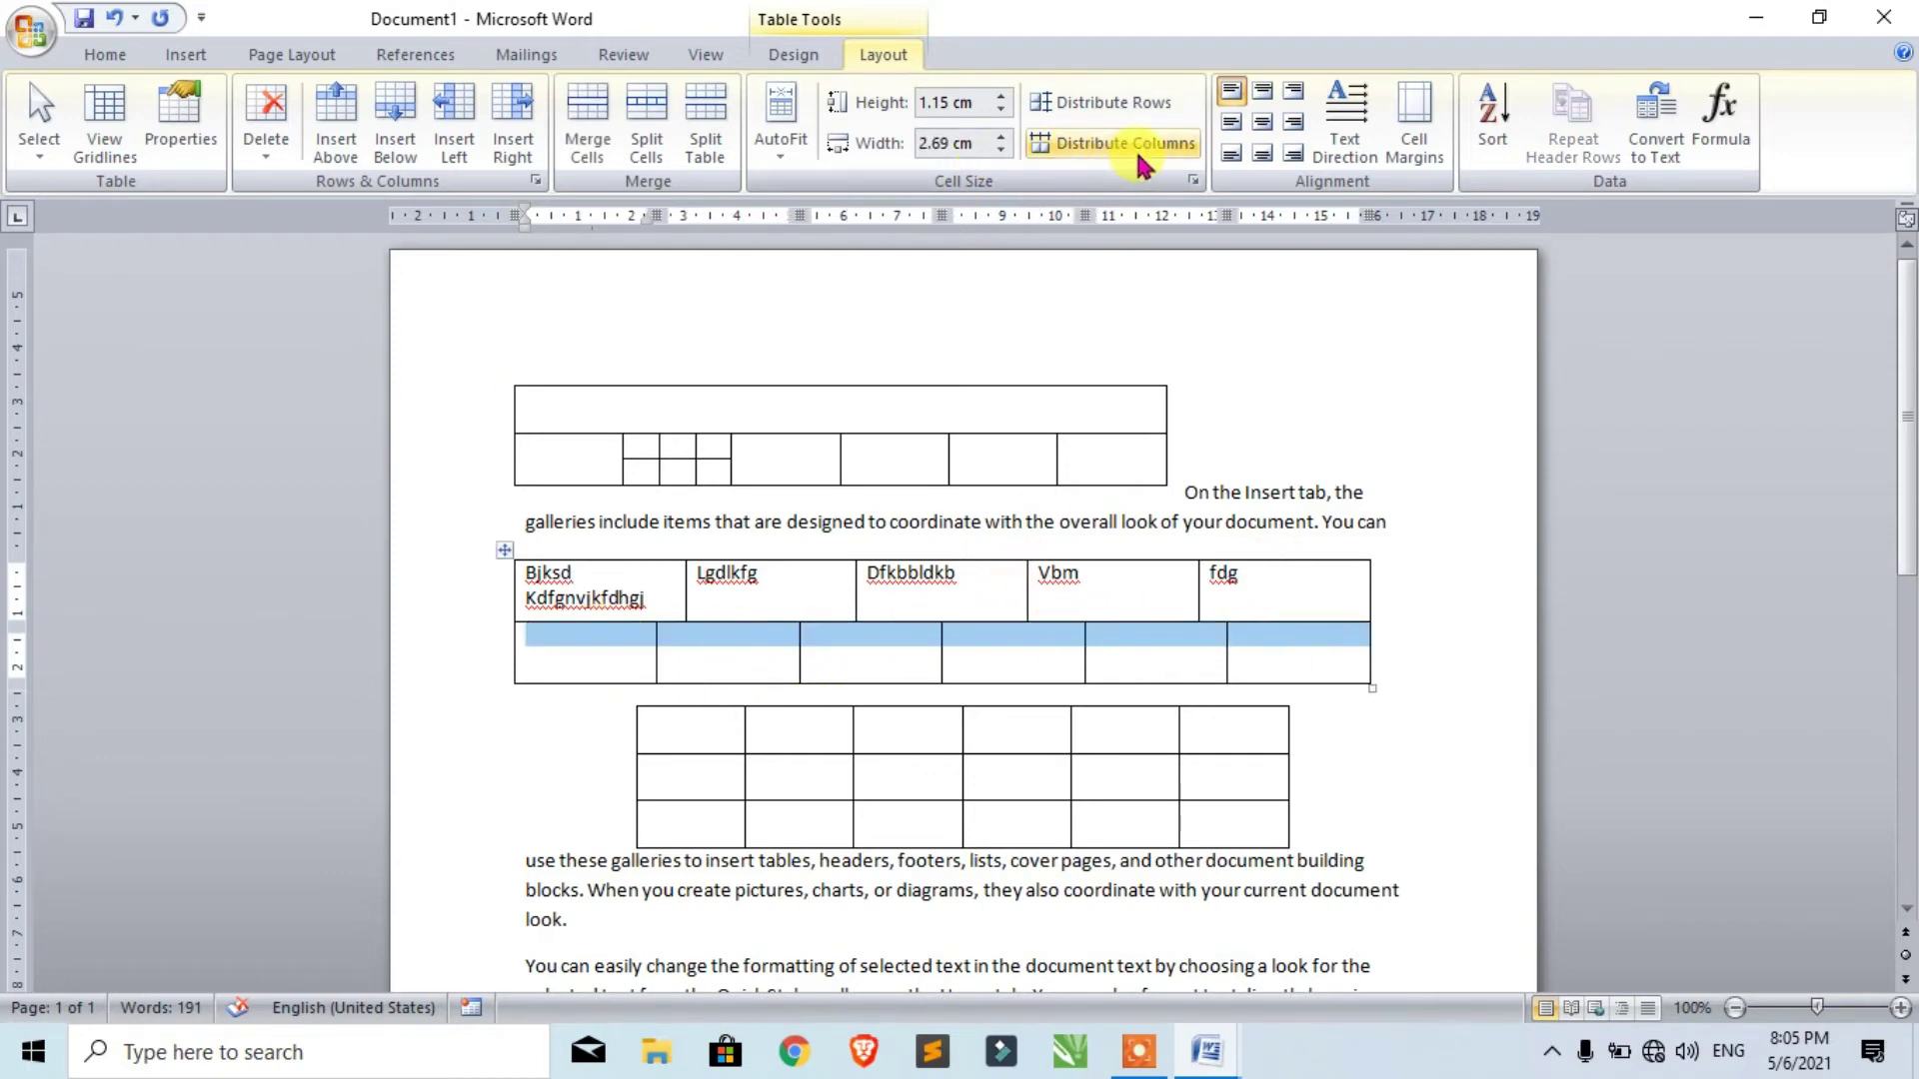
left_click(965, 642)
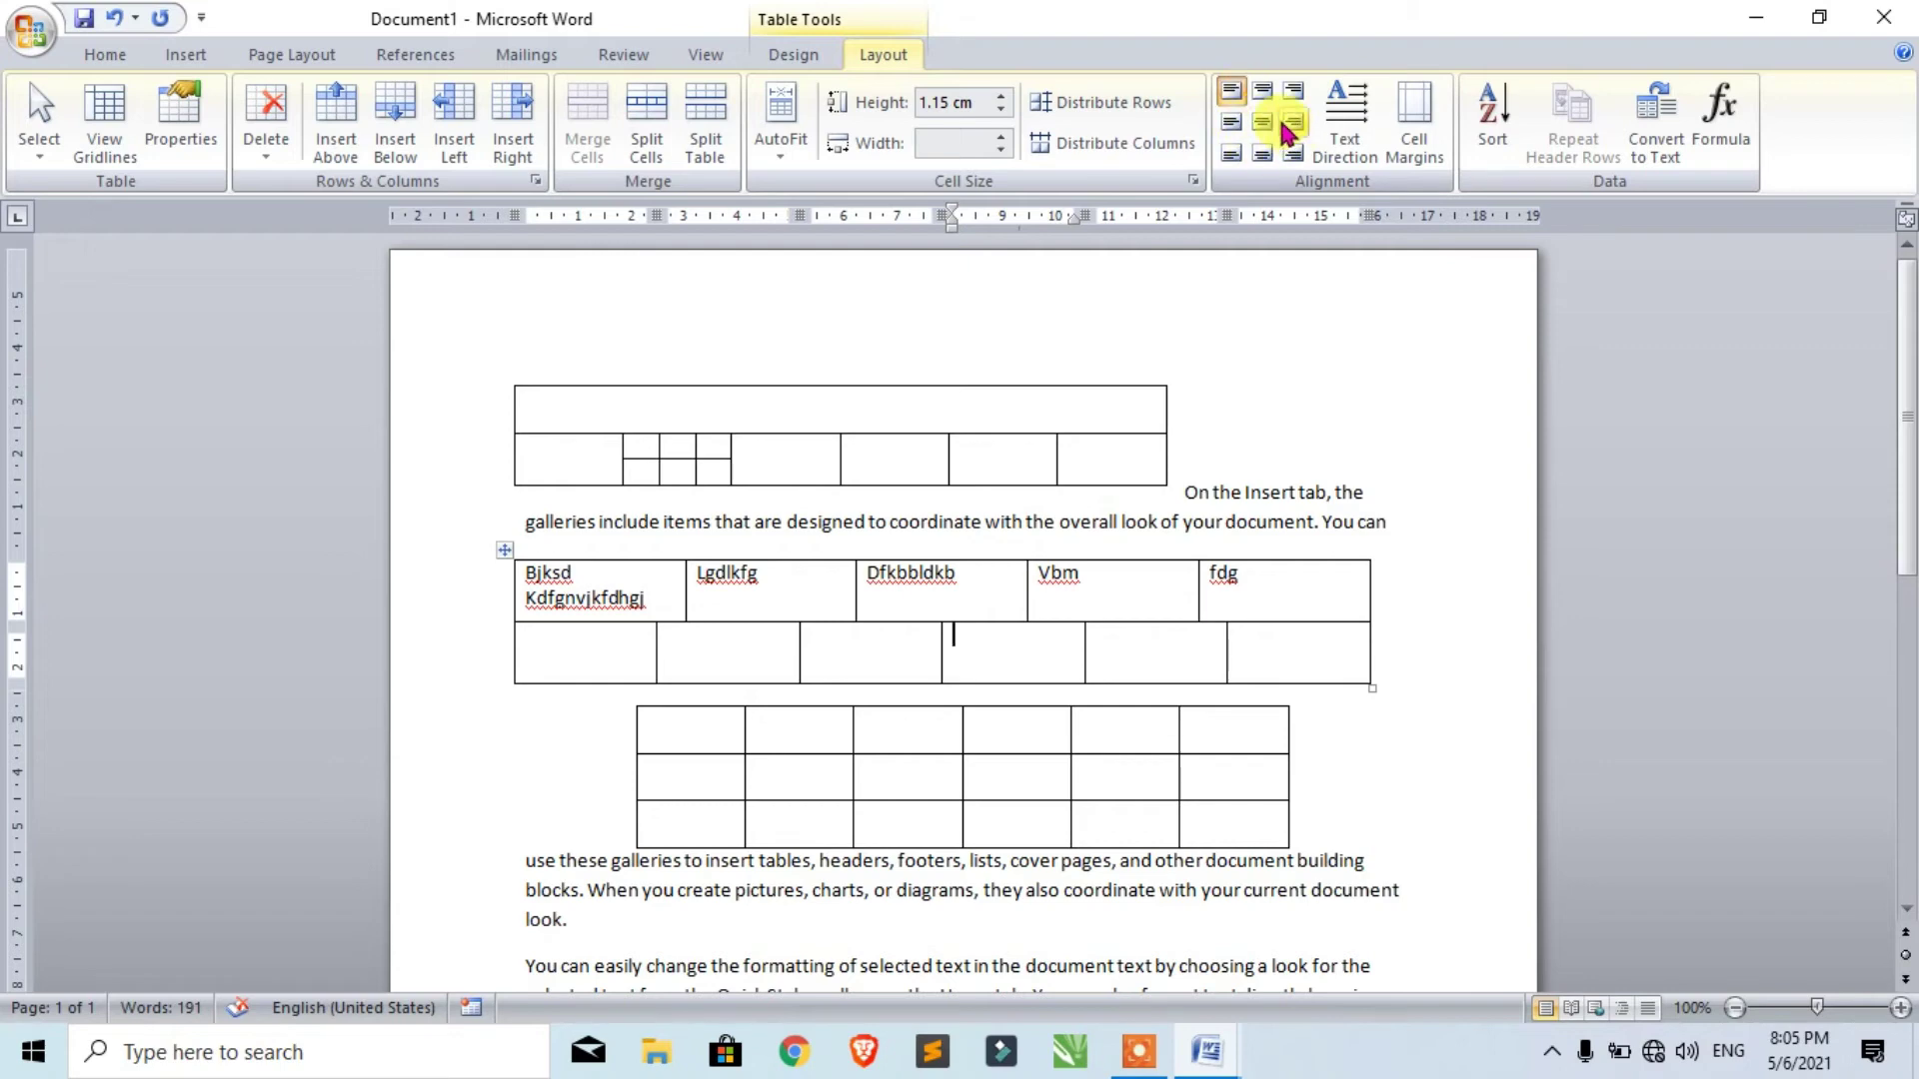
Center the text in the fdg cell and cycle its text direction through both vertical orientations back to horizontal.
left_click(1342, 116)
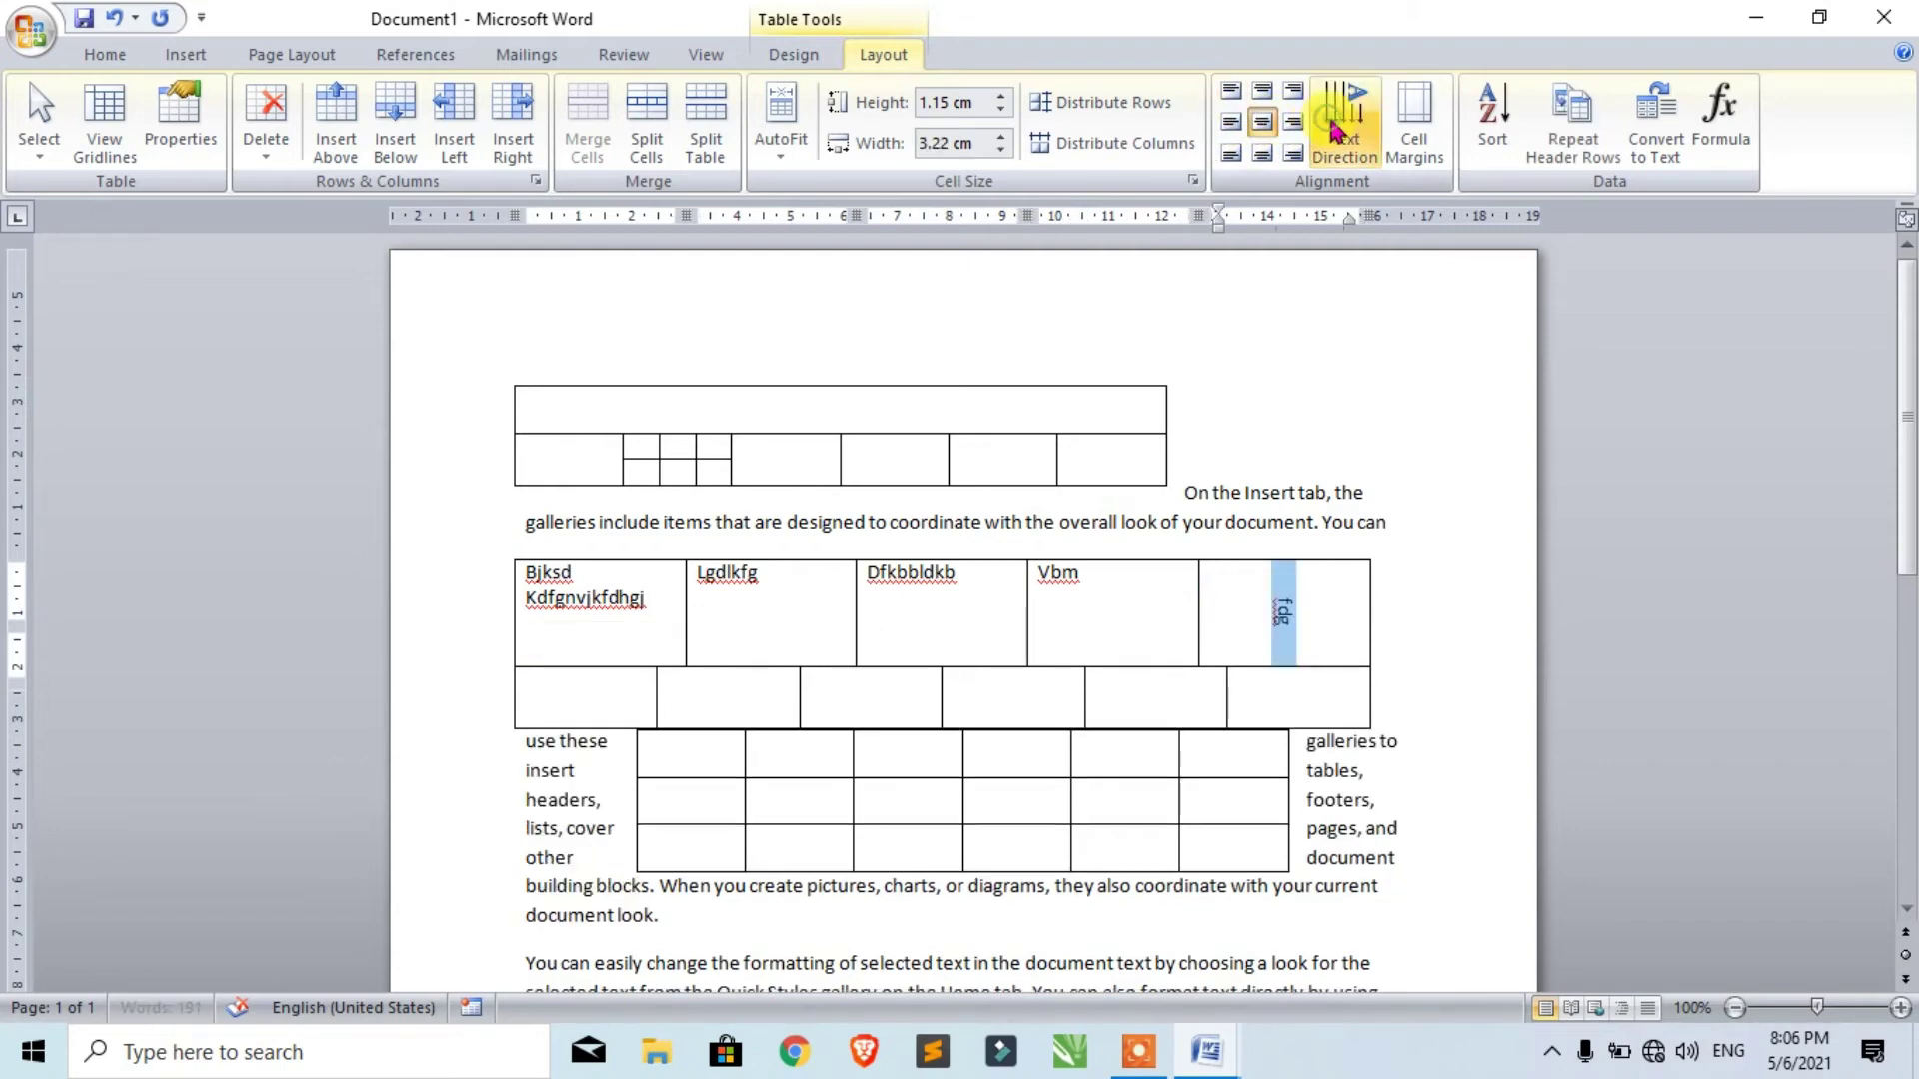
left_click(1351, 112)
left_click(1355, 112)
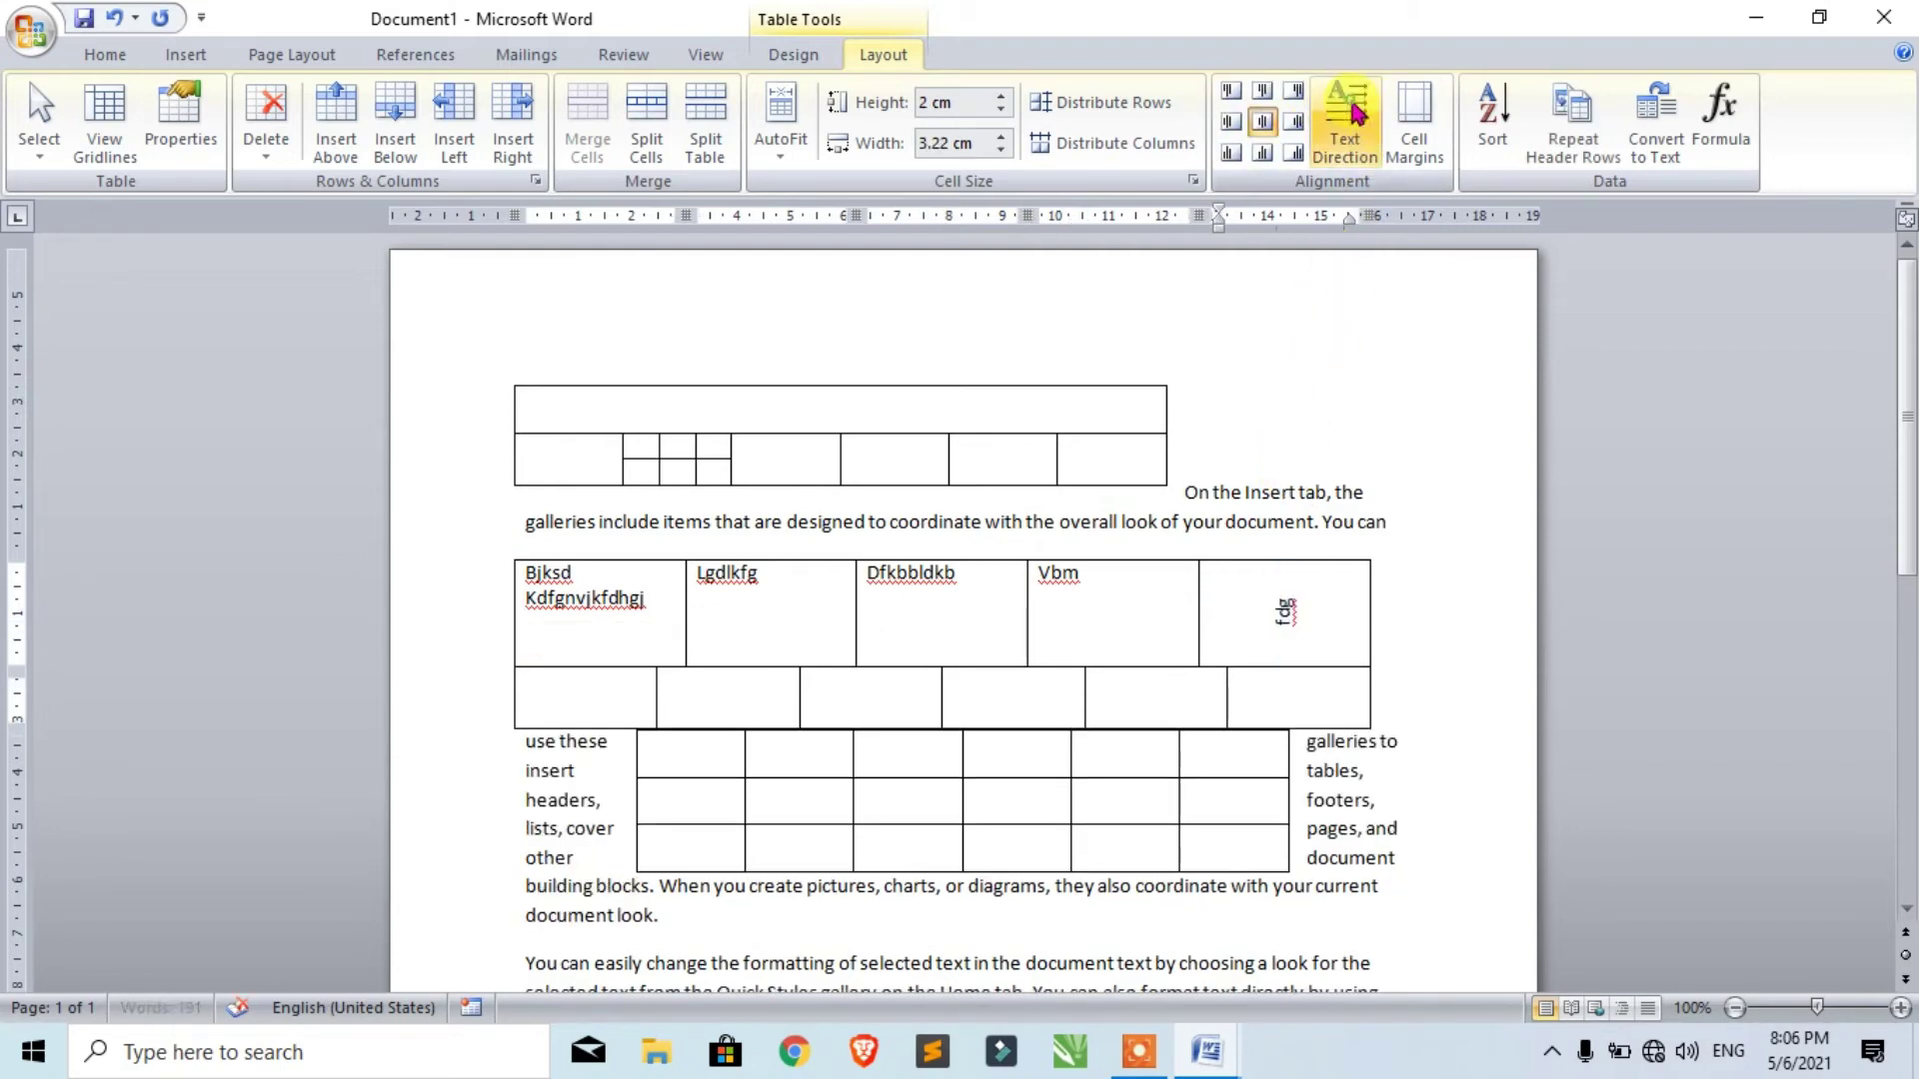
Set the table's default cell margins to 0.55 cm at the top and 0.4 cm at the bottom.
left_click(1413, 130)
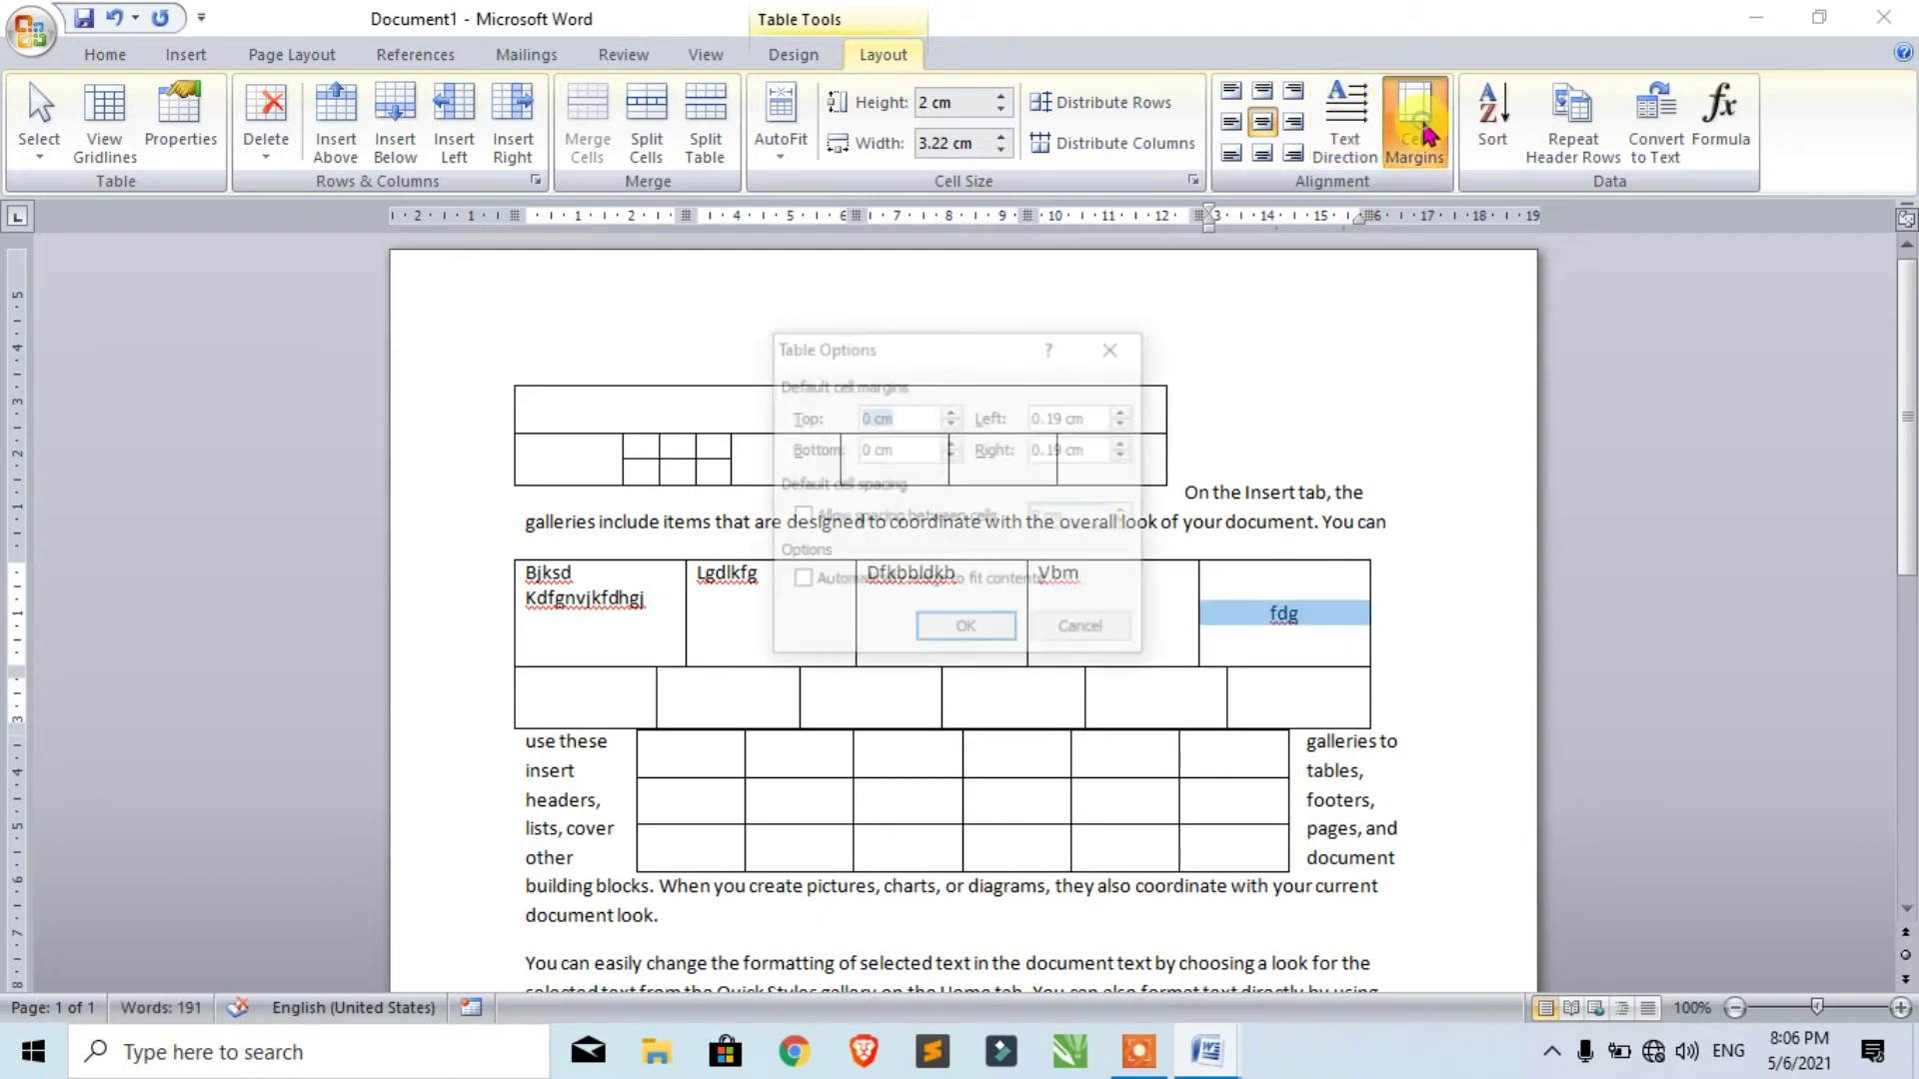
left_click_drag(950, 345, 570, 314)
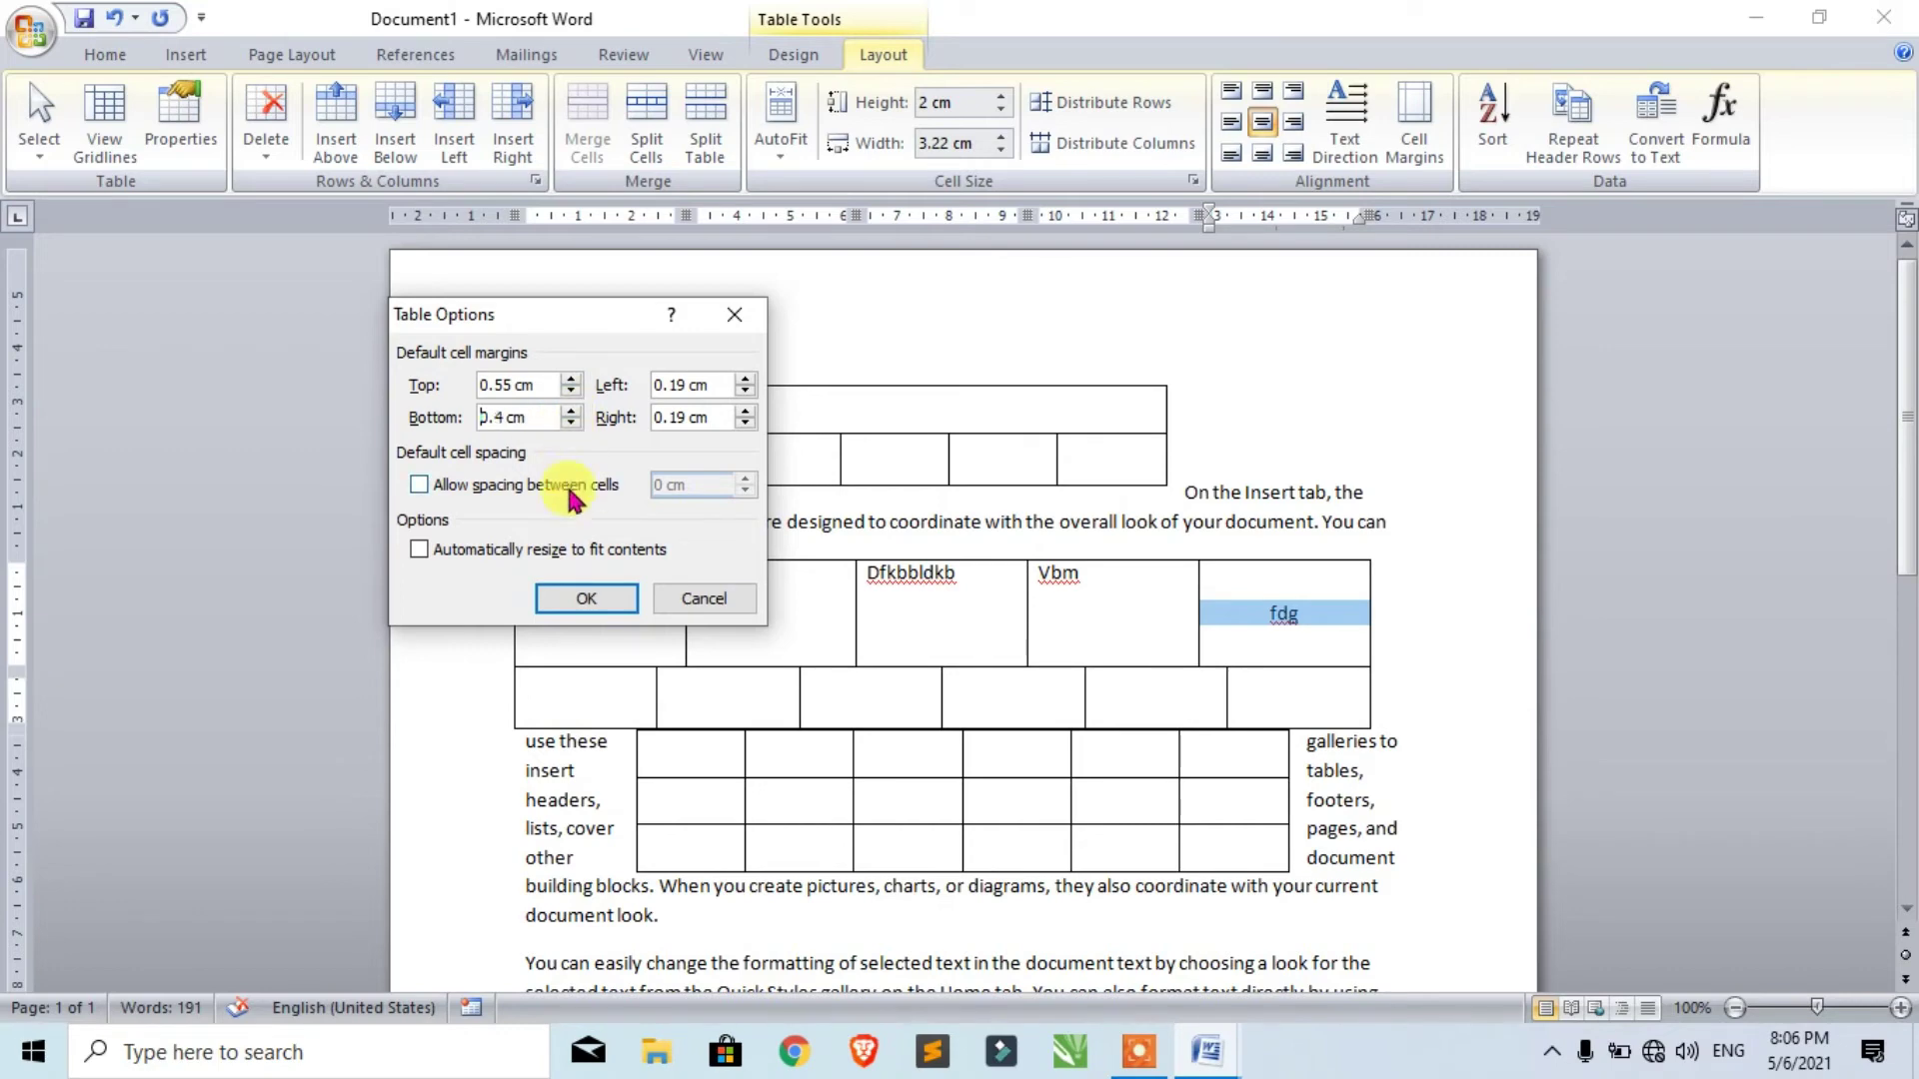
left_click(587, 597)
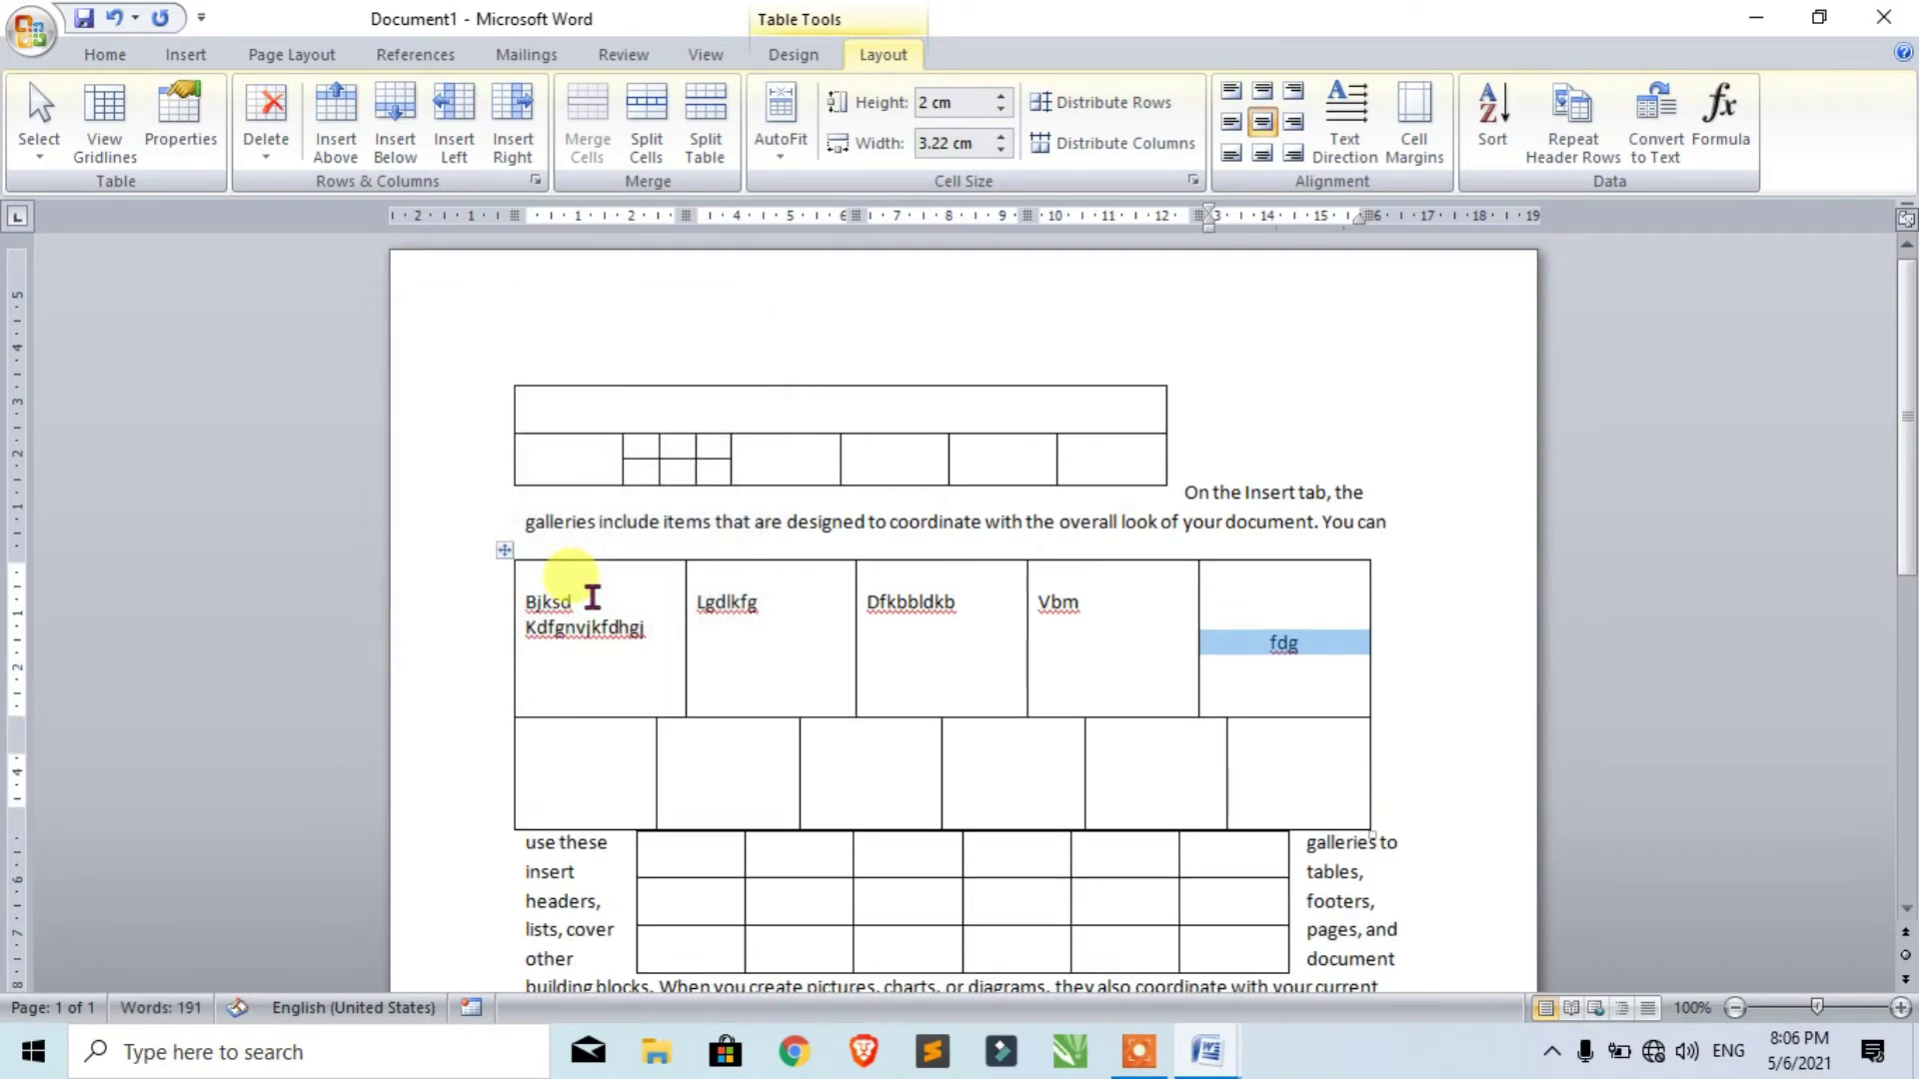
left_click(1267, 586)
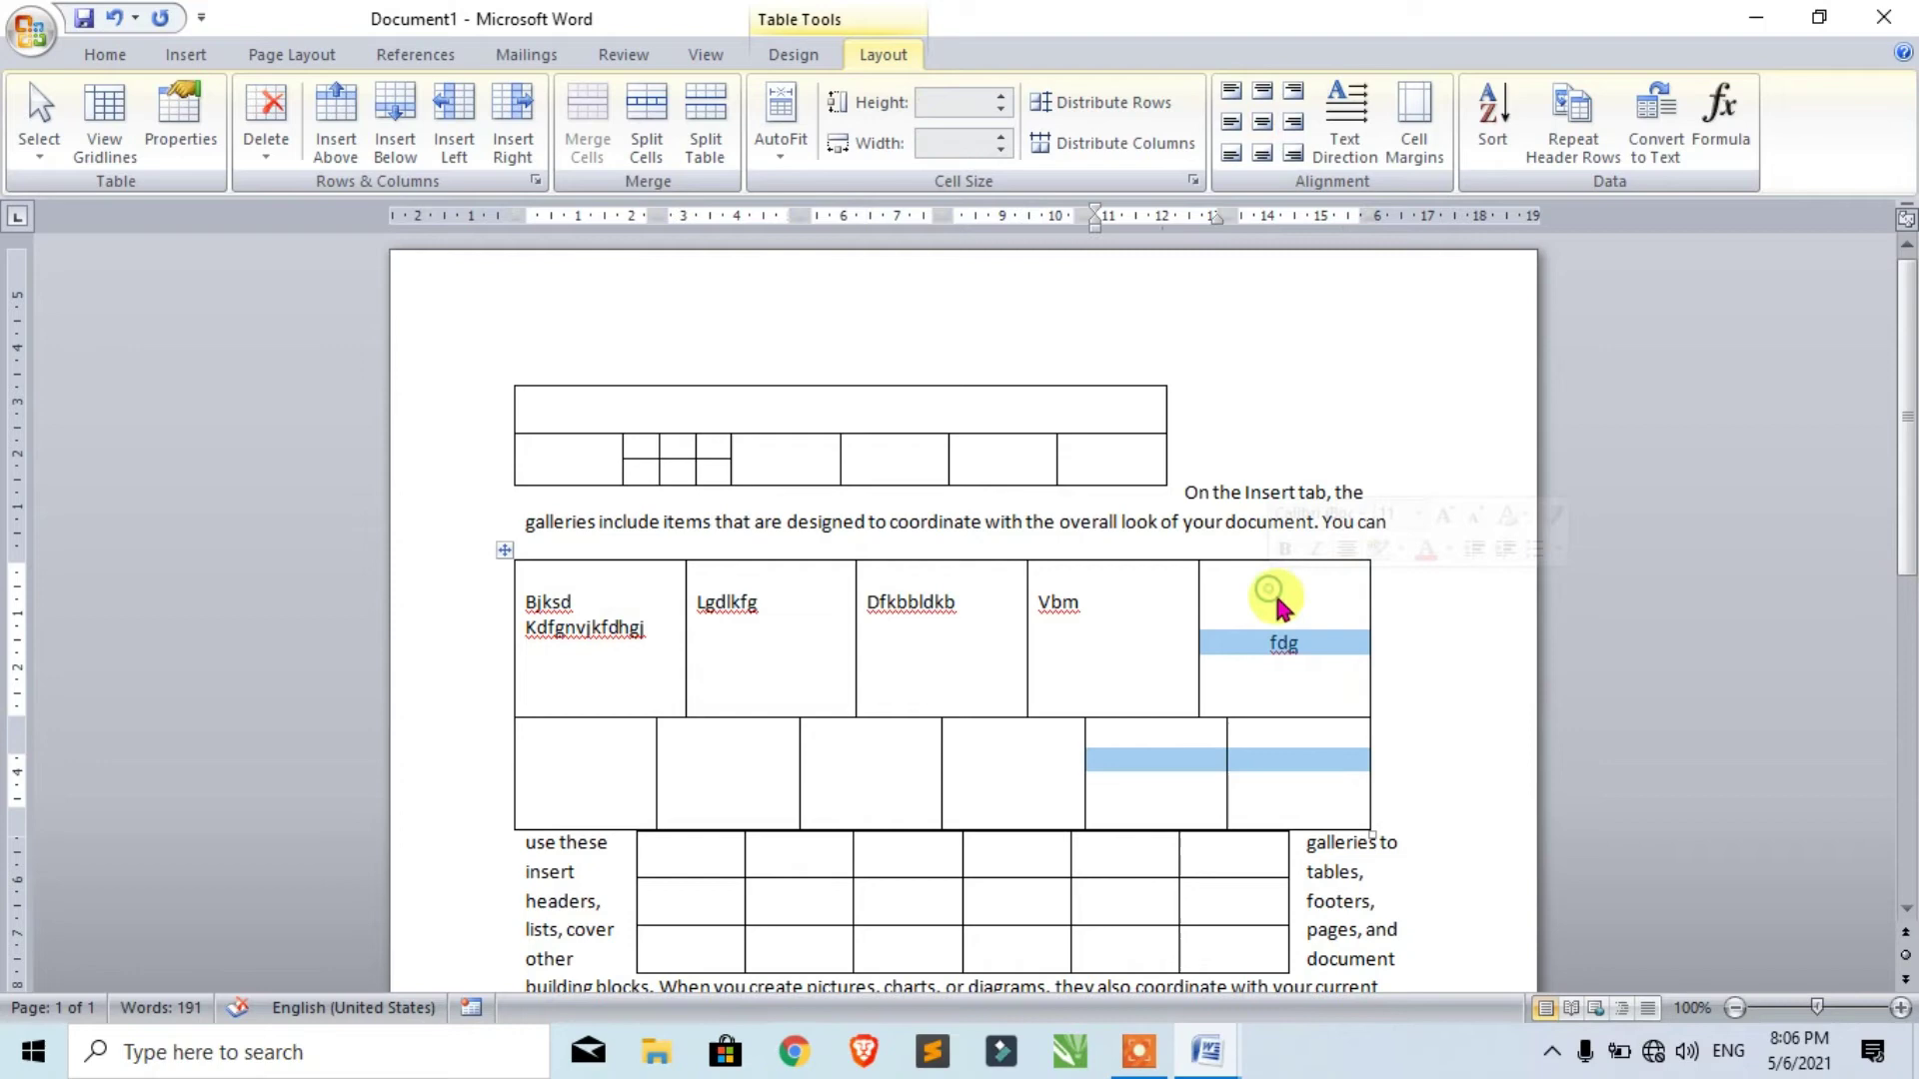
left_click(1279, 675)
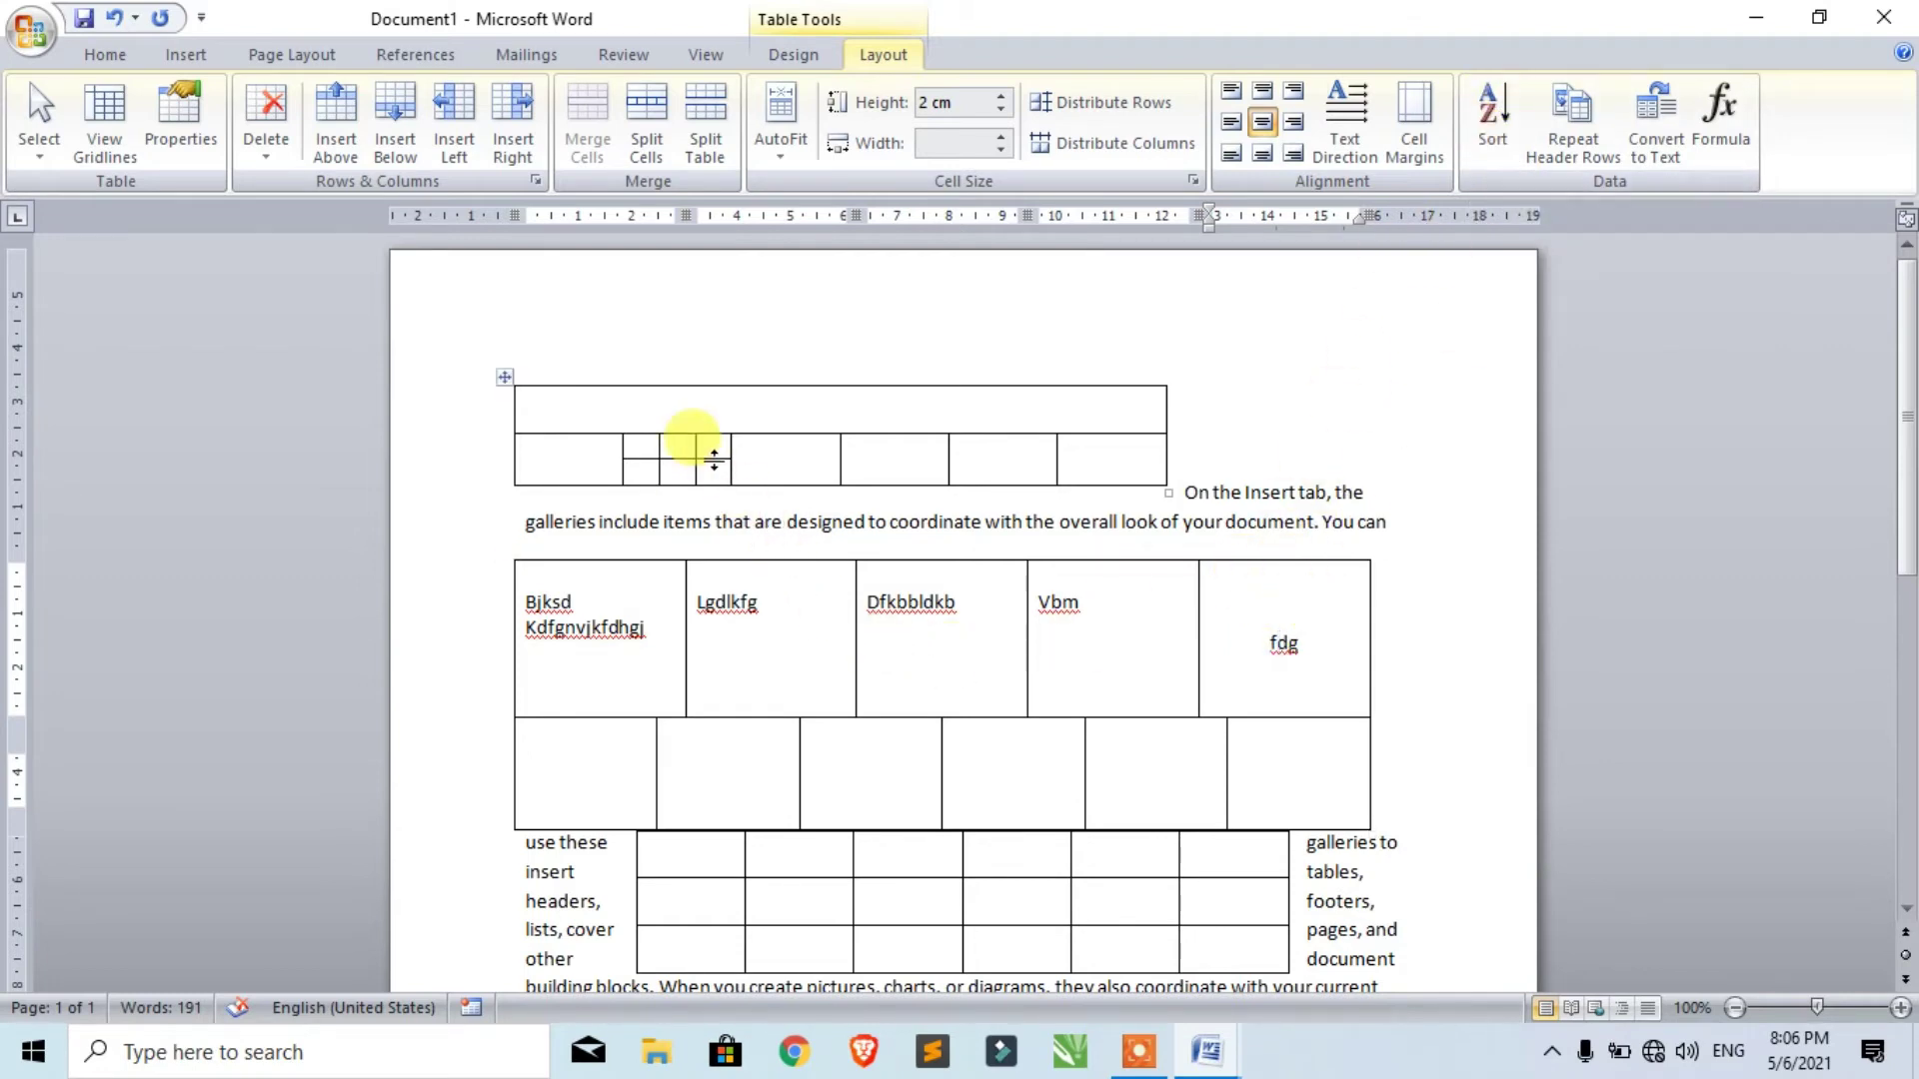
Bring up the Sort options for the table, dismiss them without sorting, and undo the cell margins change.
left_click(1490, 130)
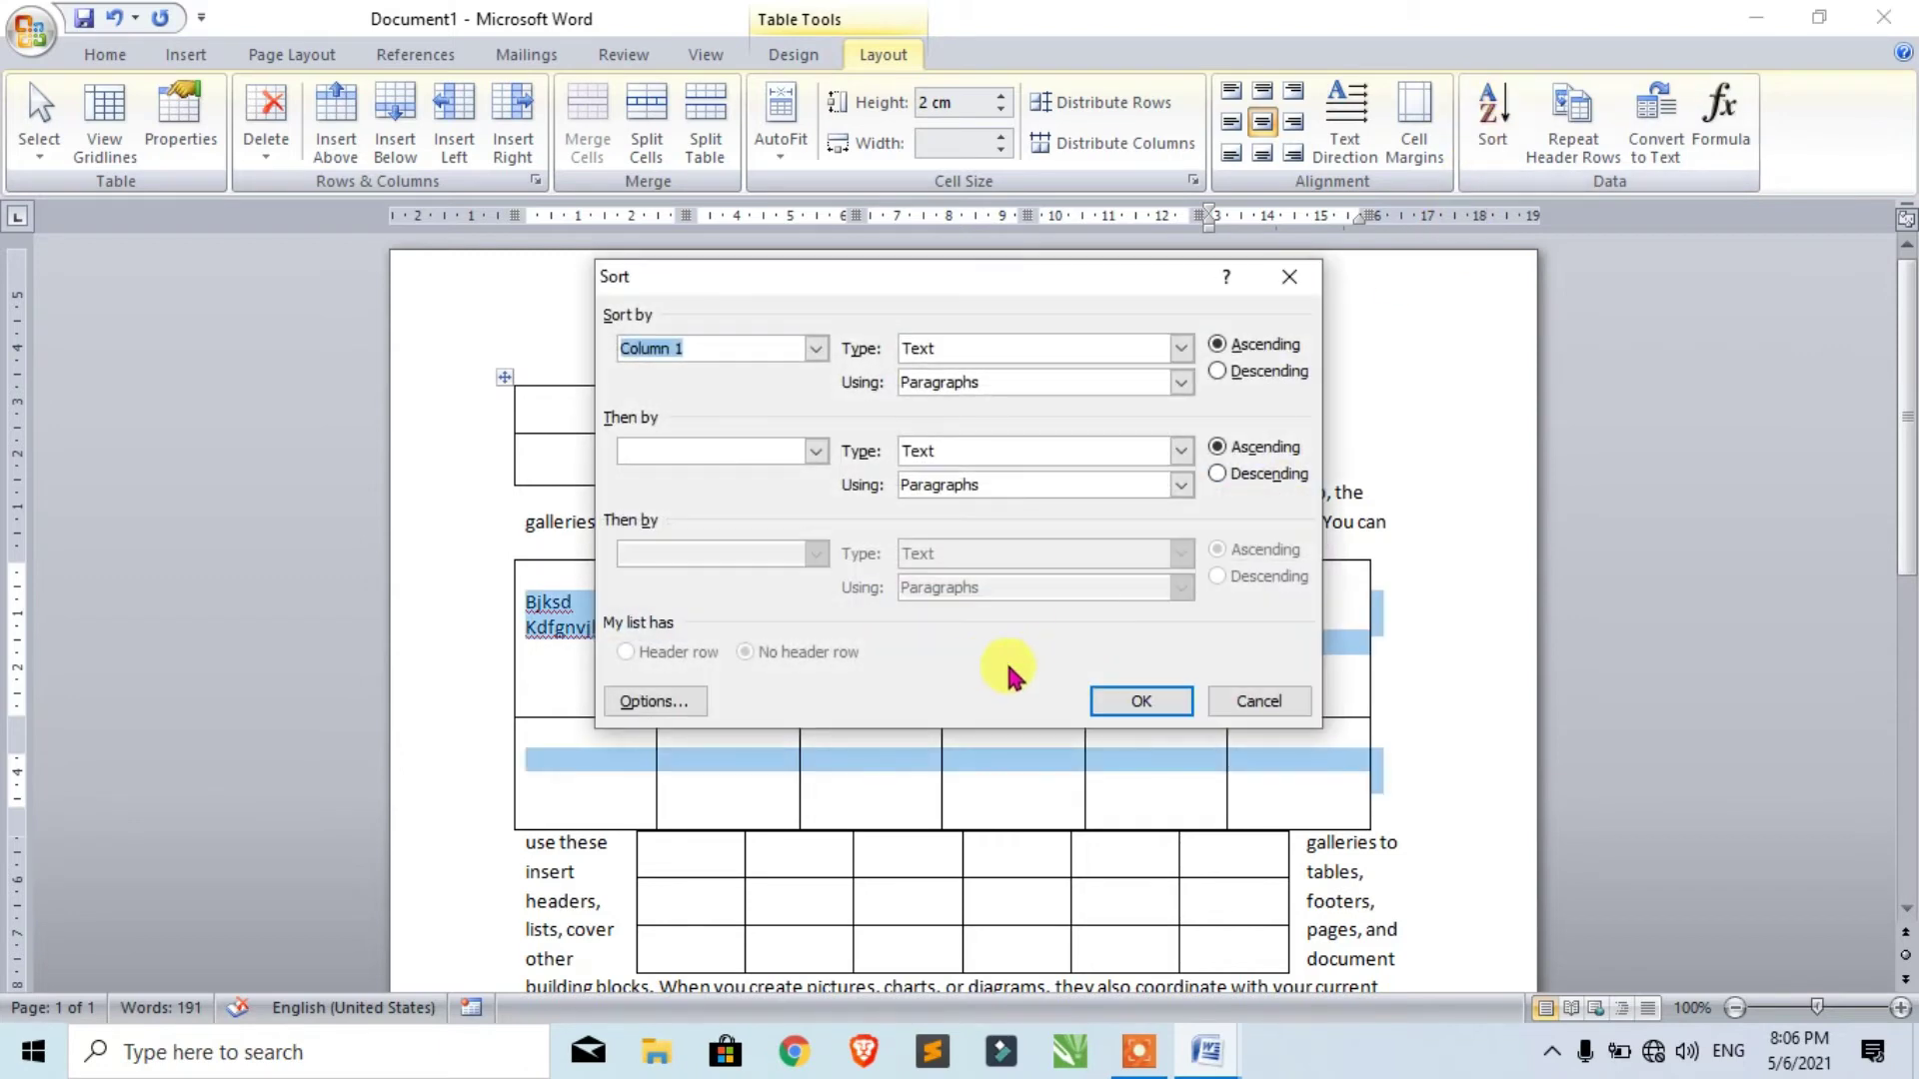
left_click(1289, 276)
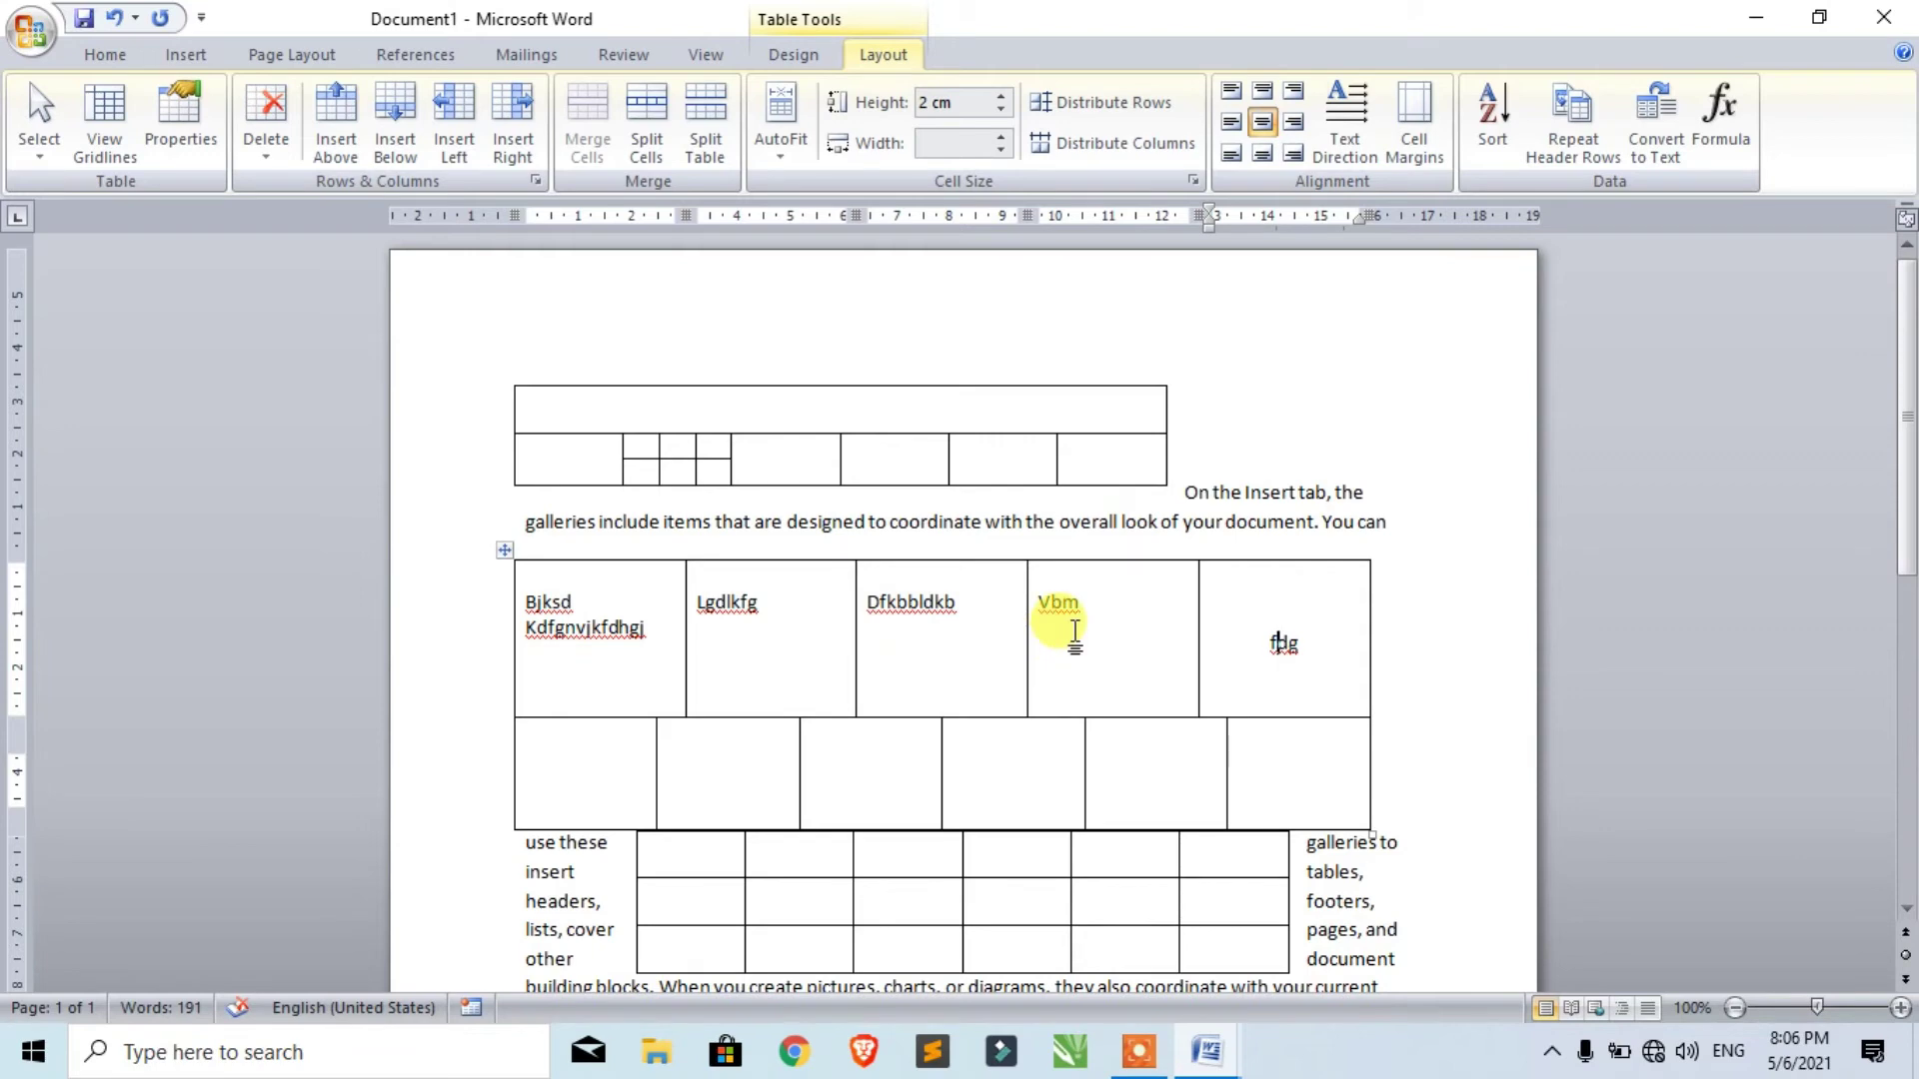
key("ctrl+z")
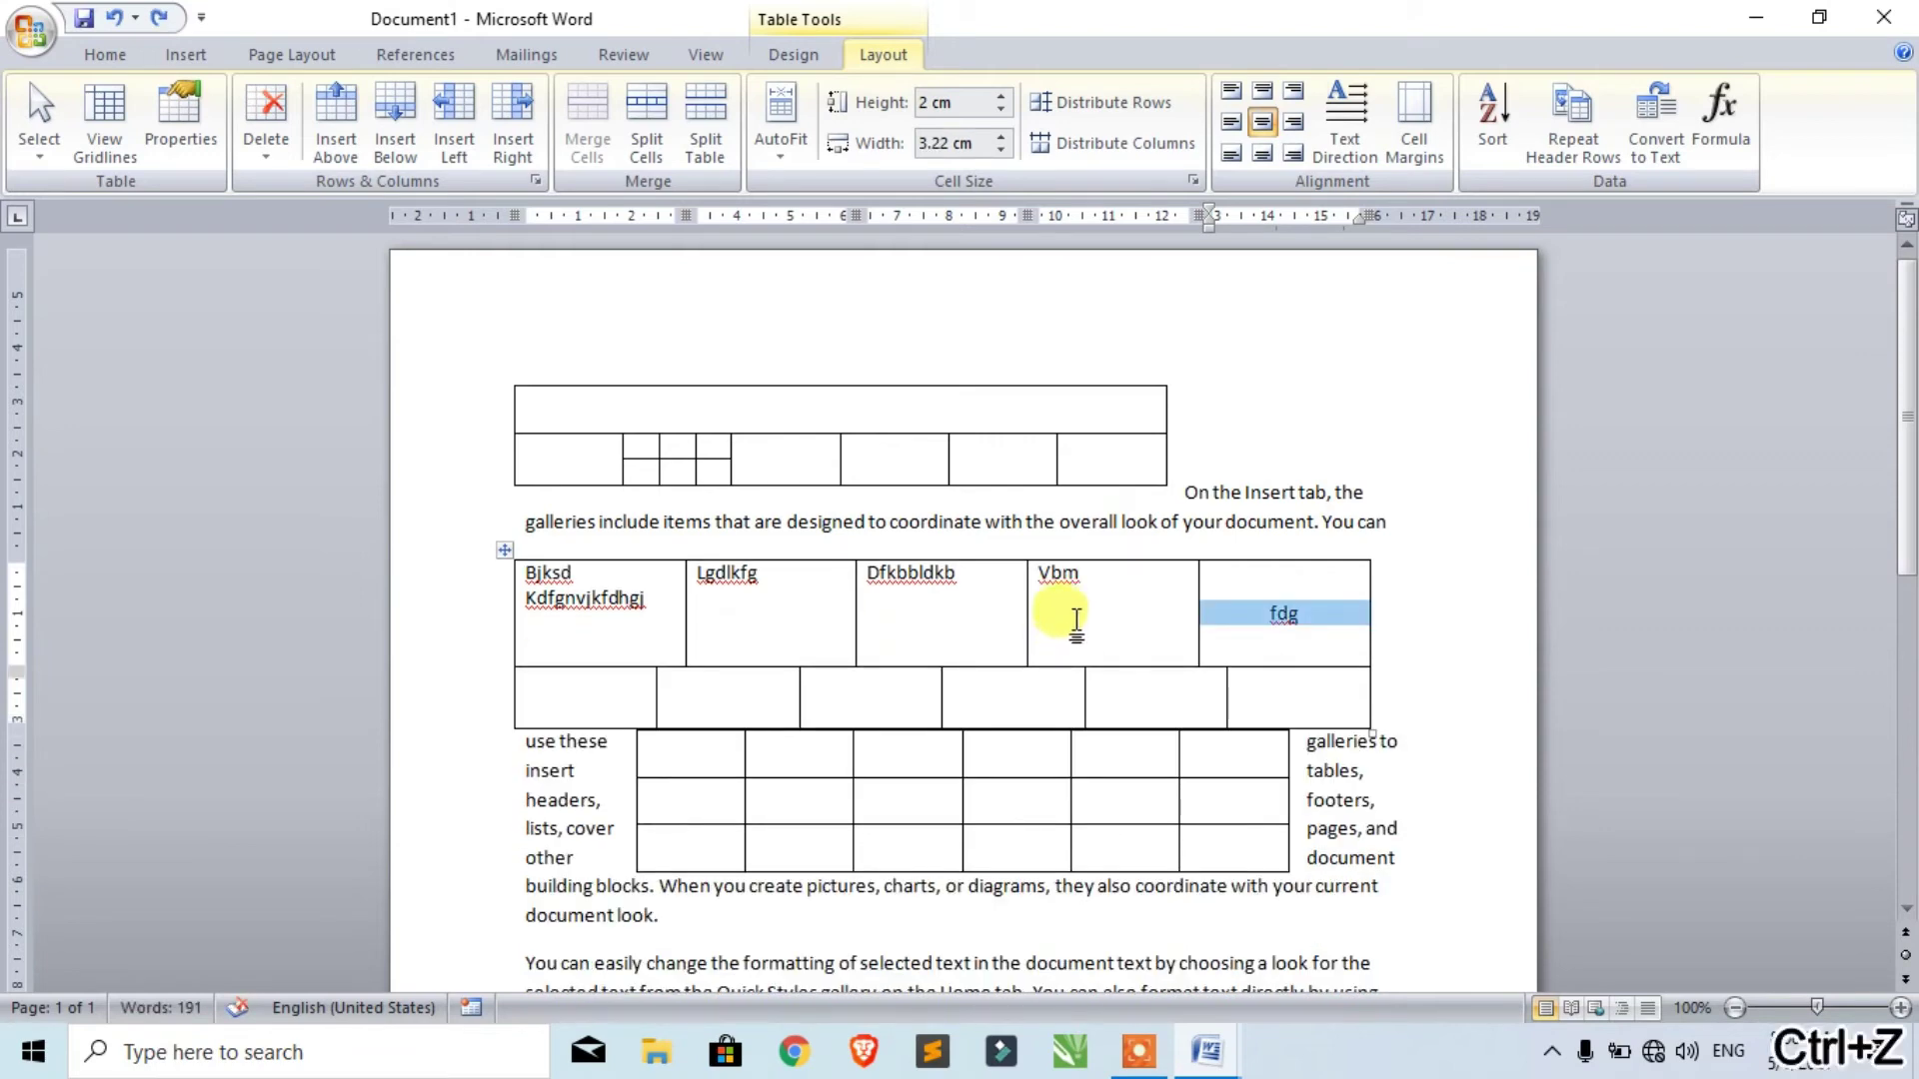
Clear the entire document and insert a table with three columns and eight rows.
key("ctrl+a")
key("Delete")
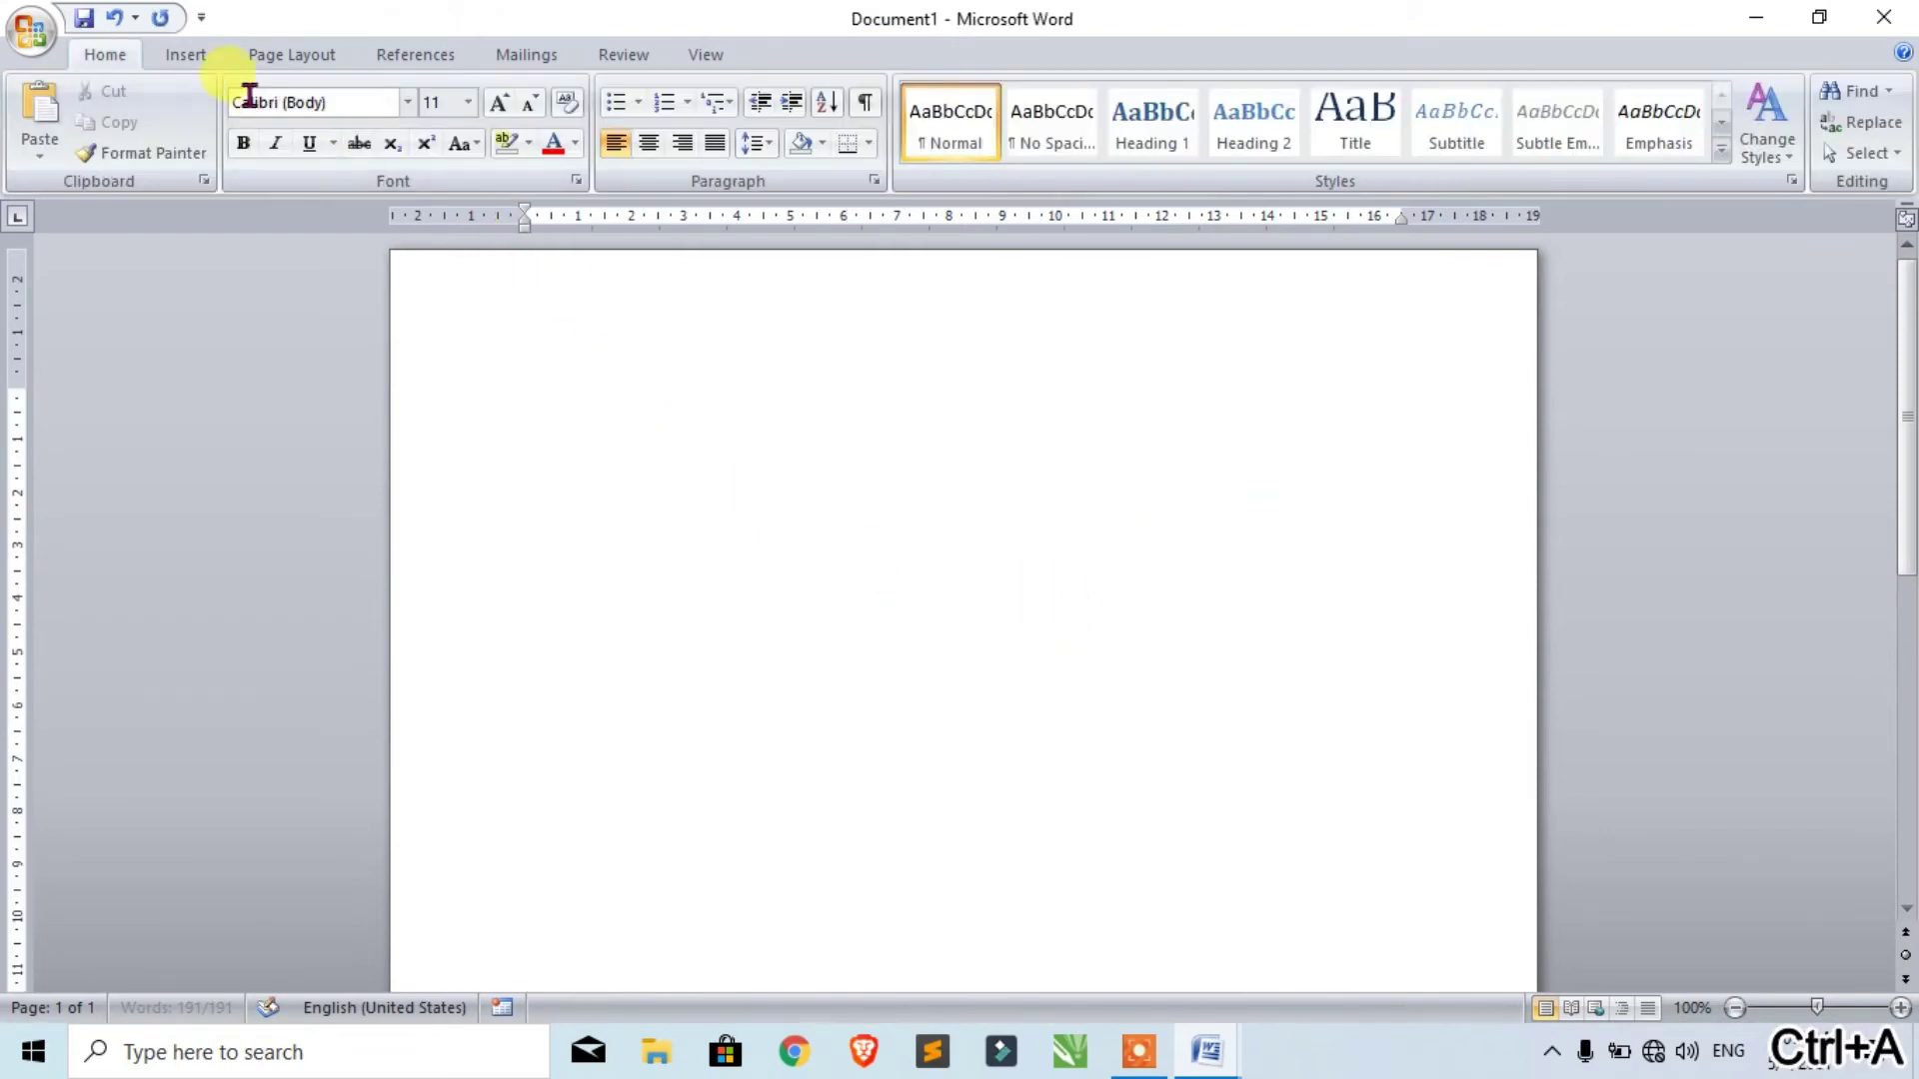
left_click(186, 54)
left_click(231, 130)
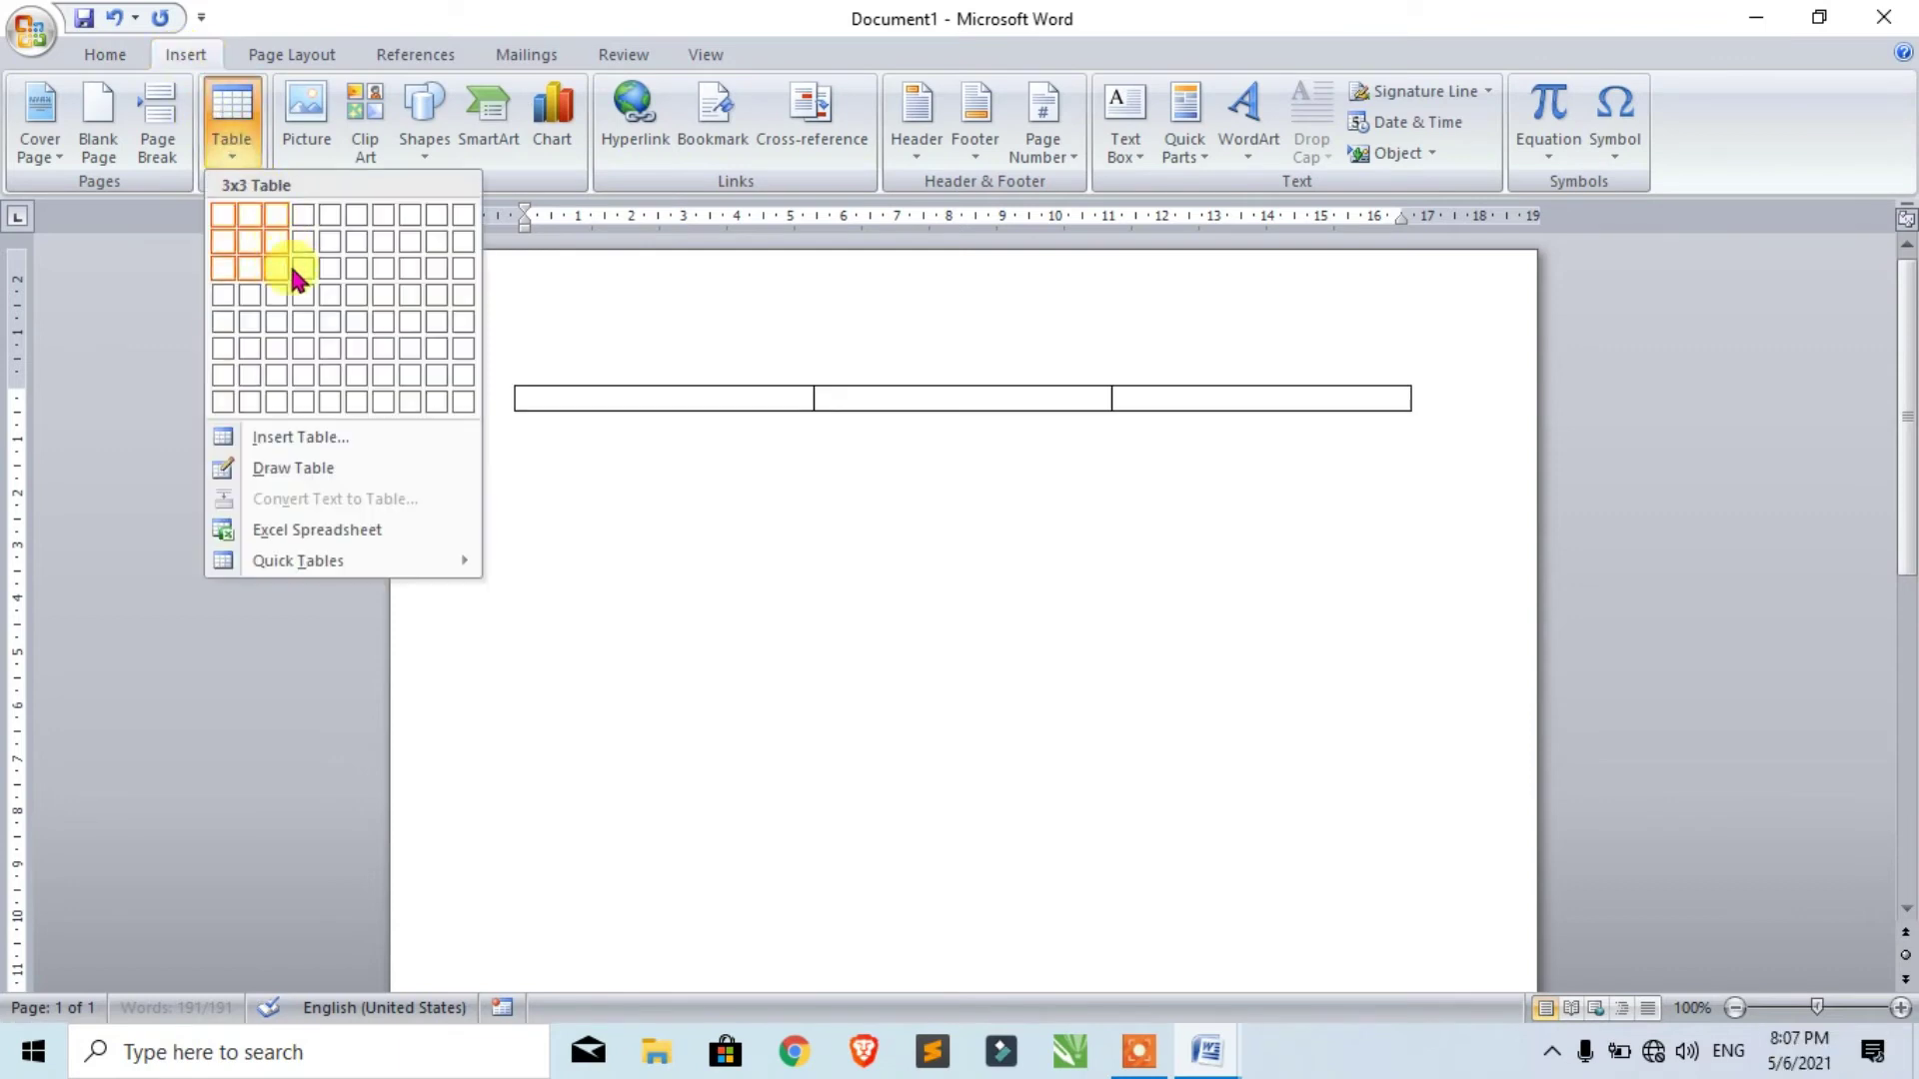
left_click(276, 404)
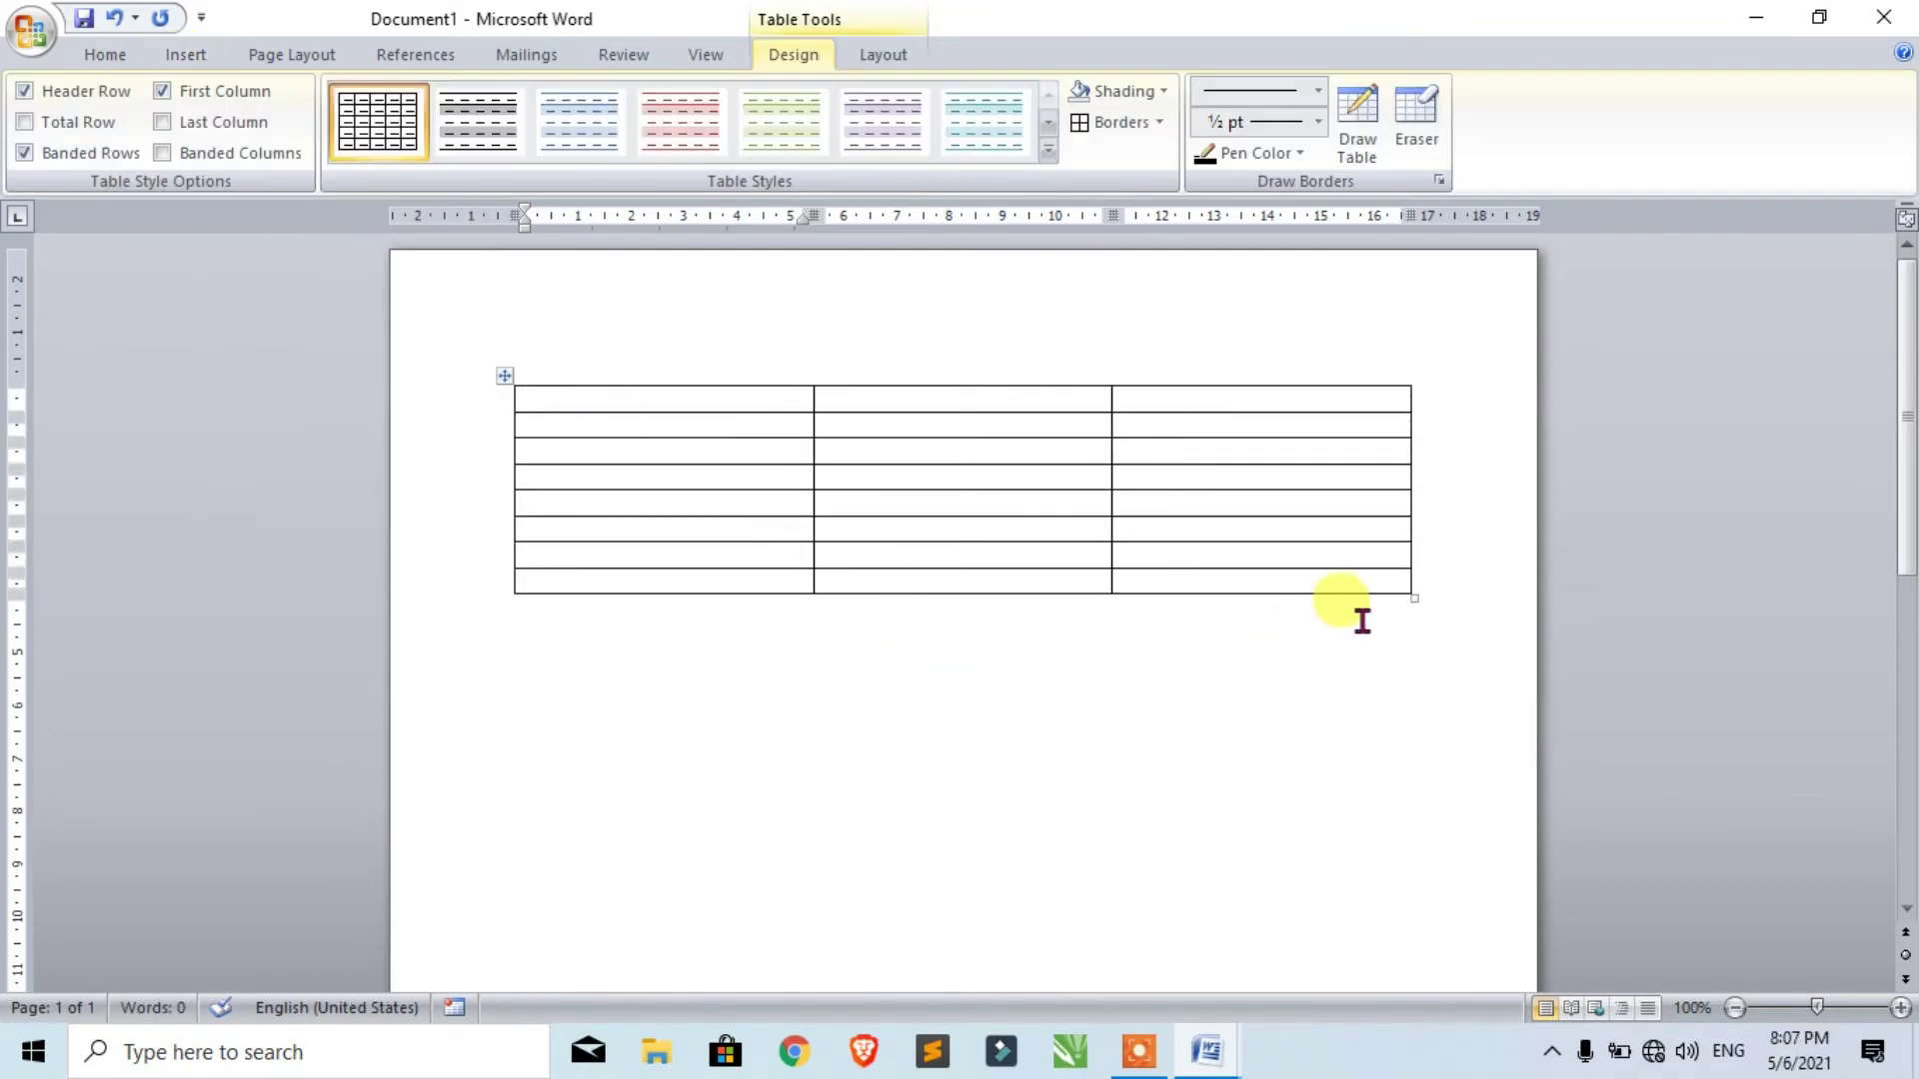
Stretch the new table to about twice its height and fill its first column with eight first names in capitals.
left_click_drag(1417, 597, 1405, 816)
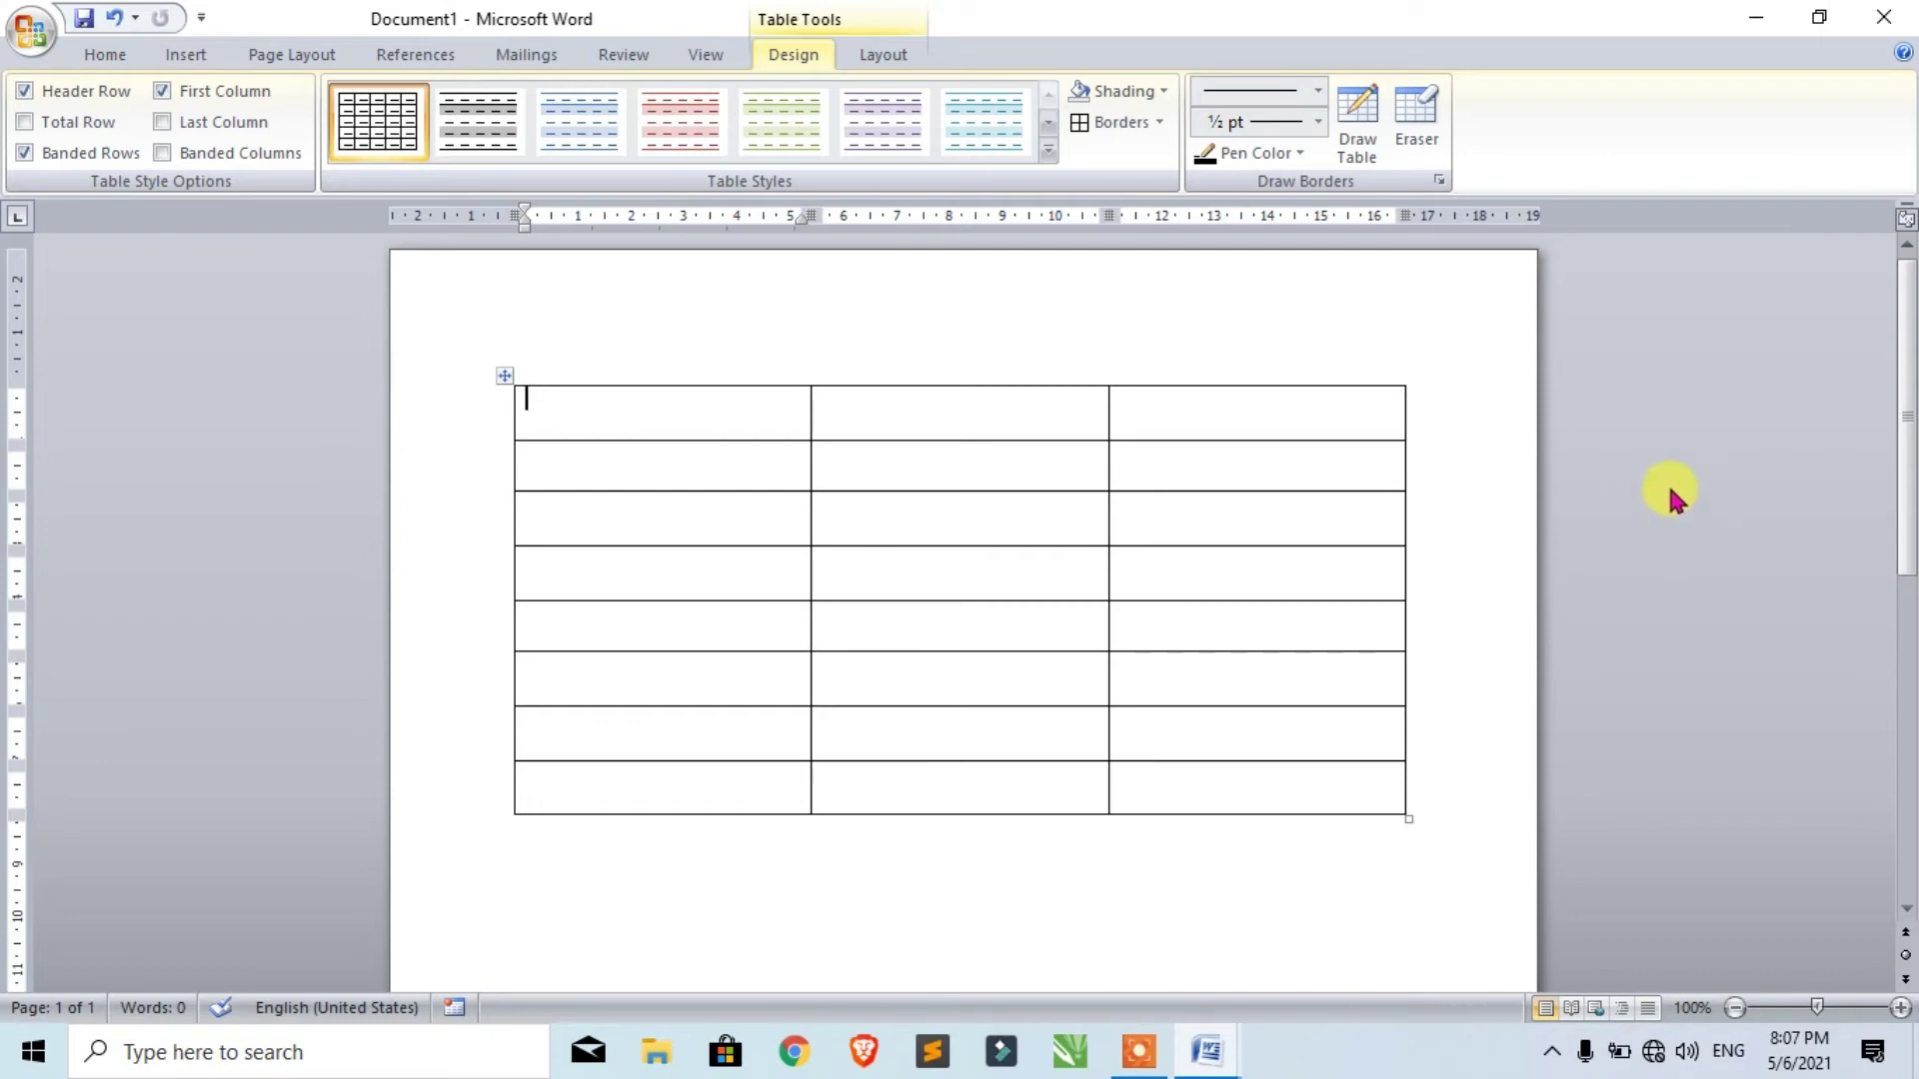
type("RAMAN")
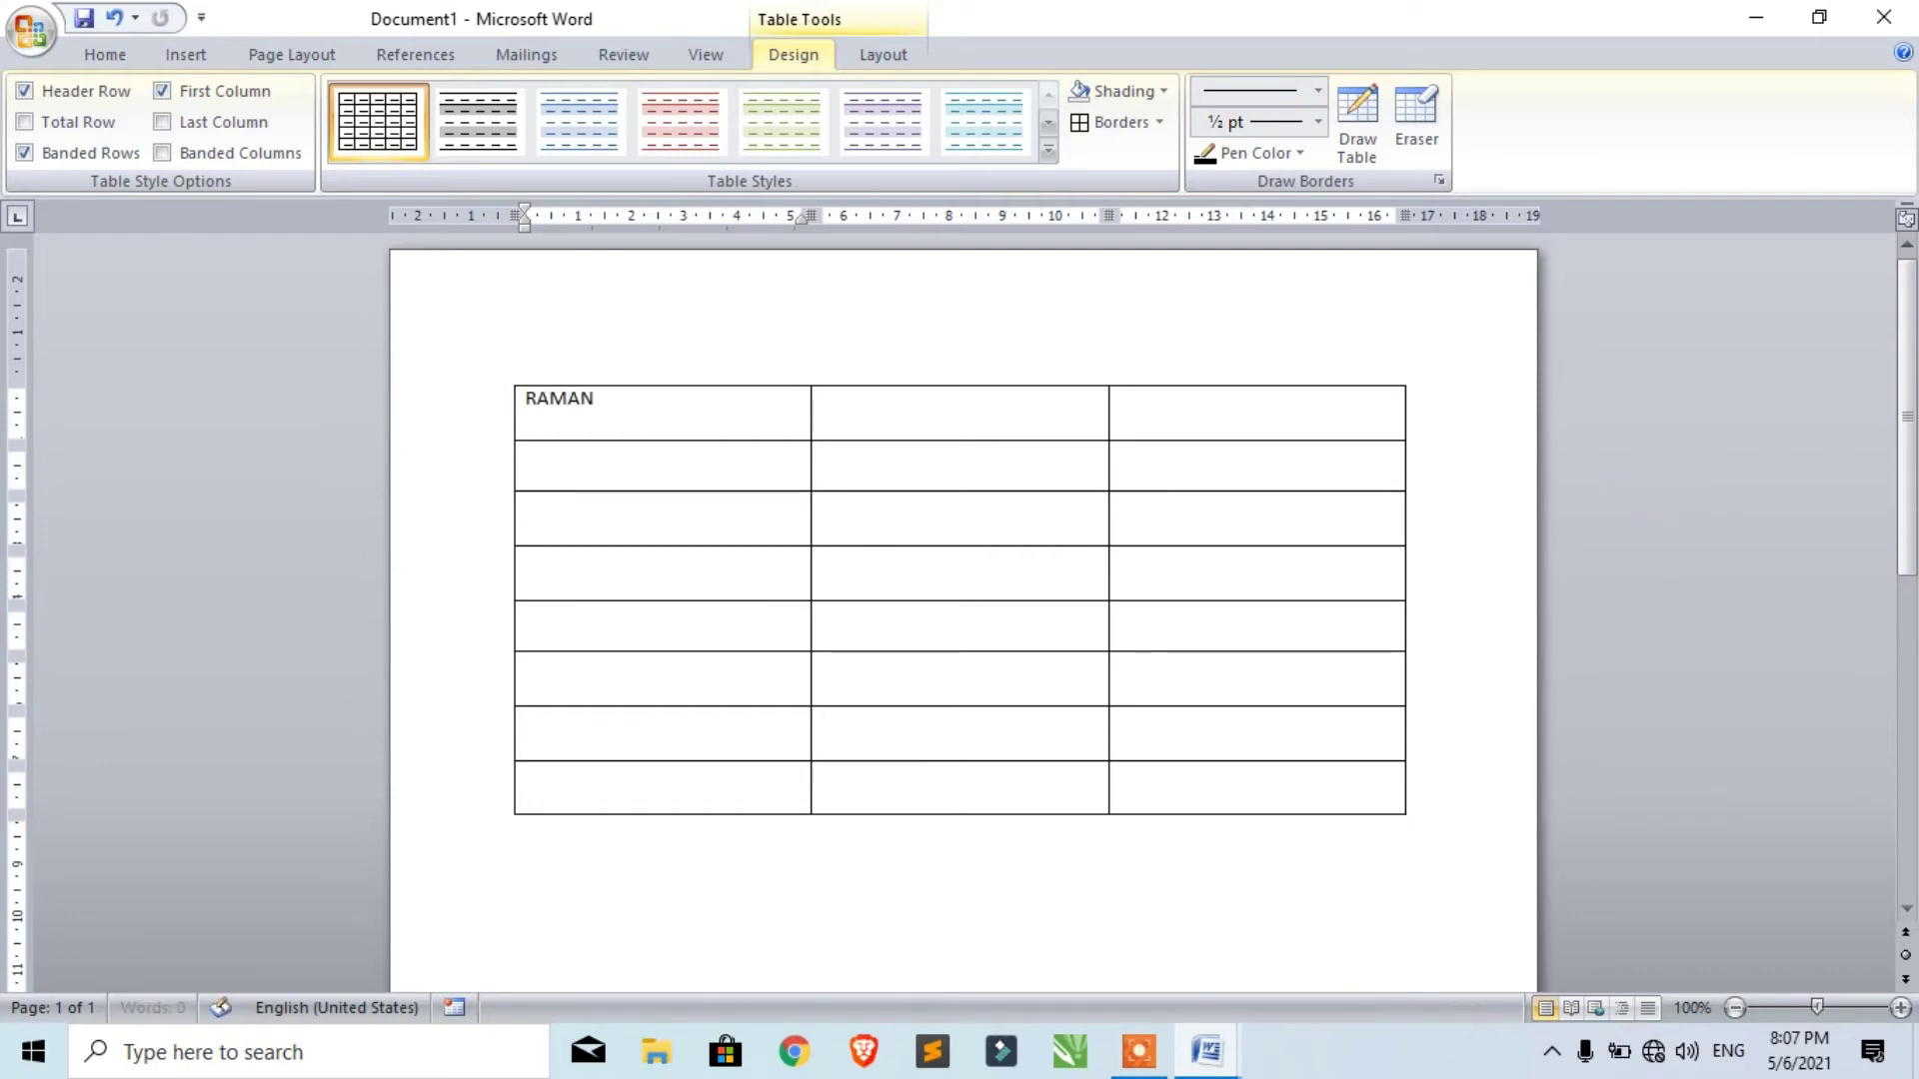
key("Down")
type("K")
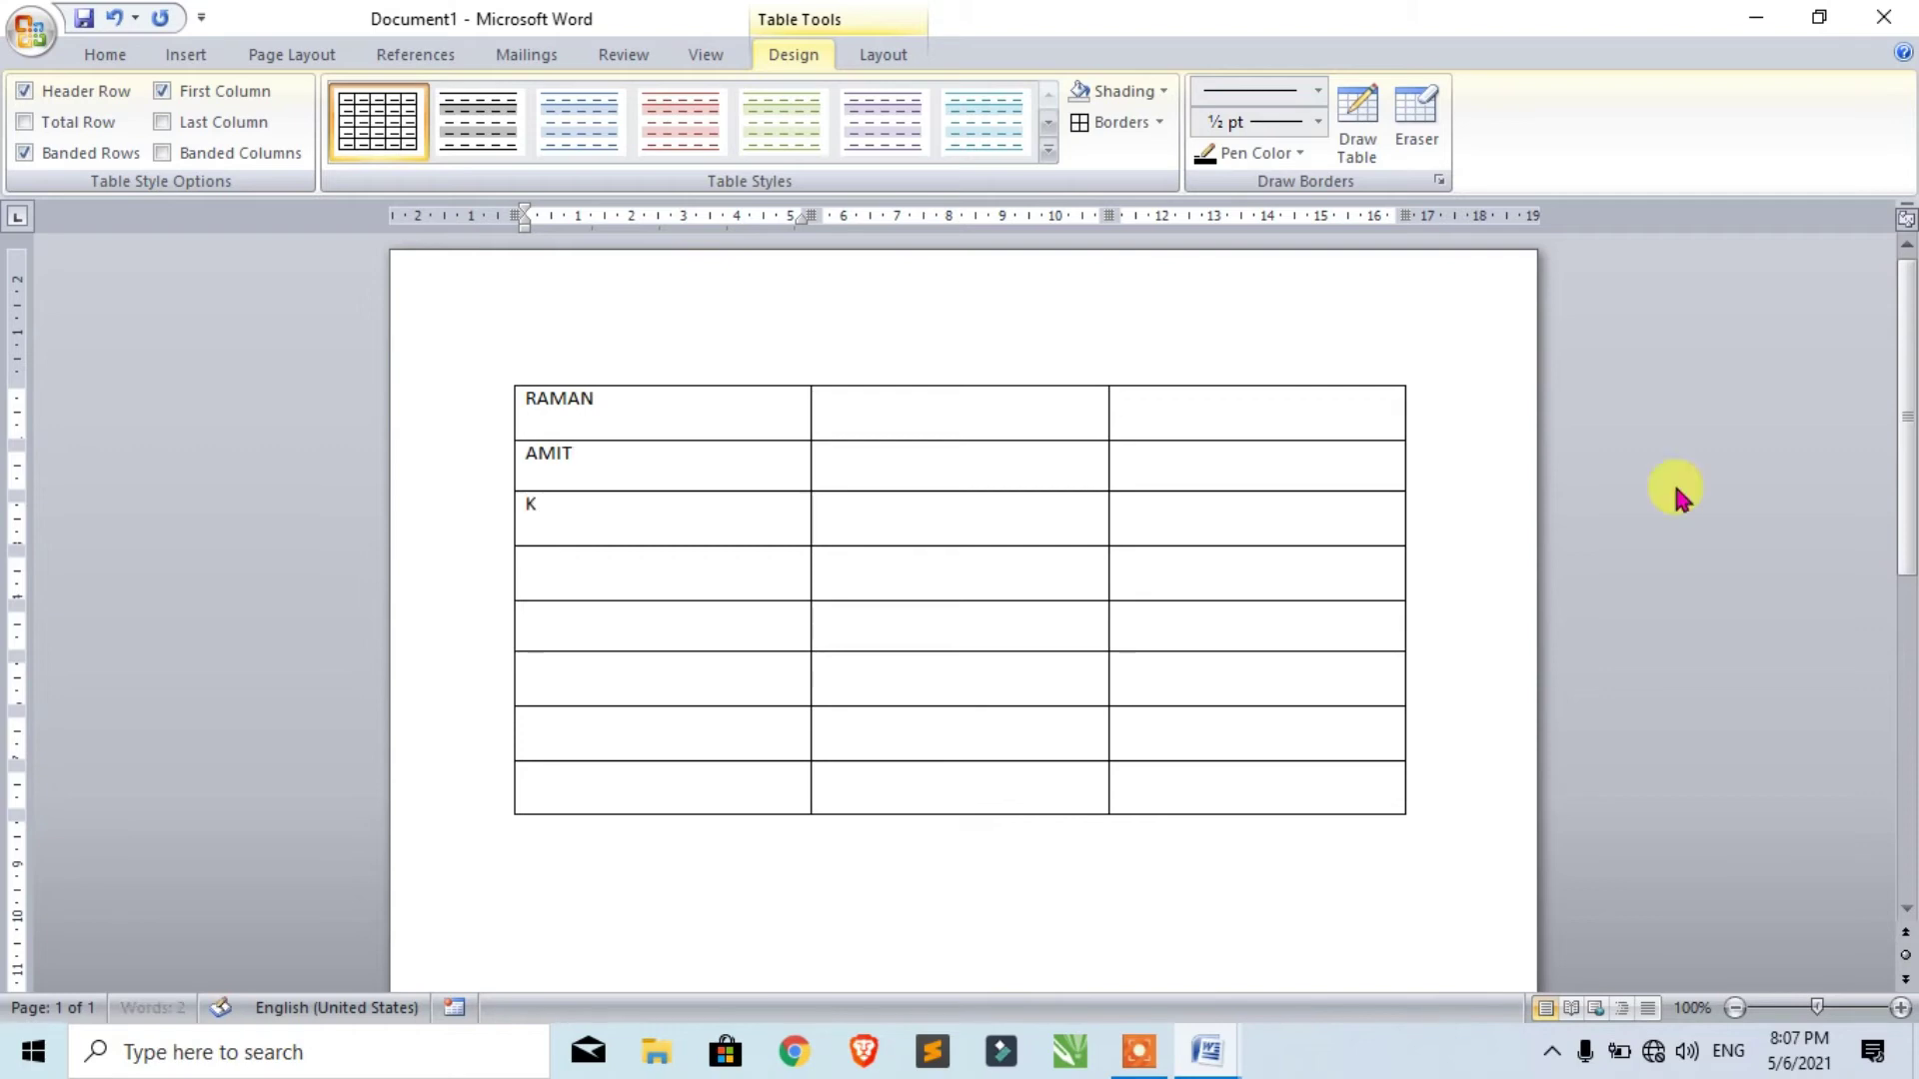
type("AMAL")
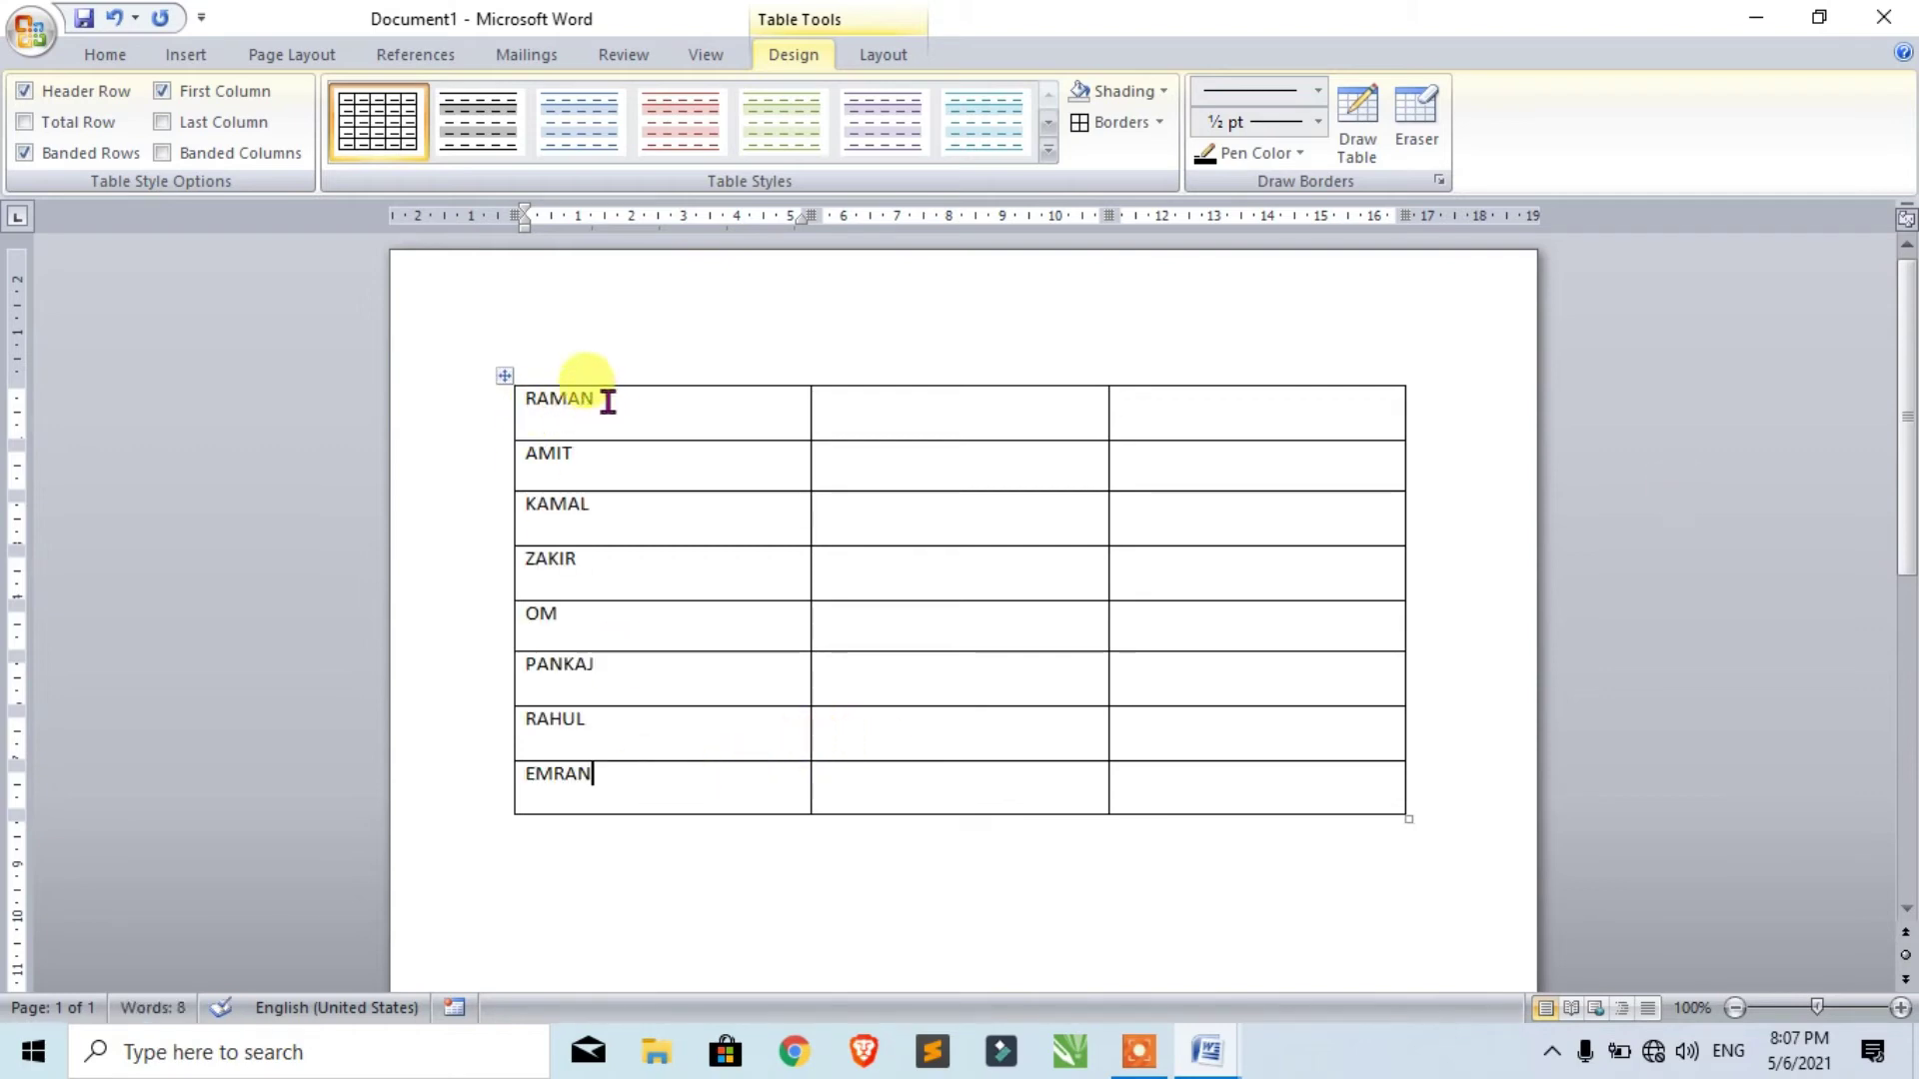
Sort the table's names by Column 1 as text in ascending order, with no header row.
left_click_drag(607, 401, 646, 753)
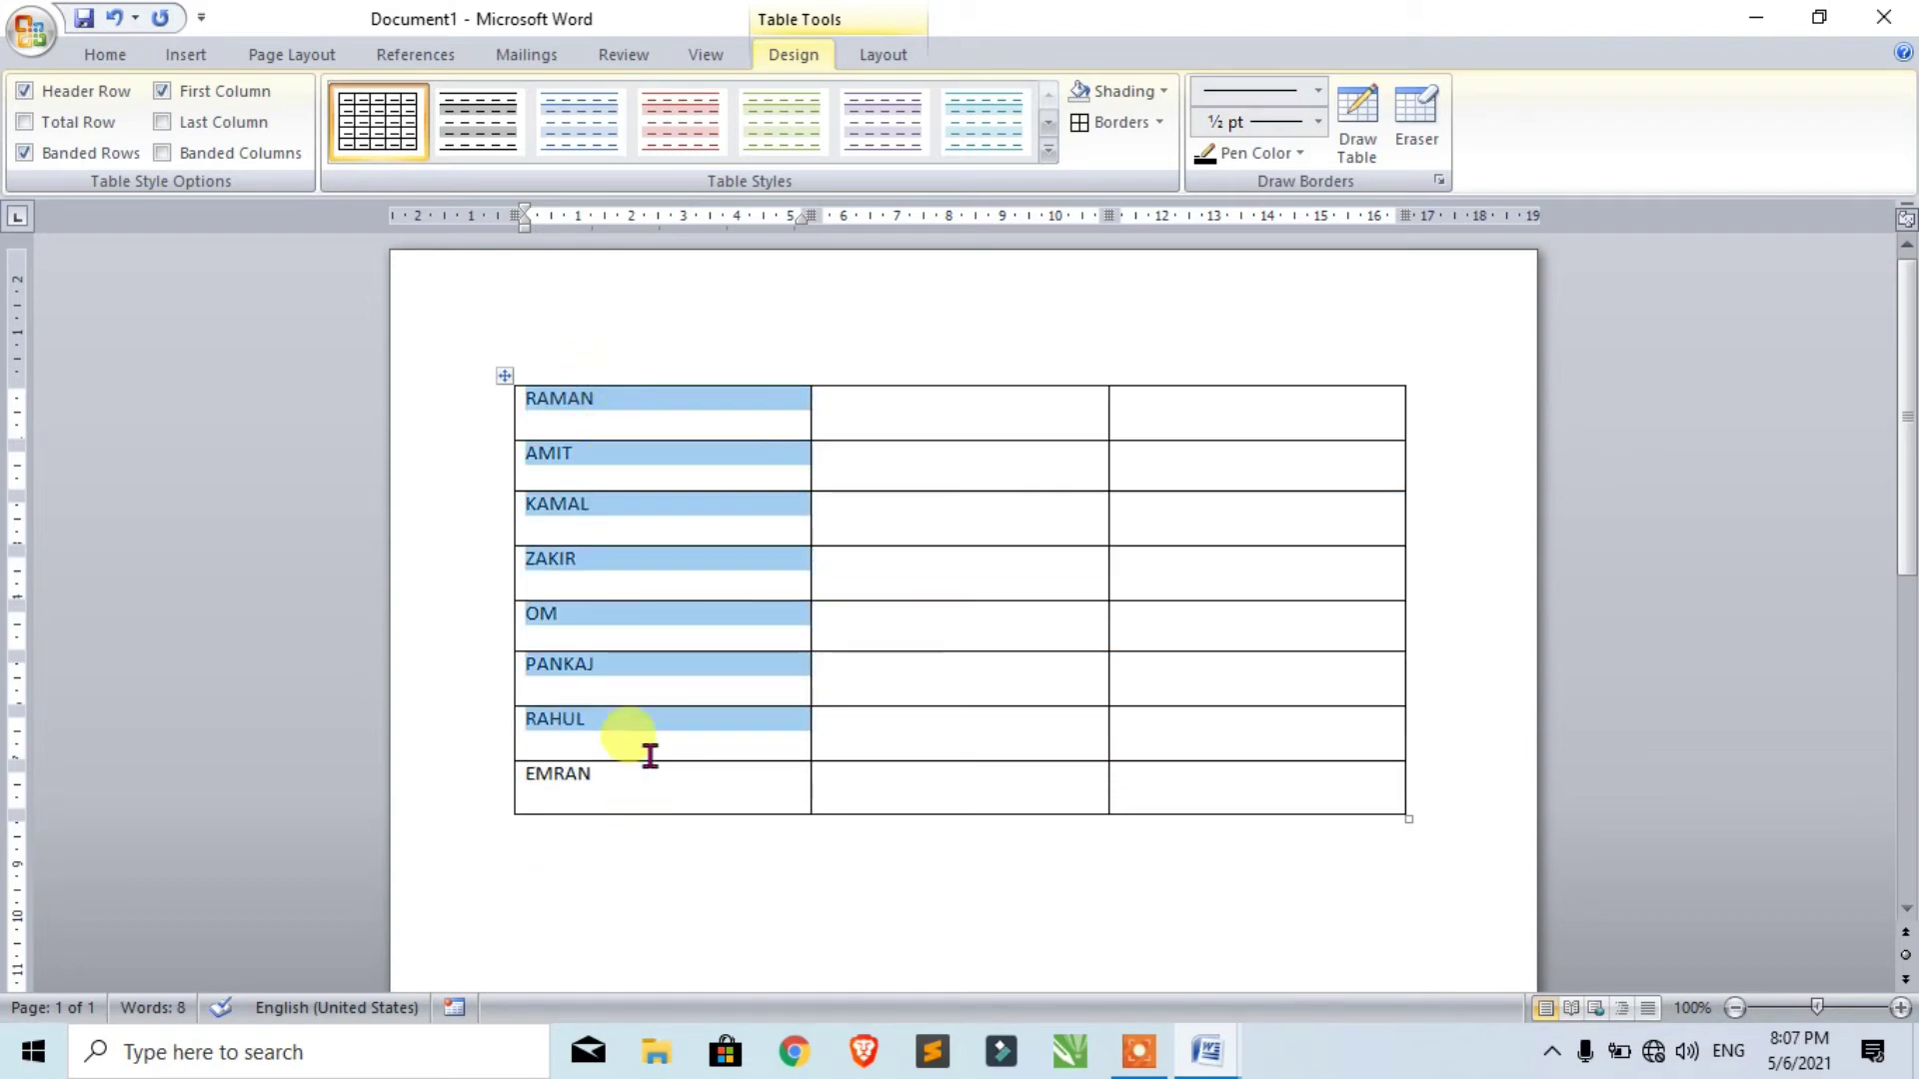
left_click(592, 369)
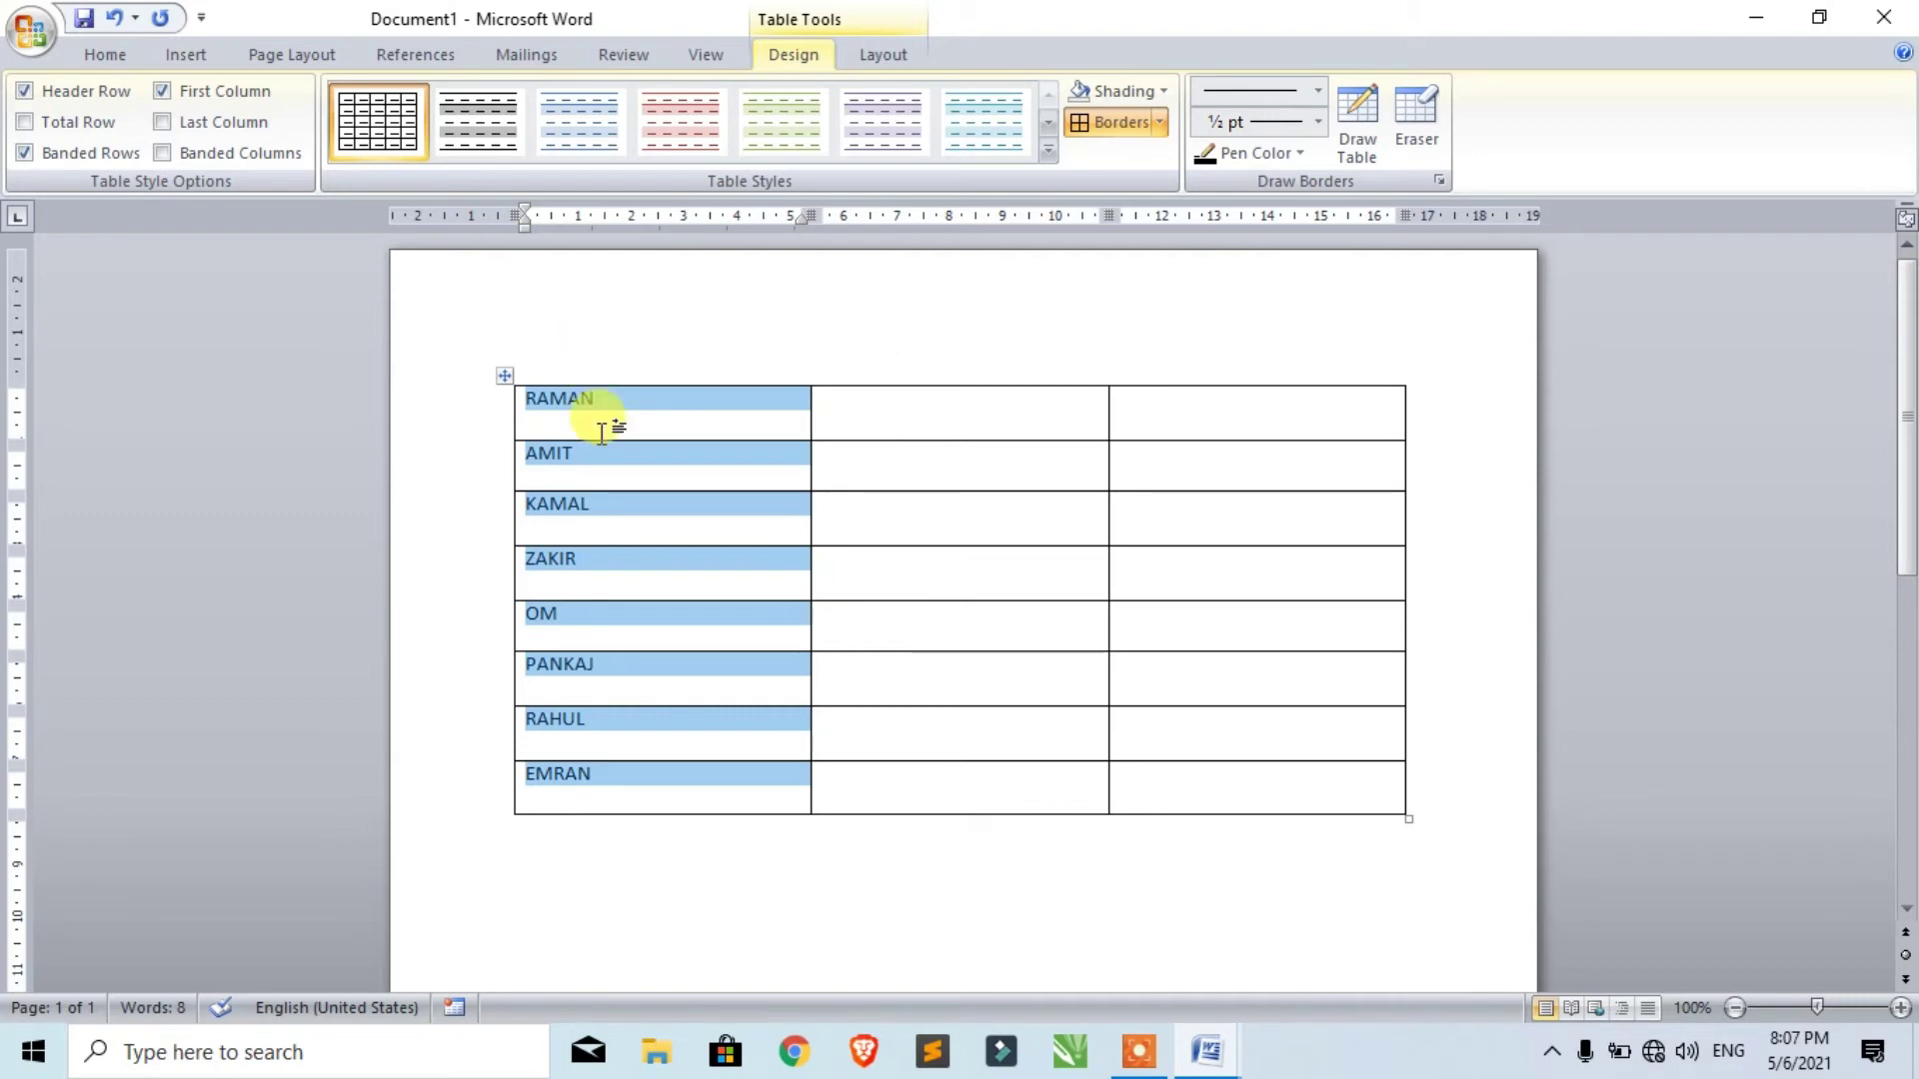
left_click(879, 54)
left_click(1481, 123)
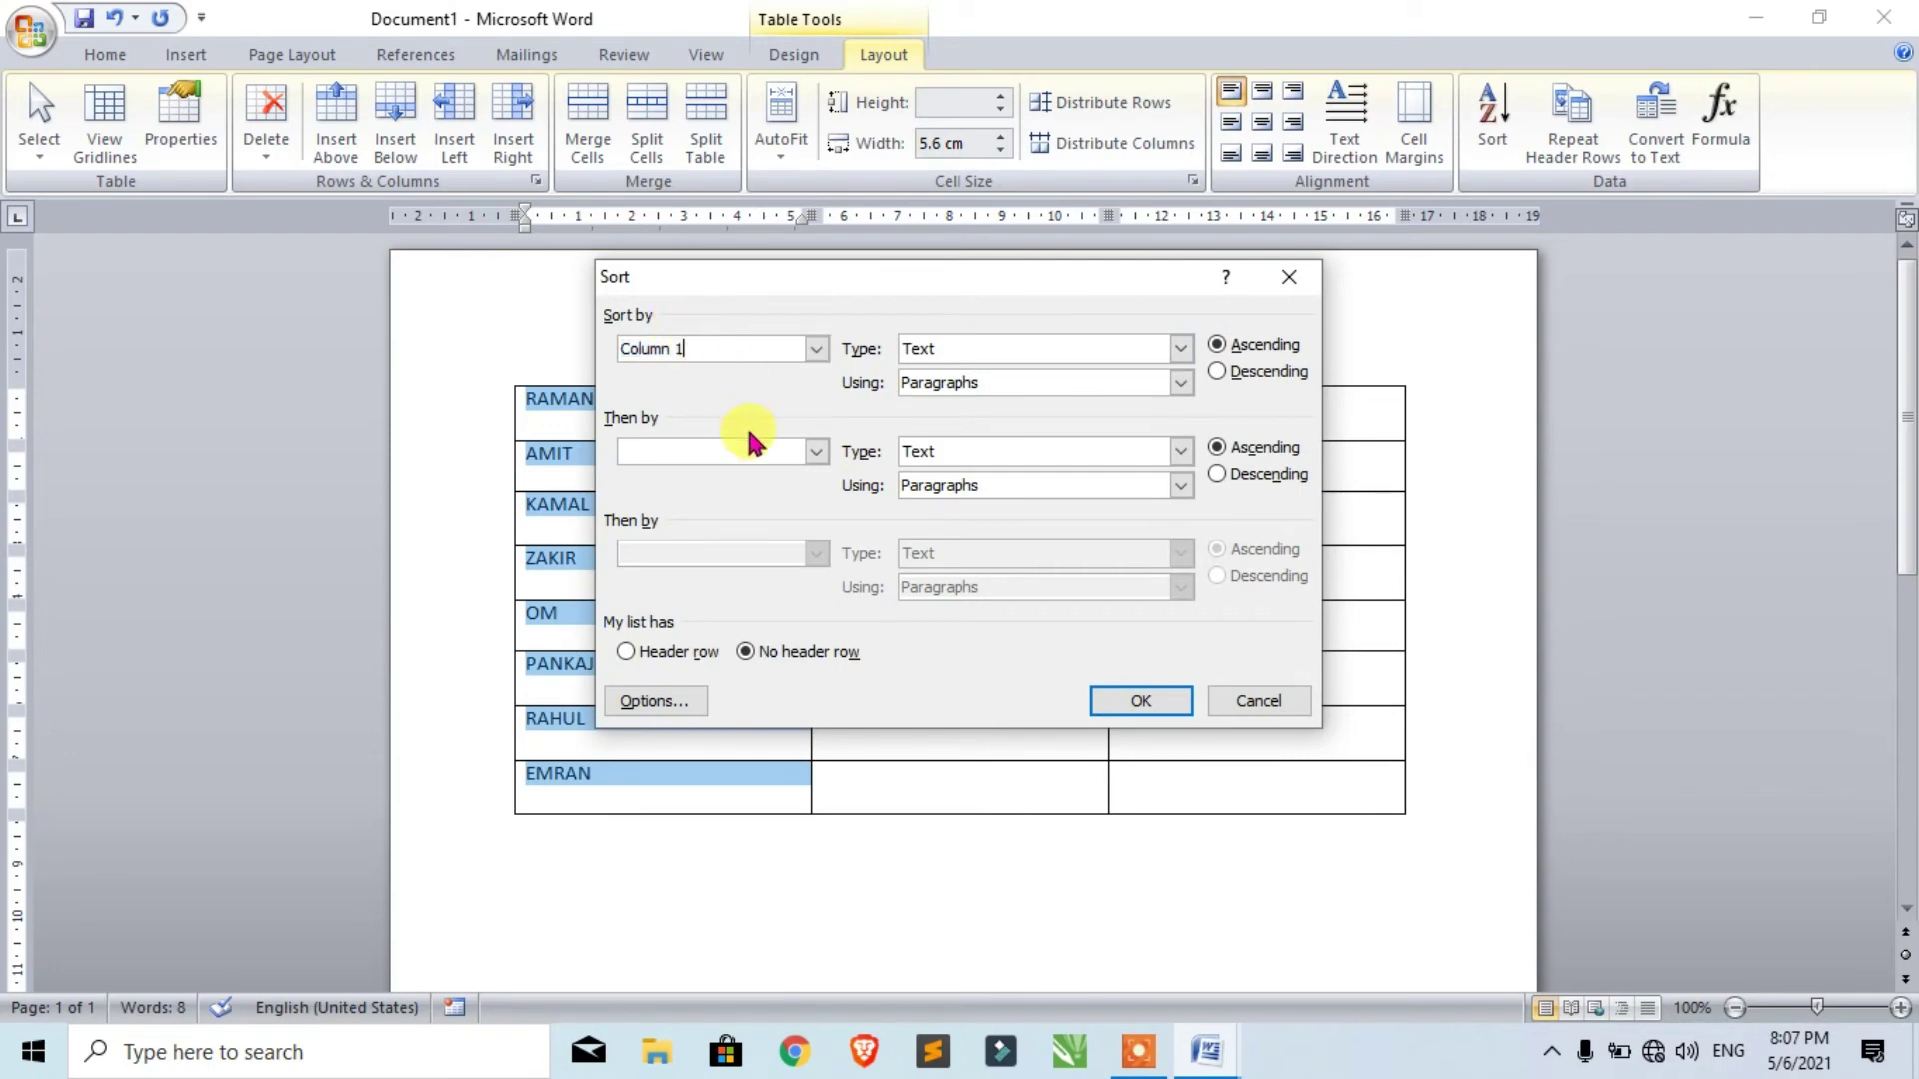
left_click_drag(798, 279, 940, 280)
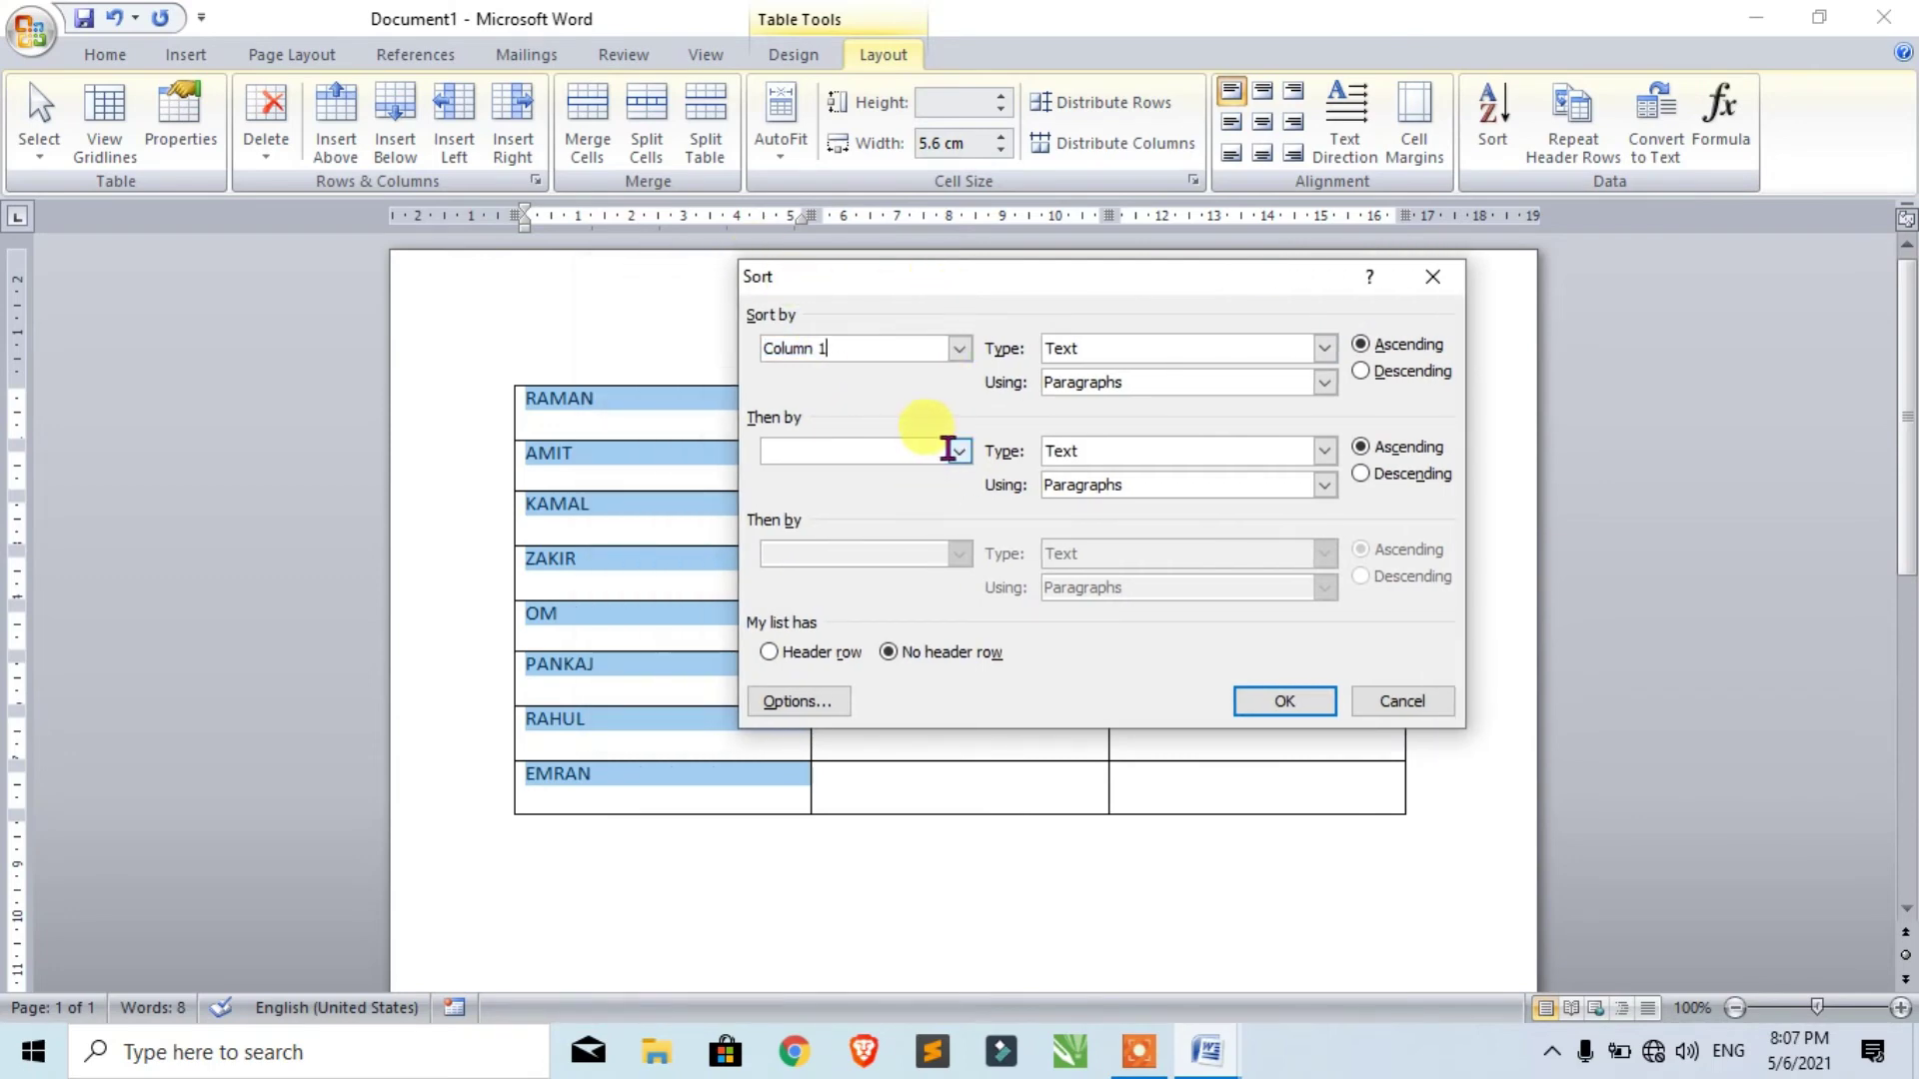
left_click(959, 451)
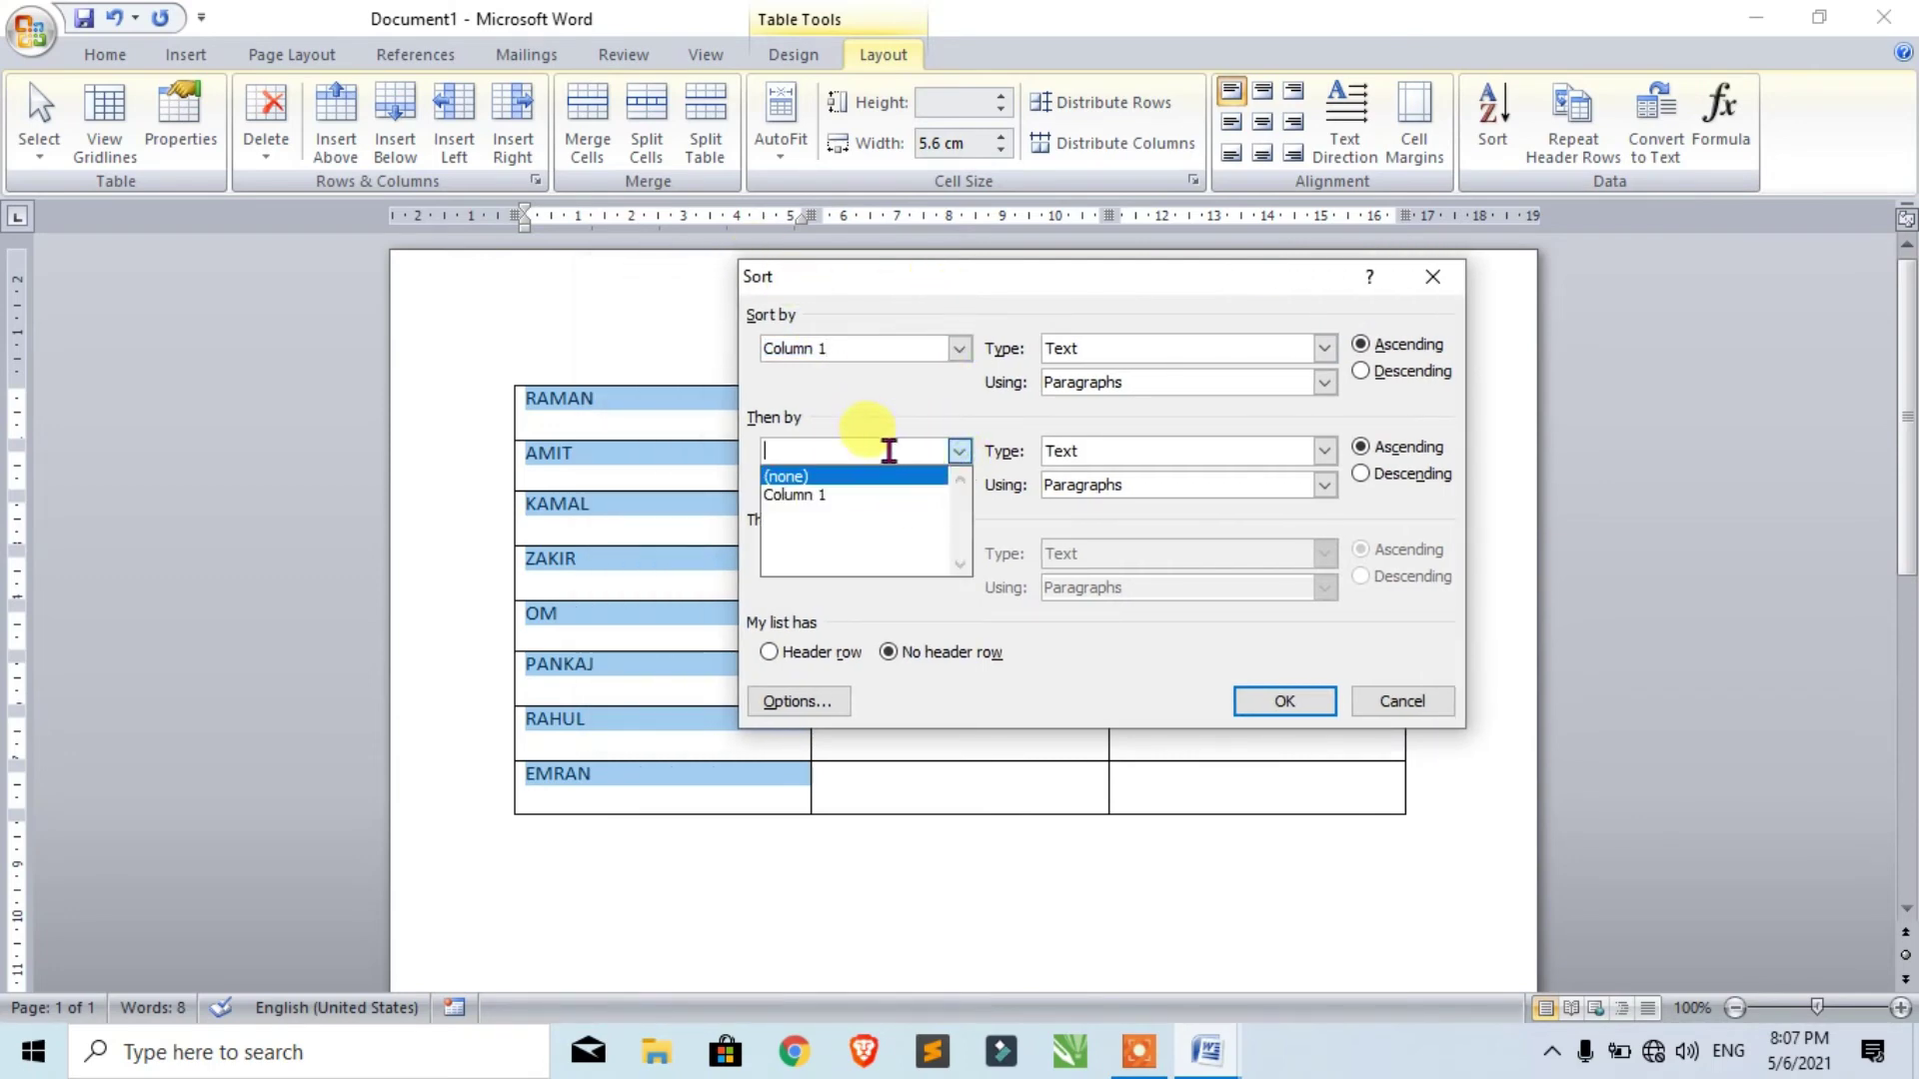
left_click(879, 446)
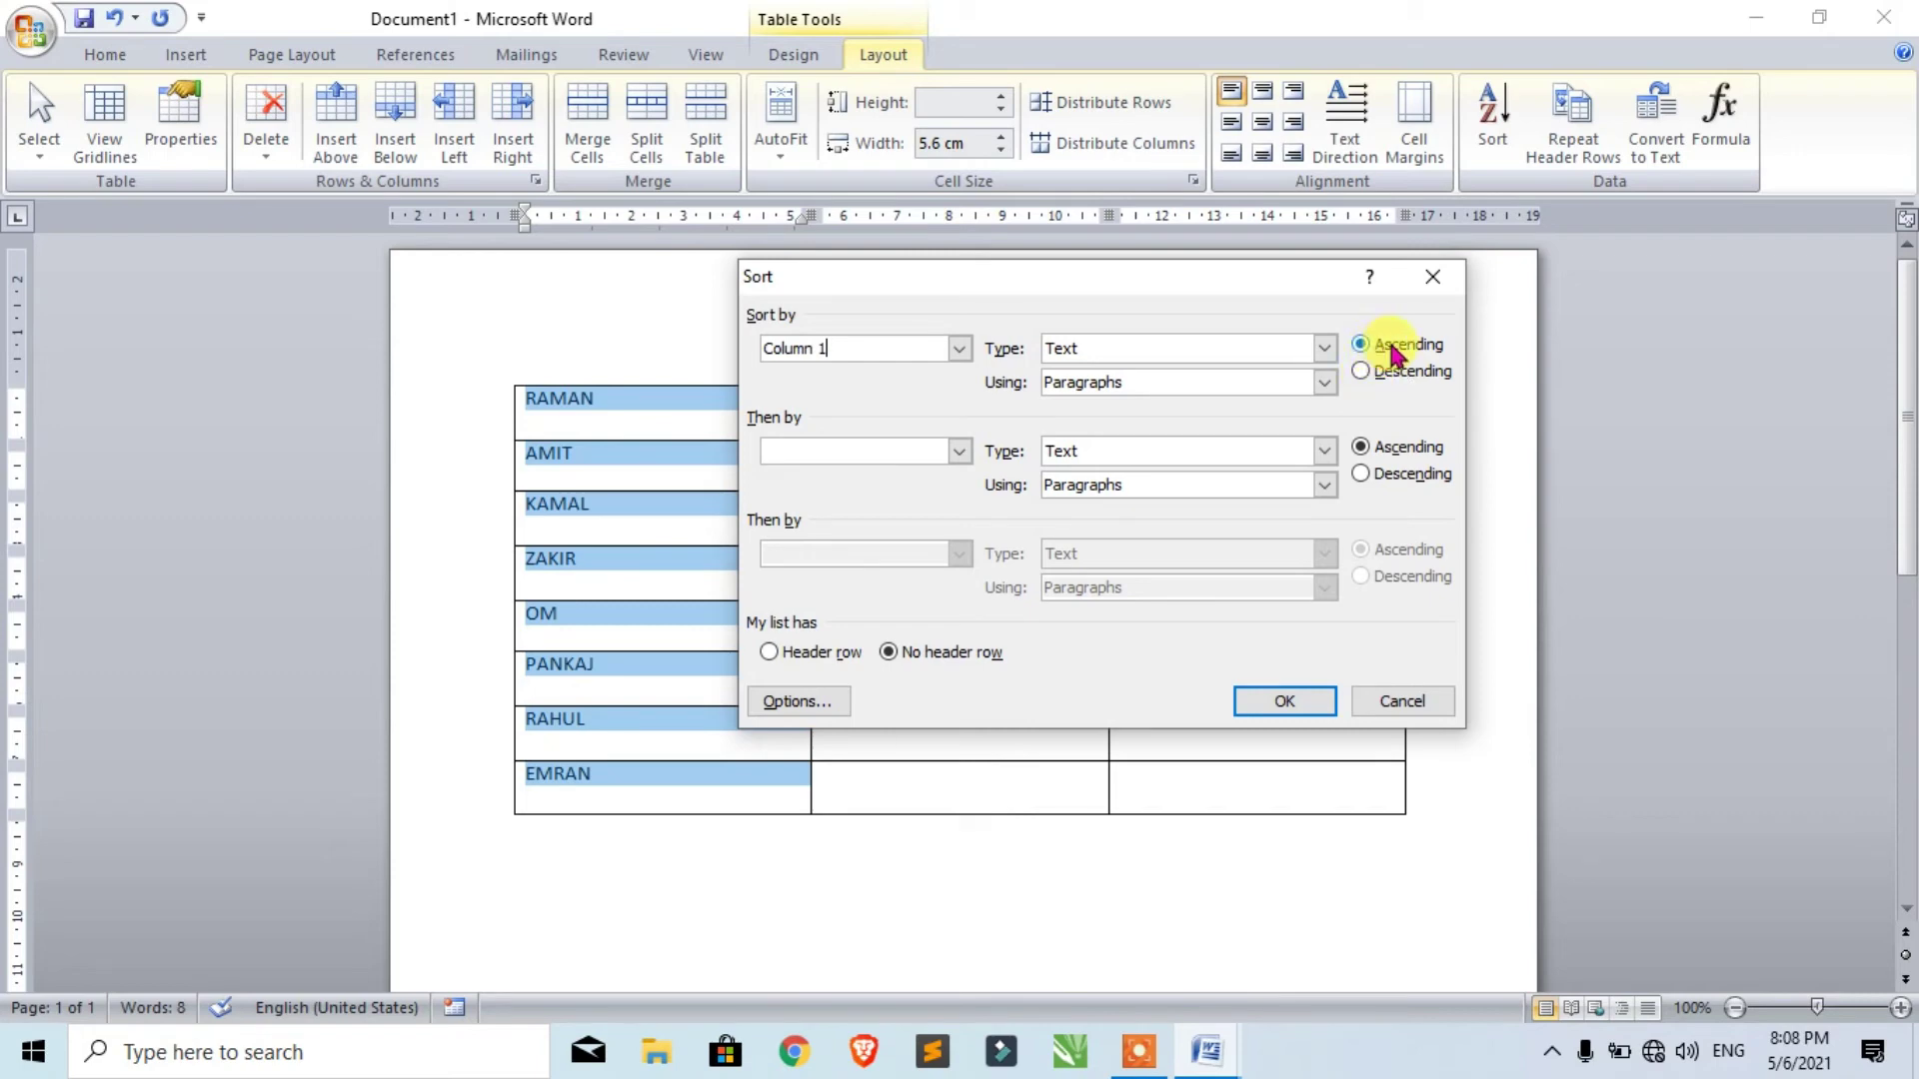
left_click(1286, 703)
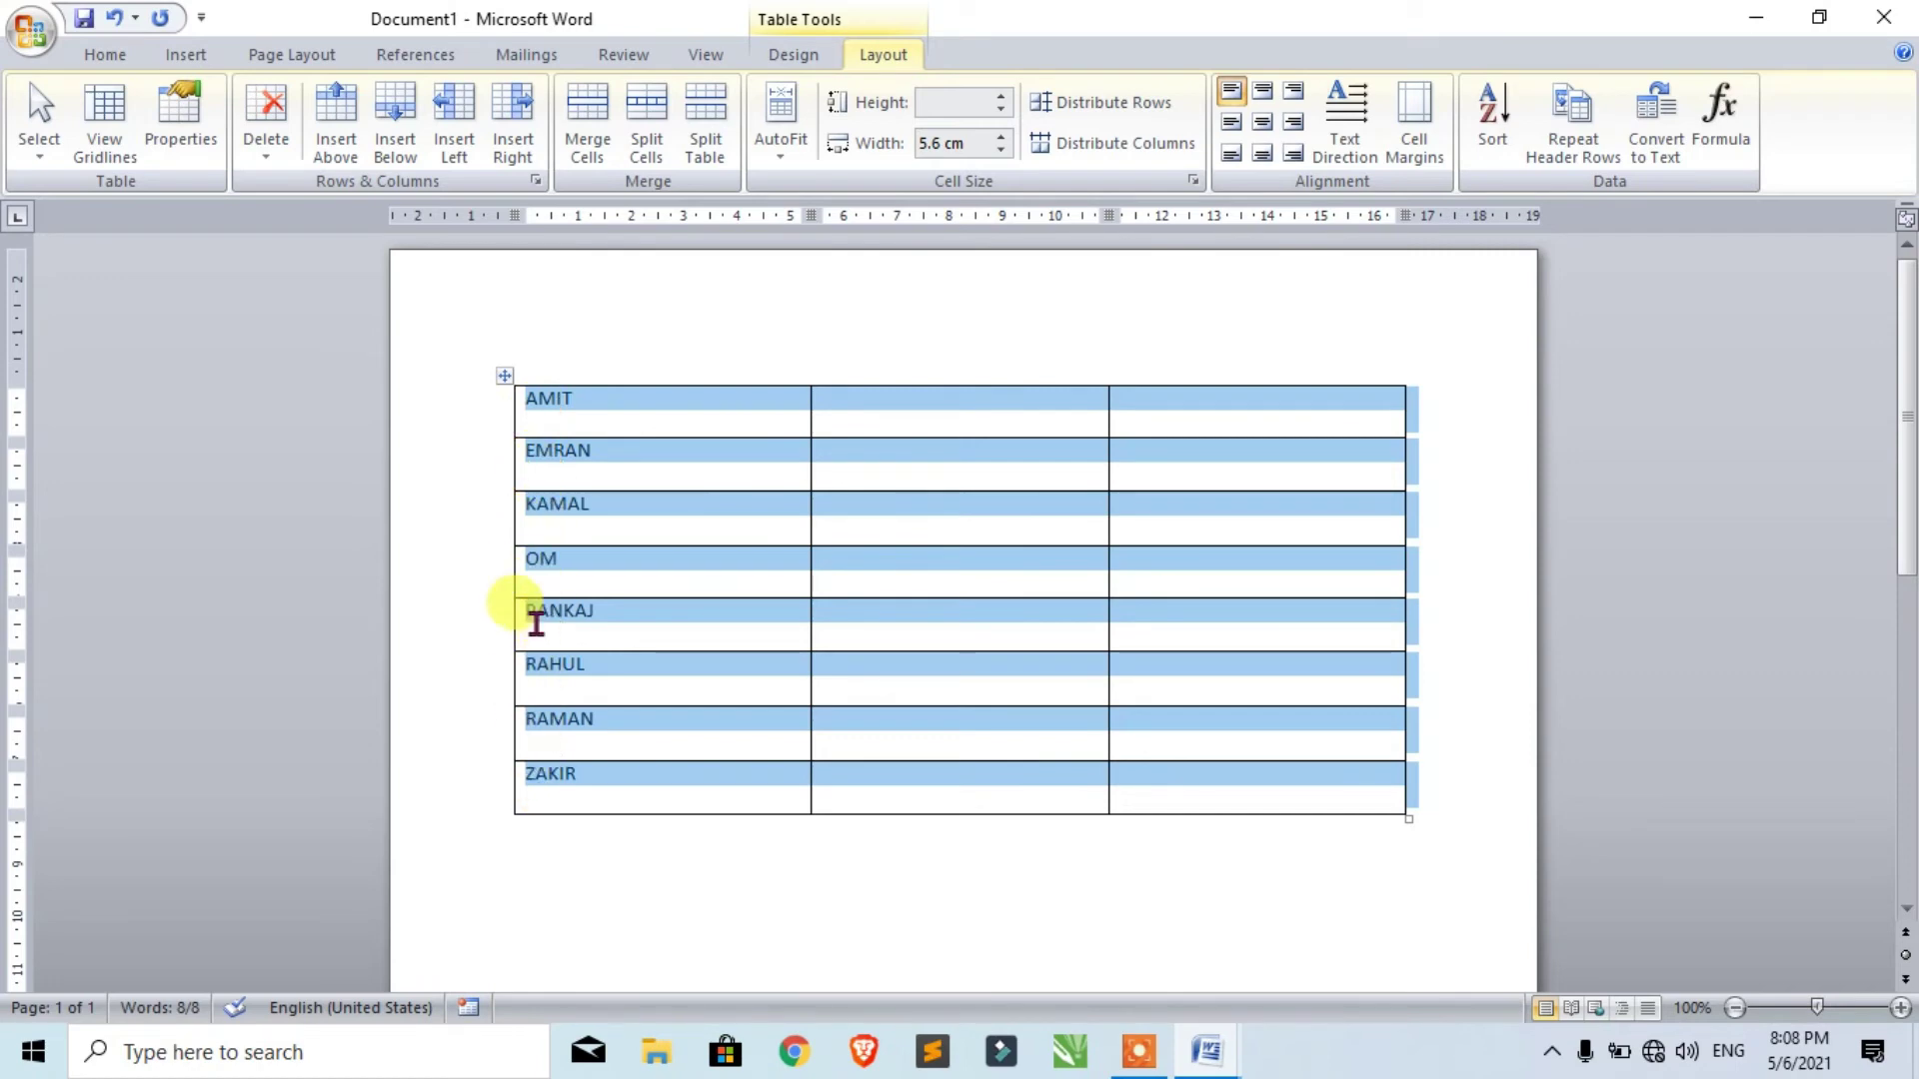
Sort the table by Column 1 in descending order.
left_click(1493, 122)
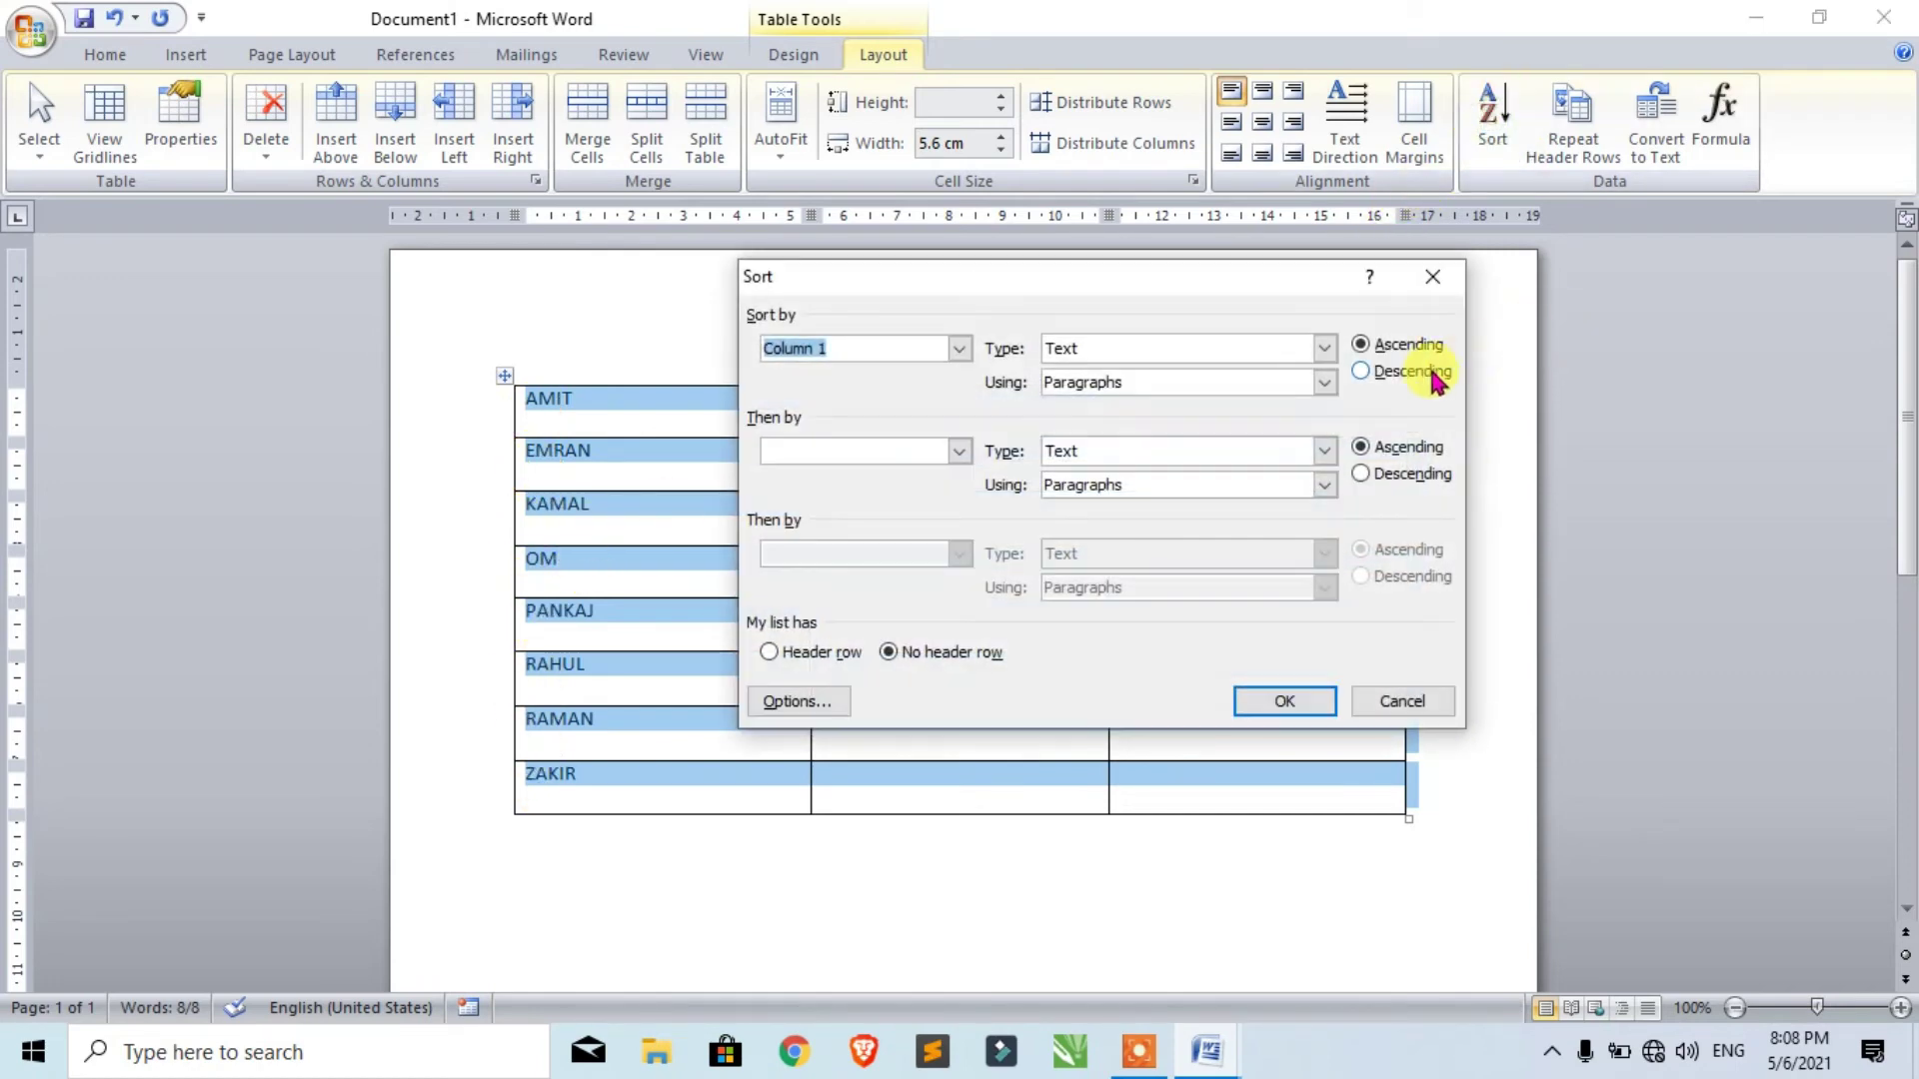
left_click(1404, 373)
left_click(1250, 705)
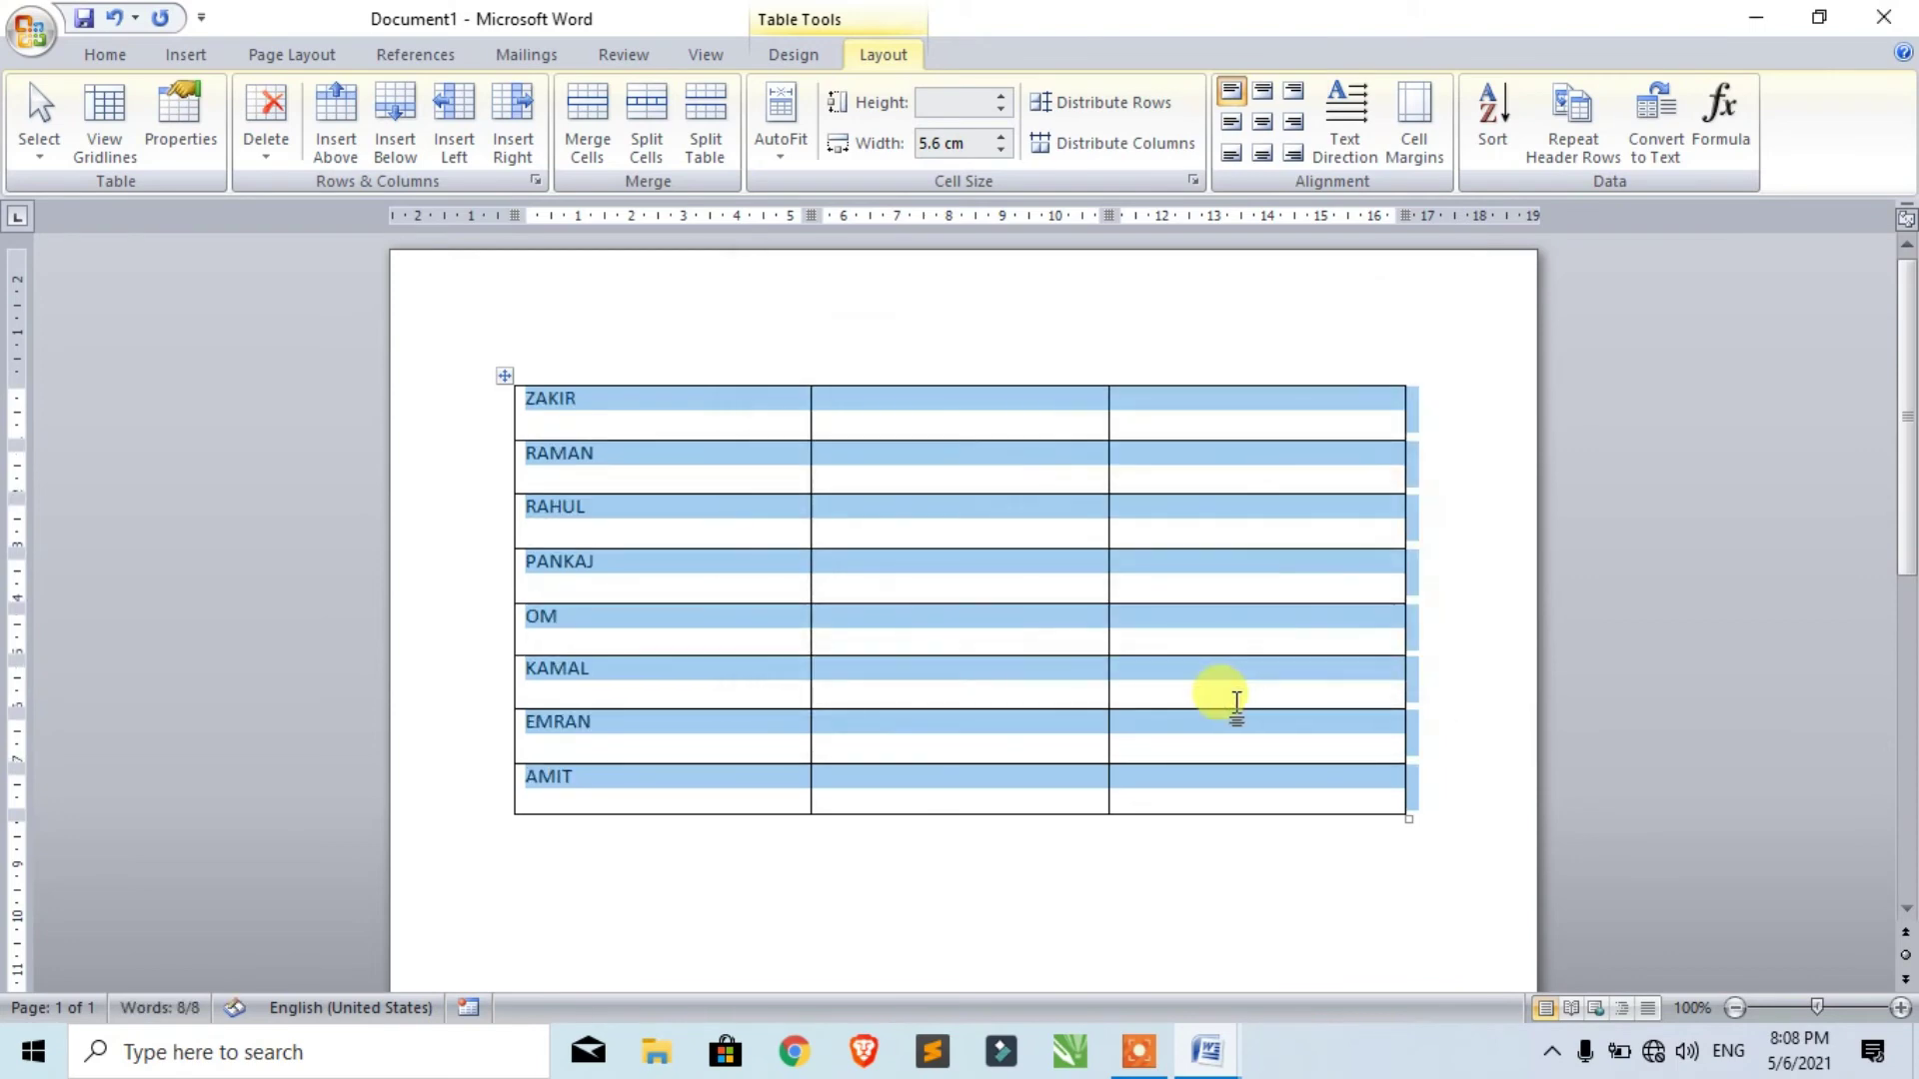
left_click(744, 419)
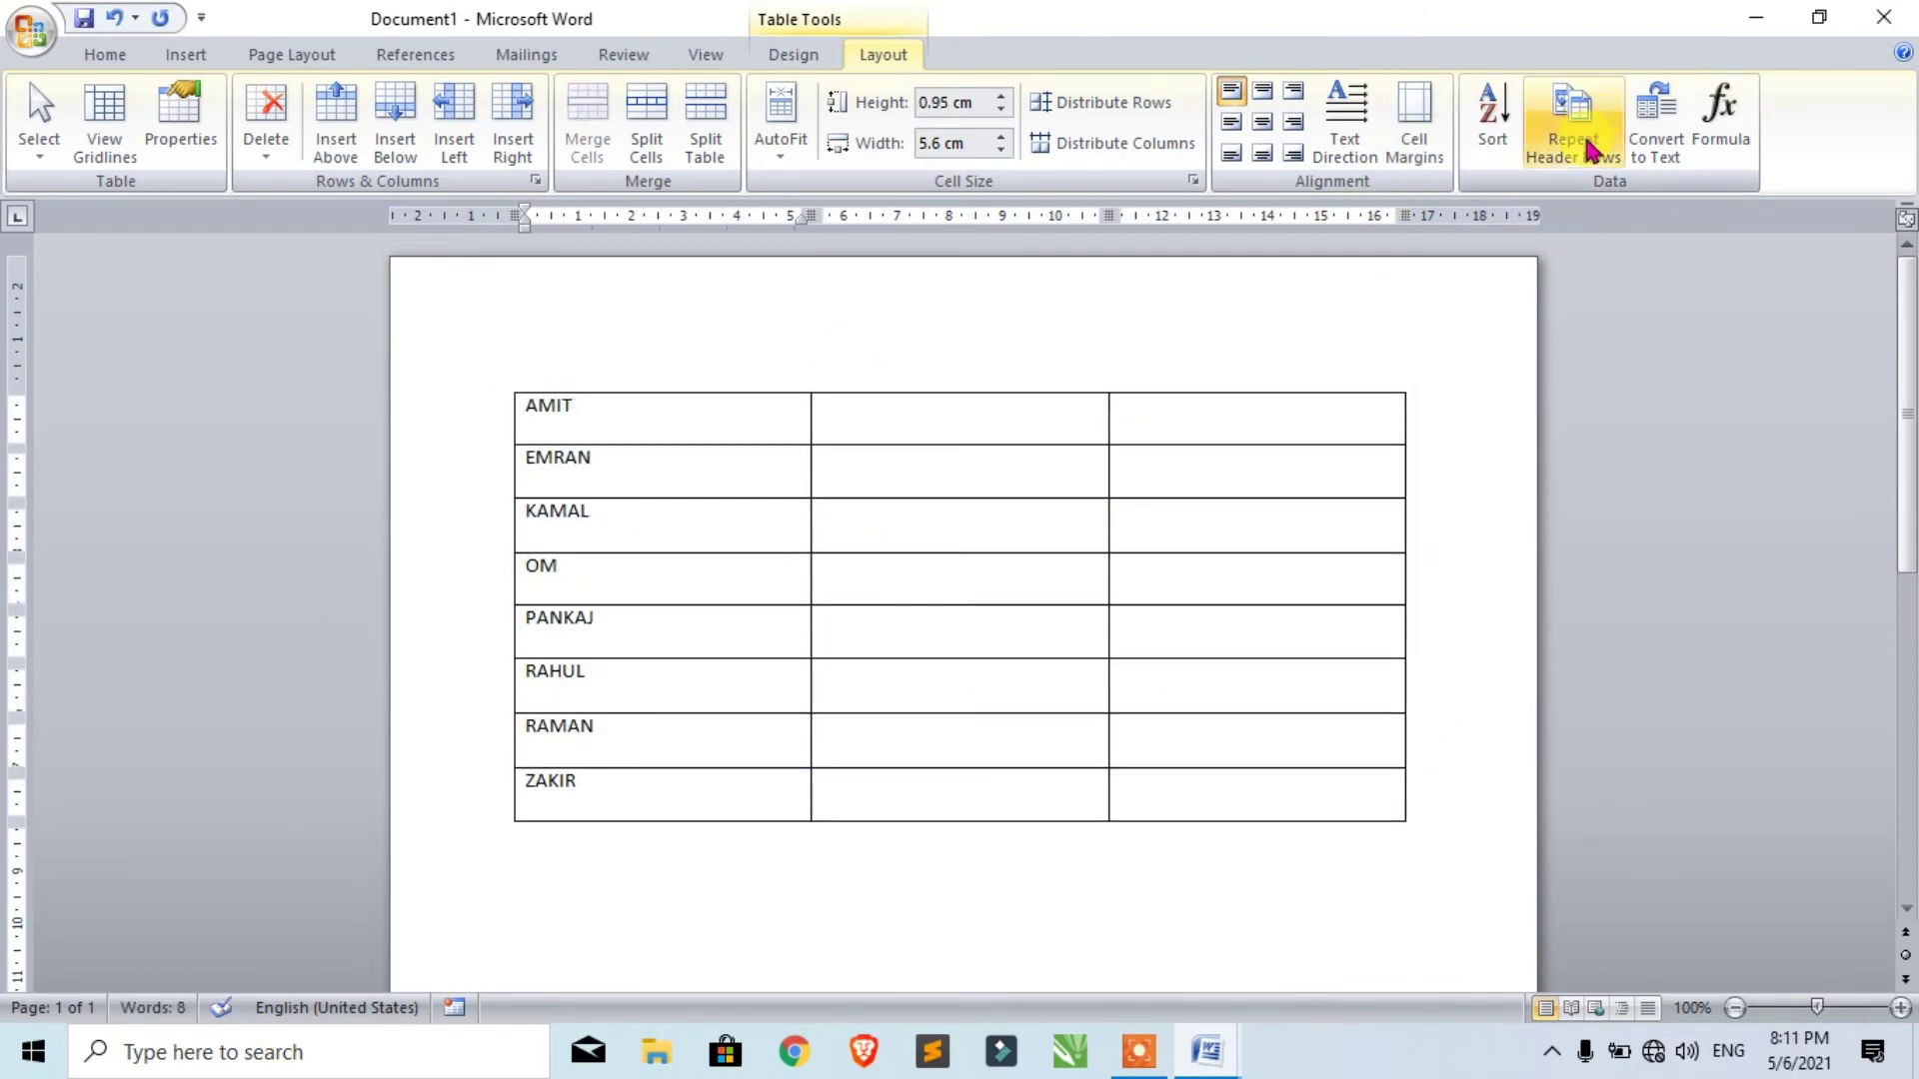
Shade all three cells of the table's first row with the darkest red theme colour.
left_click(799, 415)
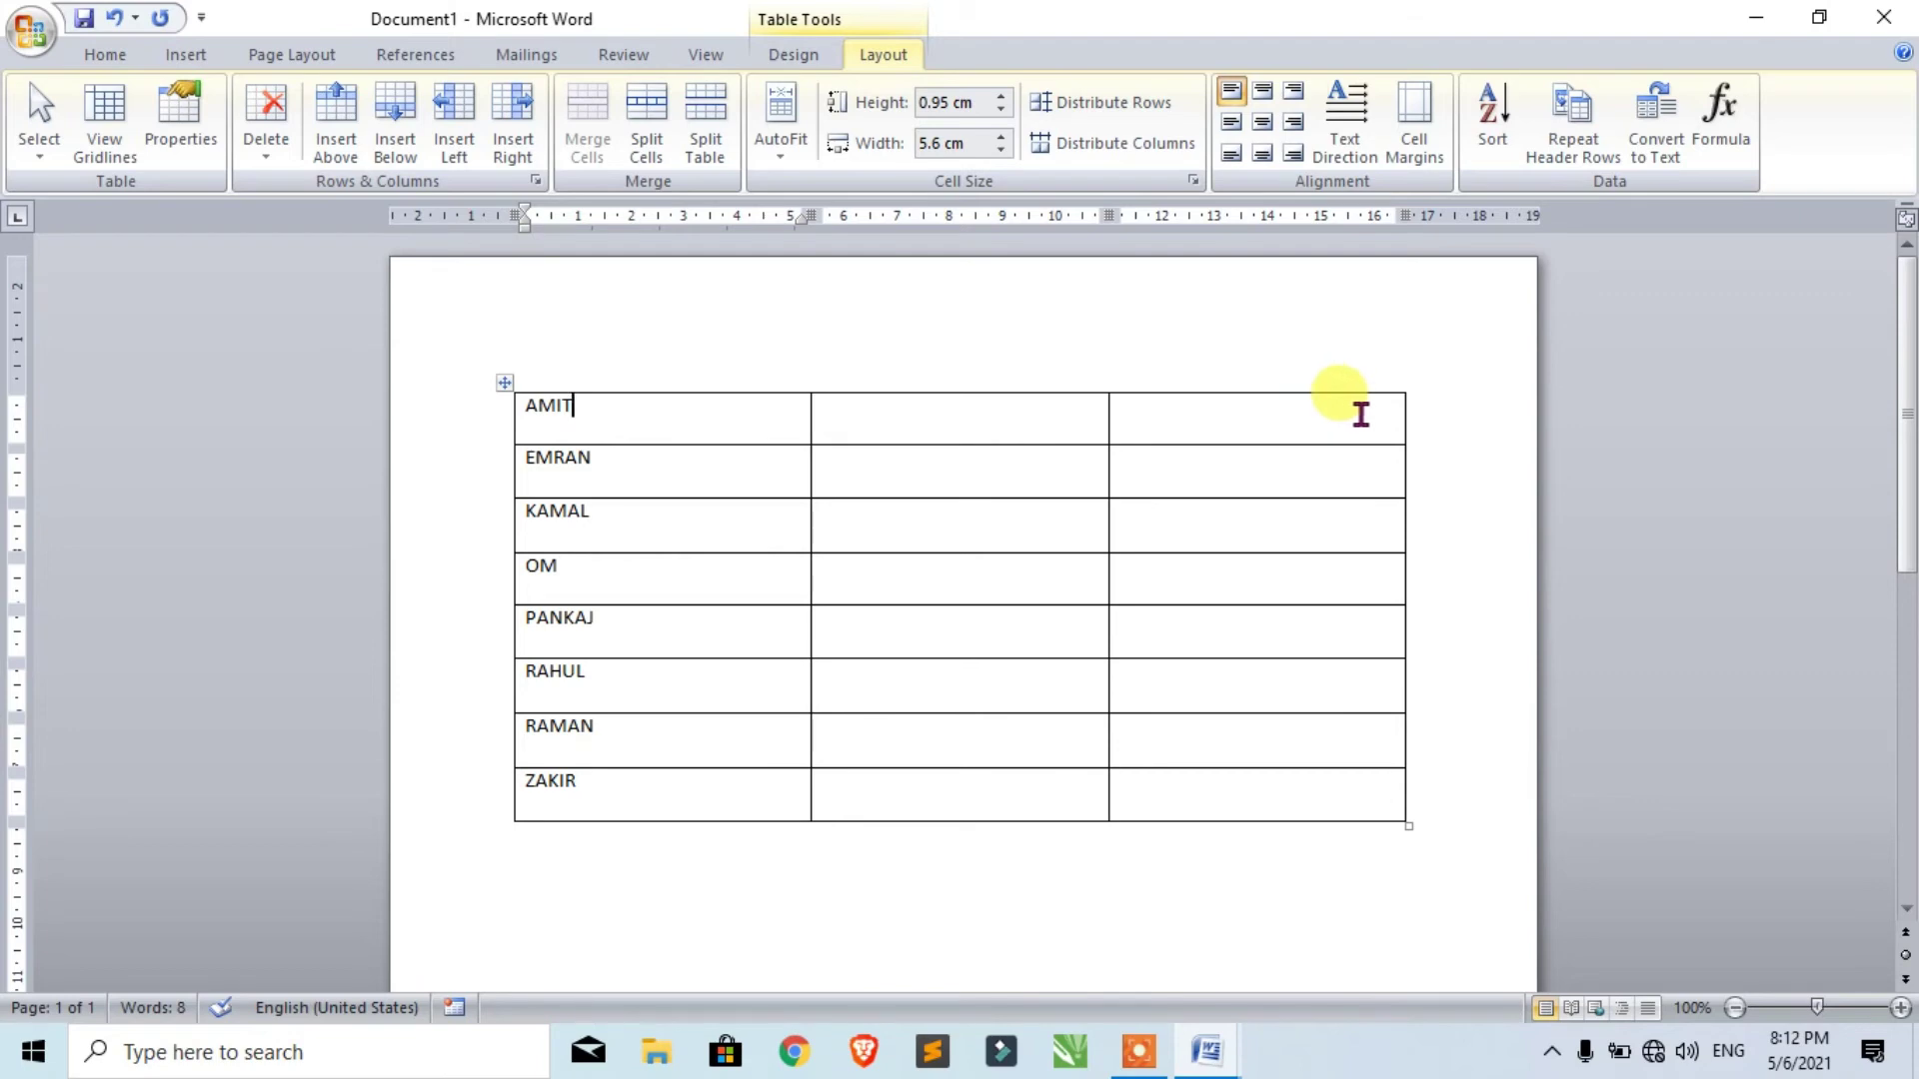
left_click_drag(1230, 419, 728, 415)
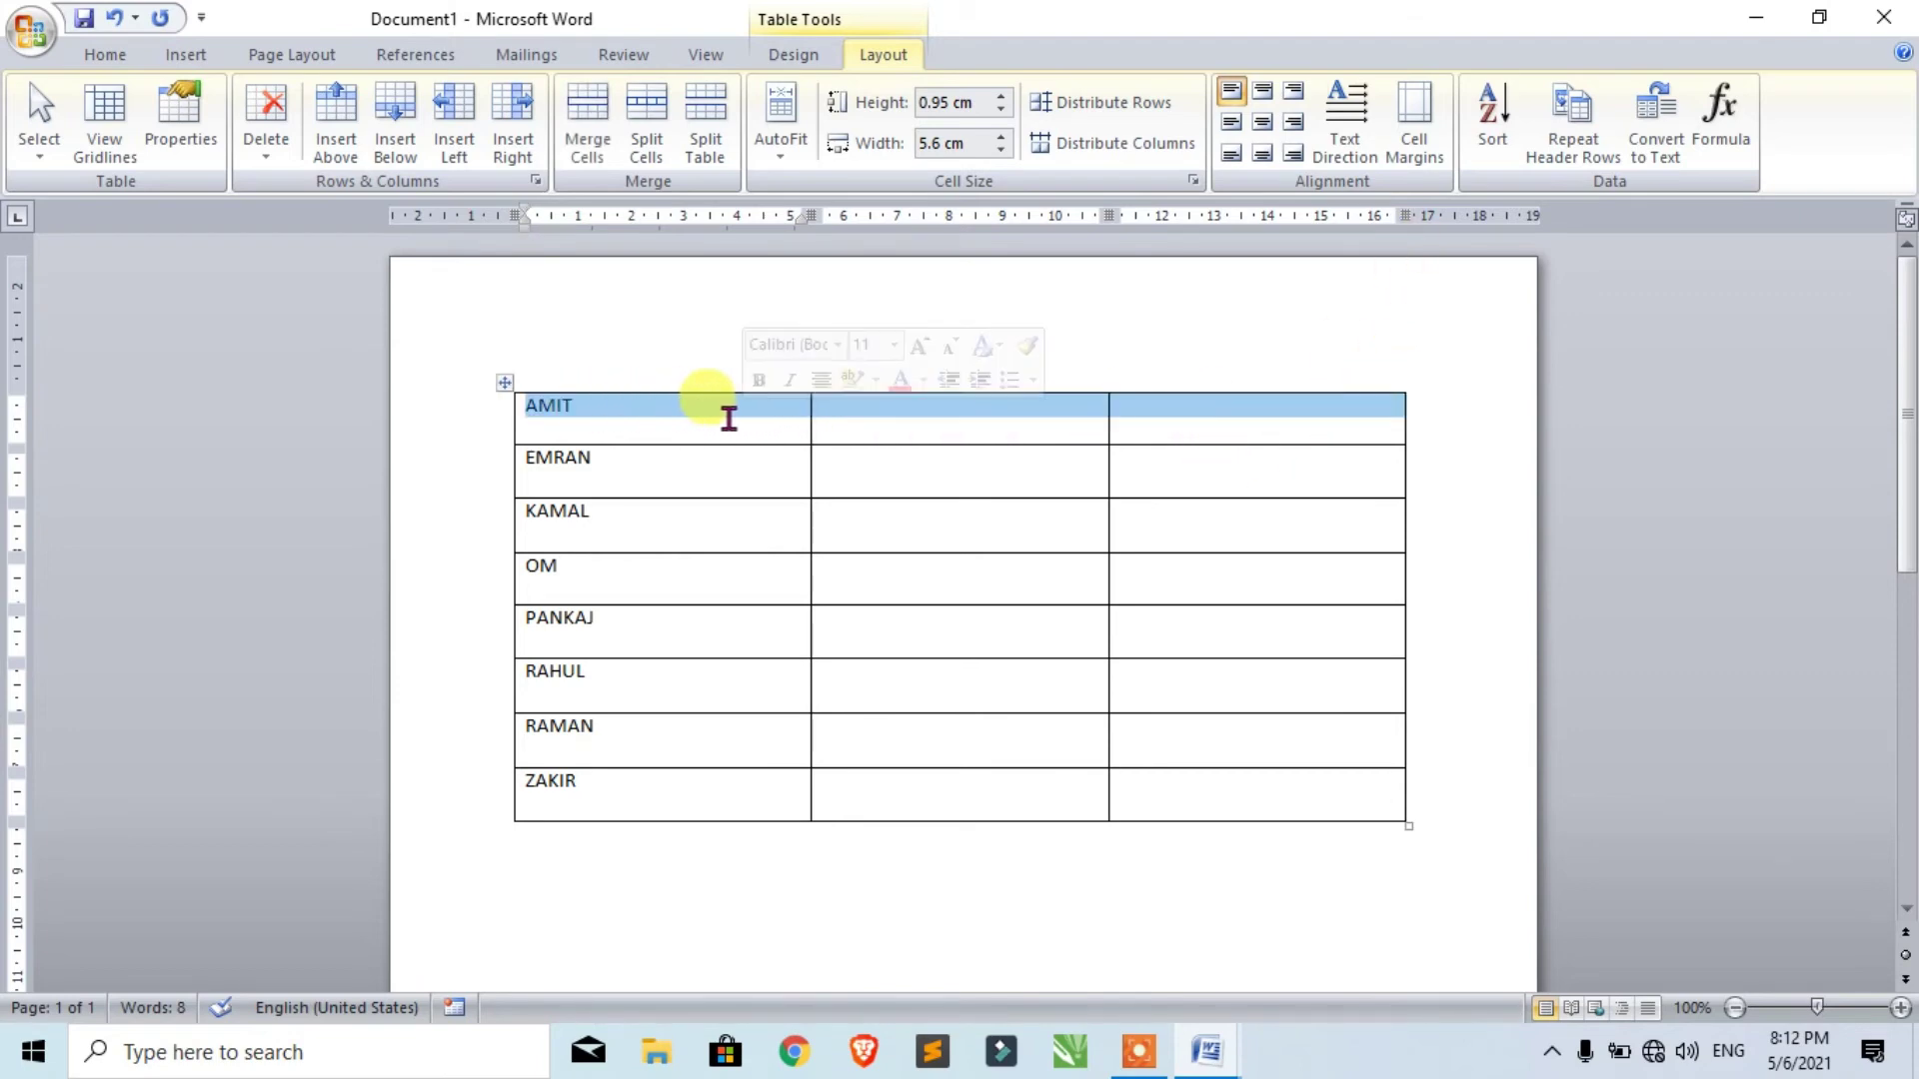
left_click(790, 56)
left_click(1162, 91)
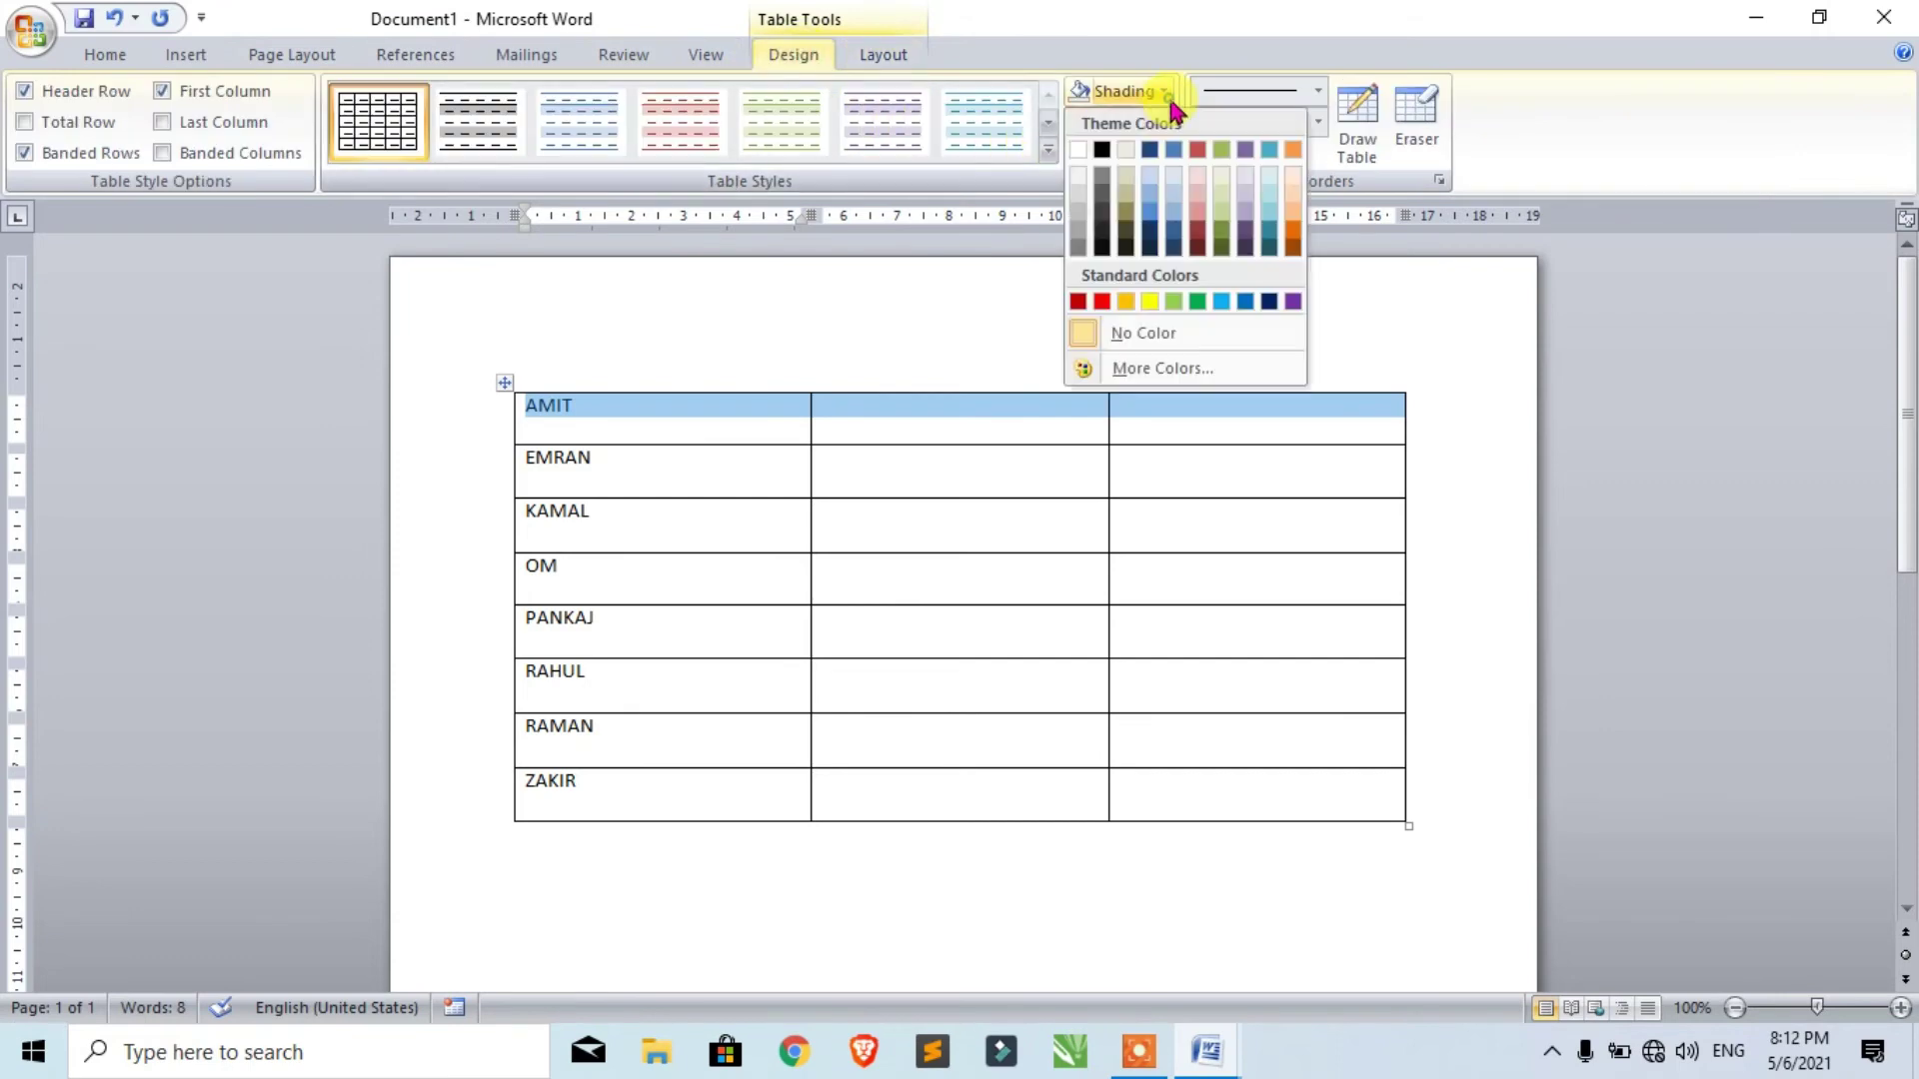
left_click(1197, 248)
left_click(920, 416)
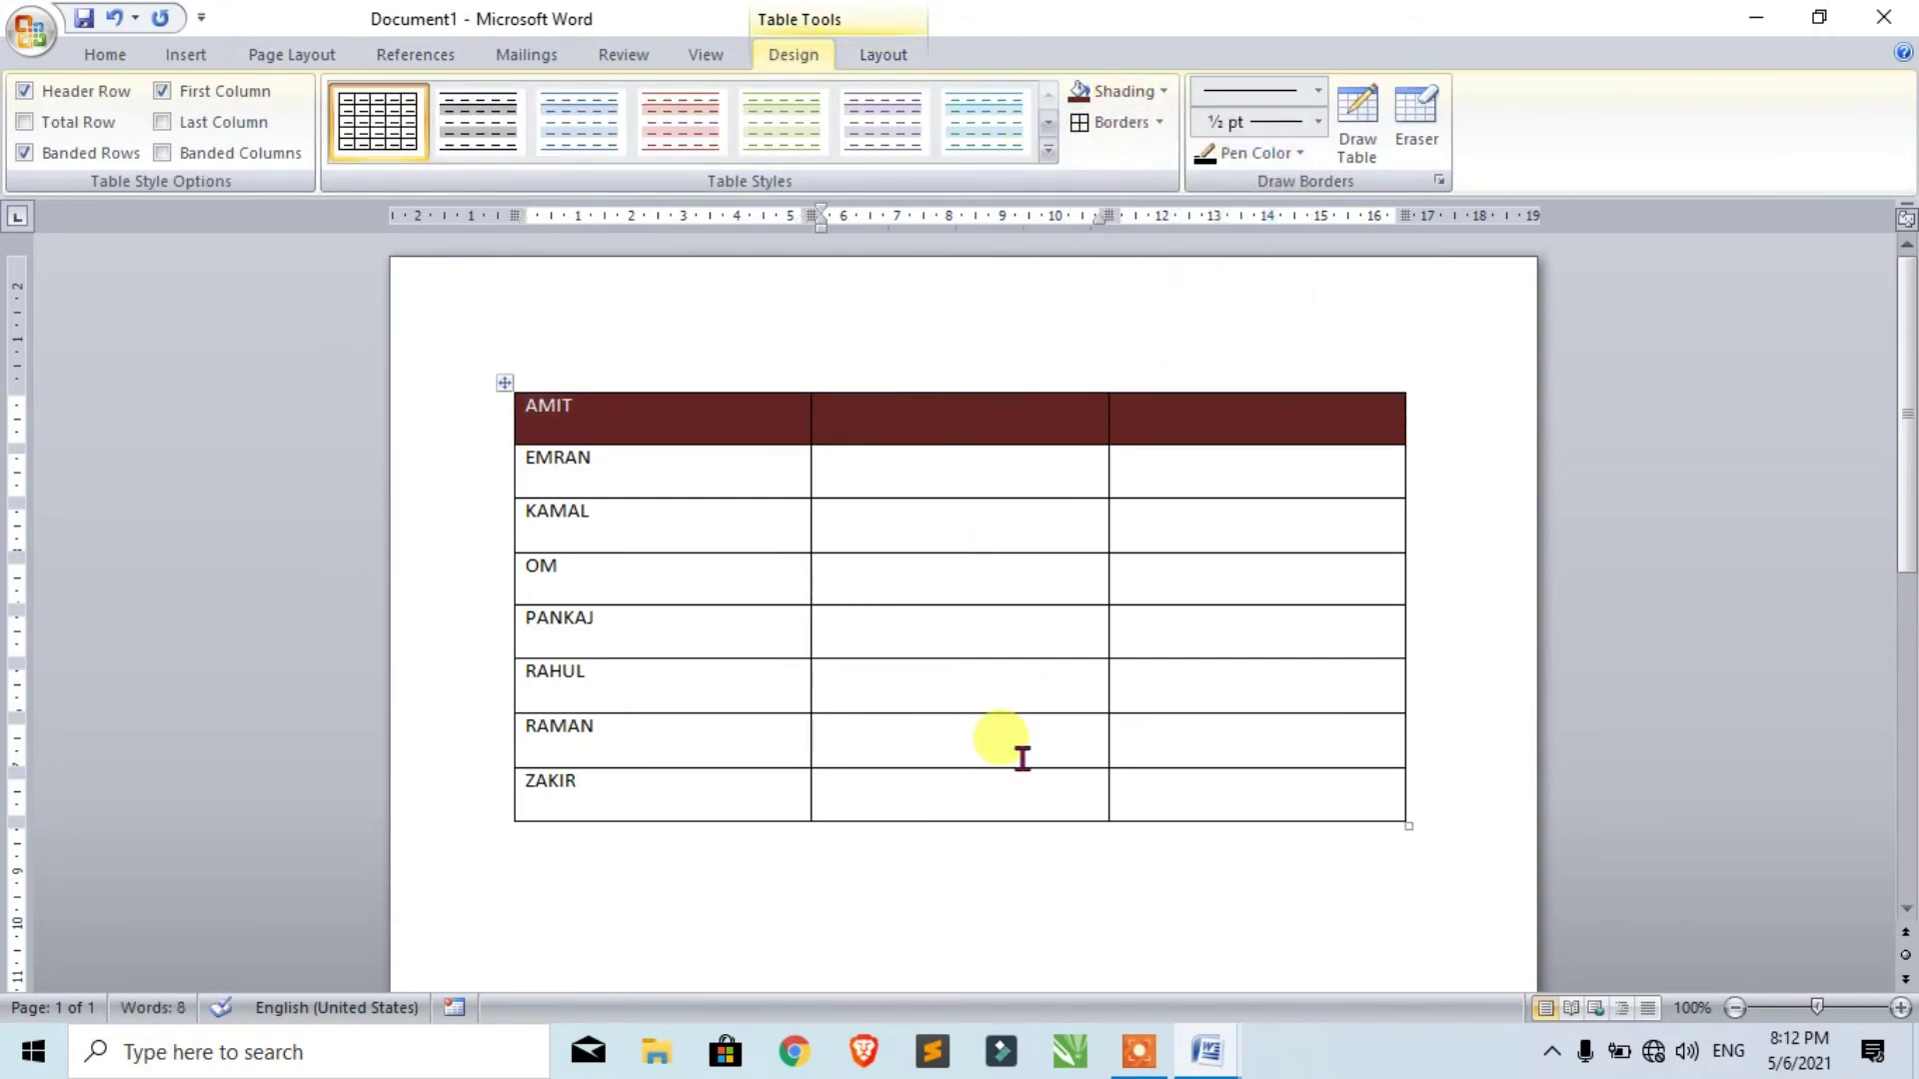
Add empty rows below the table's last row until the table extends several rows onto a second page.
left_click(885, 54)
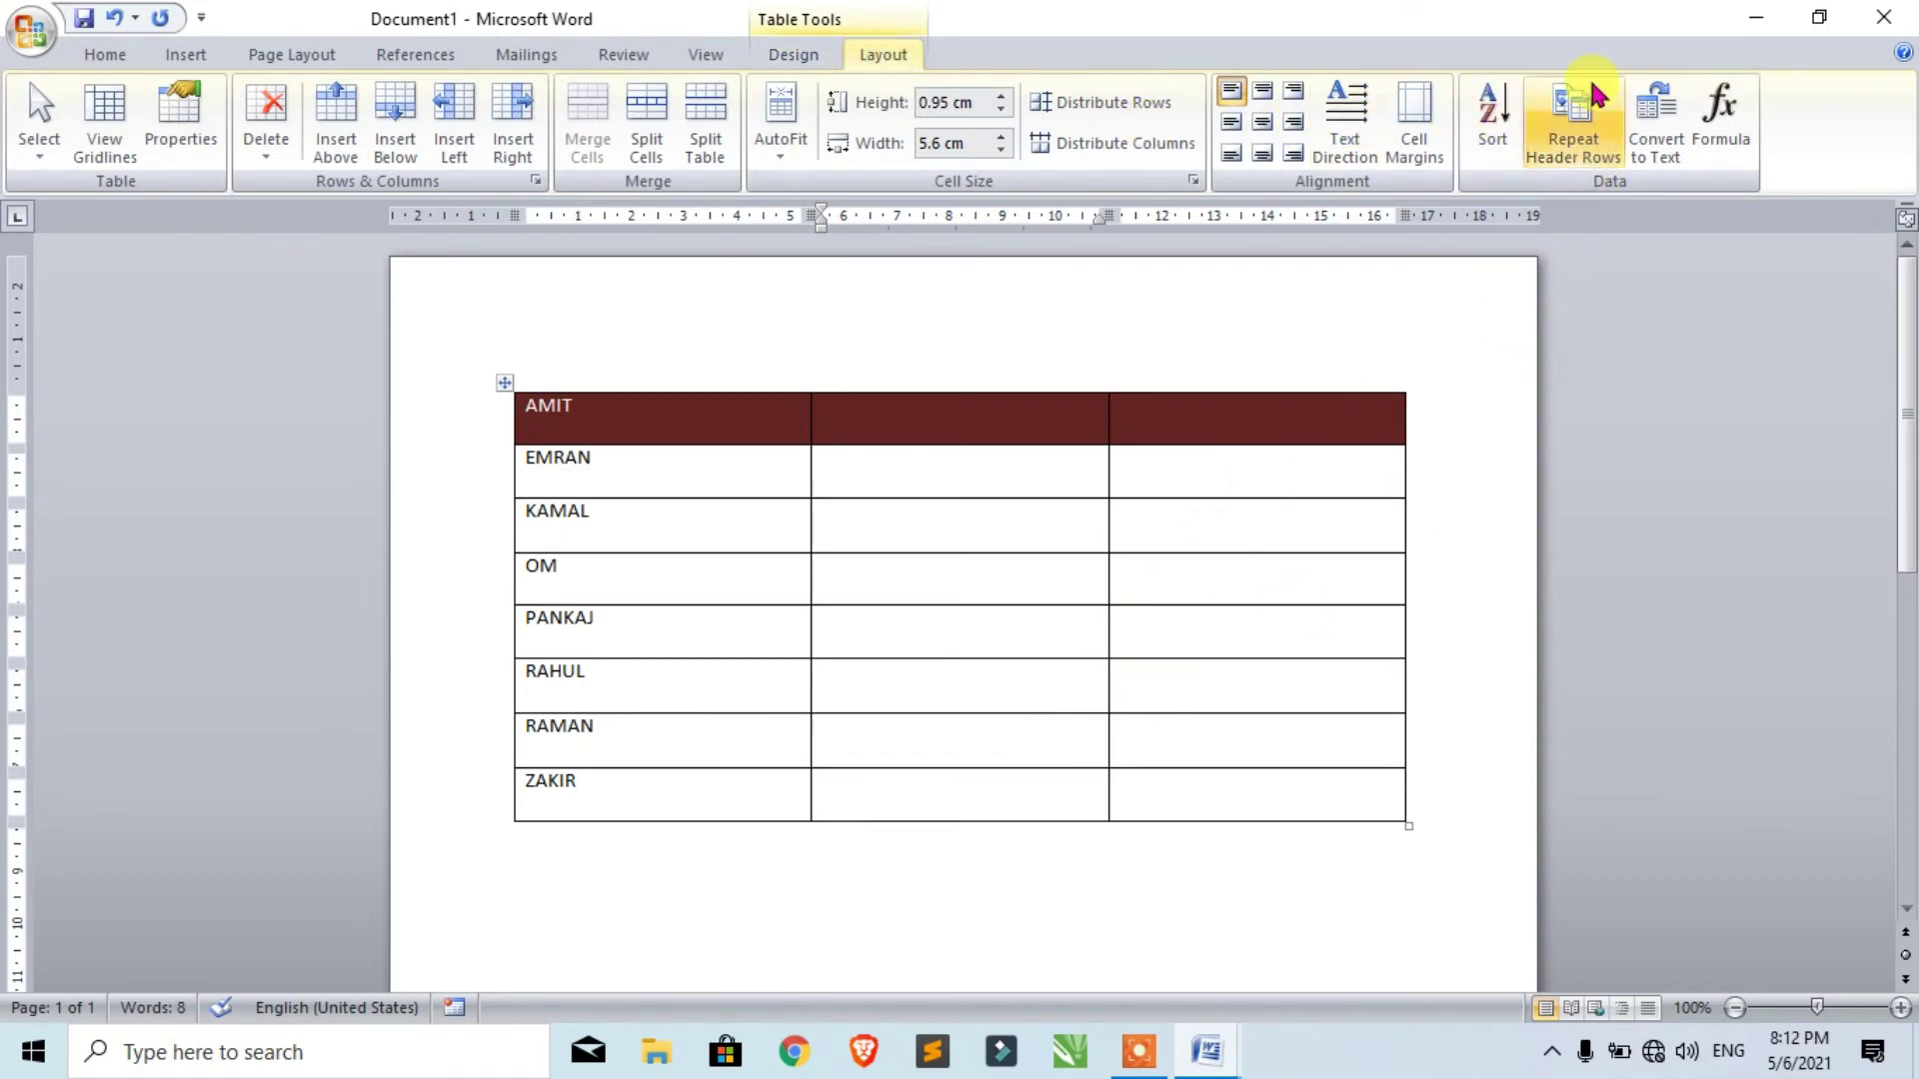
left_click(912, 783)
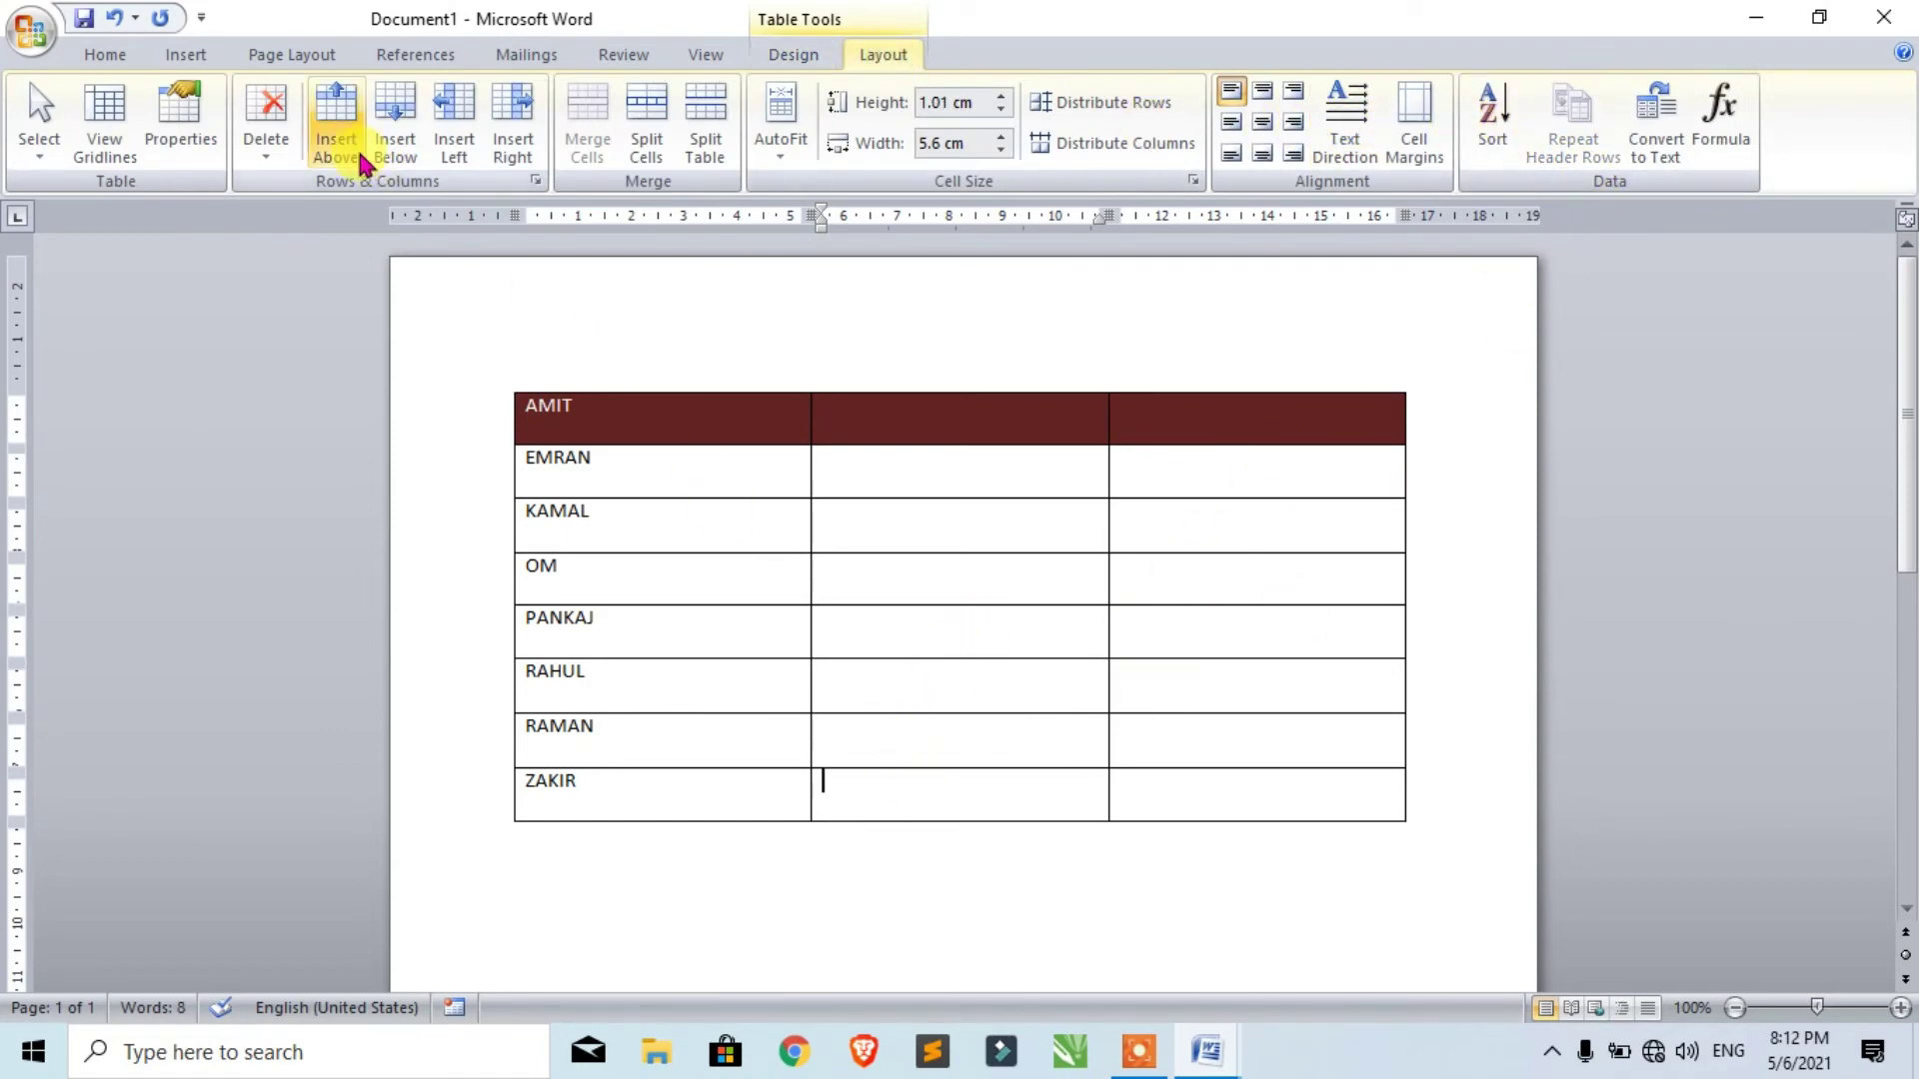
left_click(391, 155)
left_click(391, 155)
left_click(391, 155)
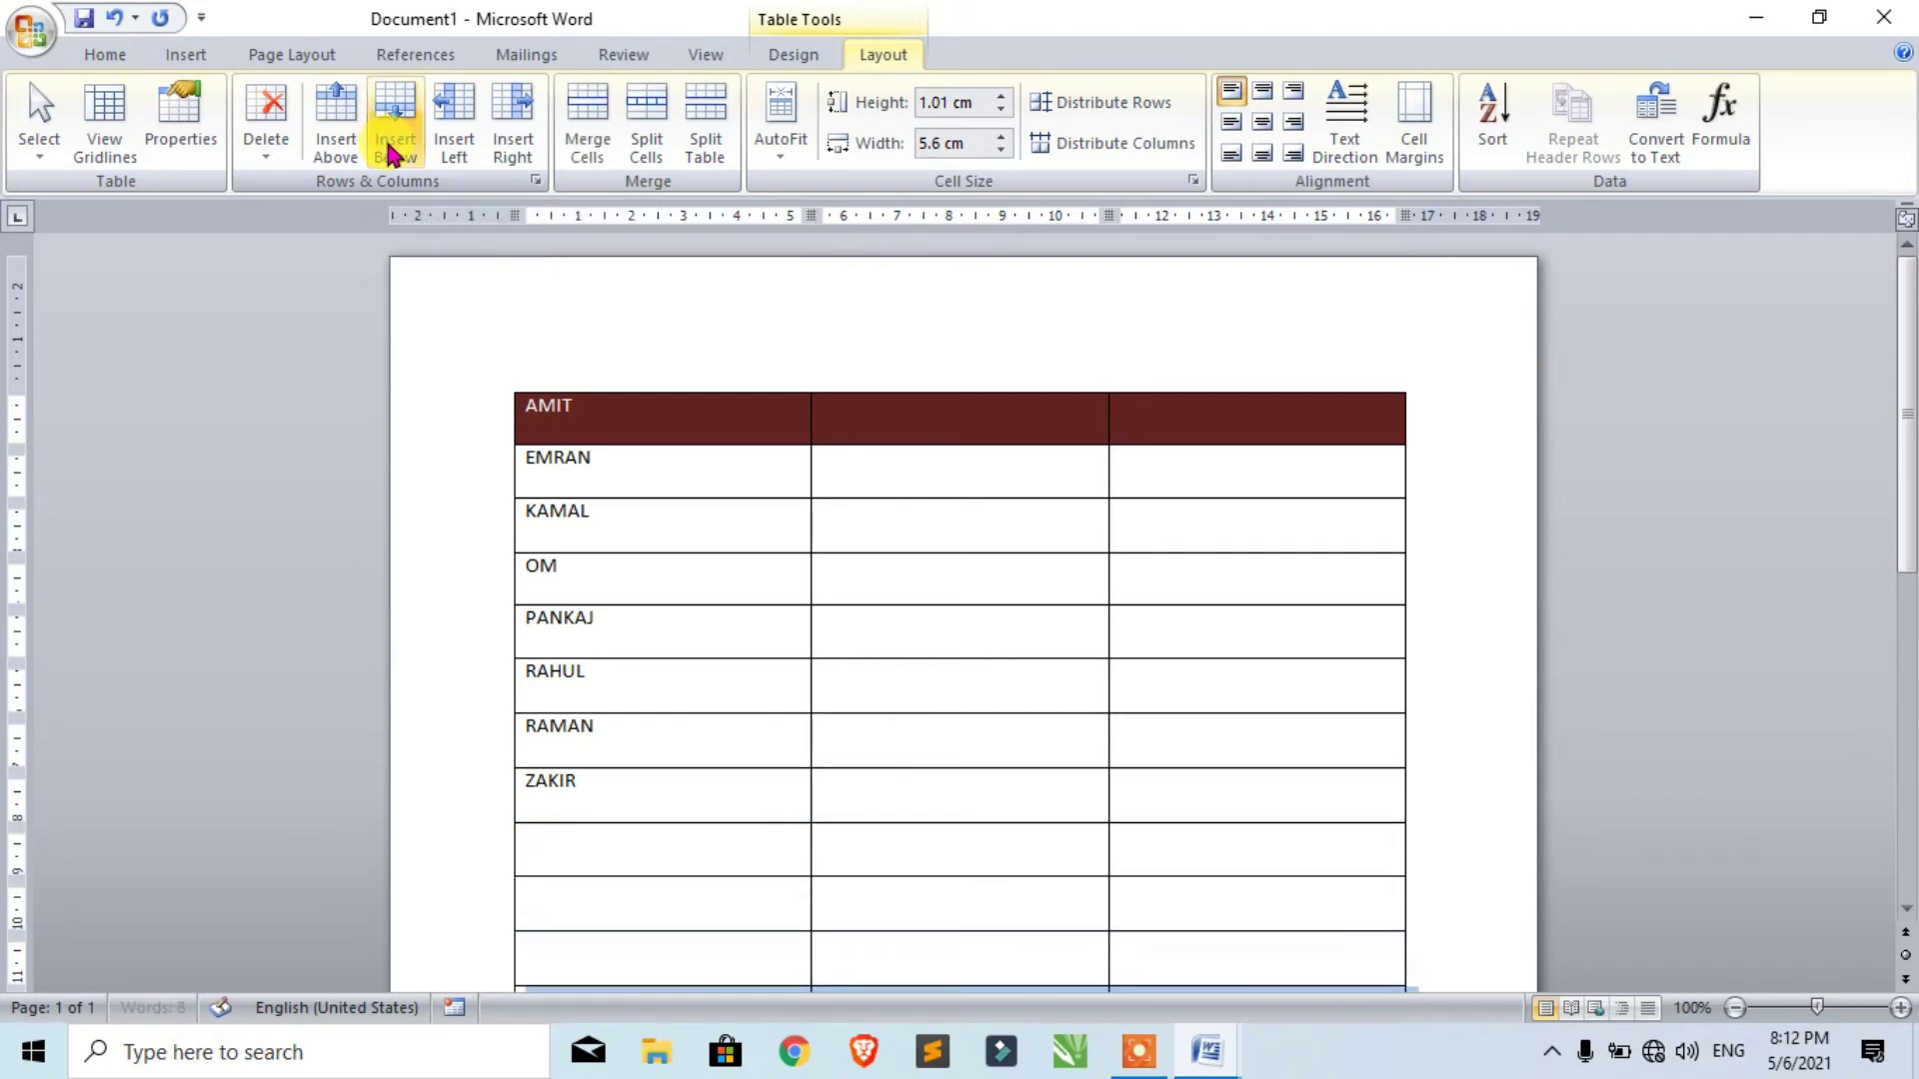
left_click(392, 155)
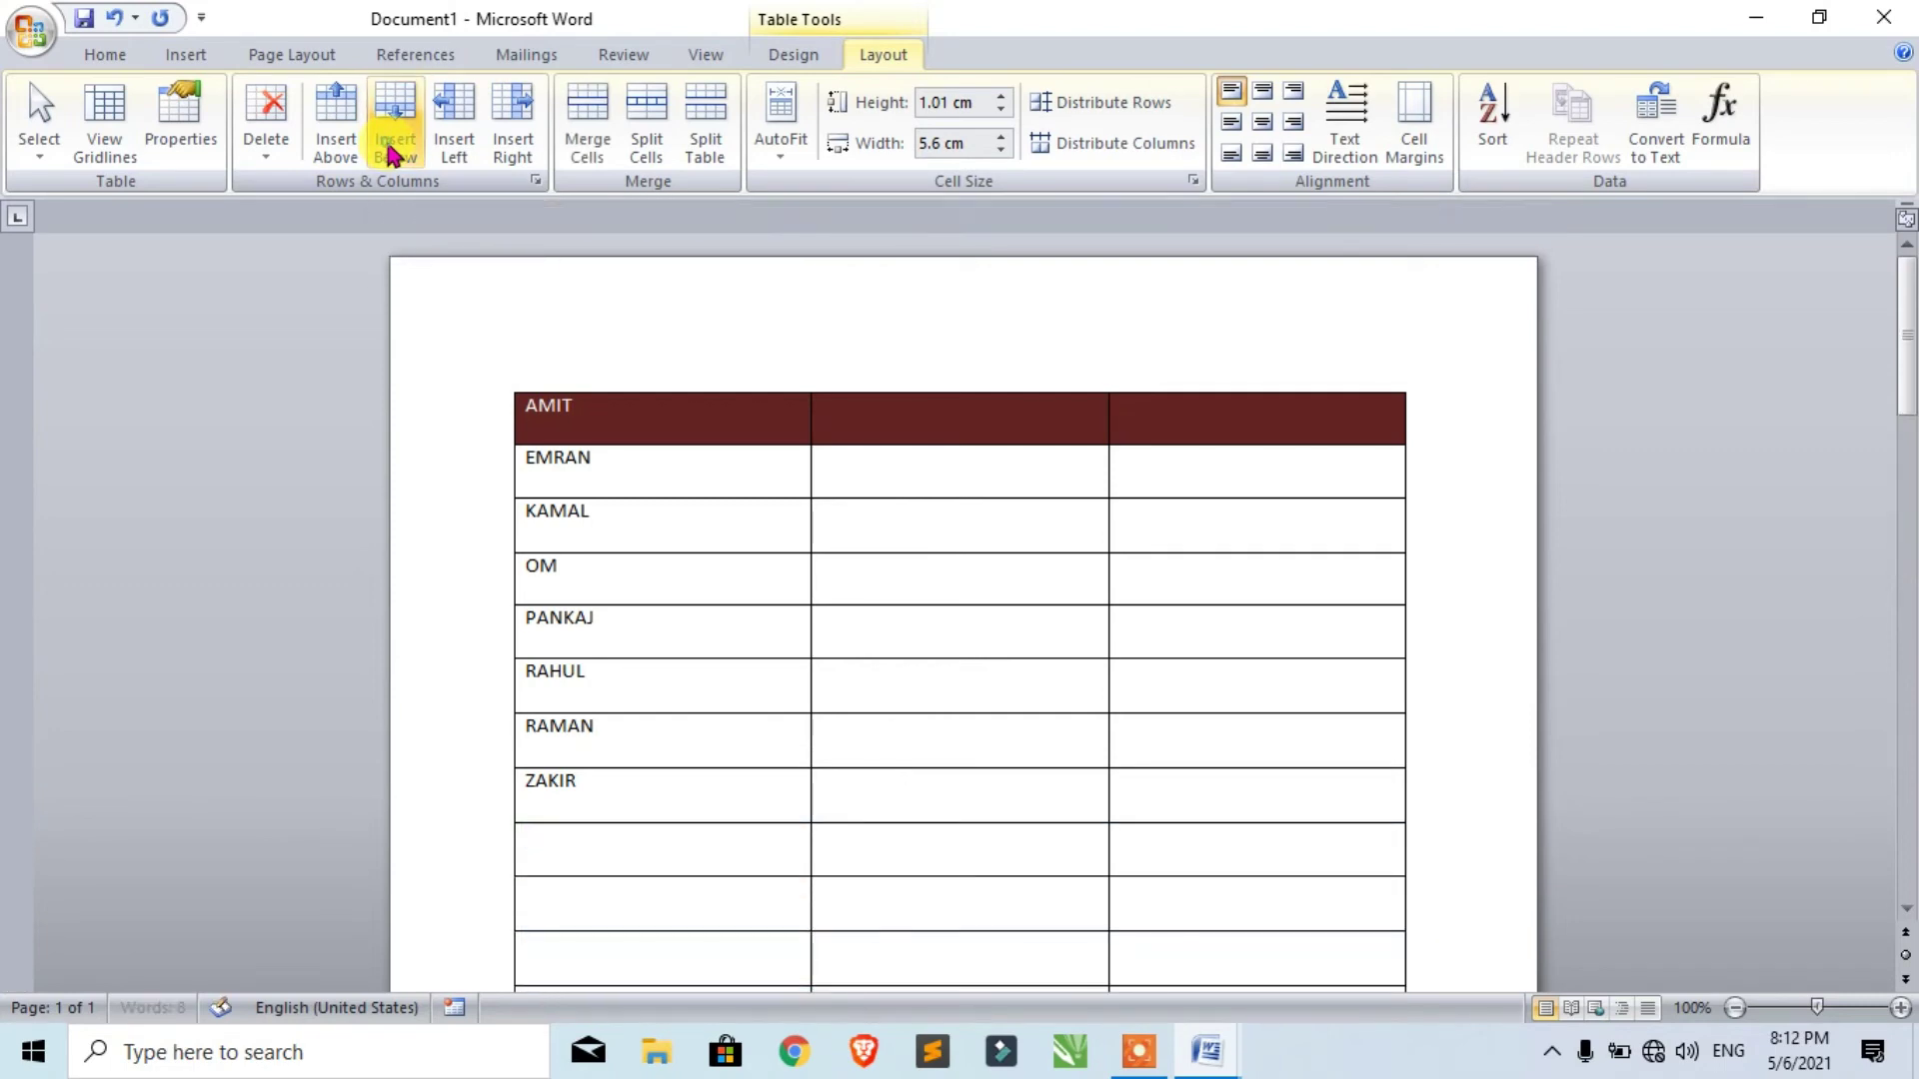
scroll(835, 676, "down", 8)
scroll(842, 680, "down", 10)
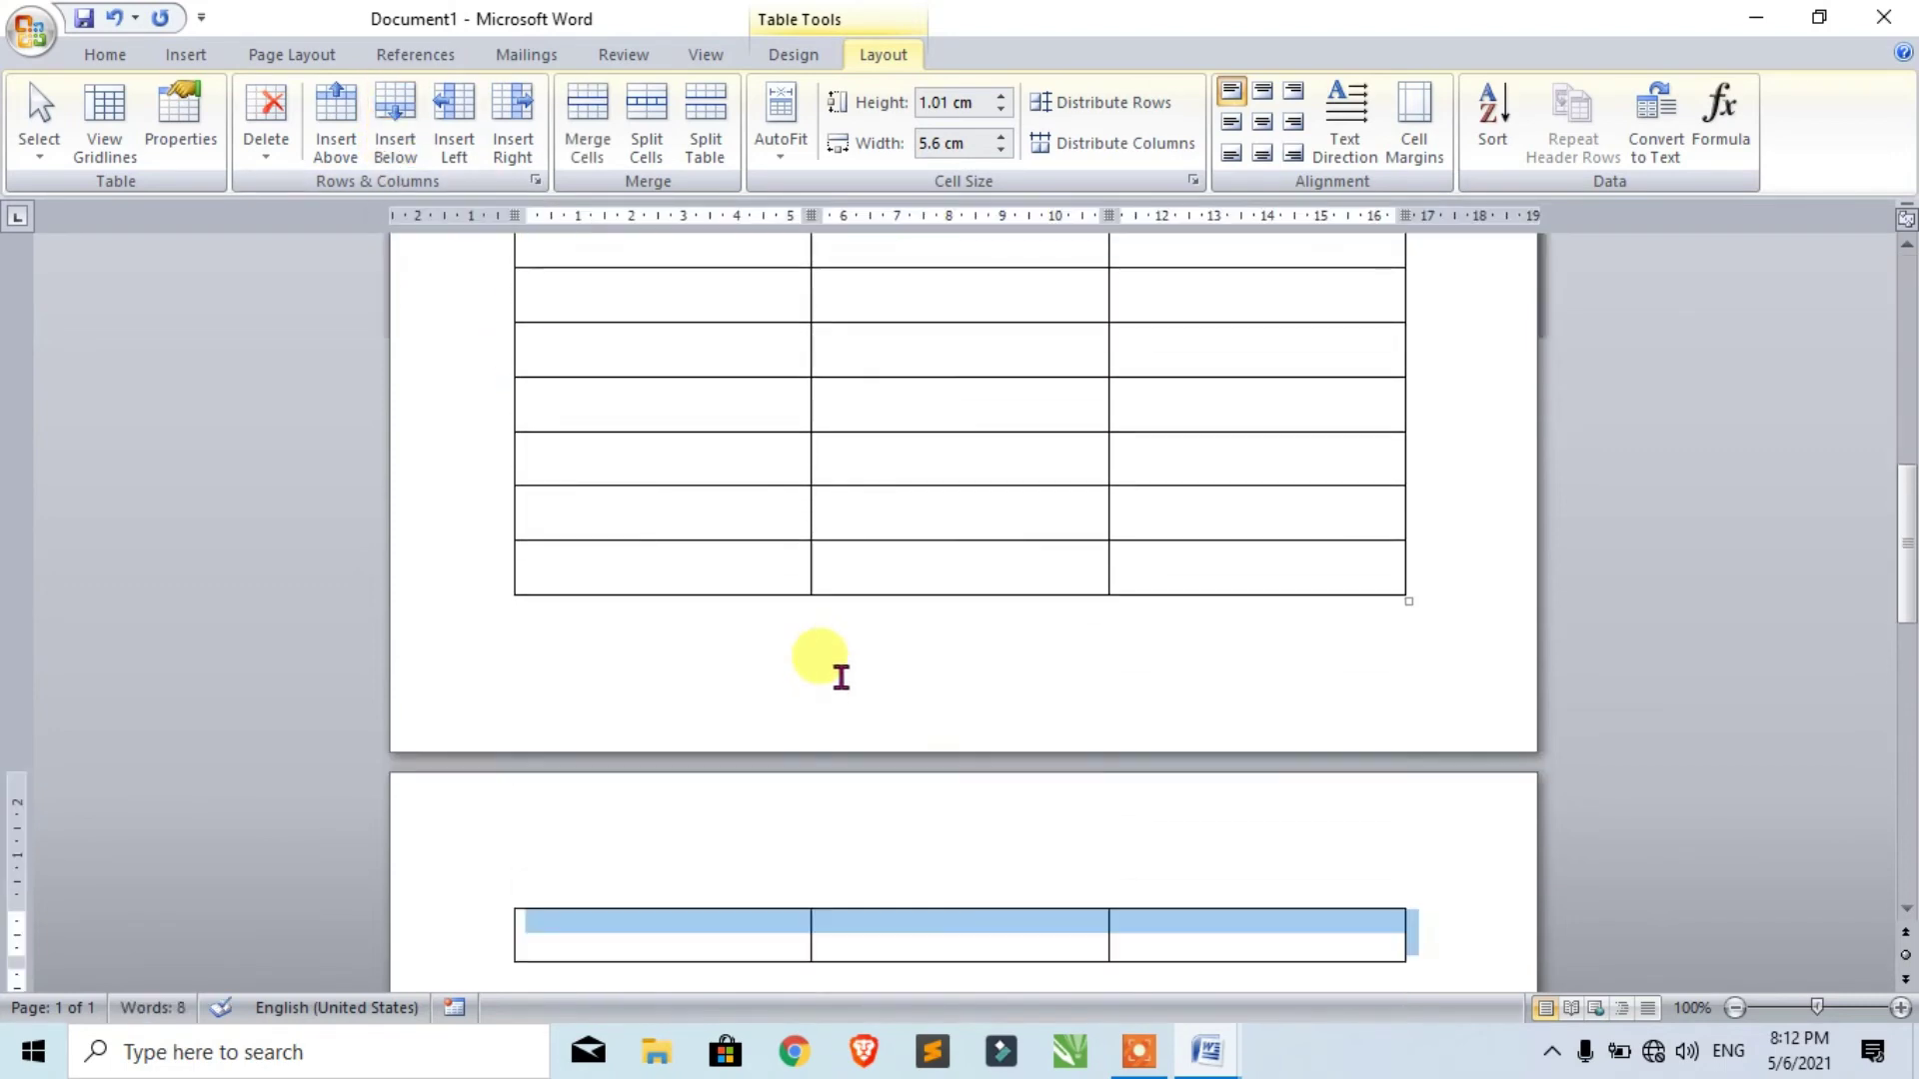
left_click(379, 150)
left_click(380, 150)
left_click(380, 150)
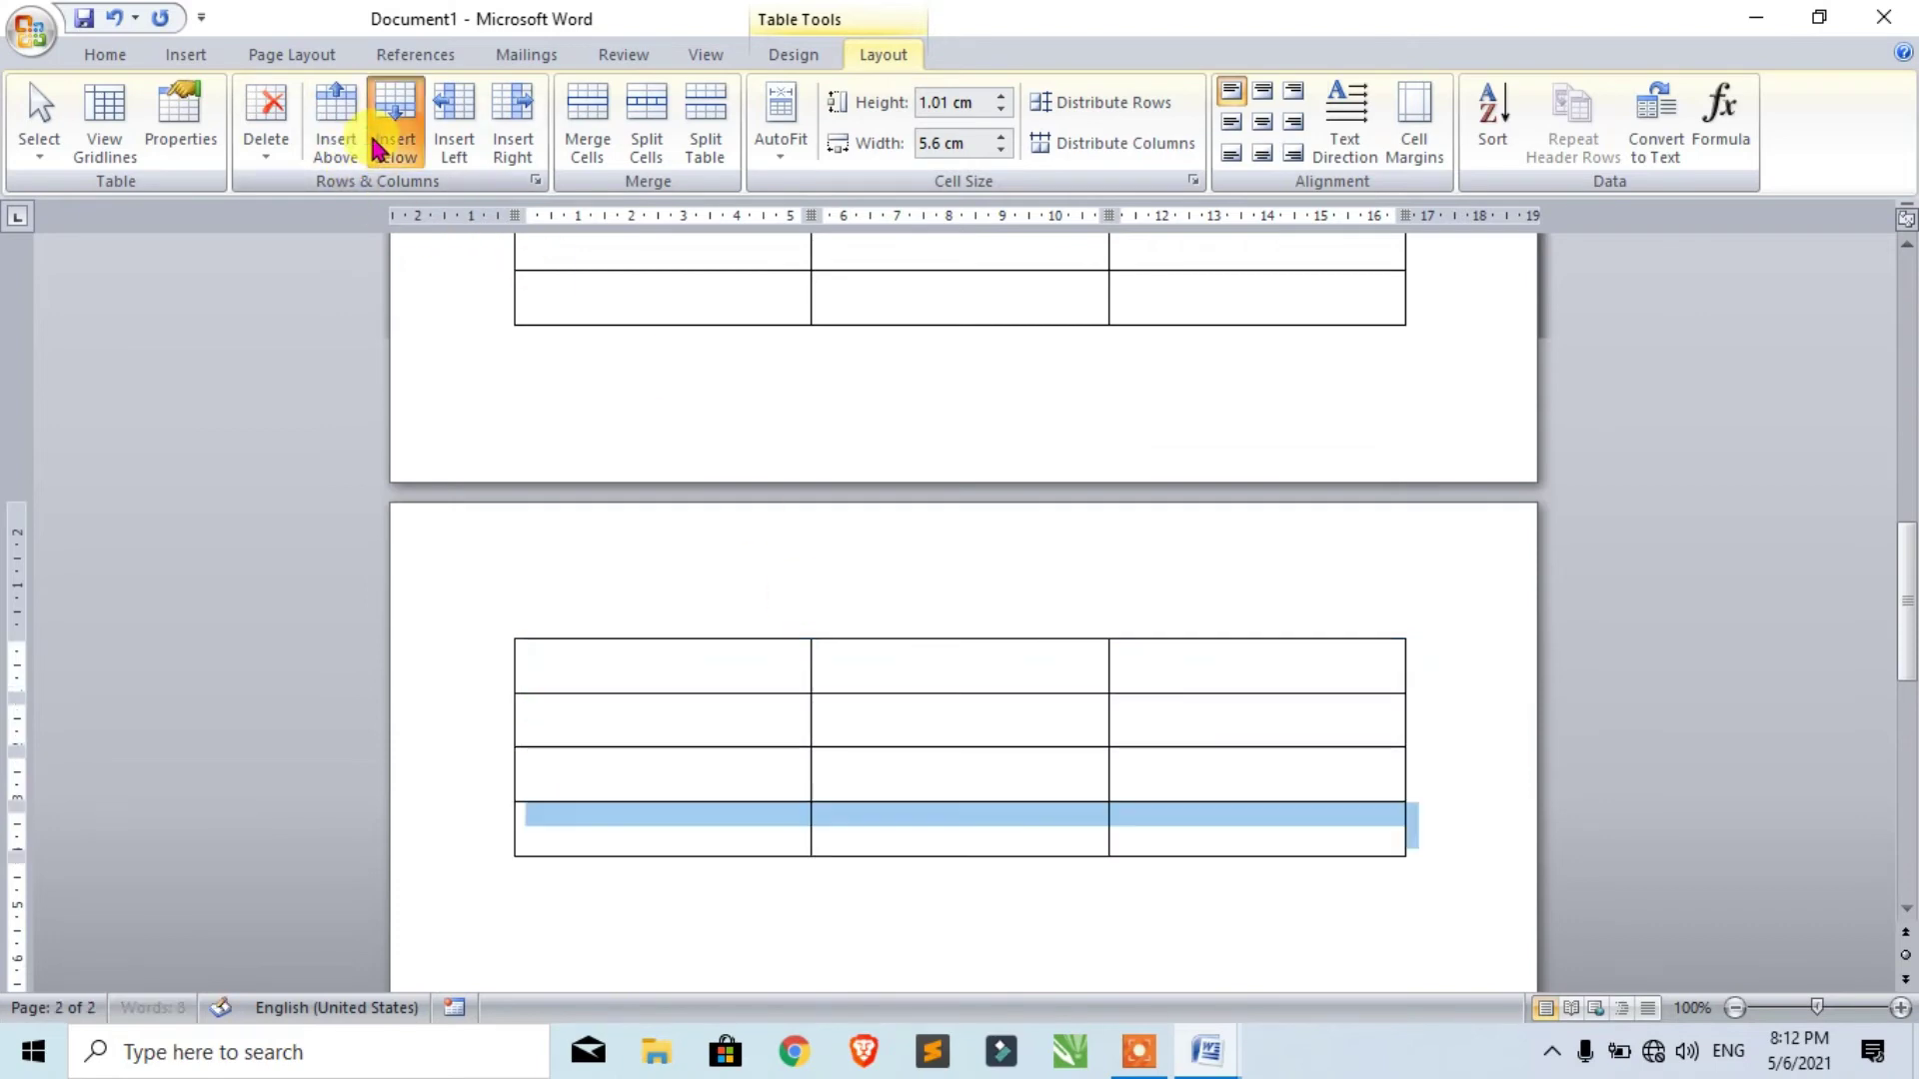
left_click(380, 150)
left_click(913, 755)
Set the dark red first row to repeat as a header row on each page and check it on page two.
scroll(1018, 822, "up", 8)
scroll(1019, 814, "down", 8)
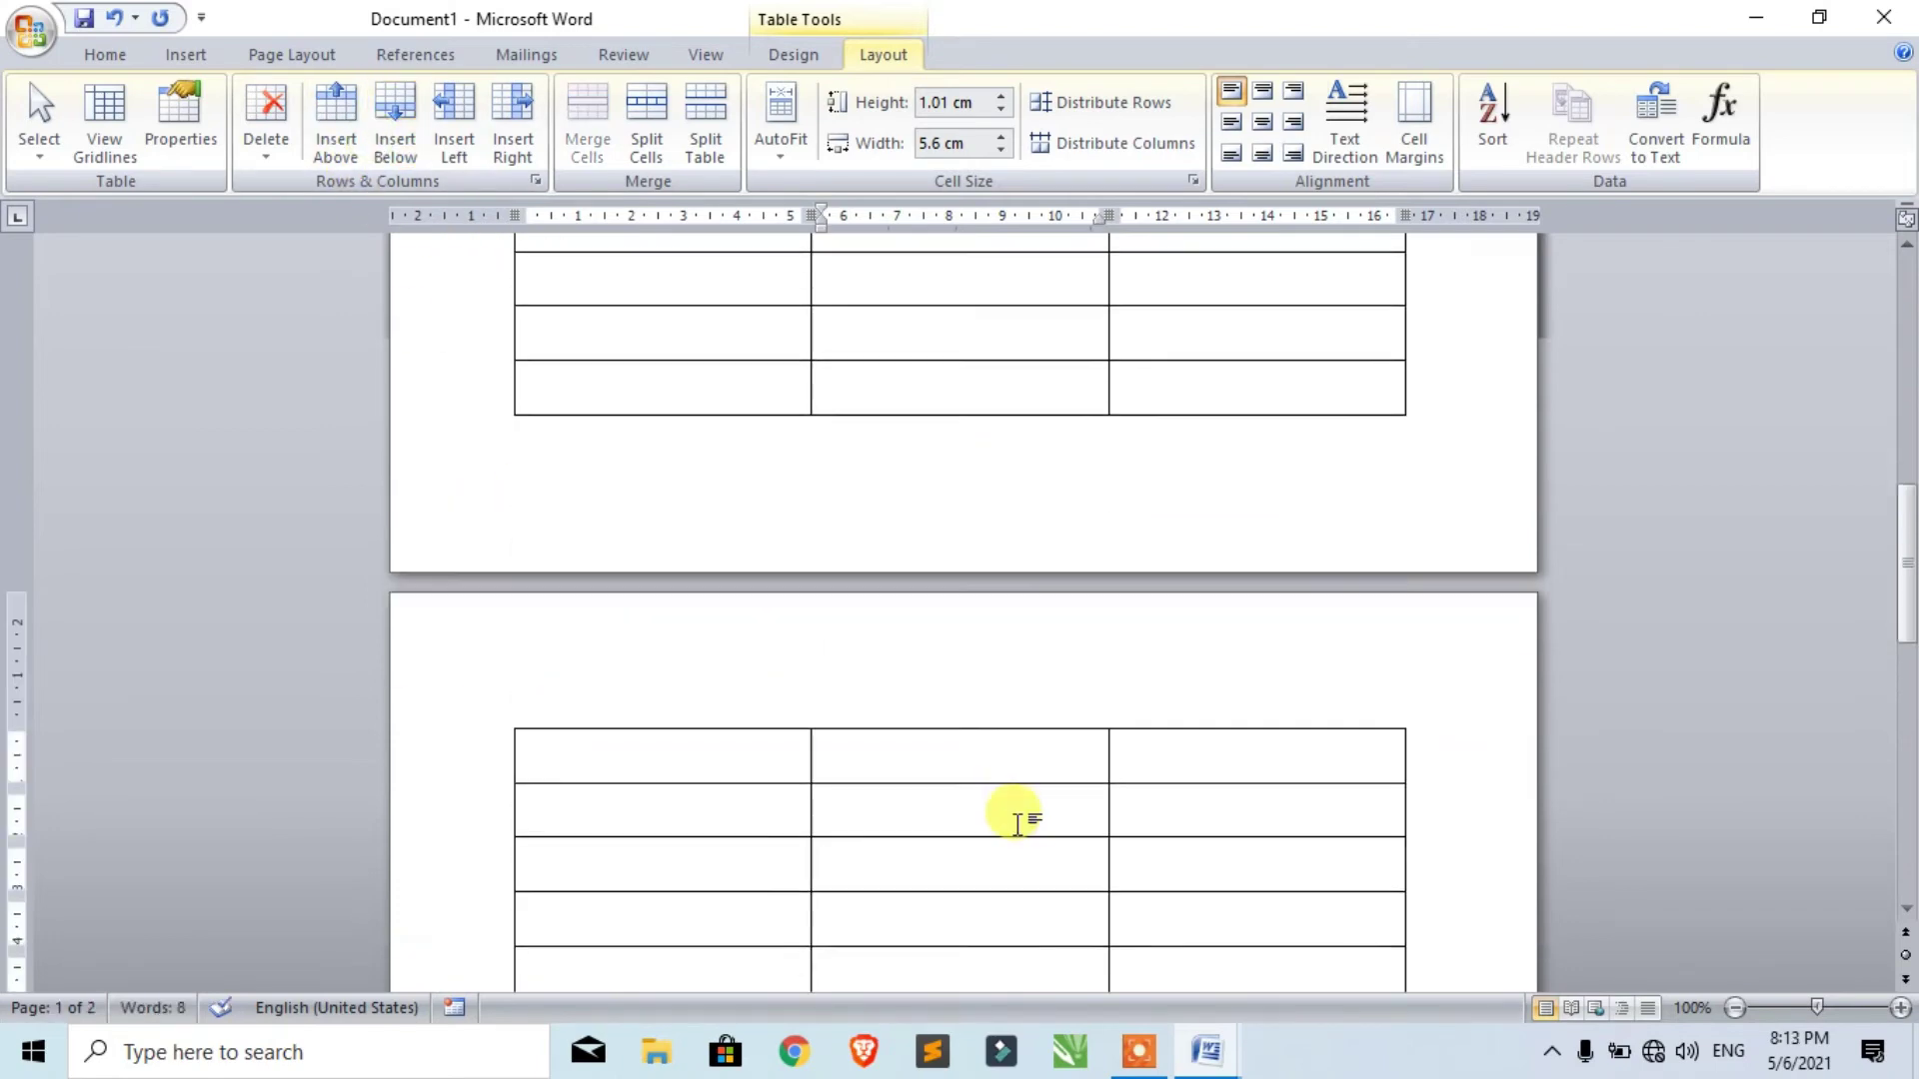
scroll(1000, 749, "down", 5)
scroll(960, 704, "up", 15)
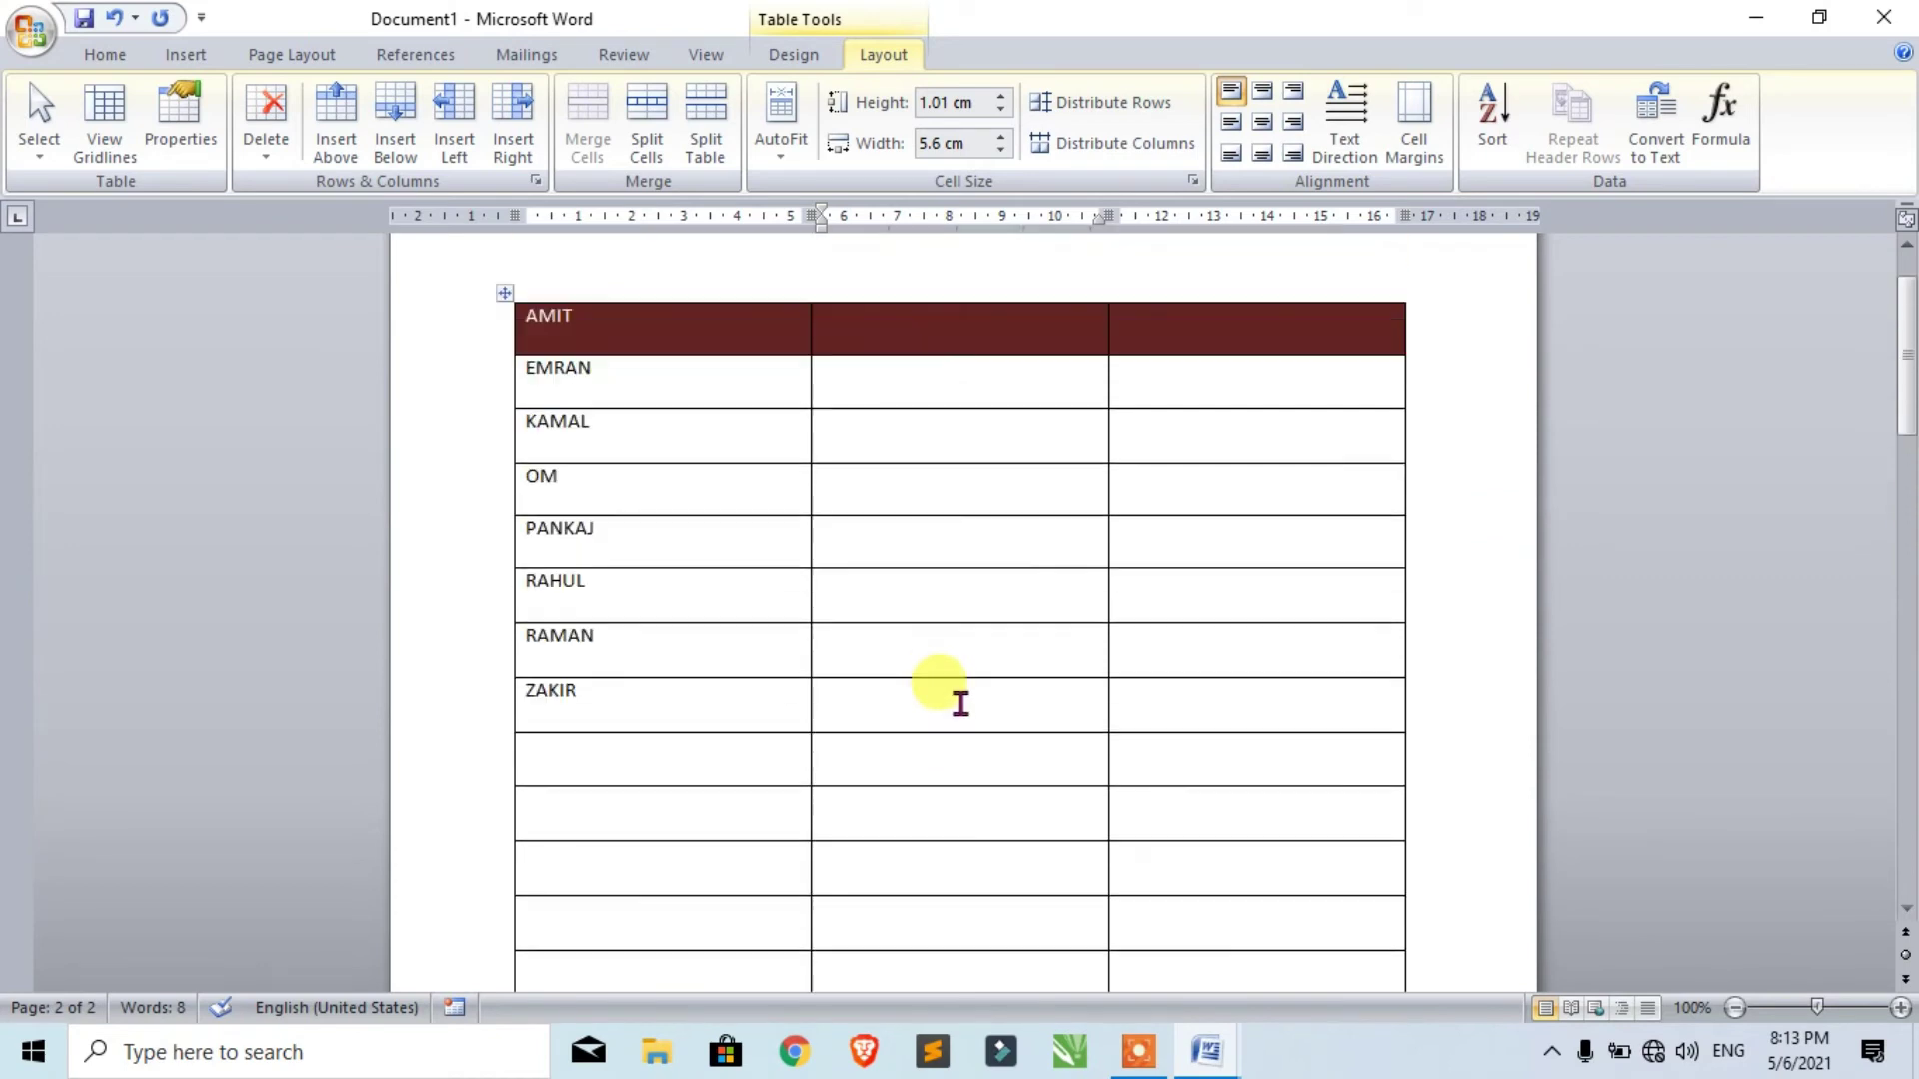
left_click(876, 405)
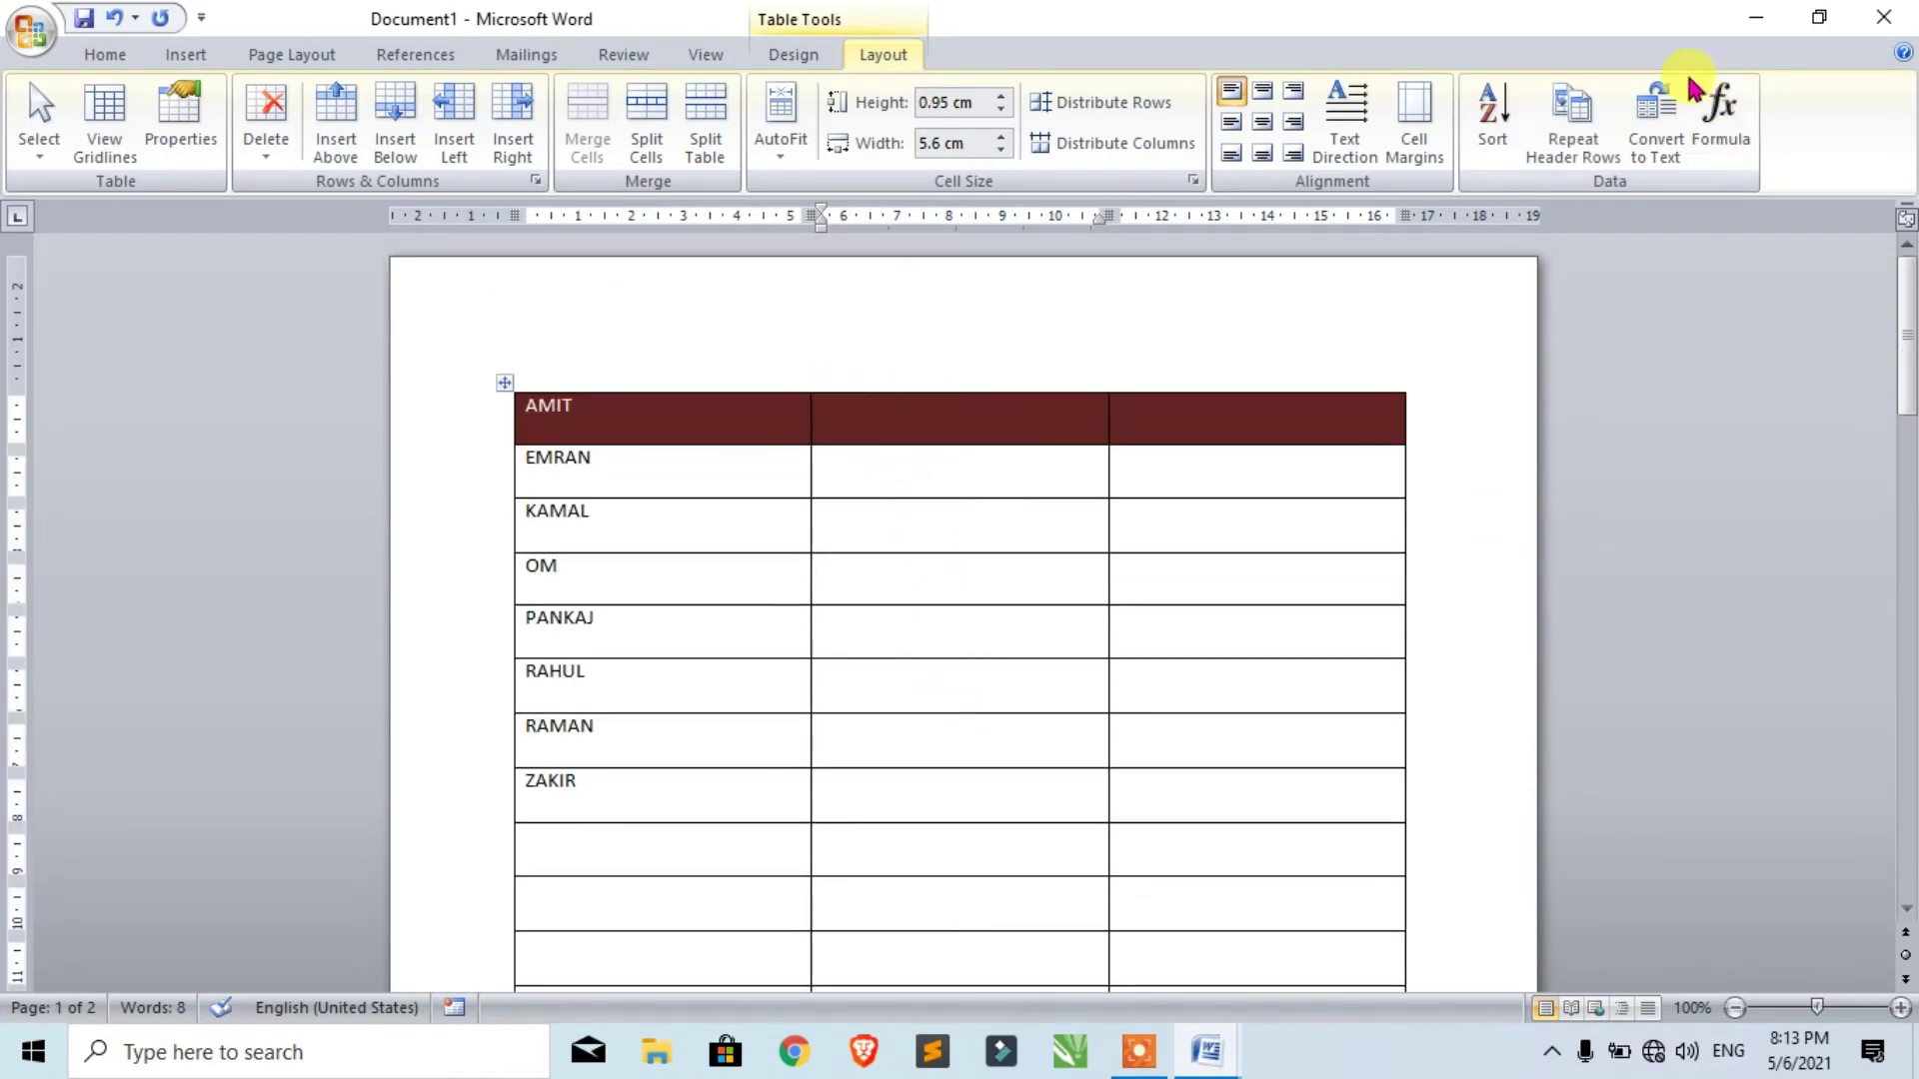
left_click(1596, 118)
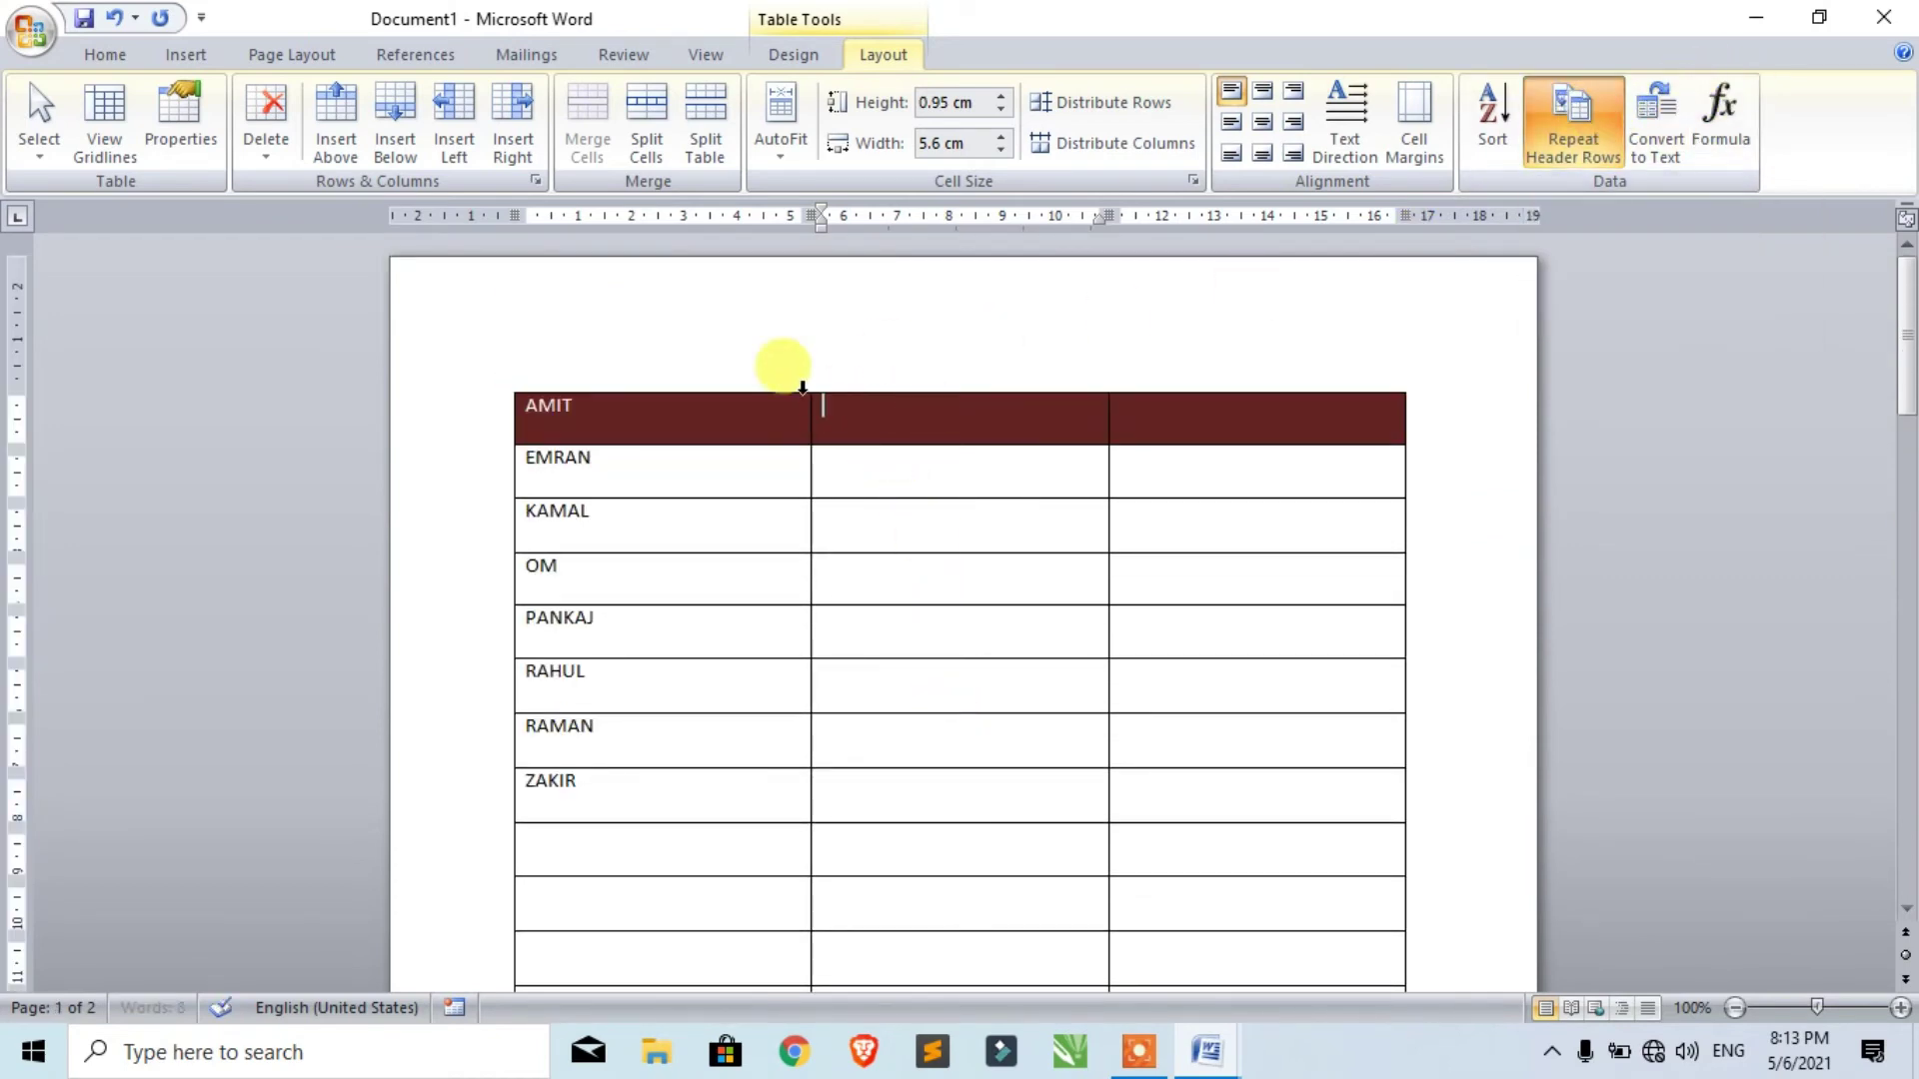
scroll(1337, 471, "down", 15)
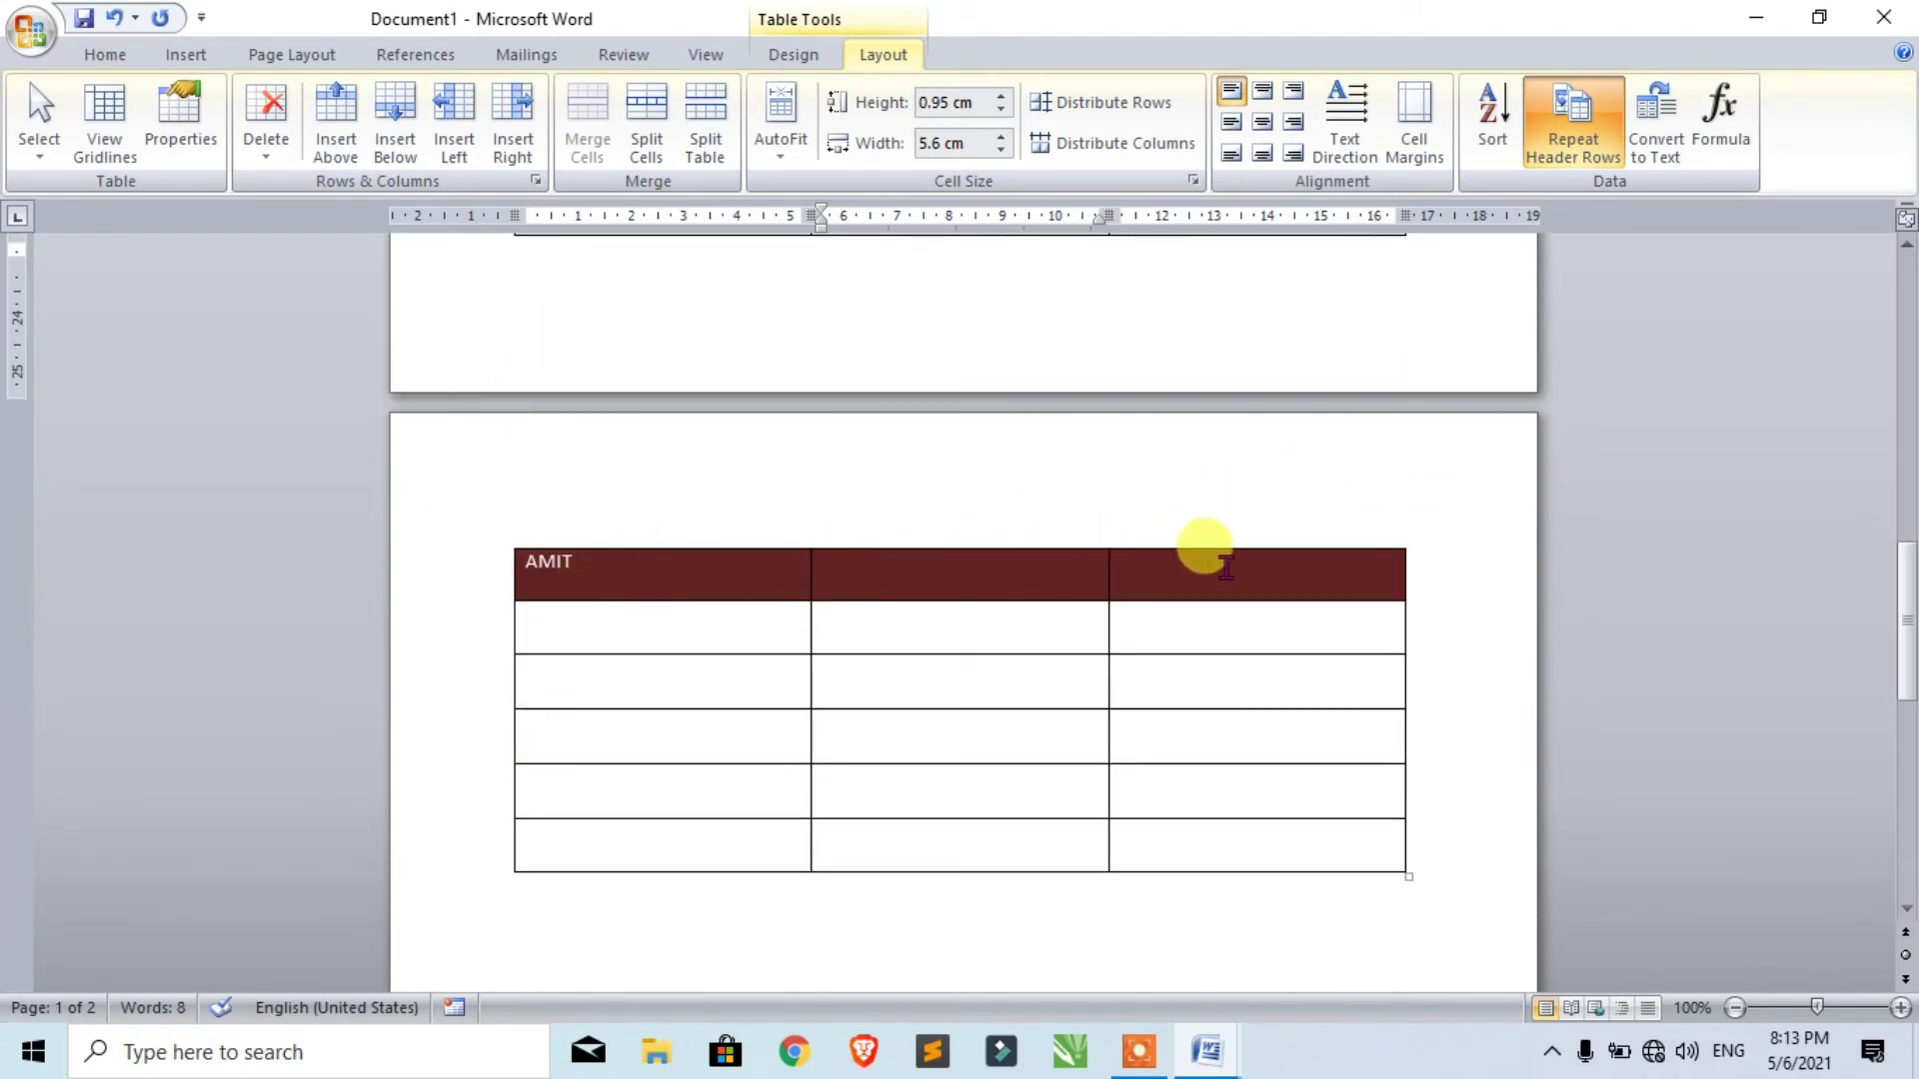
left_click(937, 633)
scroll(1099, 642, "up", 5)
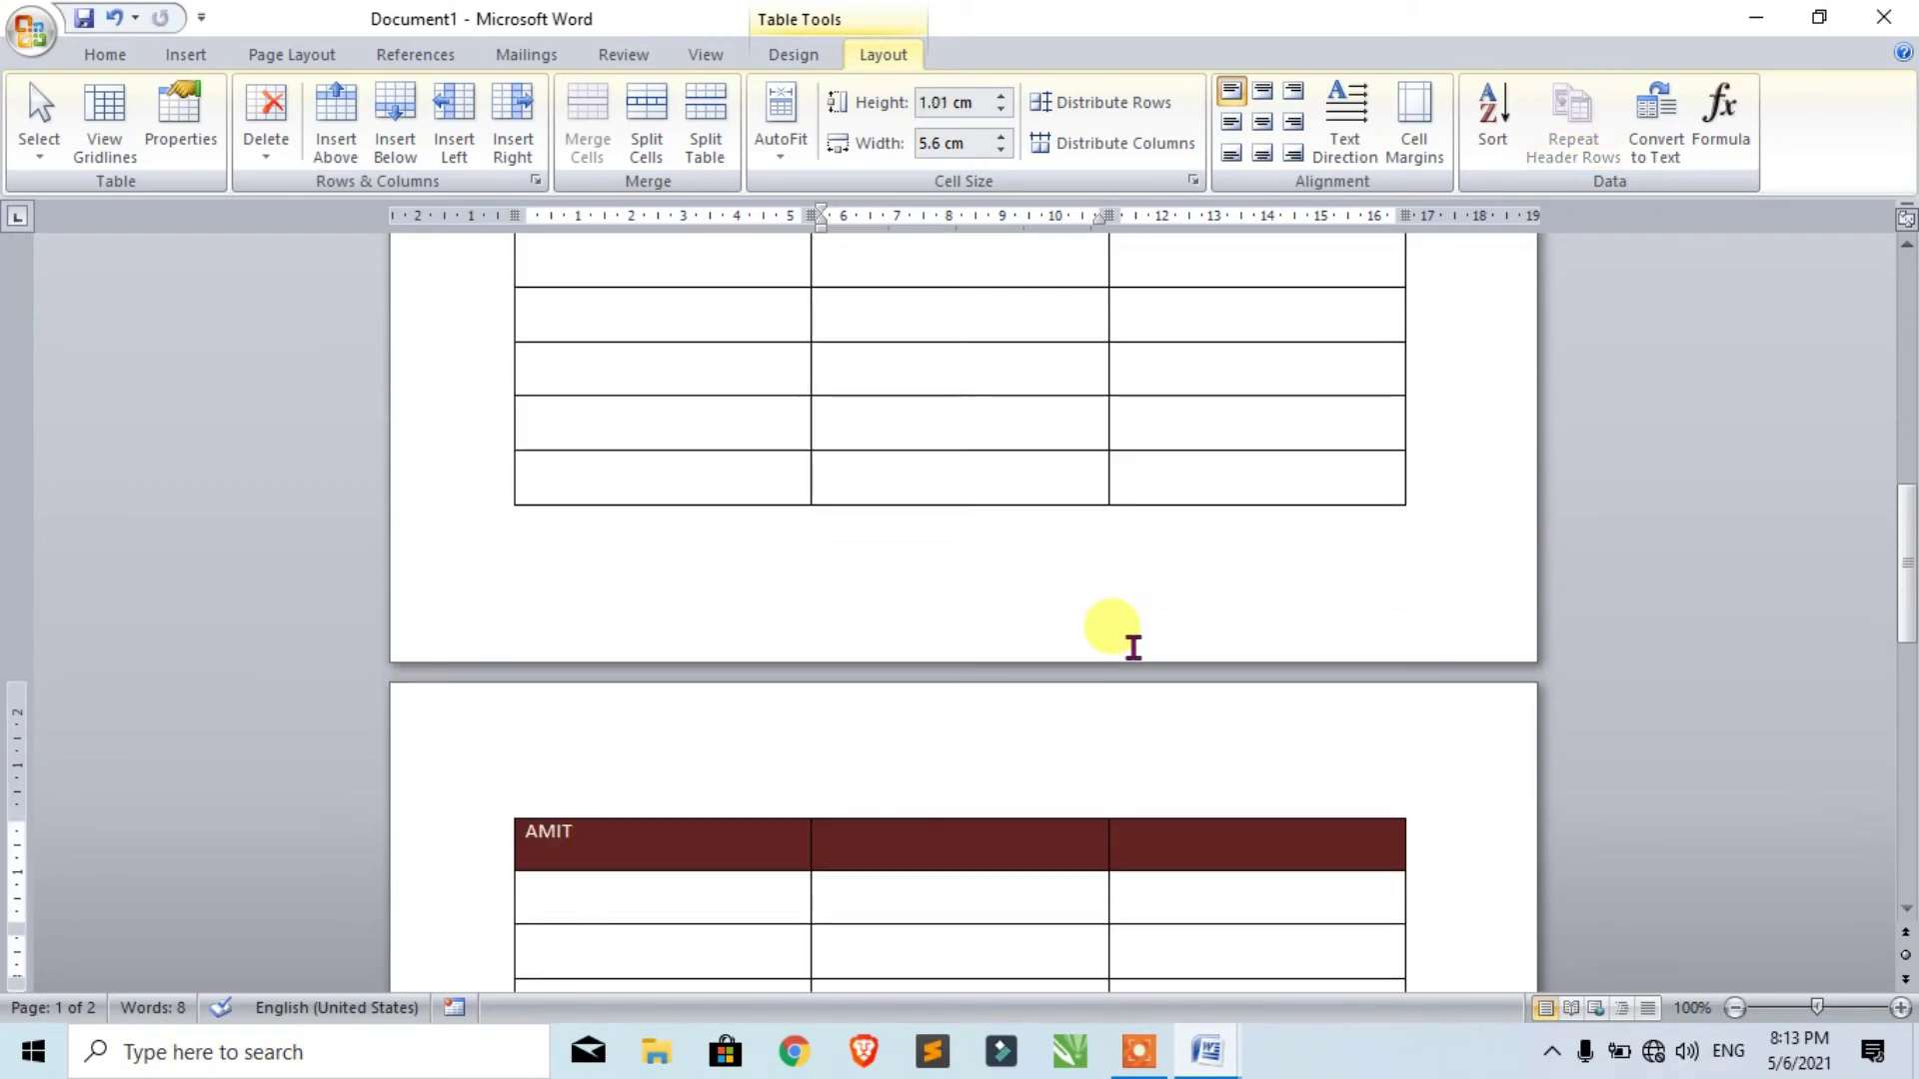
scroll(1133, 648, "up", 10)
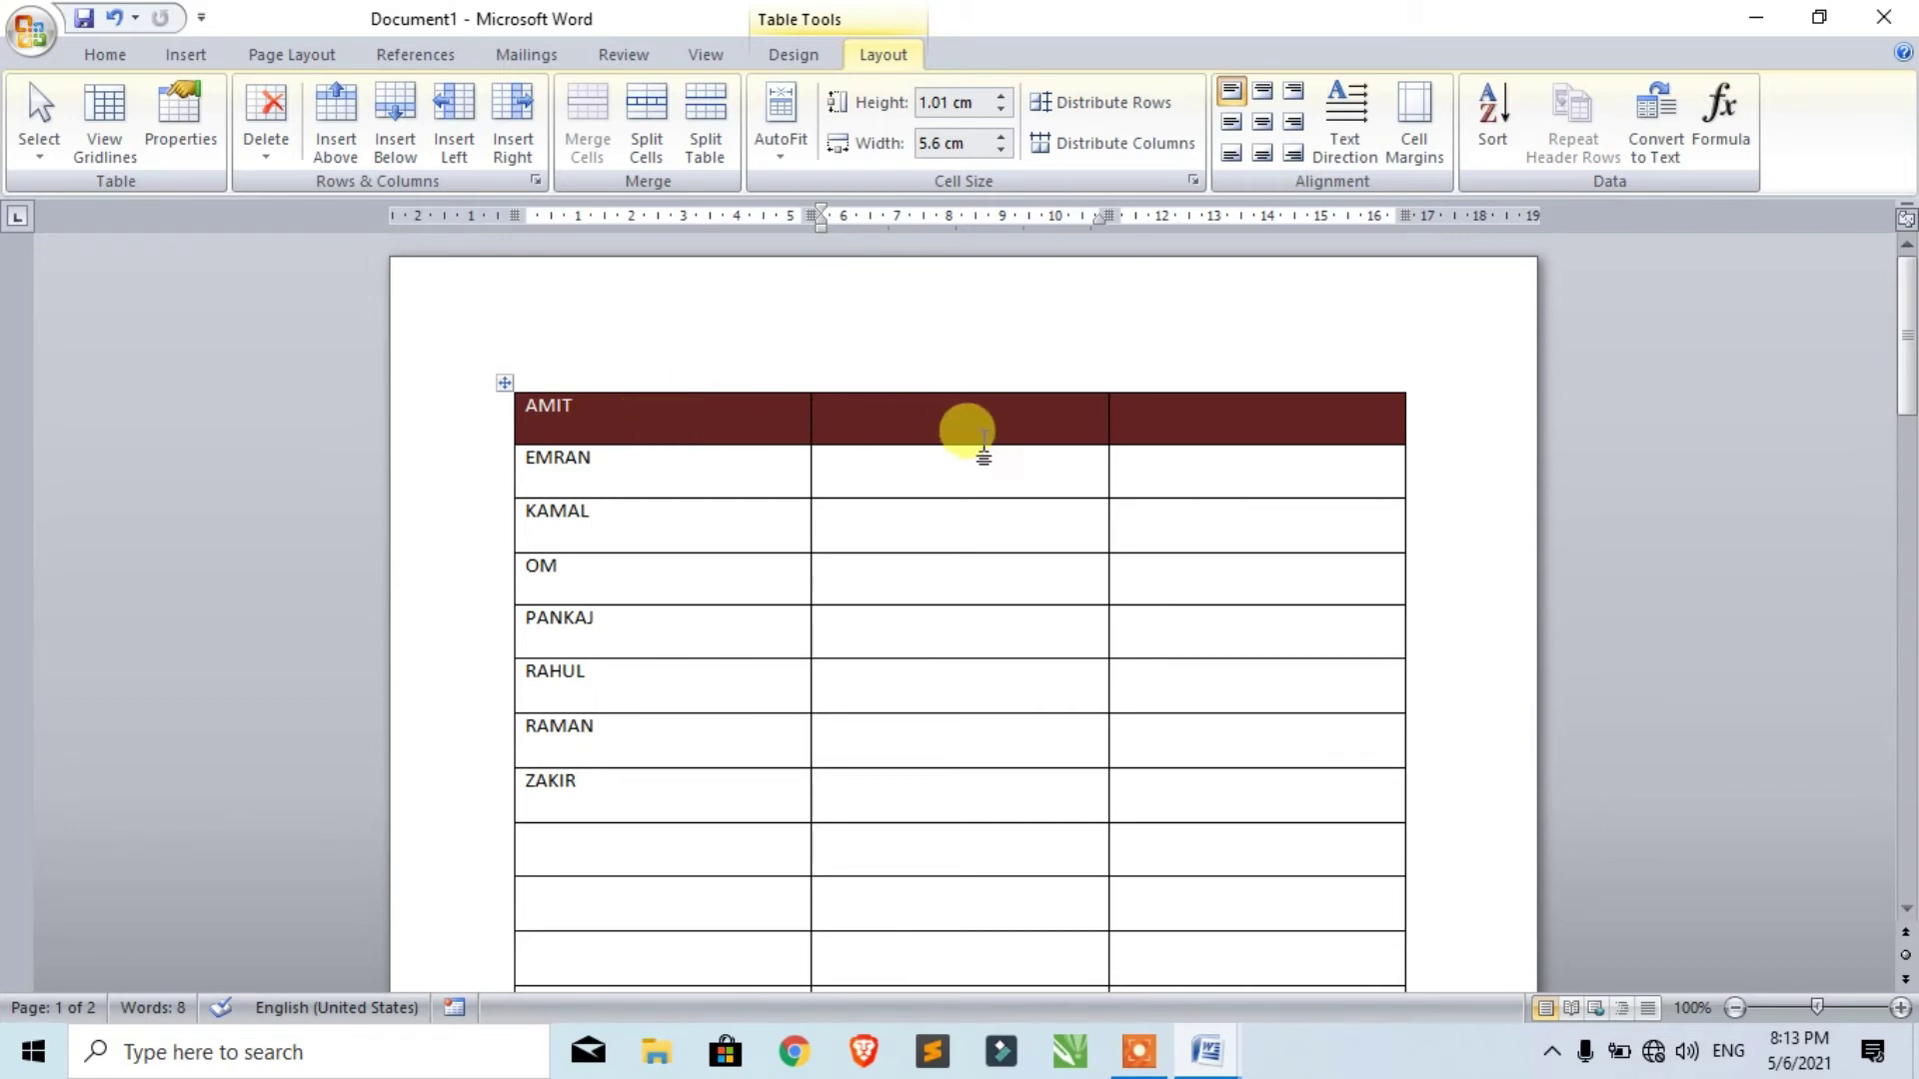
Delete the document's entire contents and undo the deletion.
left_click(1238, 566)
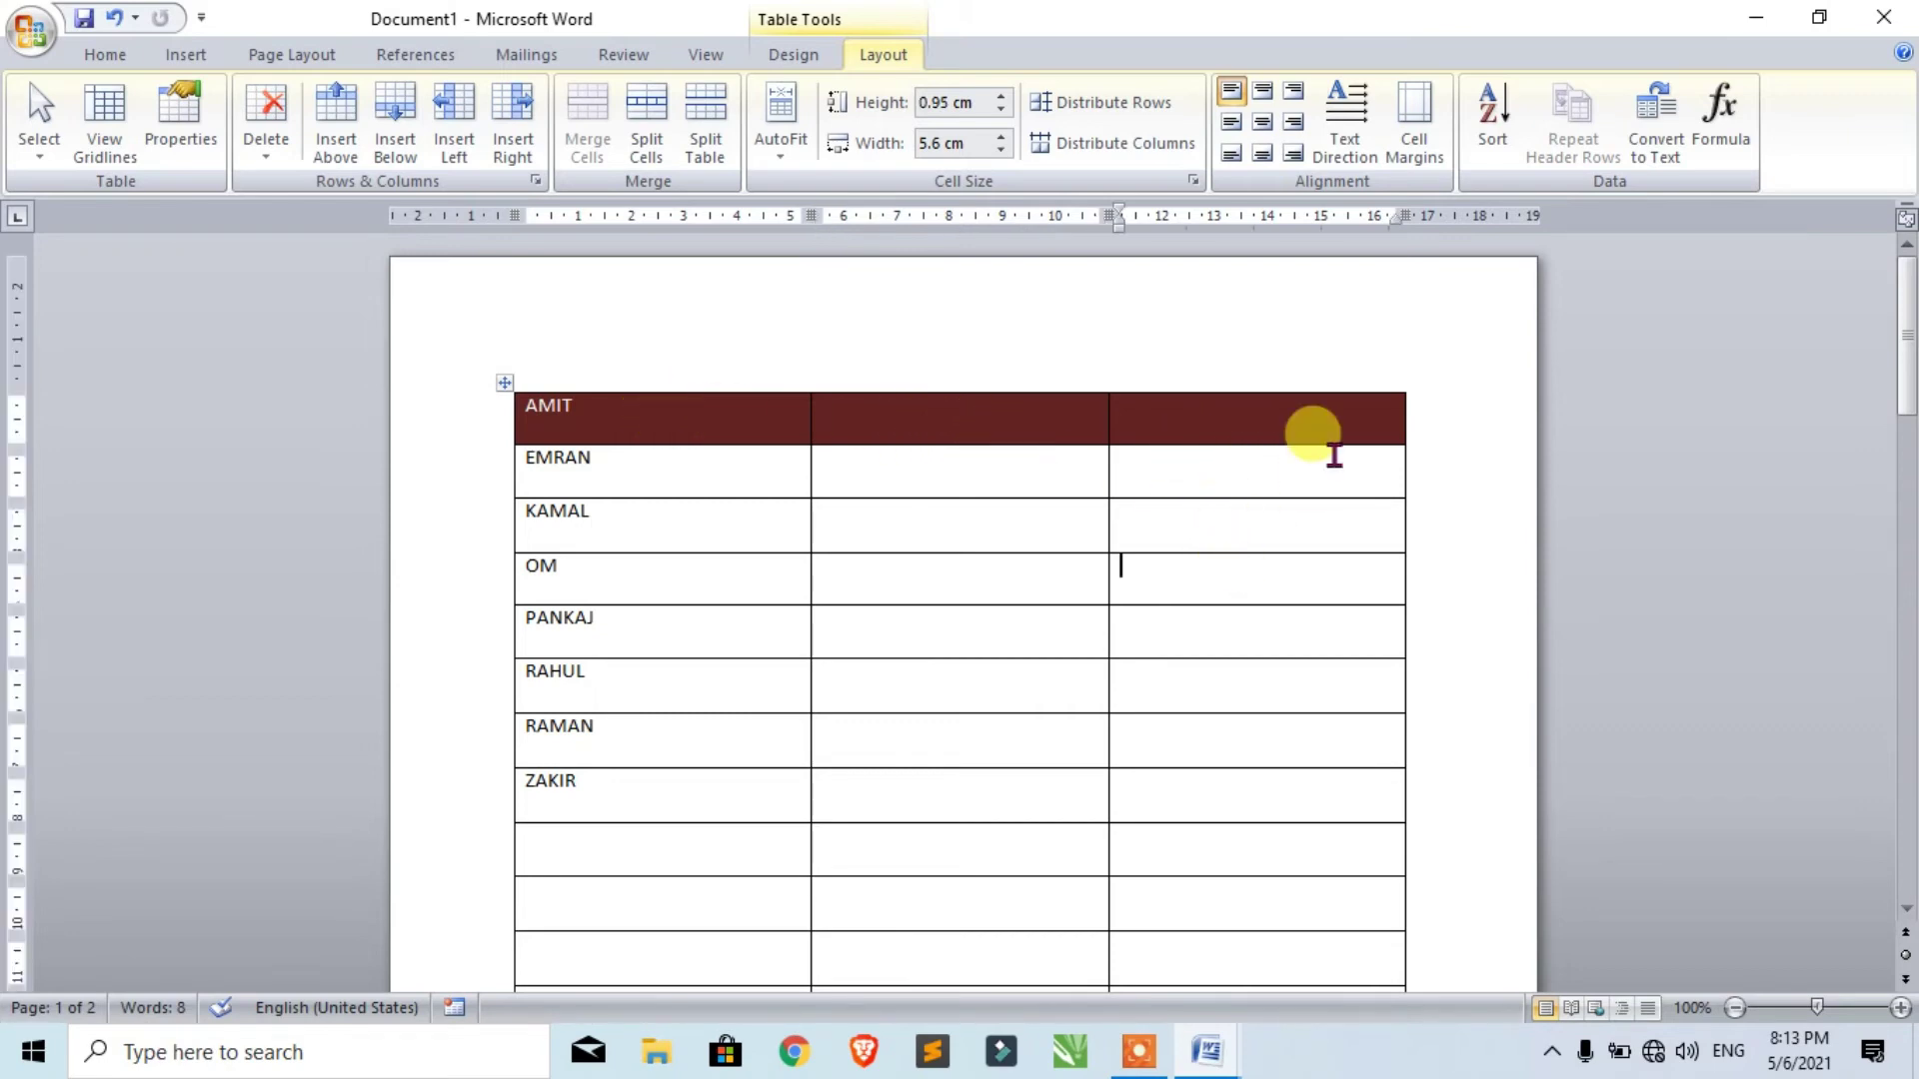
key("ctrl+a")
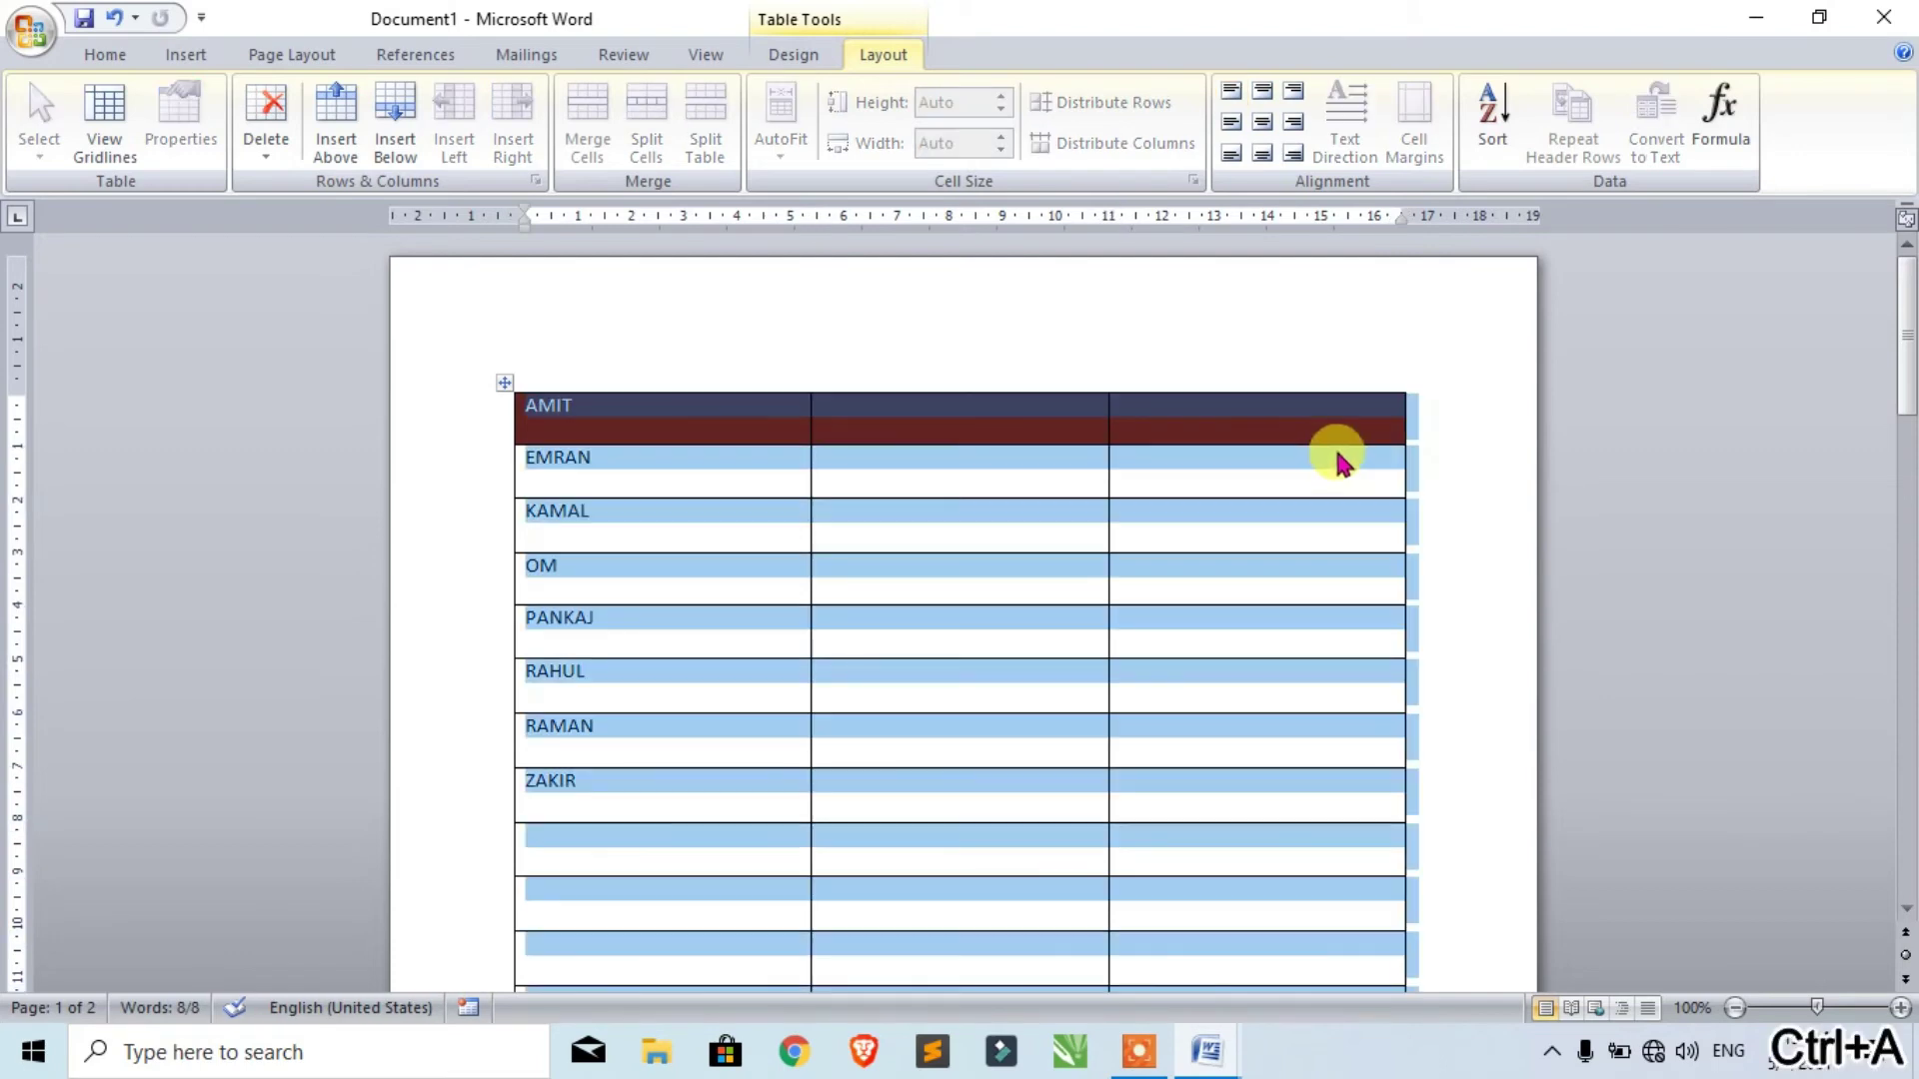
key("Delete")
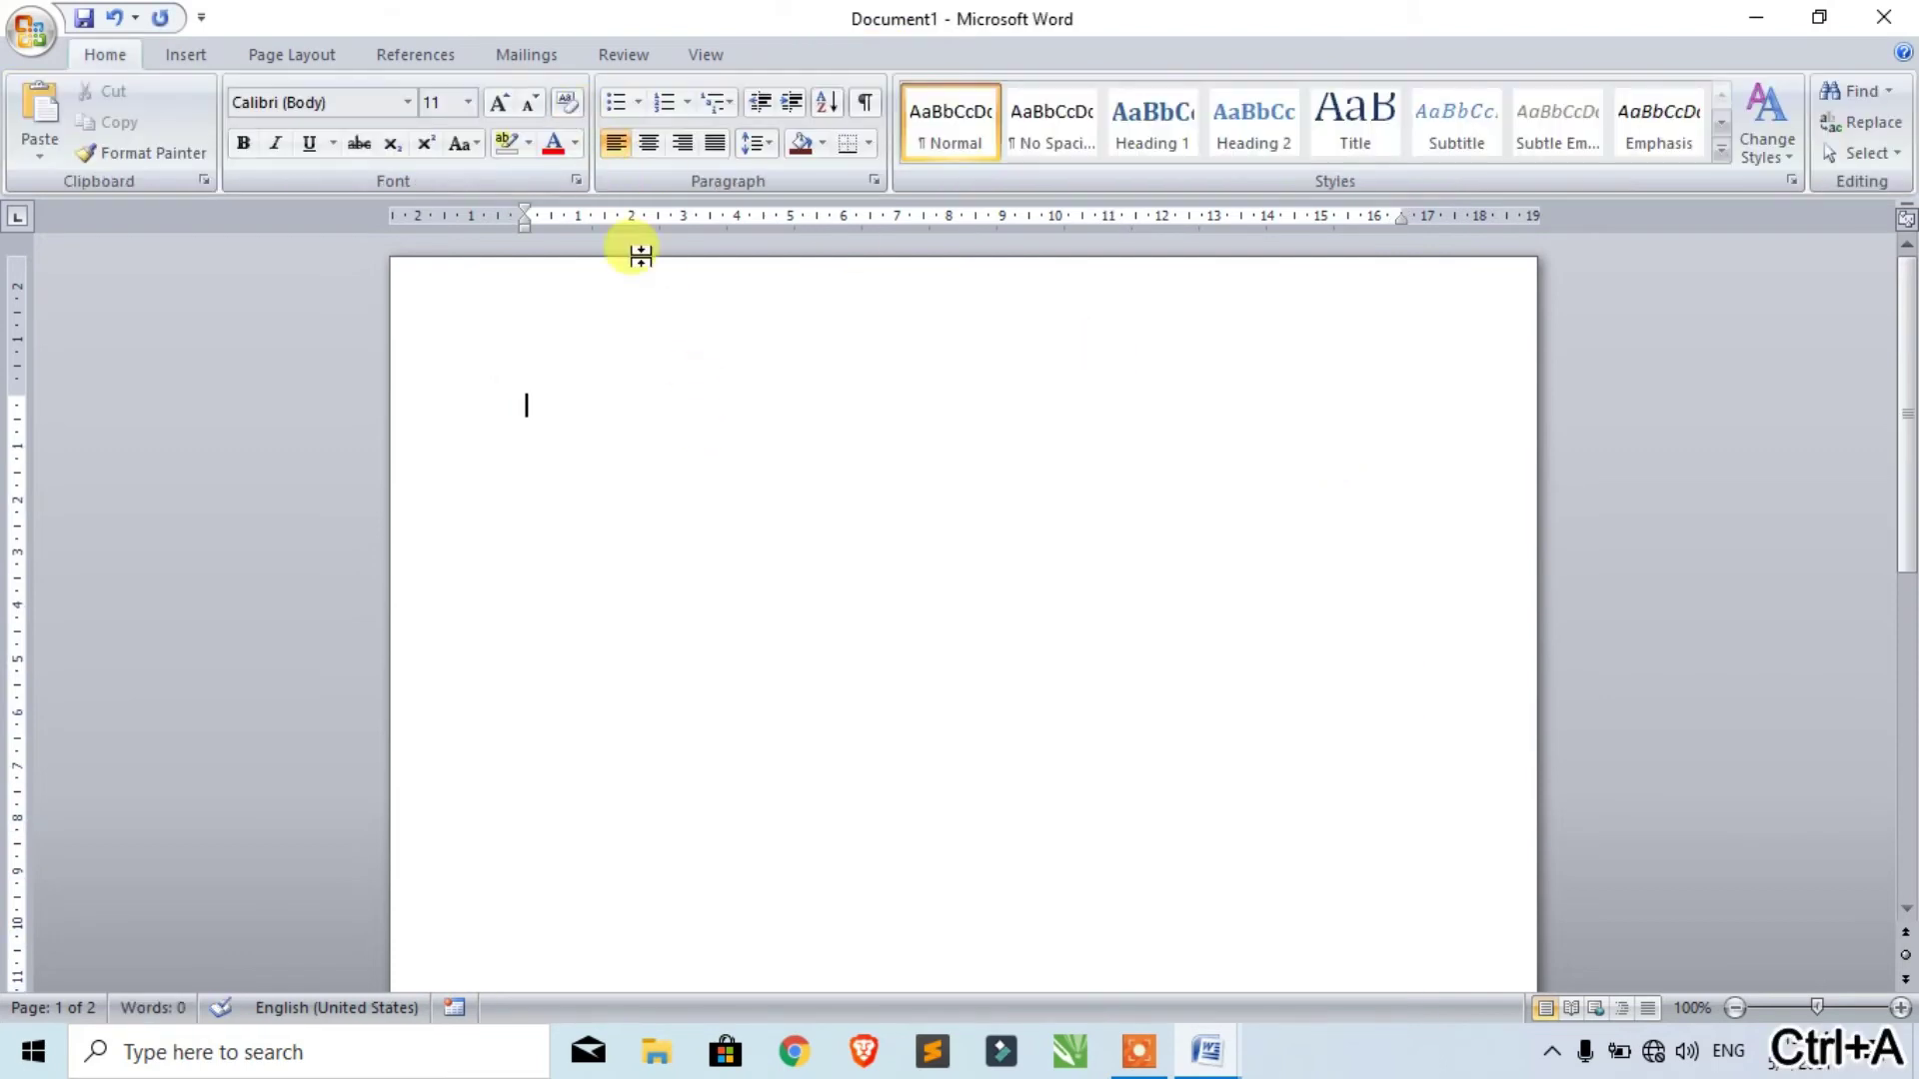
key("ctrl+z")
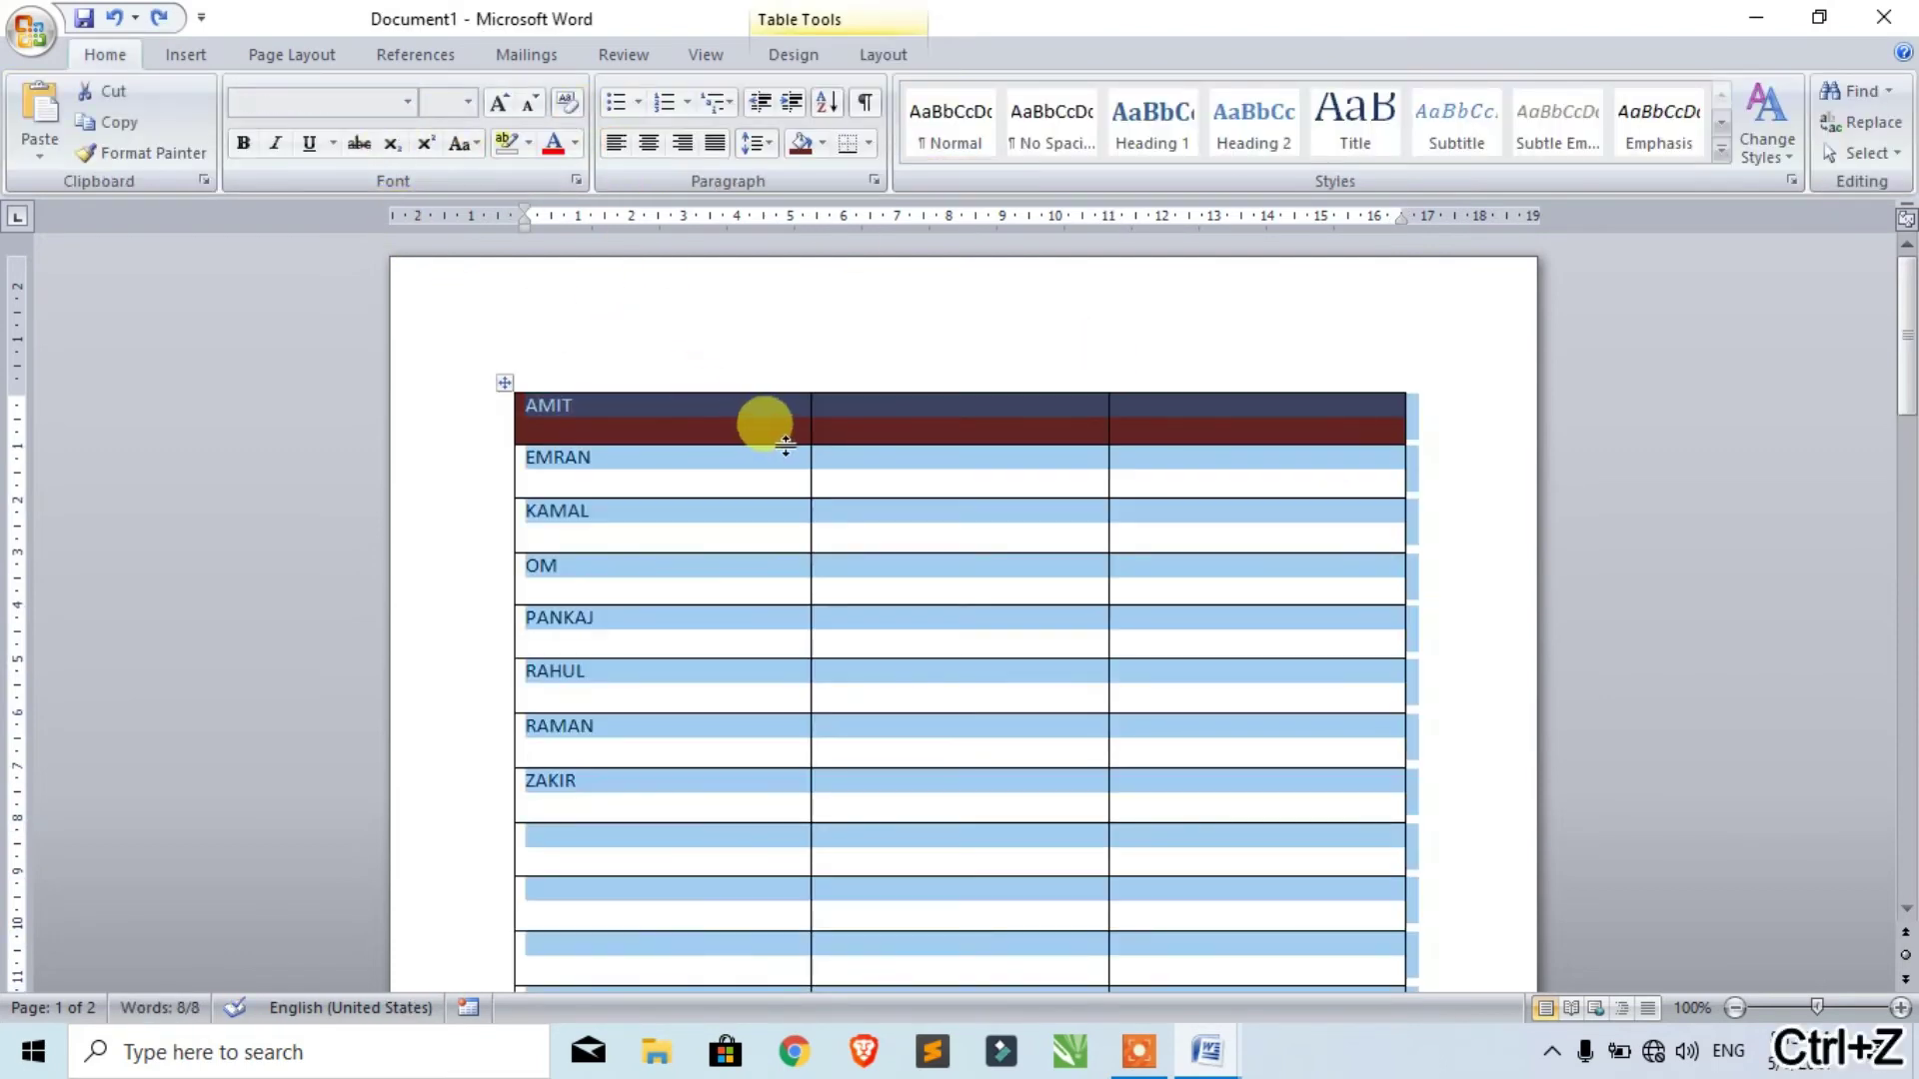
left_click(829, 450)
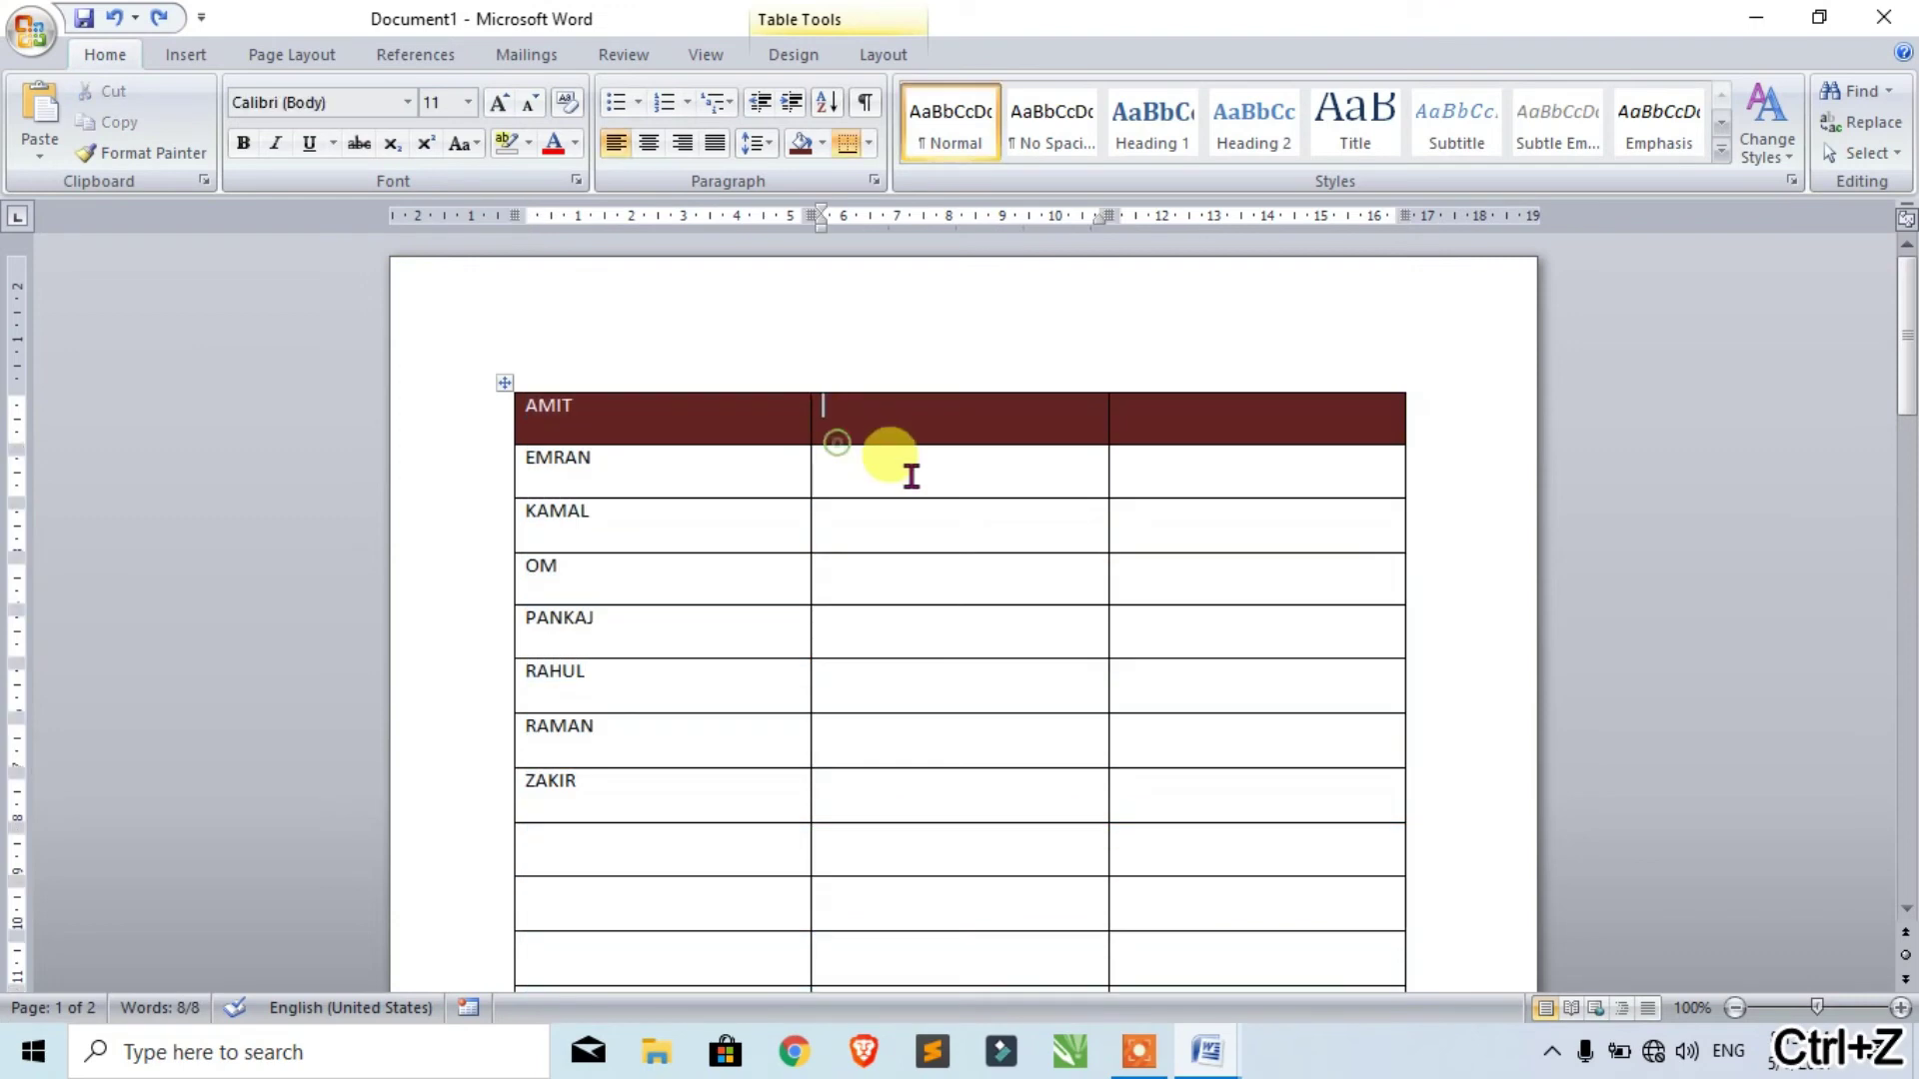
Look at the Convert to Text command and the table insertion choices, including Convert Text to Table, without applying any.
left_click(884, 55)
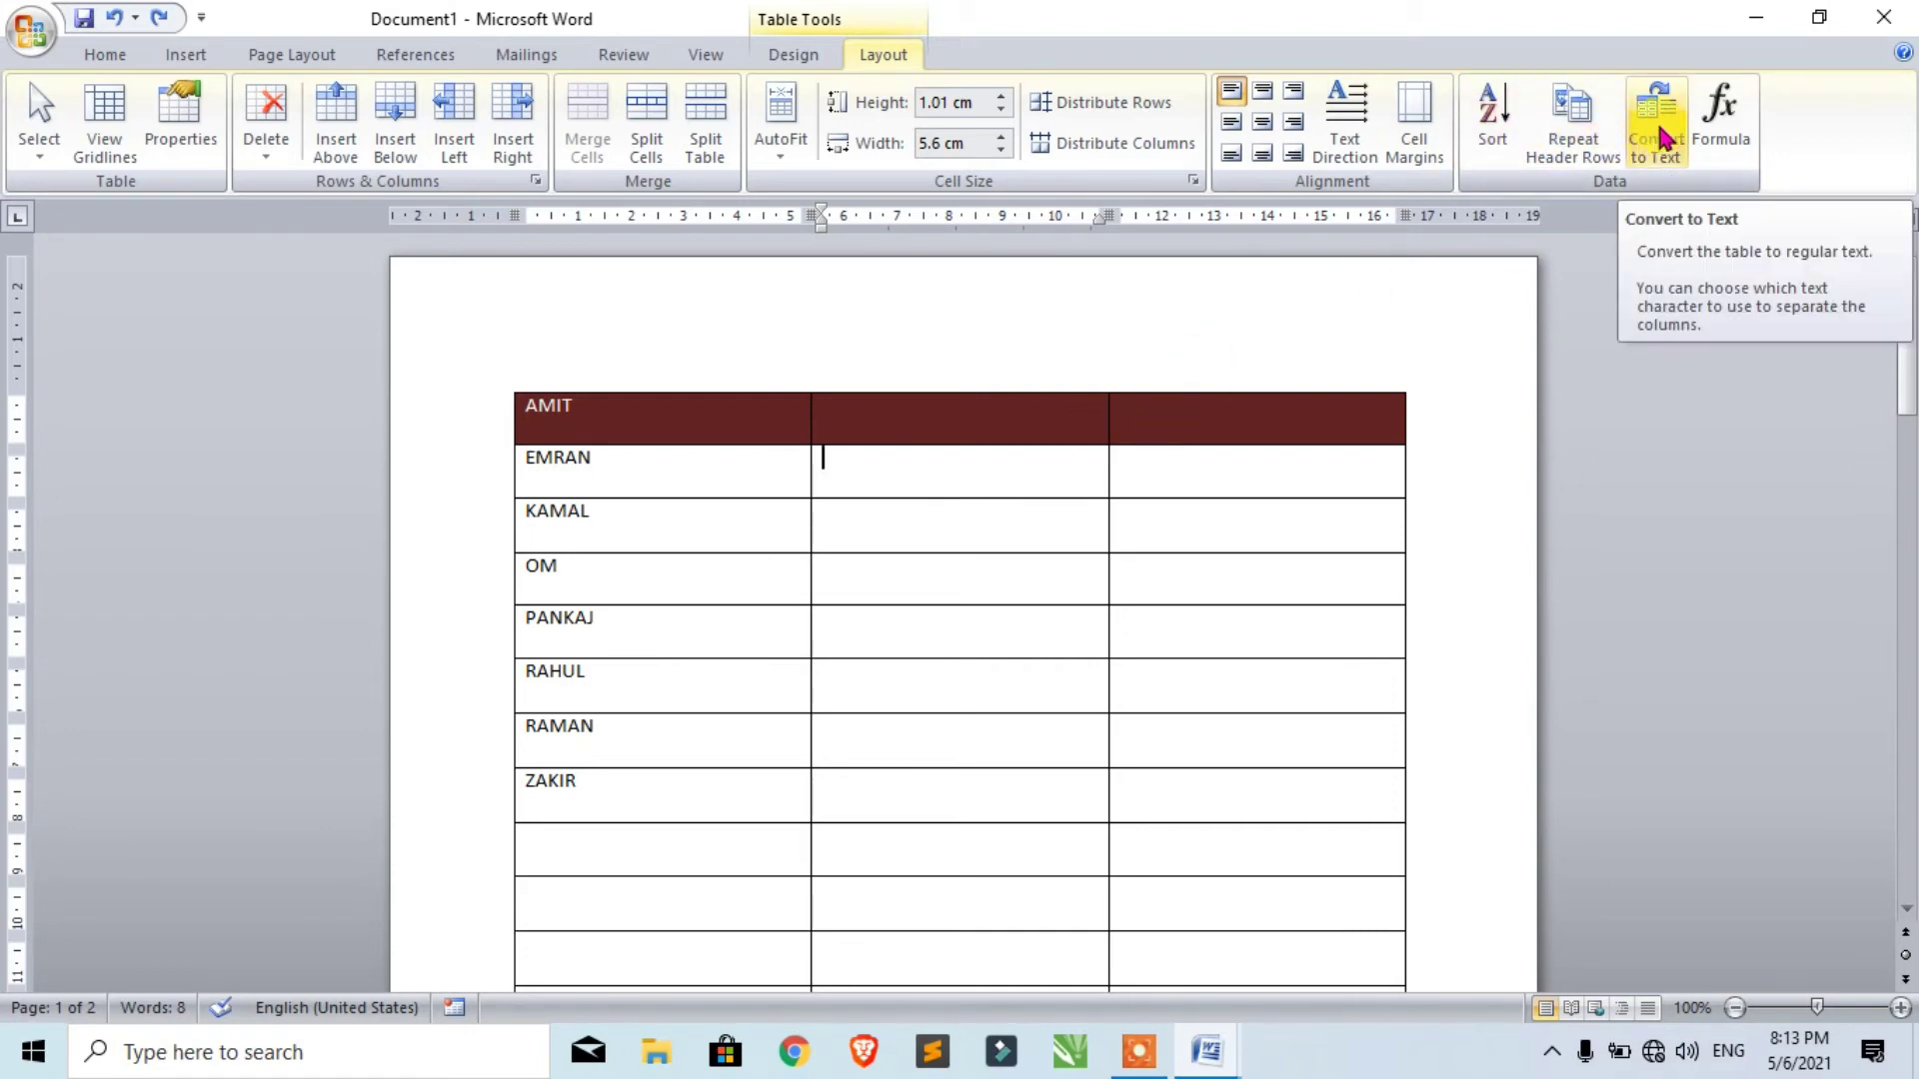
left_click(183, 56)
left_click(255, 160)
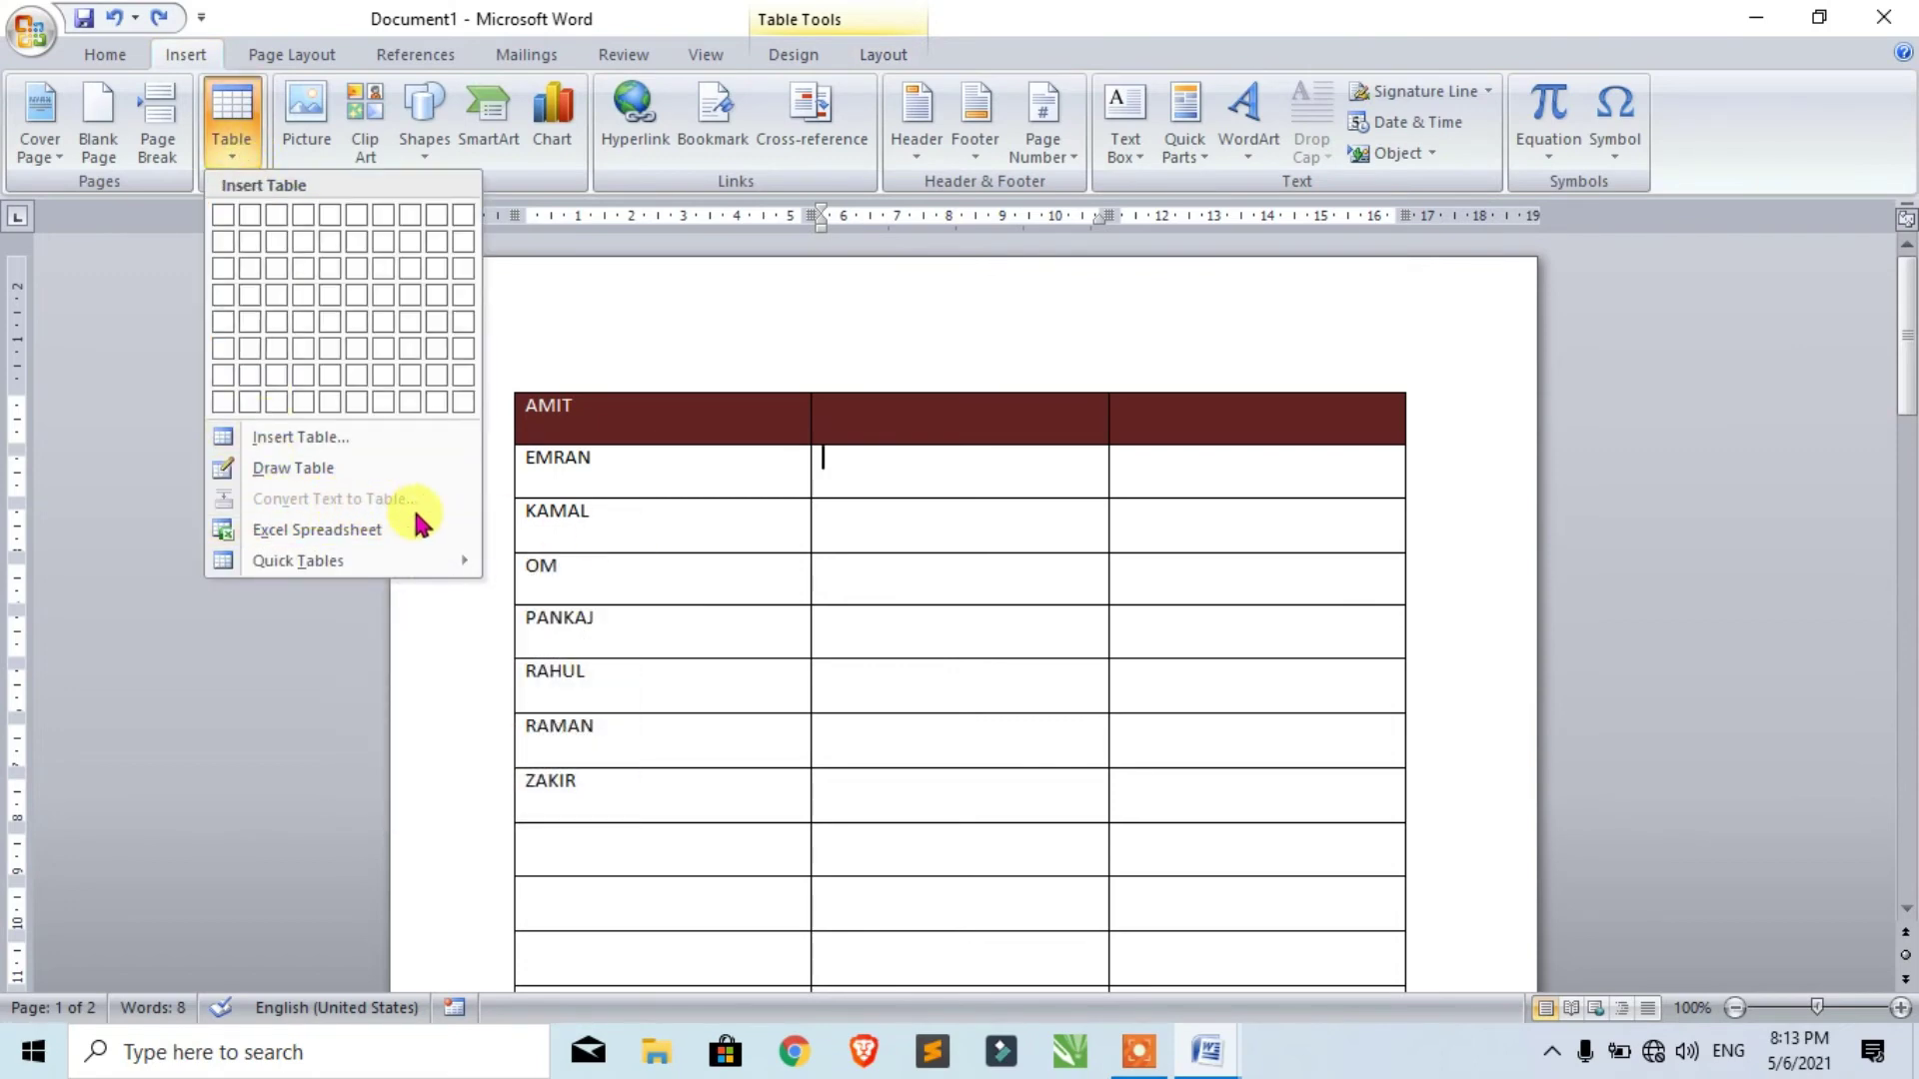
left_click(625, 520)
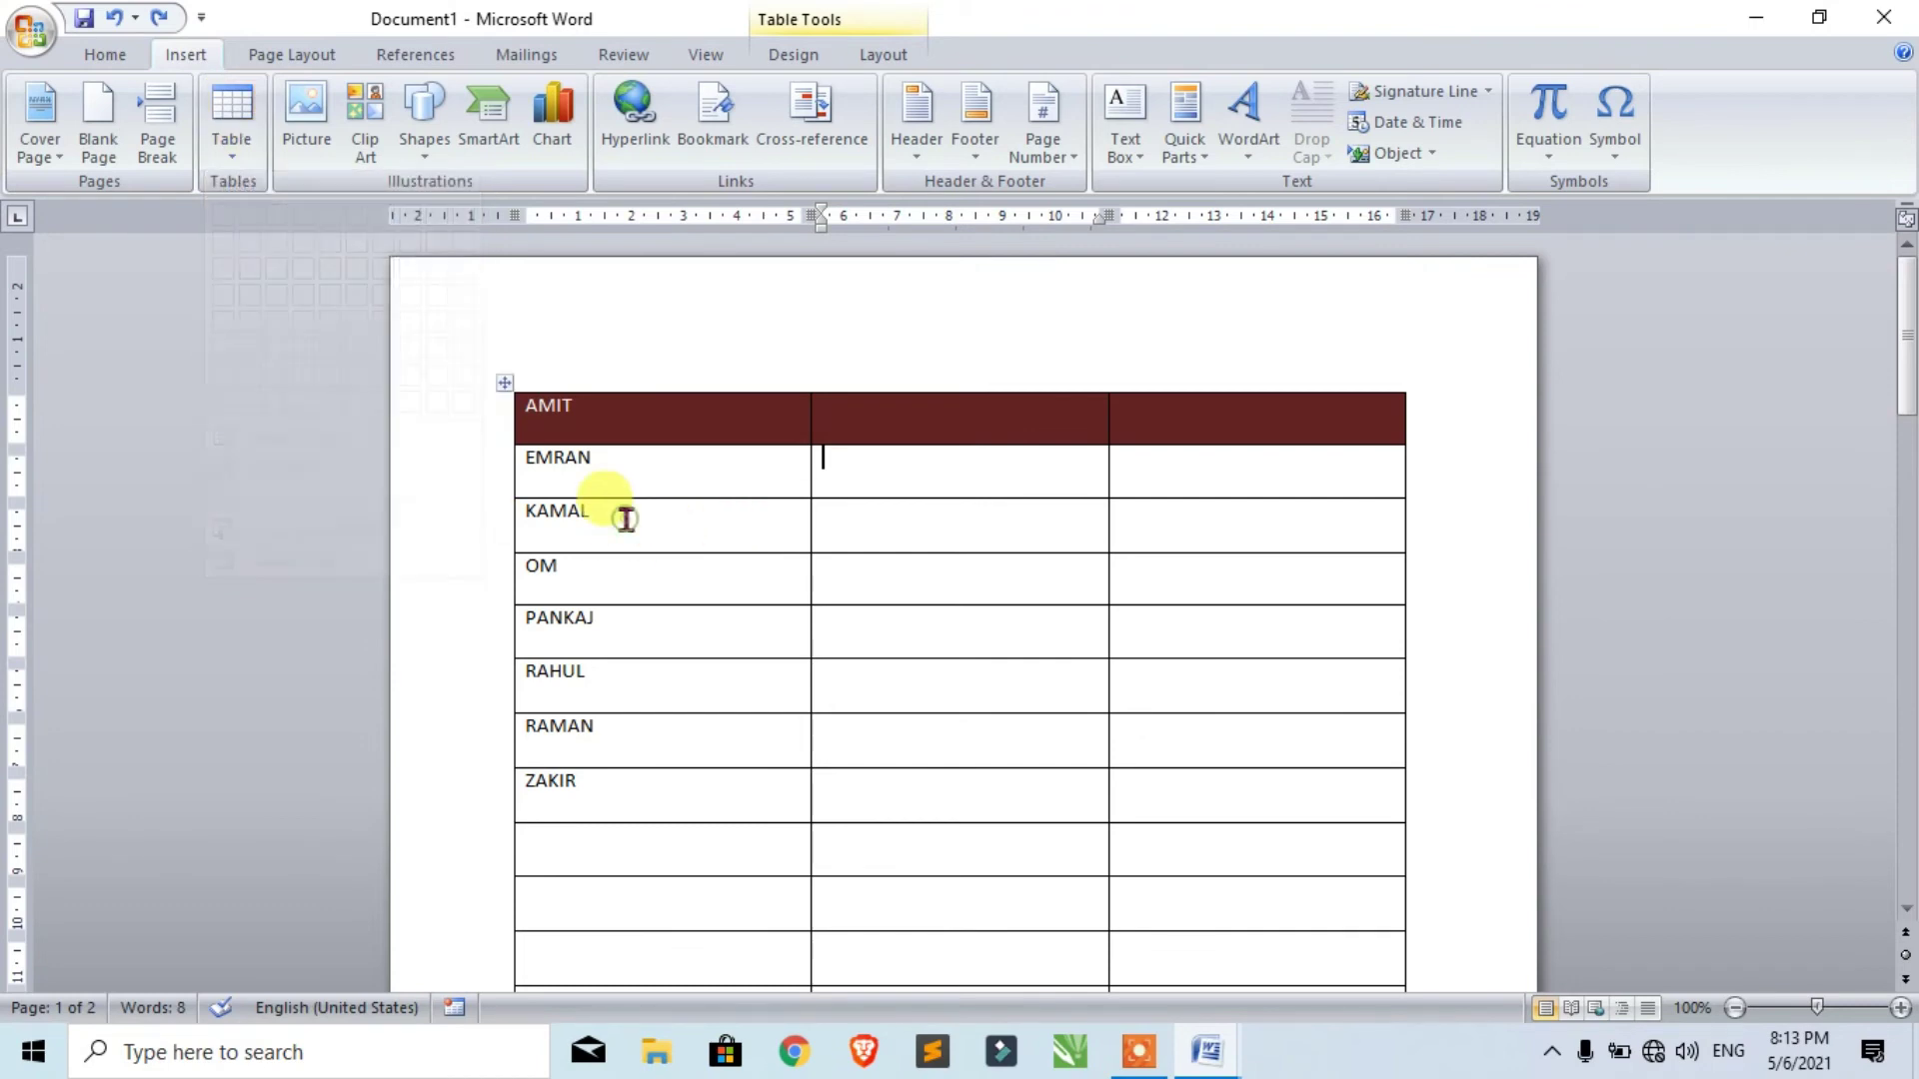
Delete the document's entire contents and generate sample paragraphs with =RAND().
key("ctrl+a")
key("Delete")
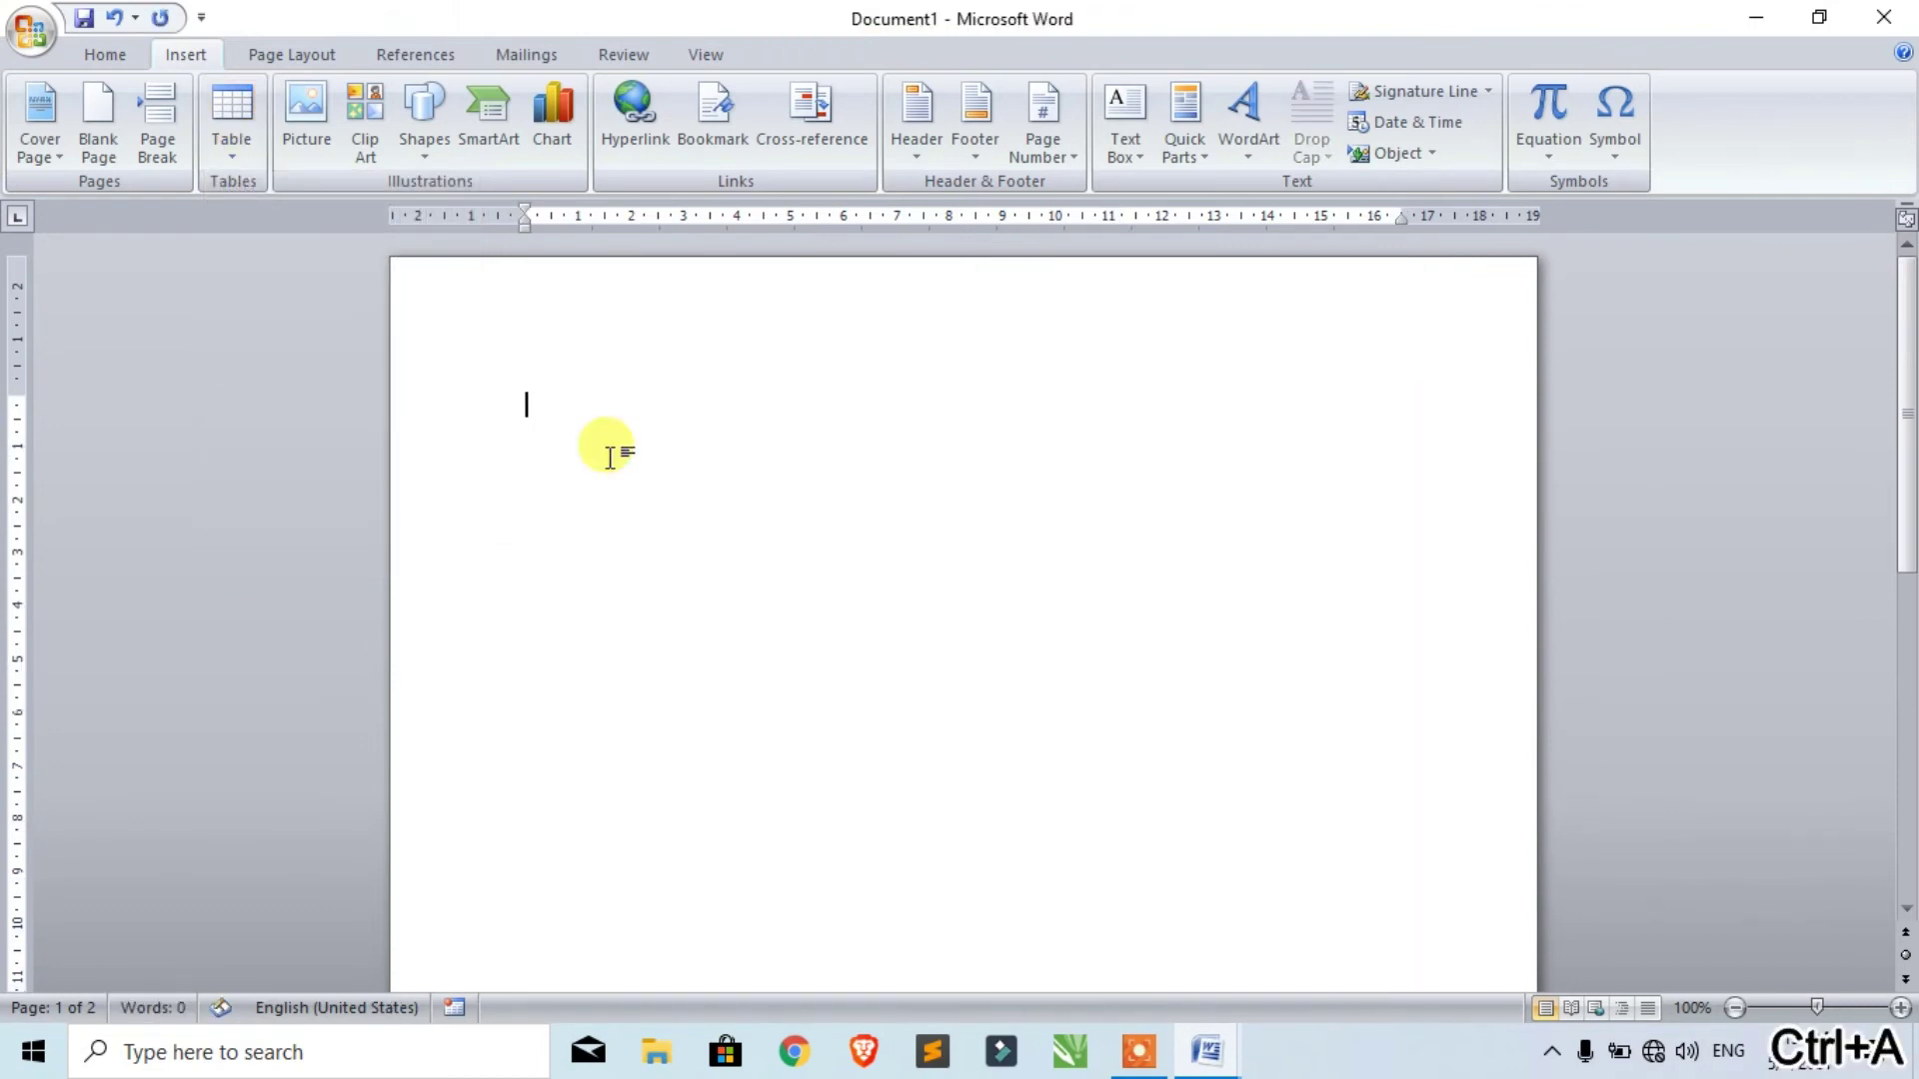
type("=RA")
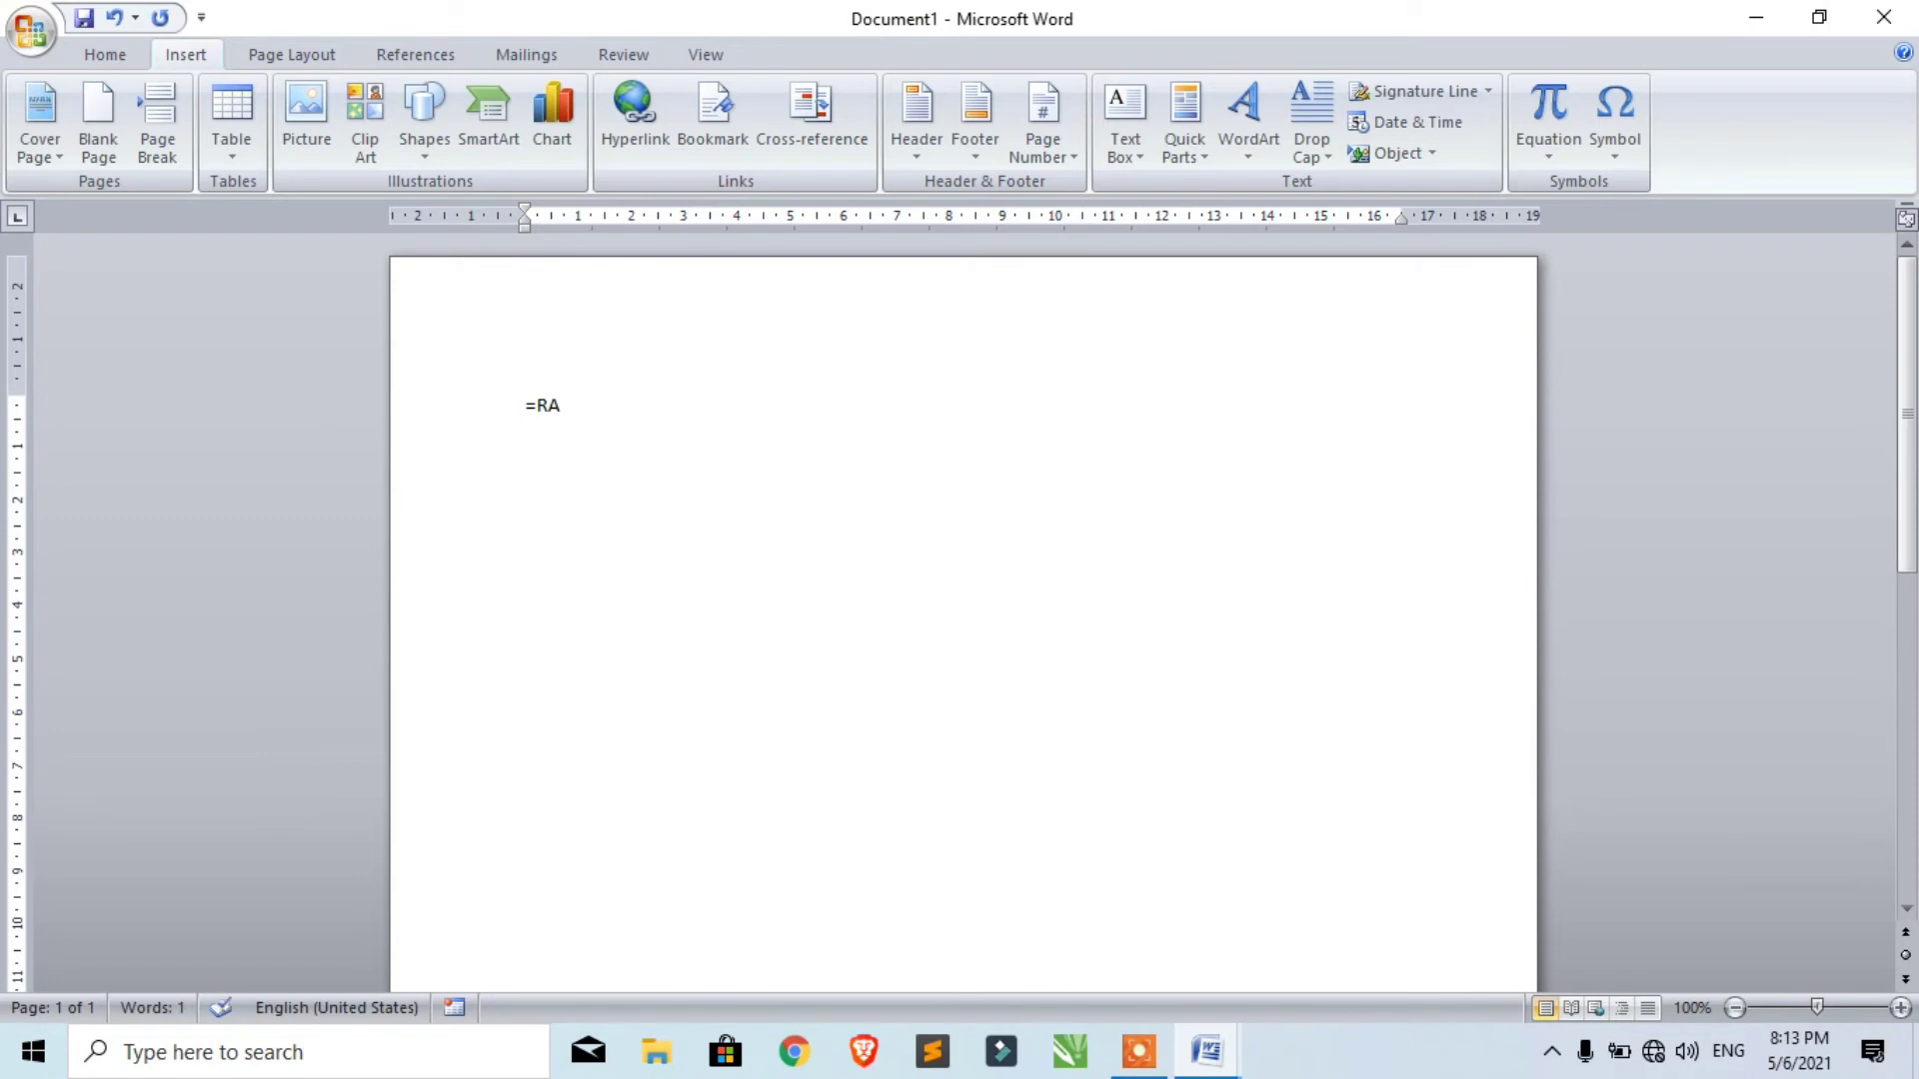
type("ND()")
key("Return")
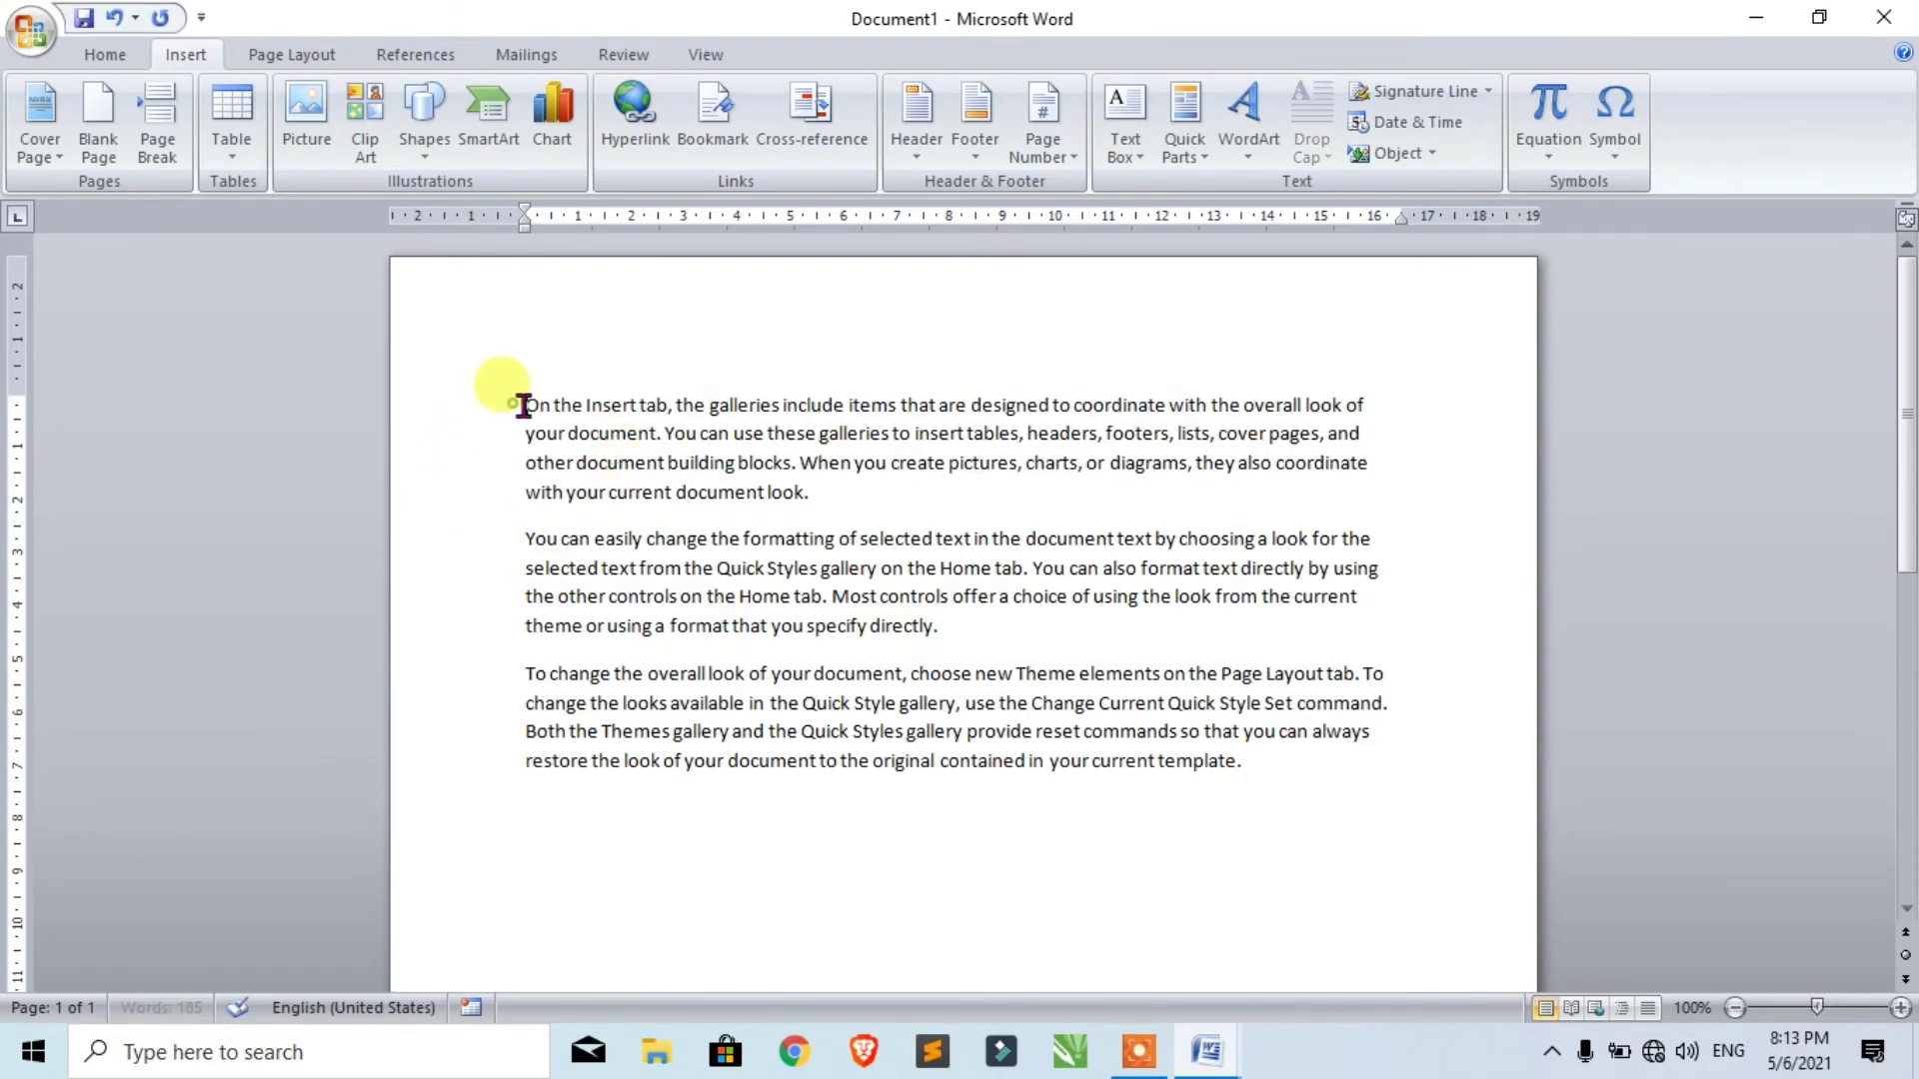
Convert the three sample paragraphs into a one-column table with automatic fixed column width, separating the text at paragraphs.
left_click_drag(523, 407, 1247, 785)
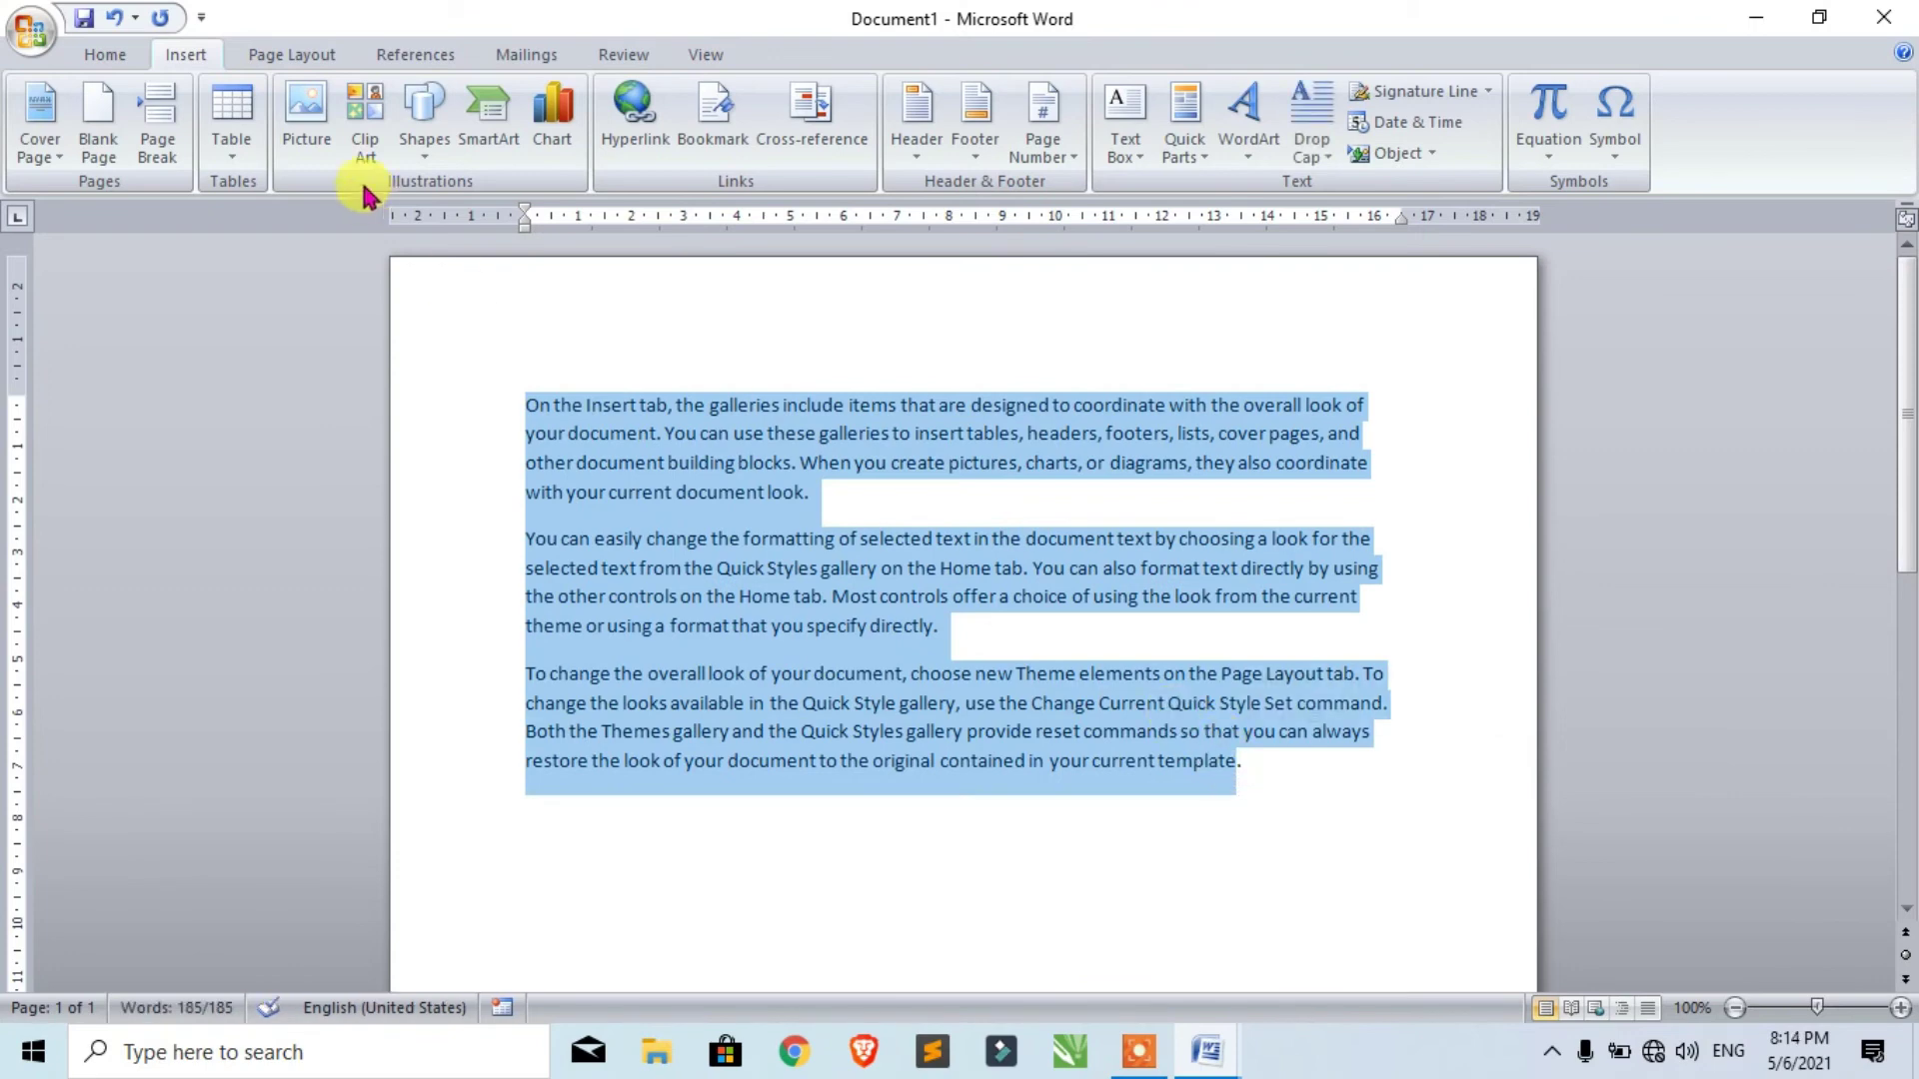
left_click(249, 160)
left_click(827, 598)
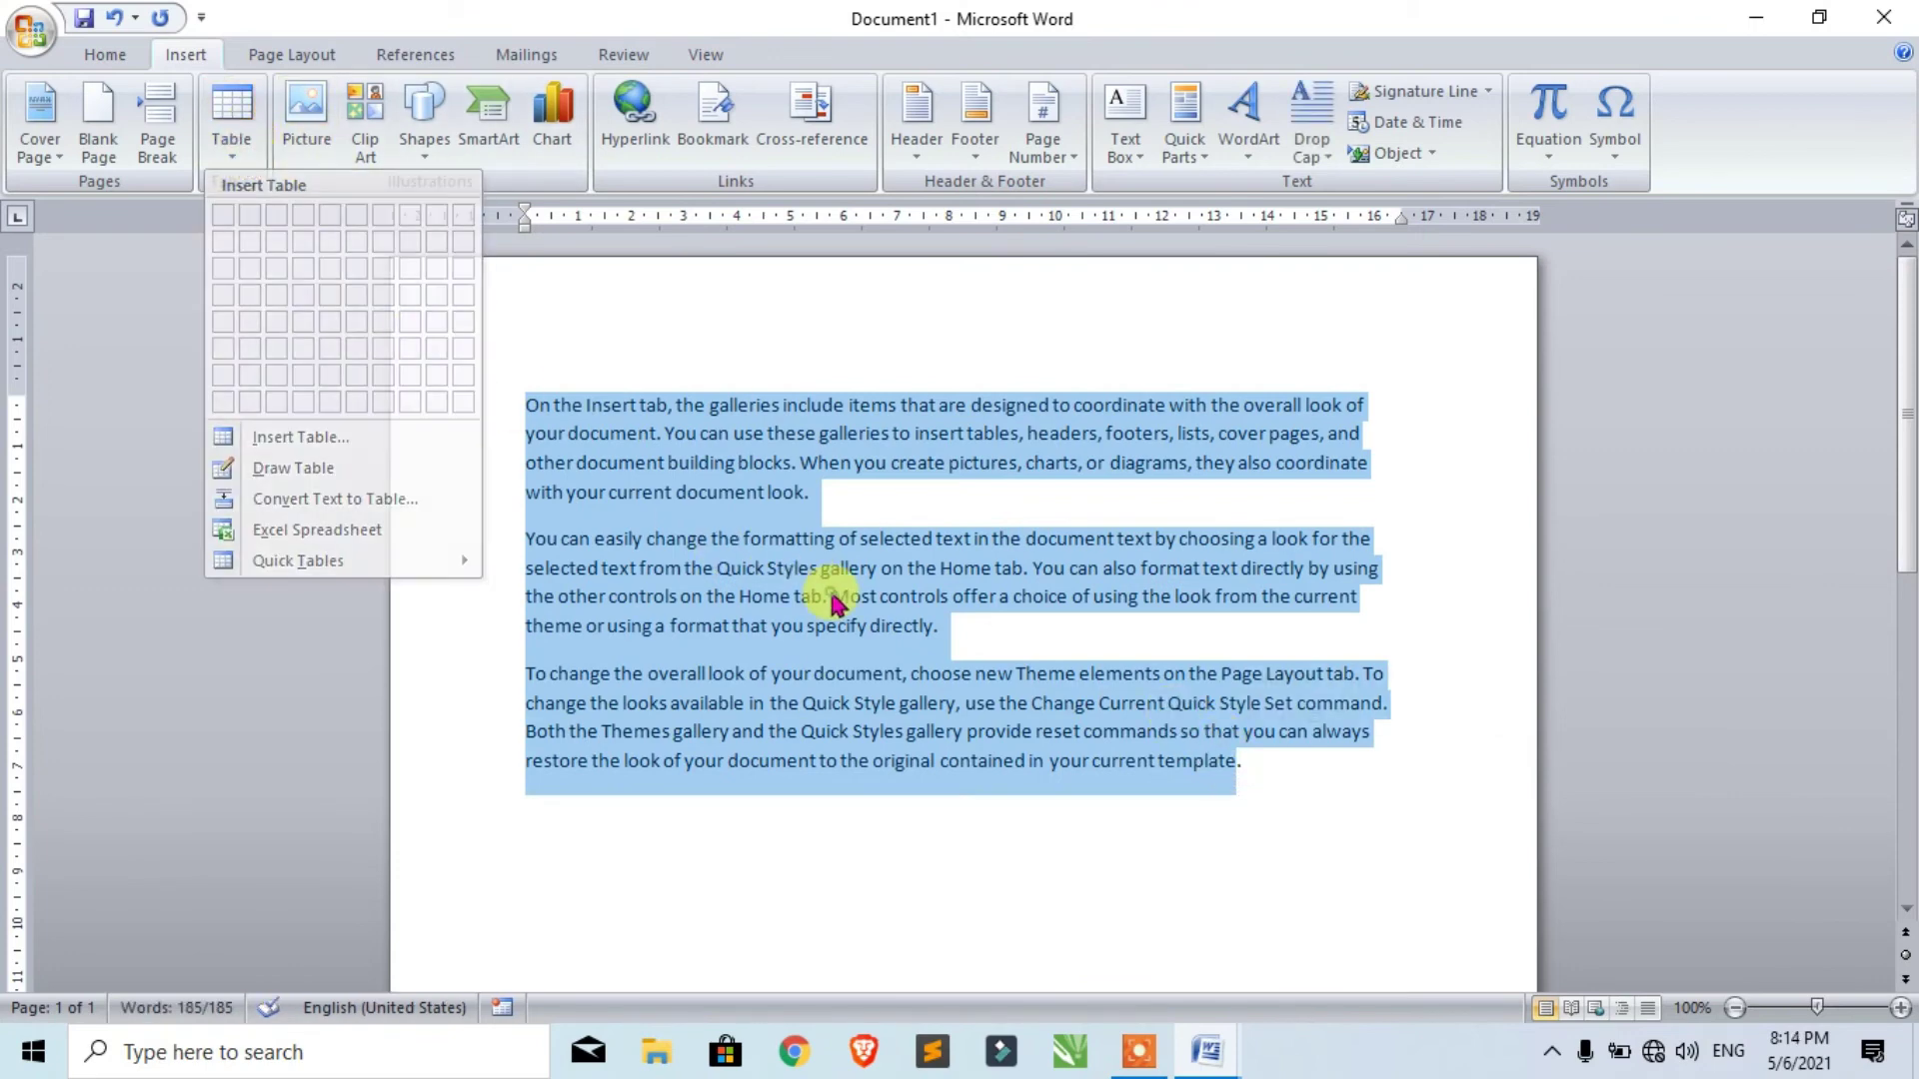
left_click(231, 130)
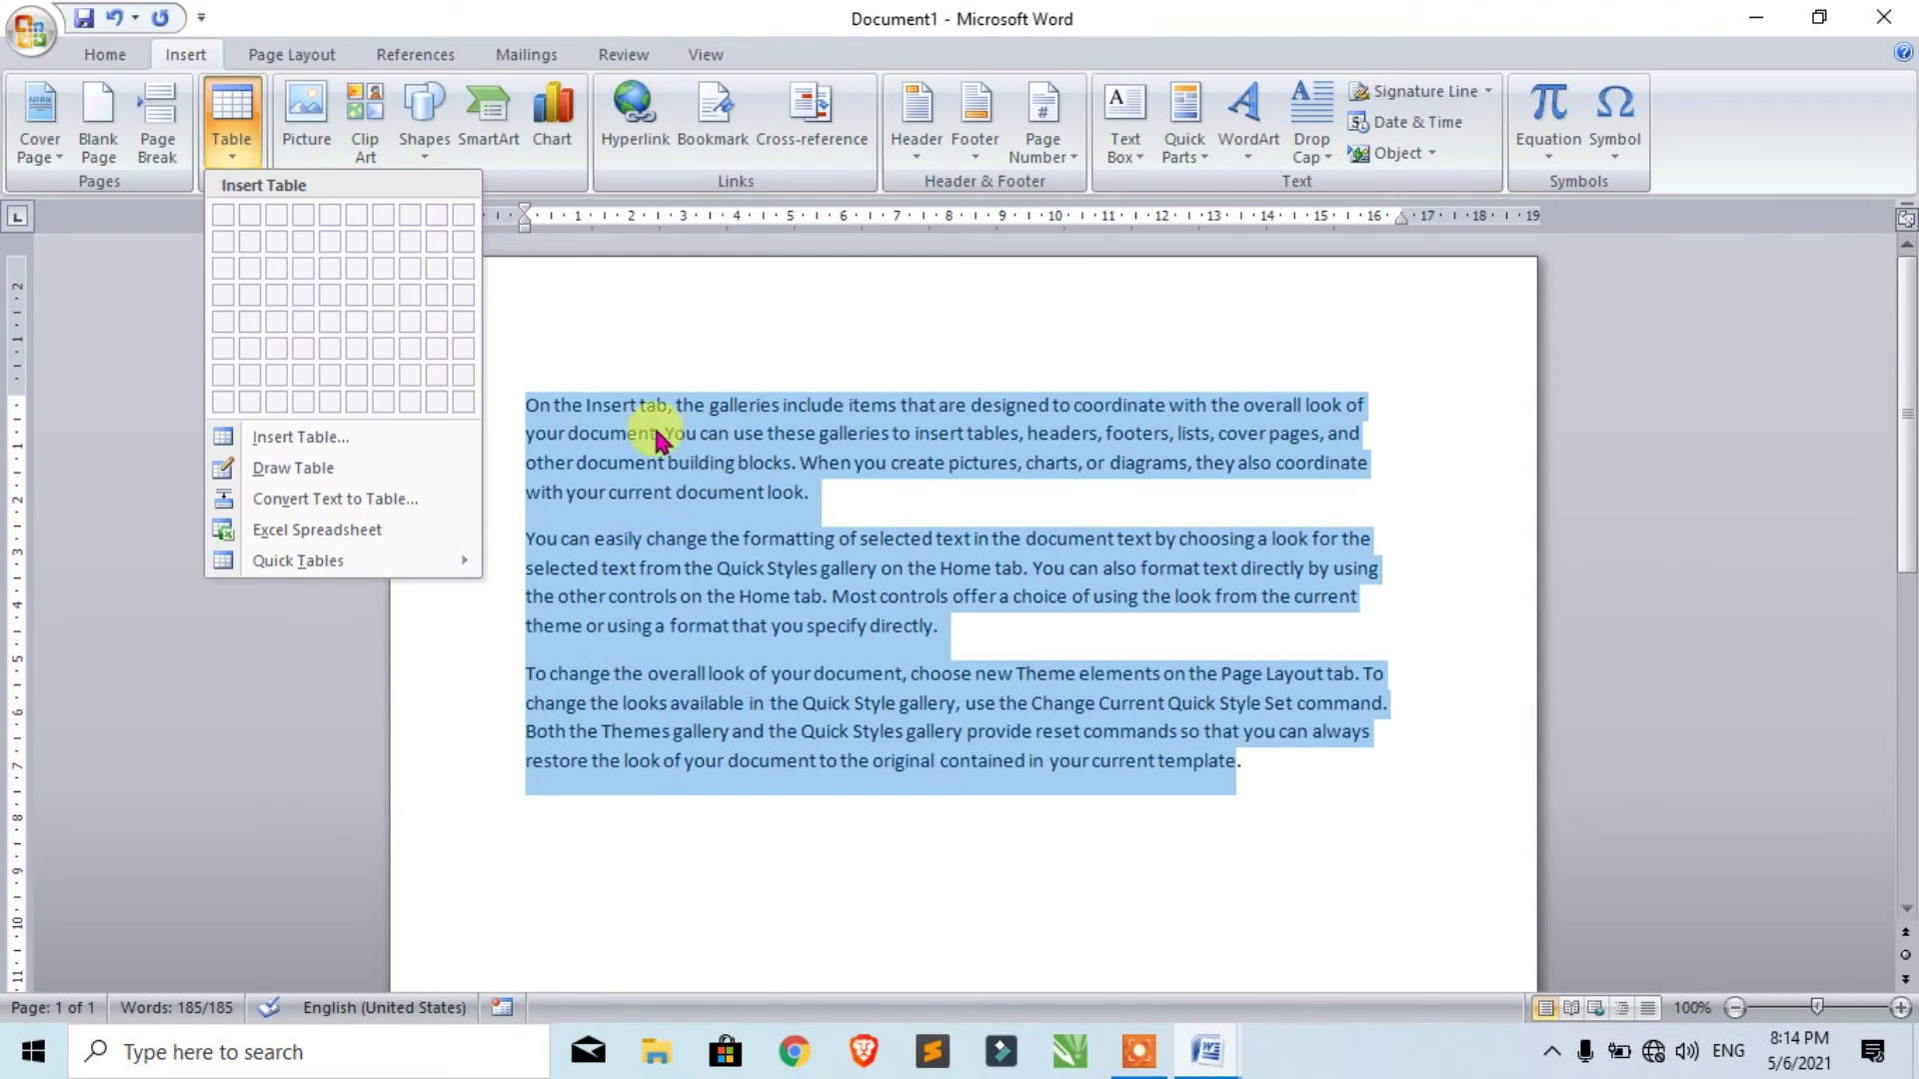
left_click(349, 500)
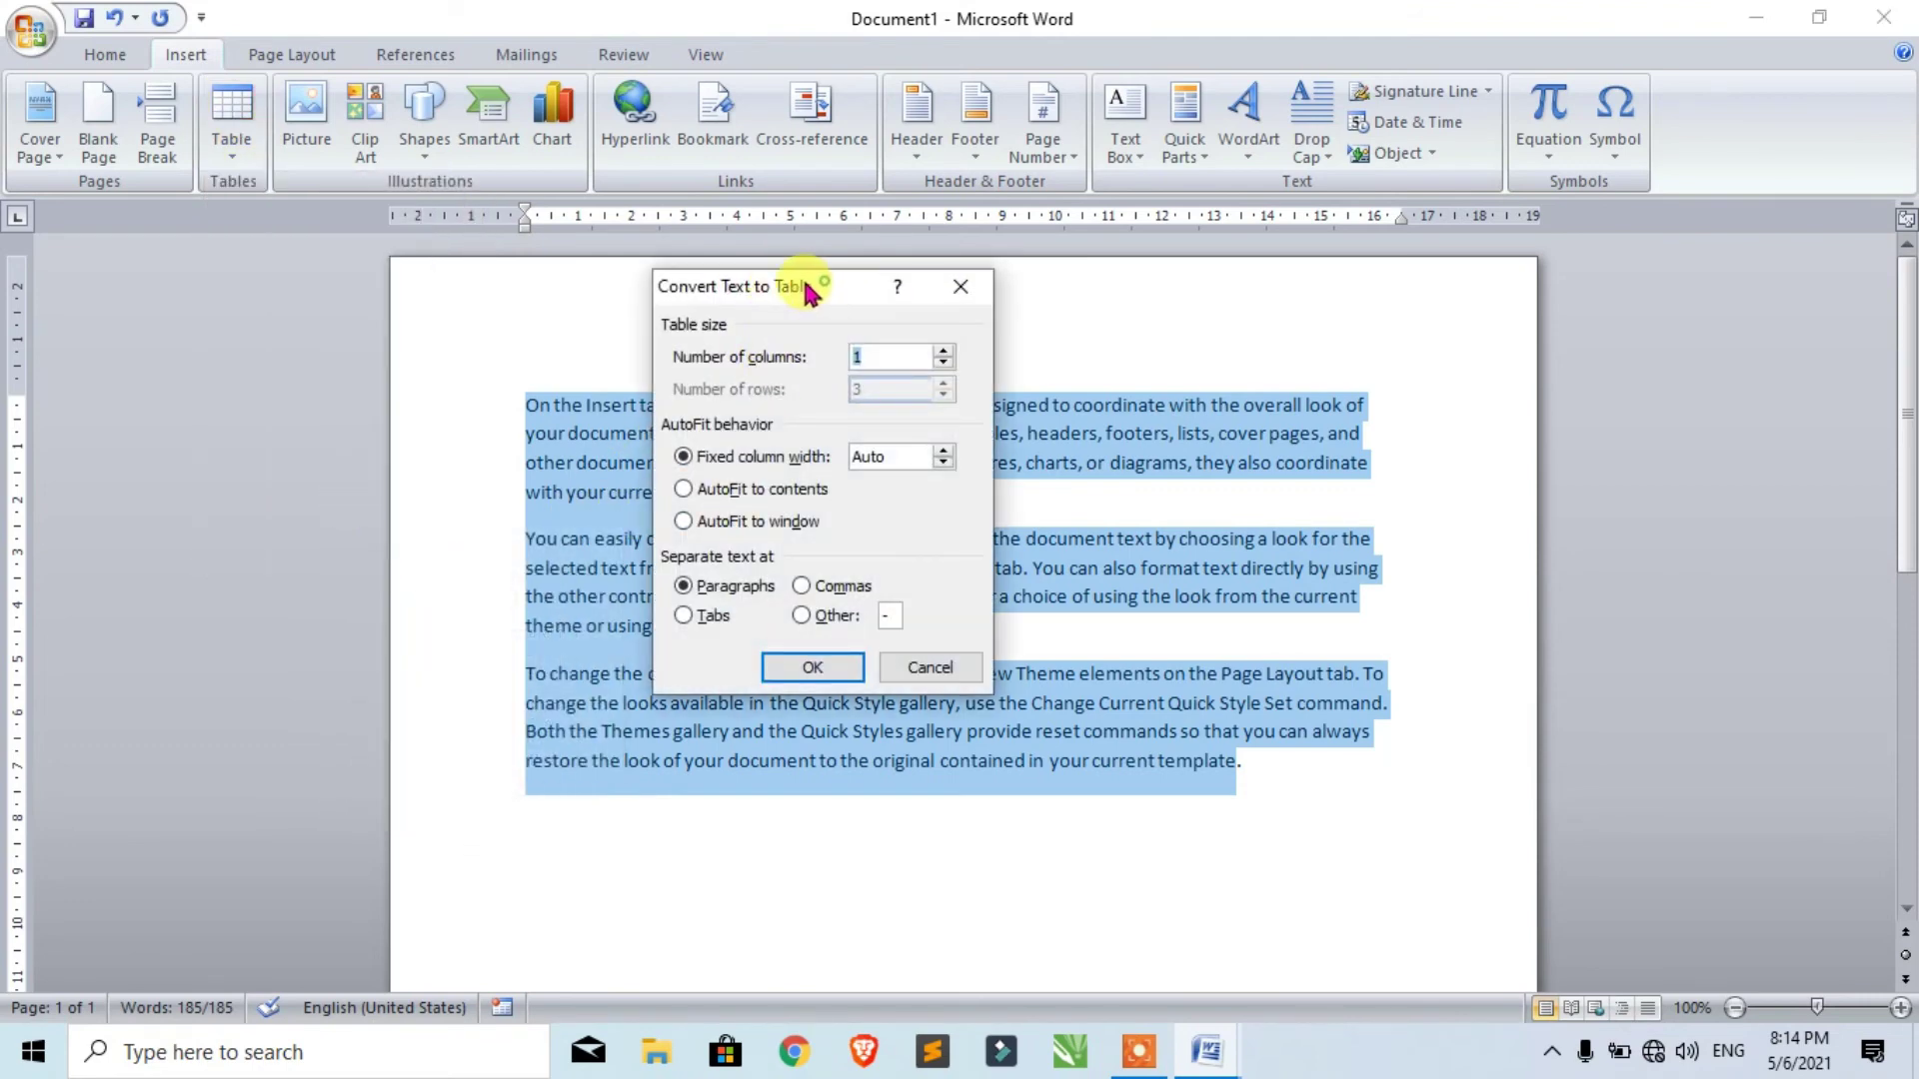
left_click_drag(805, 290, 297, 289)
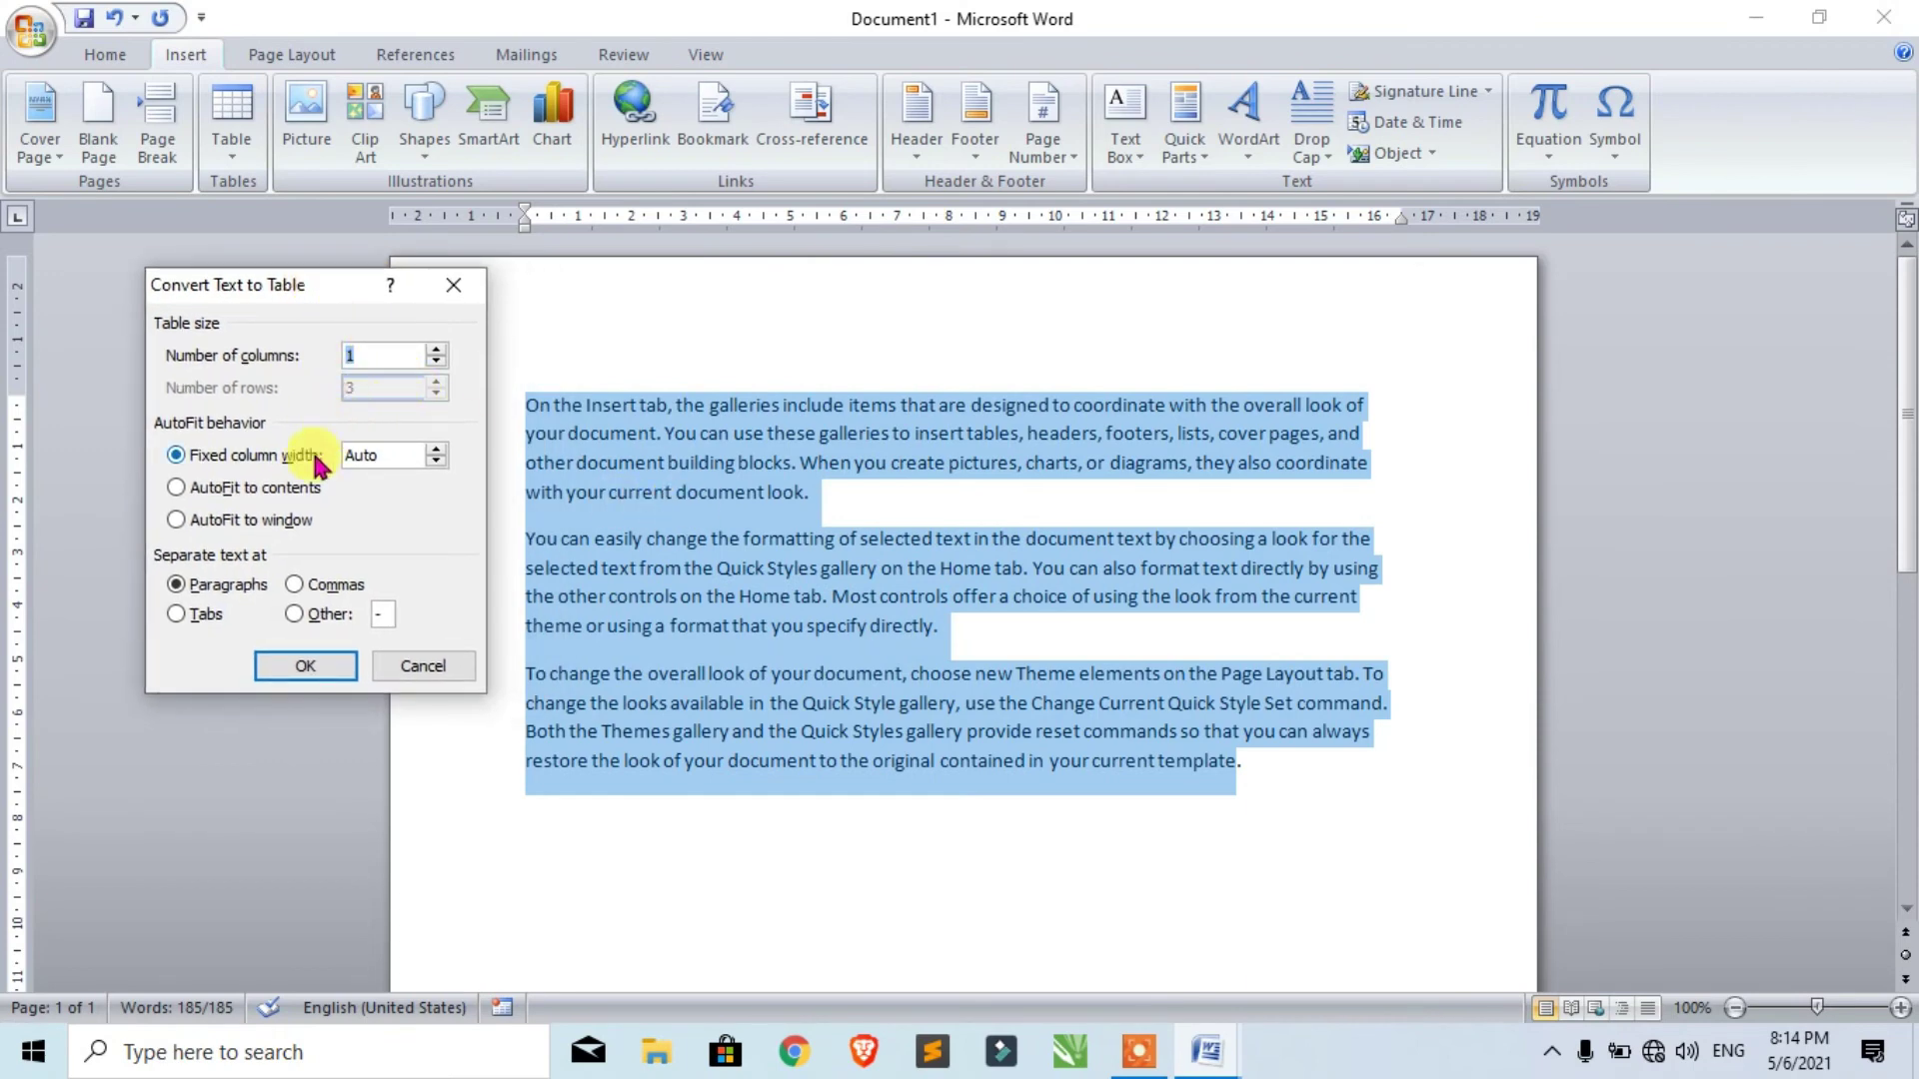
left_click(378, 357)
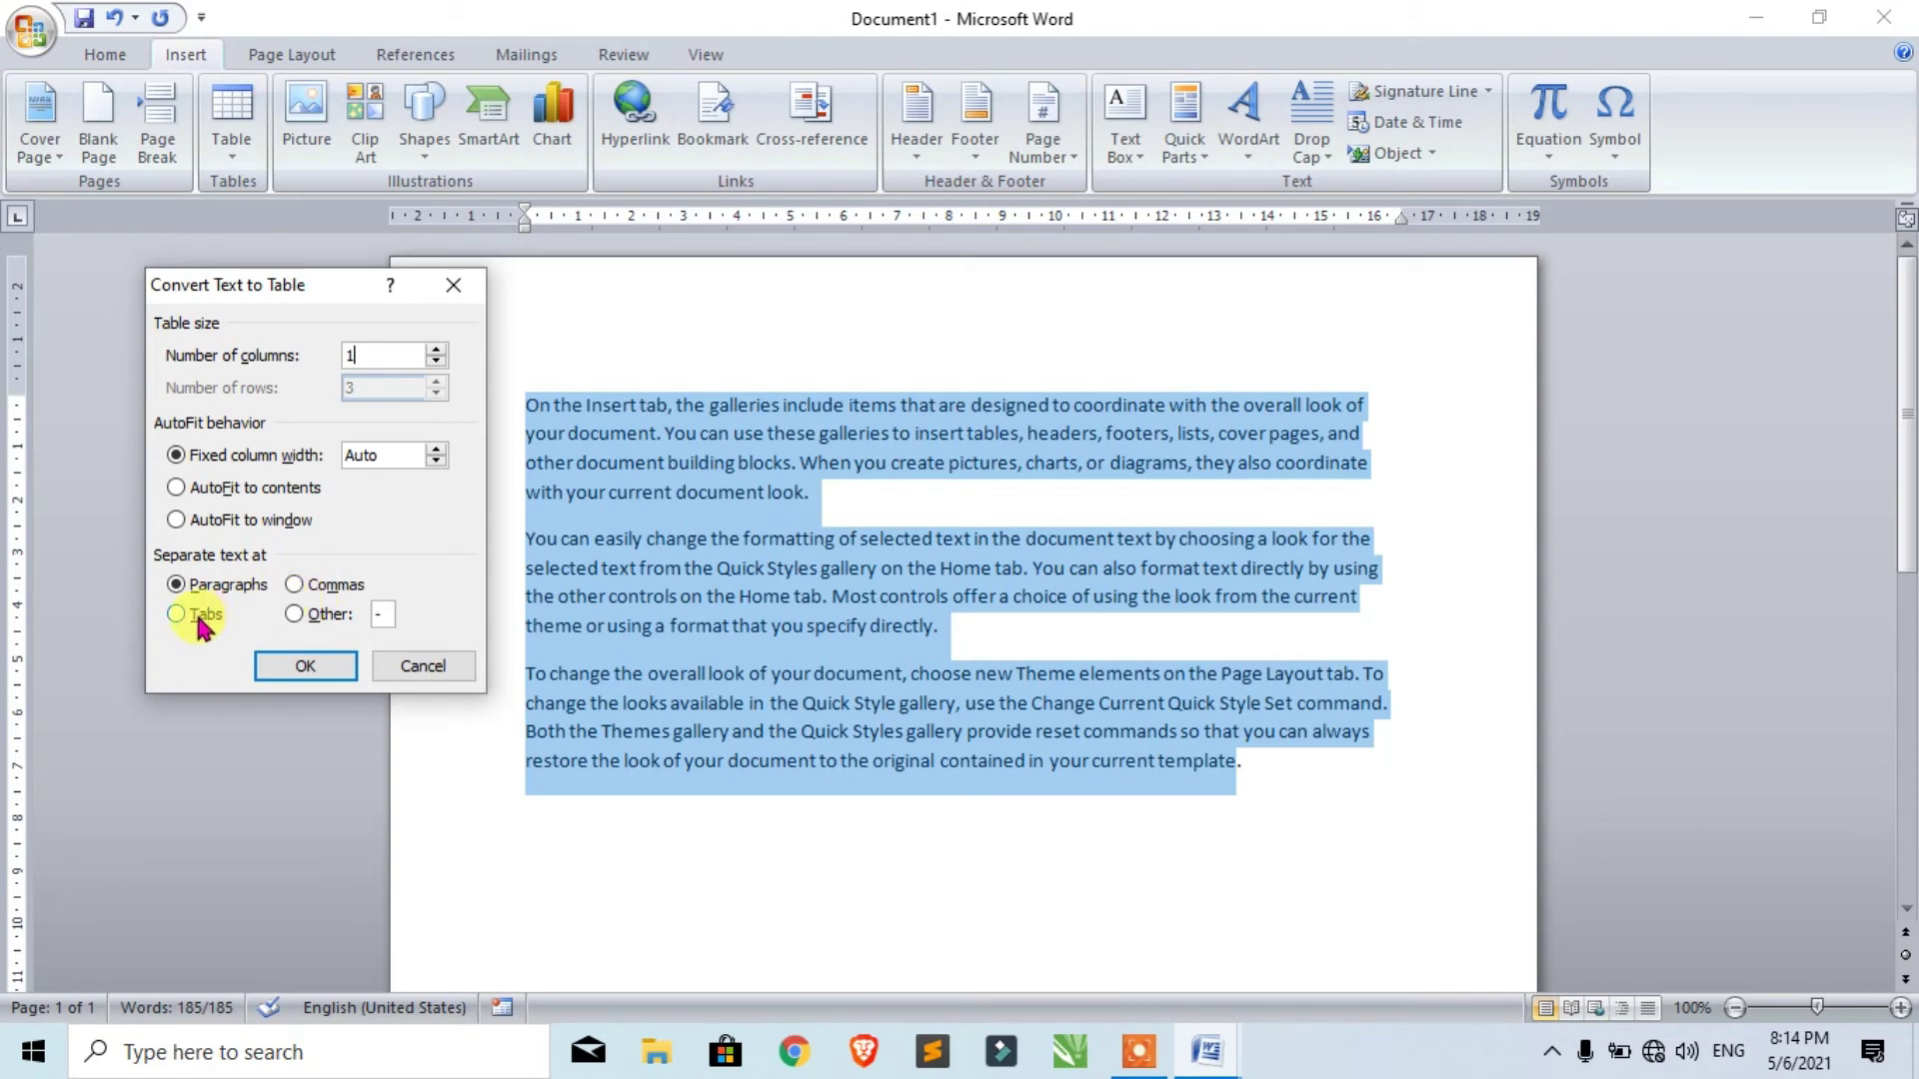
left_click(305, 667)
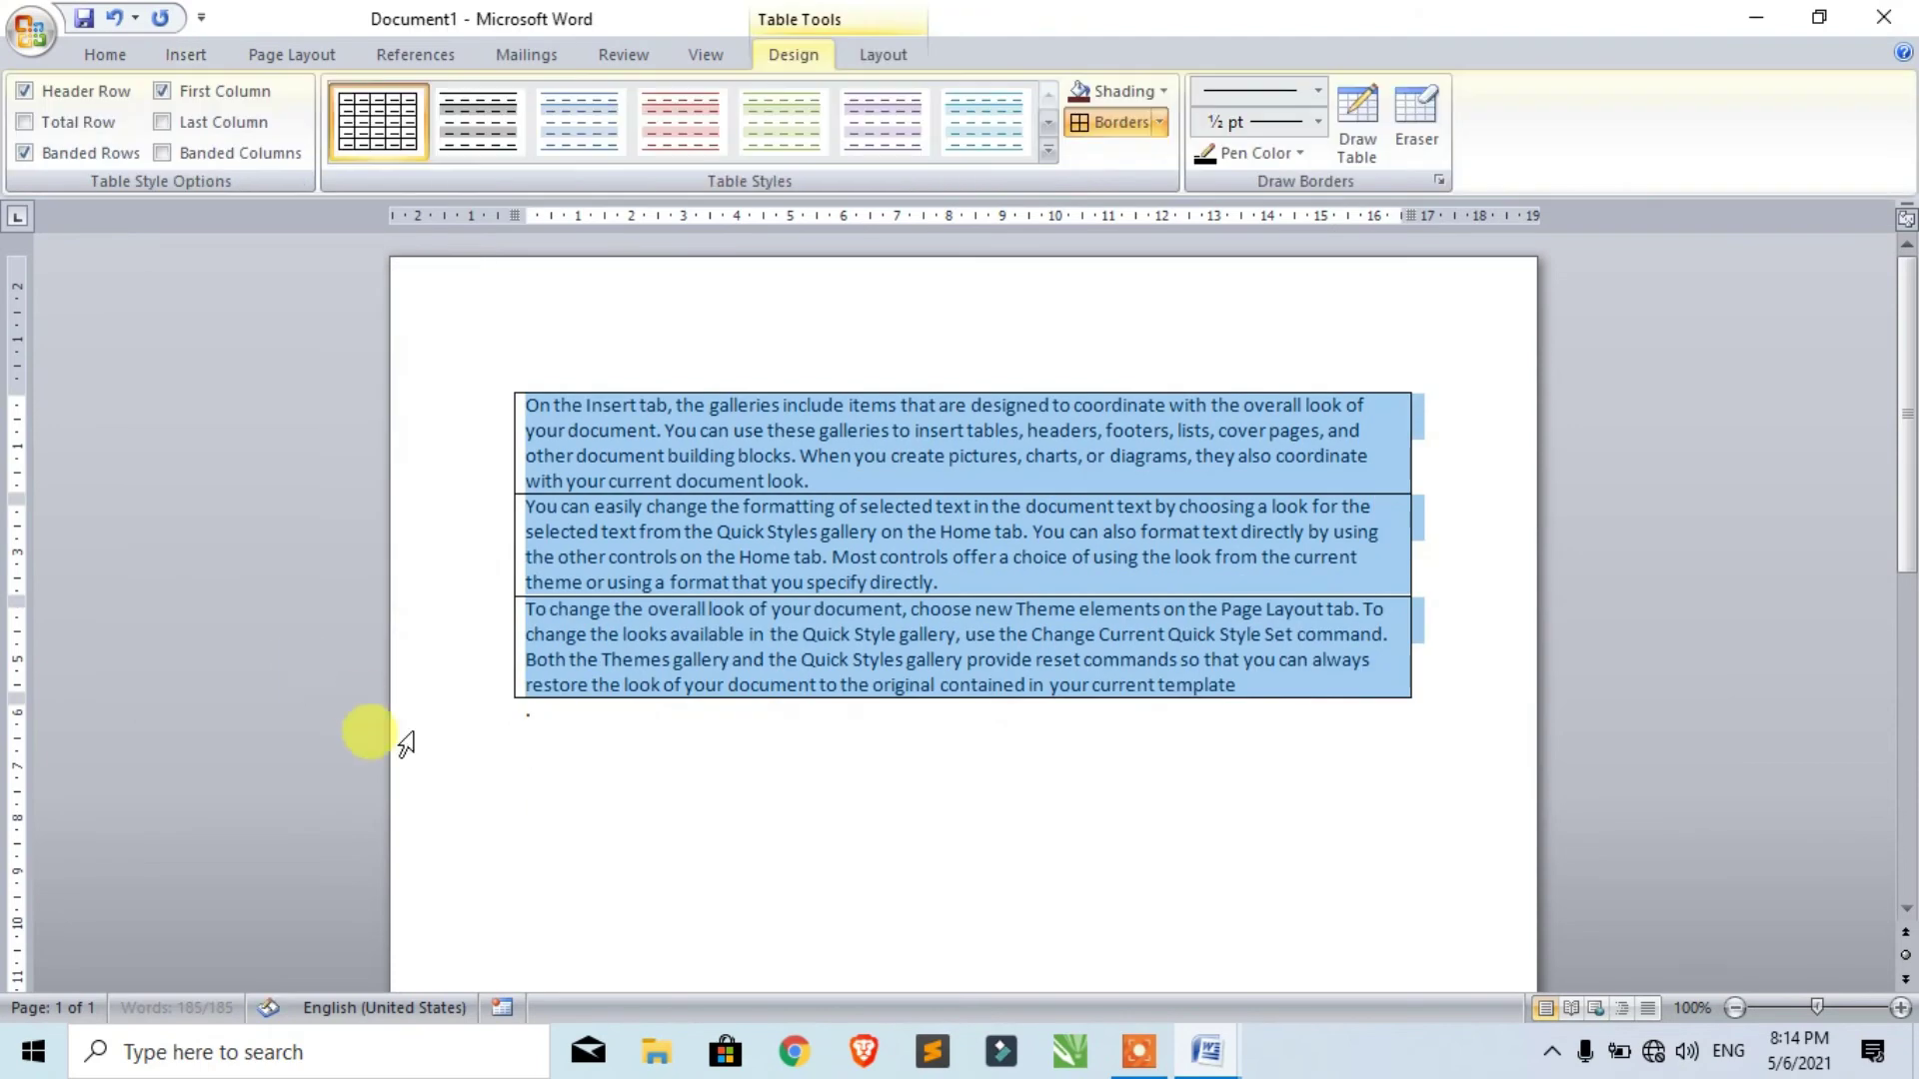
left_click(1334, 633)
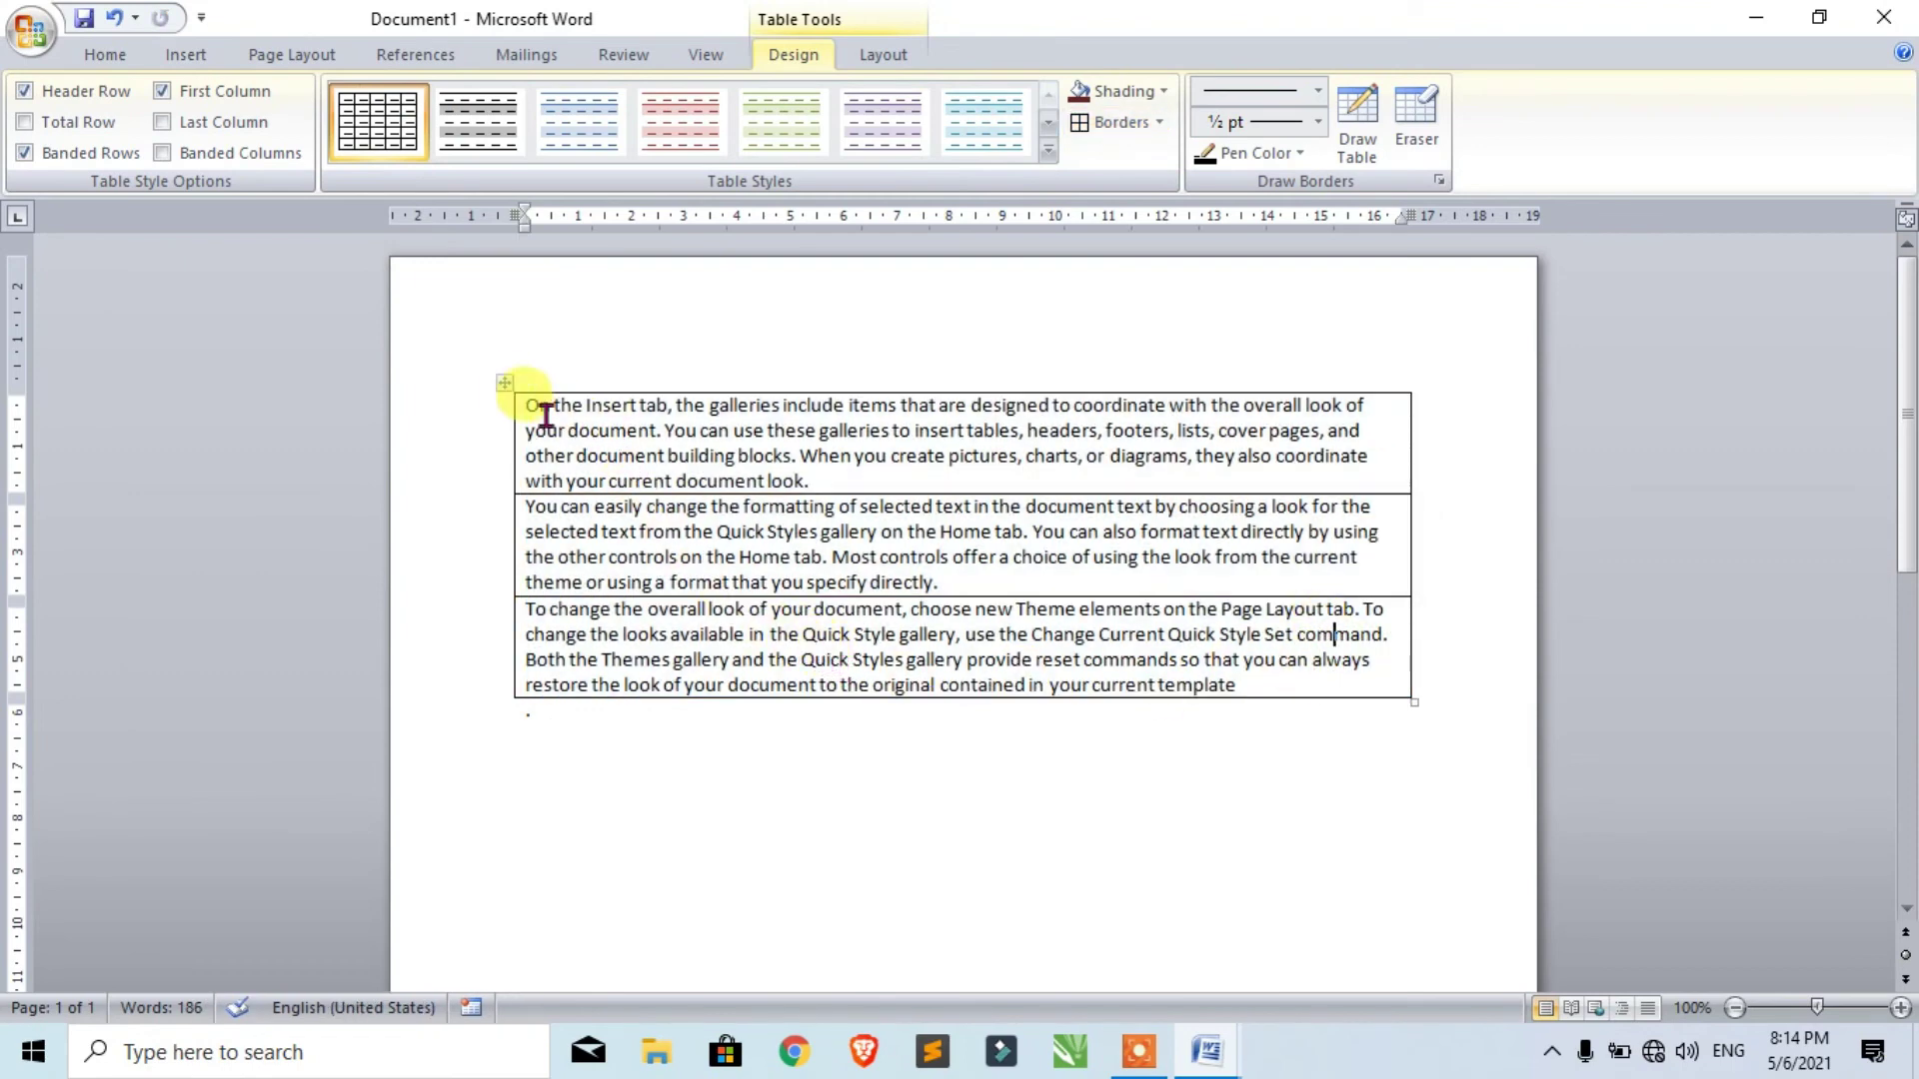
Convert the whole one-column table back to regular text separated with paragraph marks.
left_click_drag(522, 405, 1262, 677)
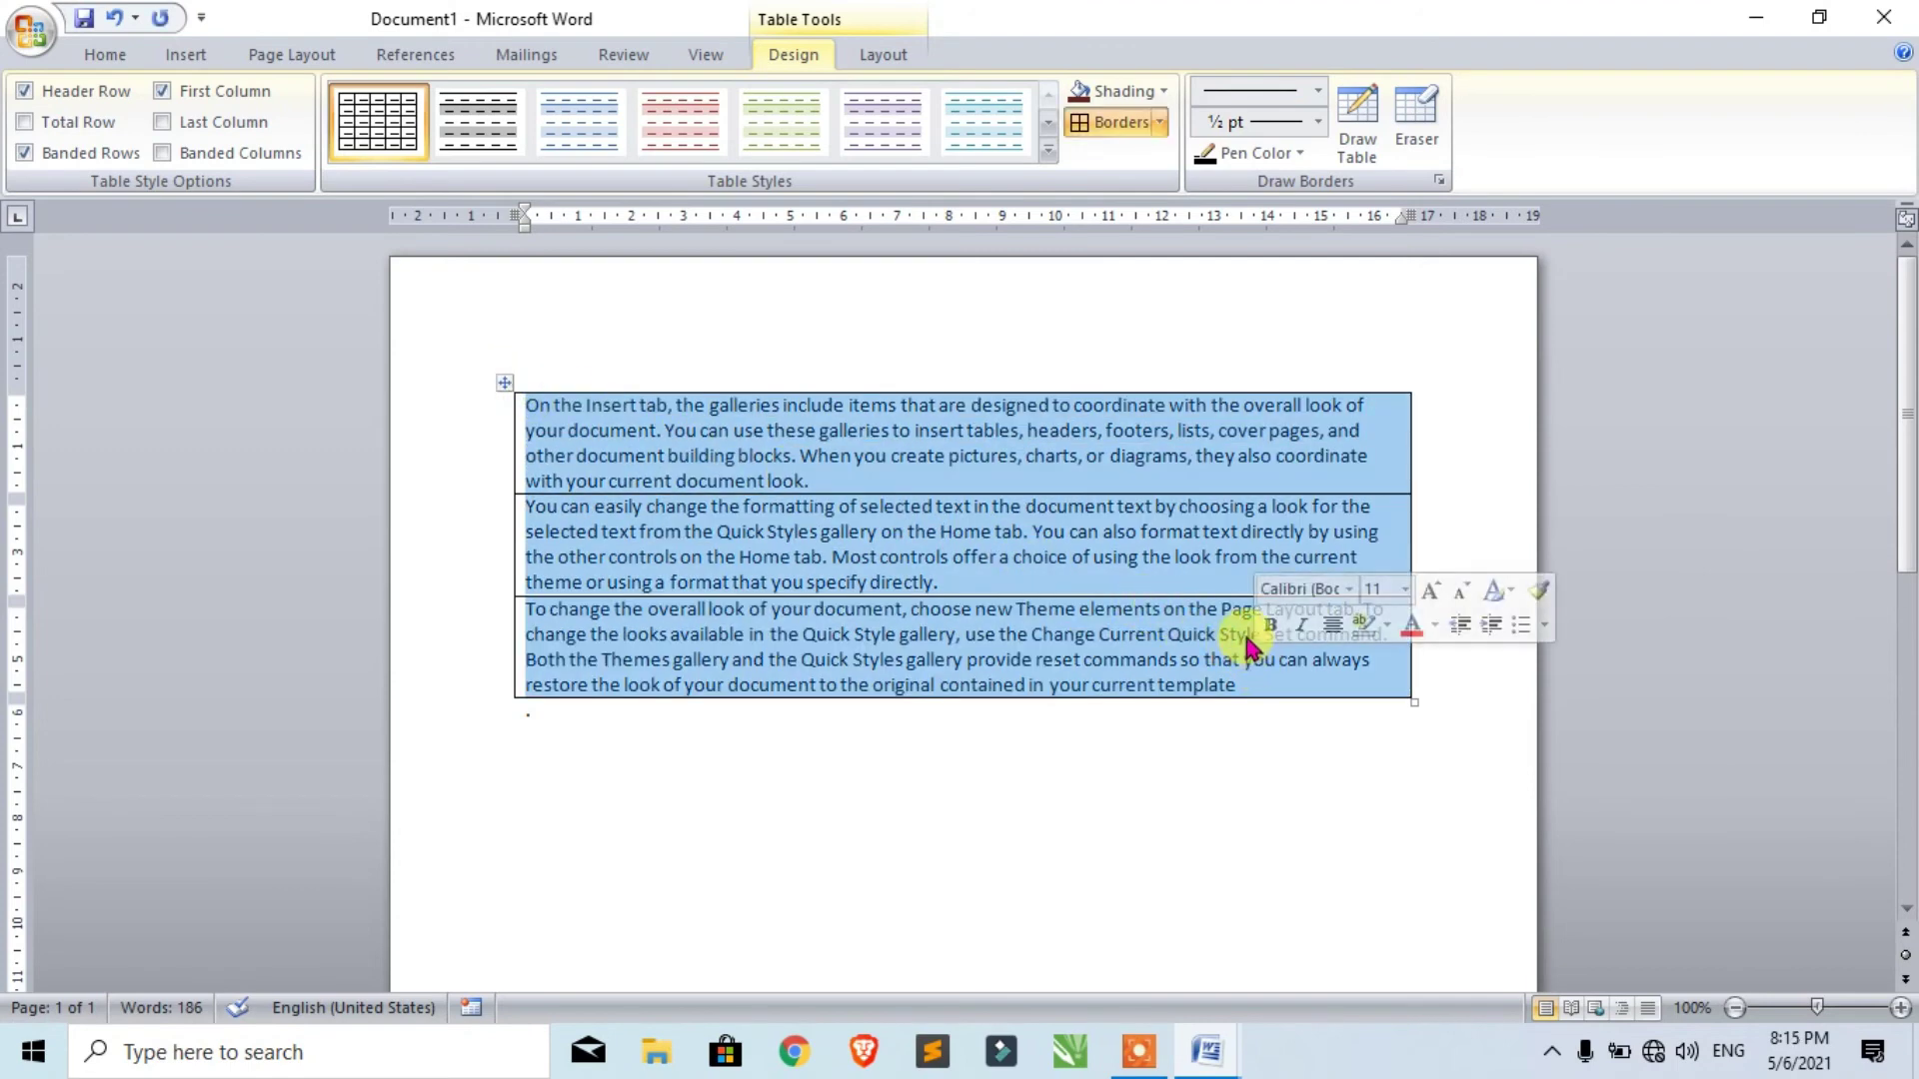
left_click(881, 54)
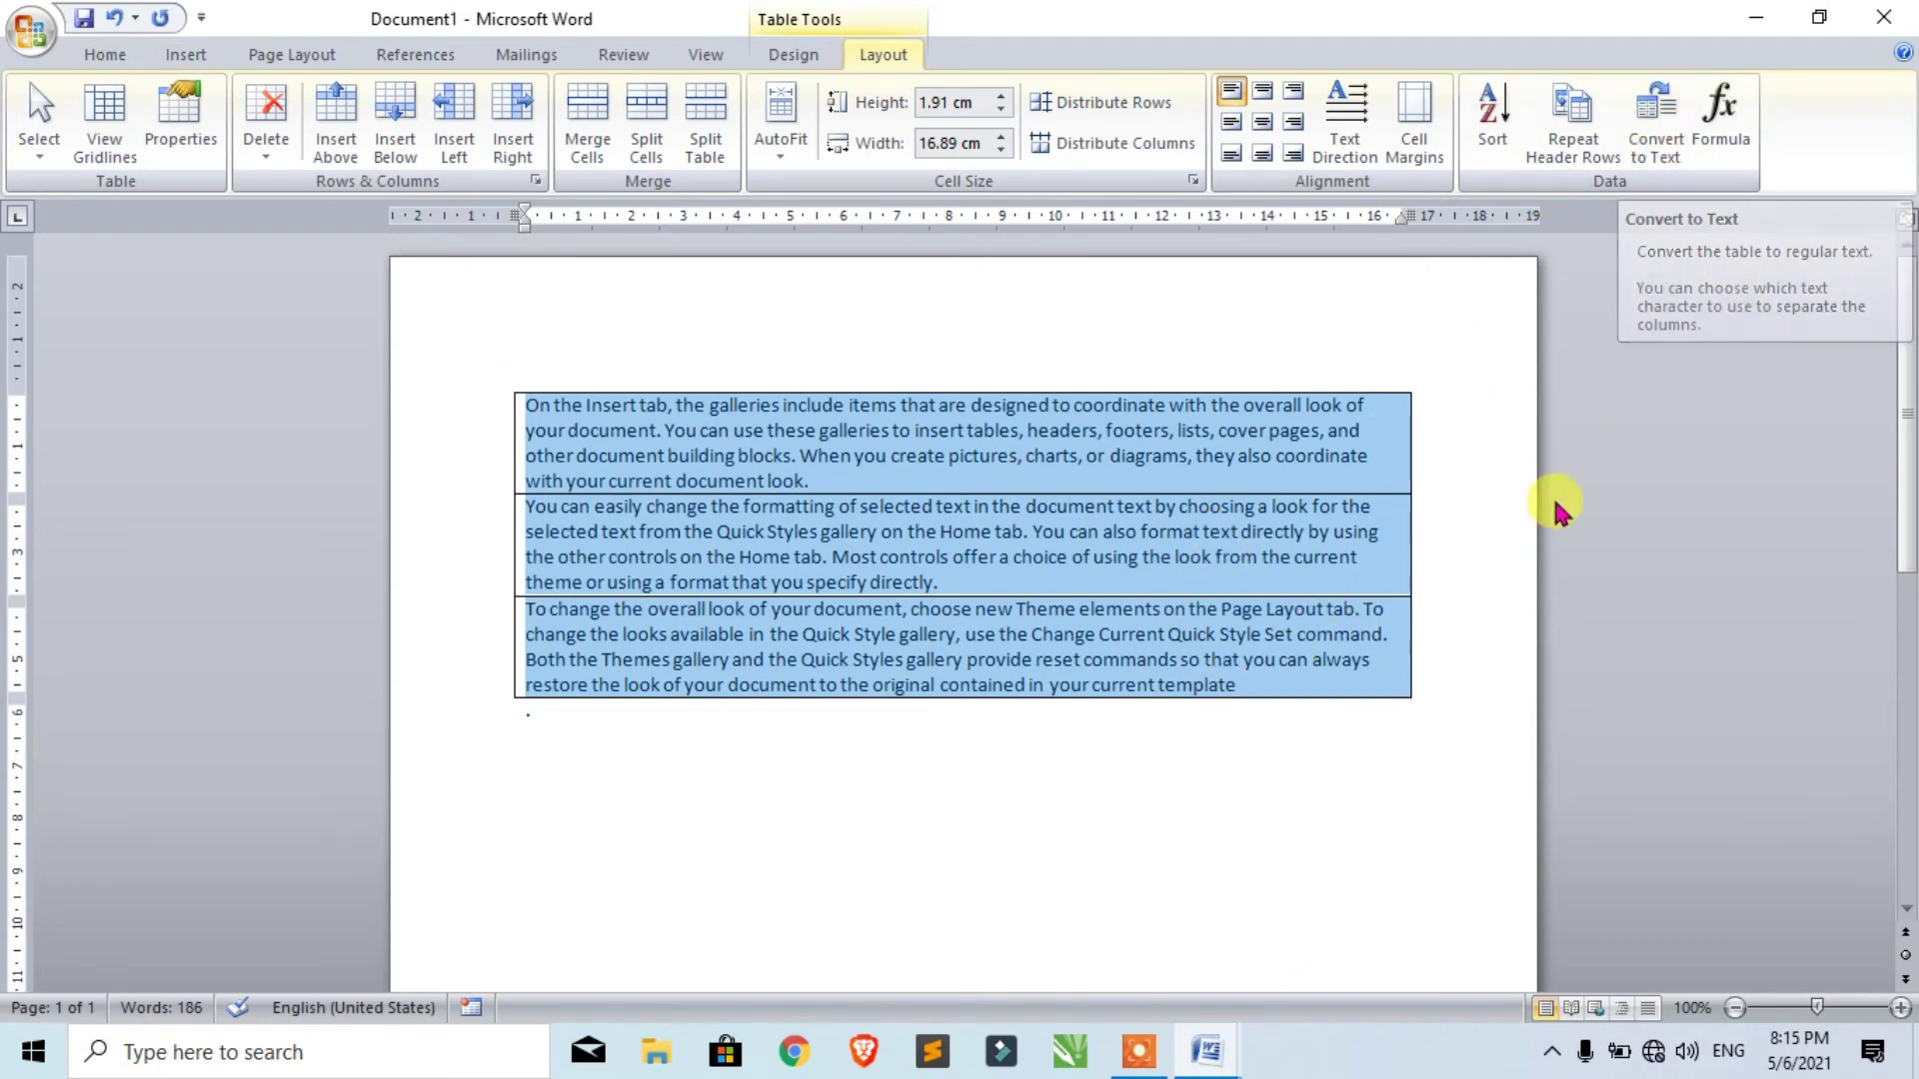
left_click(1664, 137)
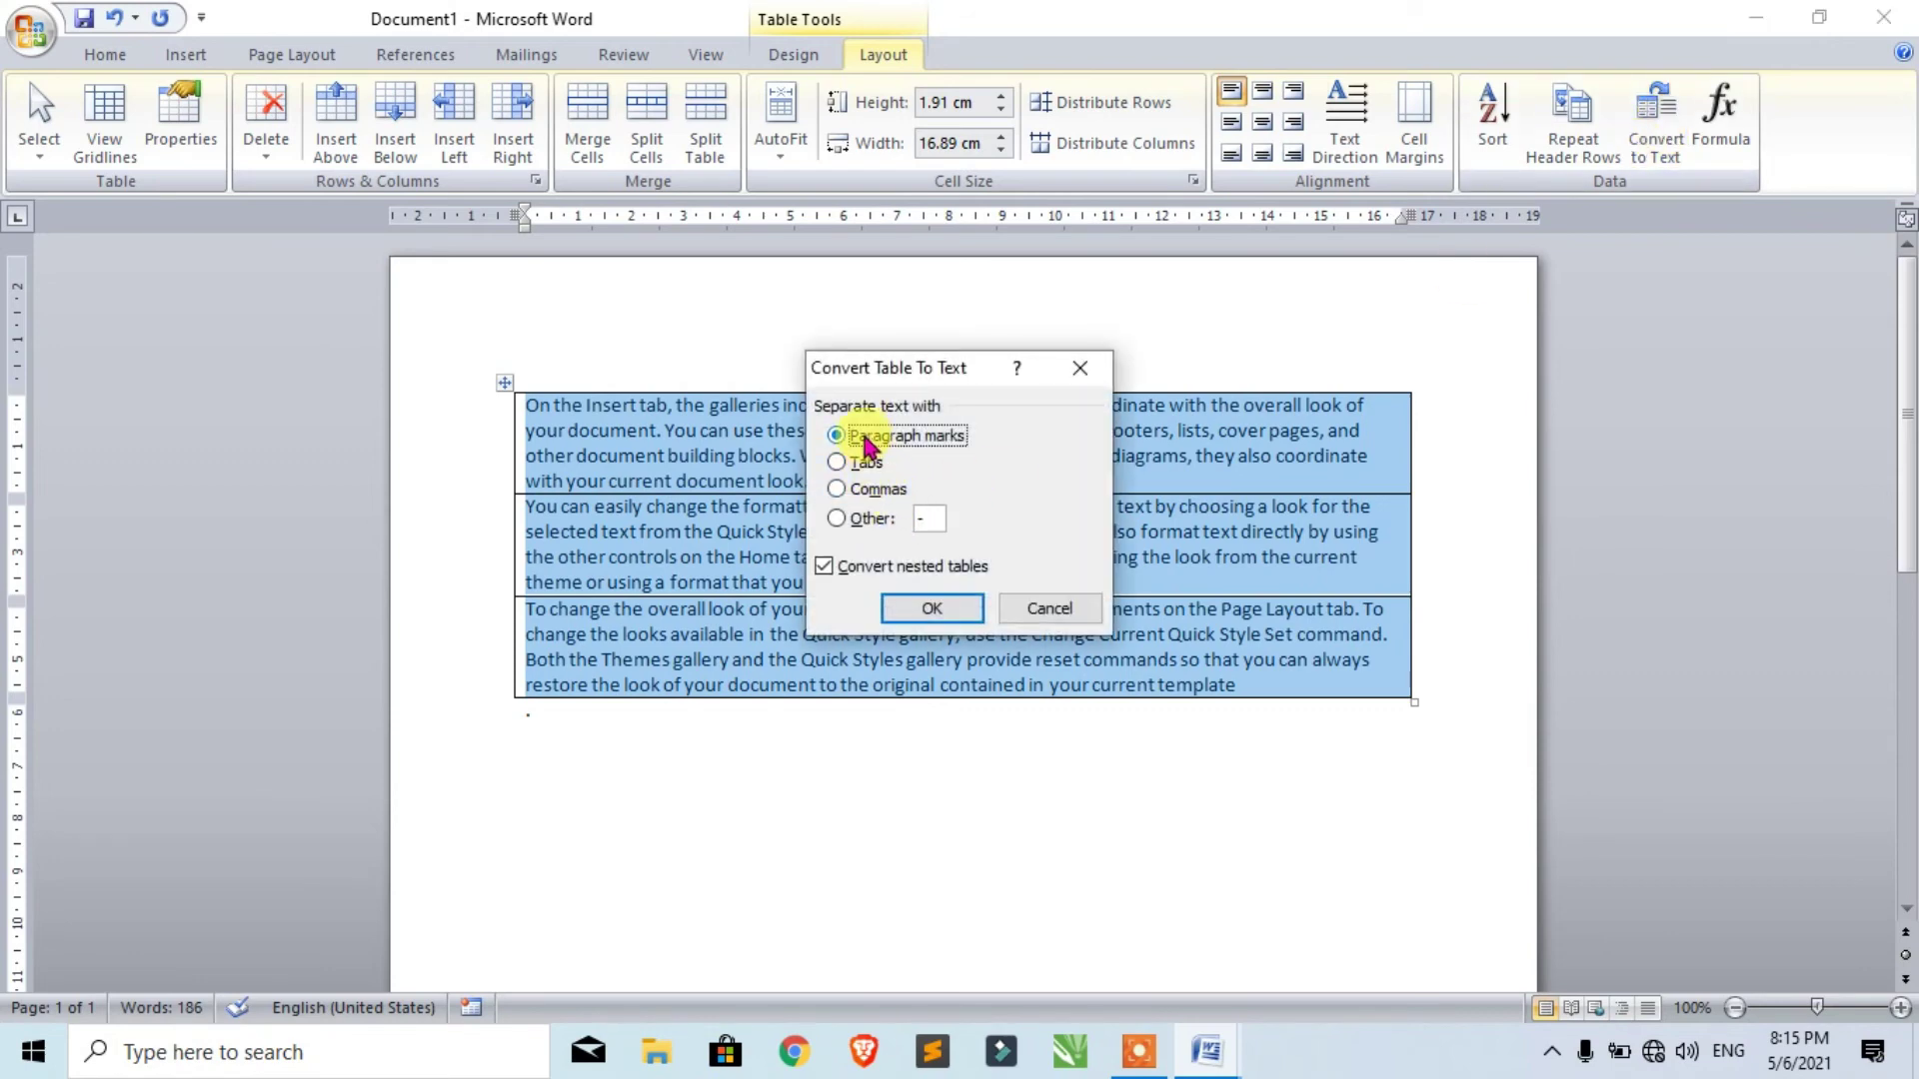
left_click(931, 608)
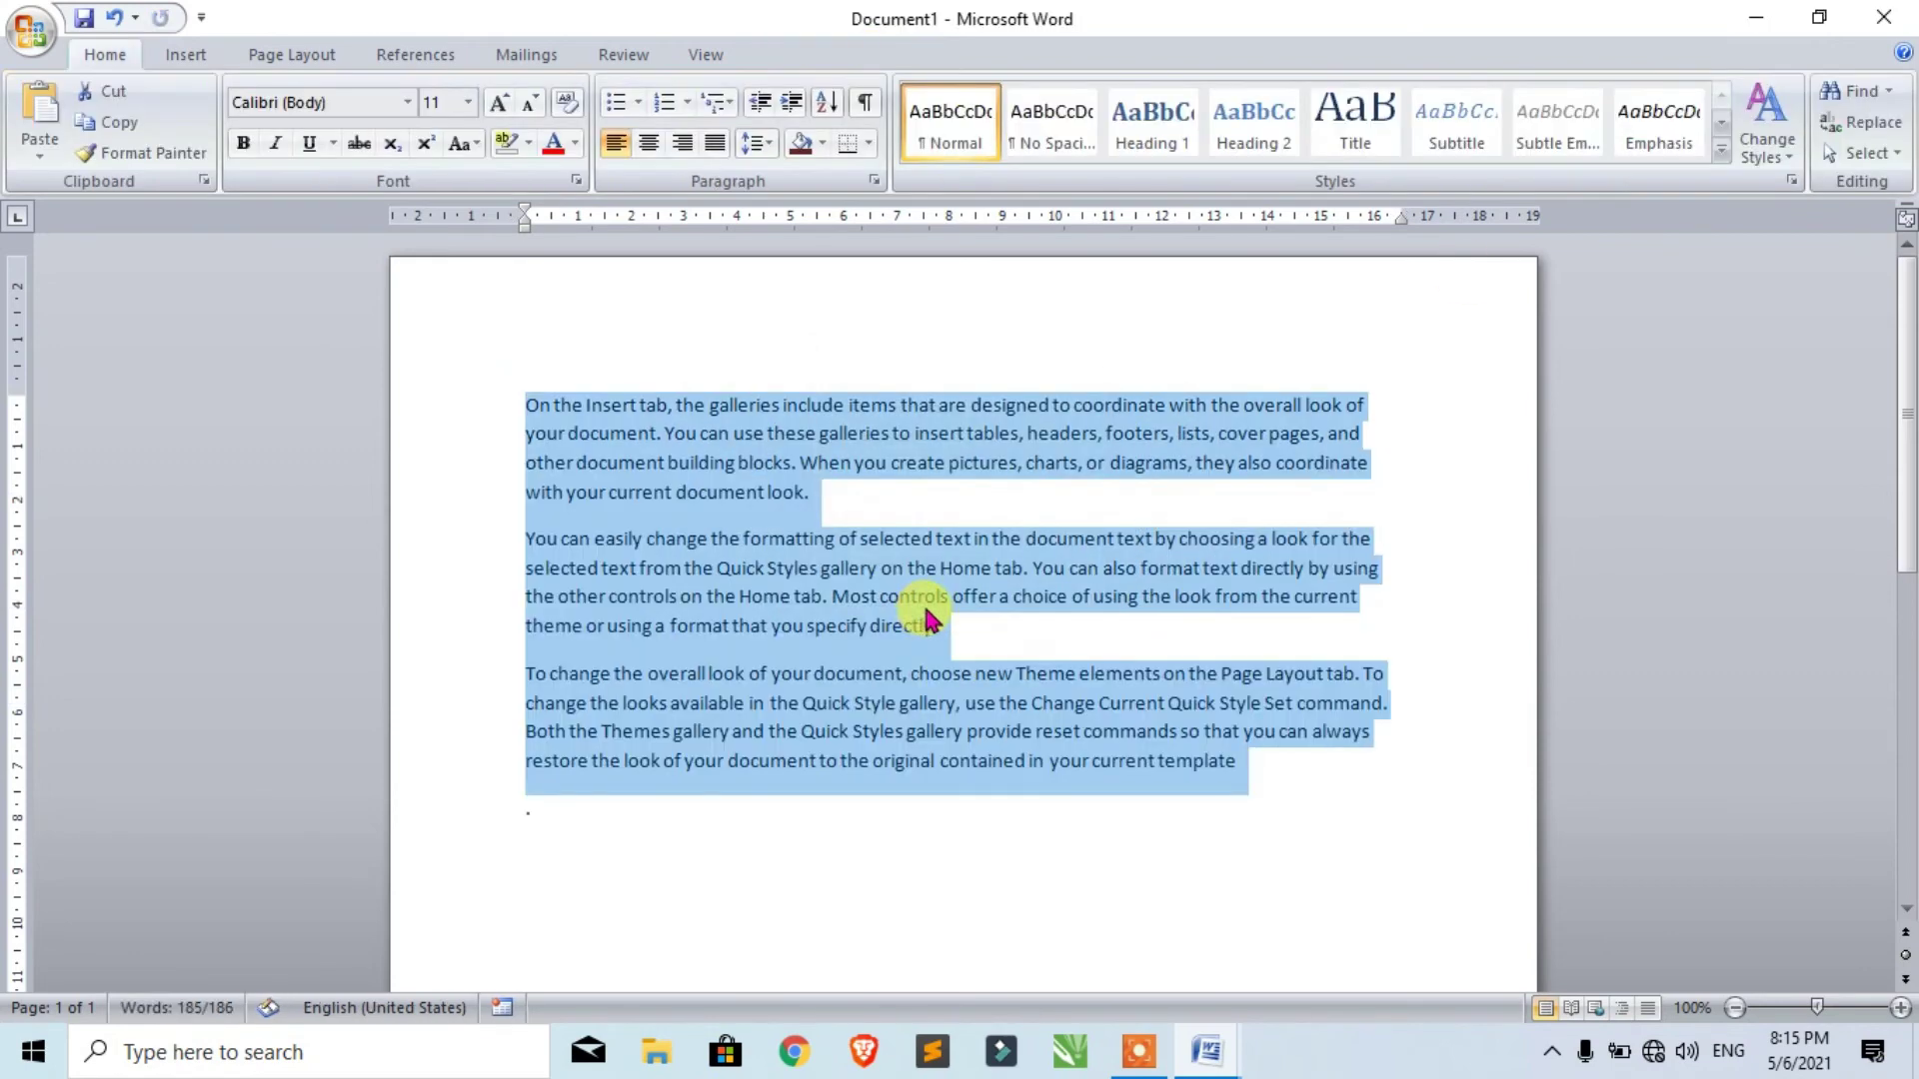
left_click(1073, 632)
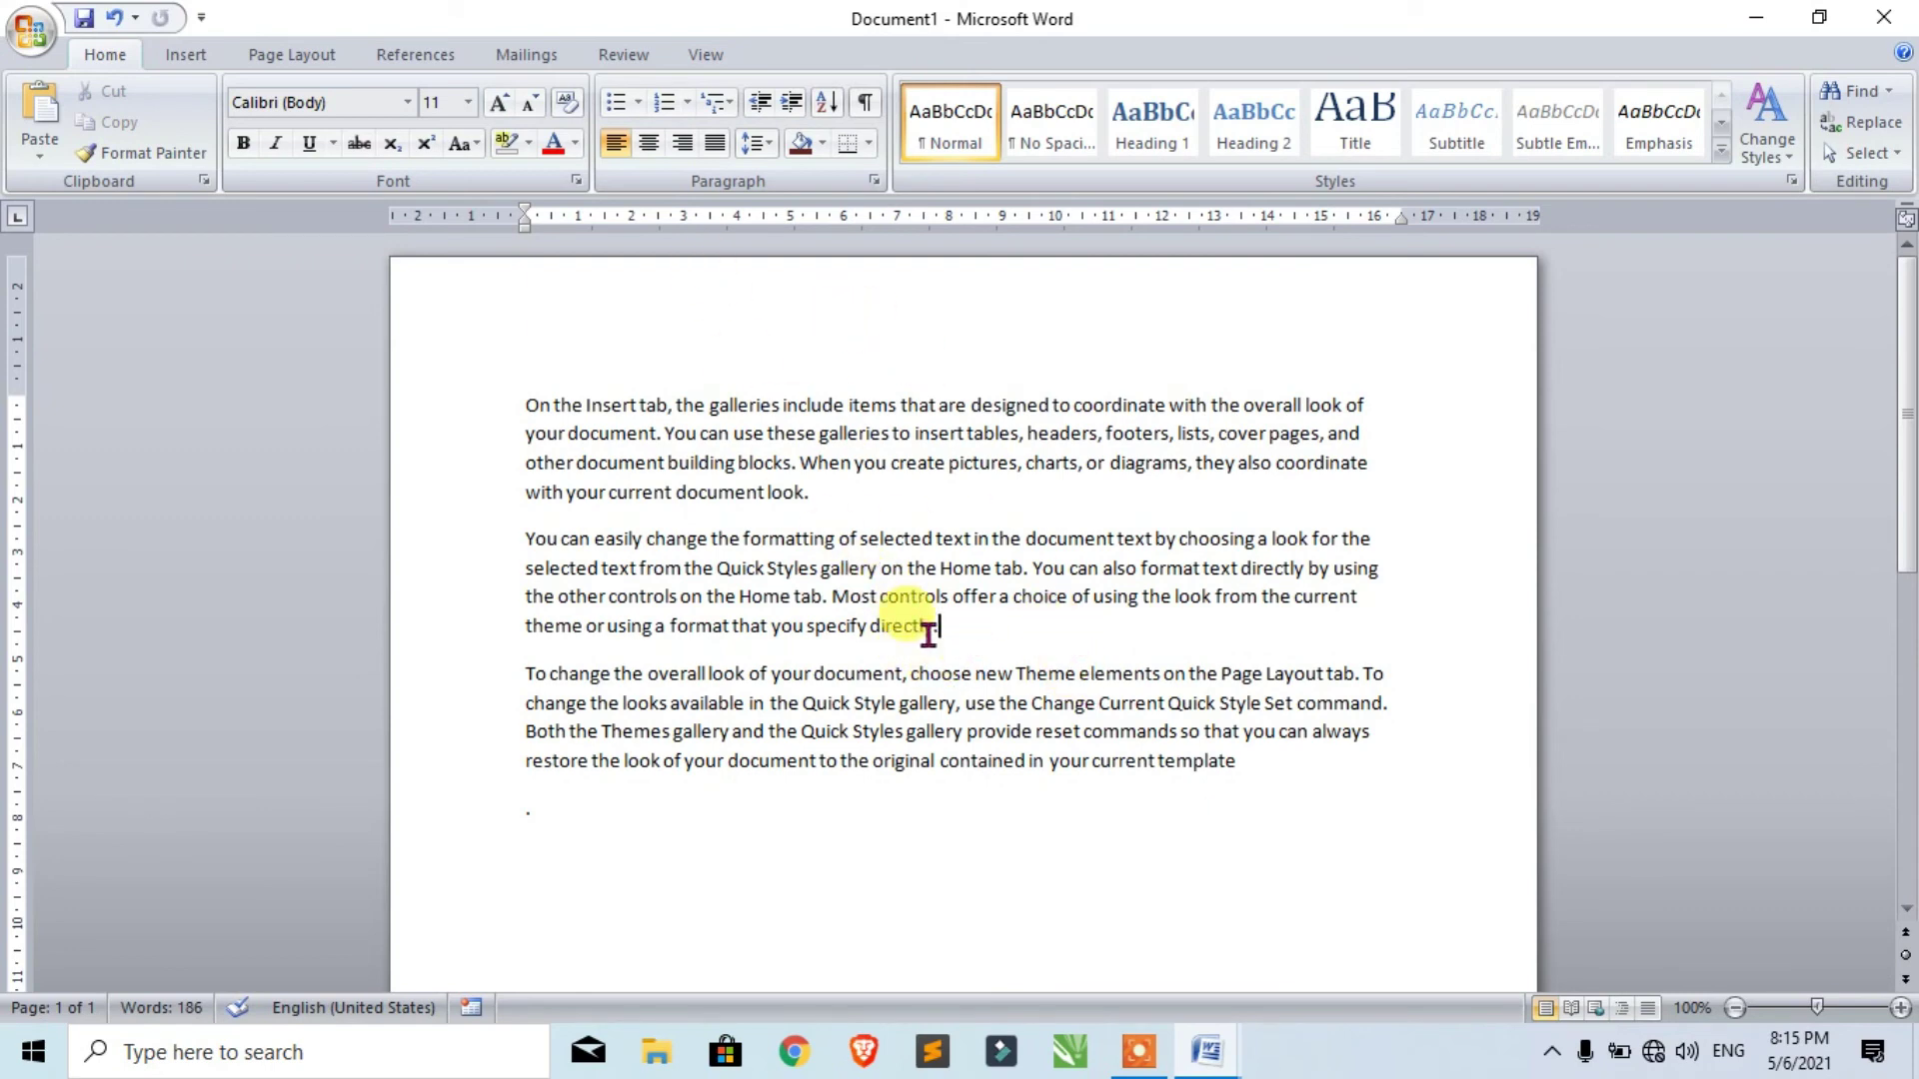
Delete all the sample text and insert a table with four columns and five rows.
left_click_drag(1262, 811, 539, 400)
key("Delete")
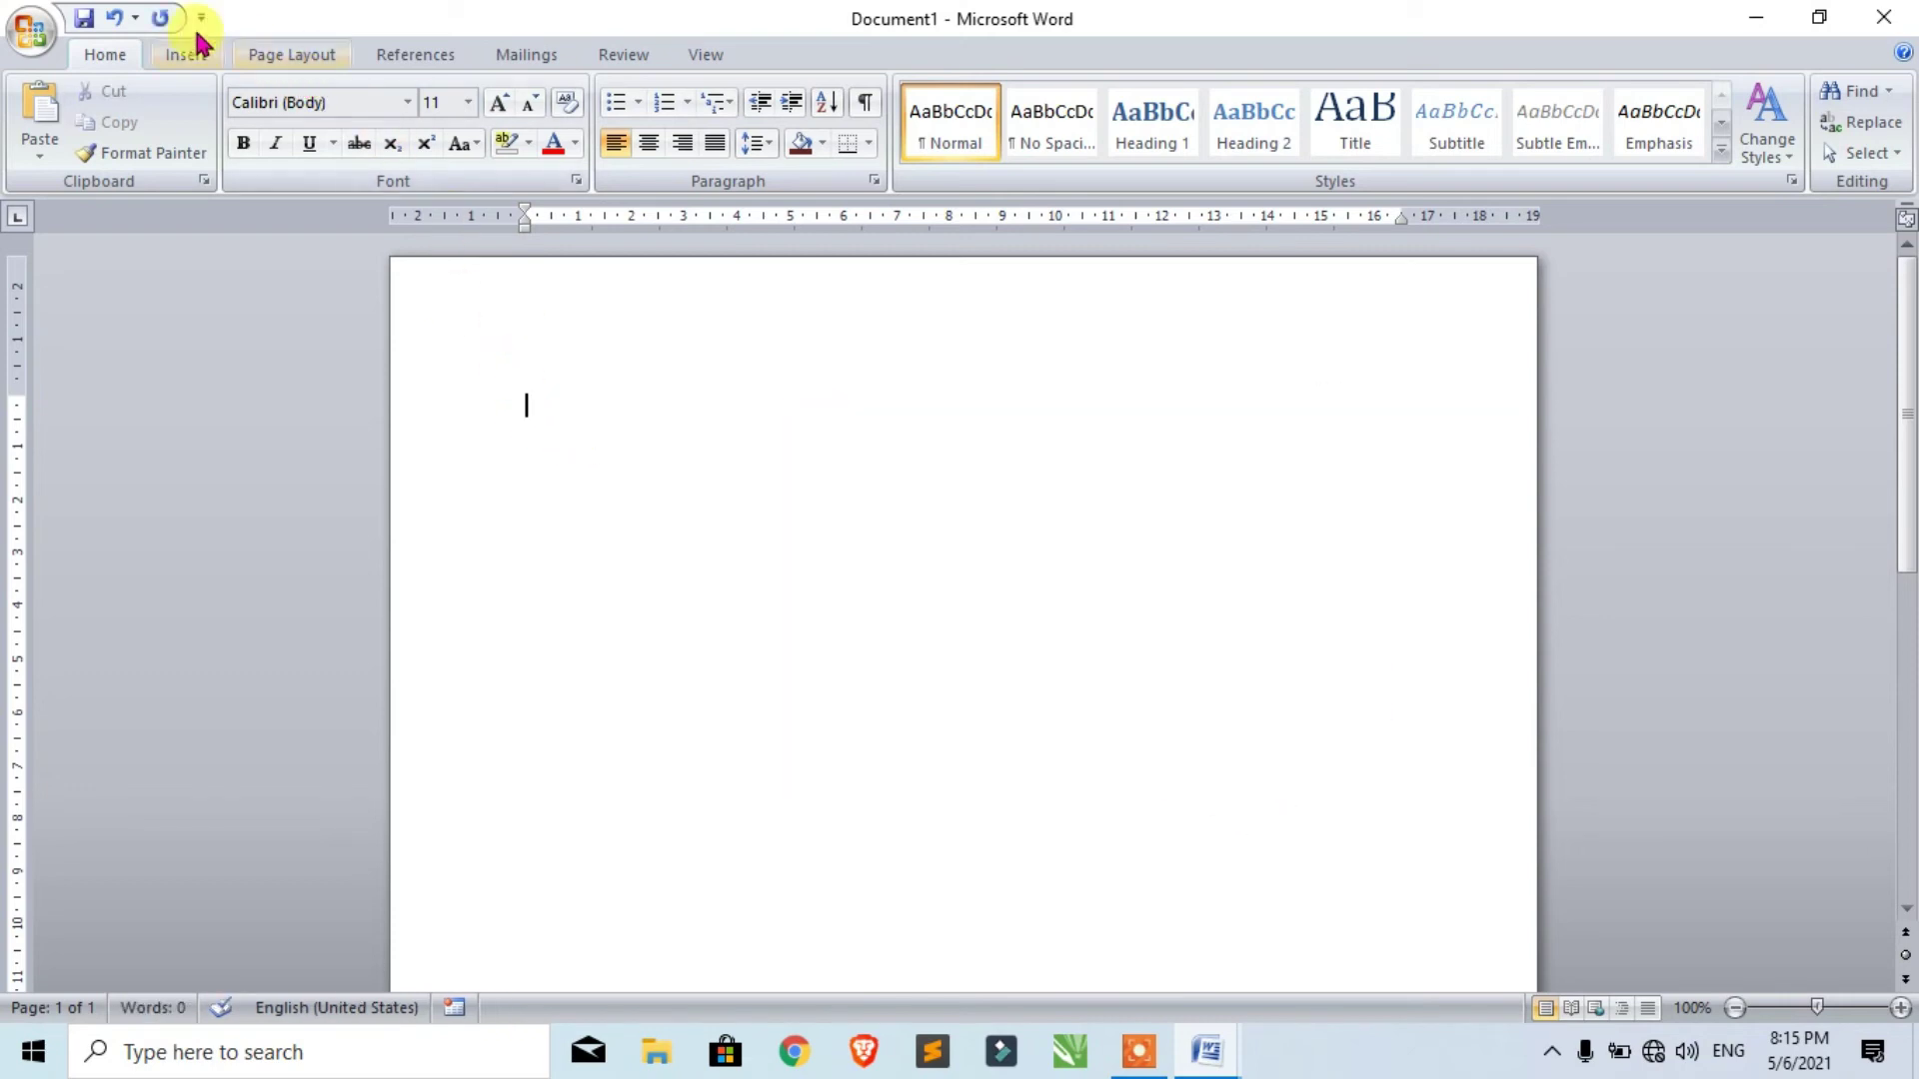
left_click(186, 55)
left_click(228, 140)
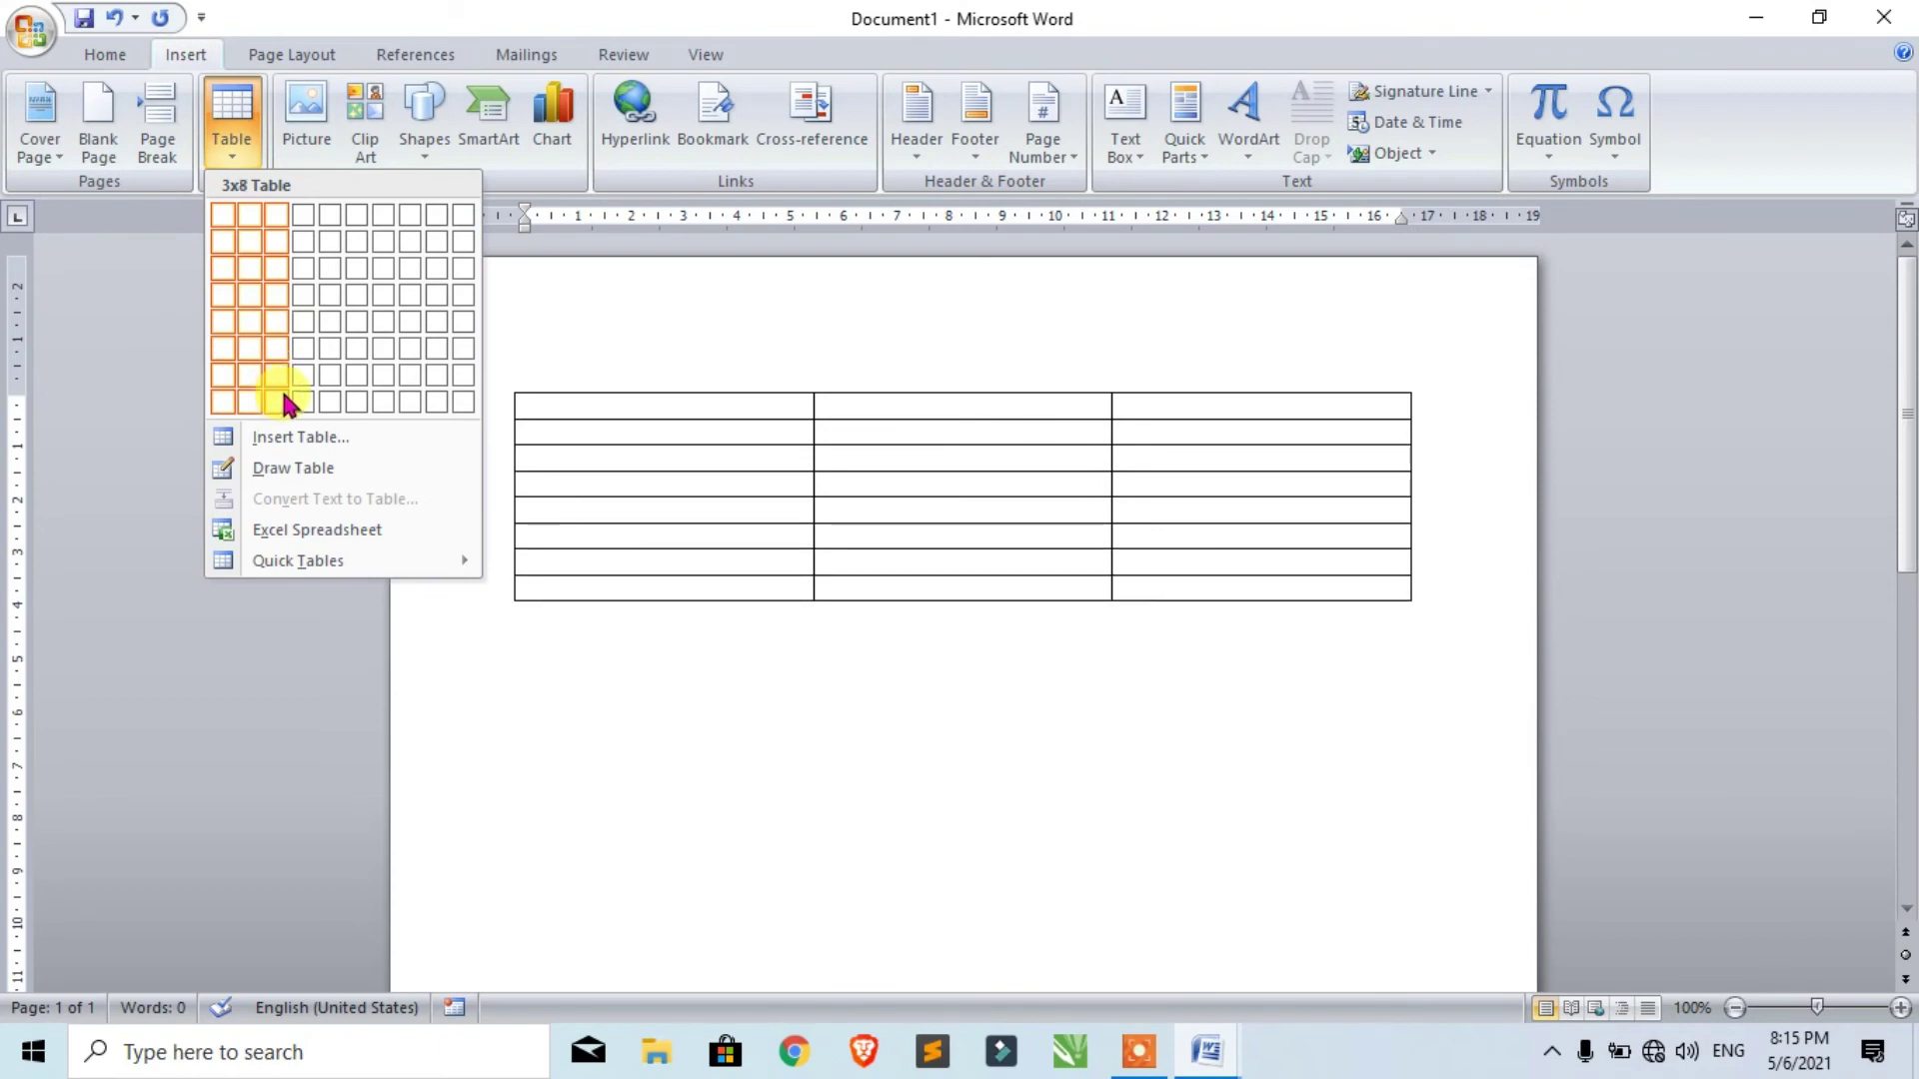
left_click(304, 320)
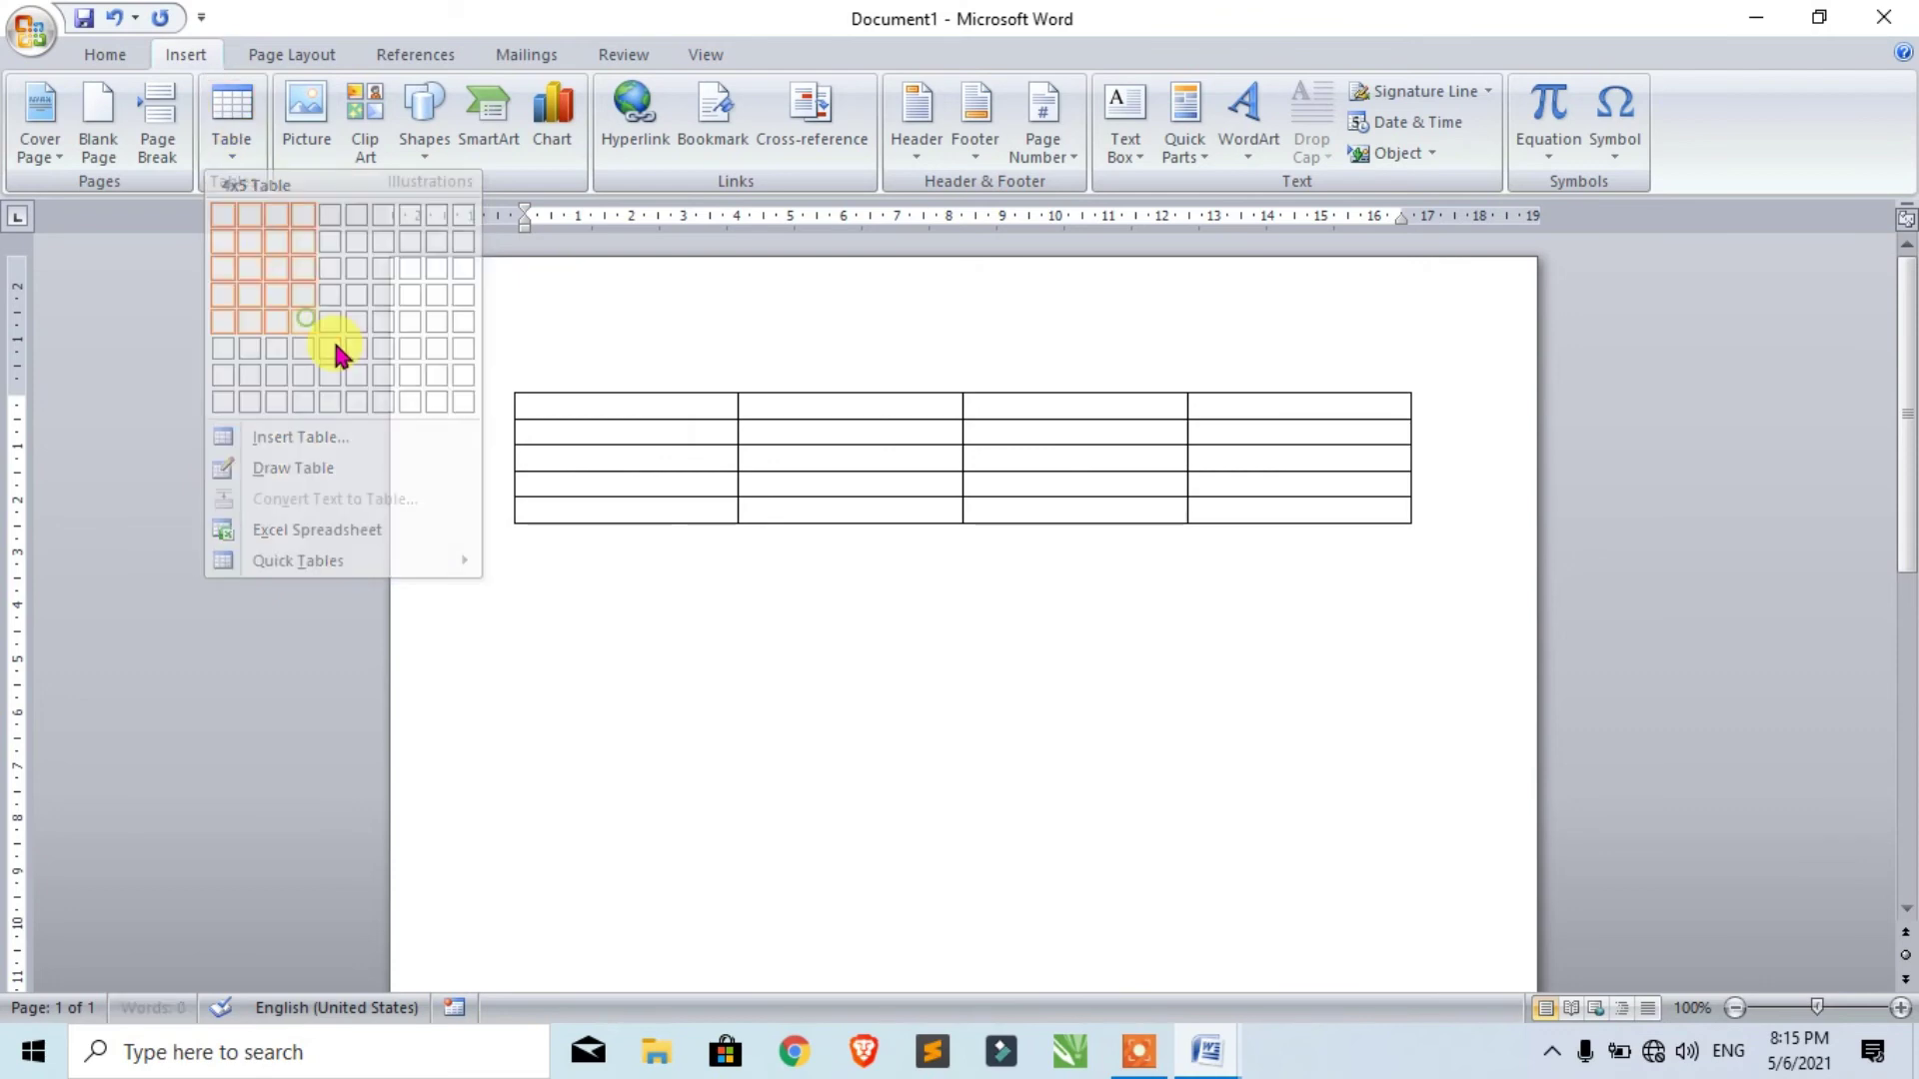
Resize the table to rows about 1.21 cm high and columns about 4.12 cm wide, and centre all cells horizontally and vertically.
left_click_drag(1411, 521, 1391, 712)
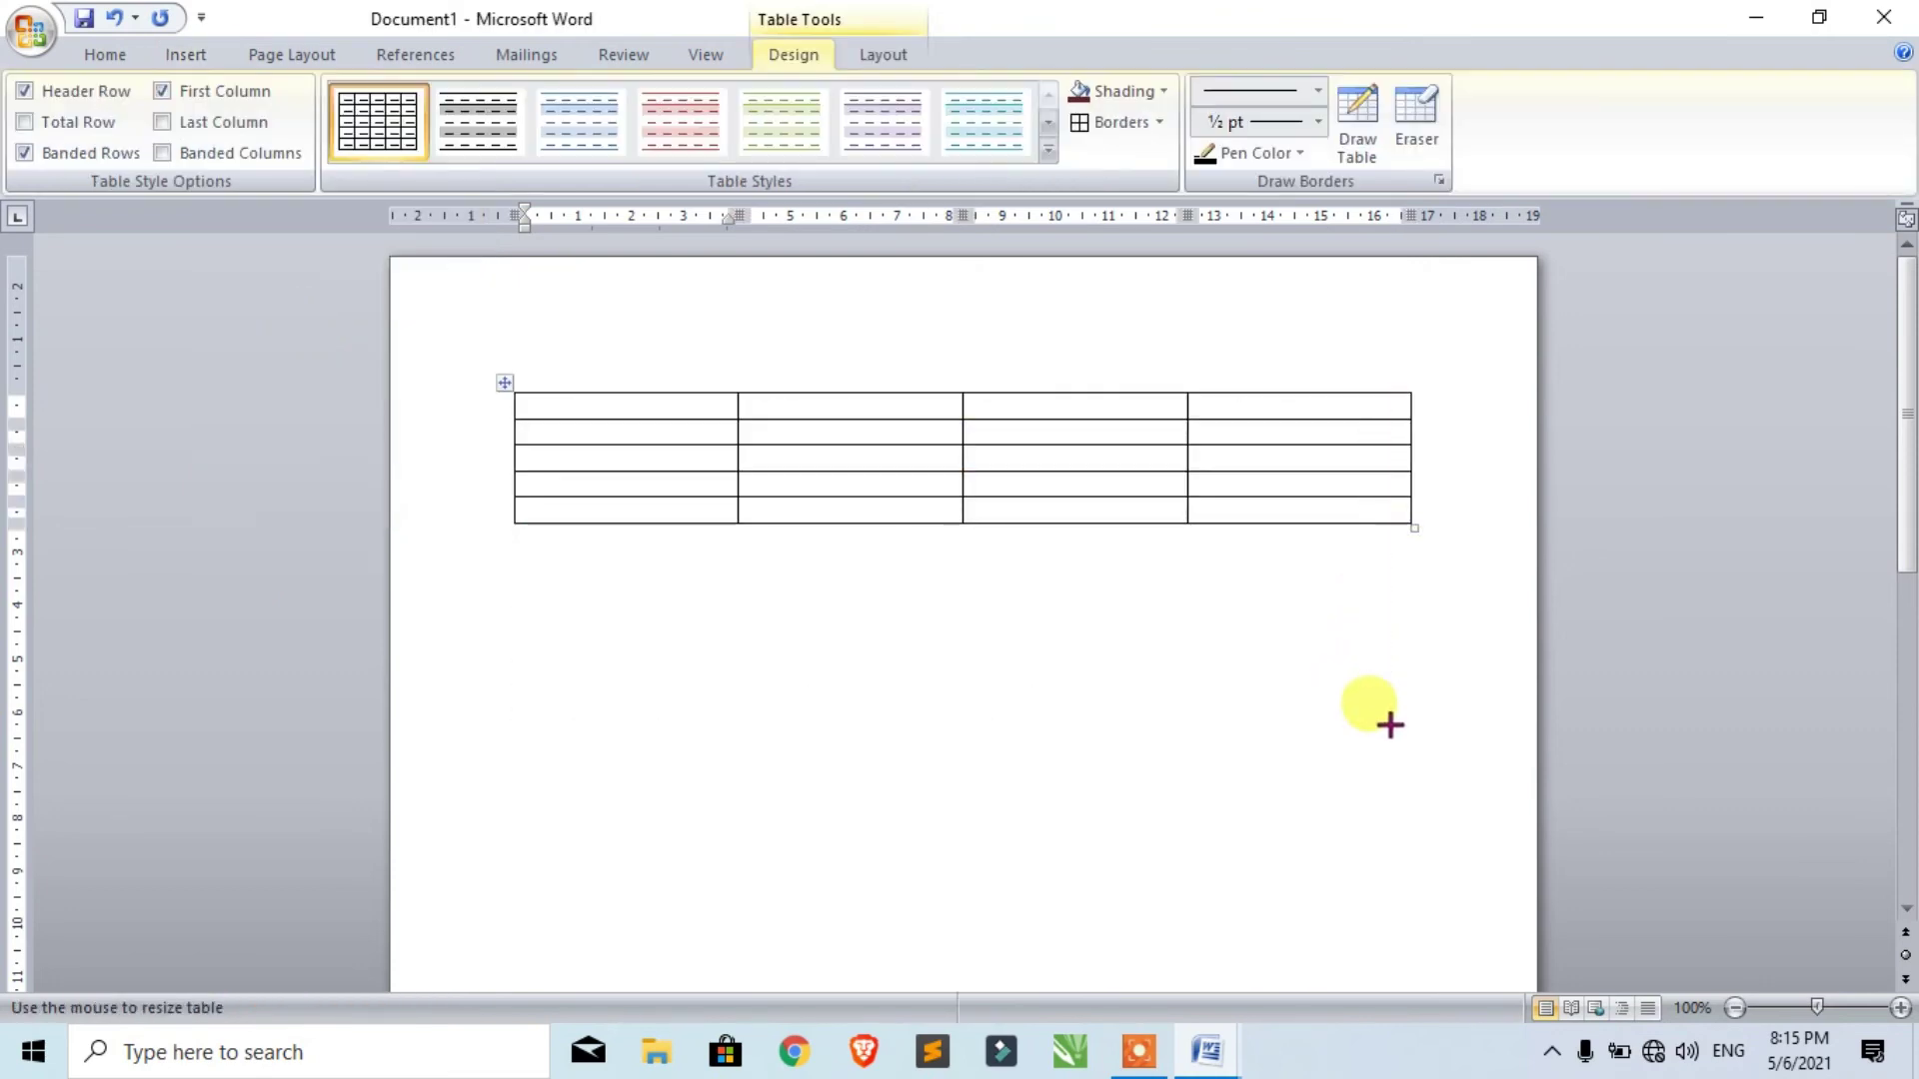
left_click(881, 54)
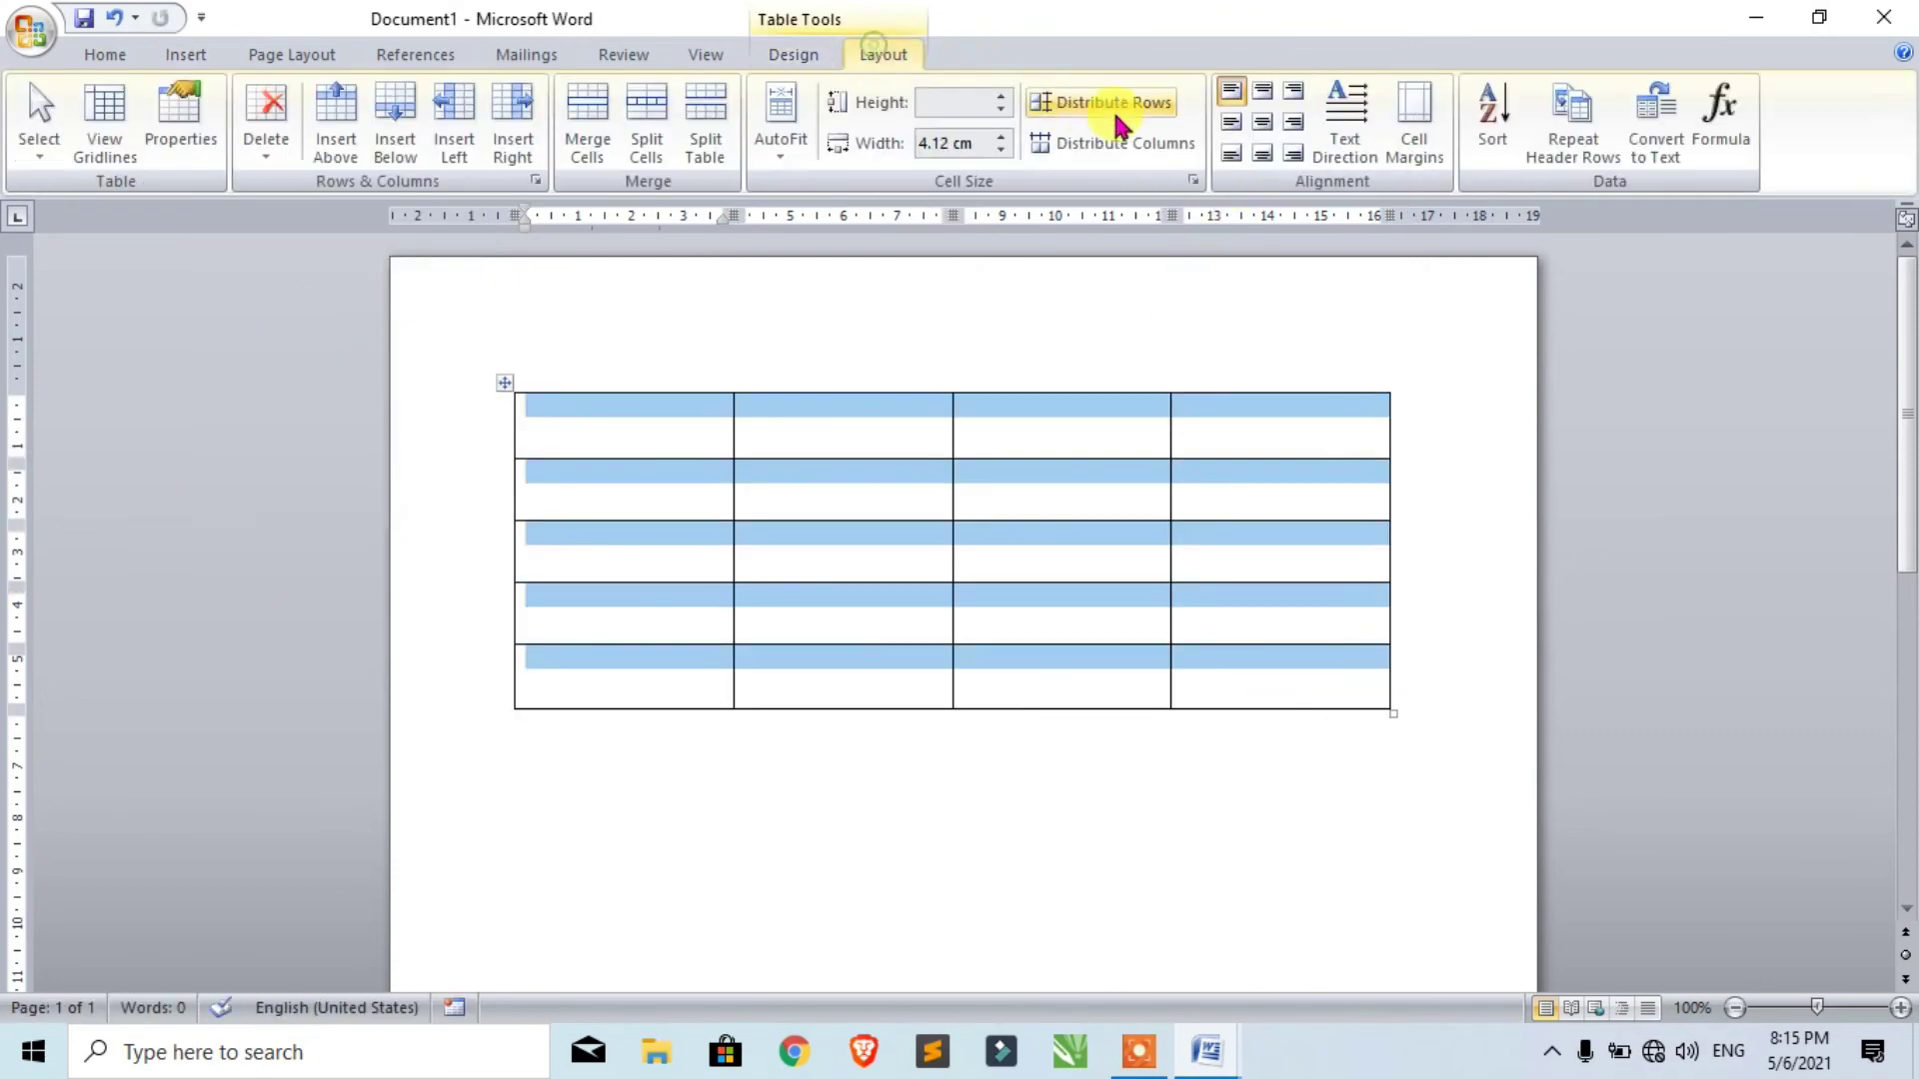
left_click(1267, 126)
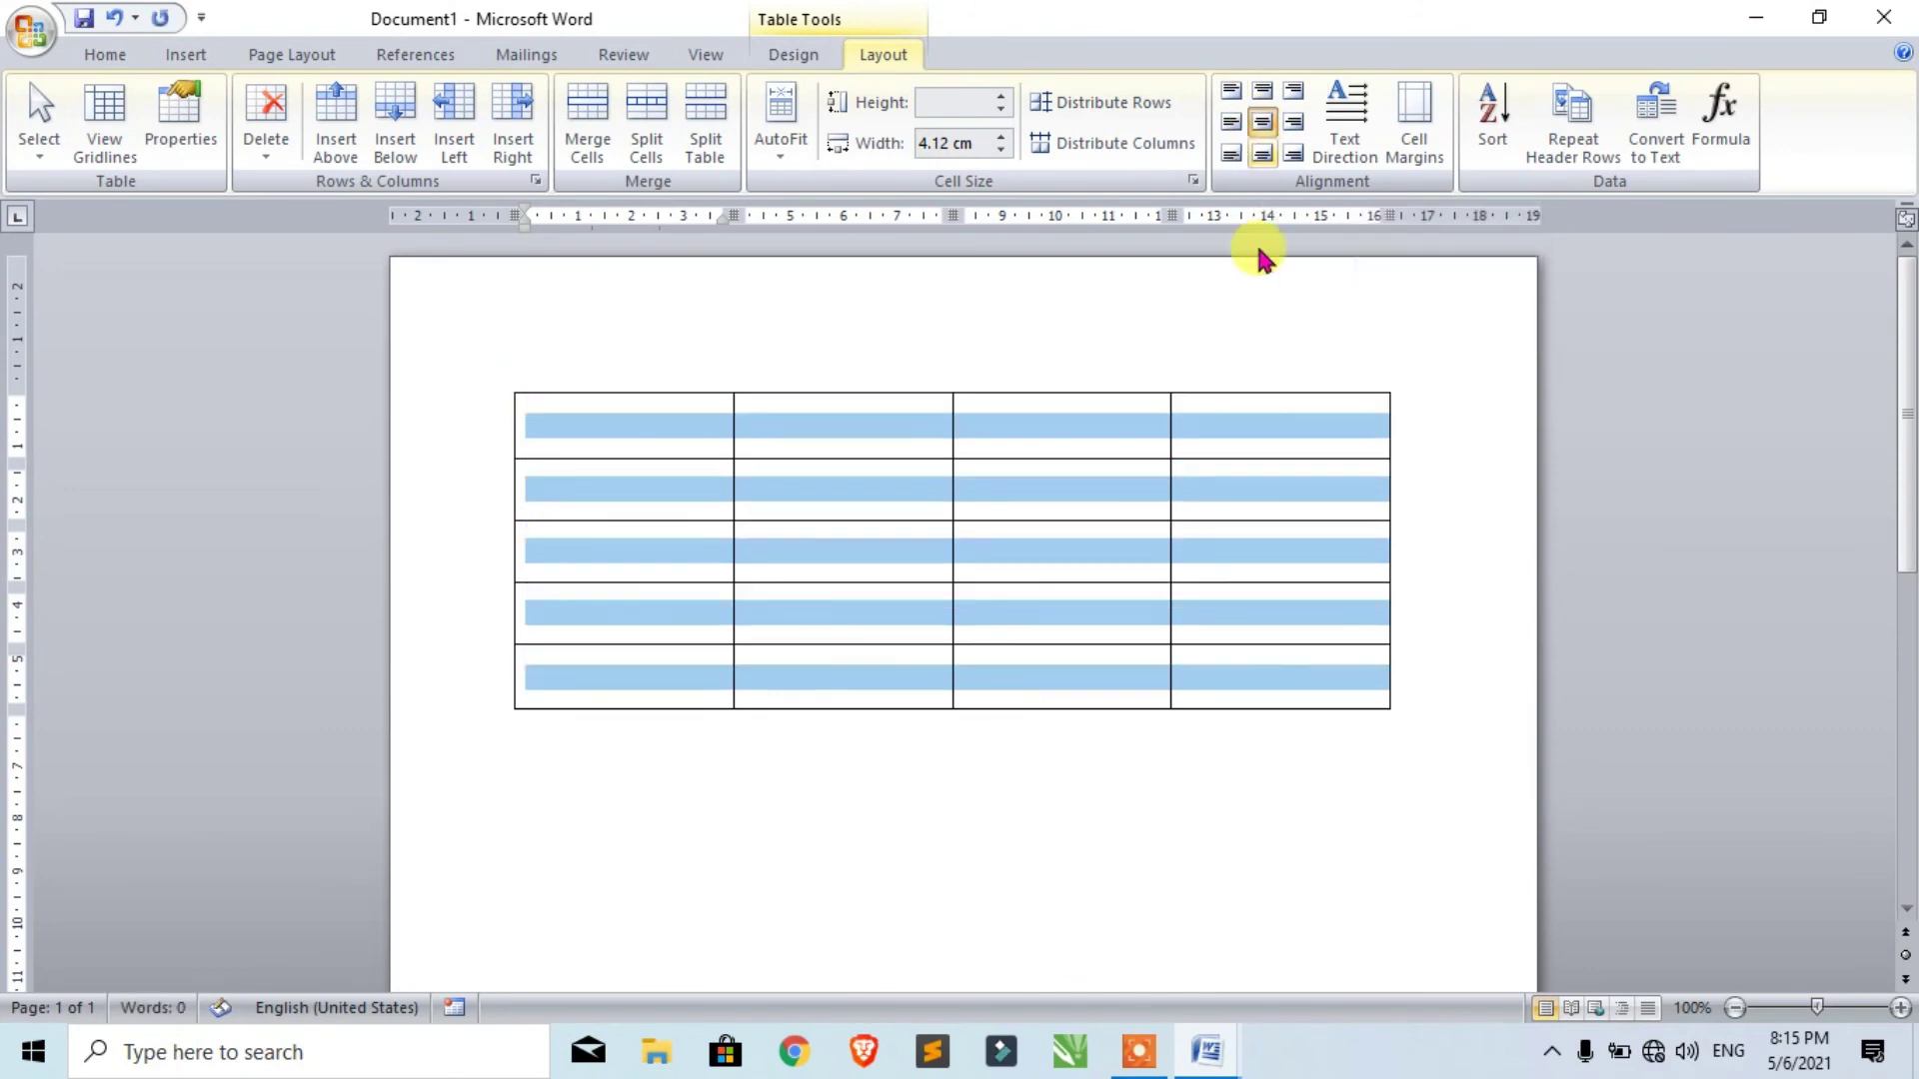
left_click(621, 430)
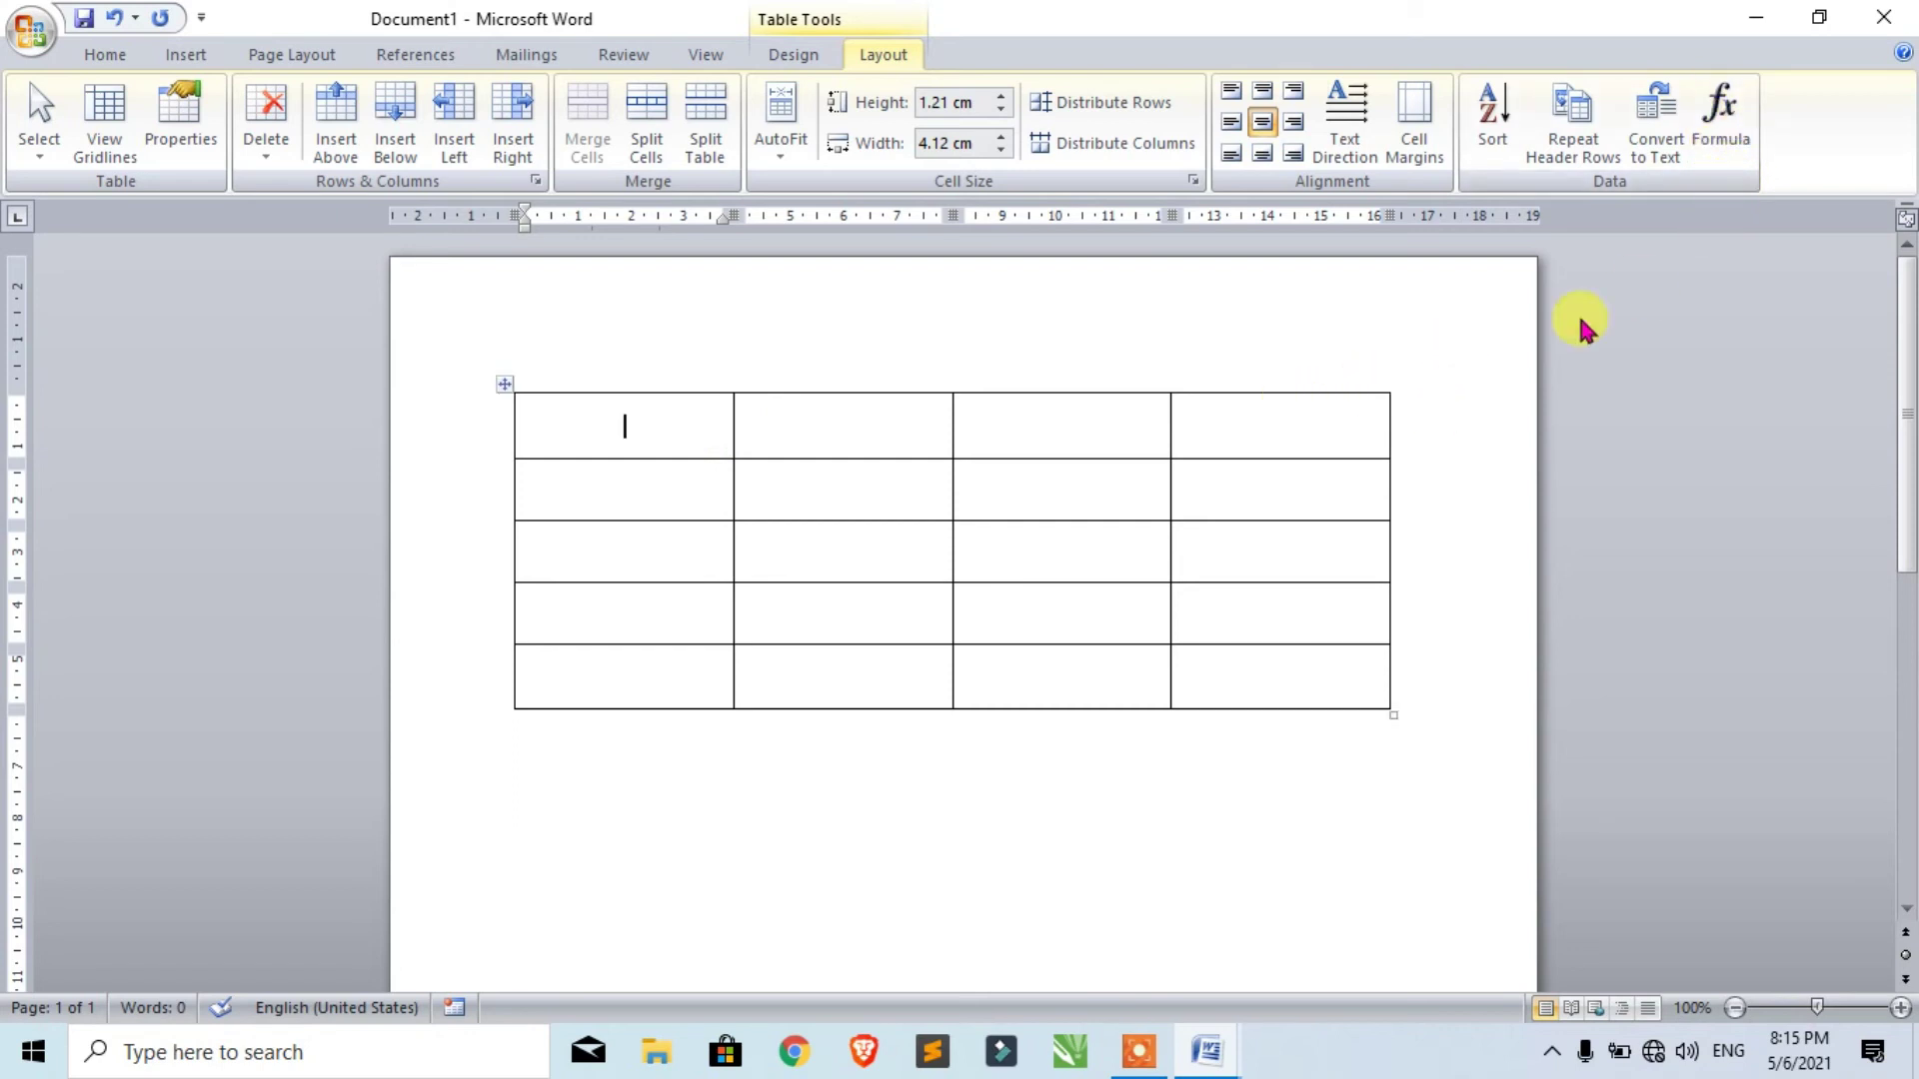
Fill the table row by row with 12, 541, 47, 85; 58, 52, 02, 10; 30, 20, 52, 25; 452, 12, 54, 24; 23, 25, 25, 58.
left_click(1716, 148)
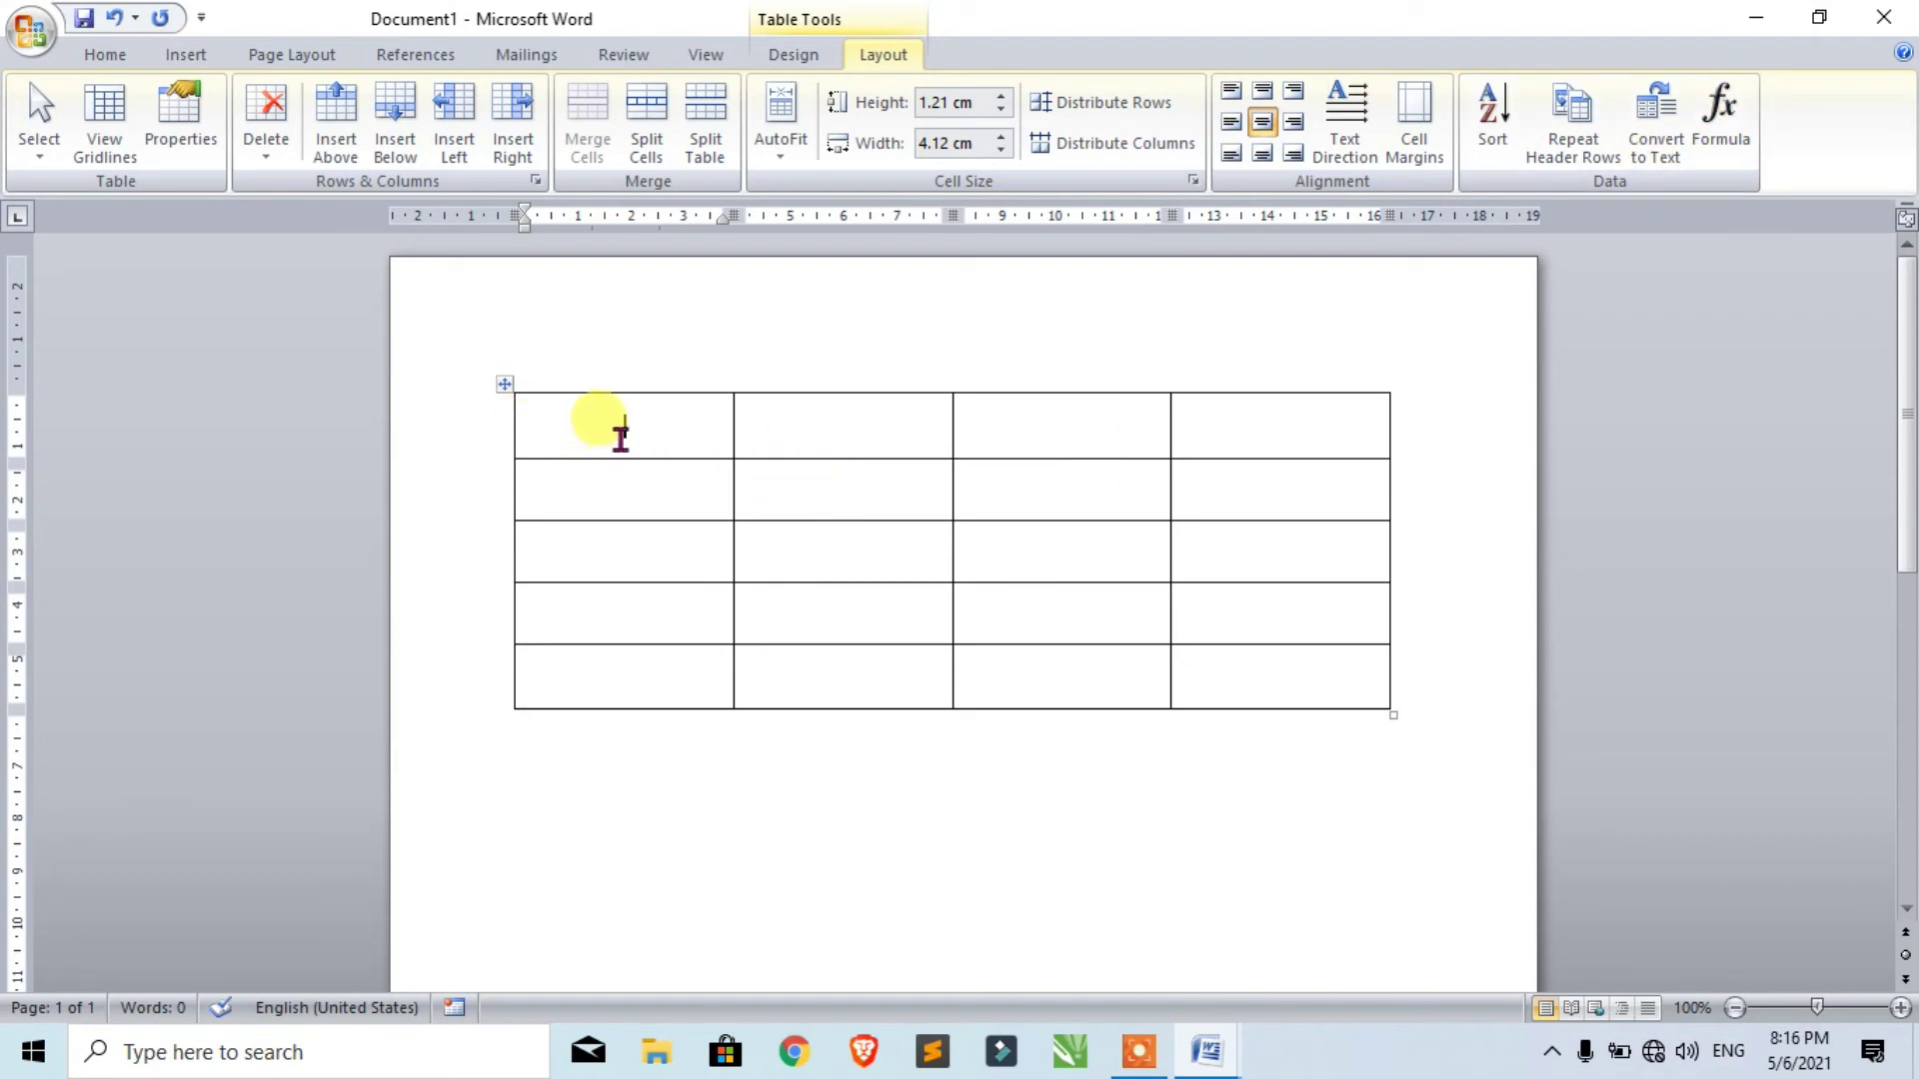
type("12")
left_click(843, 427)
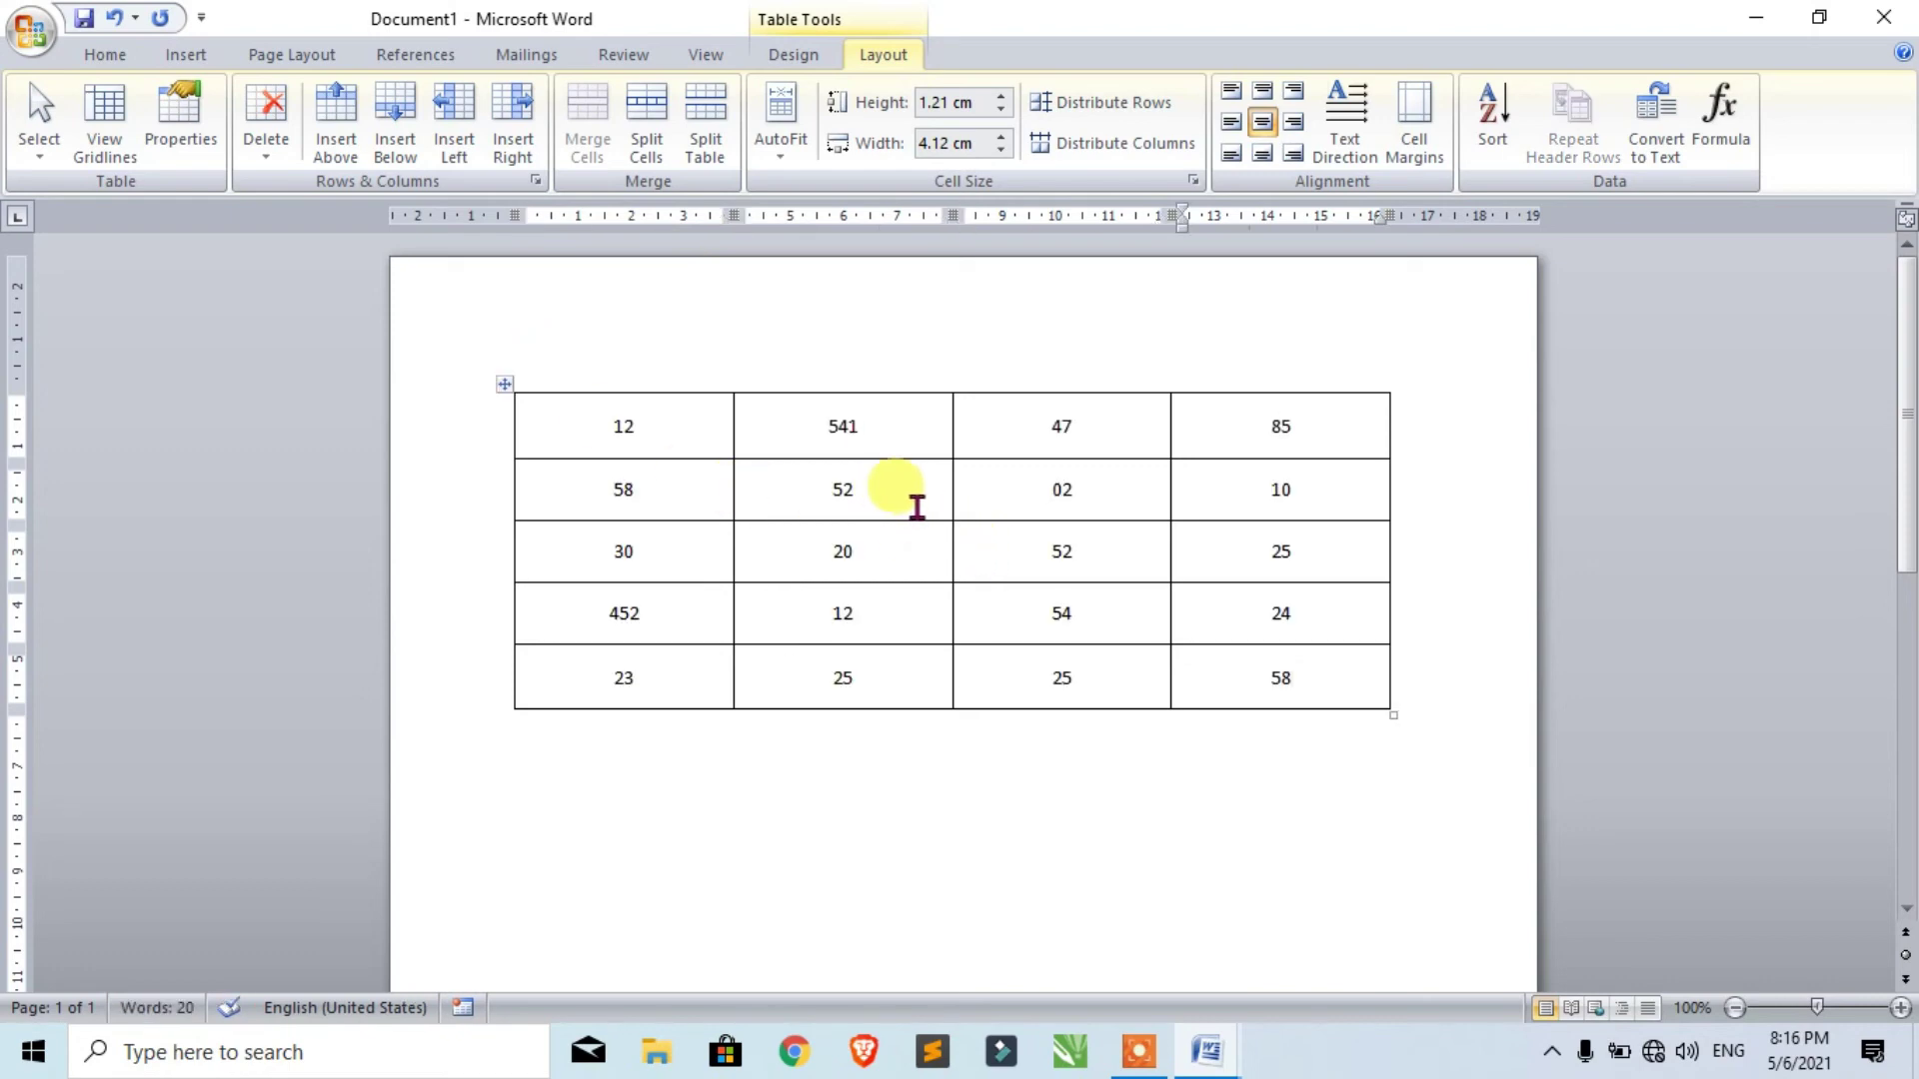
Clear the numbers from the table's fourth column and from its last row.
left_click_drag(1267, 432, 1283, 680)
key("Delete")
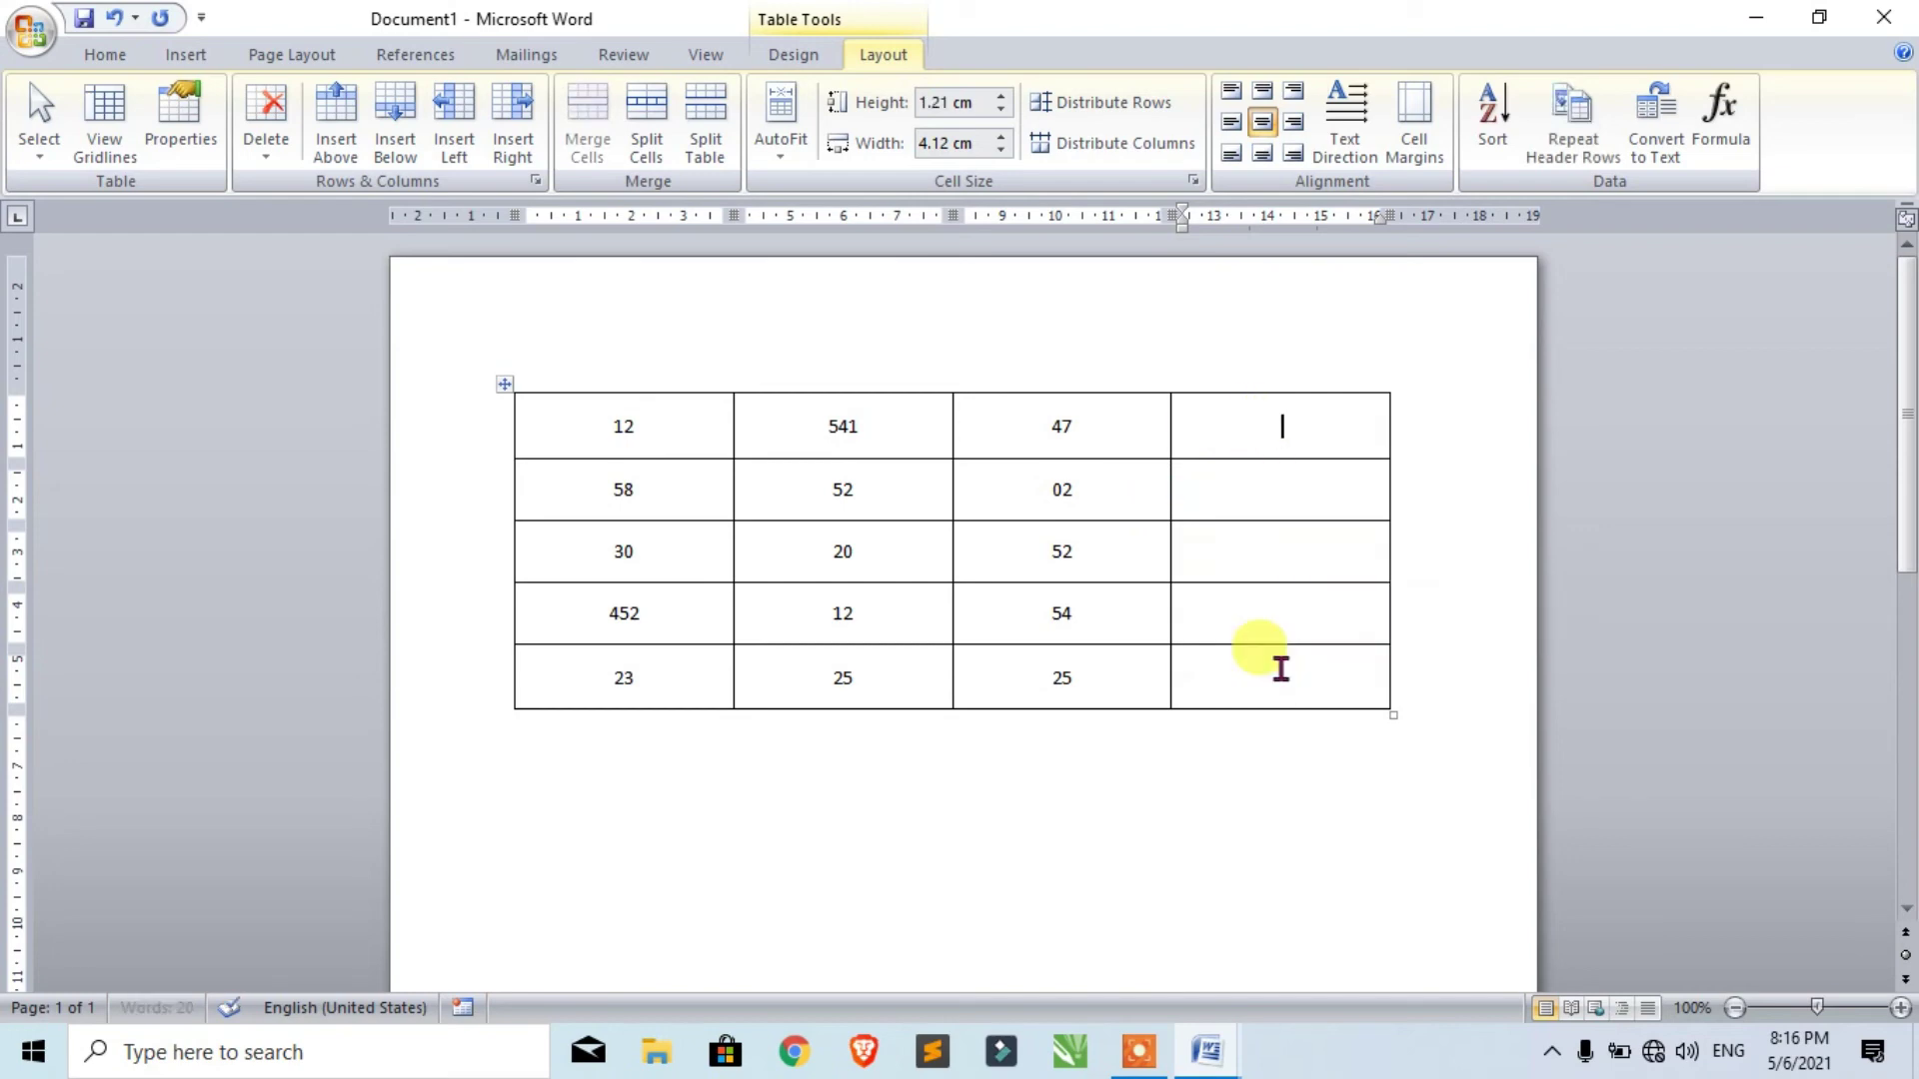
left_click_drag(578, 676, 1095, 690)
key("Delete")
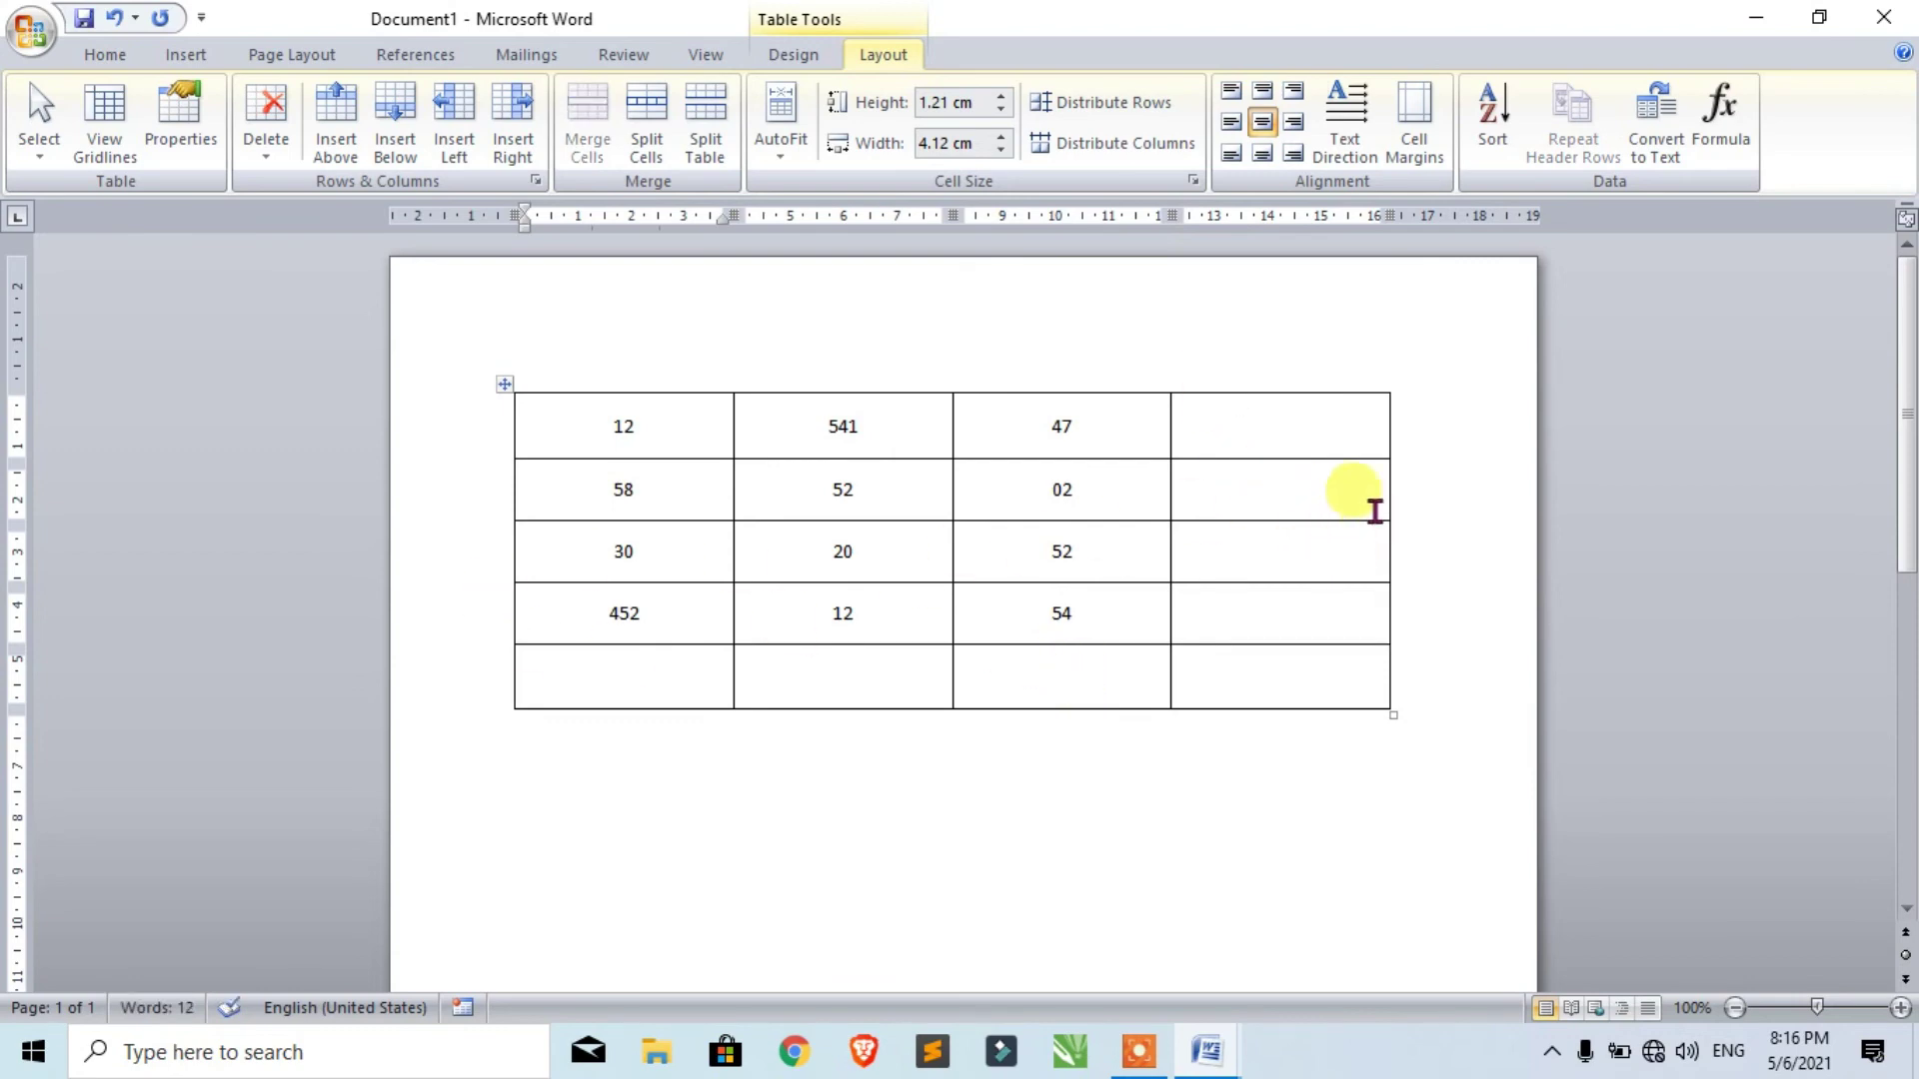
Total the first row with the formula =SUM(LEFT) in its last cell, and delete the result.
left_click(1279, 428)
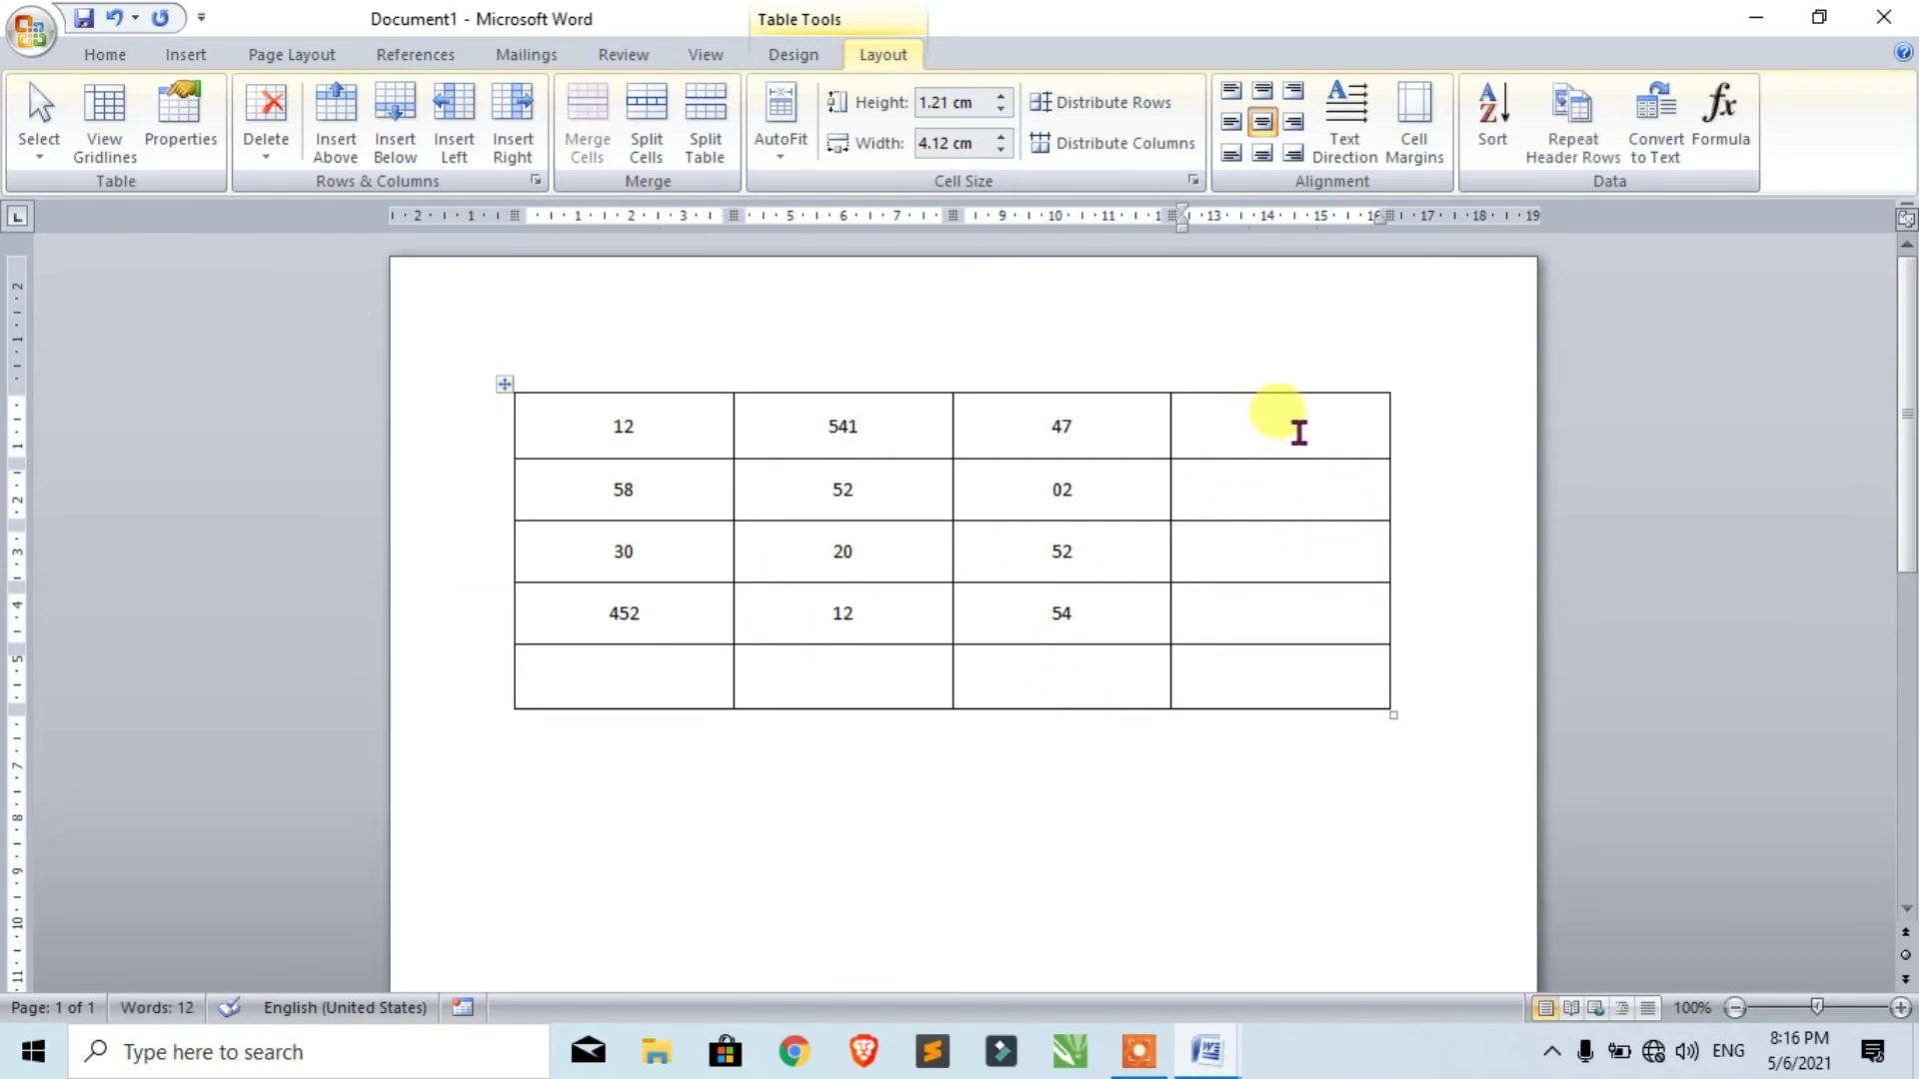
left_click(1720, 120)
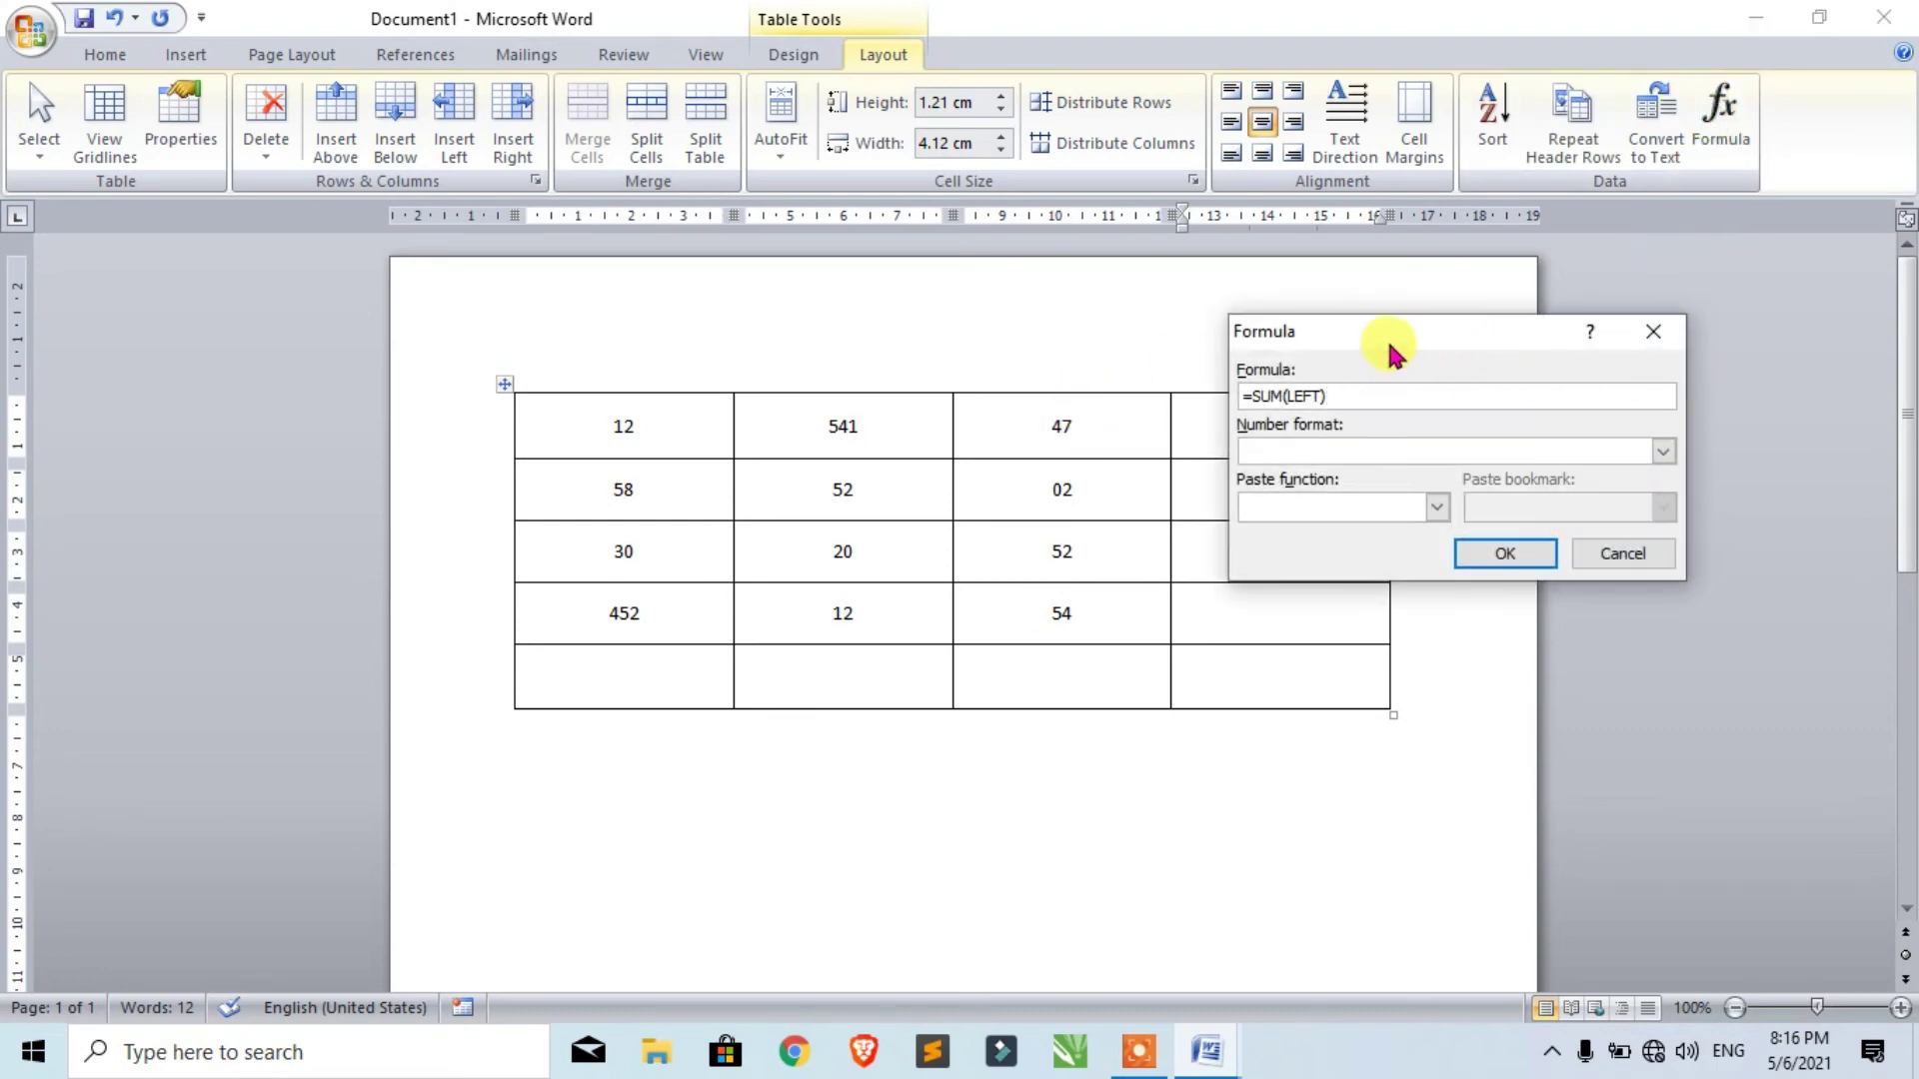
left_click_drag(1383, 343, 1566, 262)
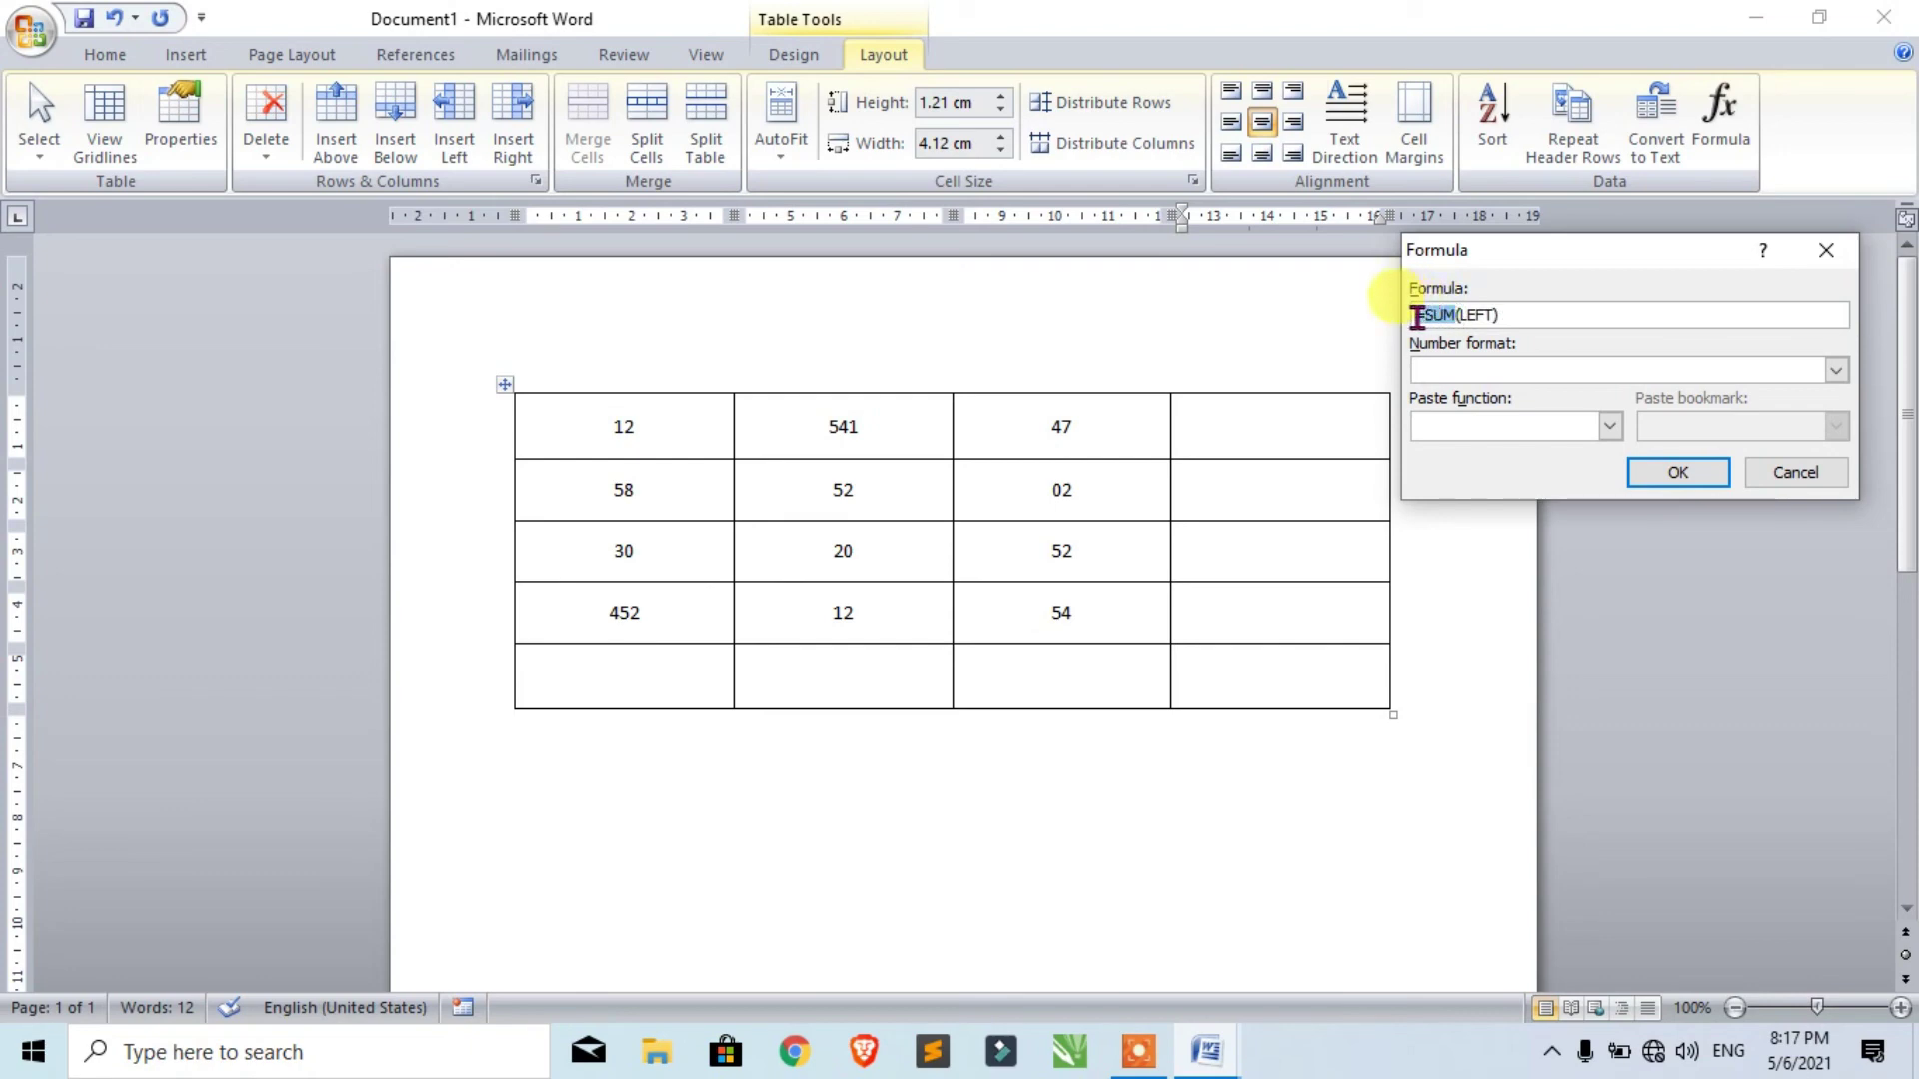
left_click_drag(1418, 317, 1451, 319)
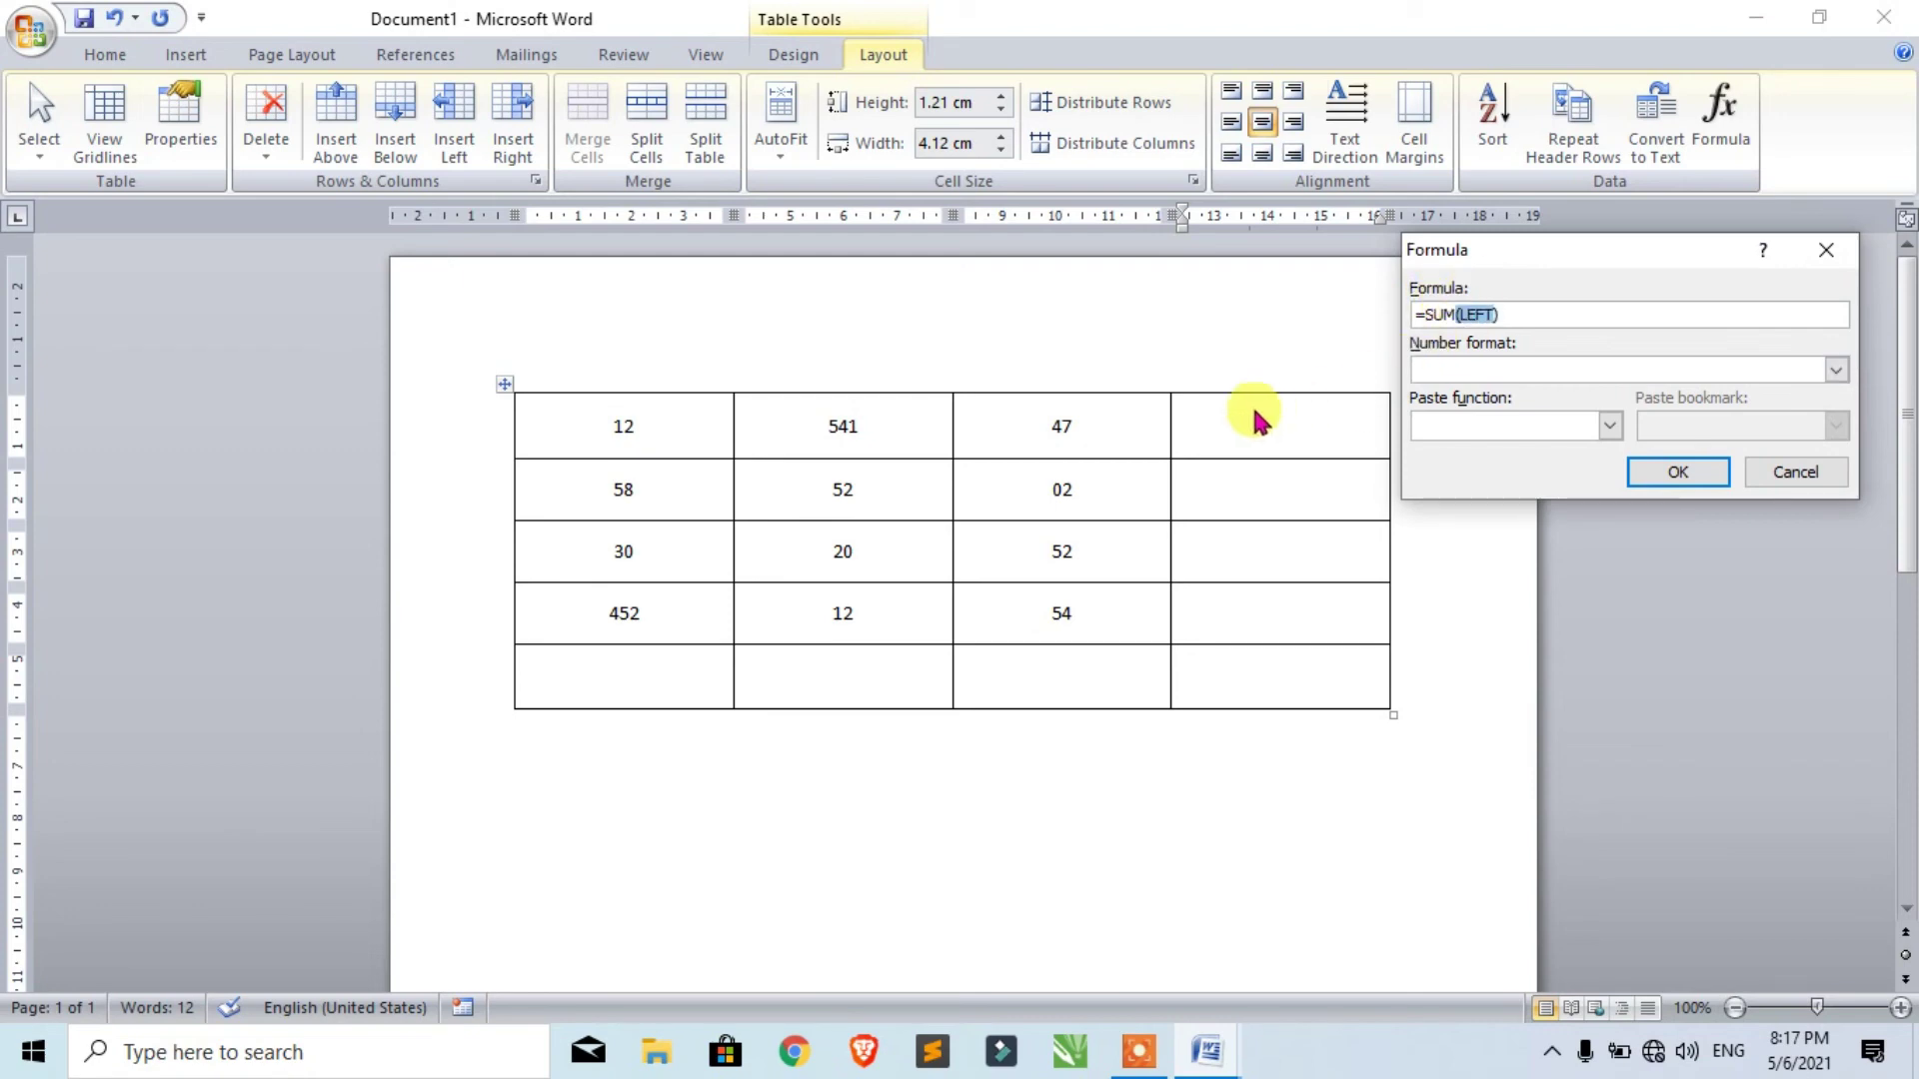
left_click(1704, 472)
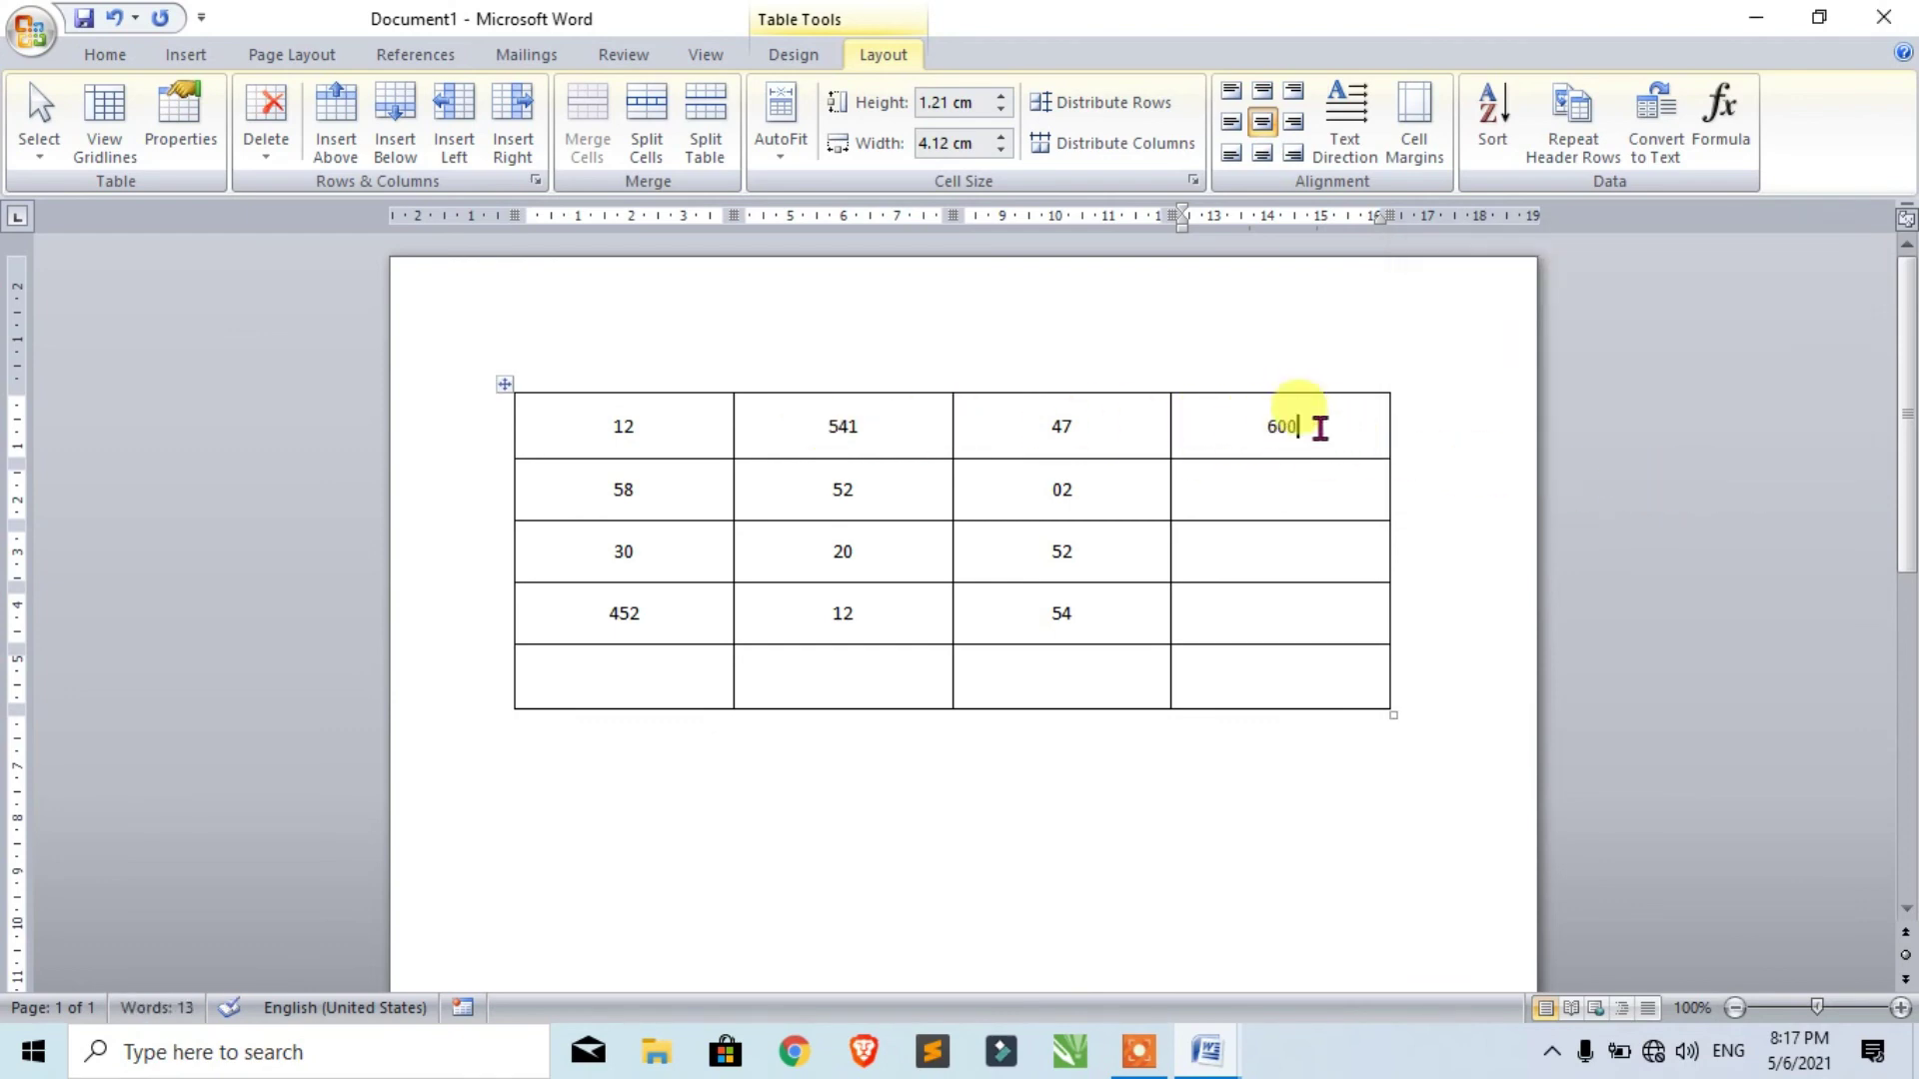
double_click(1284, 425)
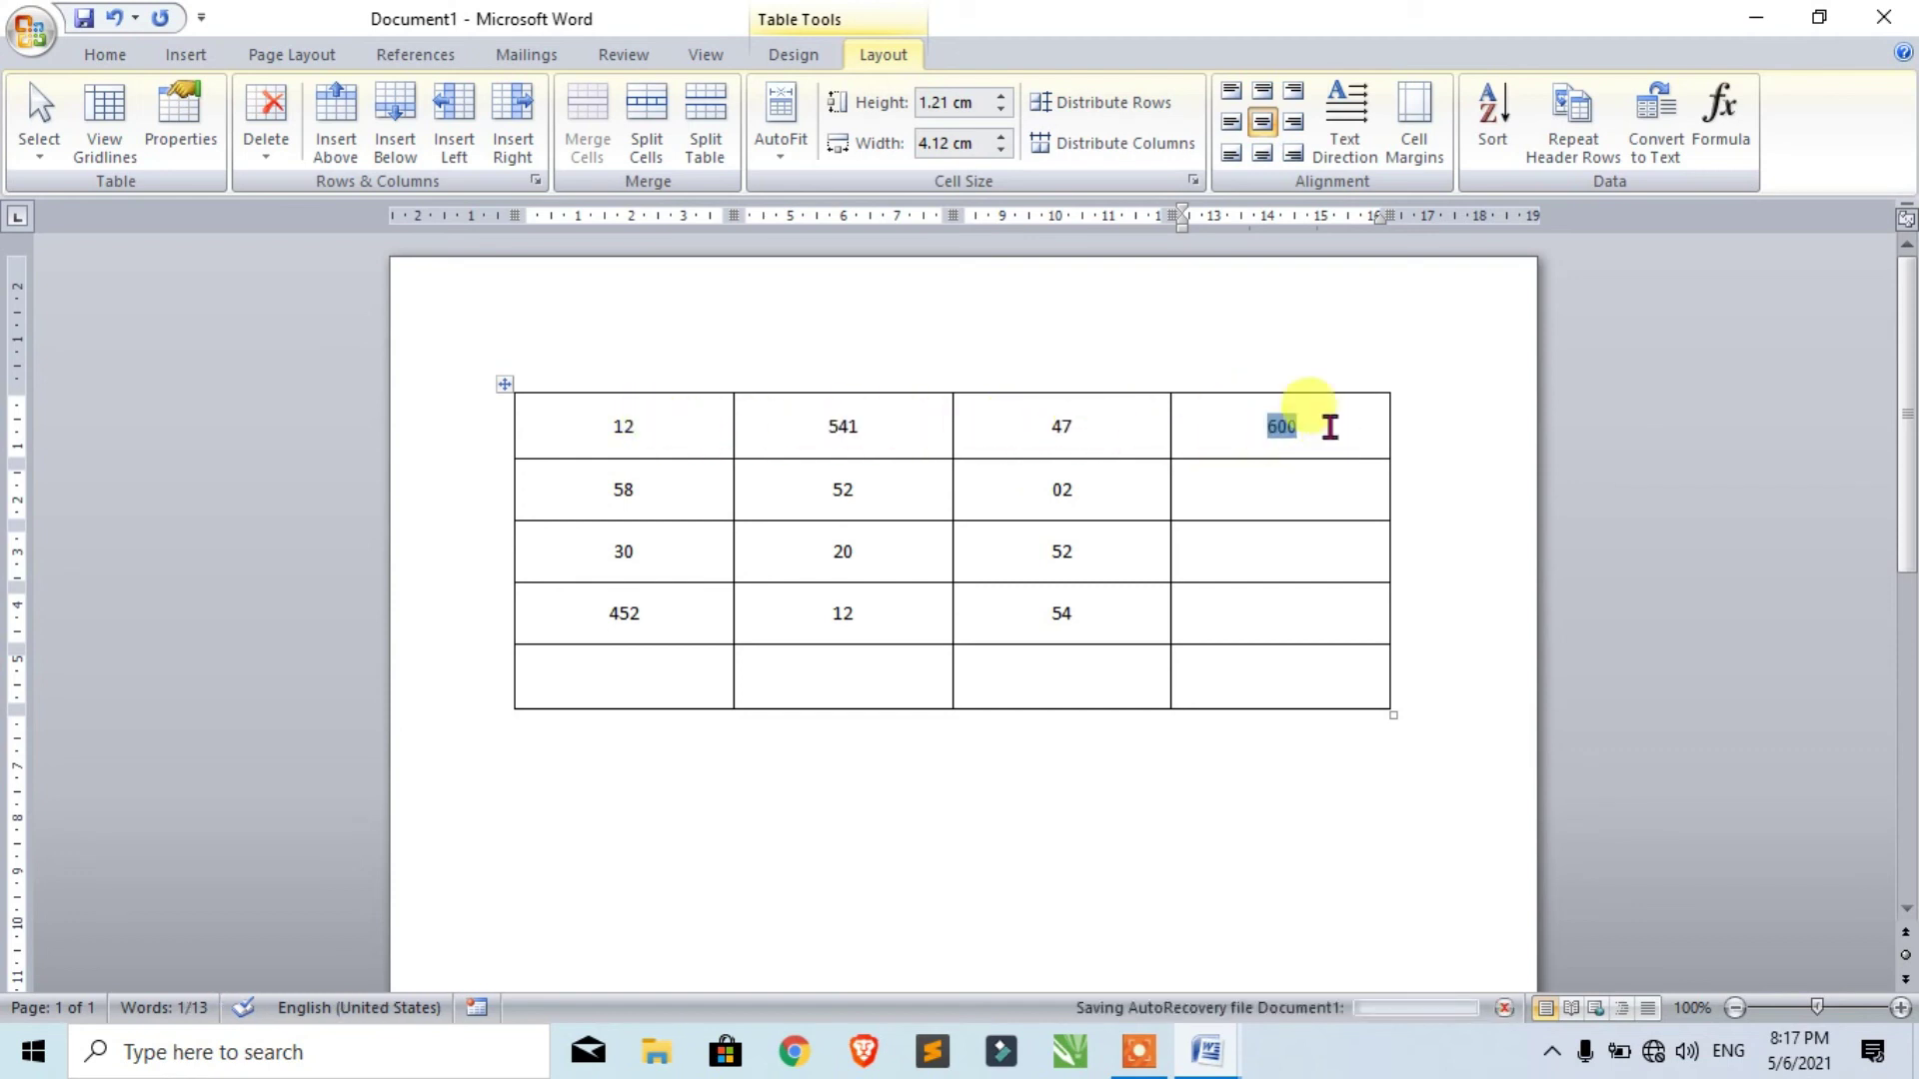
key("Delete")
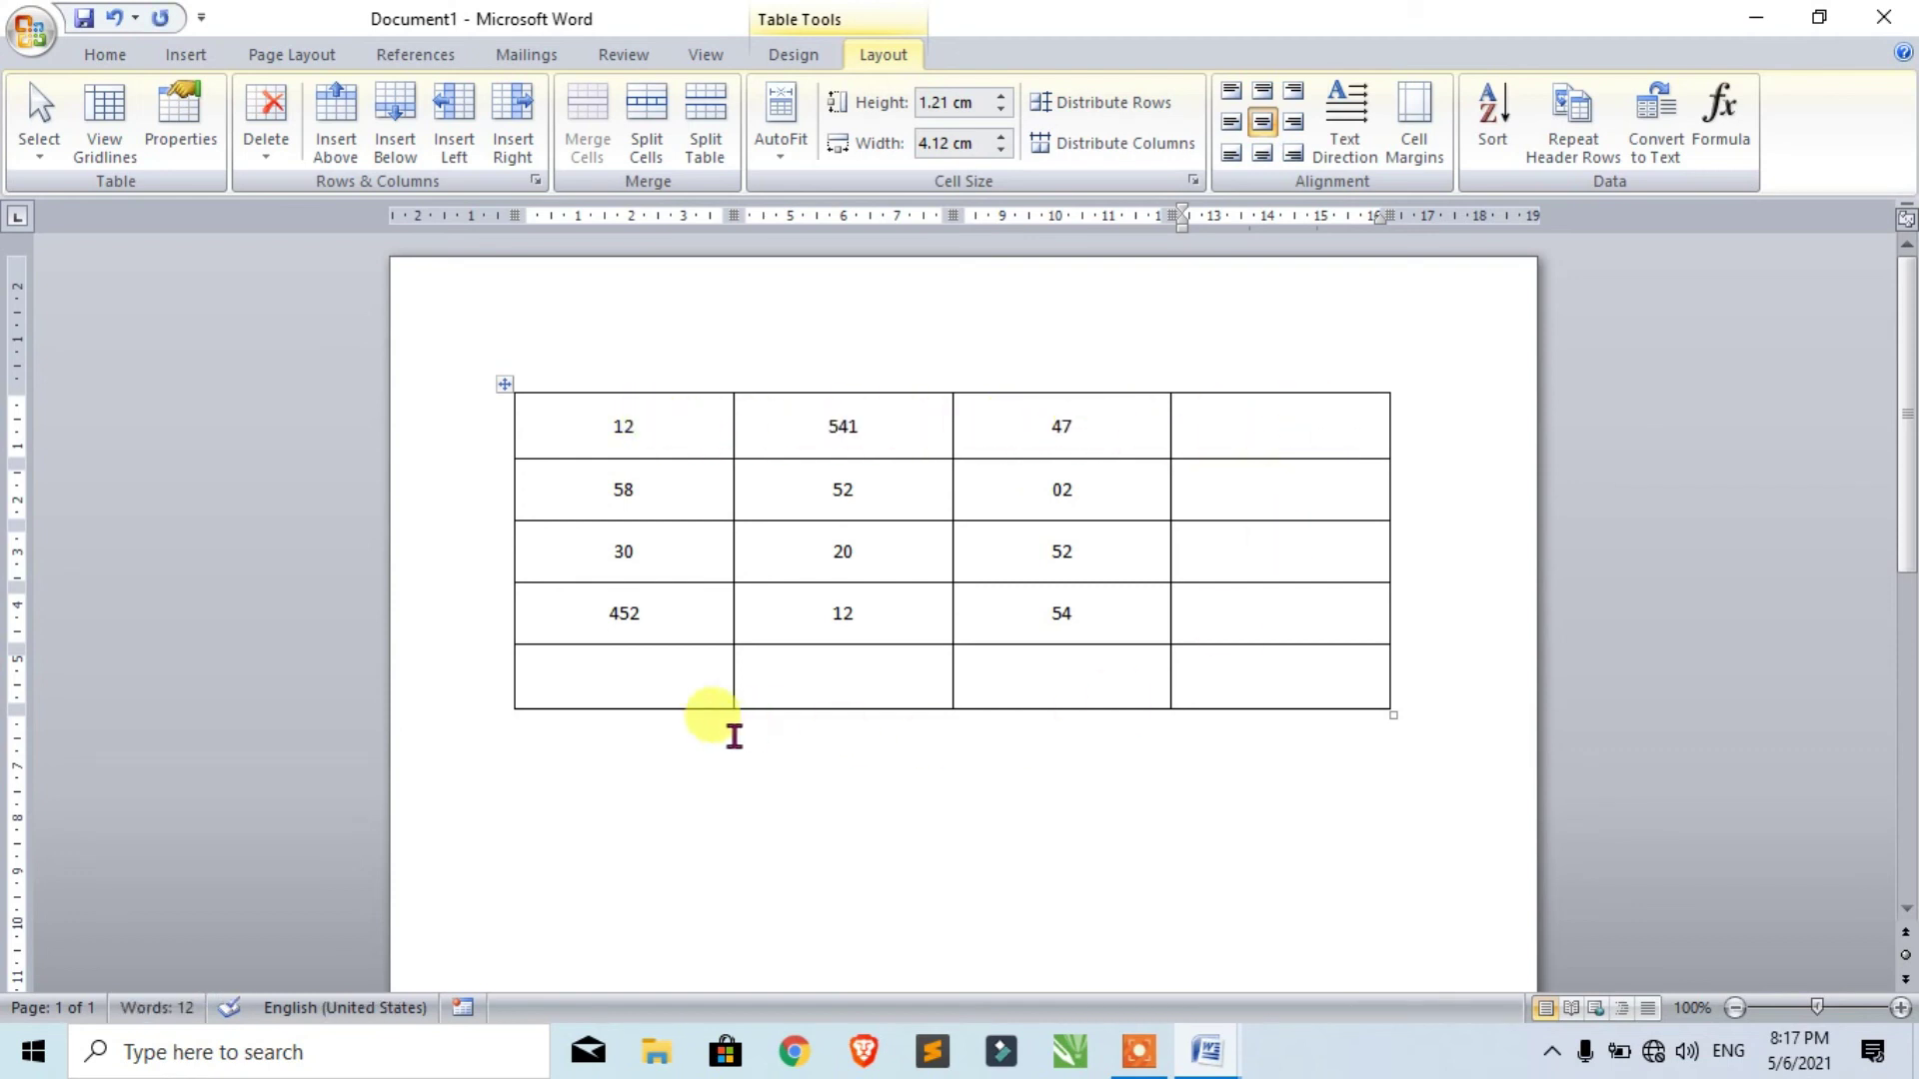
Total the first column with the formula =SUM(ABOVE) in its last cell, and delete the result.
left_click(588, 685)
left_click(1720, 103)
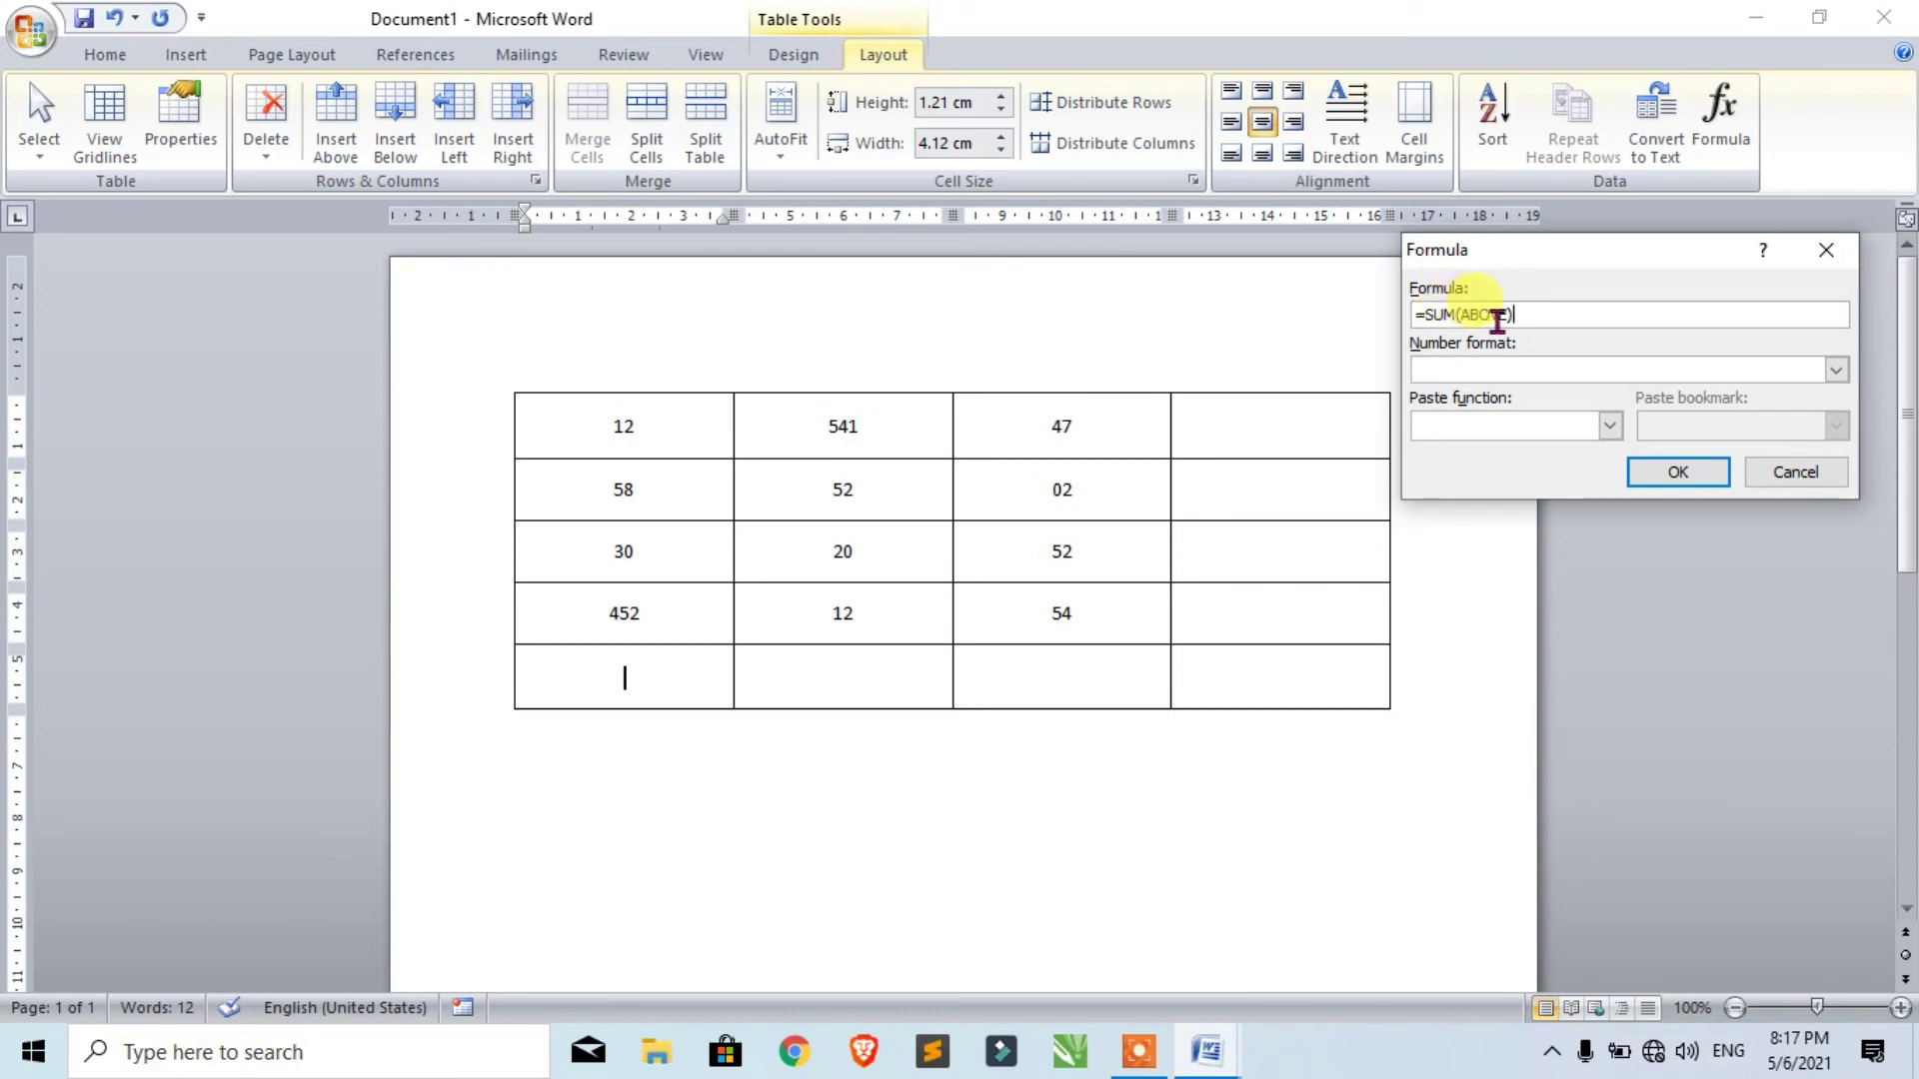
left_click_drag(1469, 315, 1506, 315)
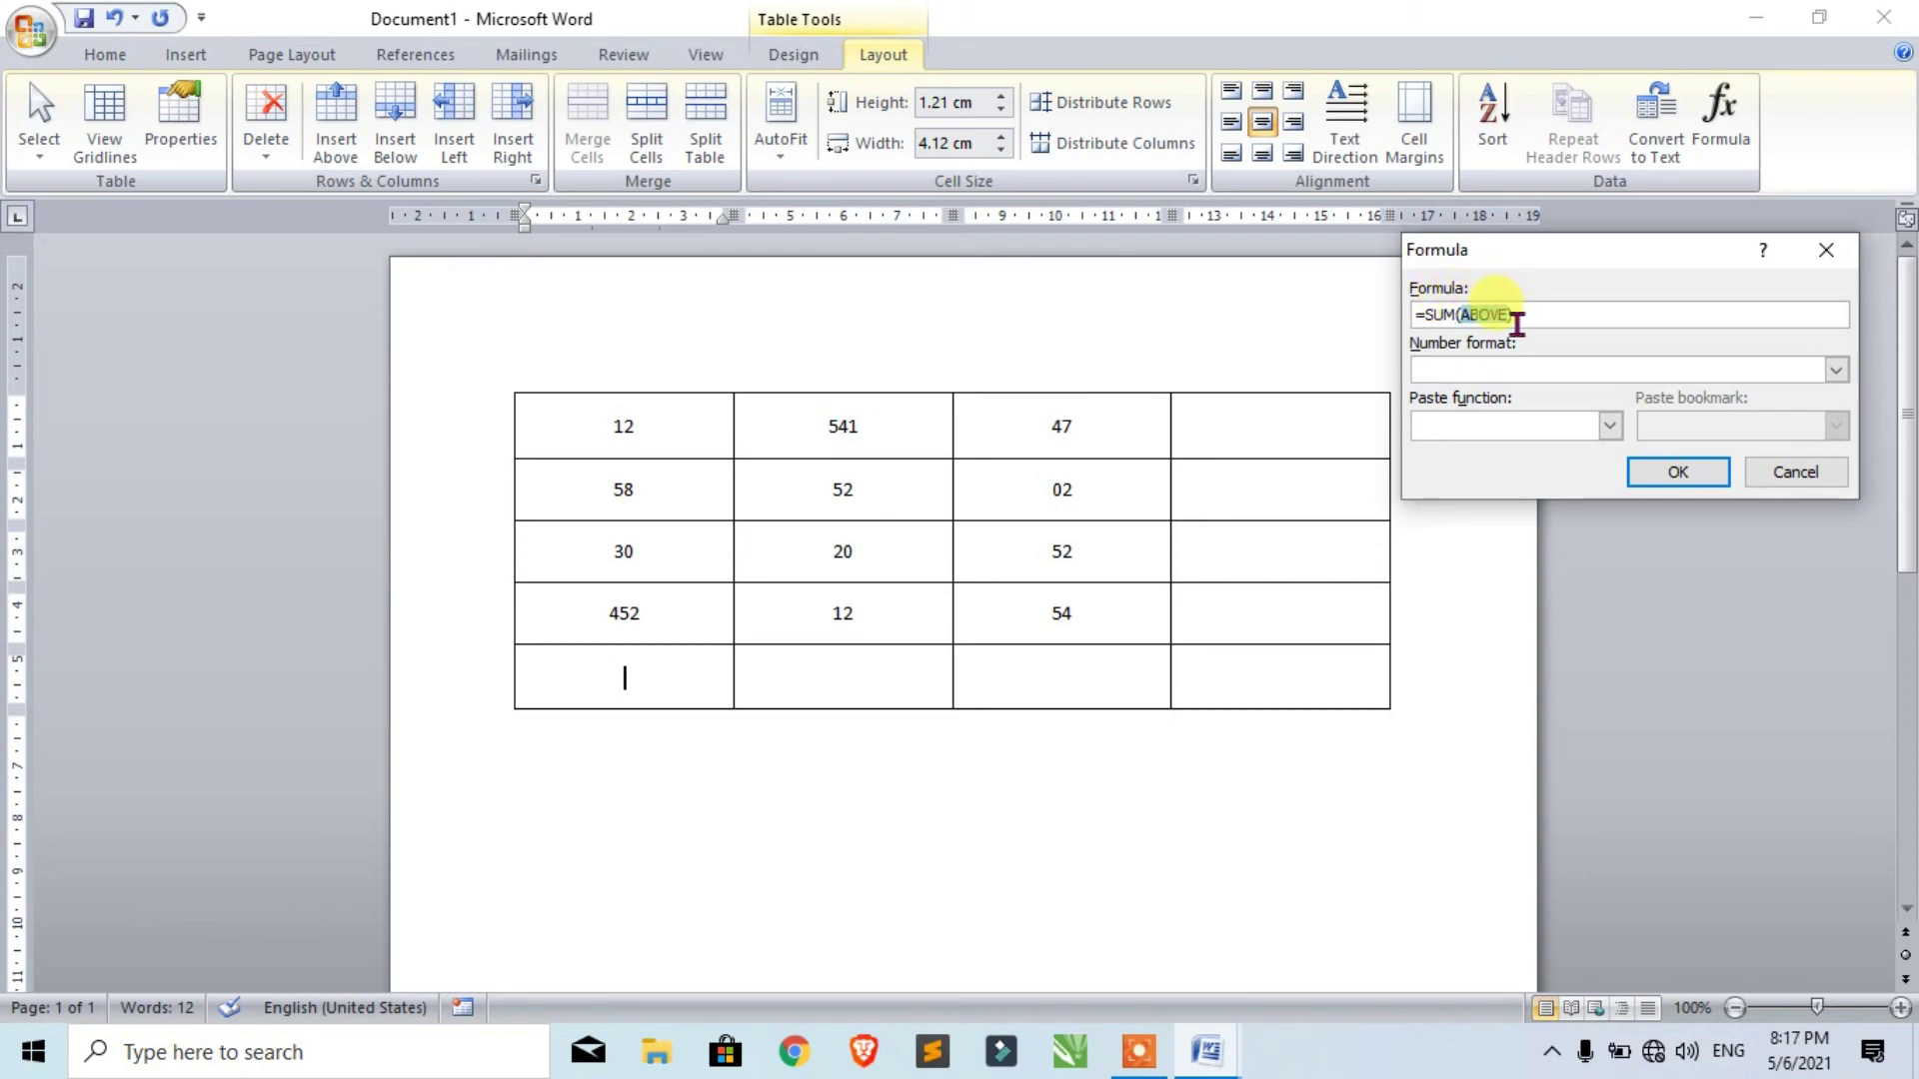
left_click(1651, 474)
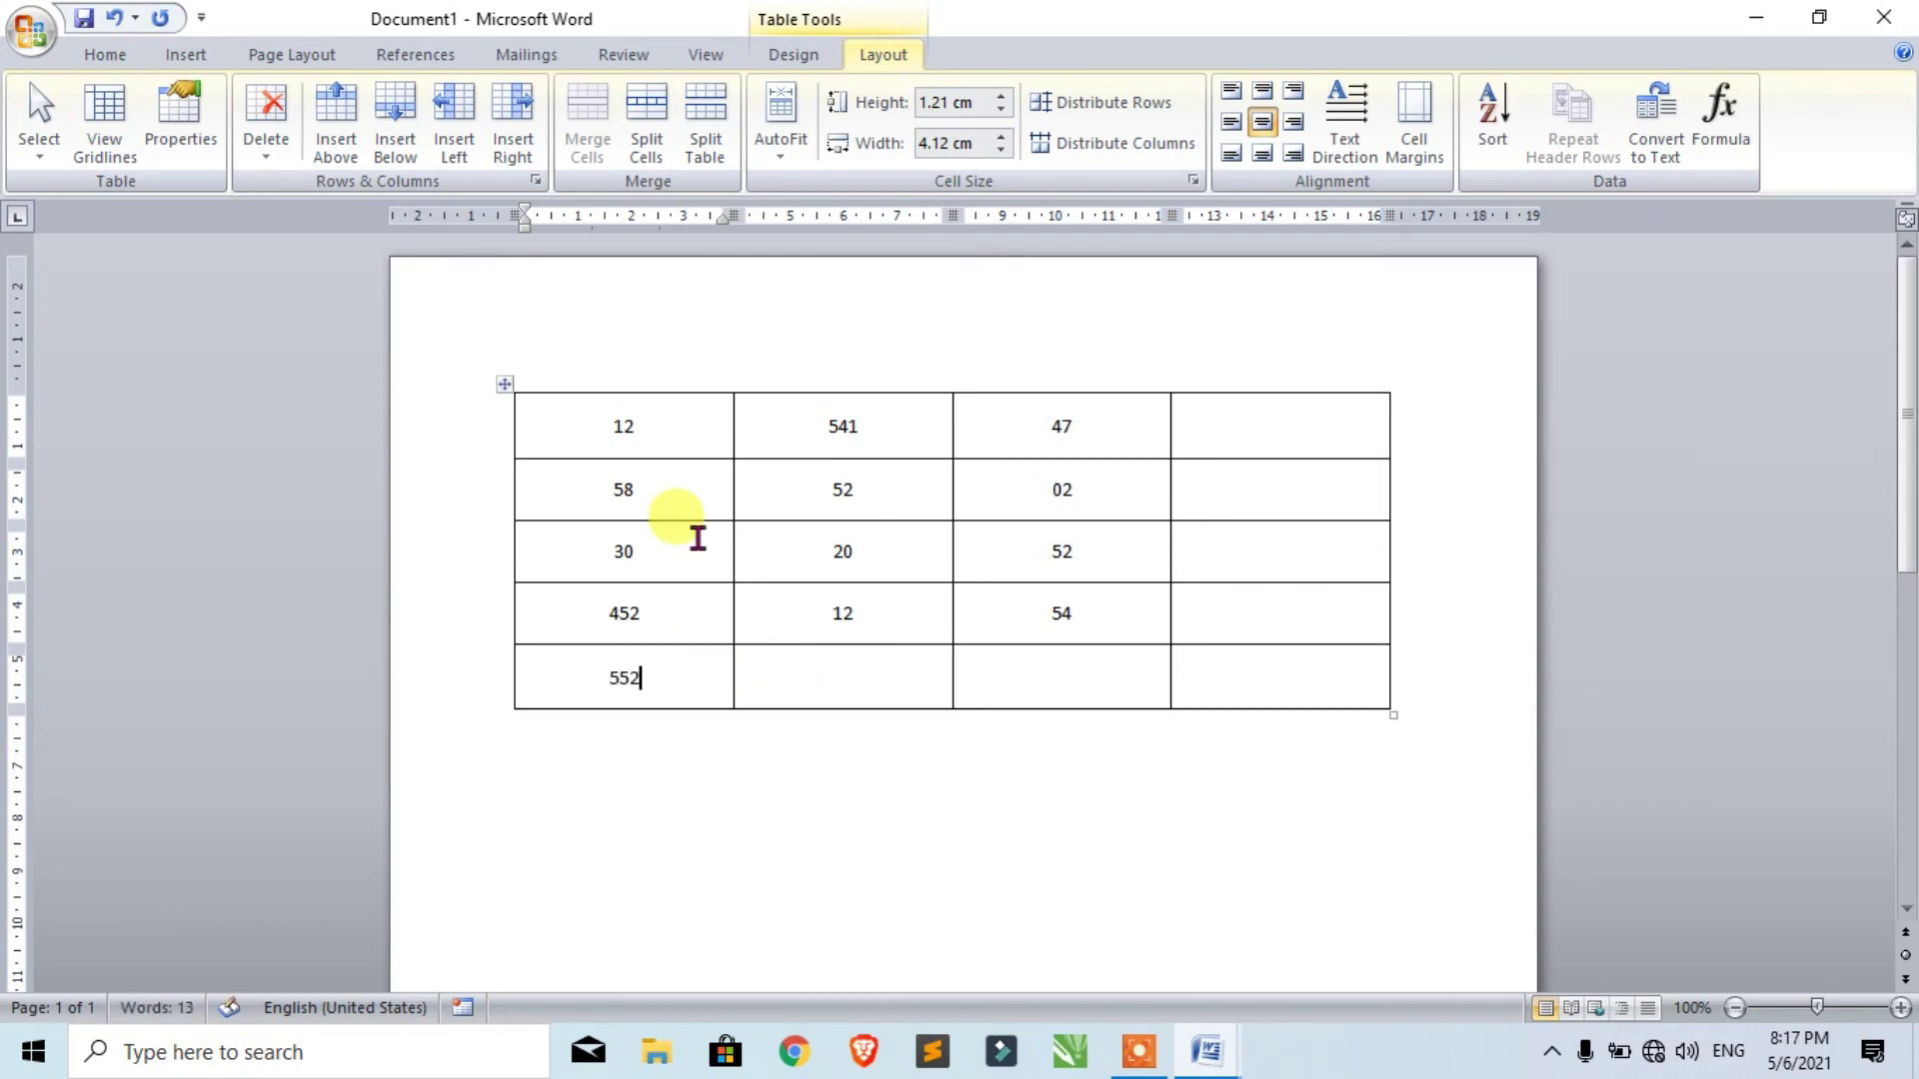
left_click_drag(651, 680, 603, 689)
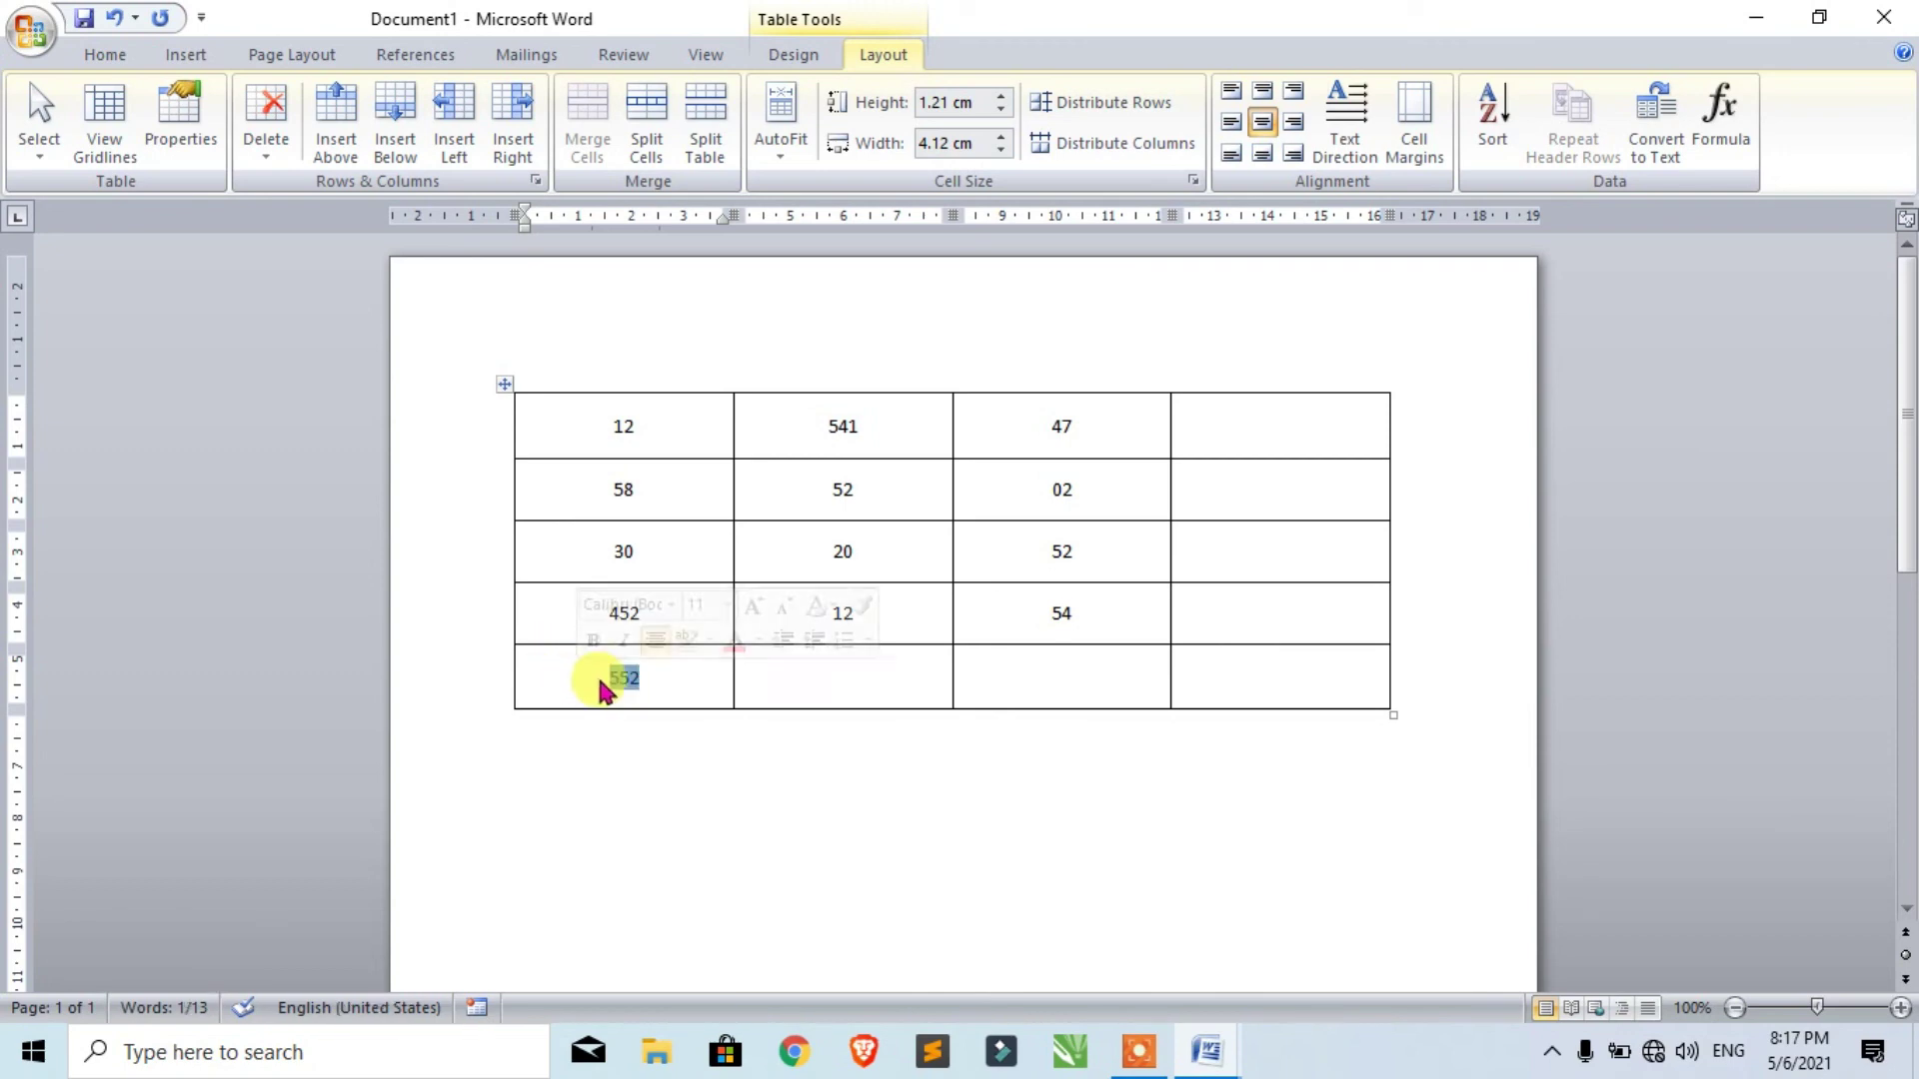
key("Delete")
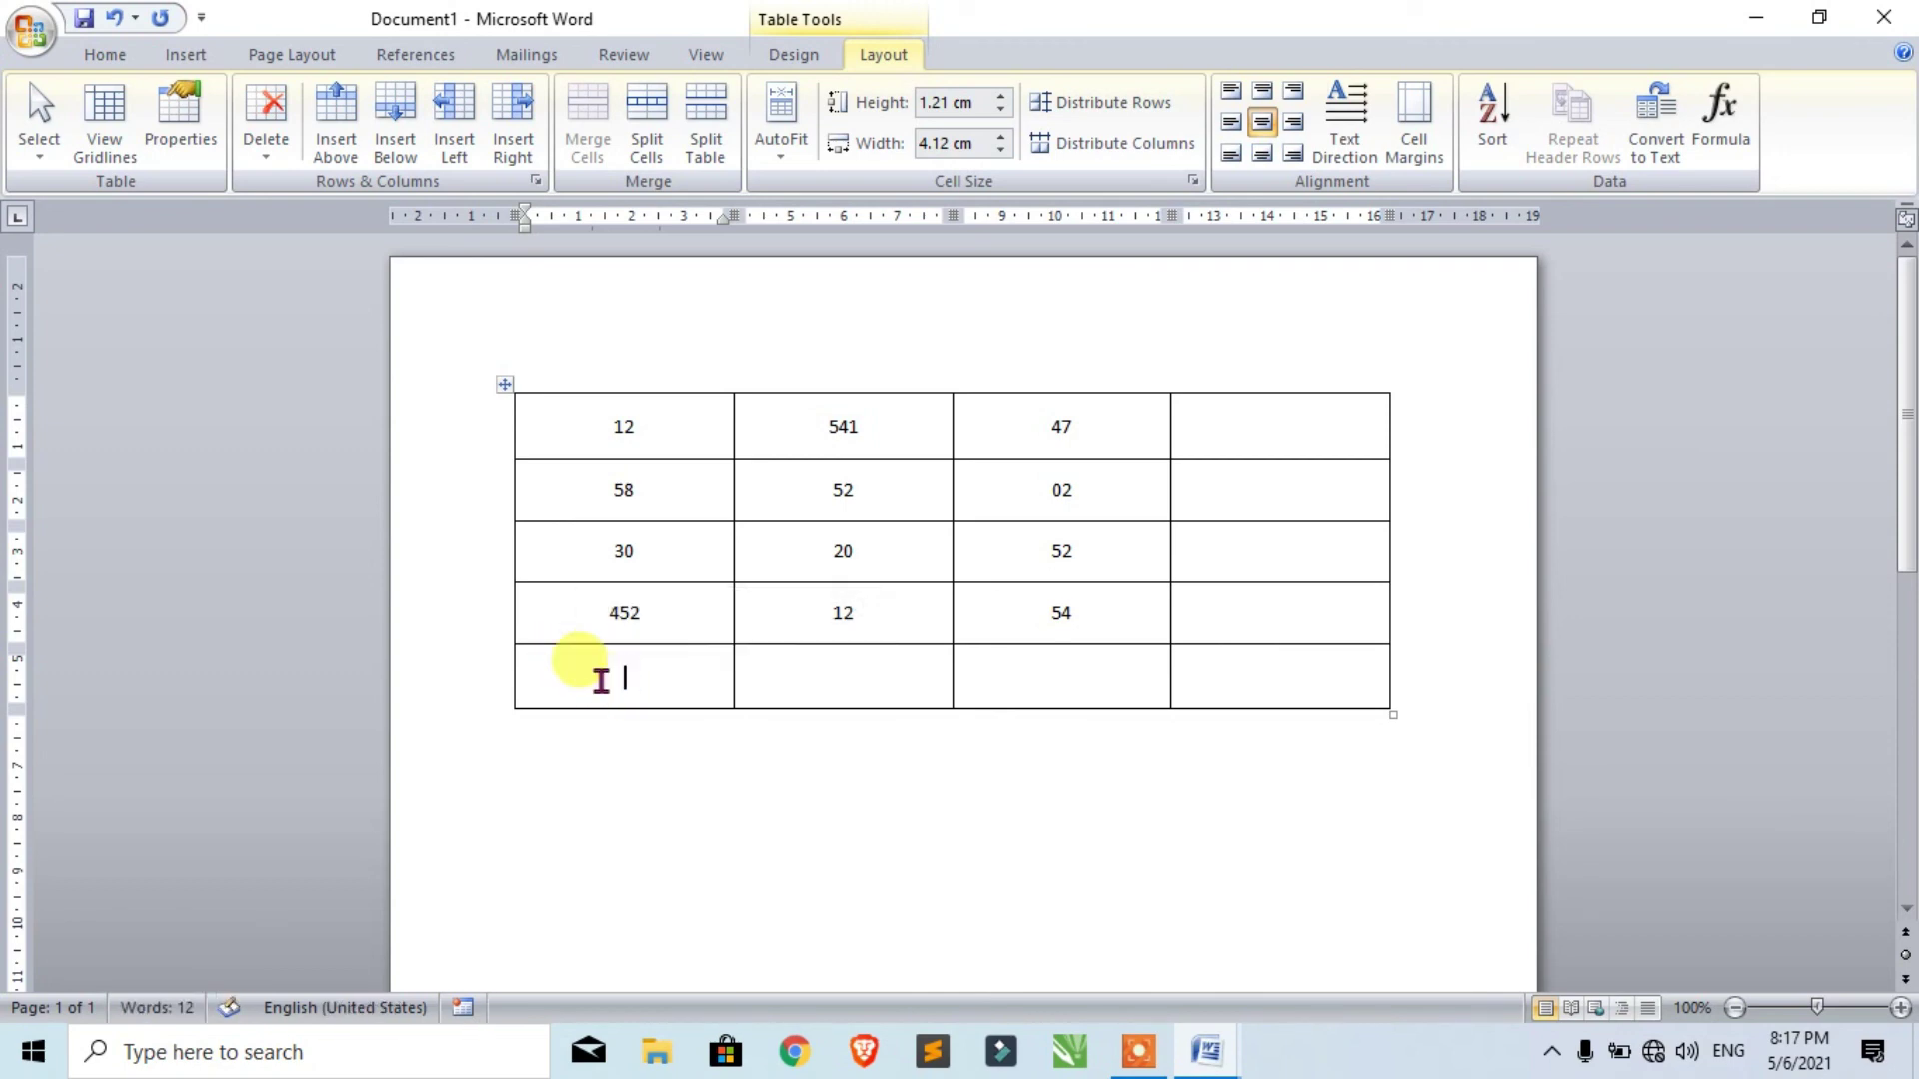
Replace the first column's top number with the formula =SUM(BELOW), and overwrite the result with 12.
left_click(640, 424)
double_click(640, 424)
key("Delete")
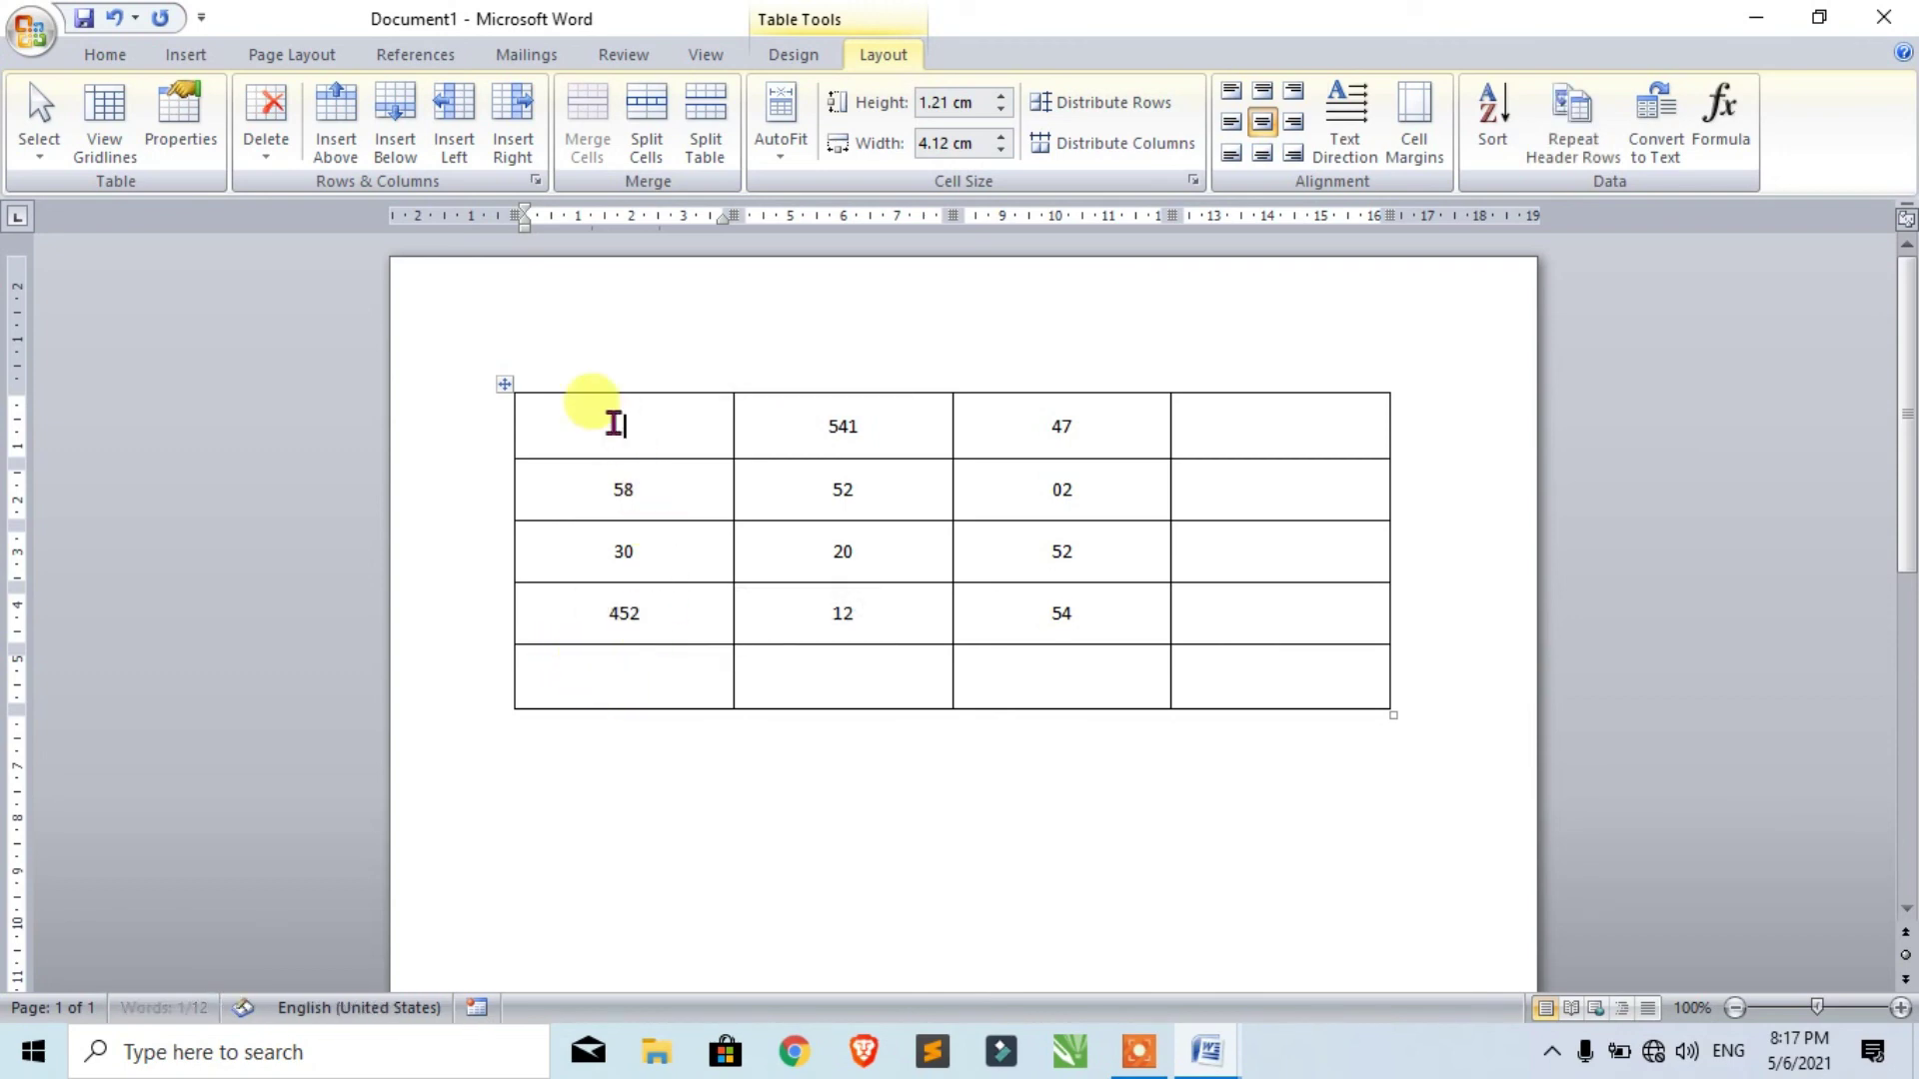
left_click(1721, 118)
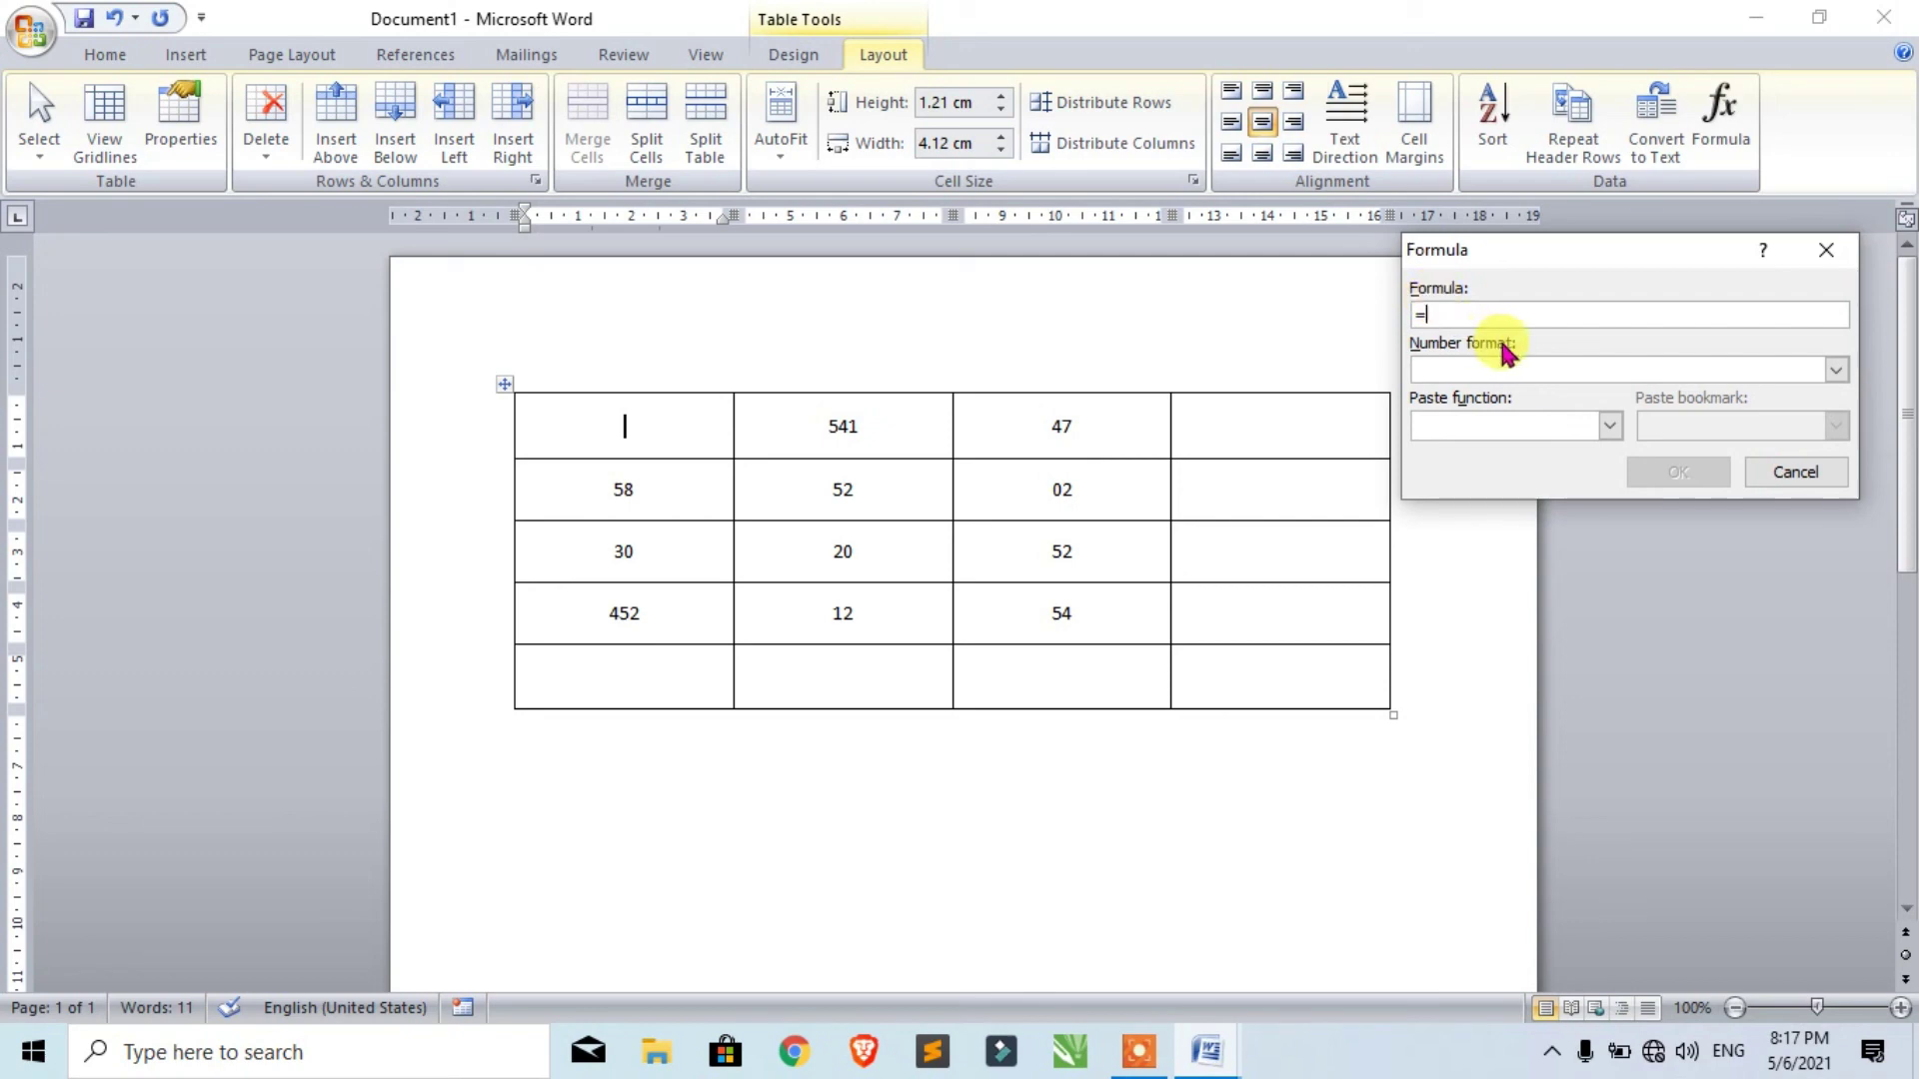
type("SUM(BELOW")
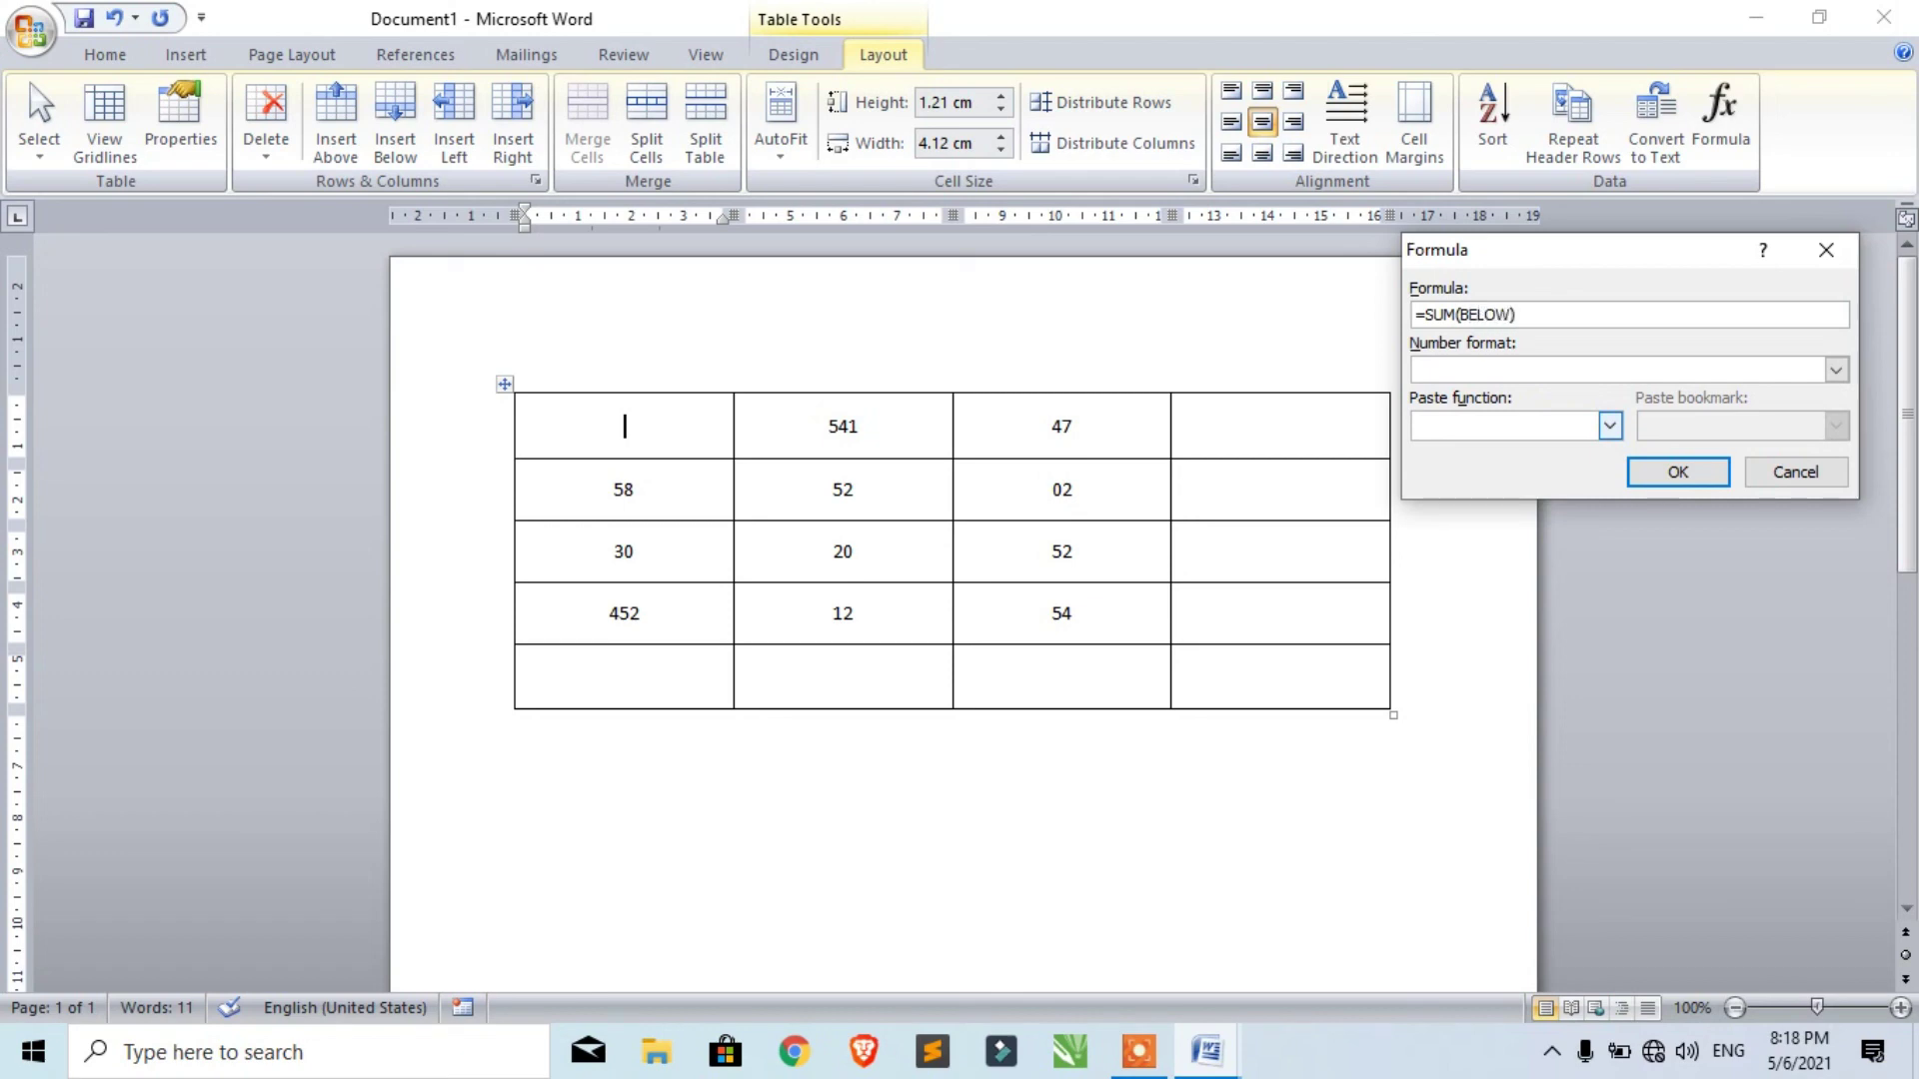
left_click(1681, 475)
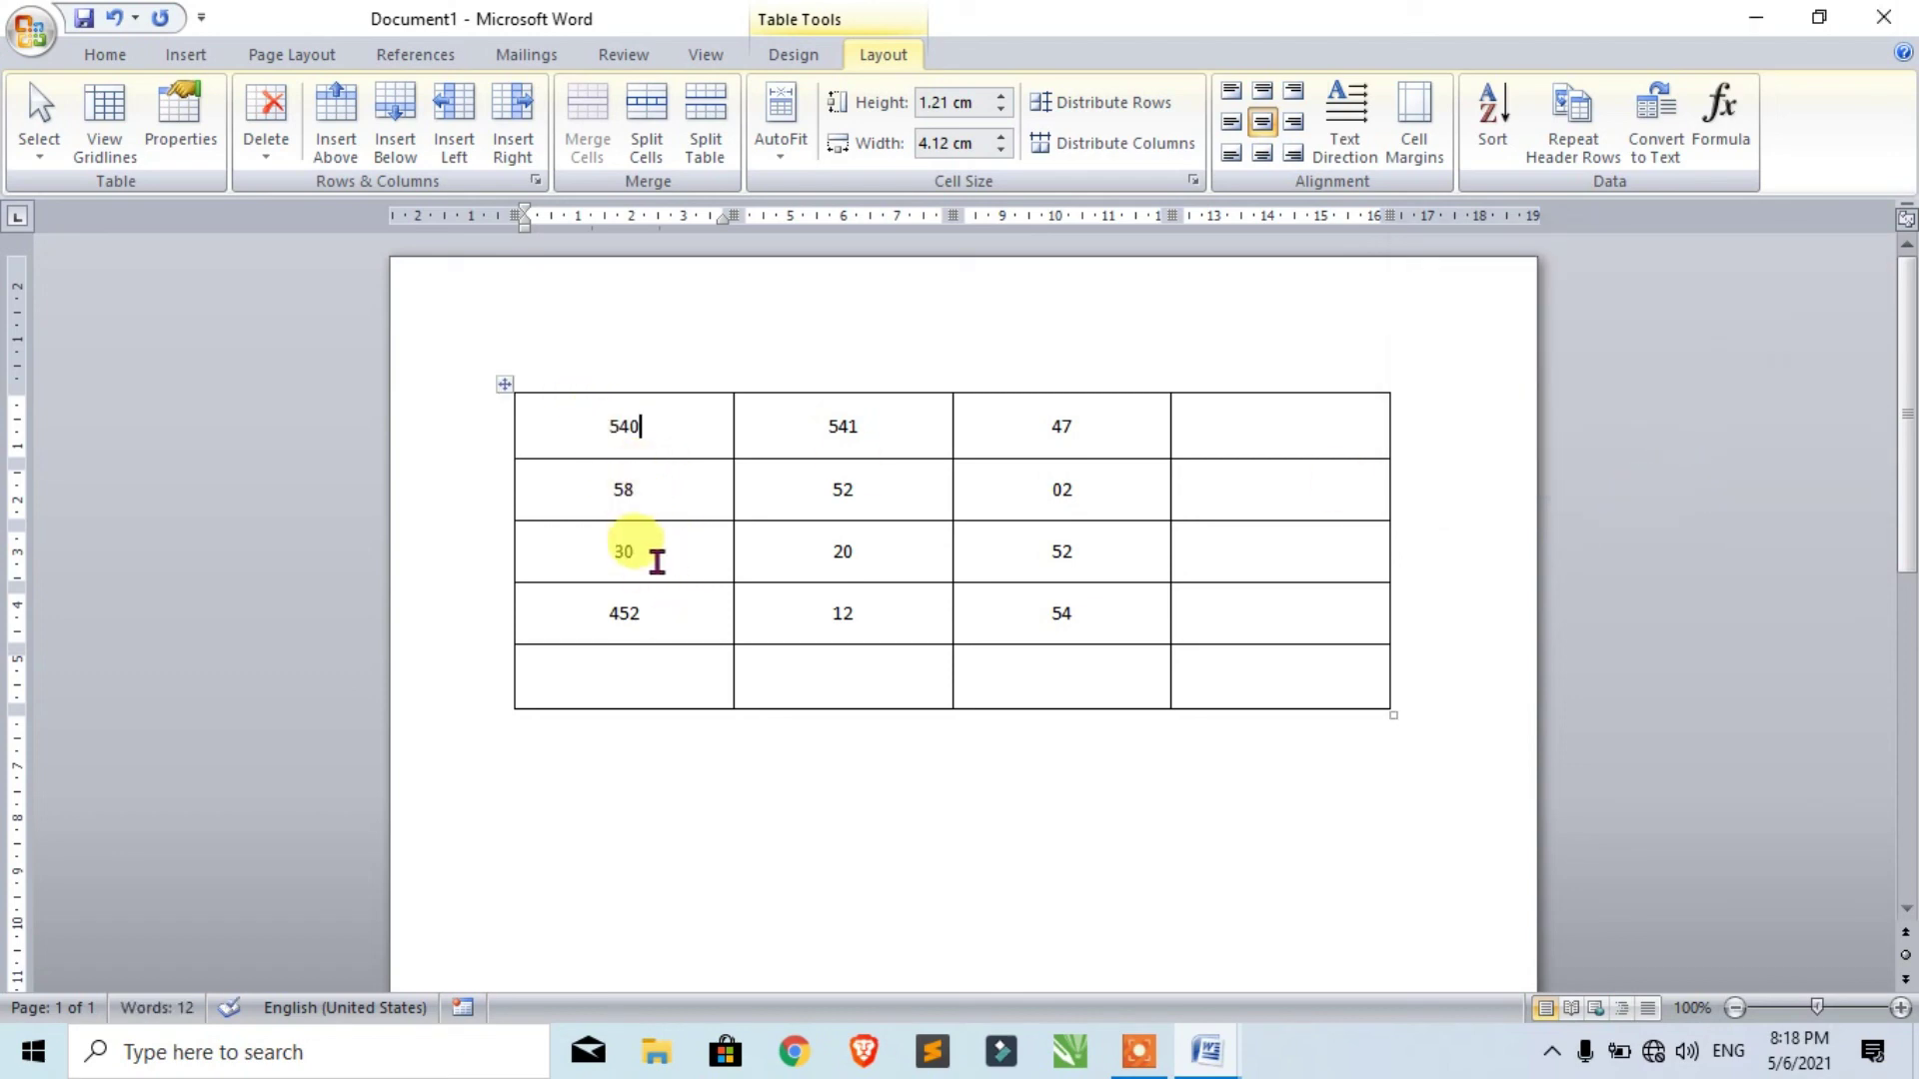
double_click(624, 427)
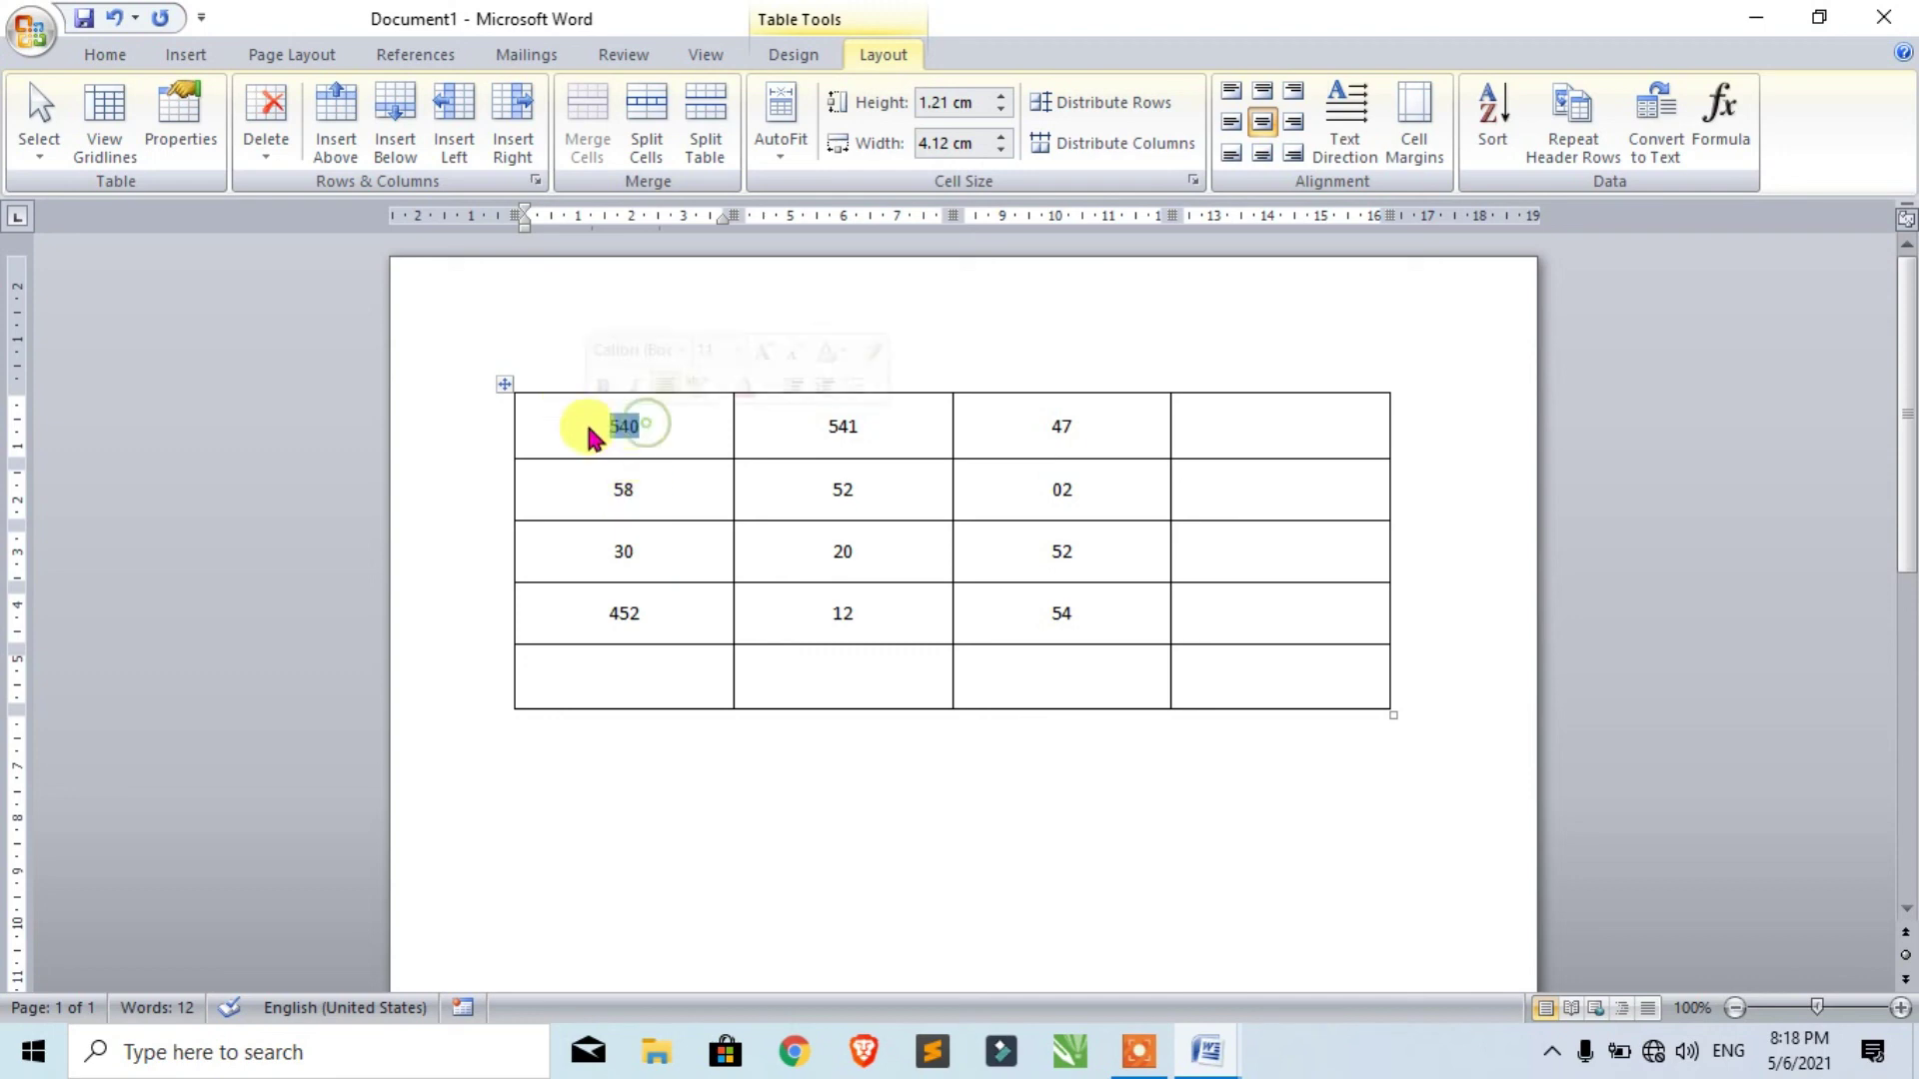
type("12")
Count the first row's numbers with the formula =COUNT(LEFT) in its last cell, and delete the result.
left_click(1720, 120)
left_click_drag(1521, 311, 1413, 303)
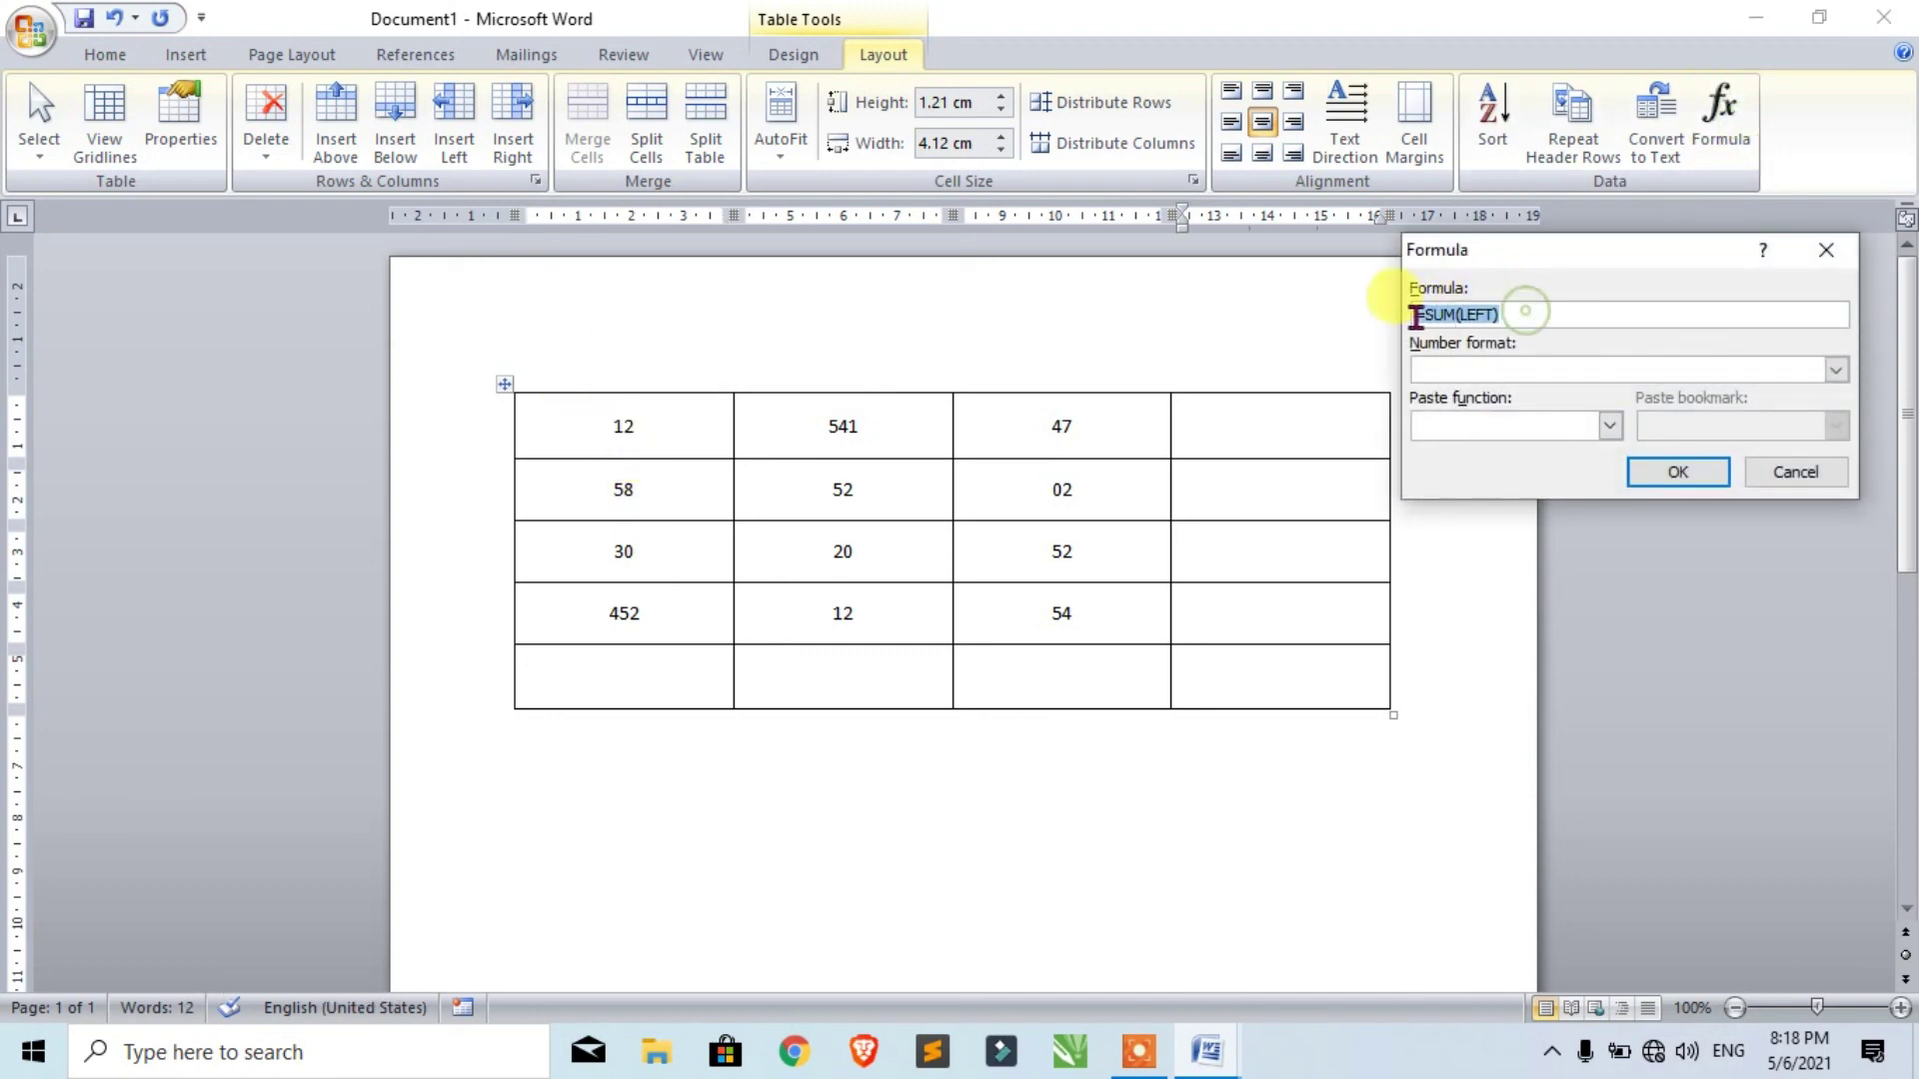
key("BackSpace")
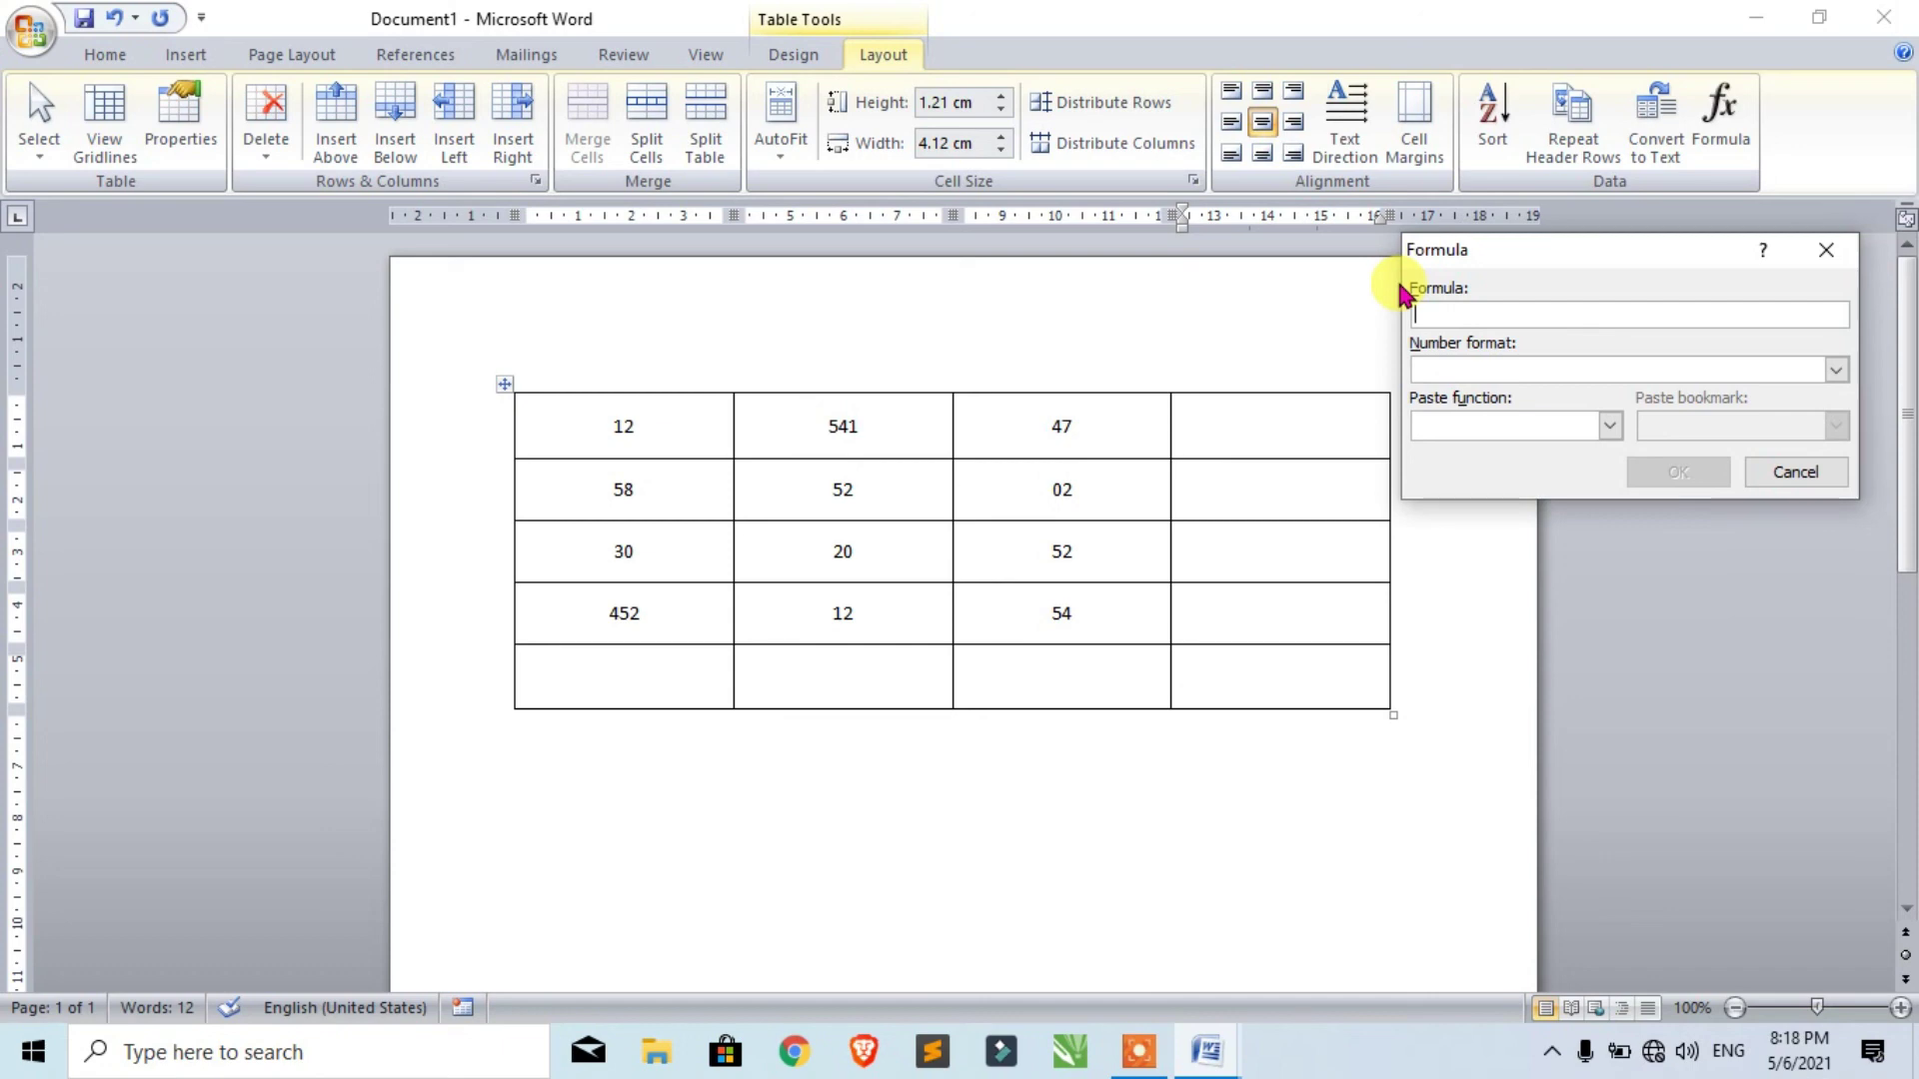
type("=COUNT(LEFT")
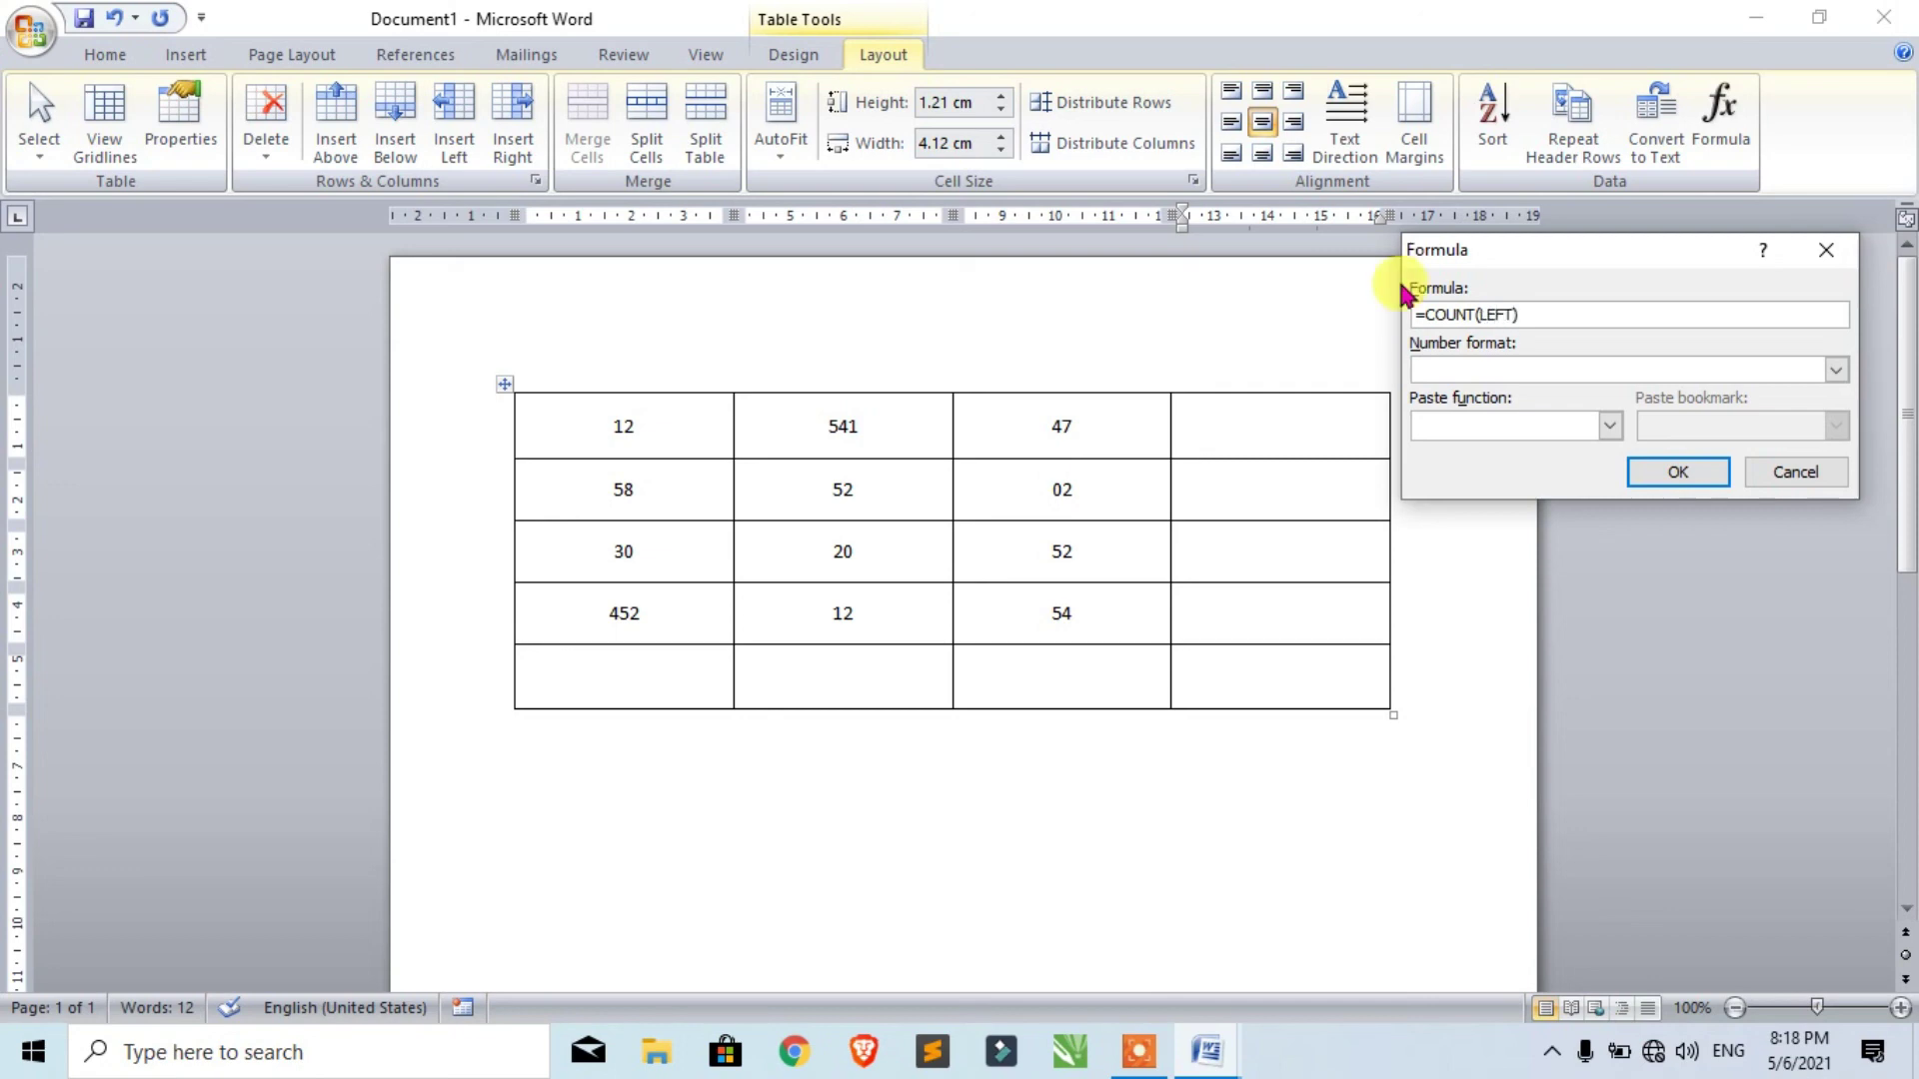
left_click(1675, 469)
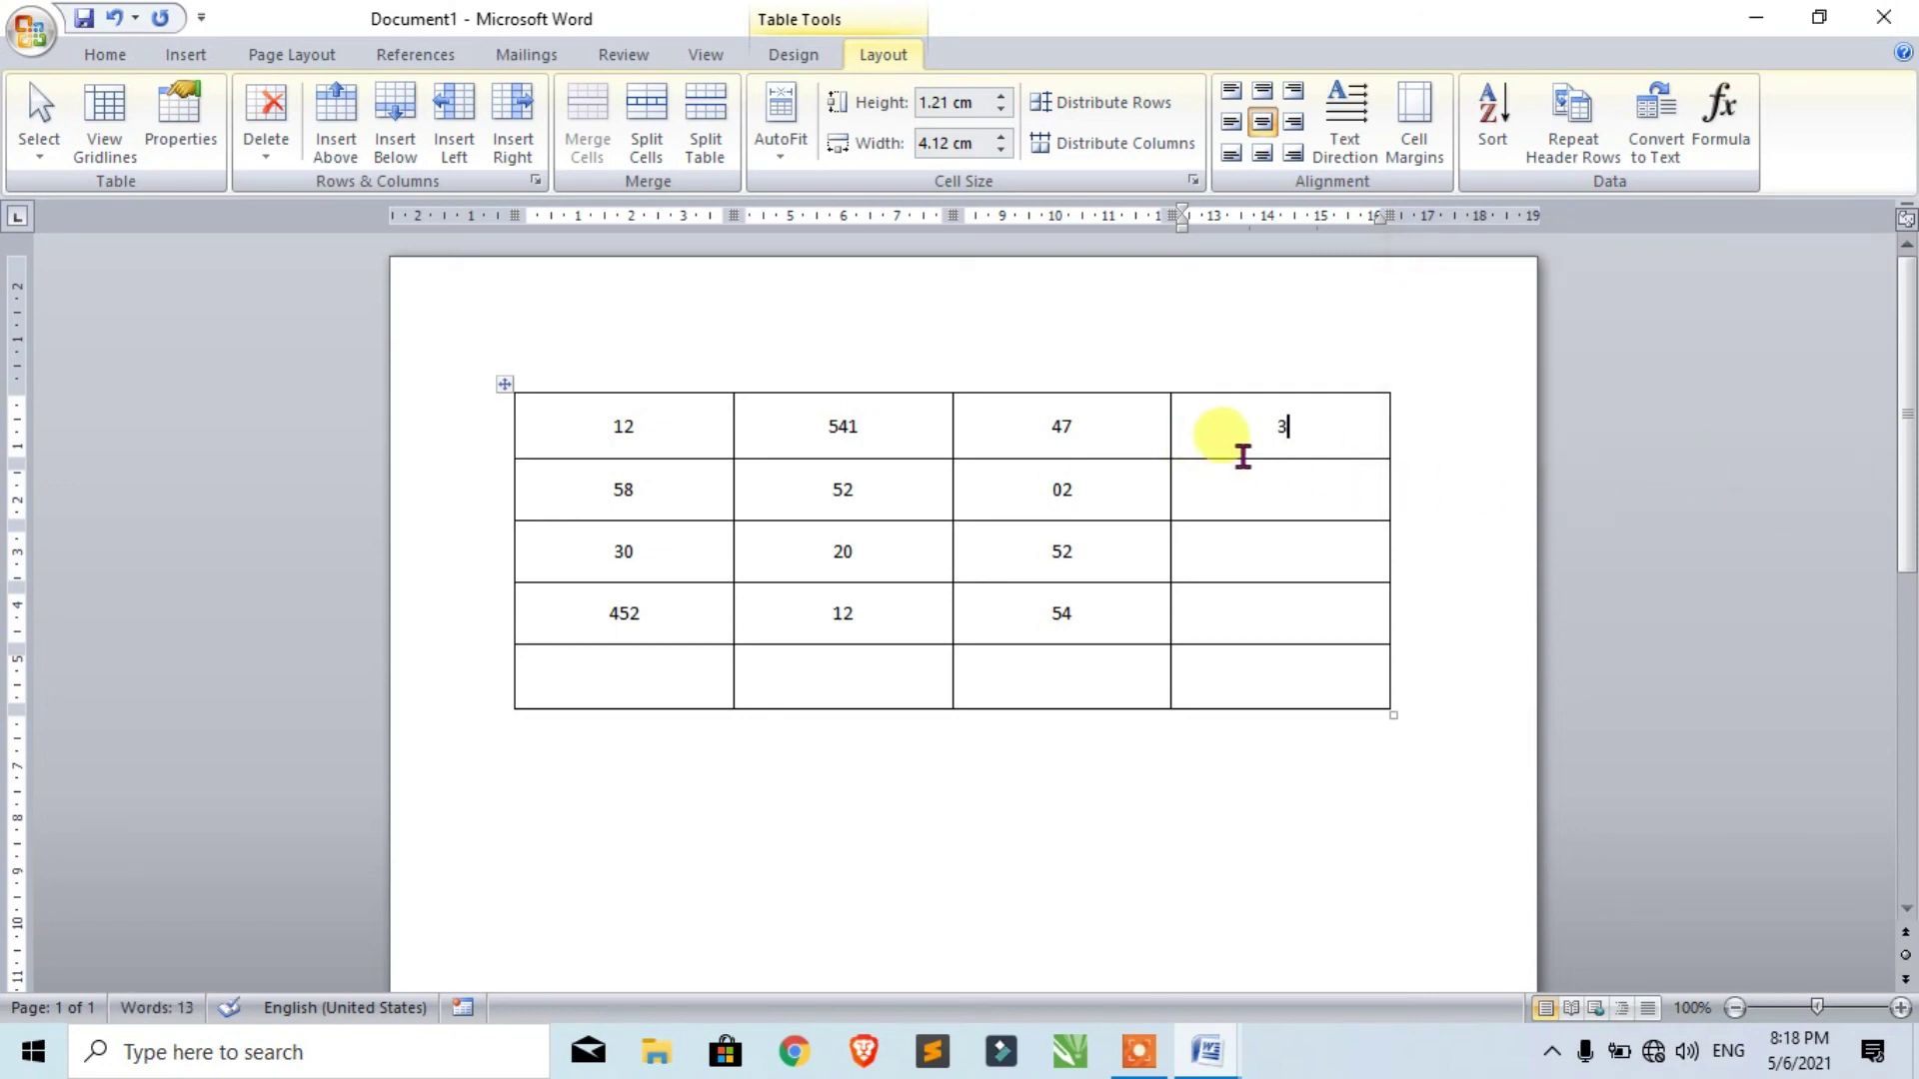
double_click(1283, 424)
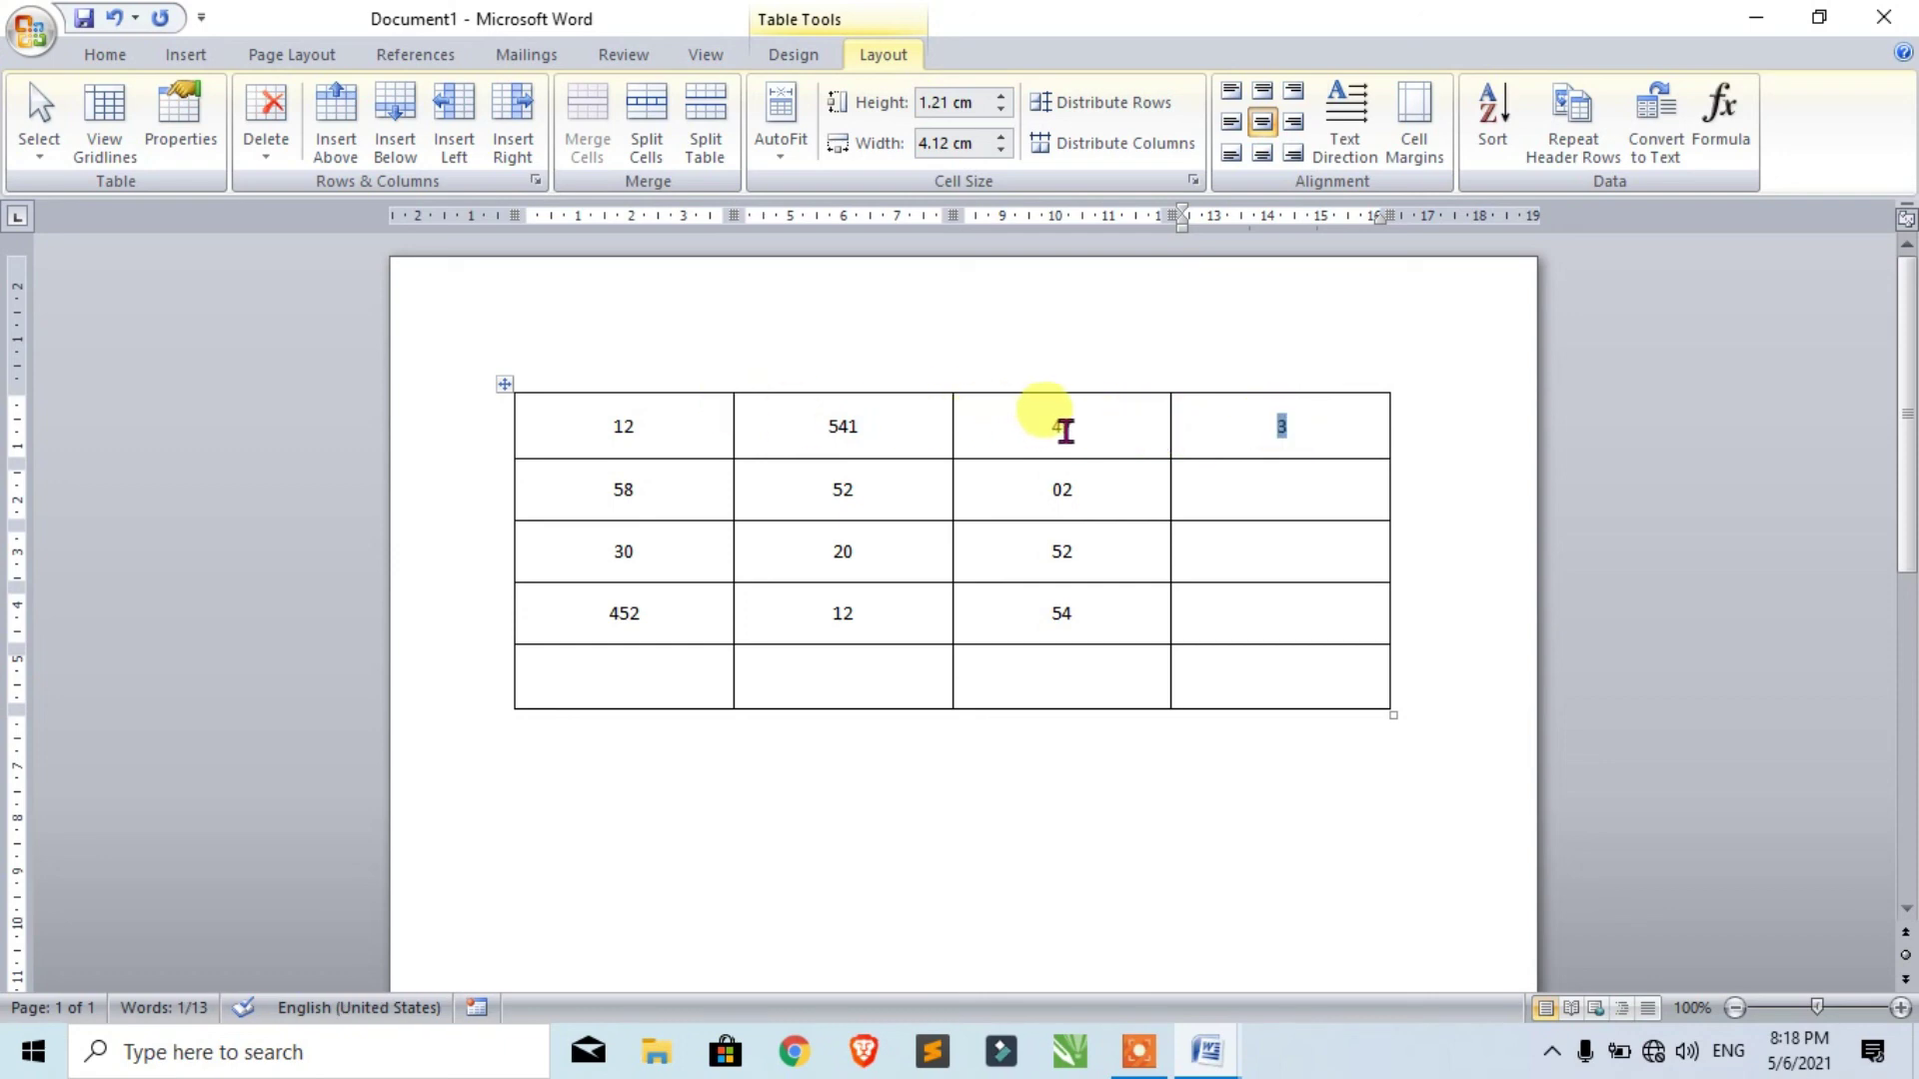
left_click(1305, 429)
right_click(1304, 429)
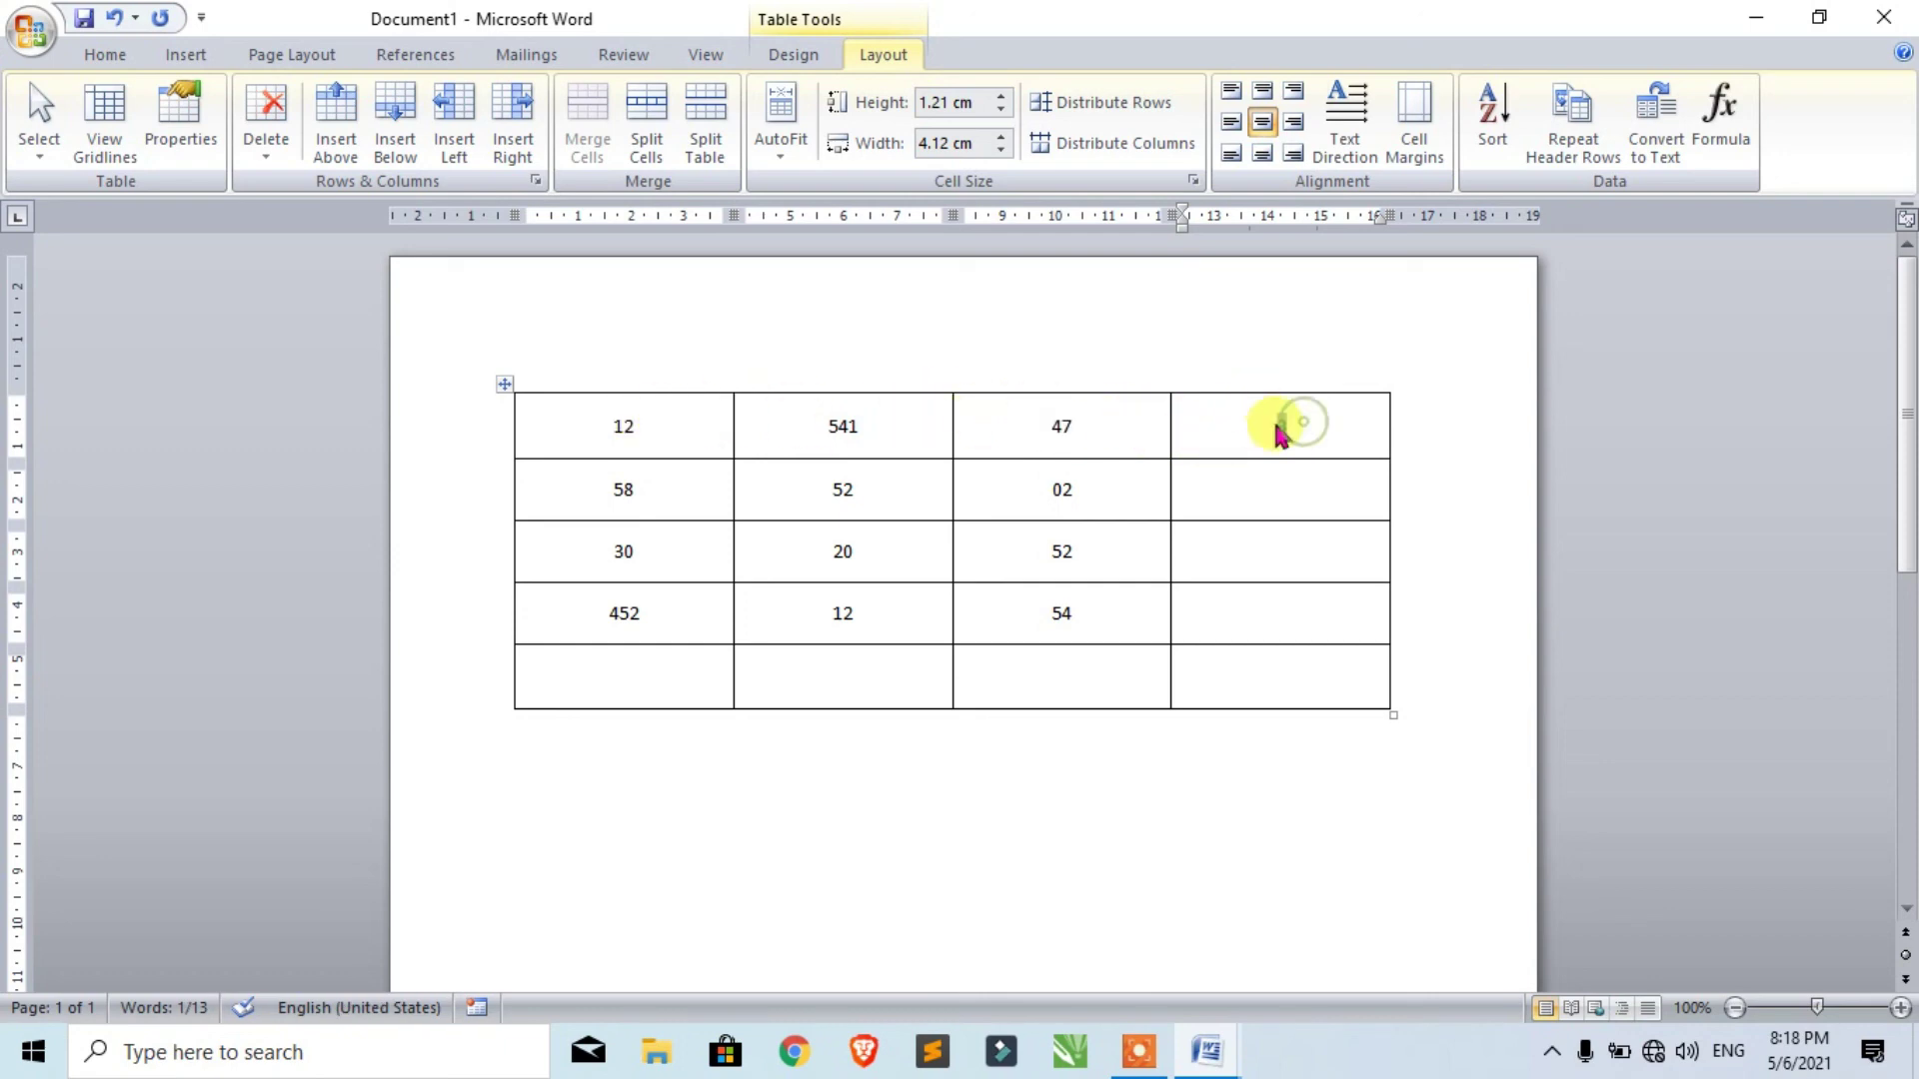
key("Delete")
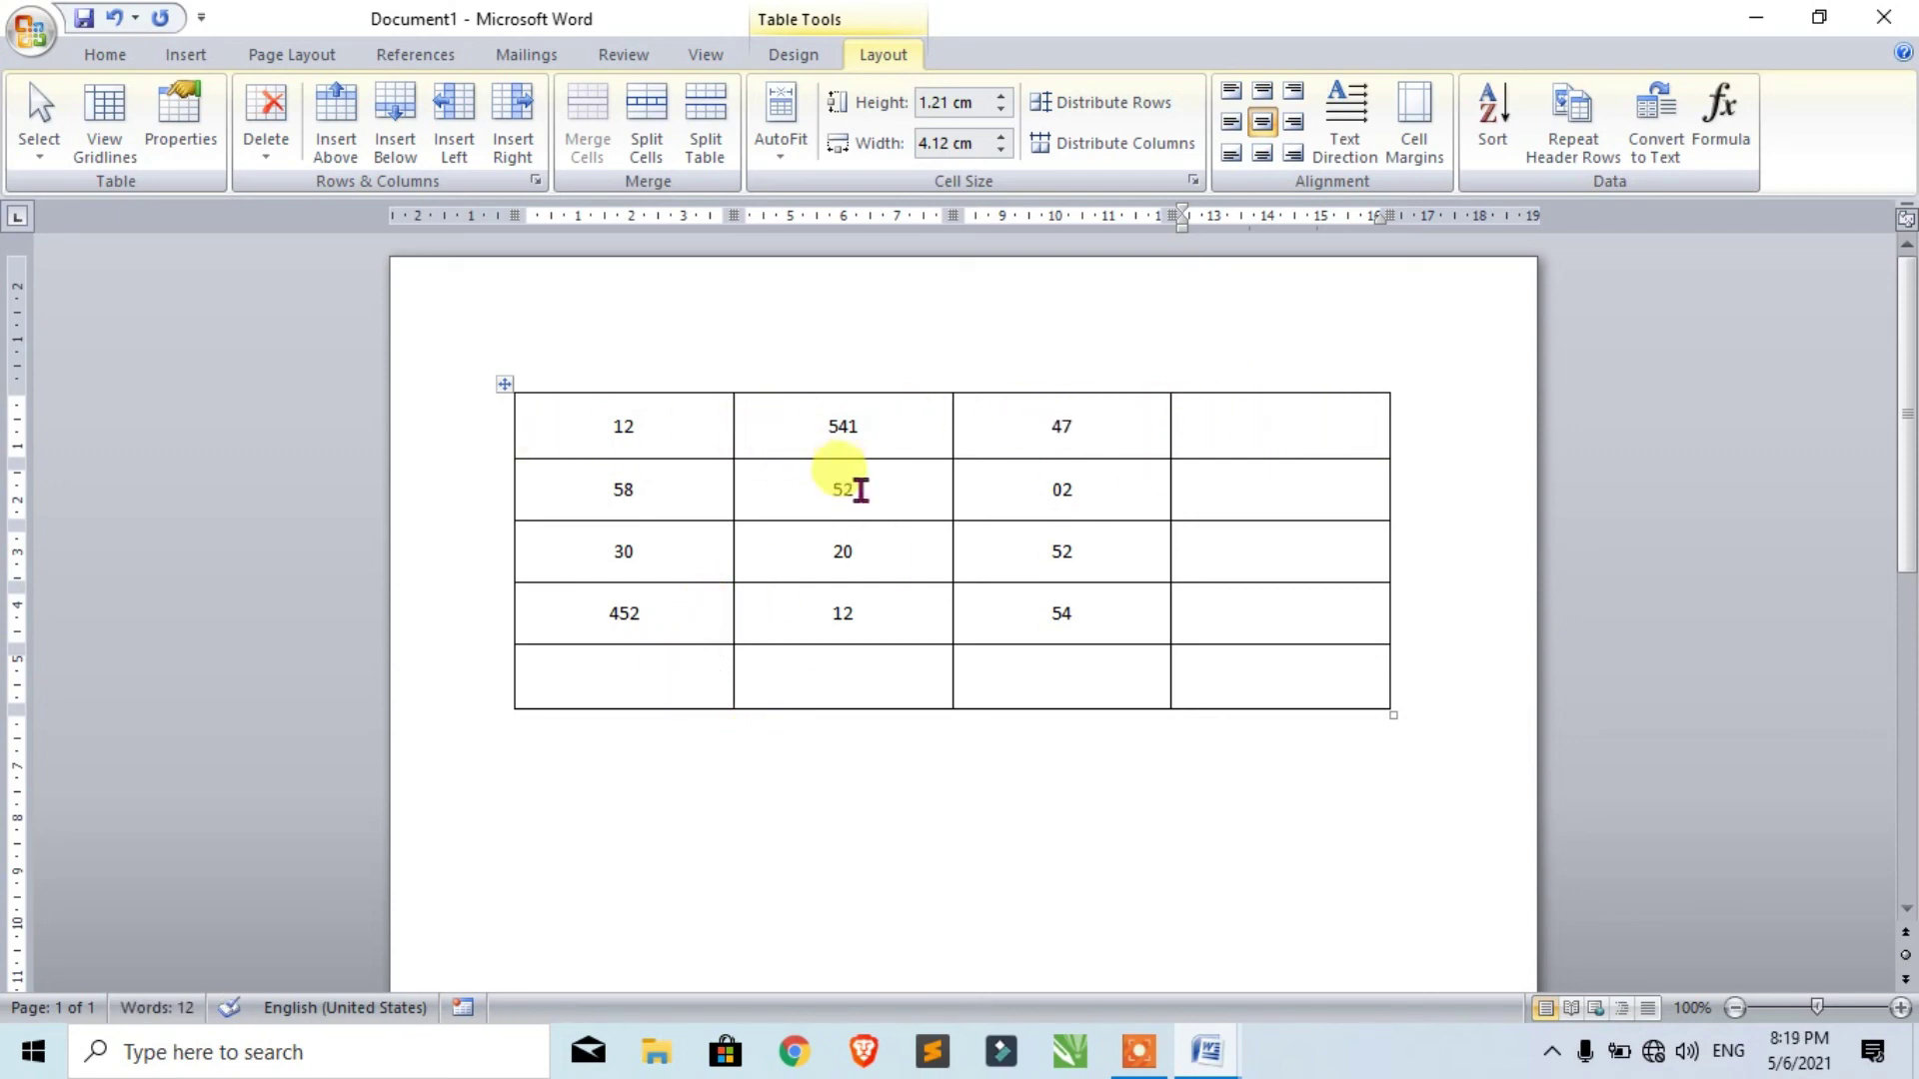
Change the number in the second row's third cell to 40.
left_click(1245, 497)
double_click(1065, 490)
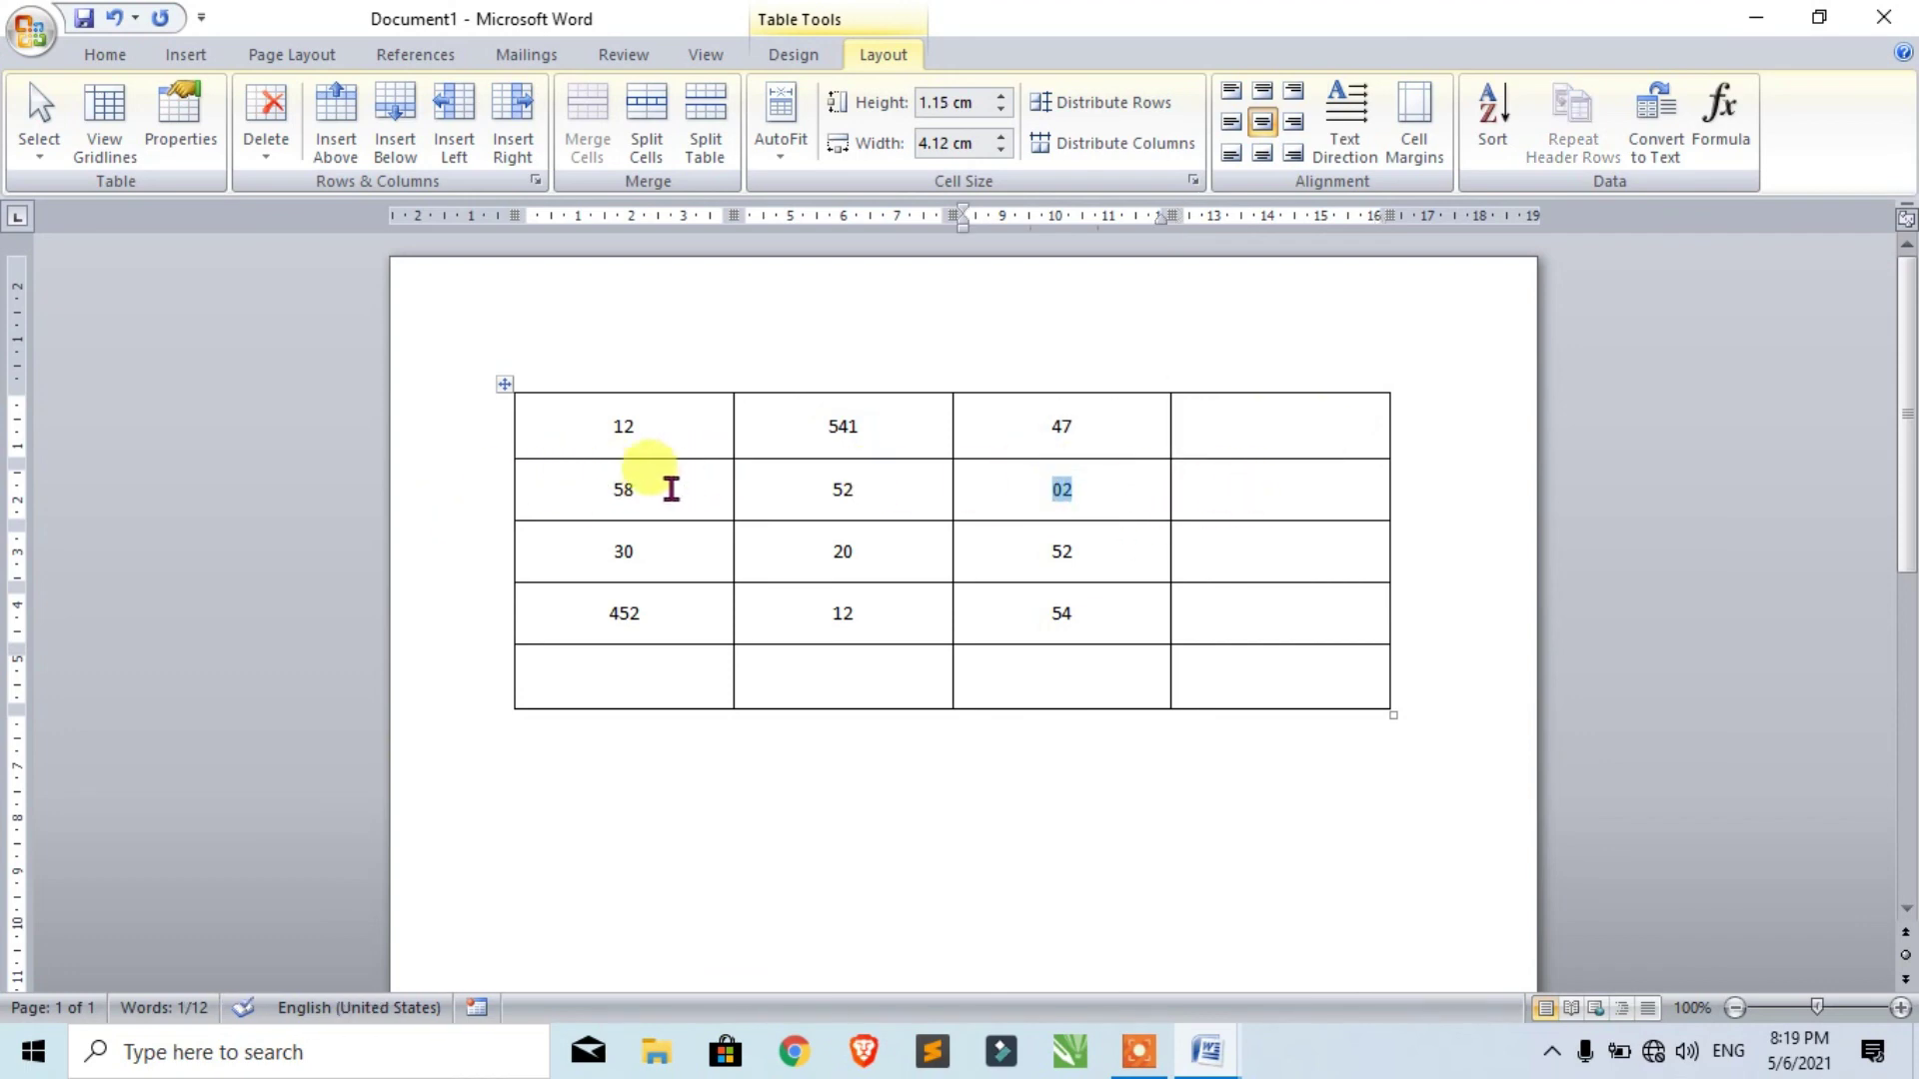
type("40")
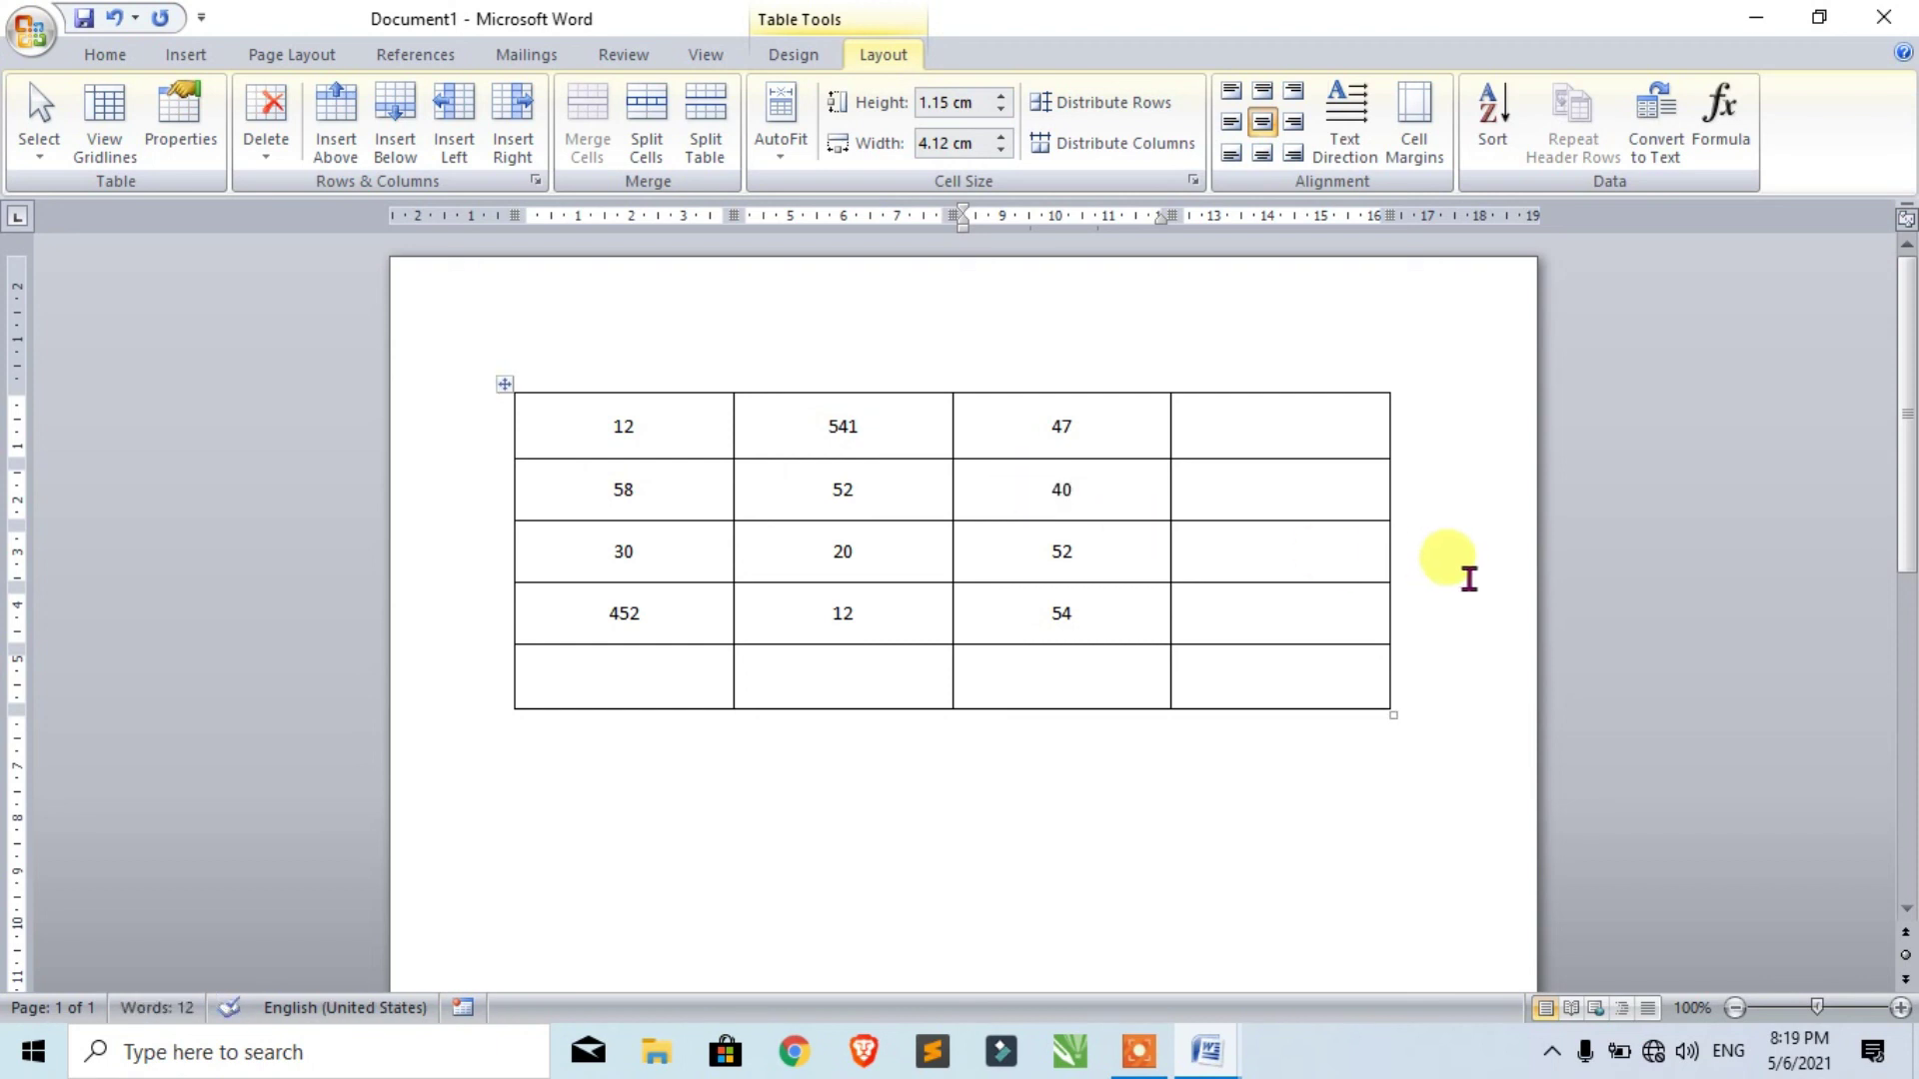
Average the second row's numbers with the formula =AVERAGE(LEFT) in its last cell, and clear the result.
left_click(1248, 491)
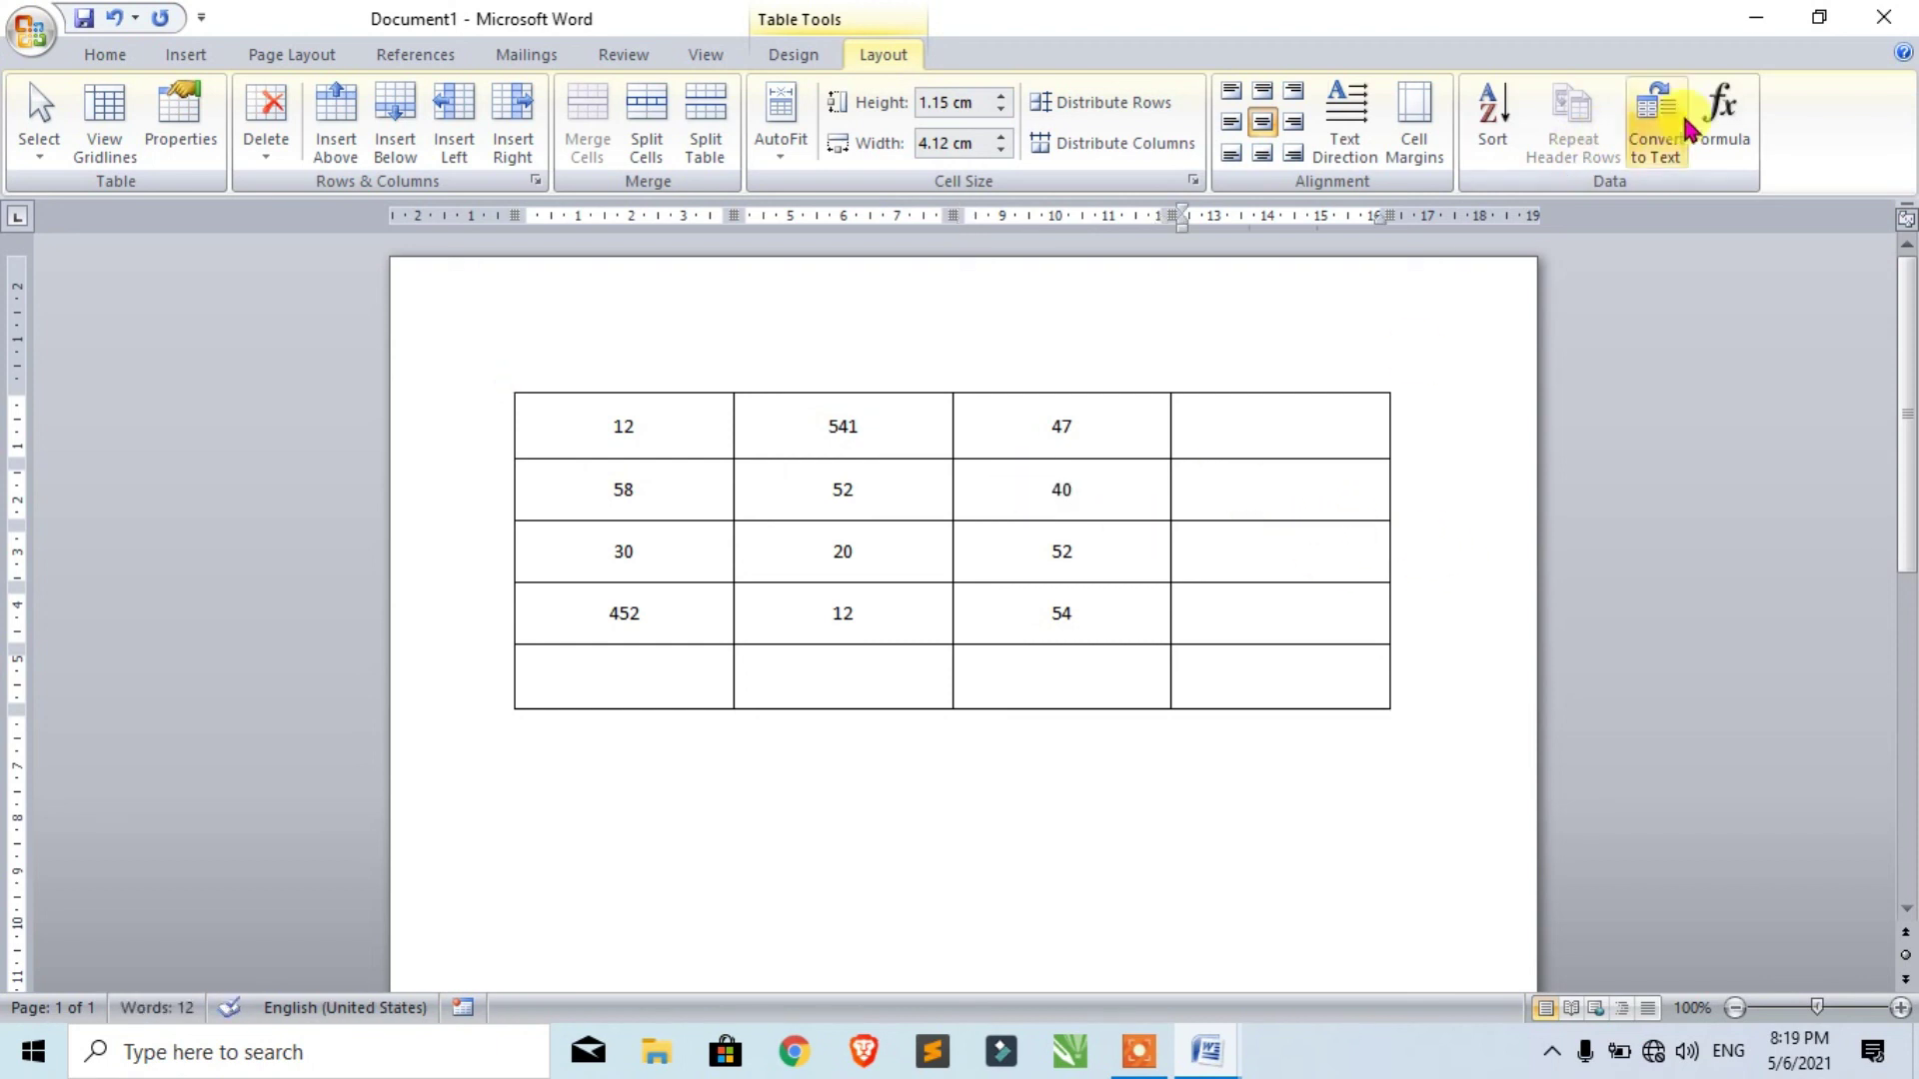
left_click(1715, 125)
left_click_drag(1520, 313, 1425, 313)
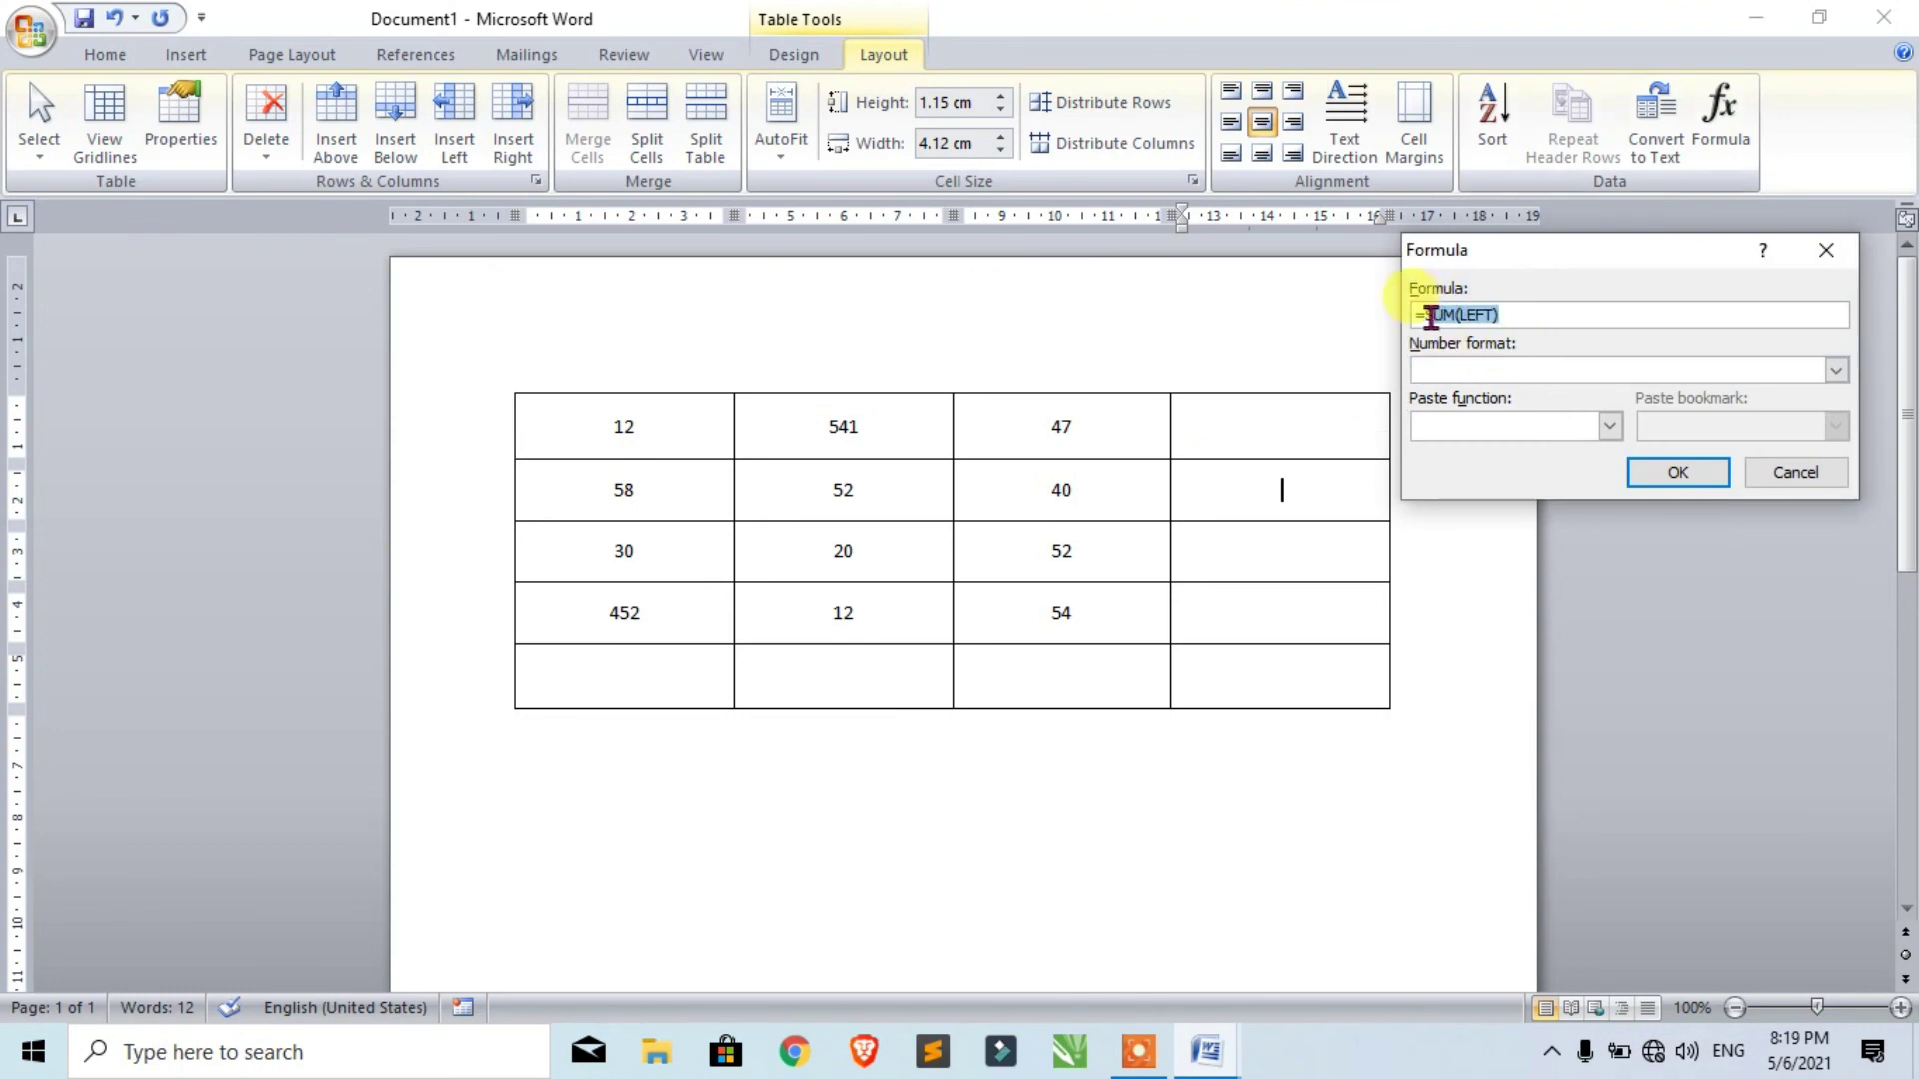
key("BackSpace")
type("AVERAGE")
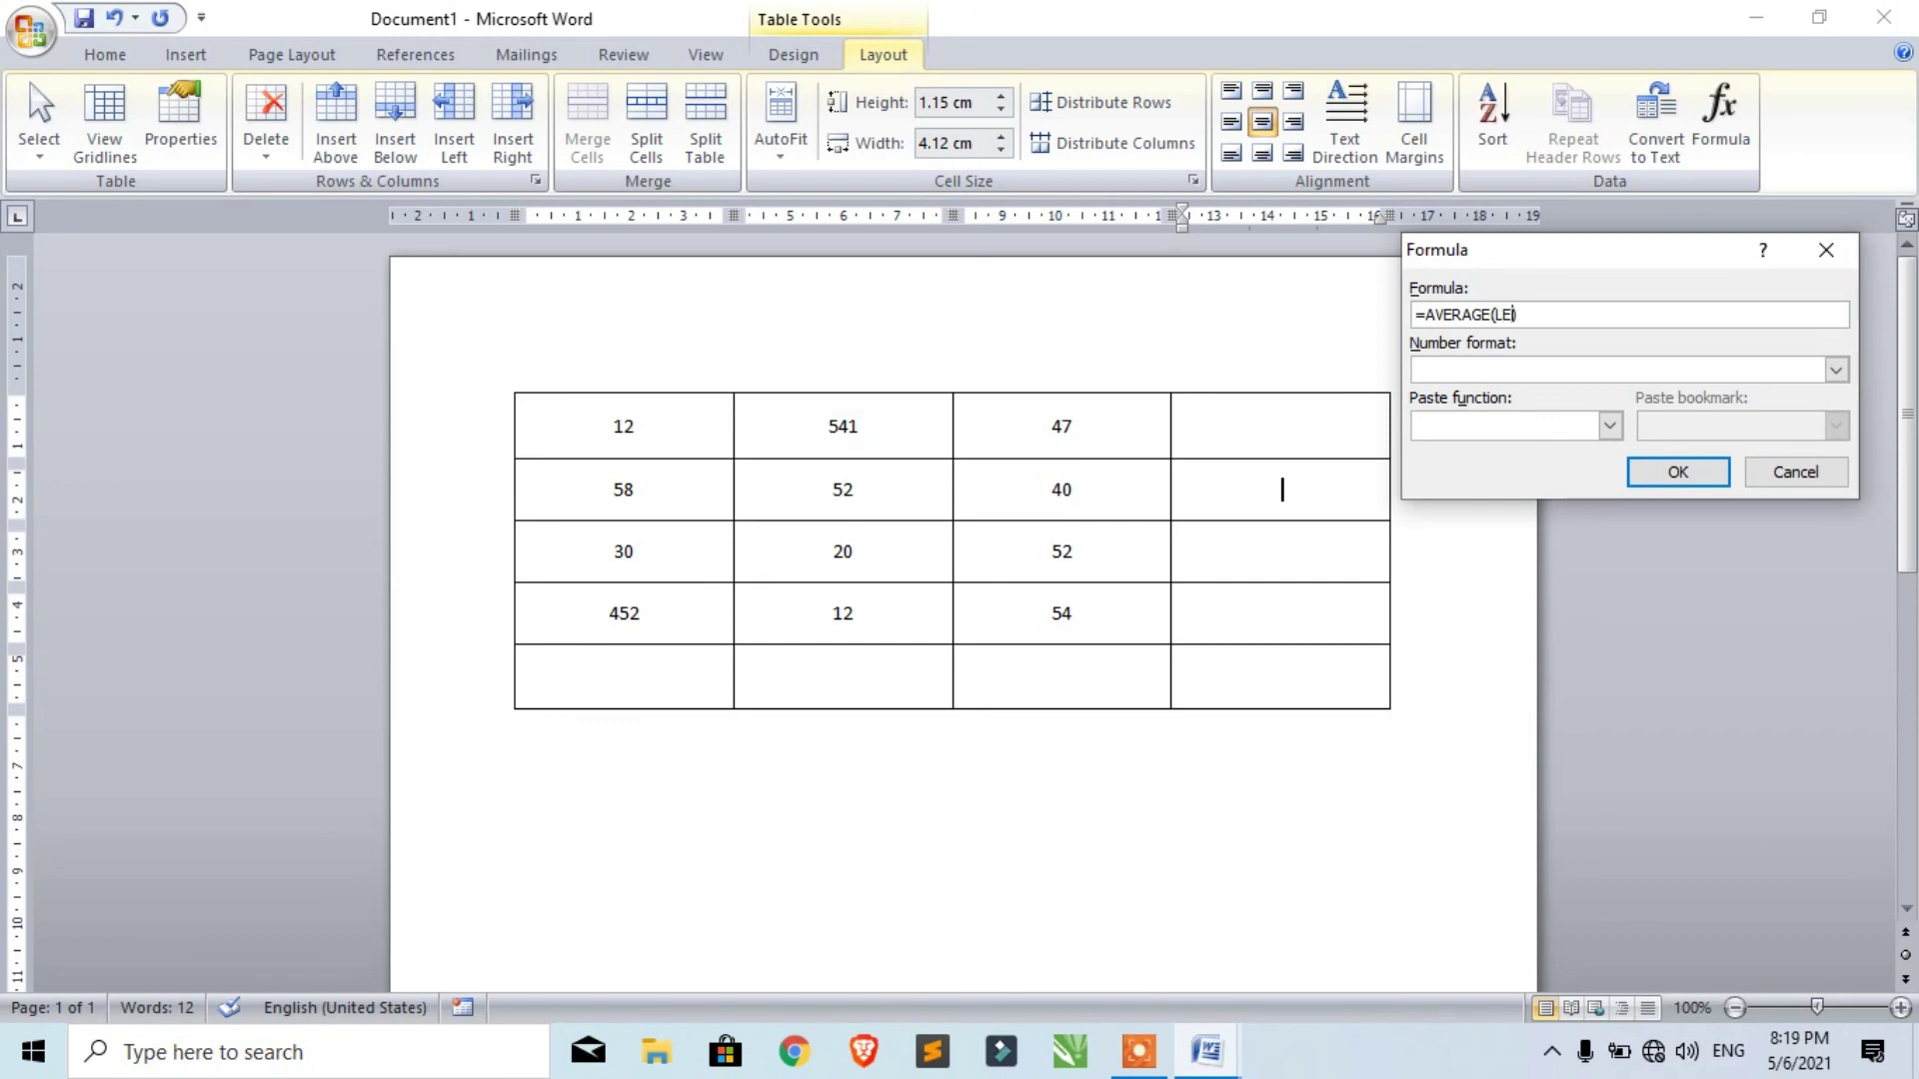
left_click(1678, 472)
double_click(1284, 491)
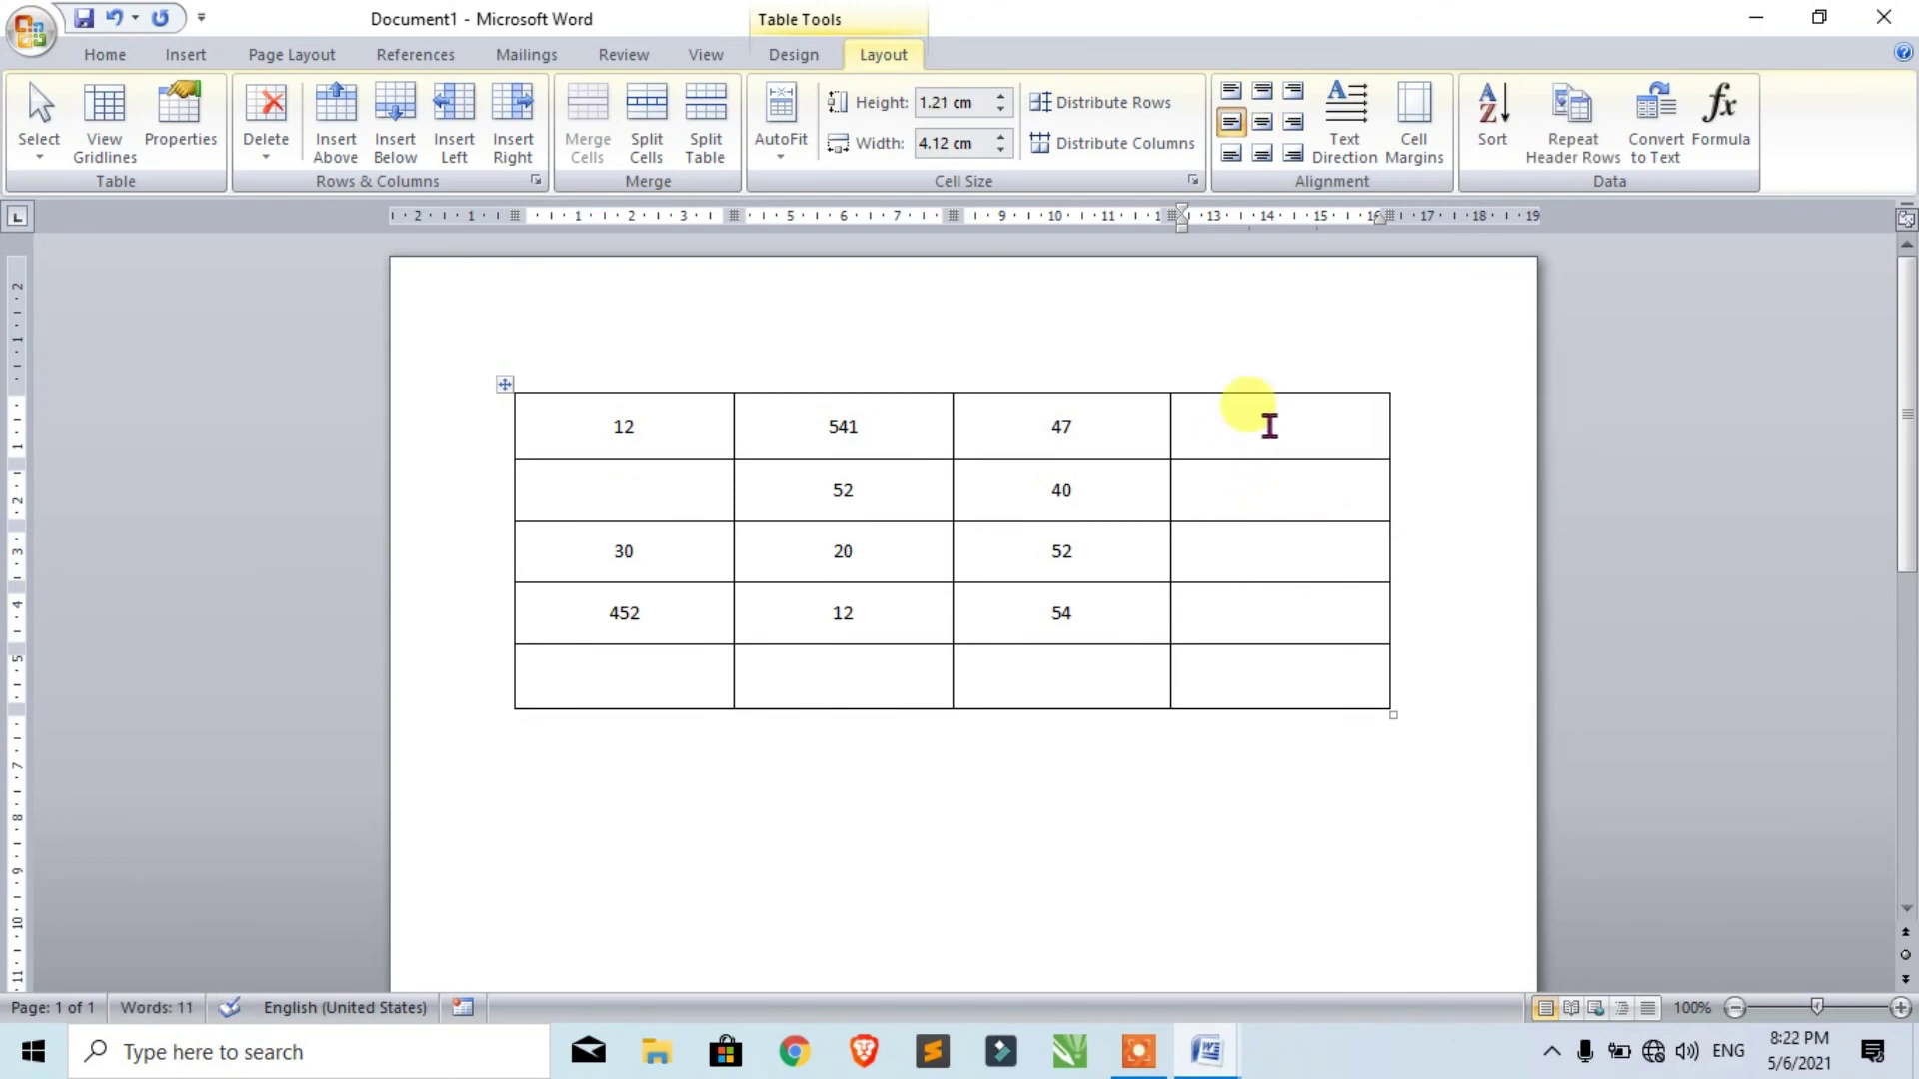
Examine the list of functions available for table formulas from the first row's last cell, and cancel without inserting a formula.
left_click(1734, 130)
left_click_drag(1621, 250, 1582, 241)
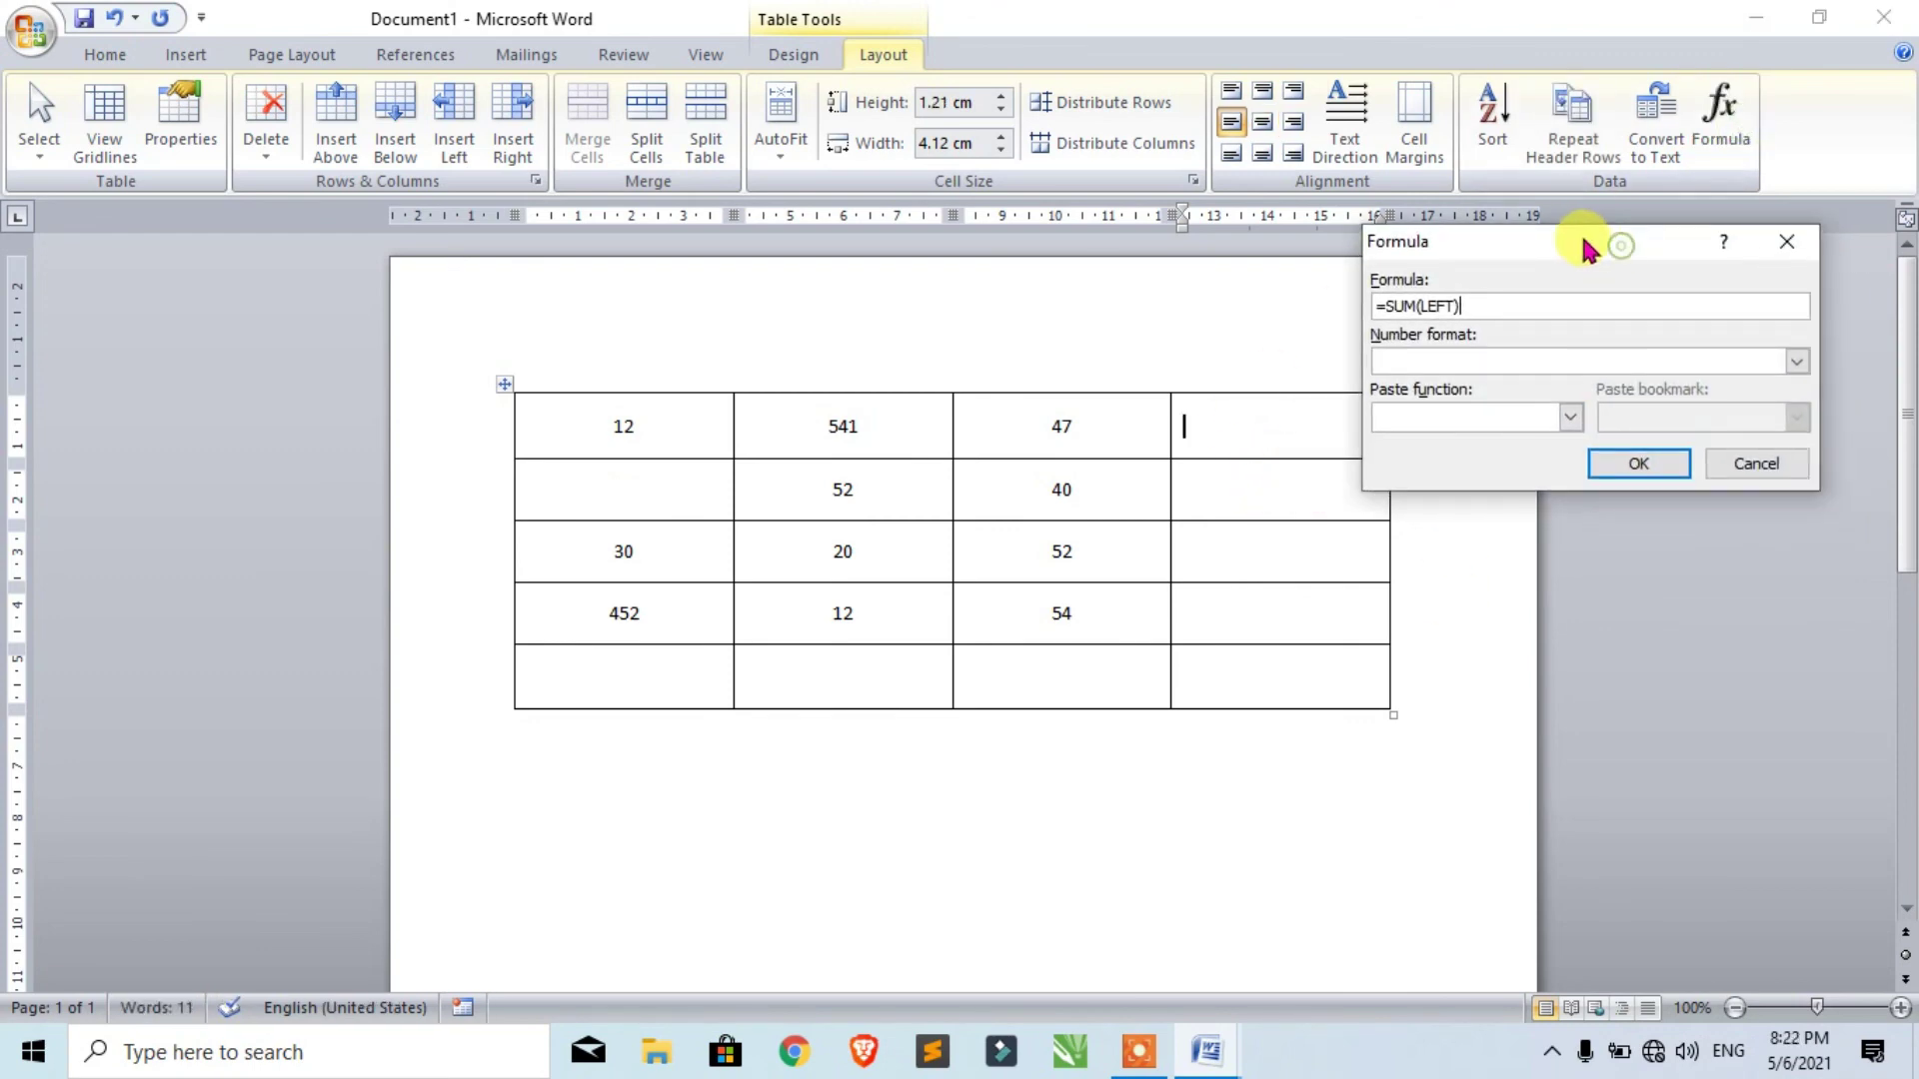
left_click(1570, 420)
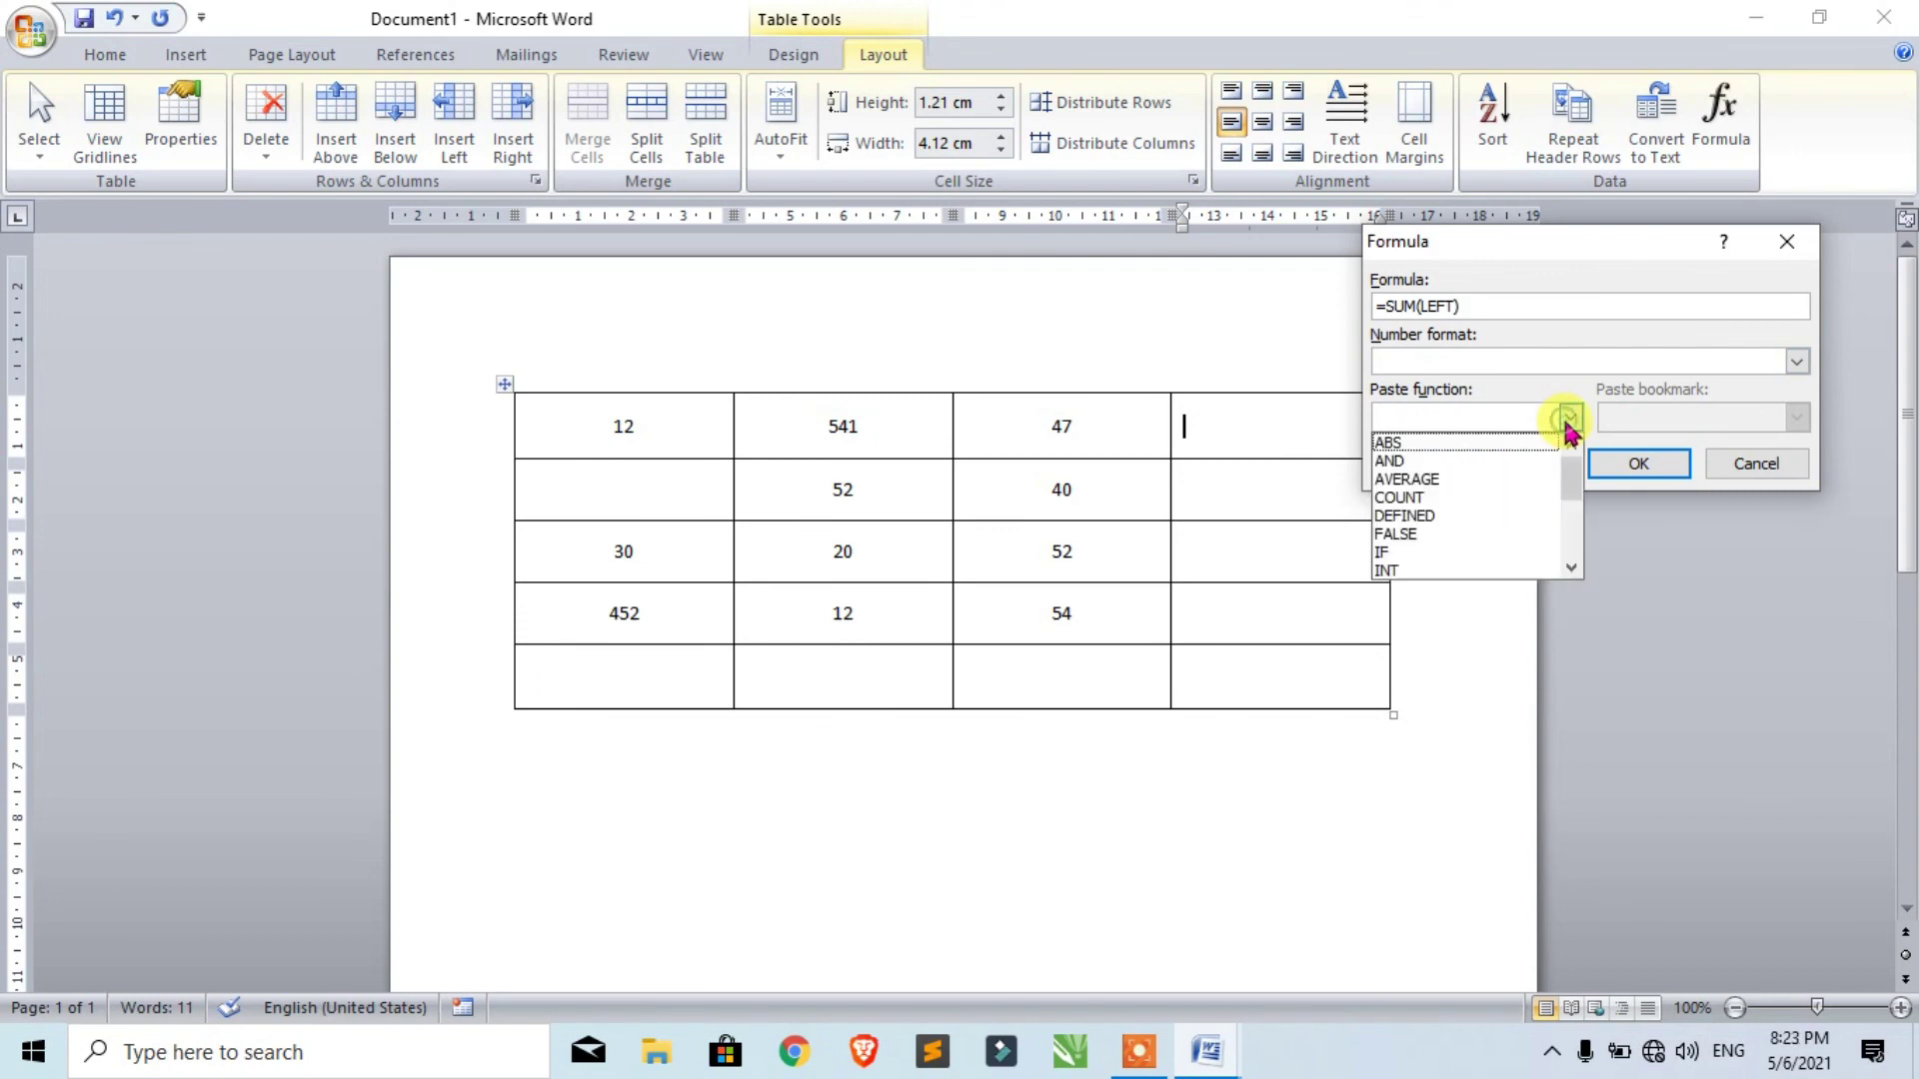
left_click_drag(1573, 463, 1570, 509)
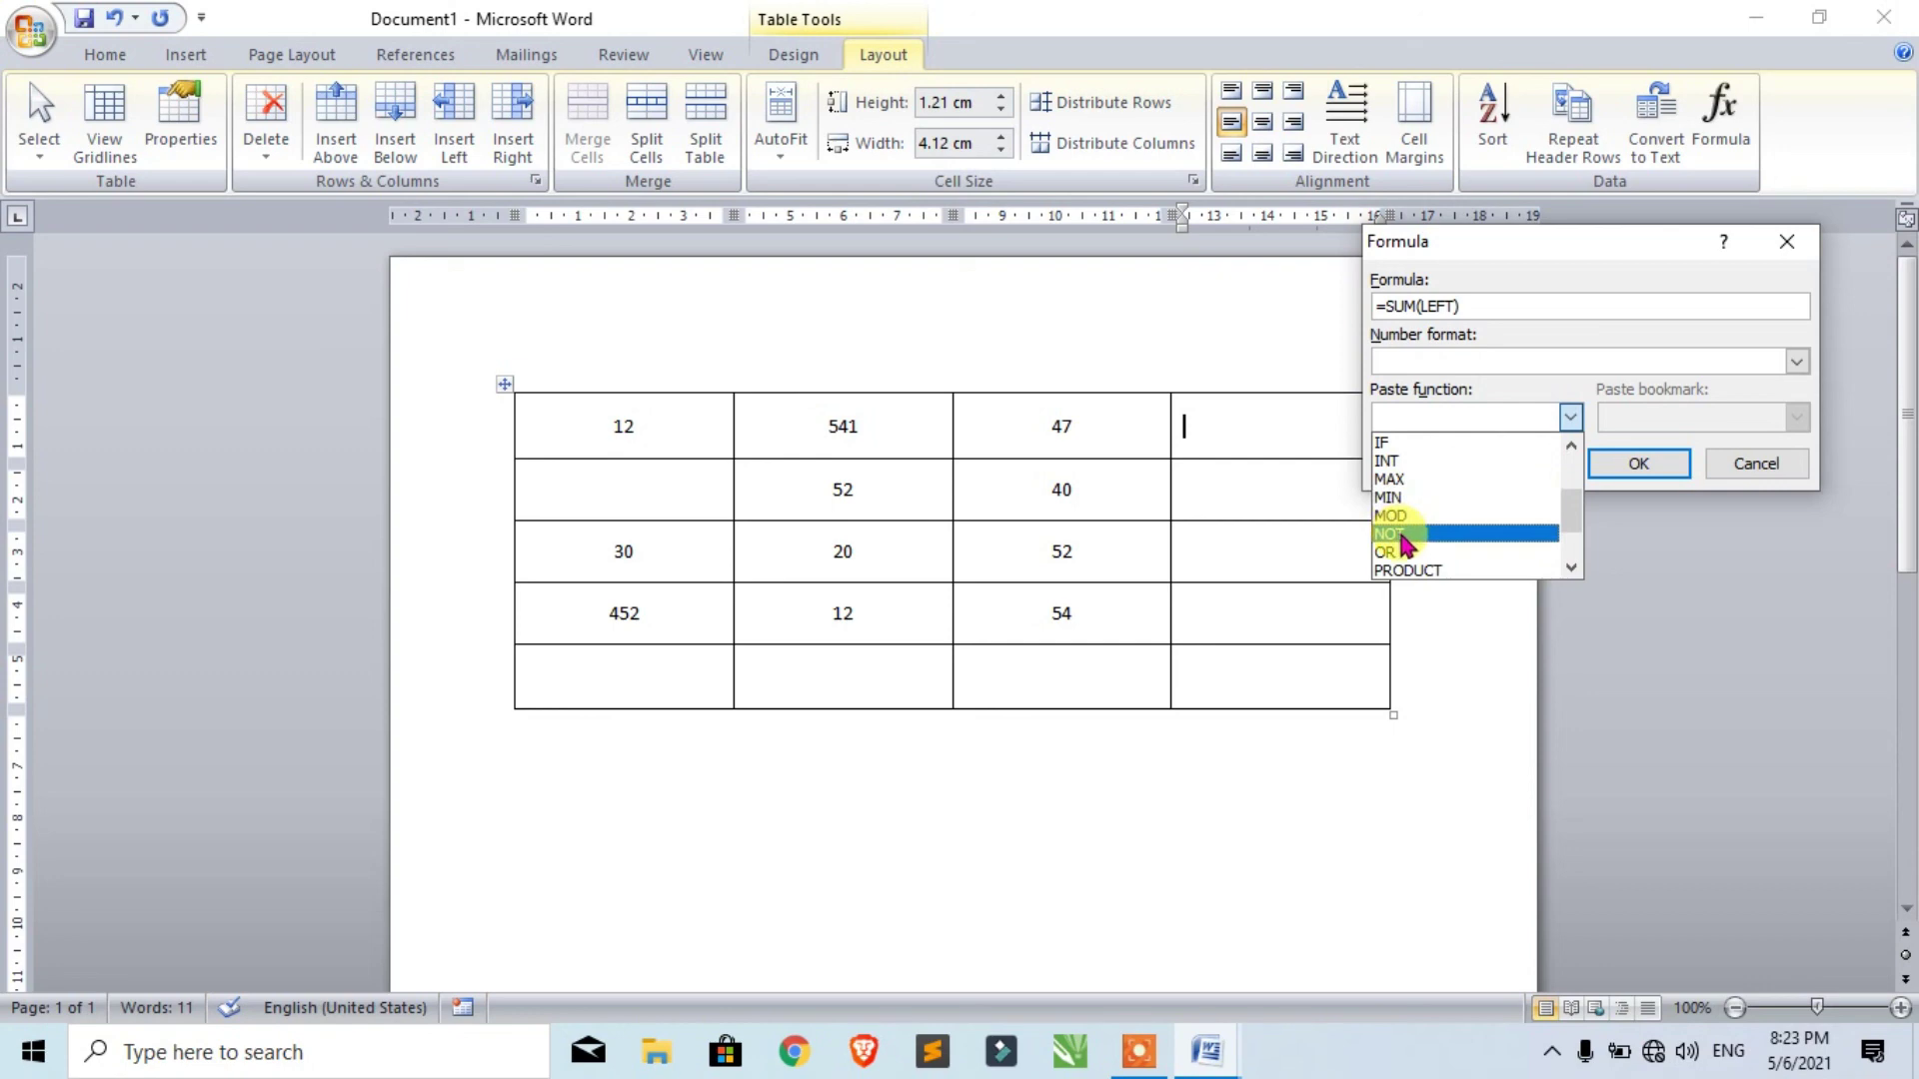
scroll(1577, 522, "down", 2)
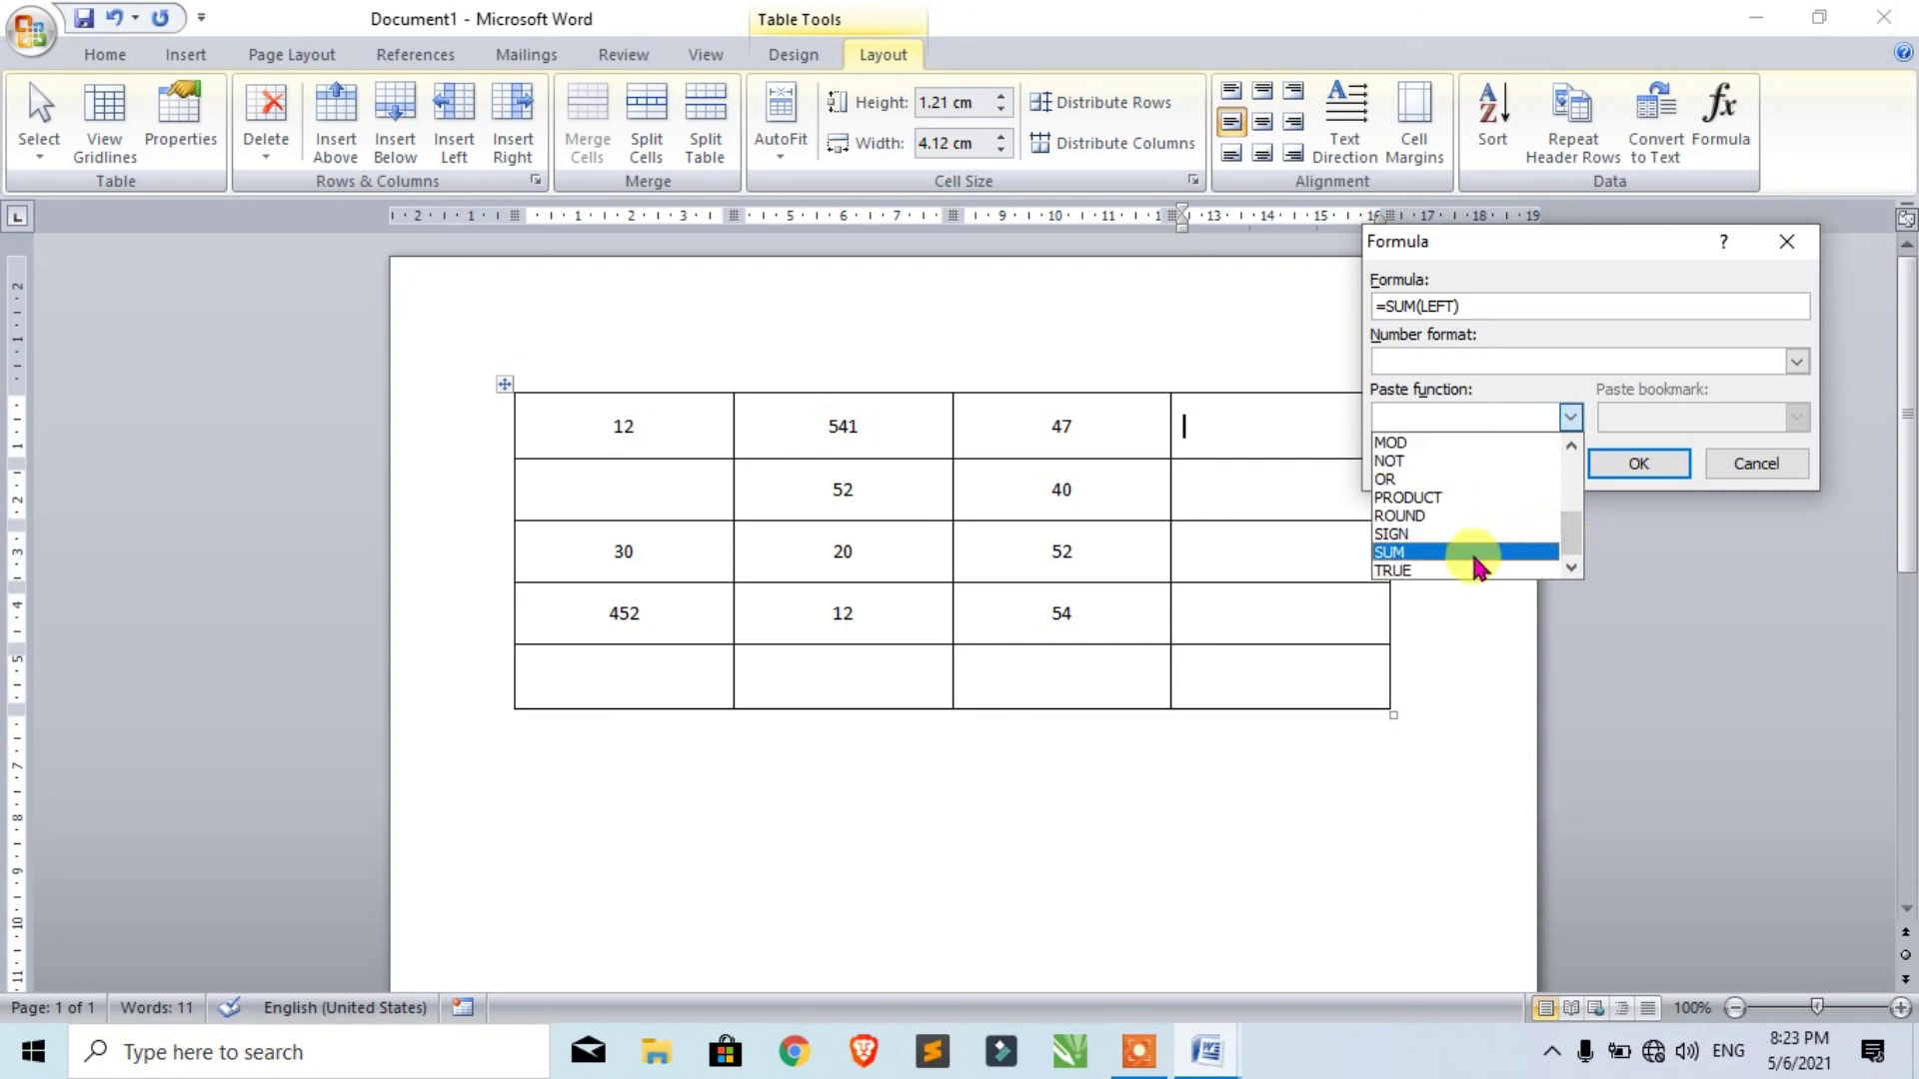
scroll(1576, 527, "up", 2)
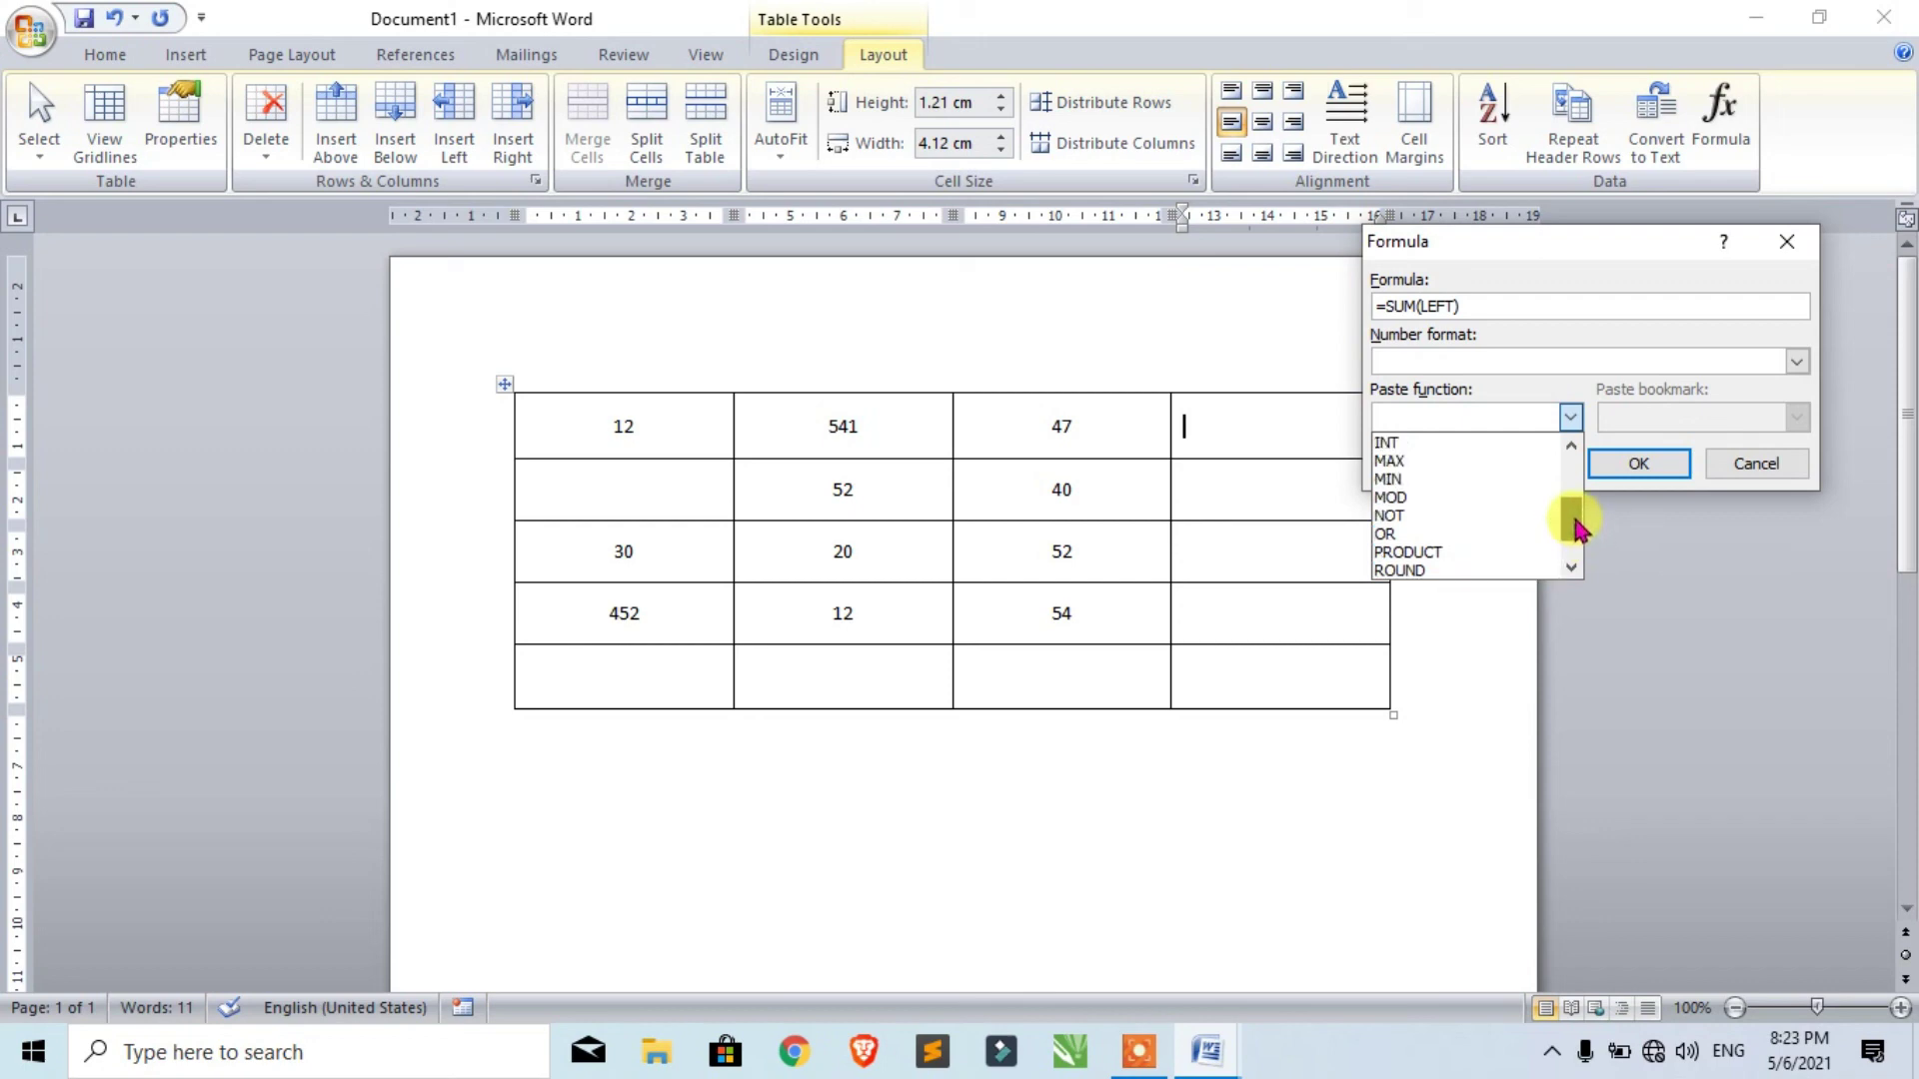
scroll(1576, 520, "up", 2)
scroll(1576, 504, "up", 3)
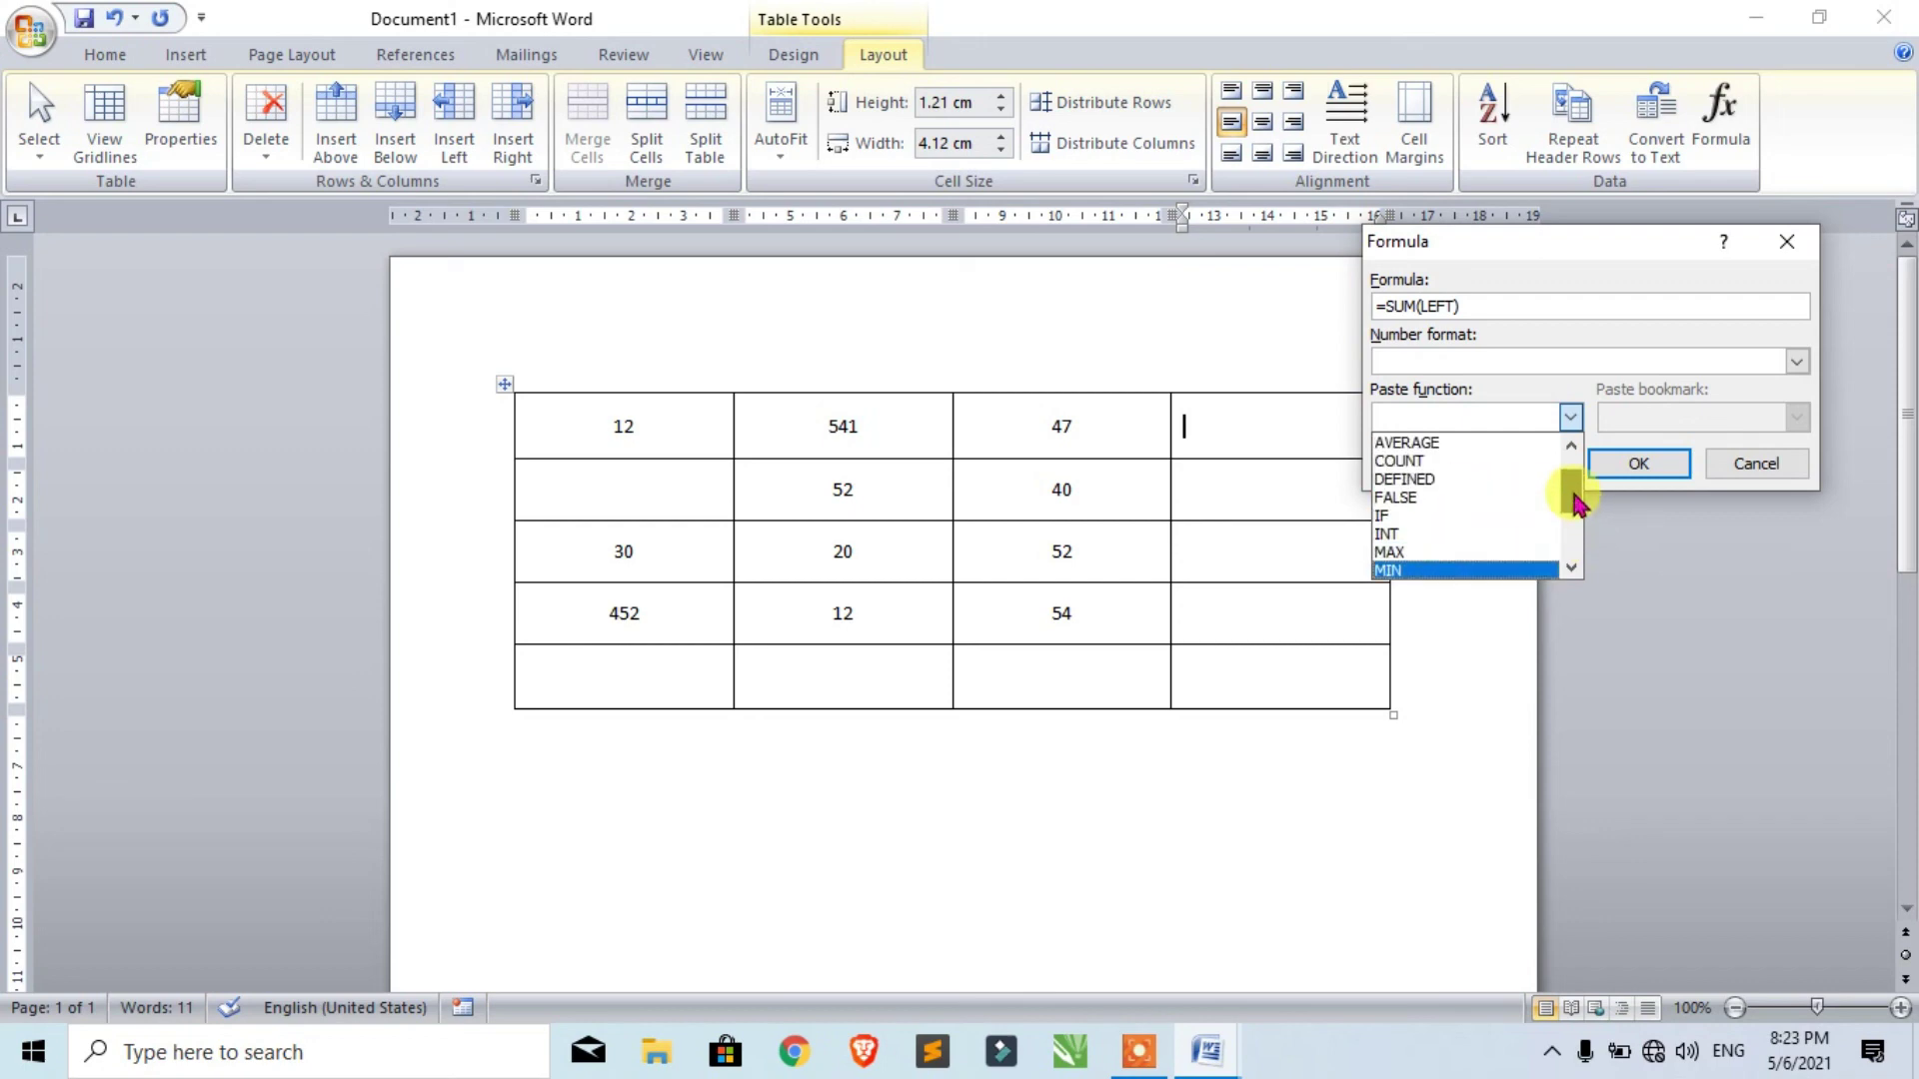
scroll(1577, 500, "up", 2)
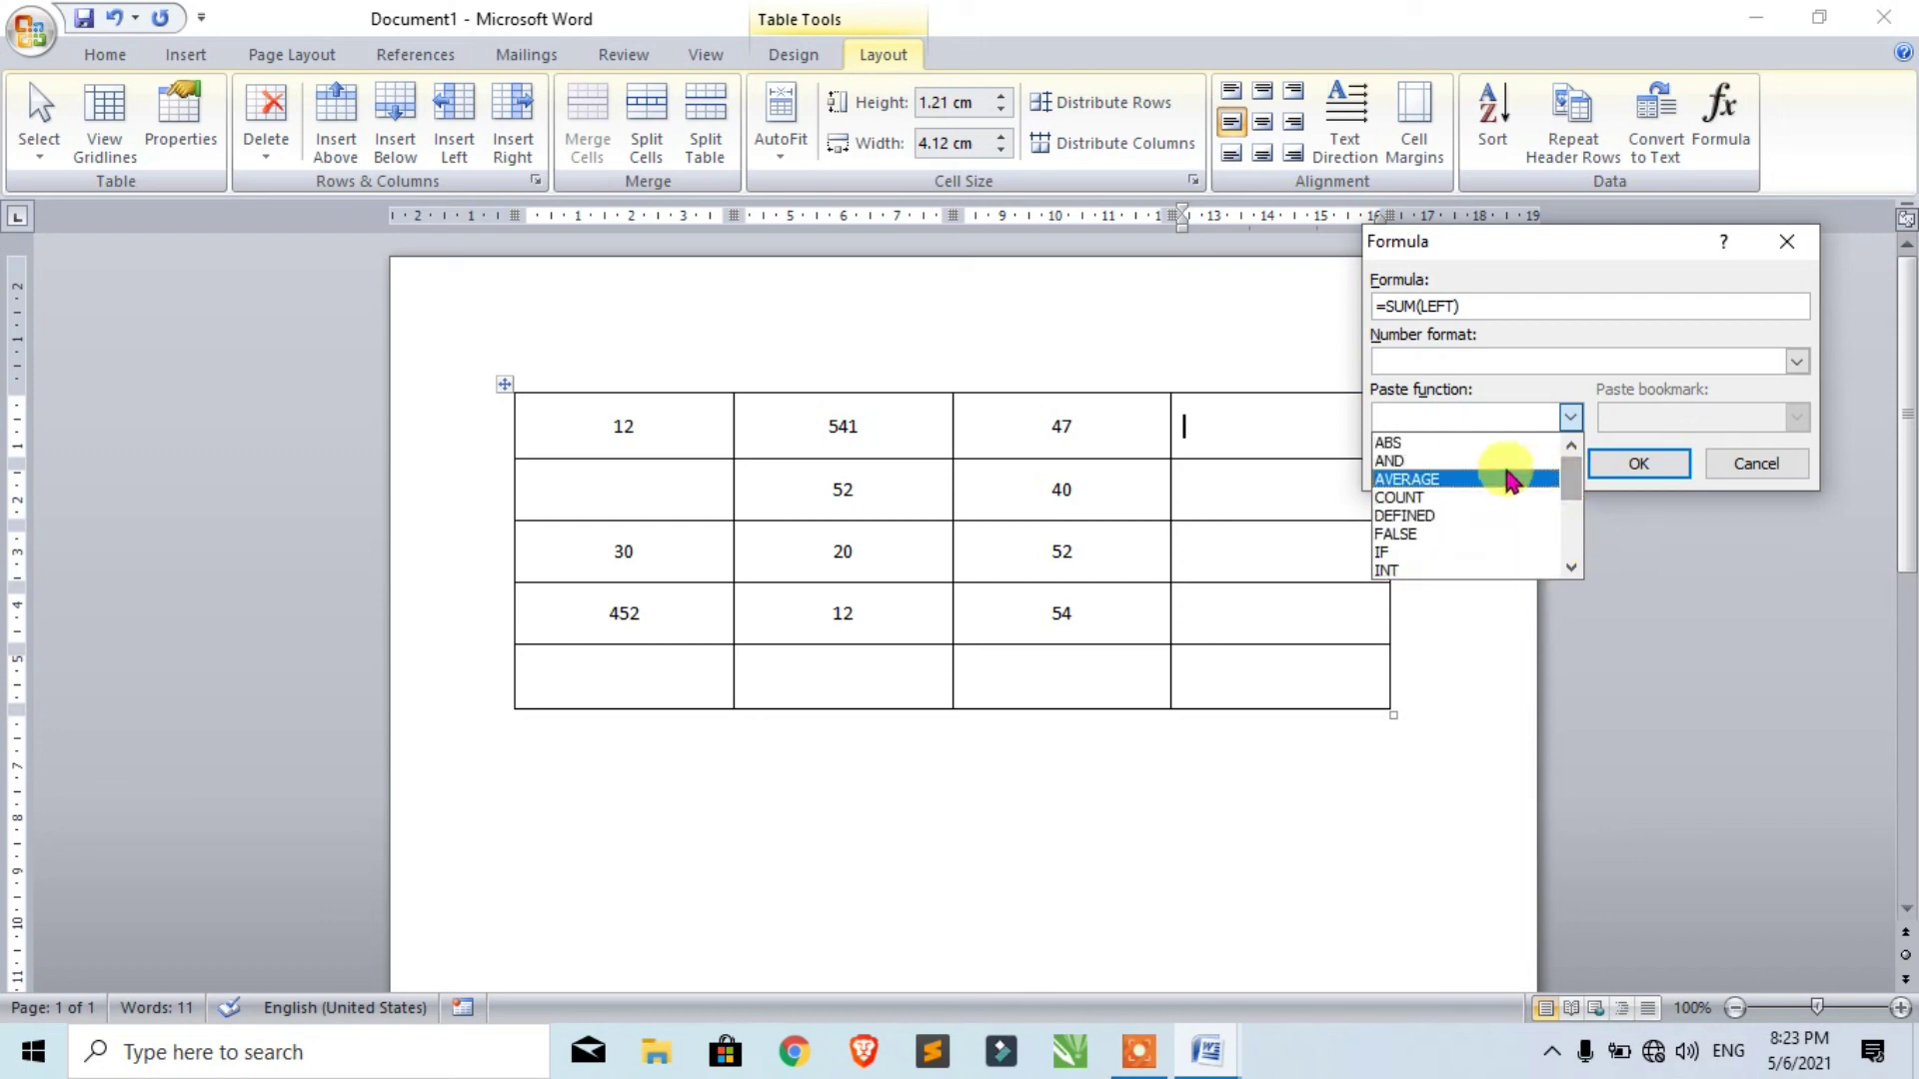
left_click(1625, 241)
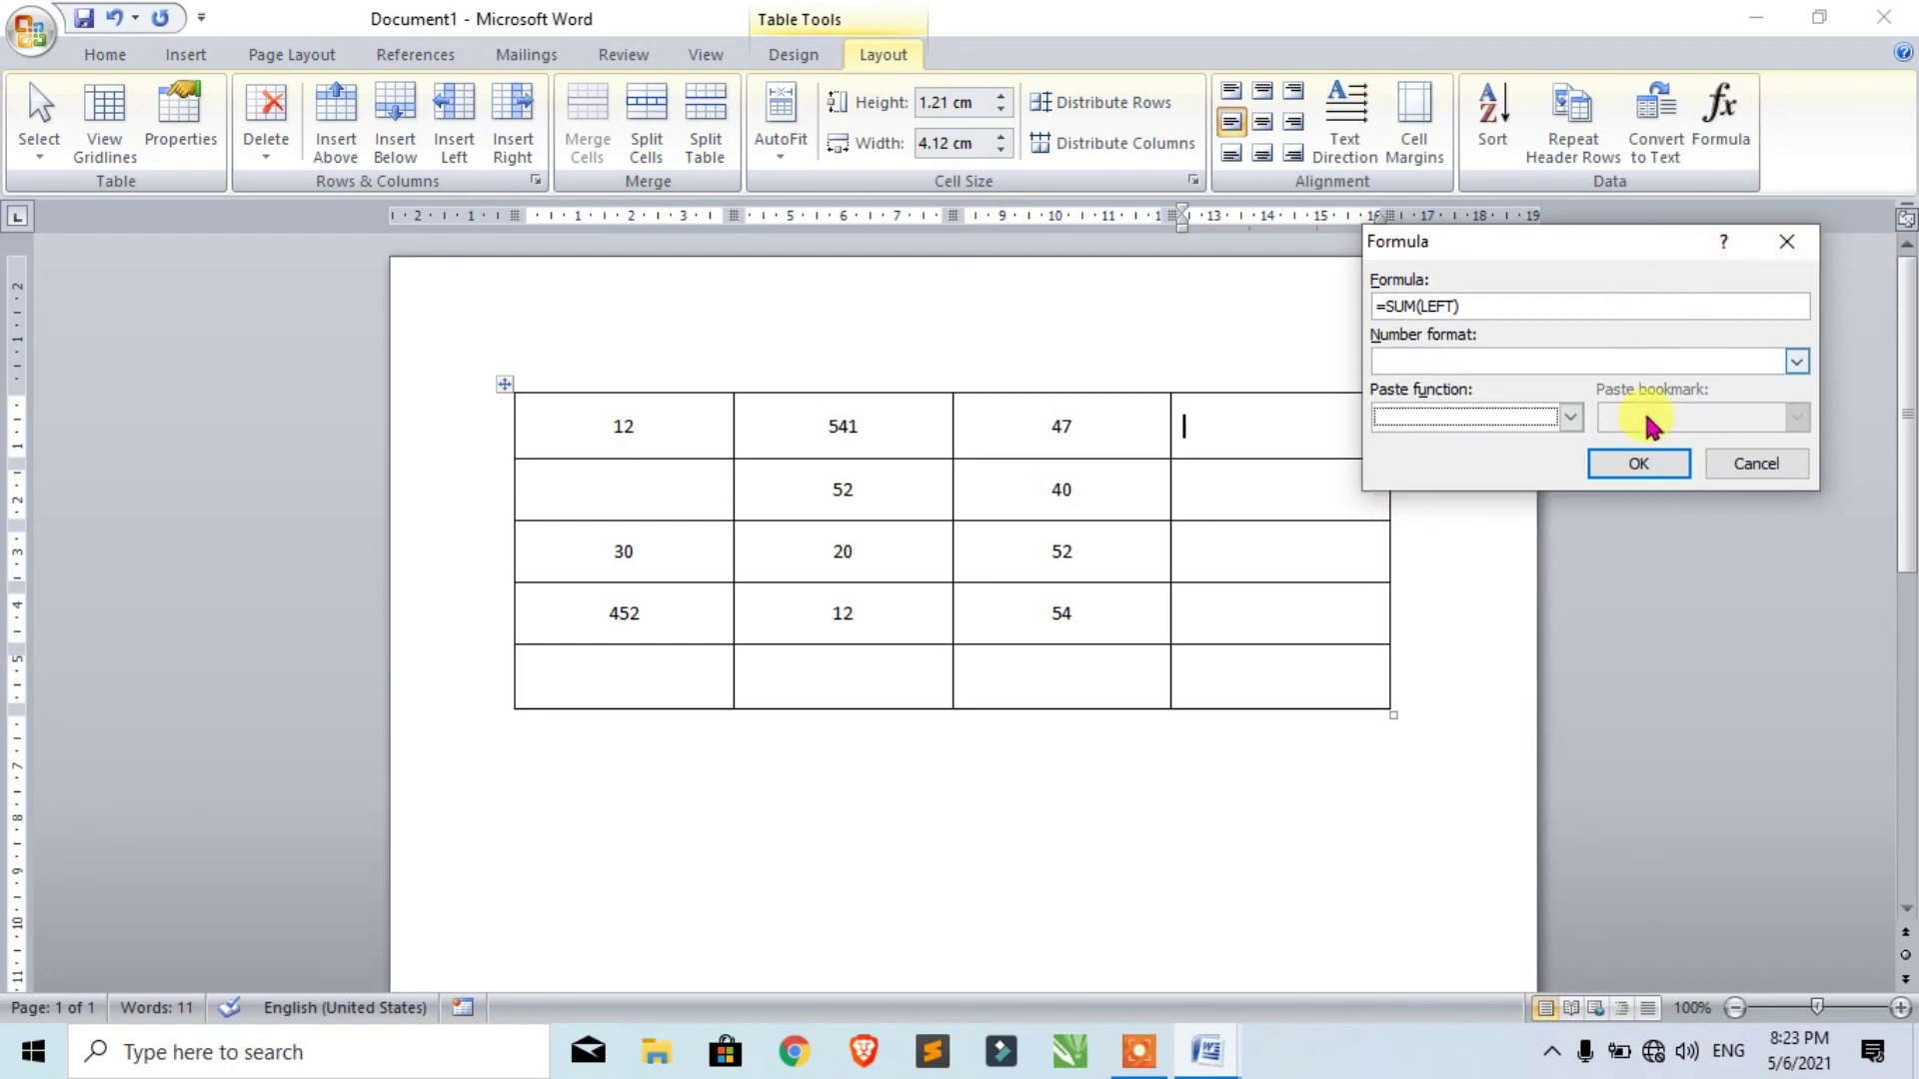
left_click(1745, 467)
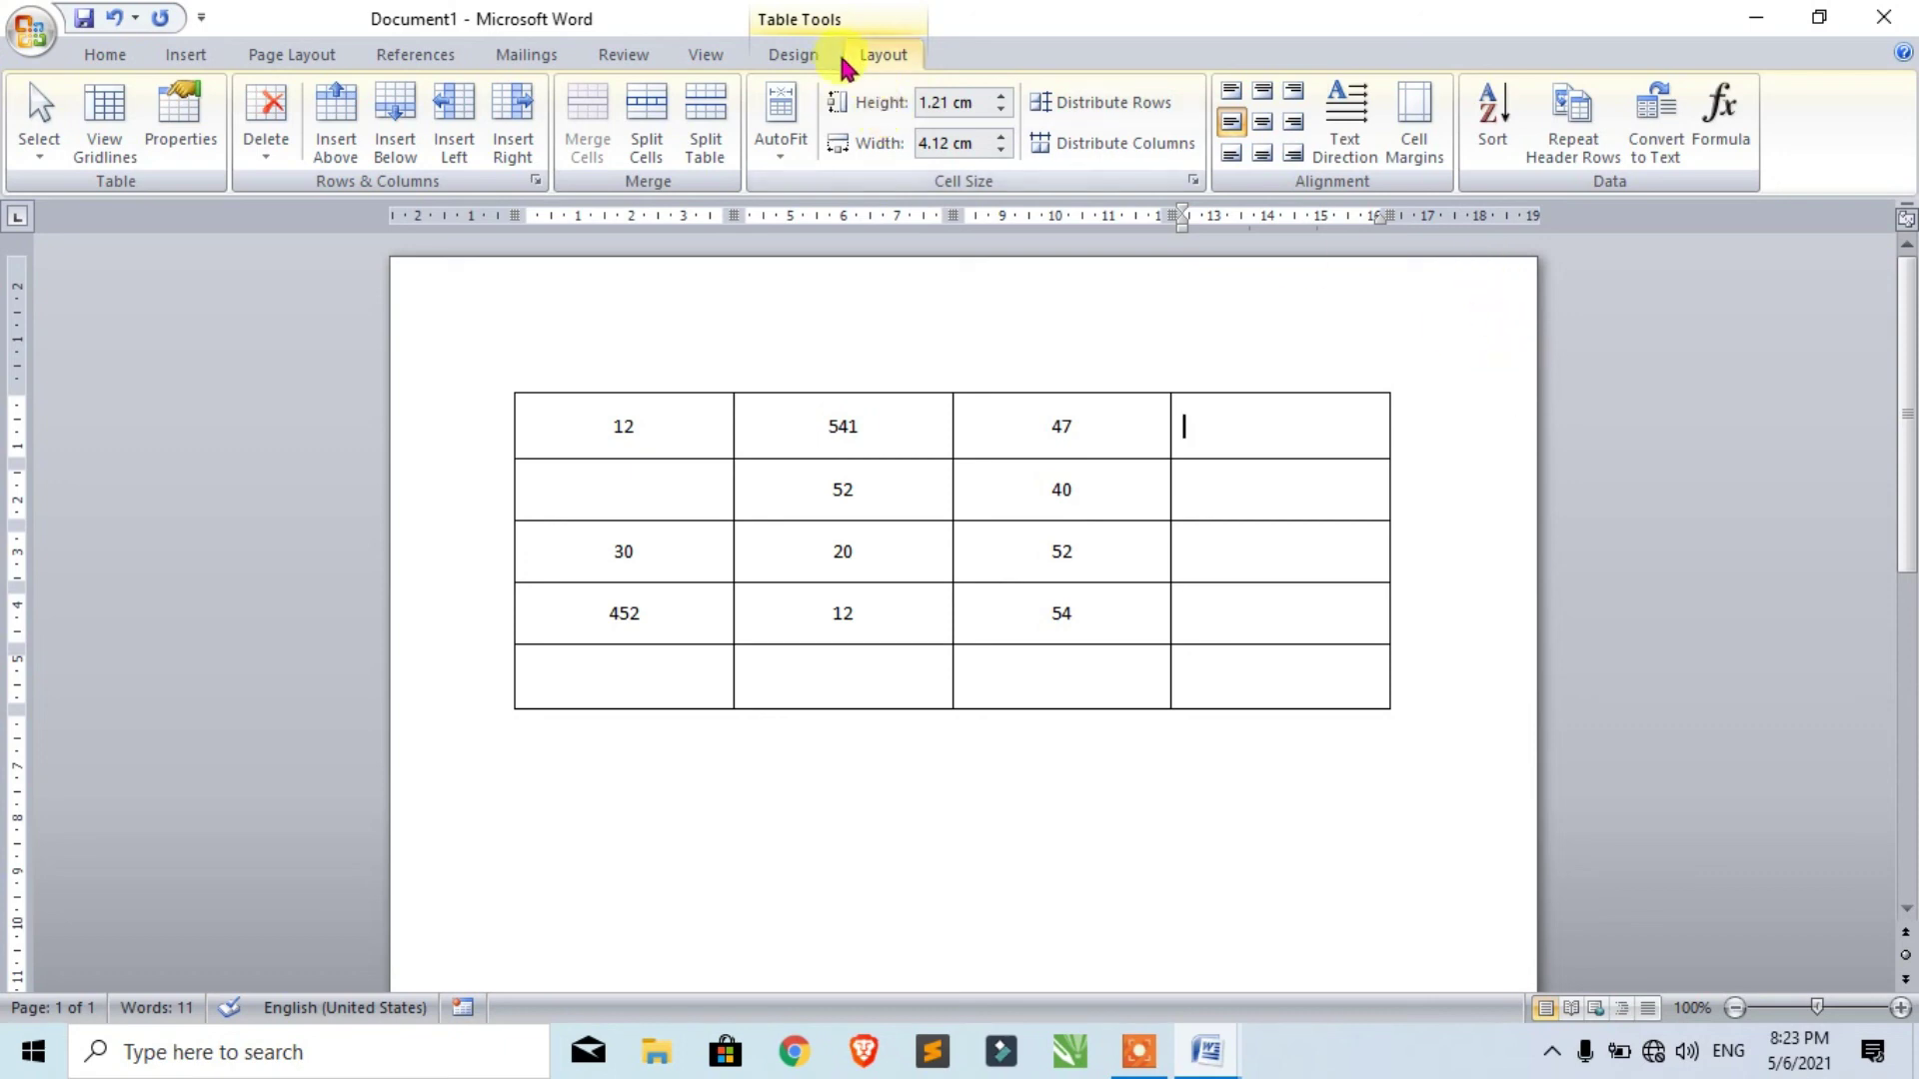
left_click(190, 57)
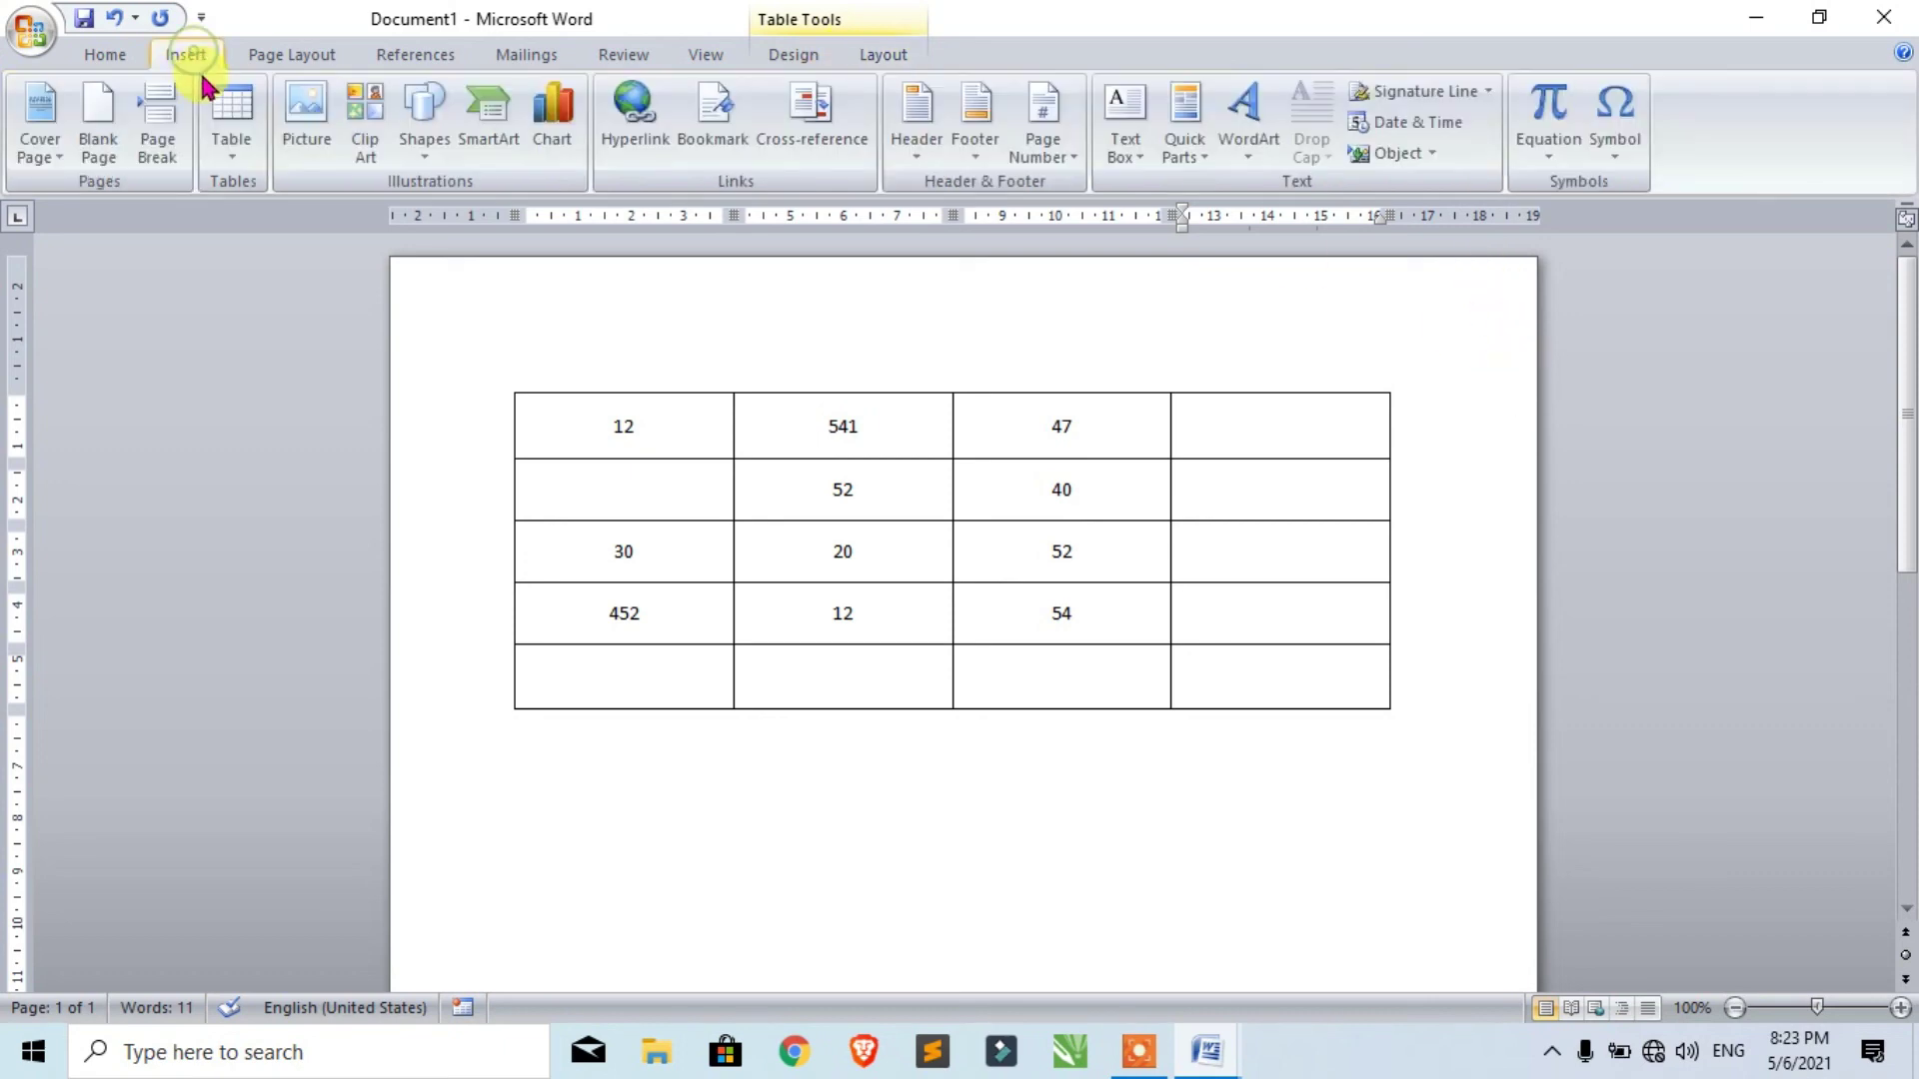